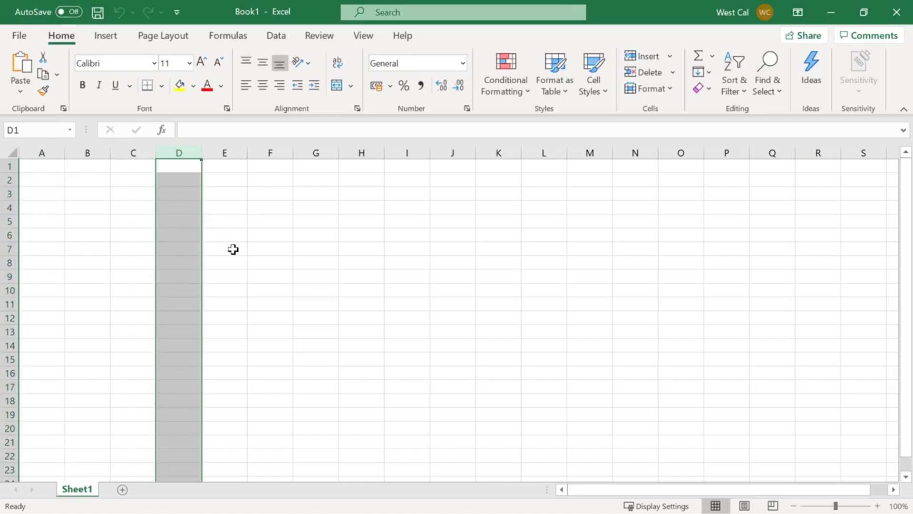
- Select row 7 together with column E to show their intersection, and return to cell A1
click(11, 247)
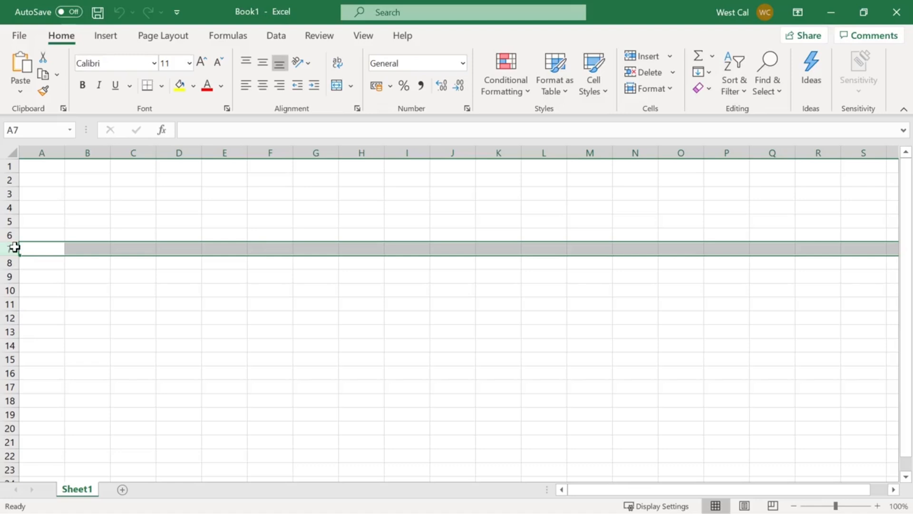
ctrl+click(212, 153)
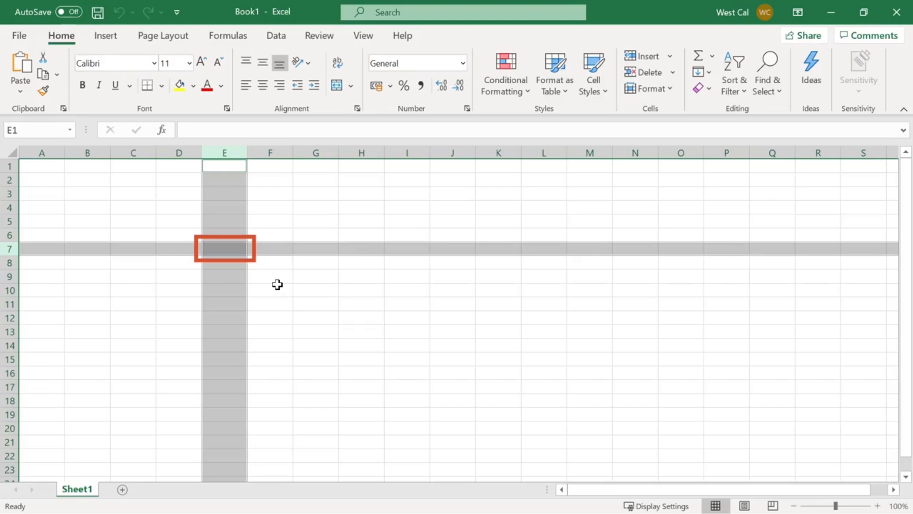
key(ctrl+Home)
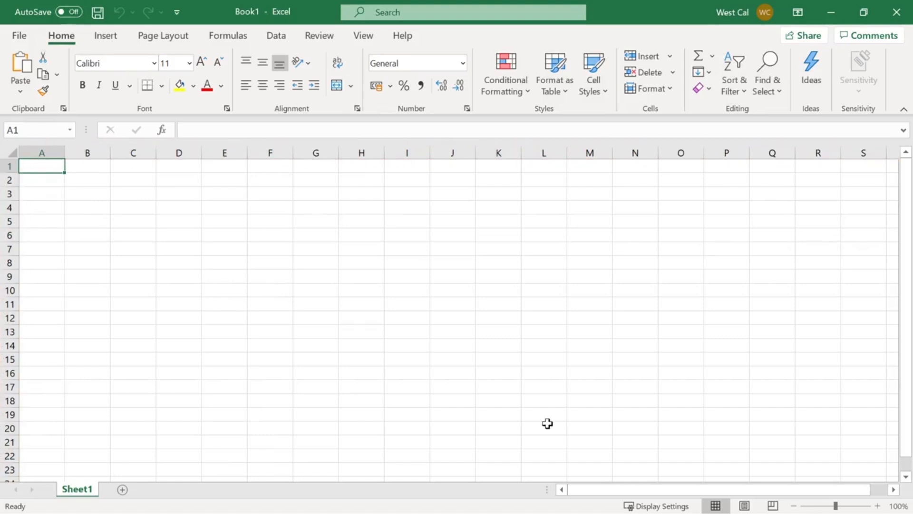
- Move the active cell along row 2 from Q2 to AP2, and return to cell A1
click(759, 178)
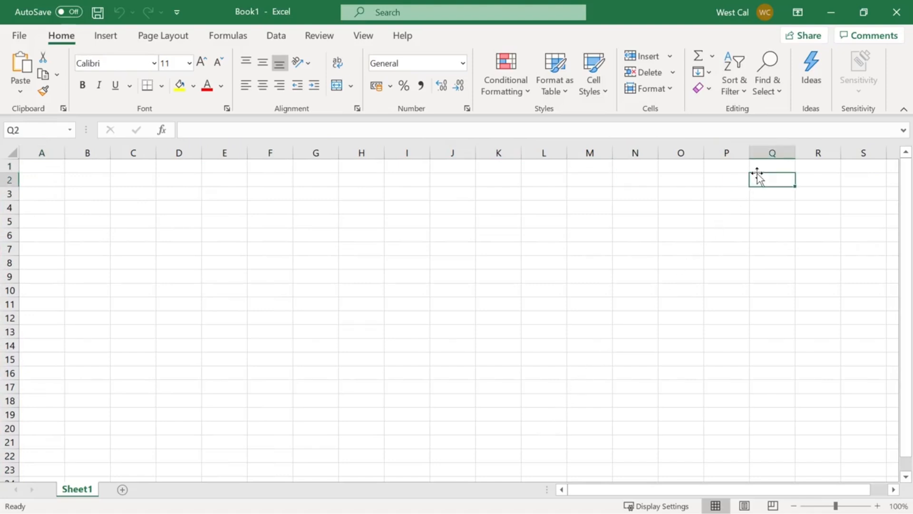
key(Right)
key(Right)
key(Right)
key(Right)
key(Right)
key(Right)
key(Right)
key(Right)
key(Right)
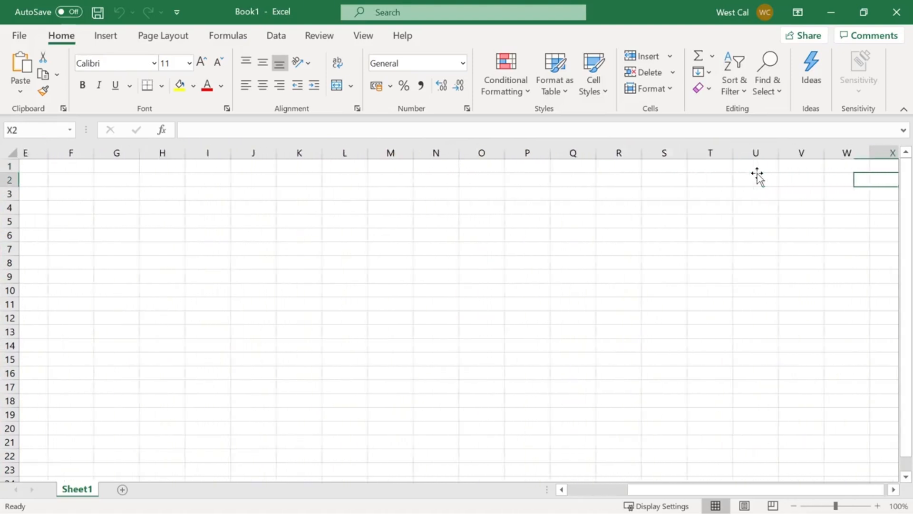
key(Right)
key(Right)
key(Right)
key(Right)
key(Right)
key(Right)
key(Right)
key(Right)
key(Right)
key(Right)
key(Right)
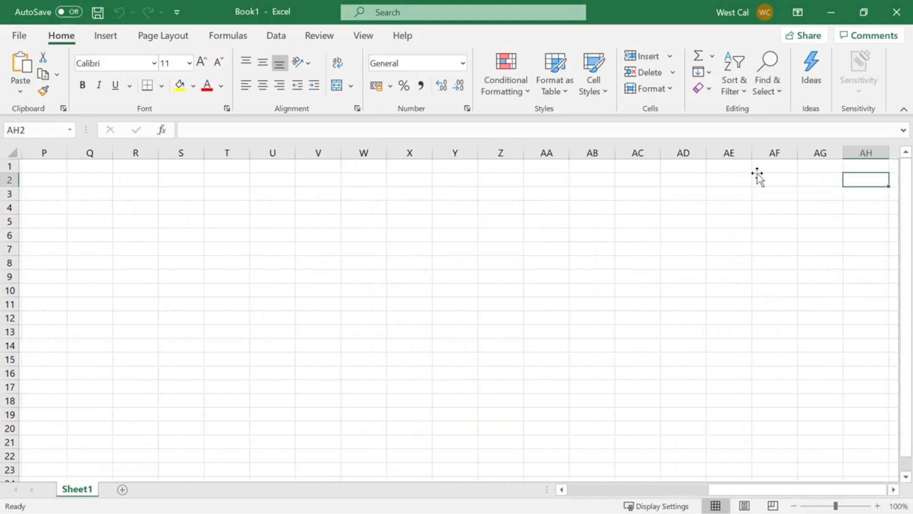
key(Right)
key(Right)
key(Right)
key(Right)
key(Right)
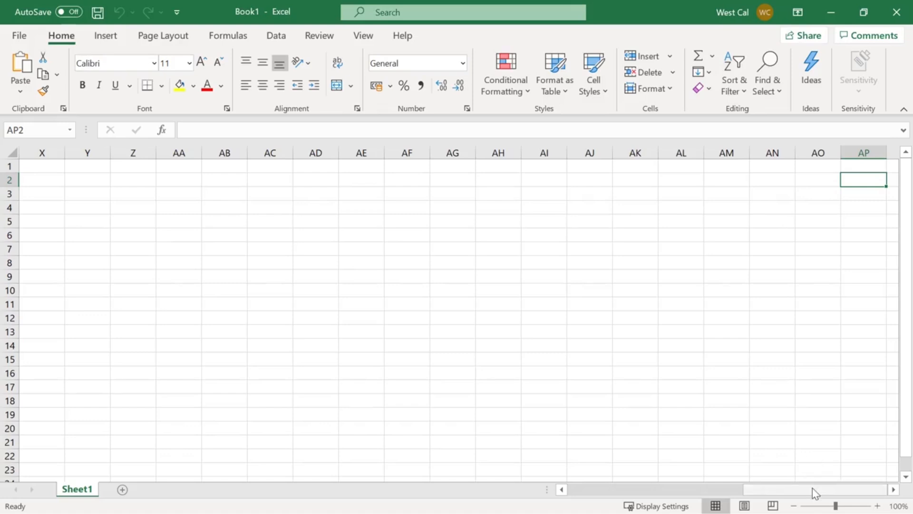
drag(812, 488, 638, 489)
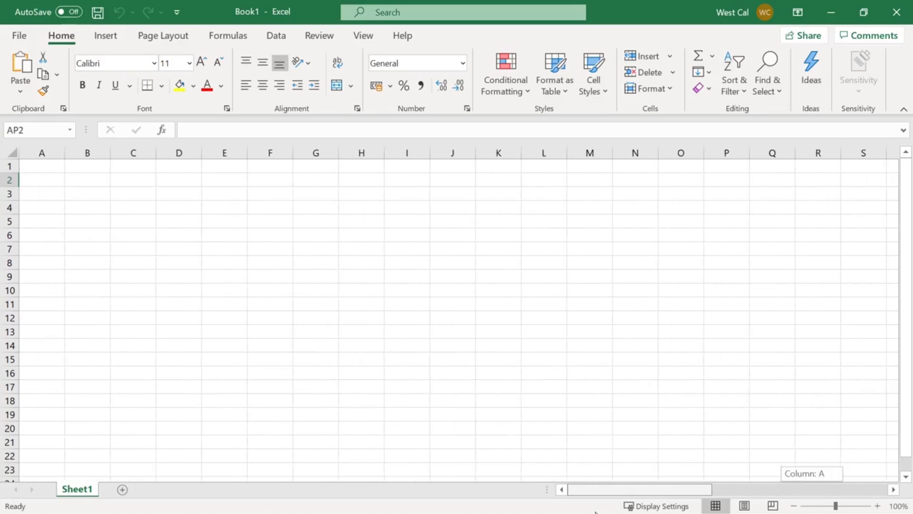
click(62, 169)
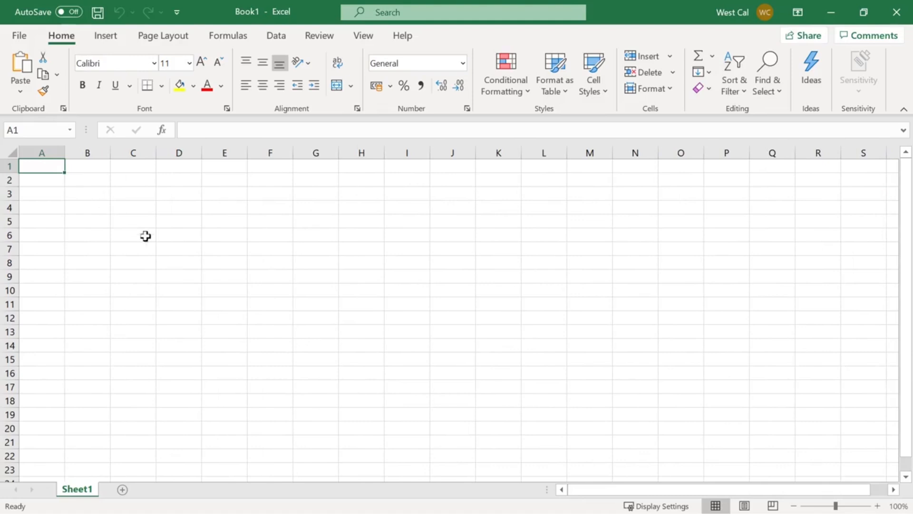
- Look through the worksheet's rows to beyond row 100 and return to row 1
scroll(212, 286, down, 11)
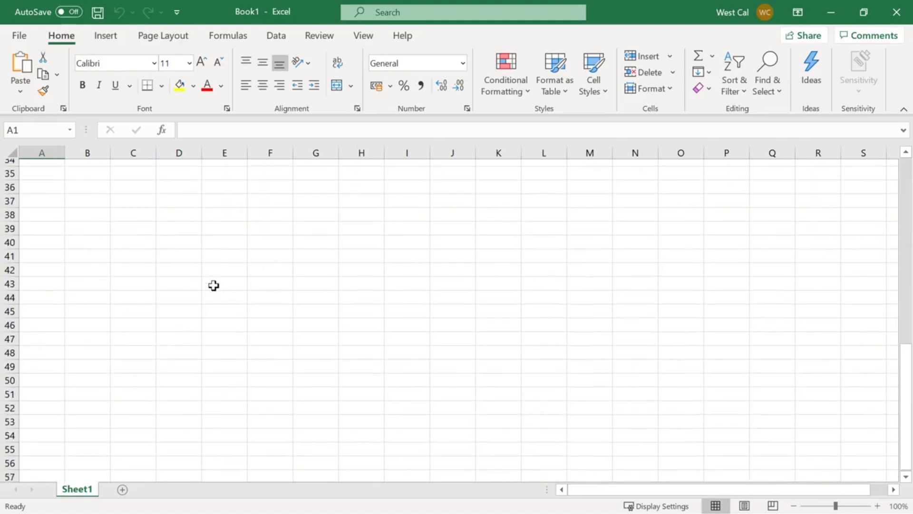
scroll(213, 286, down, 20)
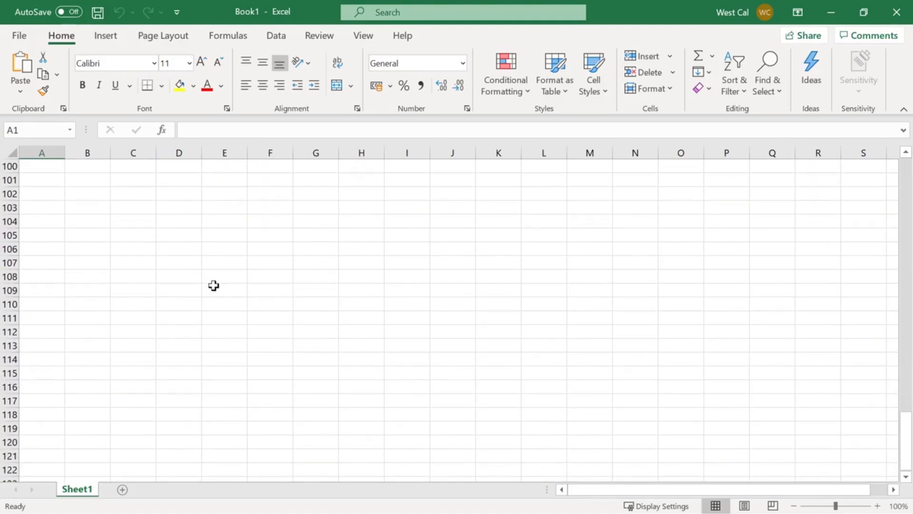
scroll(214, 286, up, 4)
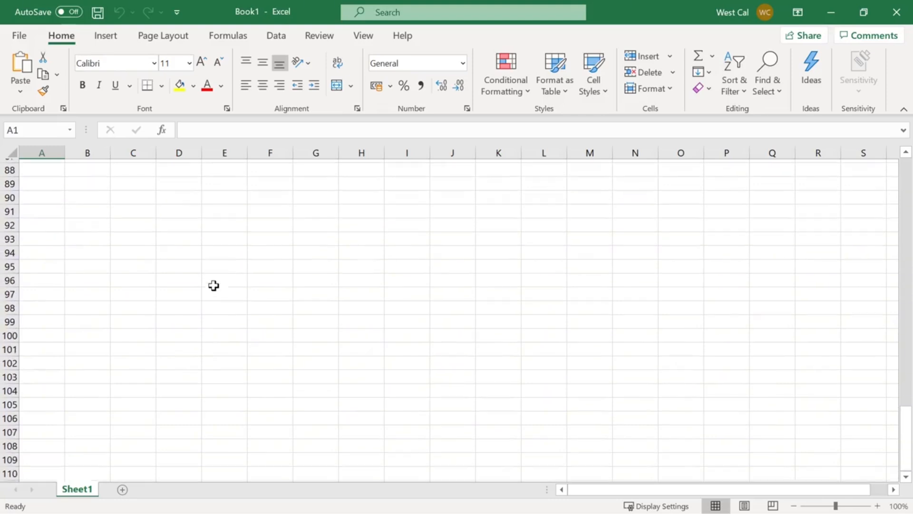
drag(906, 438, 911, 176)
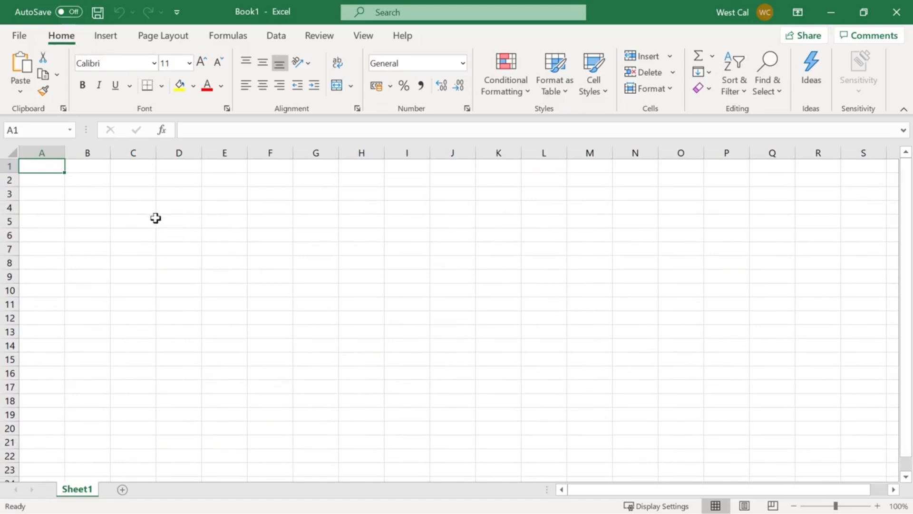
- Enter the text "cell" in C3 and select the block of cells from D3 to H6
click(126, 192)
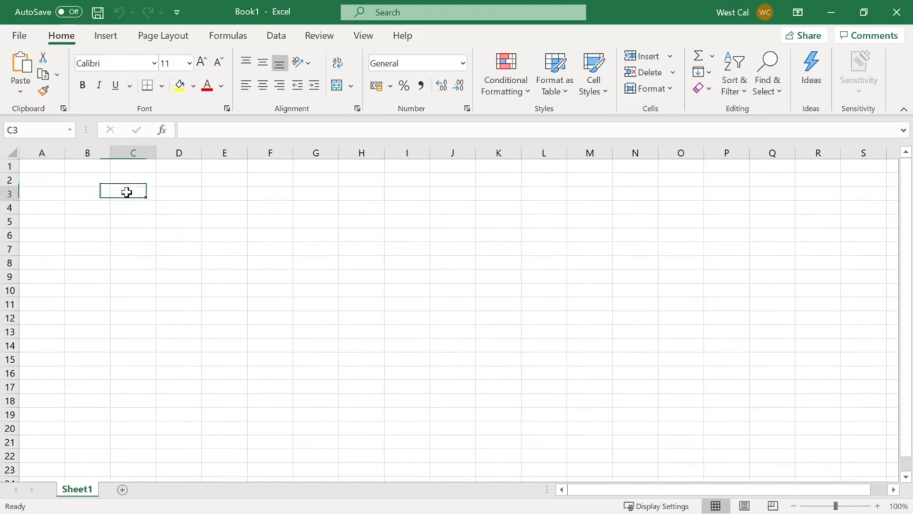
text(cell)
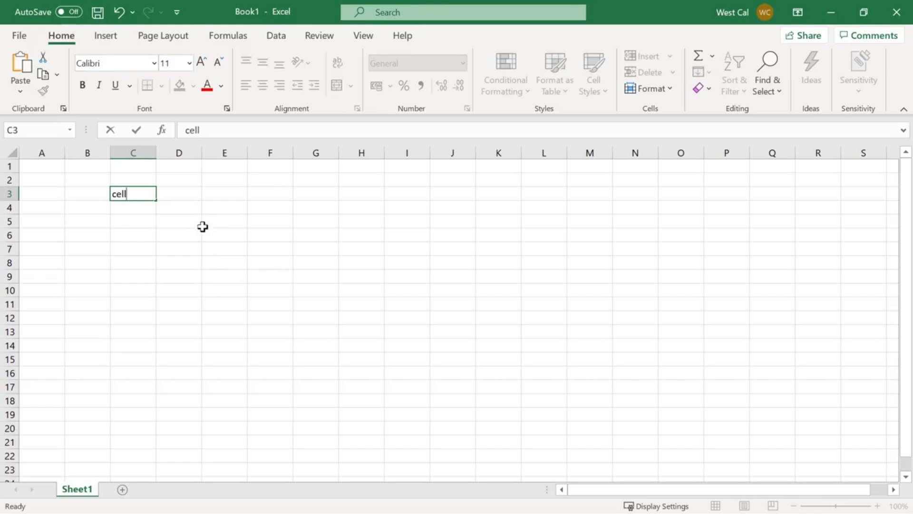
click(162, 195)
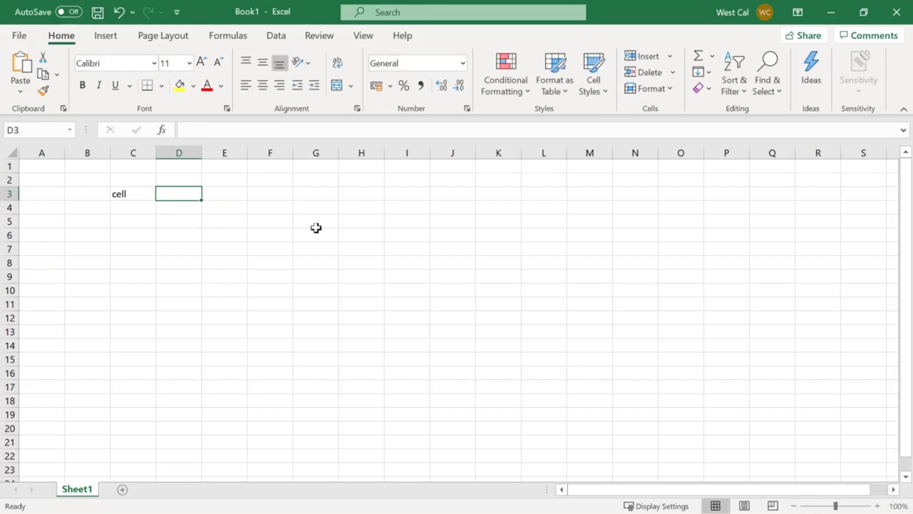
shift+click(372, 239)
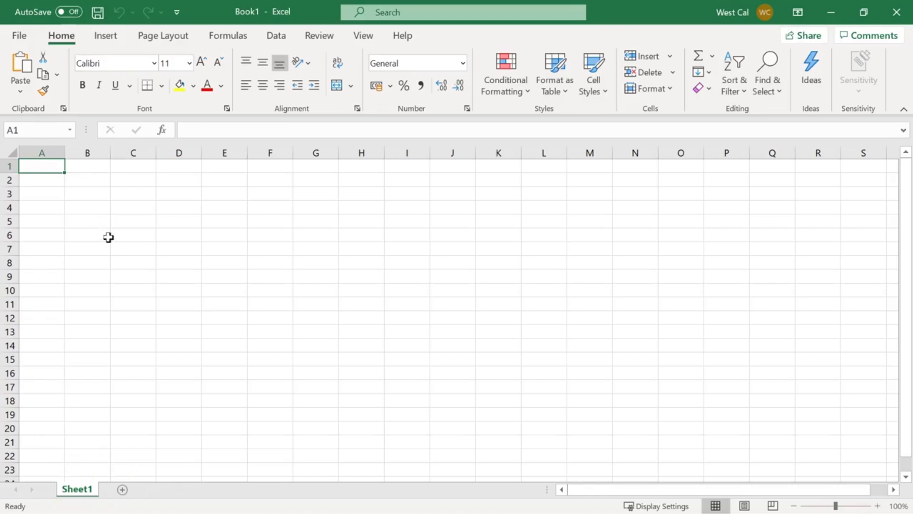
- Add the worksheets Sheet2, Sheet3 and Sheet4, and switch back through Sheet3 to Sheet1
click(122, 490)
click(165, 490)
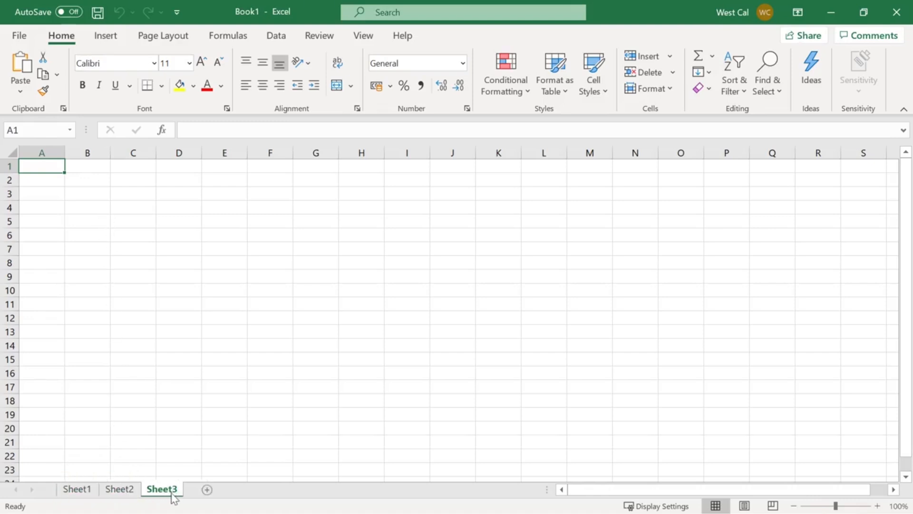
click(207, 490)
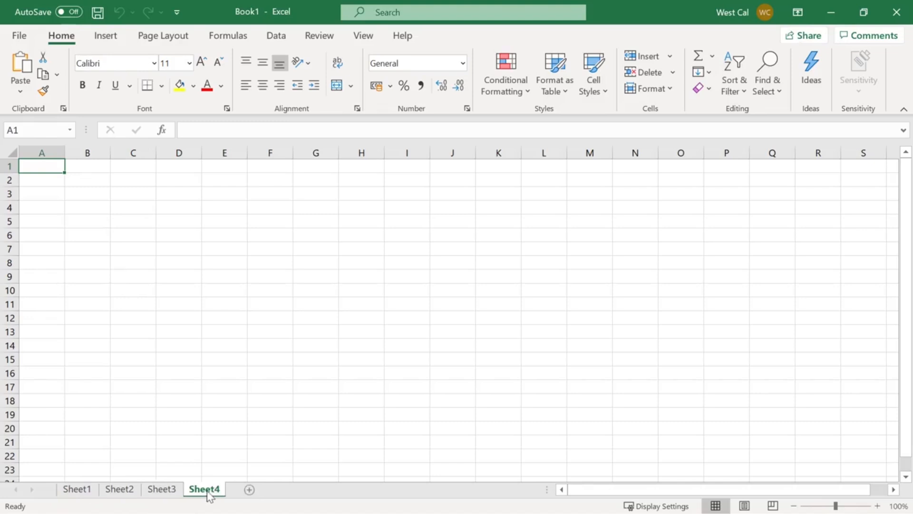
click(162, 492)
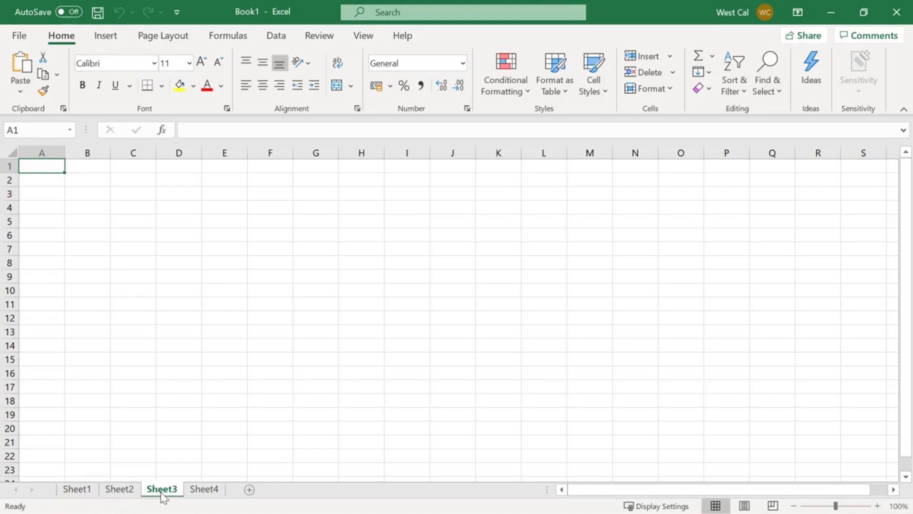
click(88, 492)
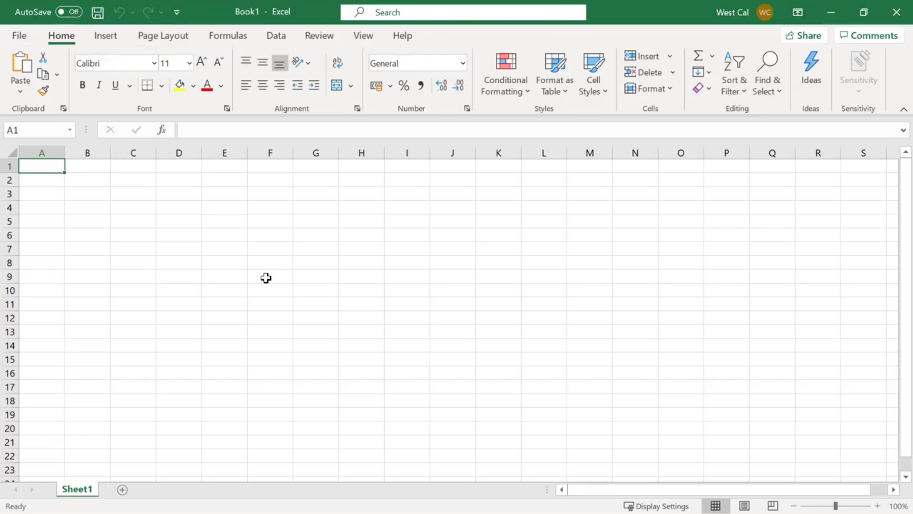
- Examine the available insert commands and page layout commands
click(108, 38)
click(157, 38)
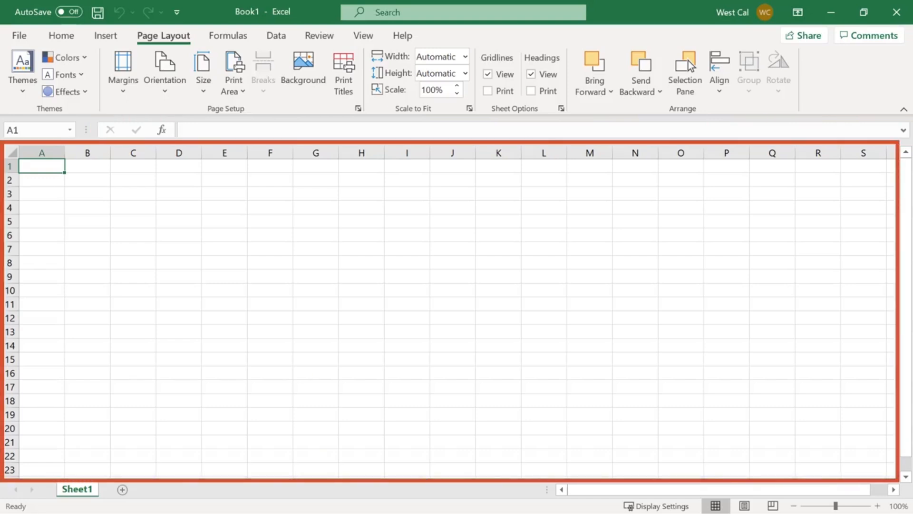
- Enter the formula =1+1 in cell A1 and reselect the cell to show its formula
key(F2)
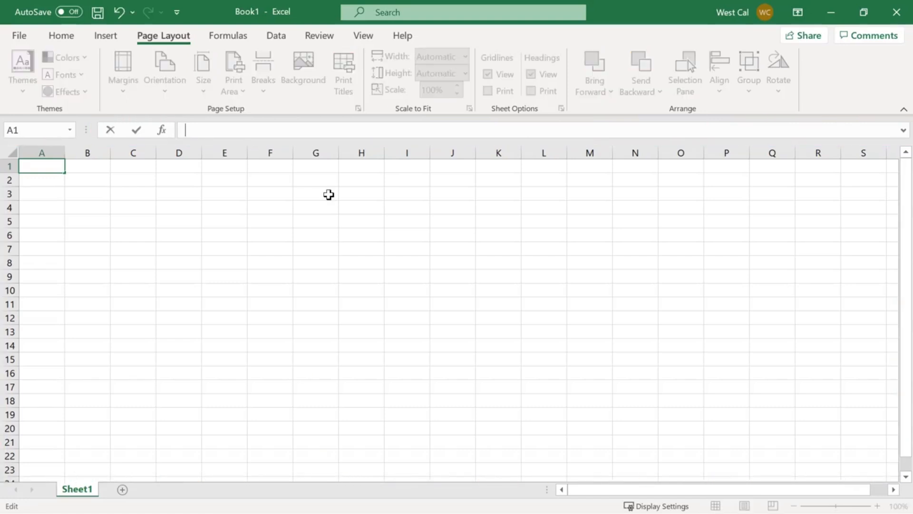
text(=1+1)
key(Return)
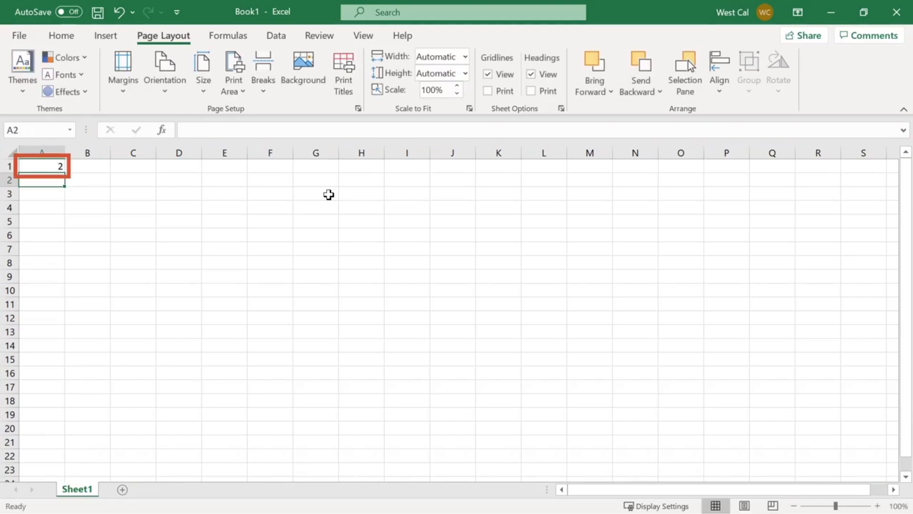
click(46, 165)
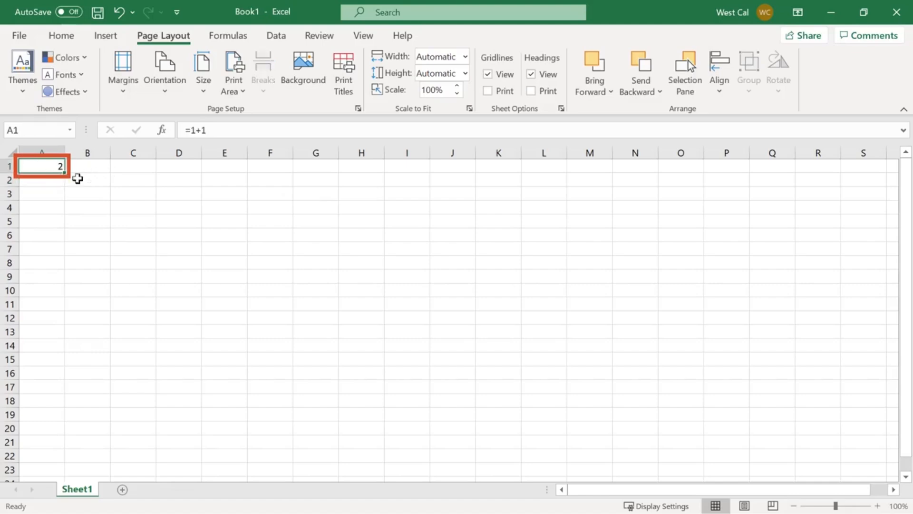
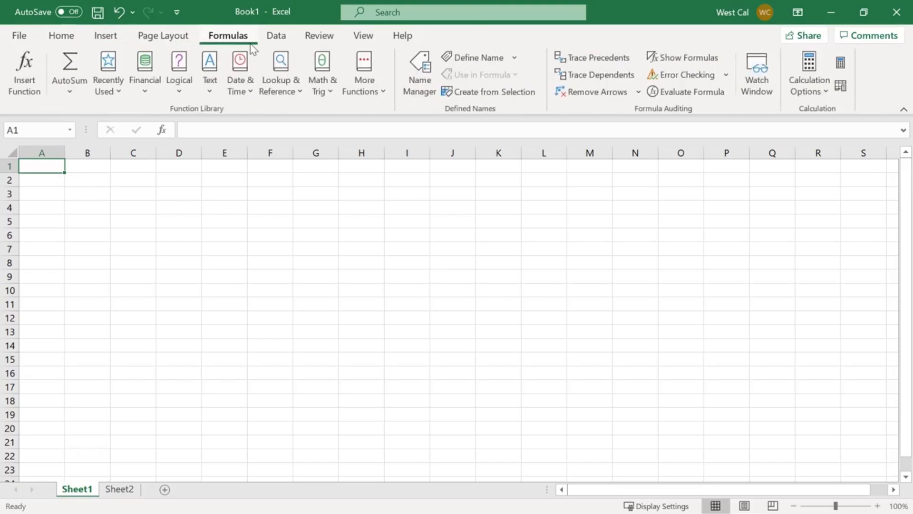
- Examine the command groups for data, review, view, help and table design, and the detailed font settings
click(291, 40)
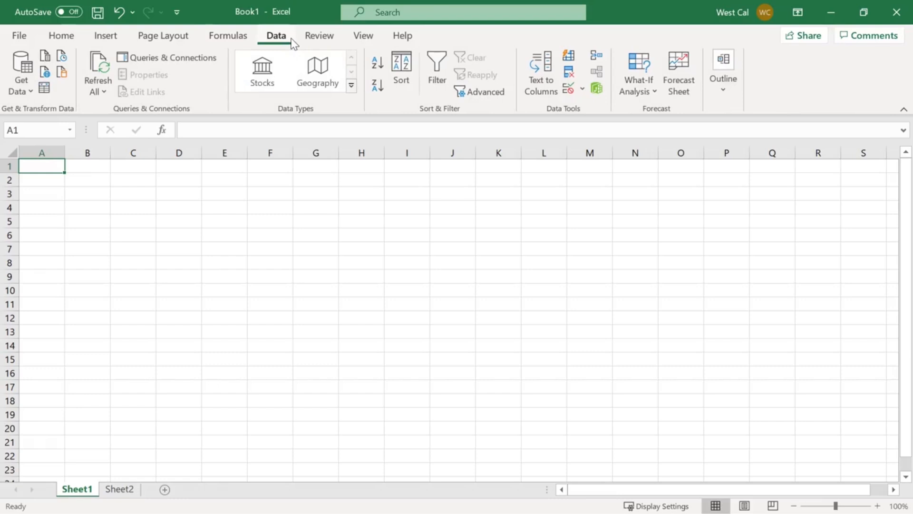
click(334, 43)
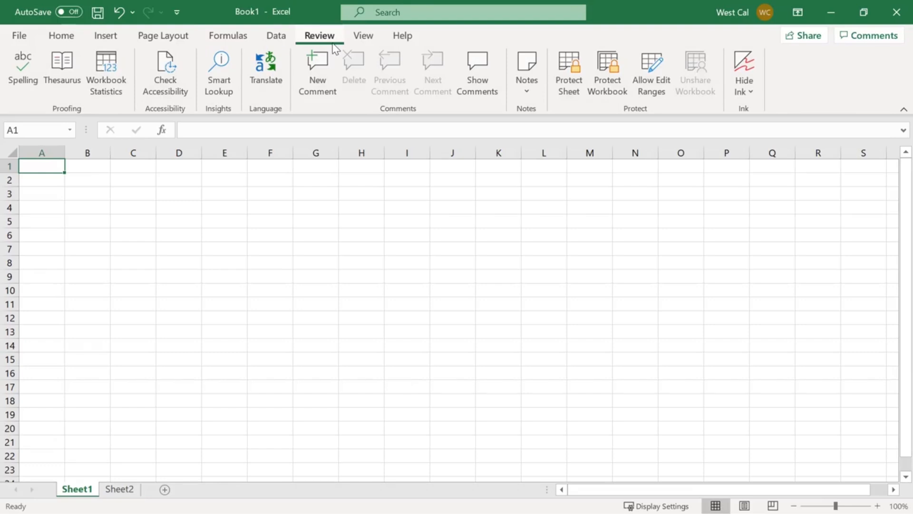
click(374, 46)
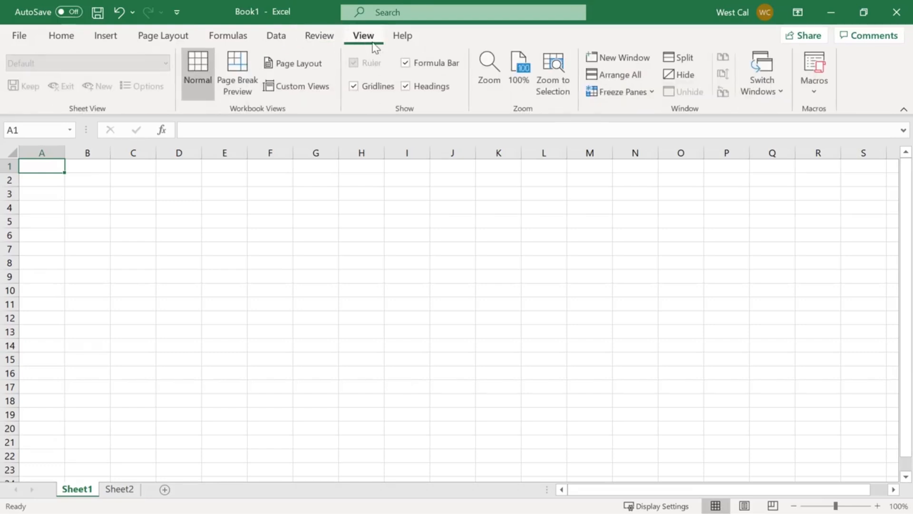
click(416, 45)
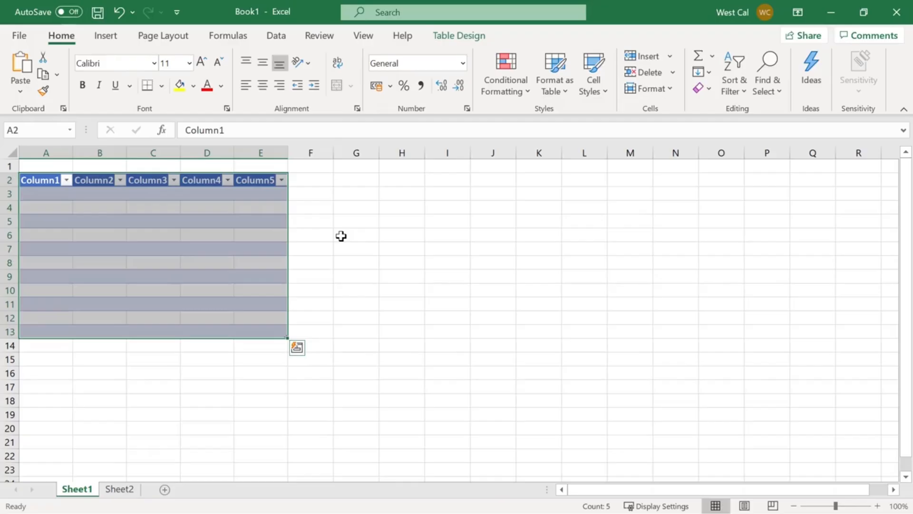
click(470, 43)
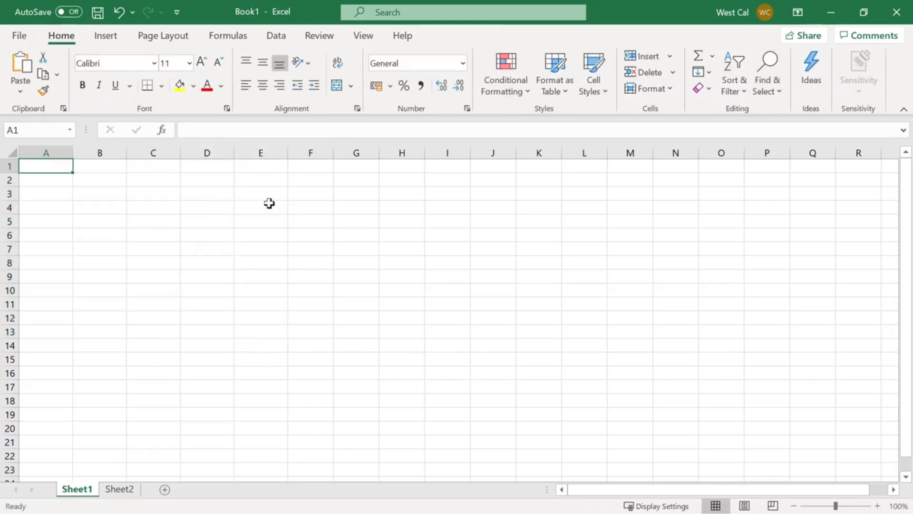
click(227, 108)
- Examine the new-workbook templates, the locations for opening files and the workbook's information page
click(29, 39)
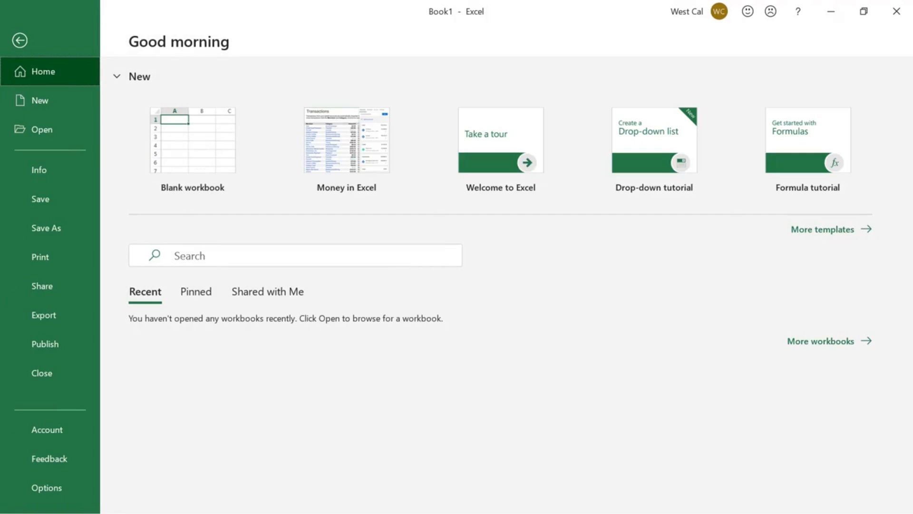
click(73, 98)
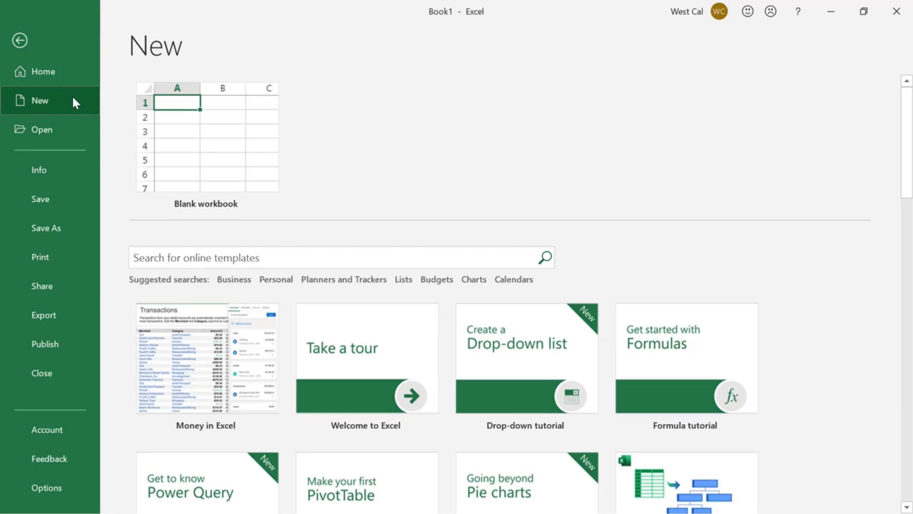
click(78, 131)
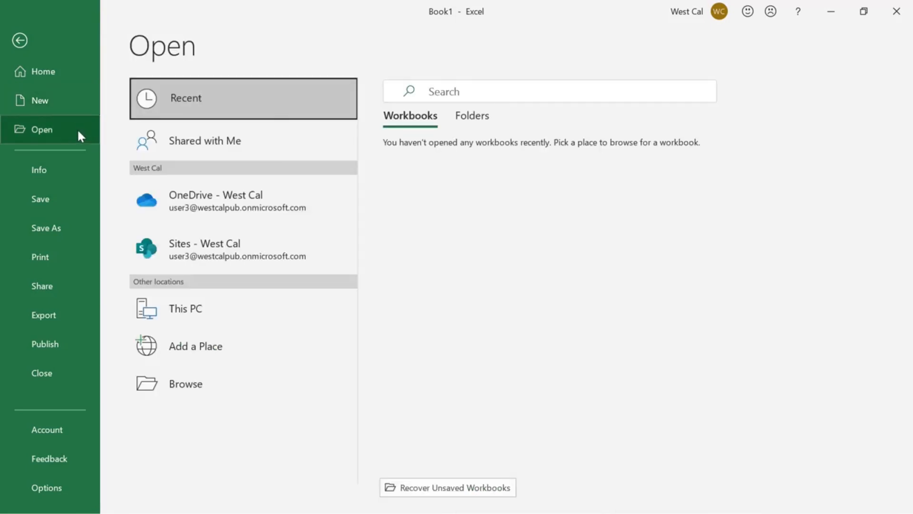
click(81, 167)
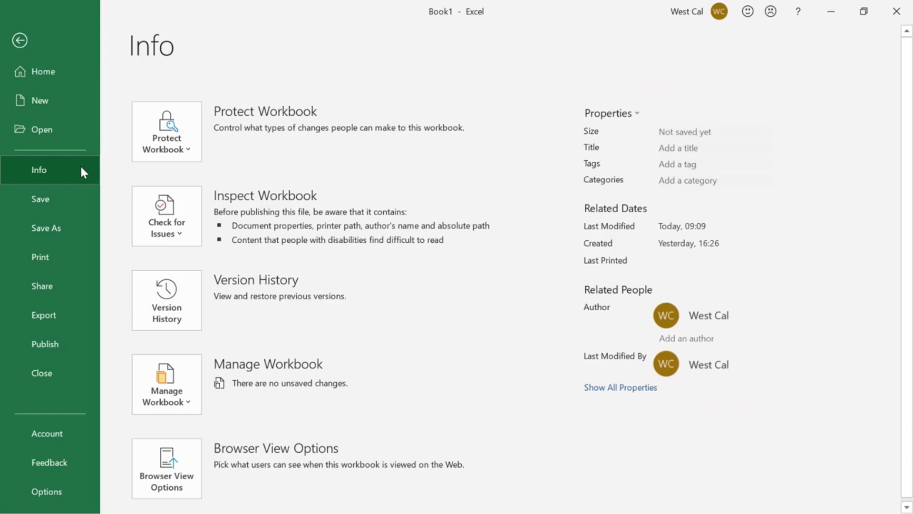
- Examine the pages for saving, printing, sharing, exporting, publishing, account details, feedback and options, and return to the worksheet
click(83, 199)
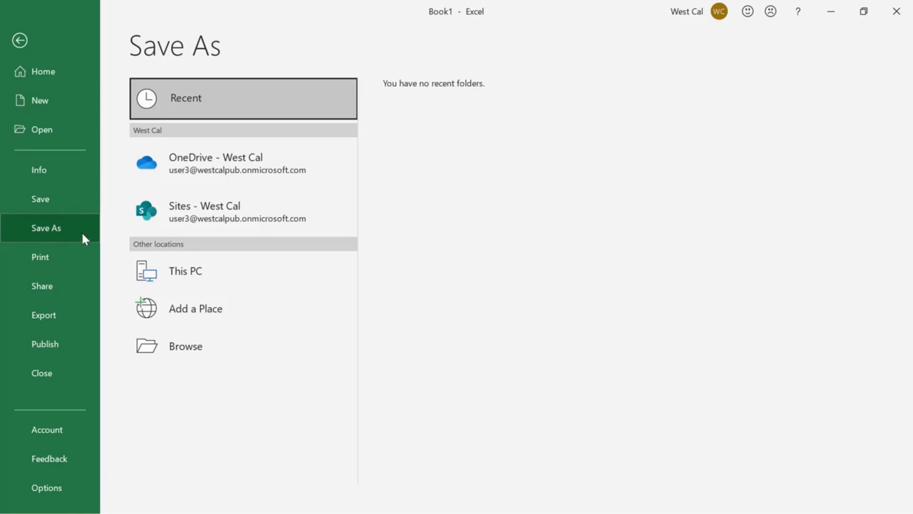
click(81, 257)
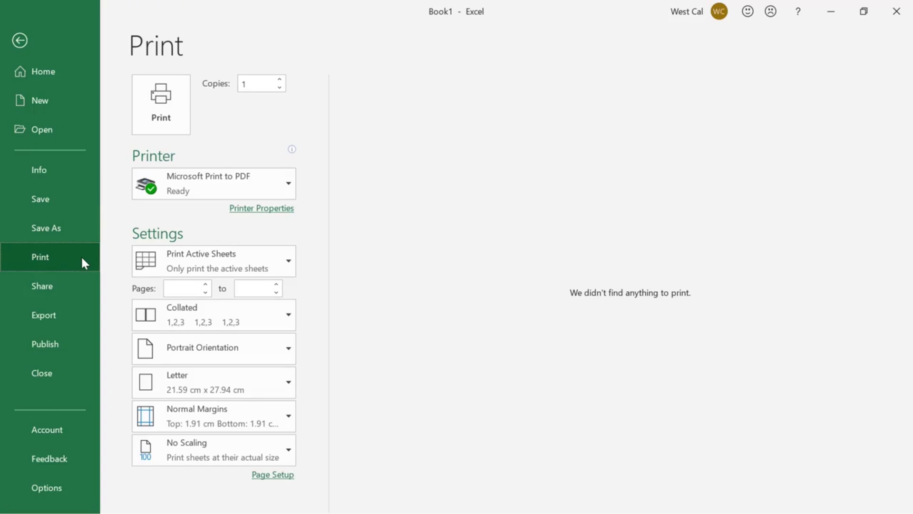
click(77, 285)
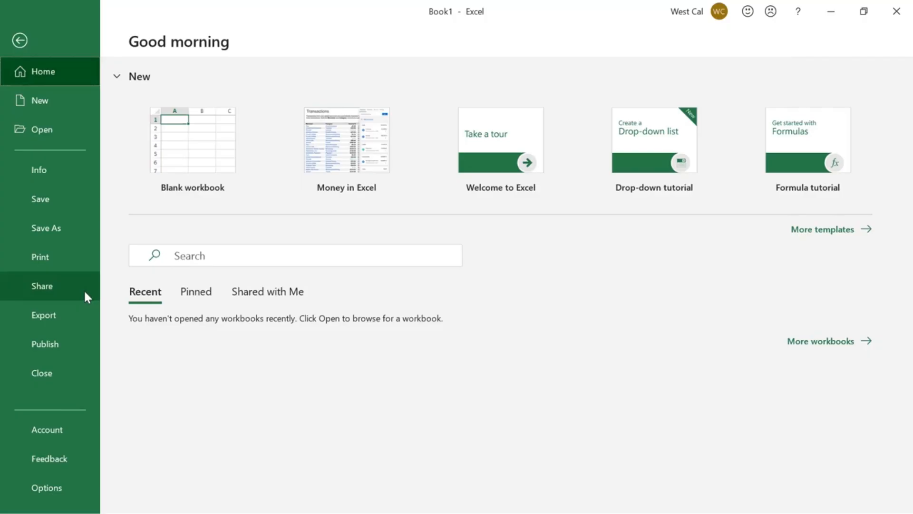
click(82, 315)
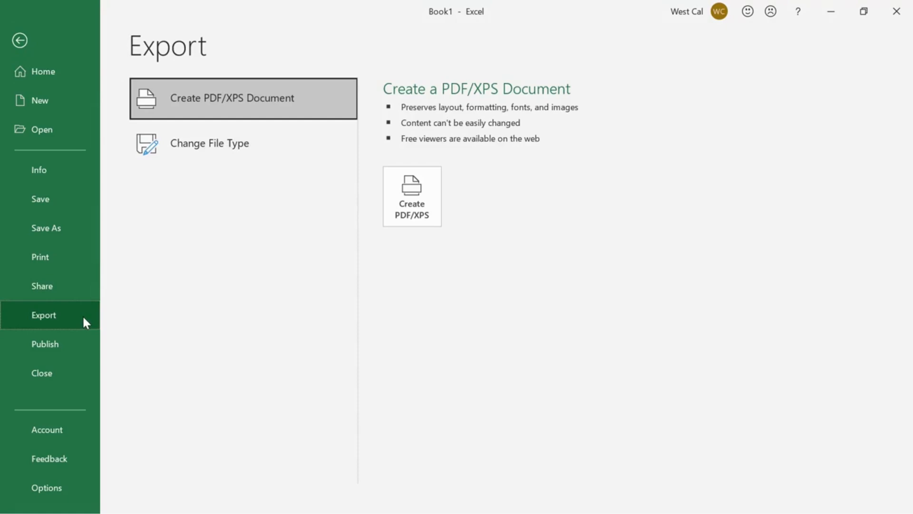
click(82, 345)
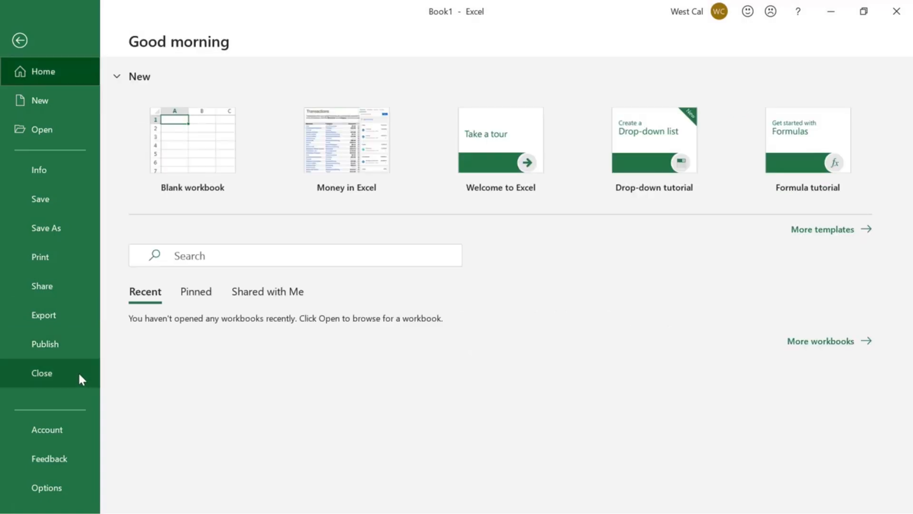
click(80, 434)
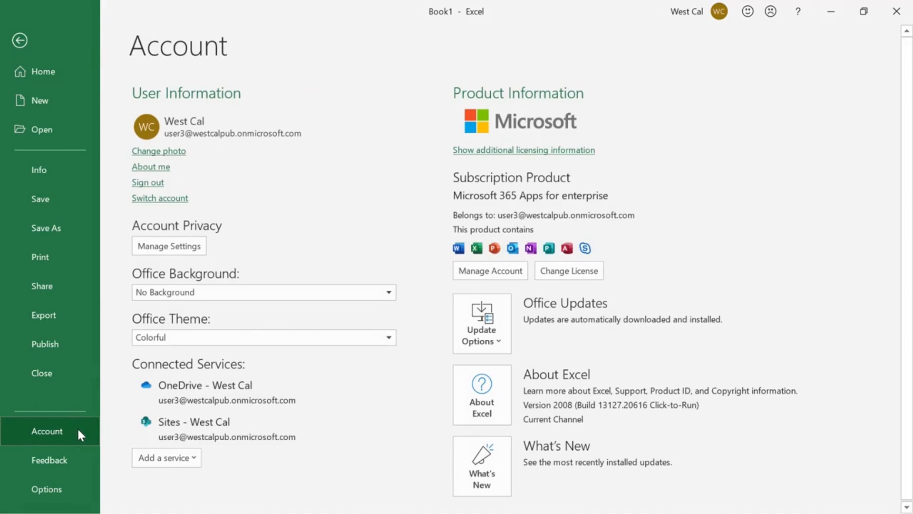
click(82, 458)
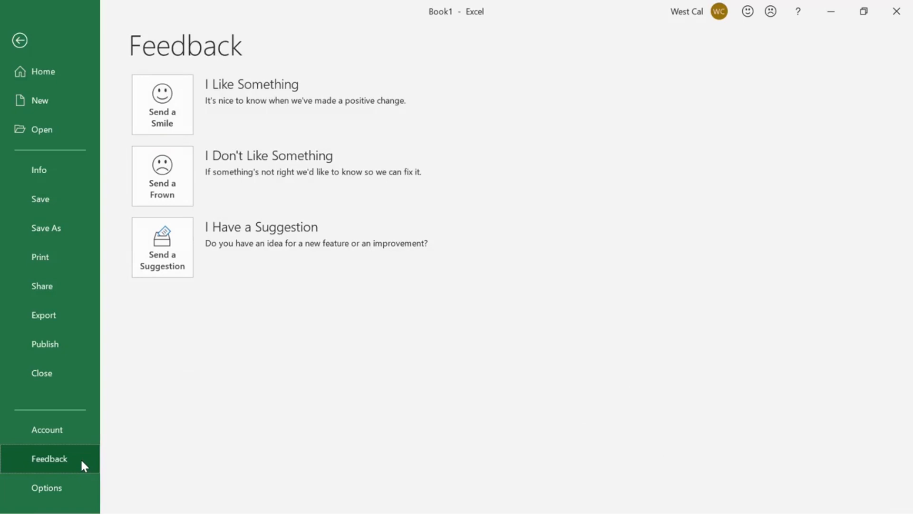
click(84, 483)
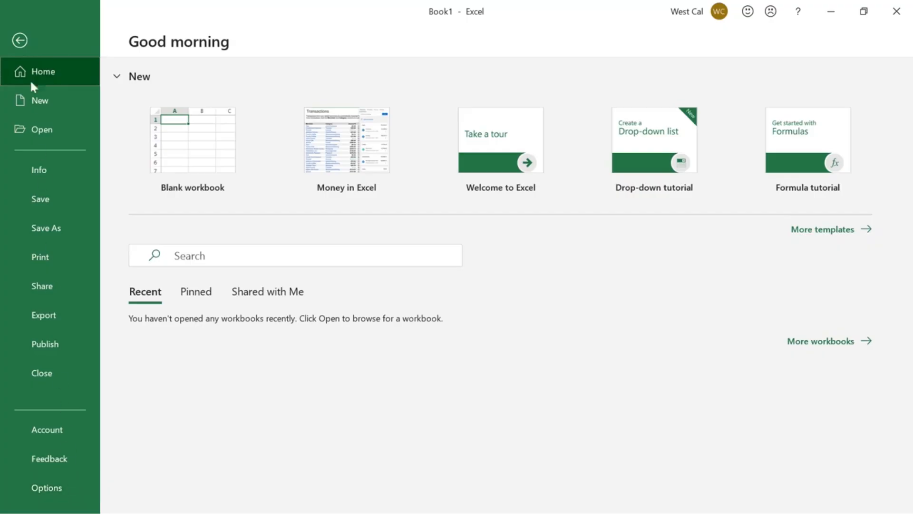
click(20, 41)
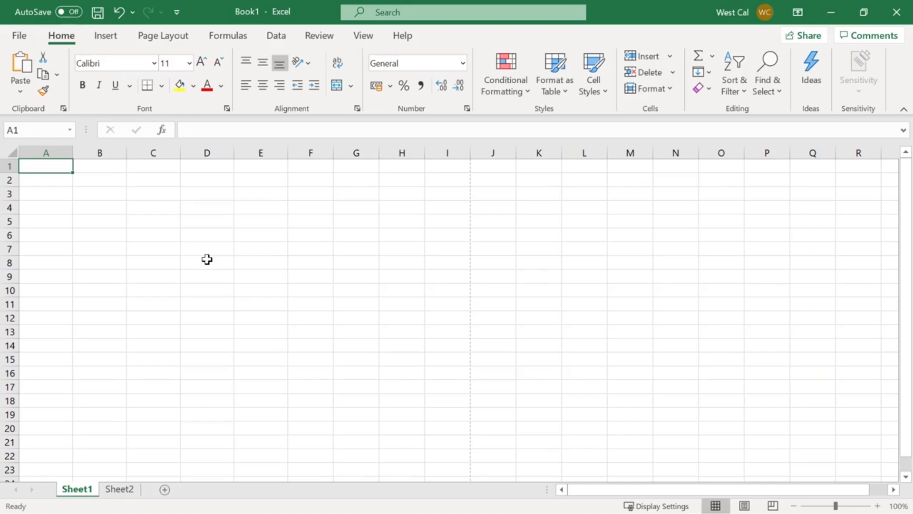
- Examine the file formats available for saving the workbook as Book1 in the Documents folder on this PC
click(19, 36)
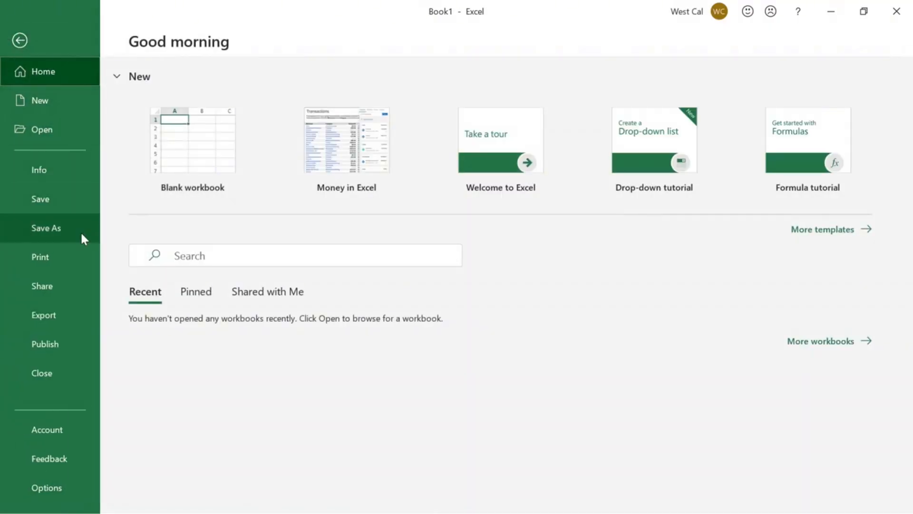
click(81, 231)
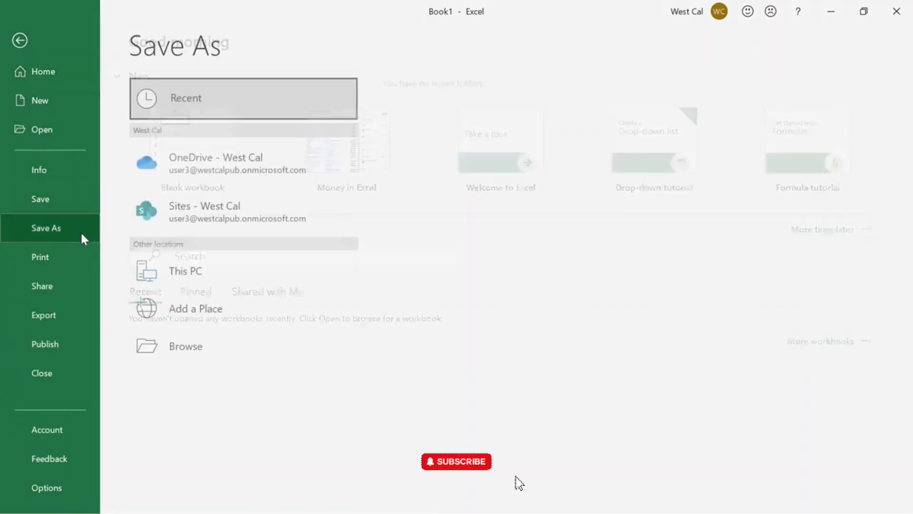
click(205, 269)
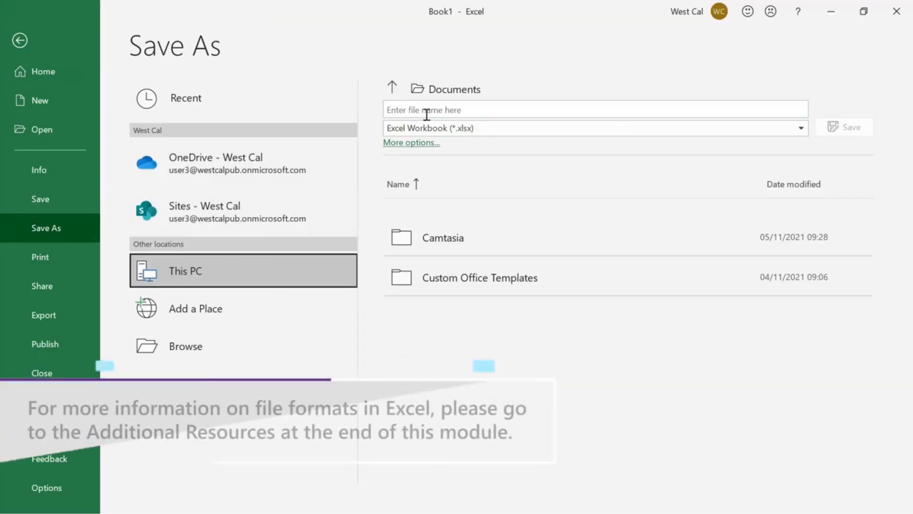
click(426, 114)
text(Book1)
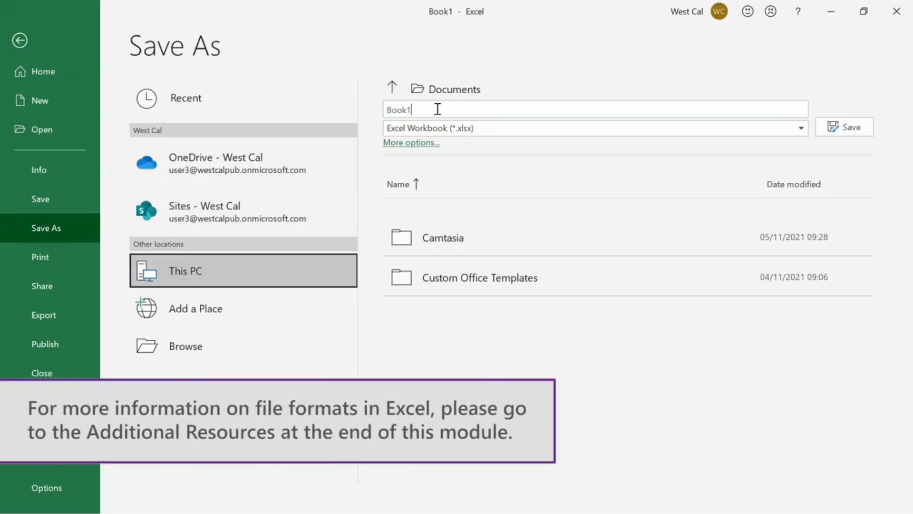
click(801, 128)
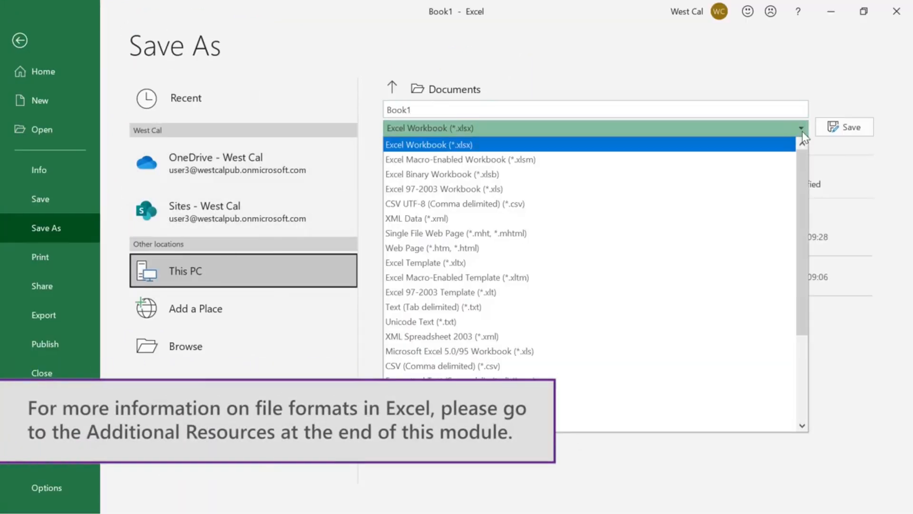
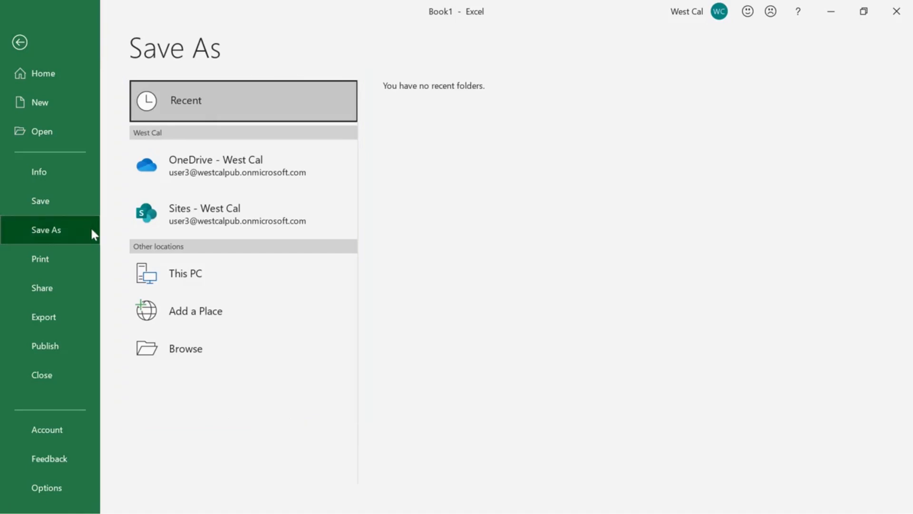
- Save the workbook to the Desktop as "My workbook" in the Excel Workbook format
click(230, 351)
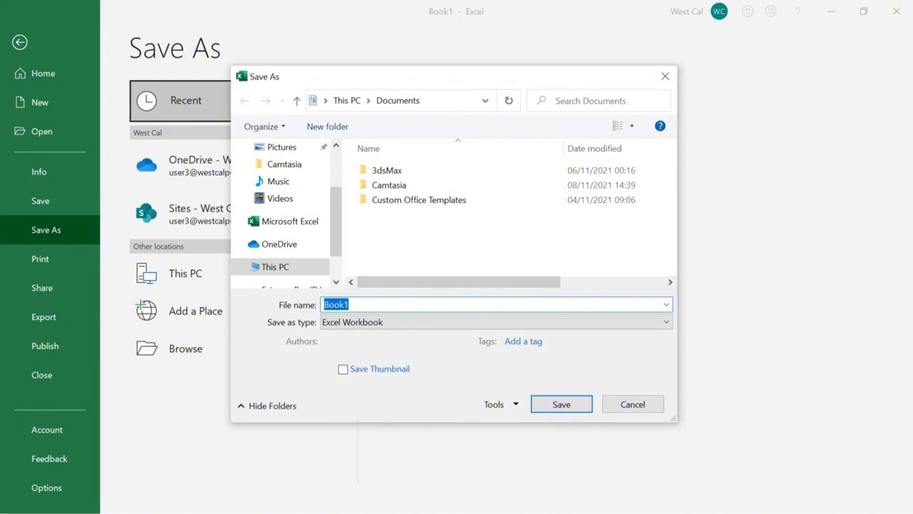
drag(336, 215, 341, 179)
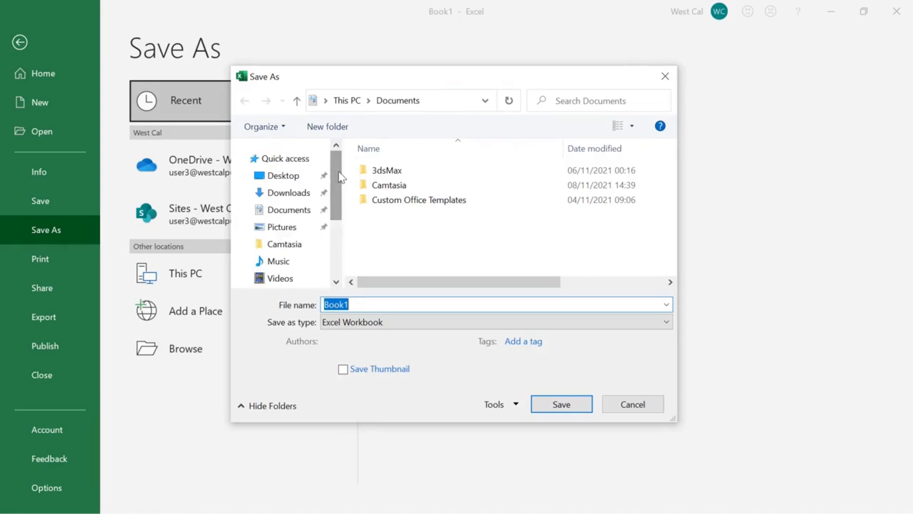
click(288, 181)
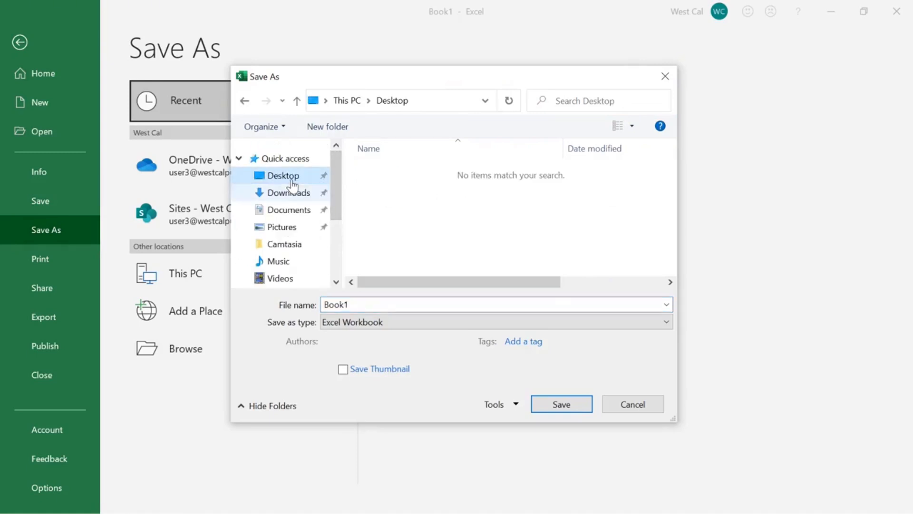
click(368, 305)
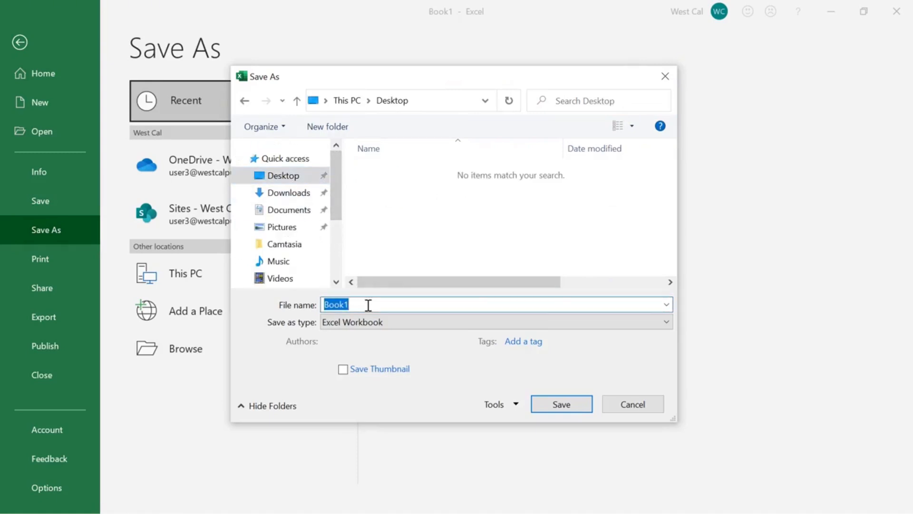
text(My workbook)
click(376, 323)
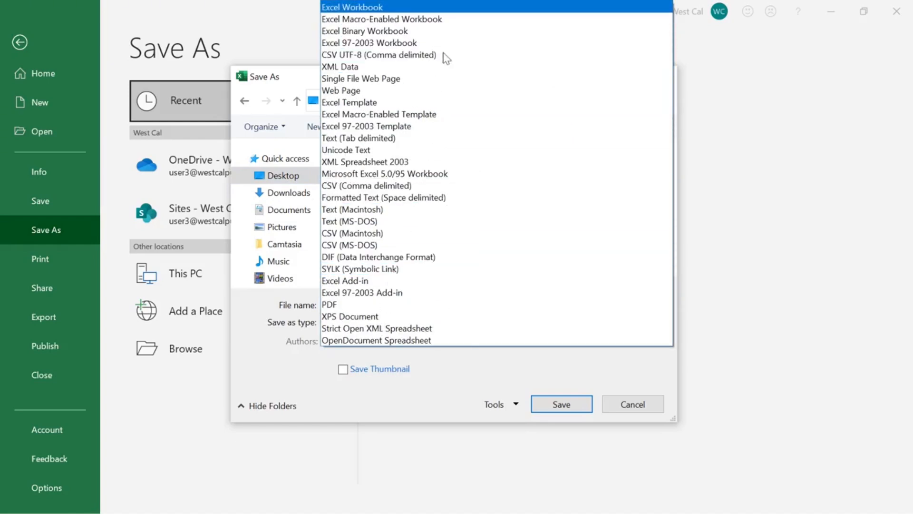
click(455, 8)
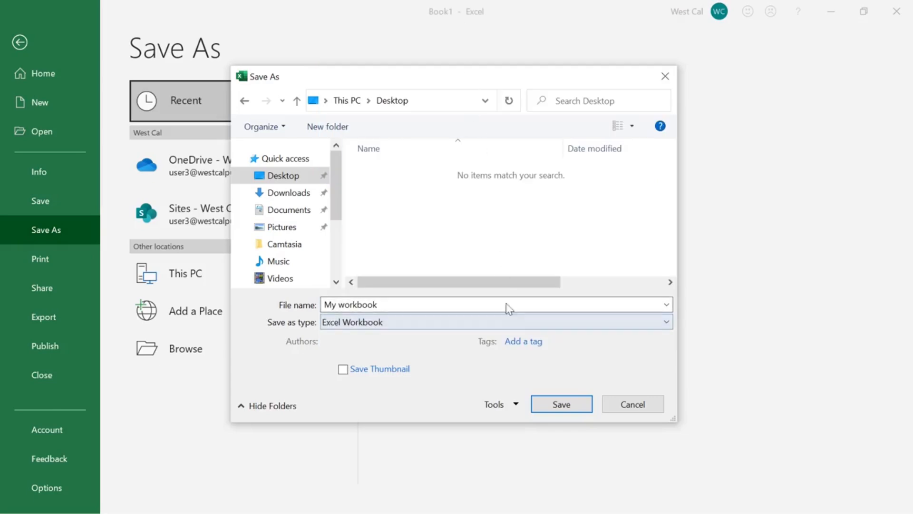
click(536, 400)
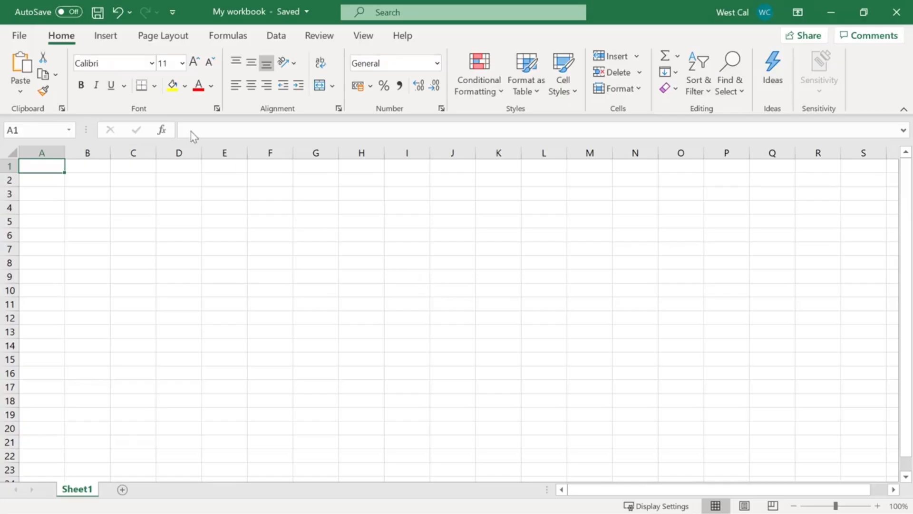
- Check the Desktop and OneDrive folders in File Explorer, dismiss the OneDrive setup and close the window
click(34, 34)
click(83, 218)
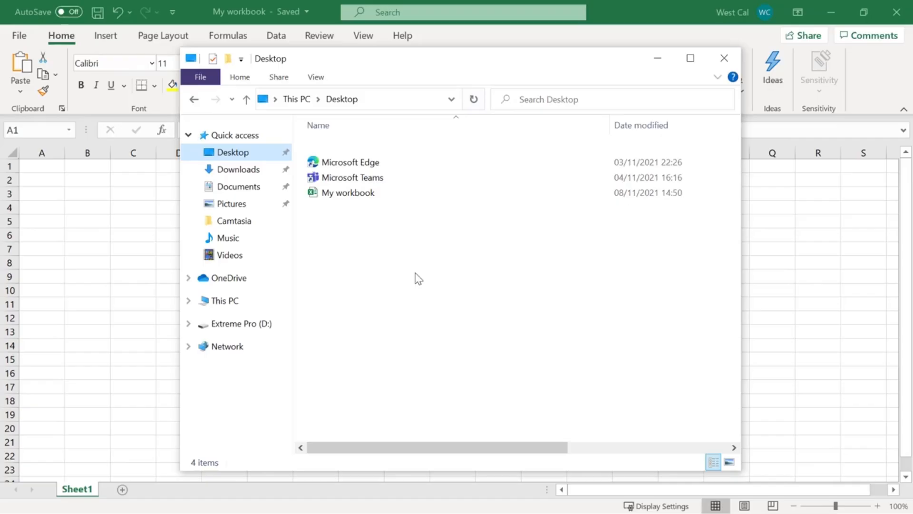
click(264, 281)
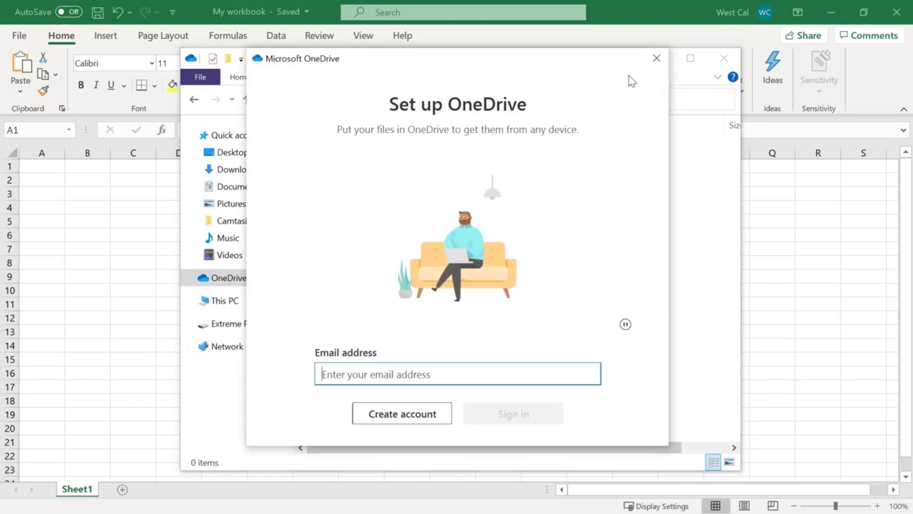
click(656, 58)
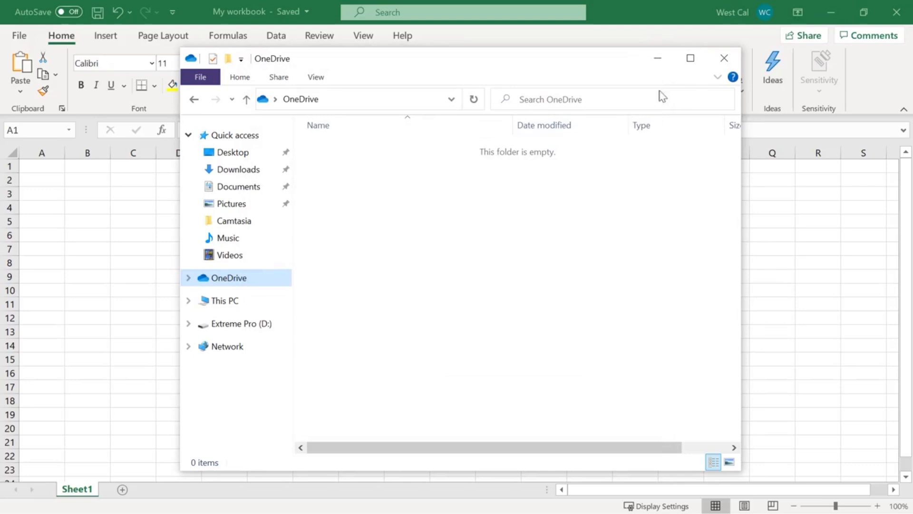
click(724, 58)
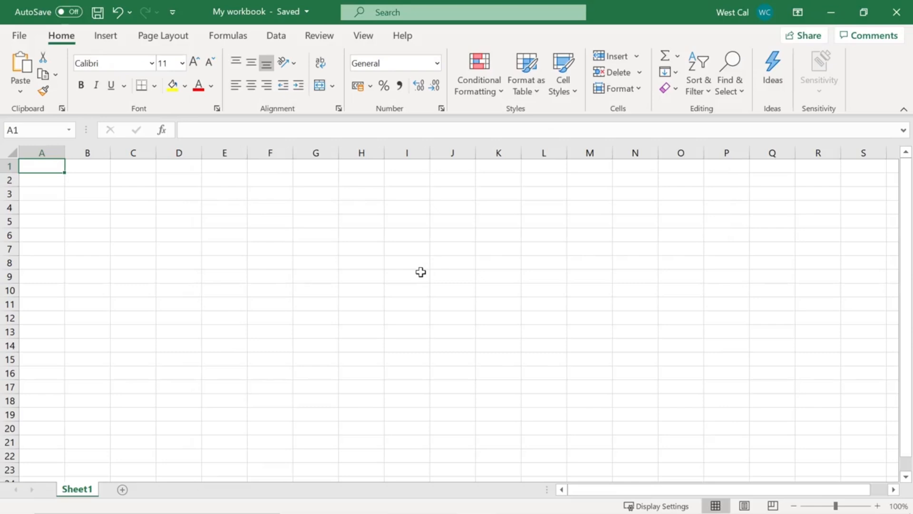
- Show the OneDrive location for saving a copy of the workbook online
click(20, 37)
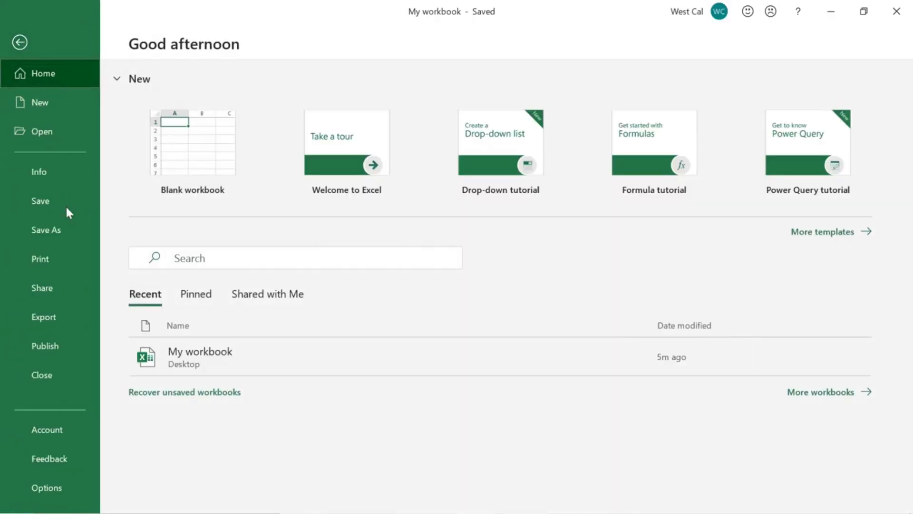
click(74, 236)
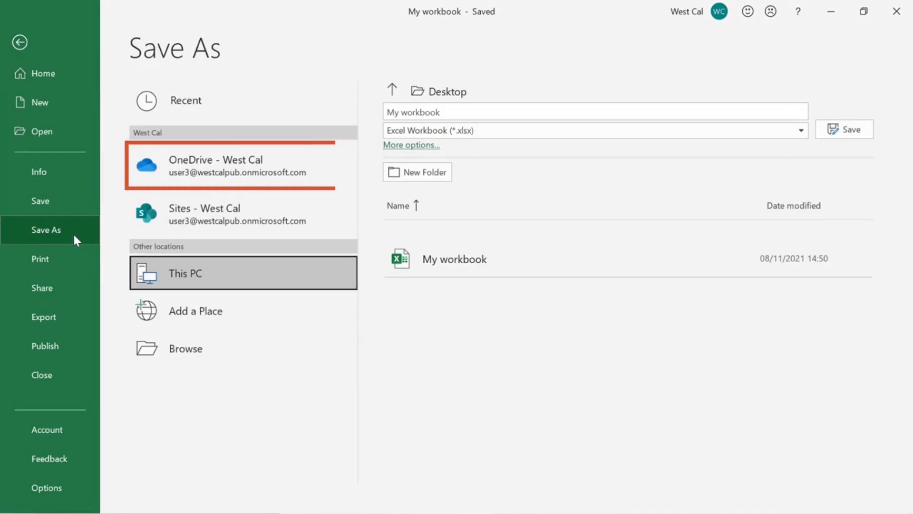
click(165, 185)
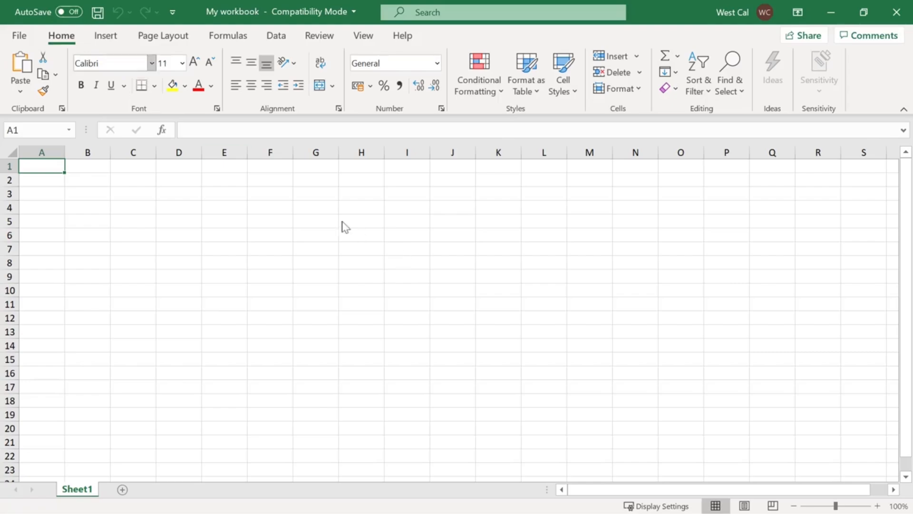
- Convert the compatibility-mode workbook to the Excel Workbook format, saving it on the Desktop as "My workbook"
click(20, 35)
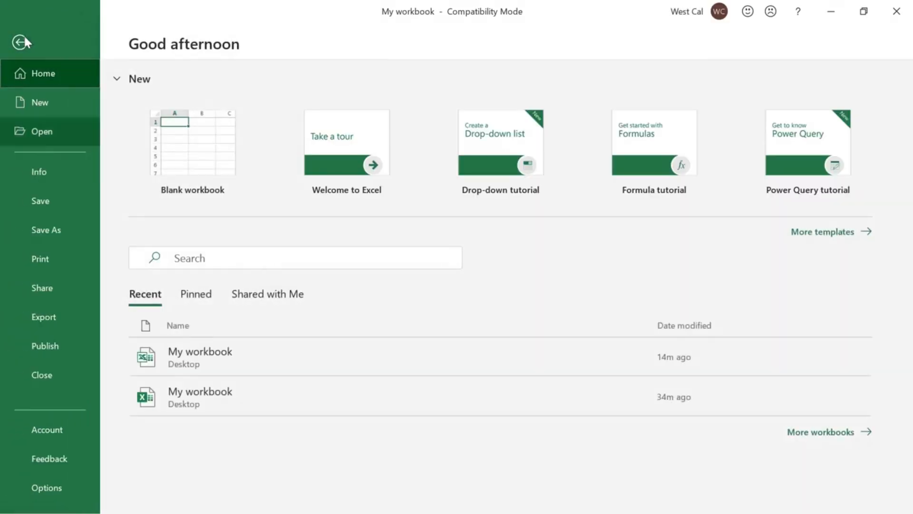
click(64, 172)
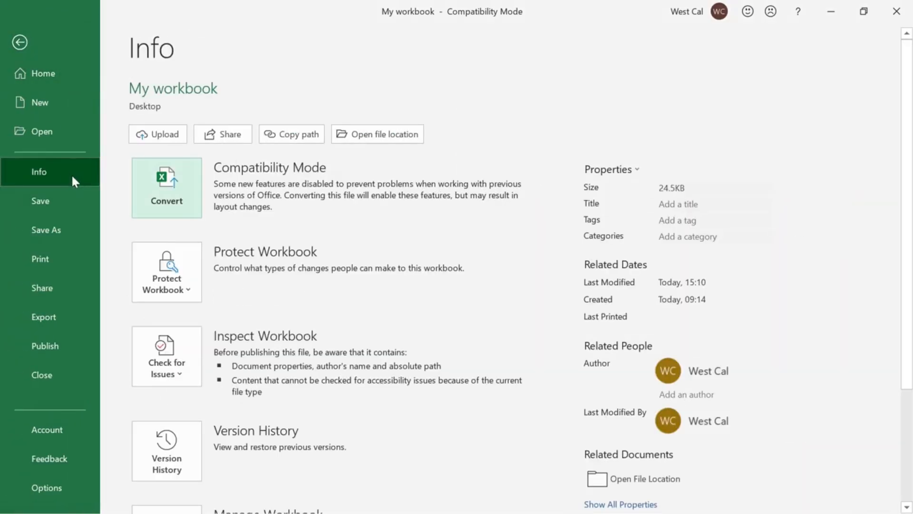
click(189, 204)
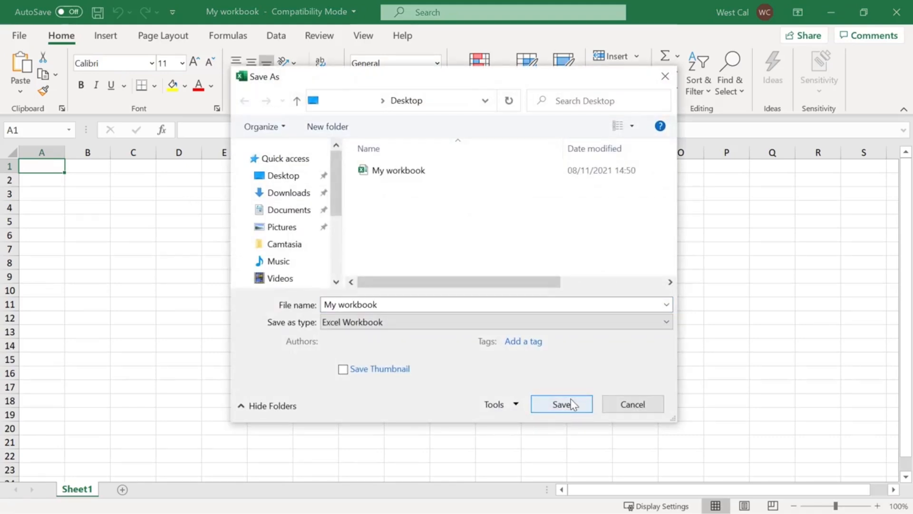
click(570, 404)
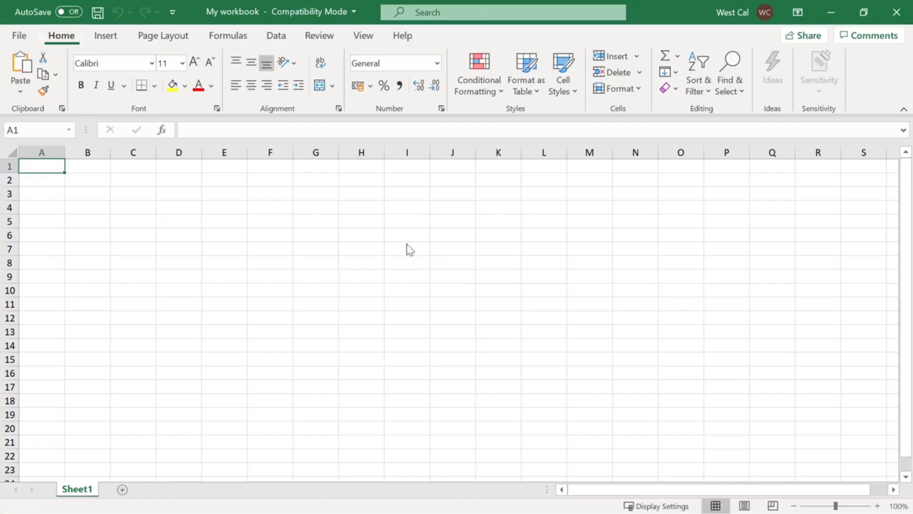
- Run the Compatibility Checker on "My workbook" and close its report
click(23, 35)
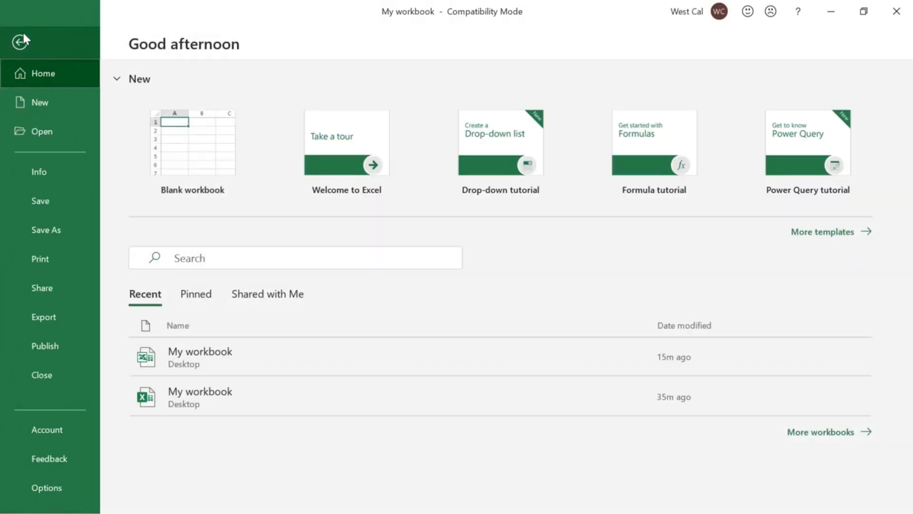
click(75, 175)
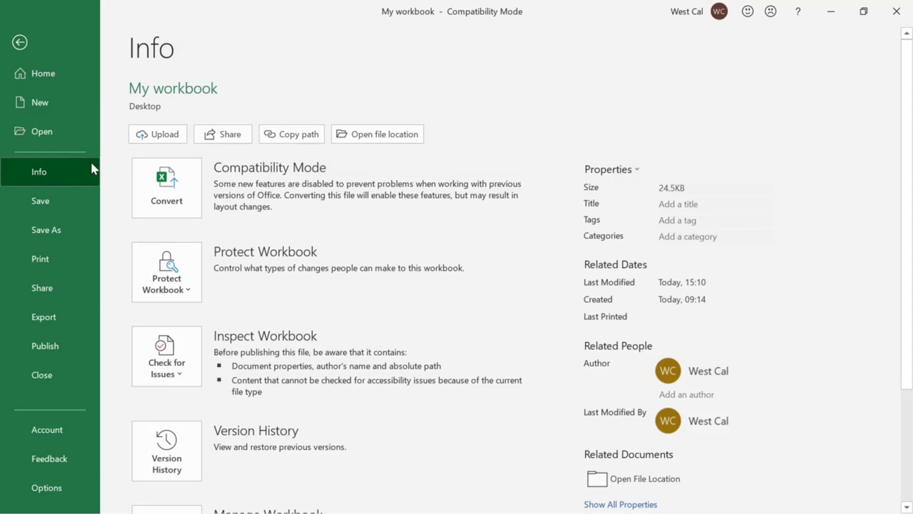
click(191, 372)
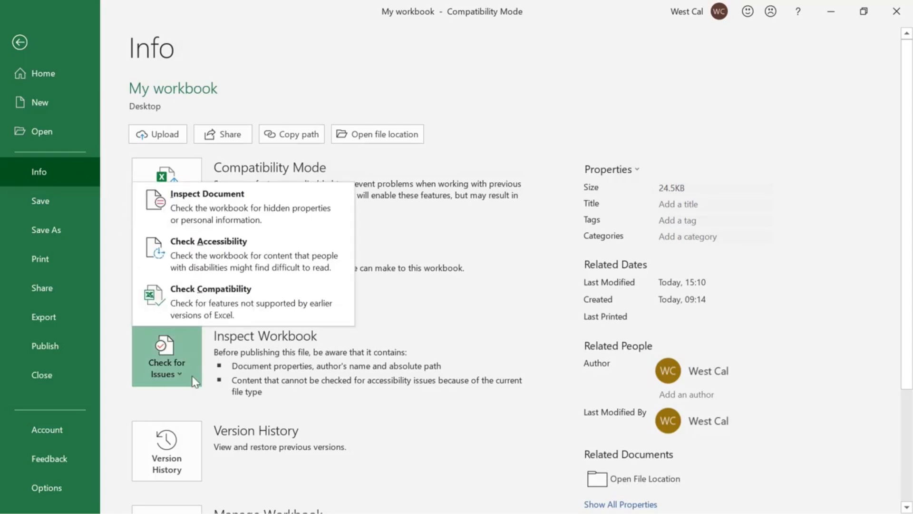
click(240, 323)
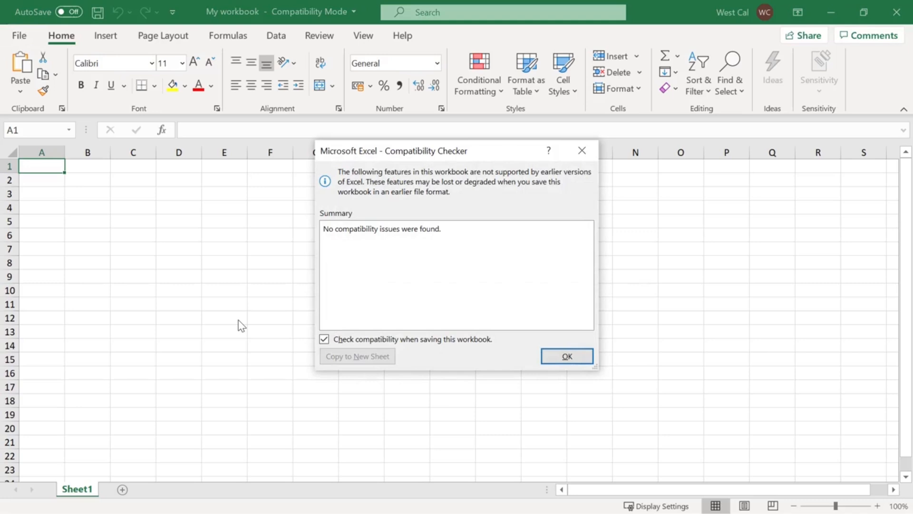
click(579, 359)
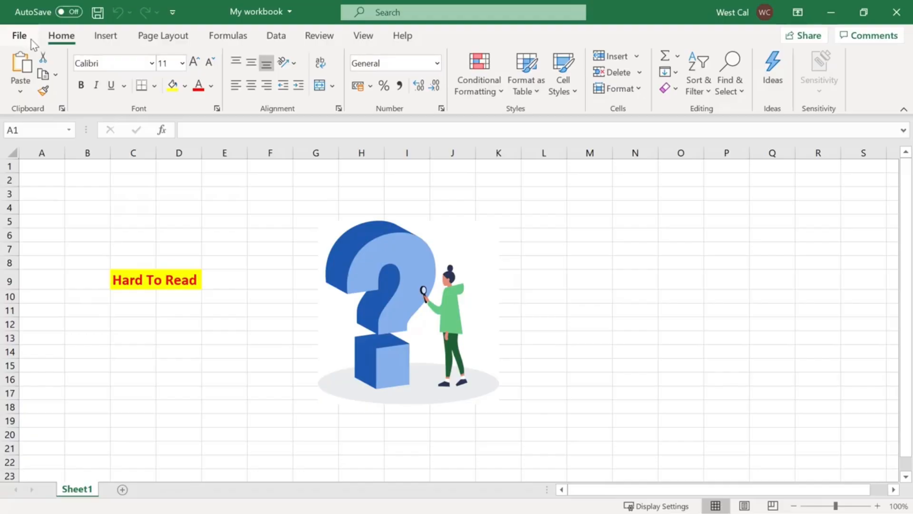
- Run the accessibility check on the workbook containing the "Hard To Read" text and the question-mark picture
click(31, 38)
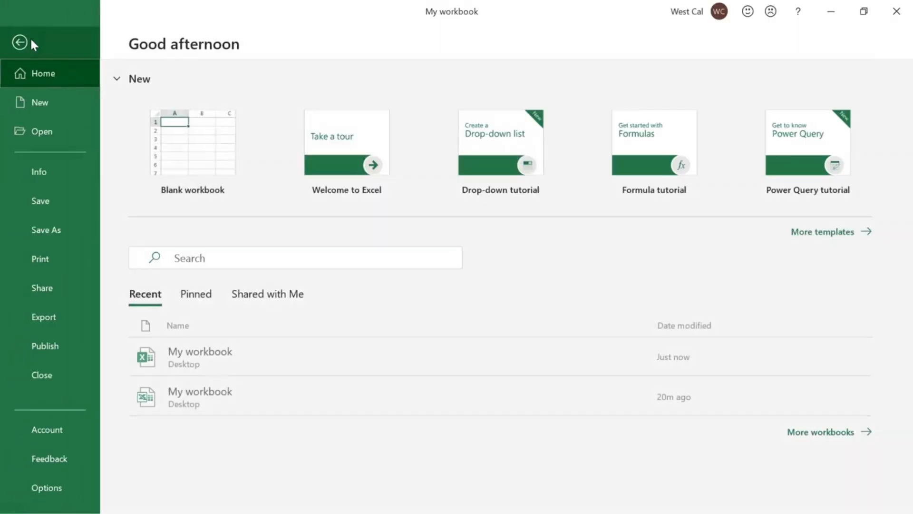
click(94, 182)
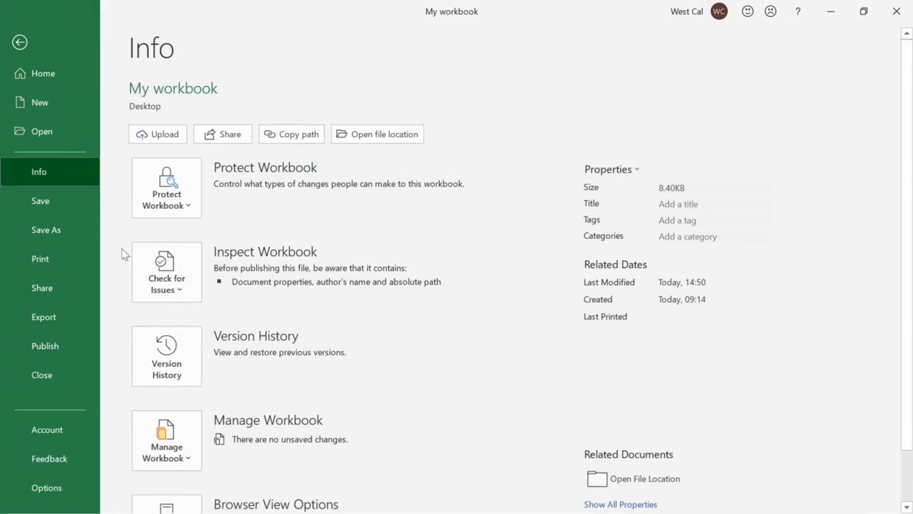
click(140, 291)
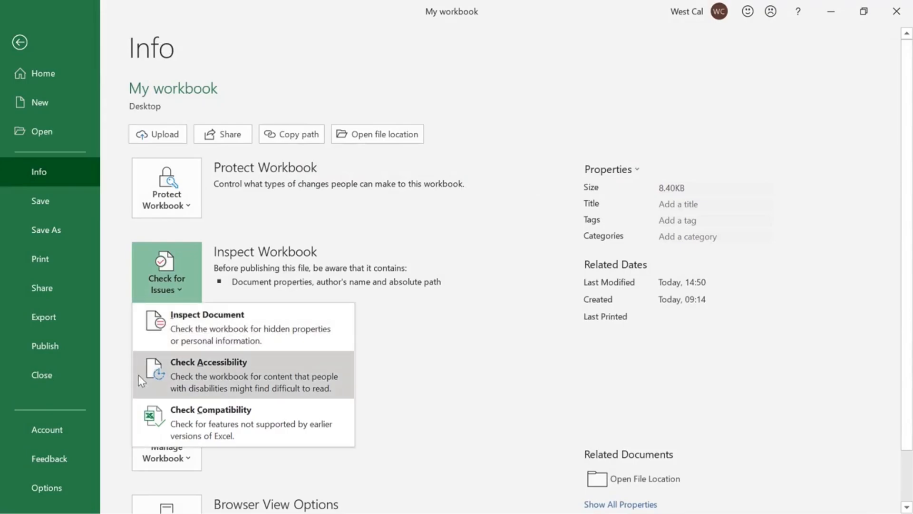
click(138, 375)
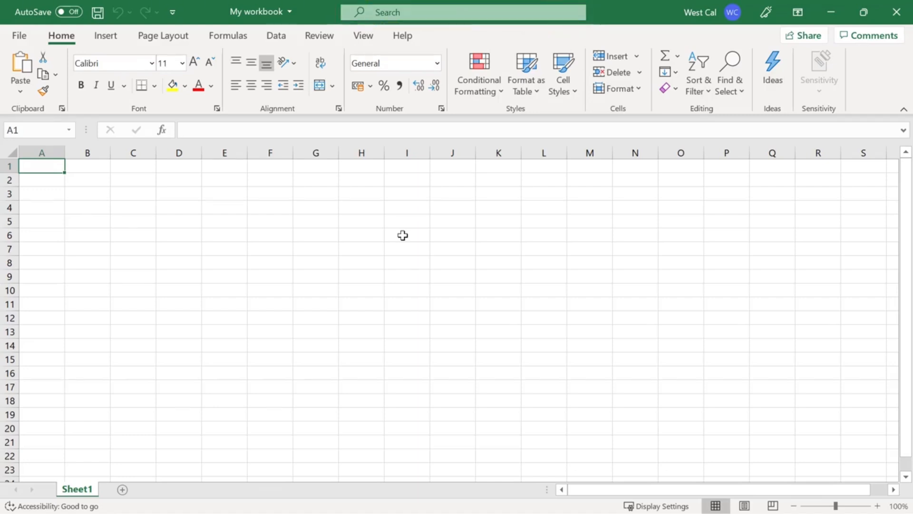
- Search for the "copy" command in the application-wide search and clear the search
click(447, 16)
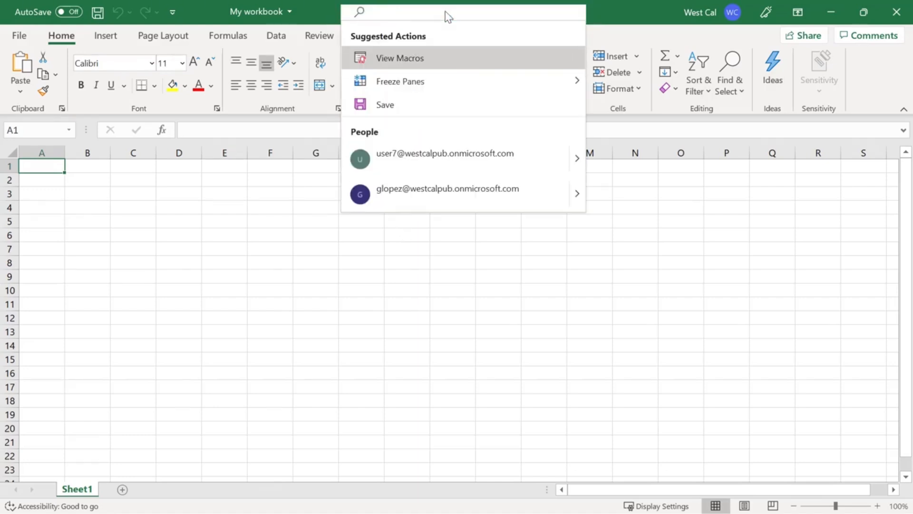
text(copy)
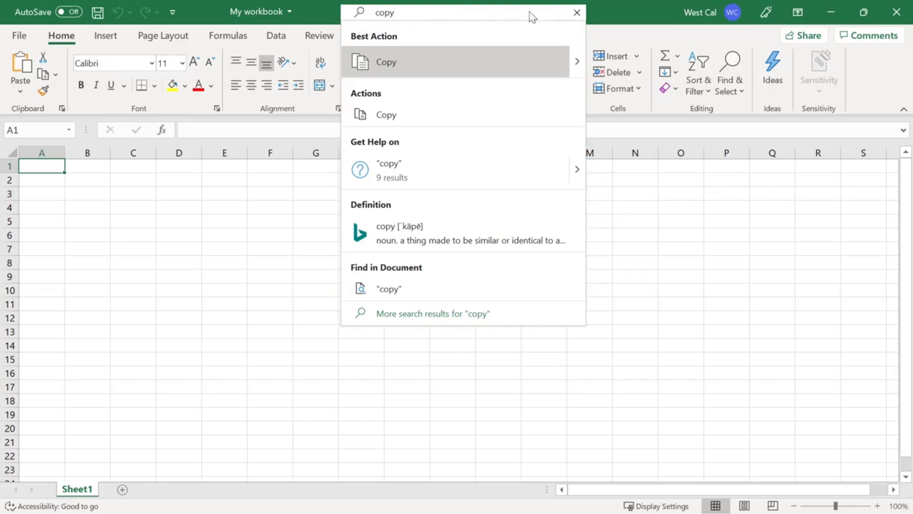
click(577, 13)
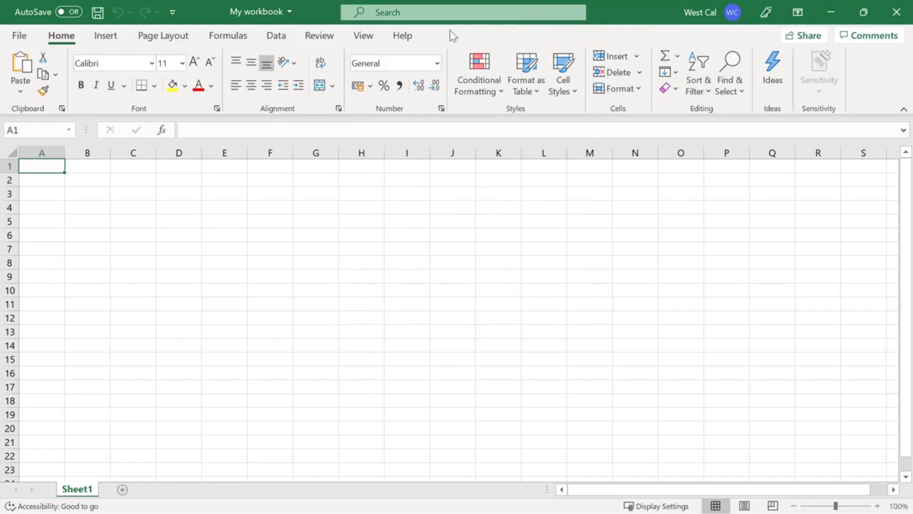
- Search the built-in Help for "sum formula" and look through the articles found
click(403, 41)
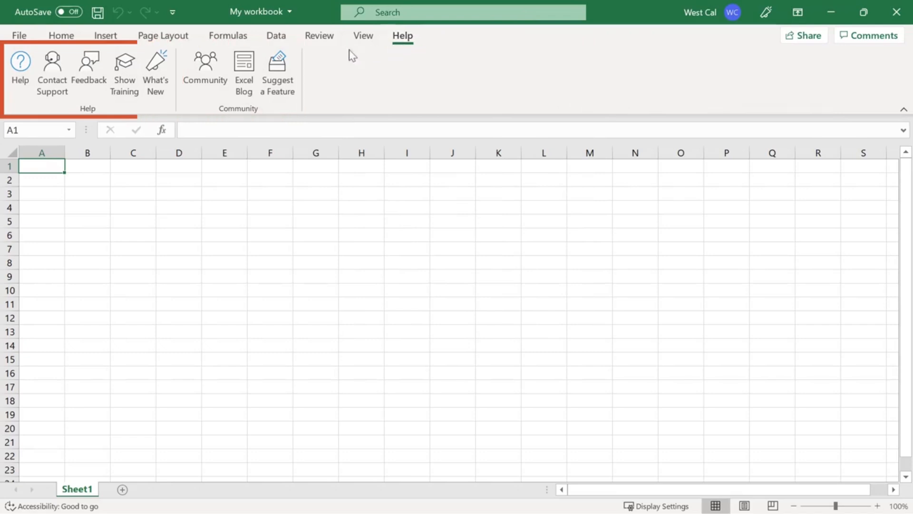
click(21, 93)
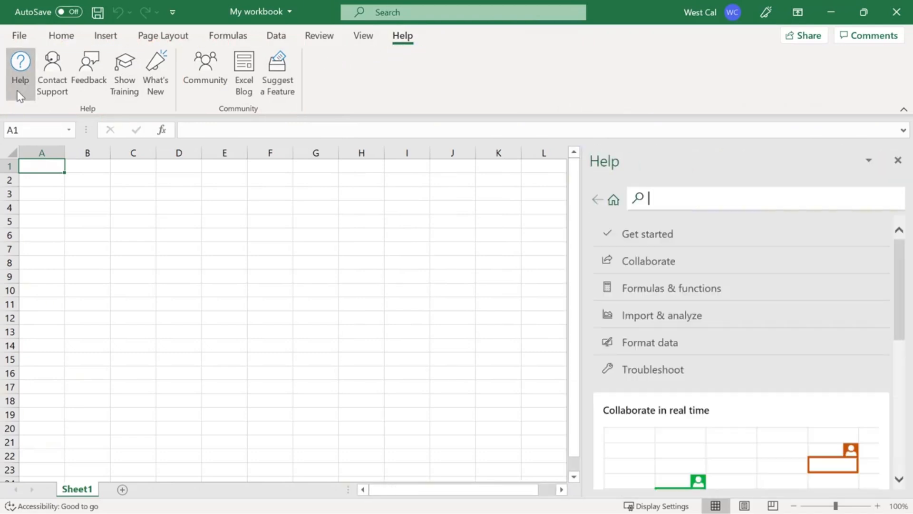
text(sum)
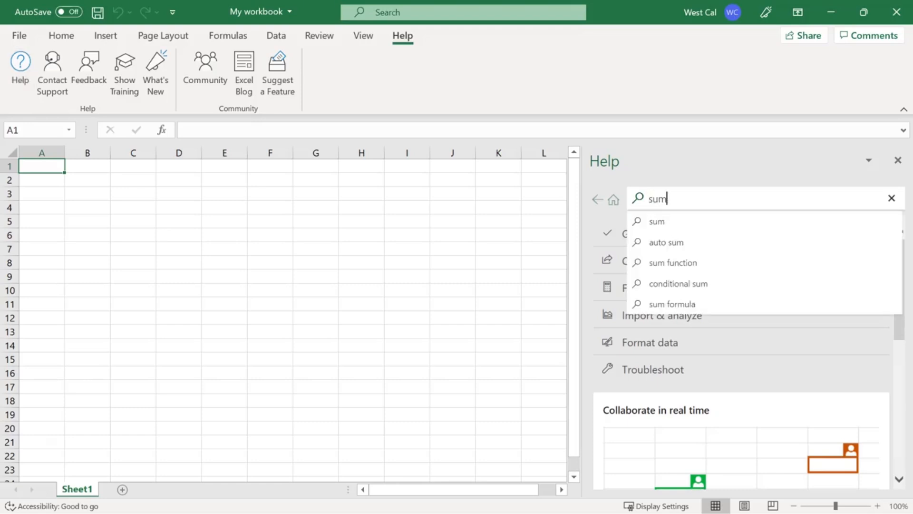
key(Down)
key(Down)
key(Down)
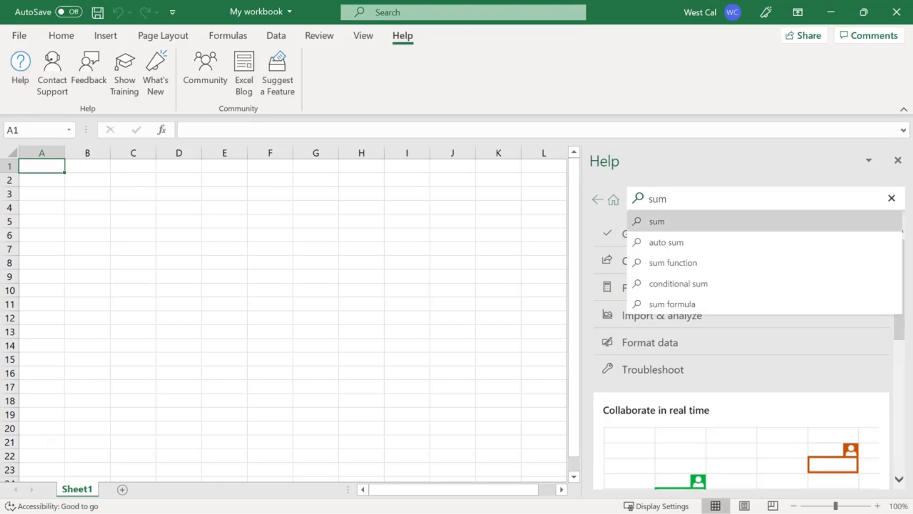
click(737, 306)
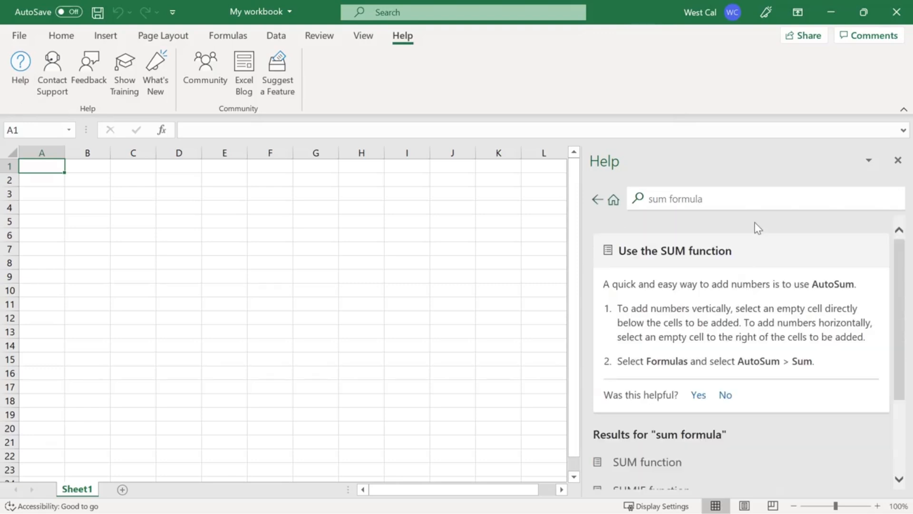
drag(900, 274, 904, 386)
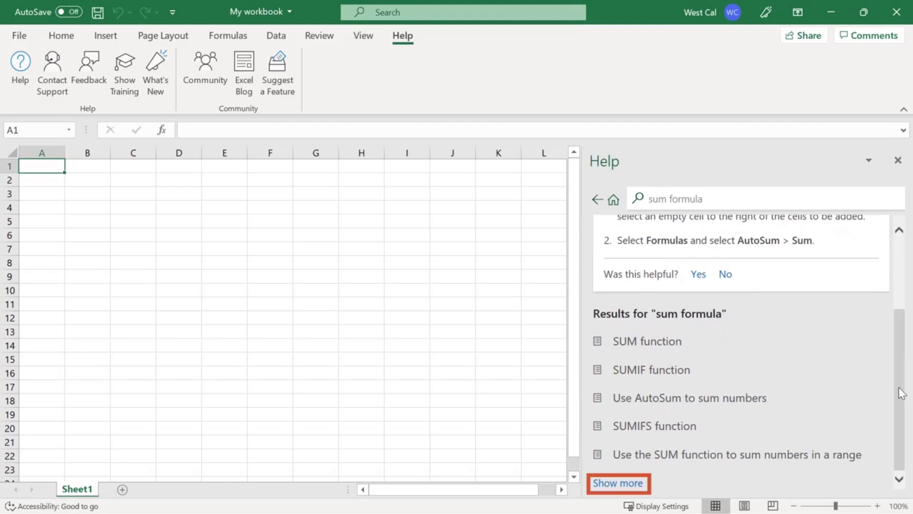
drag(902, 393, 902, 271)
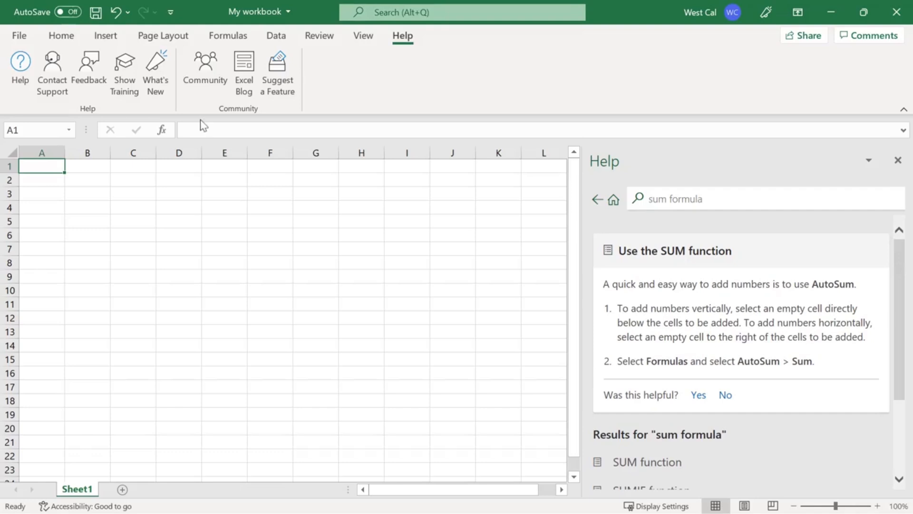
- Look through the other help resources, from Contact Support, Feedback, Show Training and What's New to the Community group
click(50, 98)
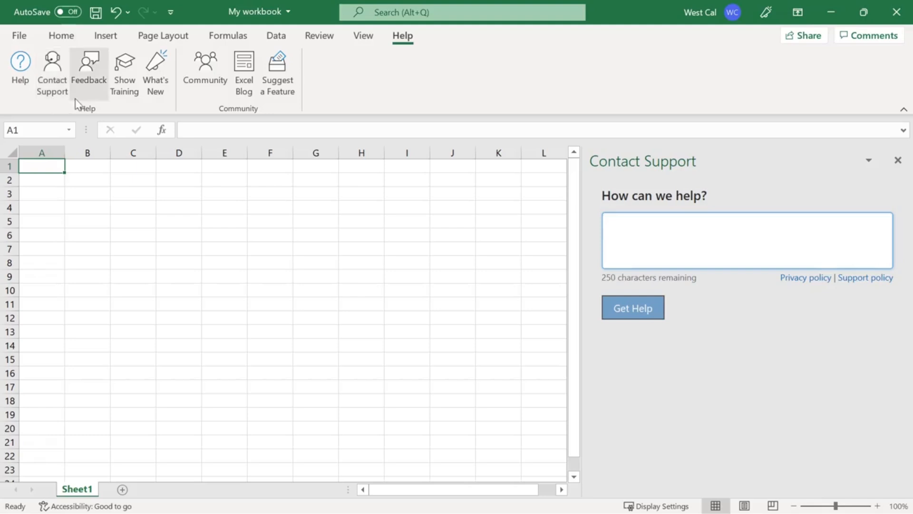
click(90, 103)
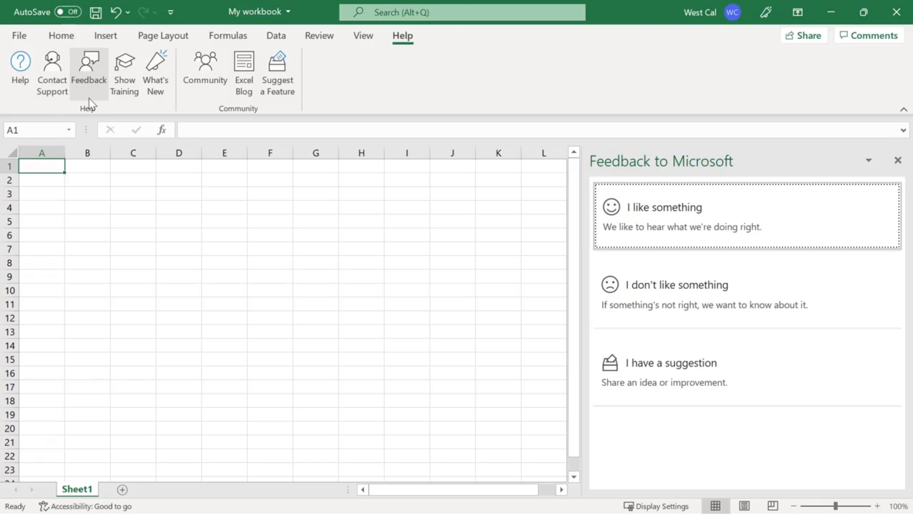
click(124, 88)
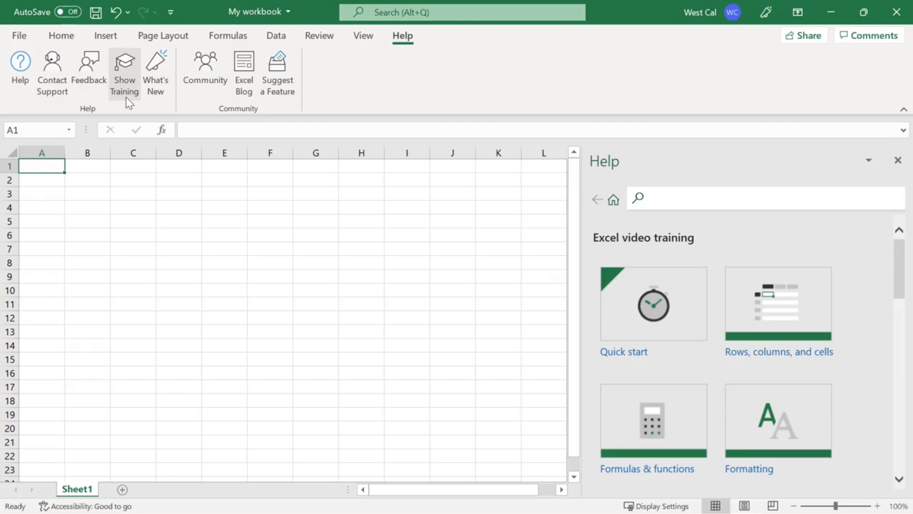
click(156, 100)
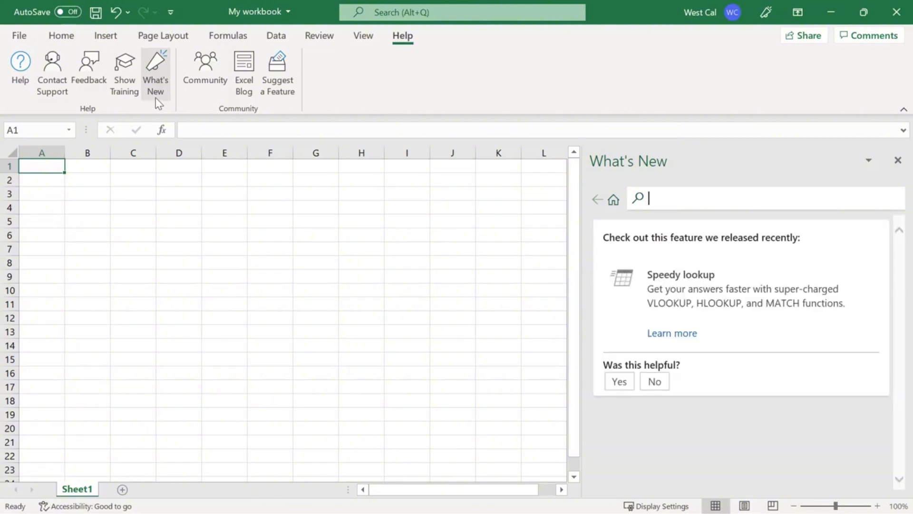
click(204, 97)
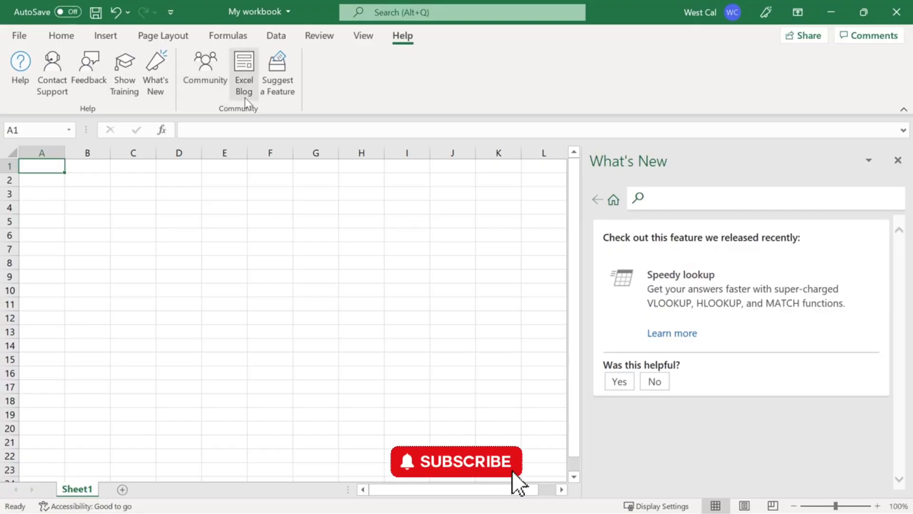
click(244, 86)
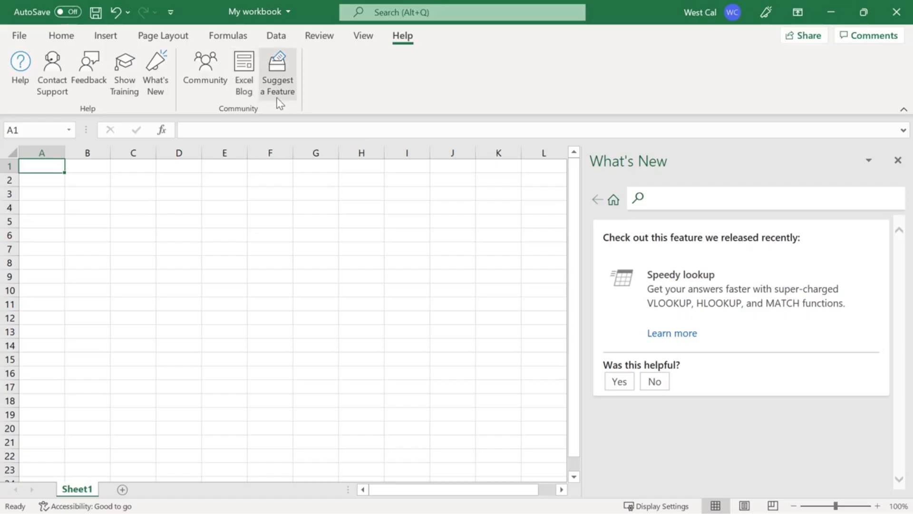
click(277, 98)
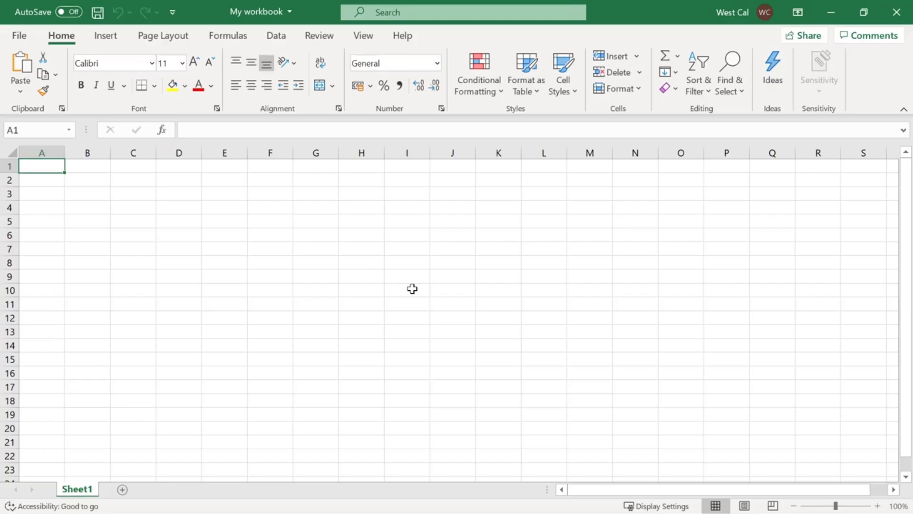
- Select the single cell D6 and the horizontal range B4:H4
click(189, 236)
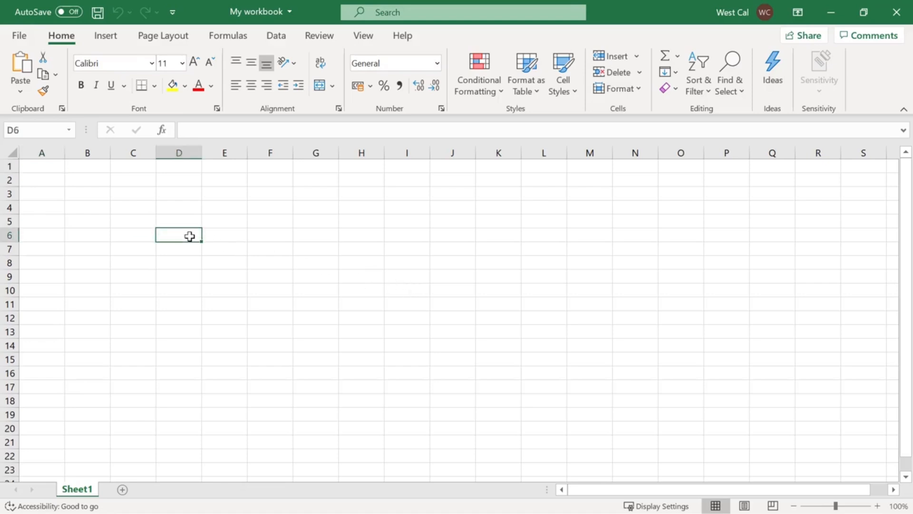
click(103, 207)
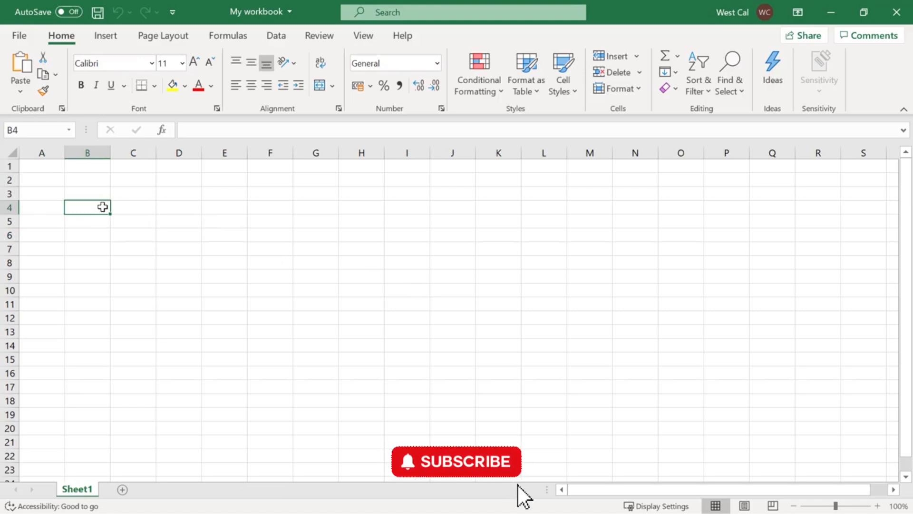
shift+click(362, 210)
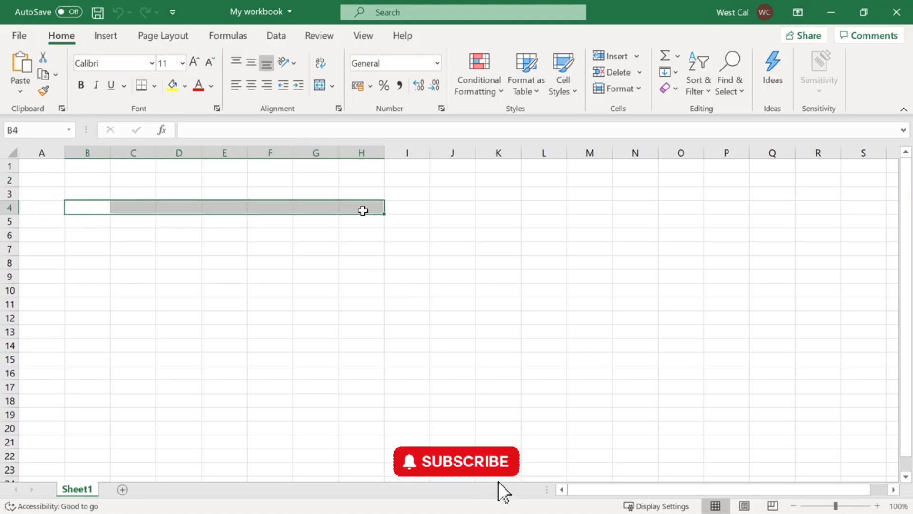
- Select the whole of row 3 and column E, ending with the entire worksheet selected
click(13, 194)
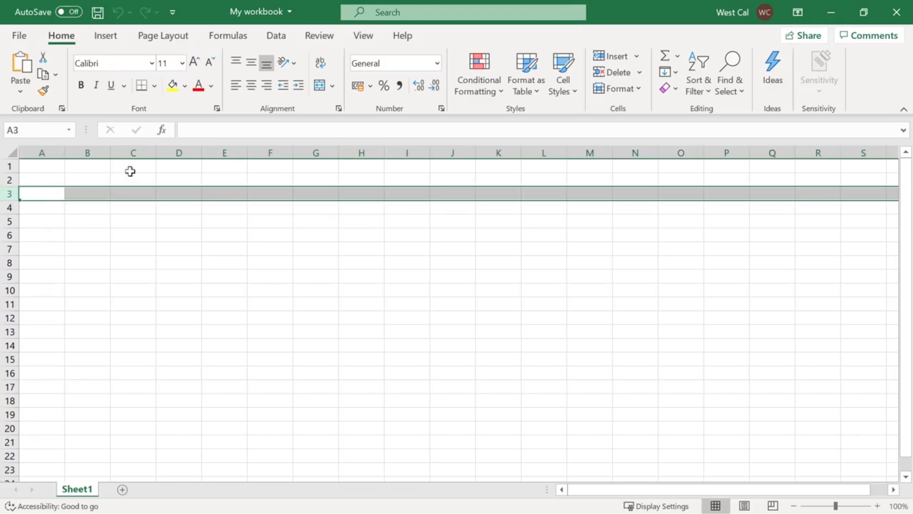
click(221, 153)
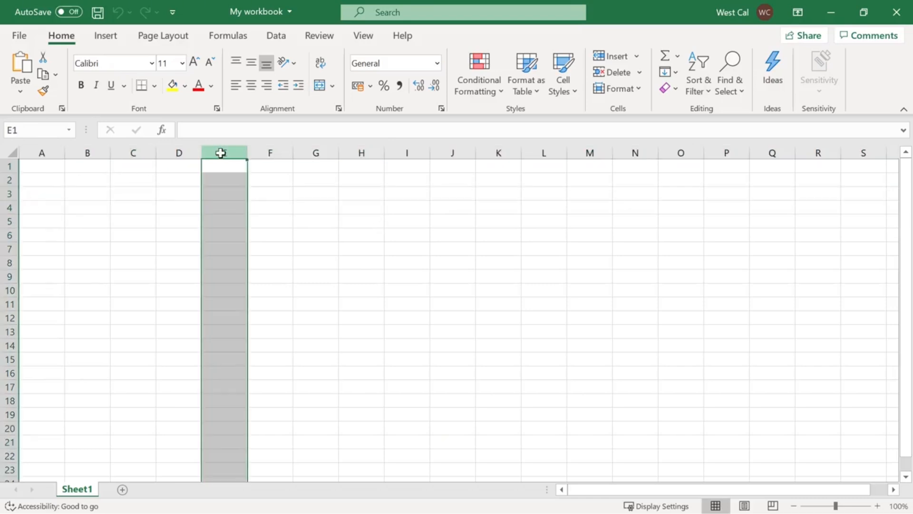
click(11, 154)
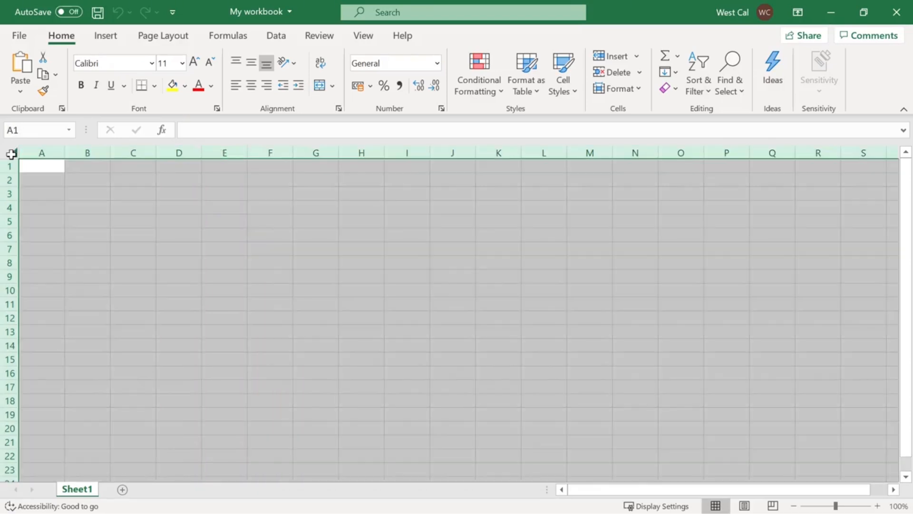
key(ctrl+a)
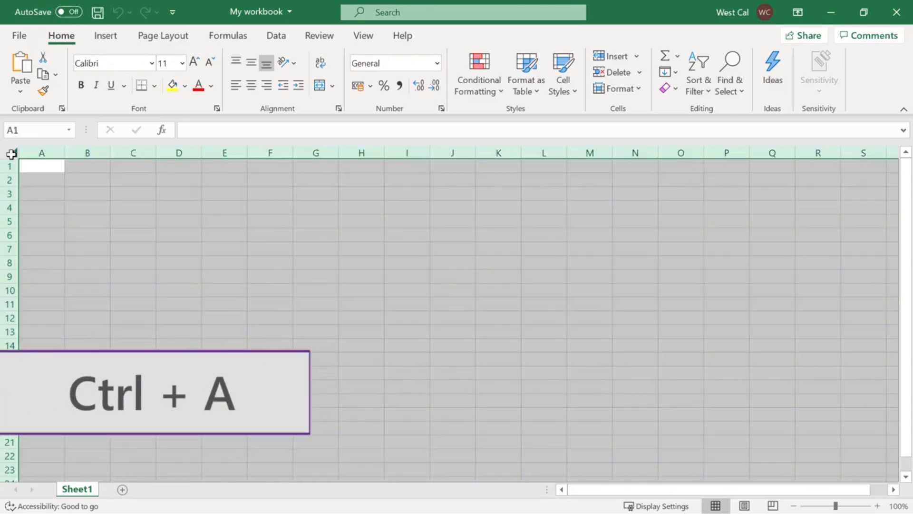
- Select a rectangular block of cells spanning several rows and columns, starting at cell B3
click(95, 198)
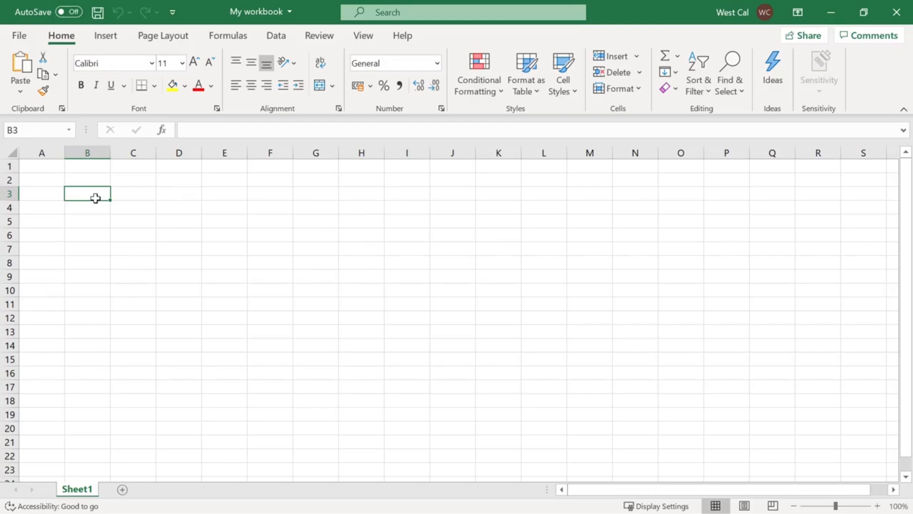
drag(95, 198, 518, 329)
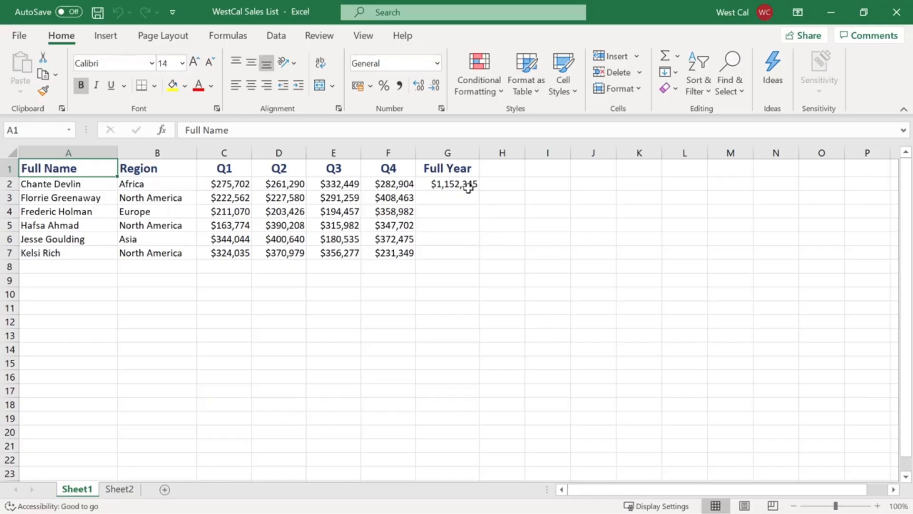
- Copy the Full Year formula from cell G2 to G3 using Paste Special with the All option
click(469, 188)
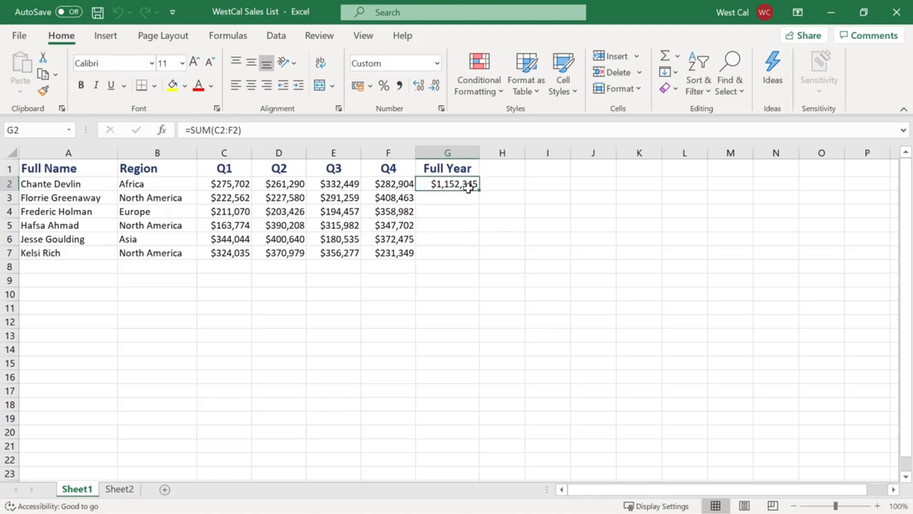
key(ctrl+c)
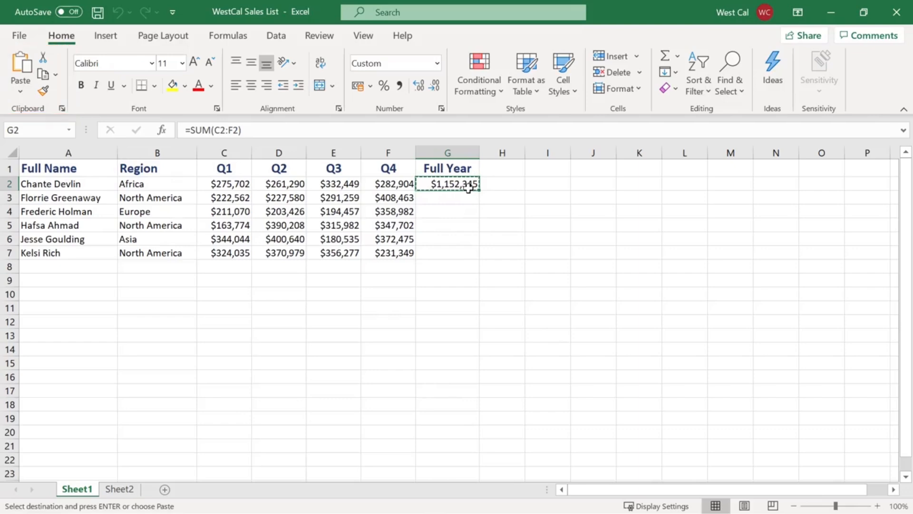
right_click(476, 192)
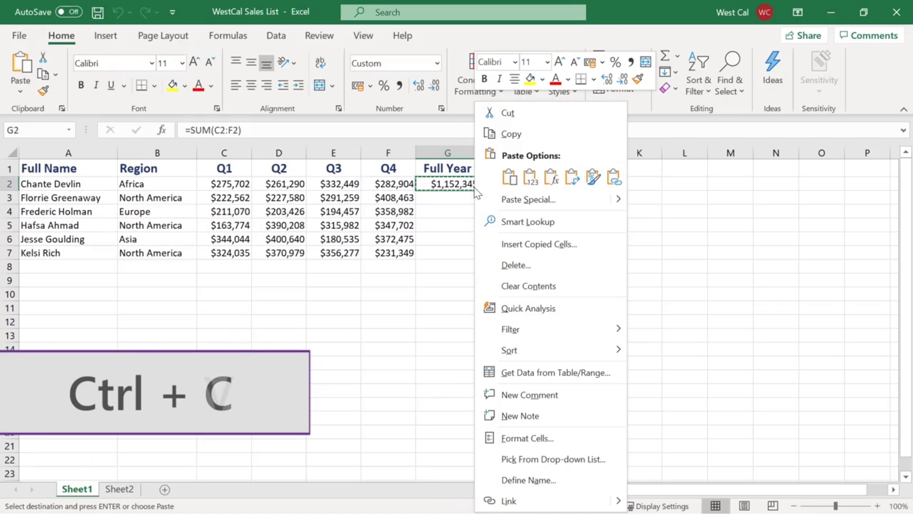
key(Escape)
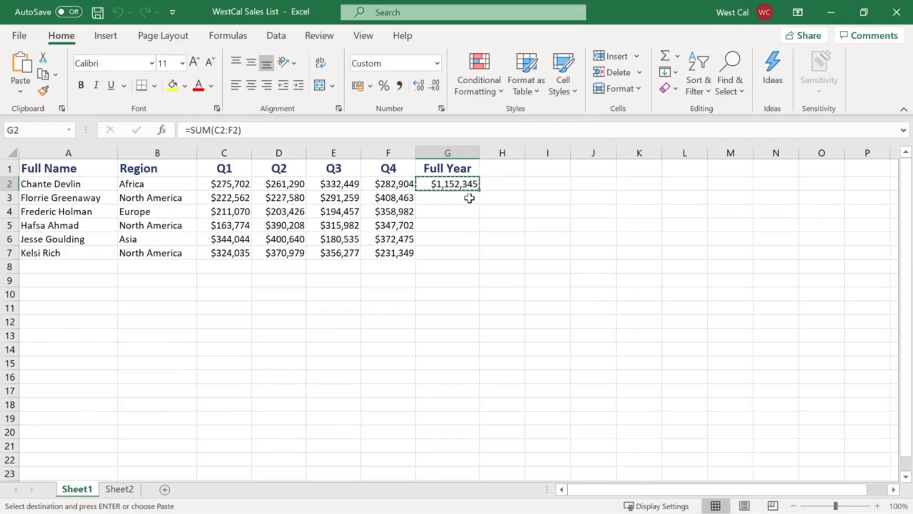
click(469, 198)
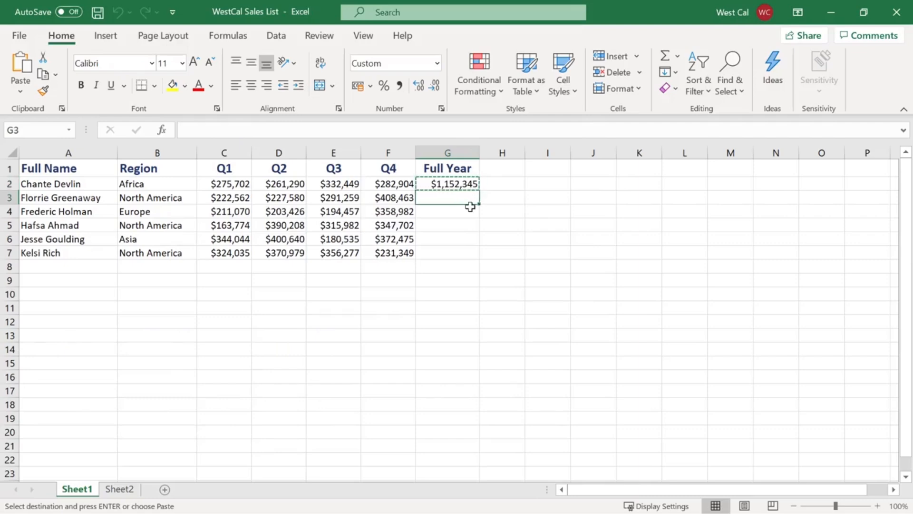
click(21, 92)
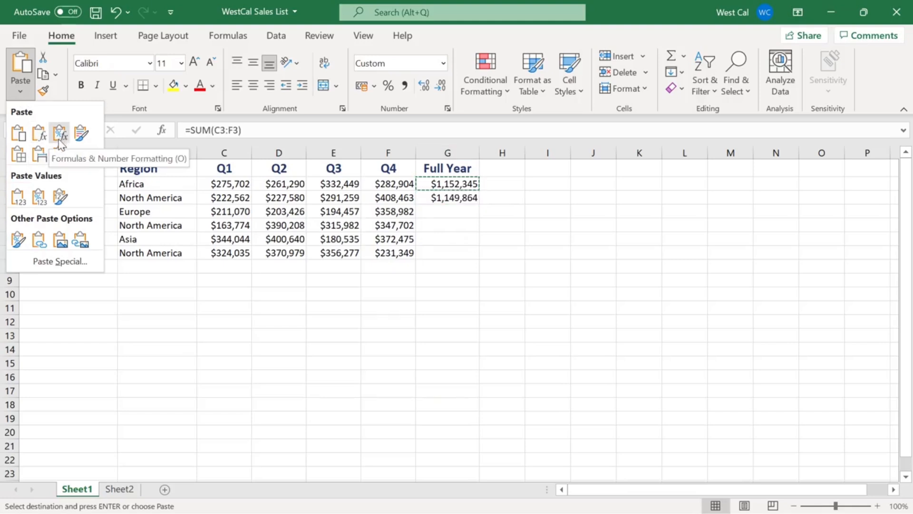
click(23, 265)
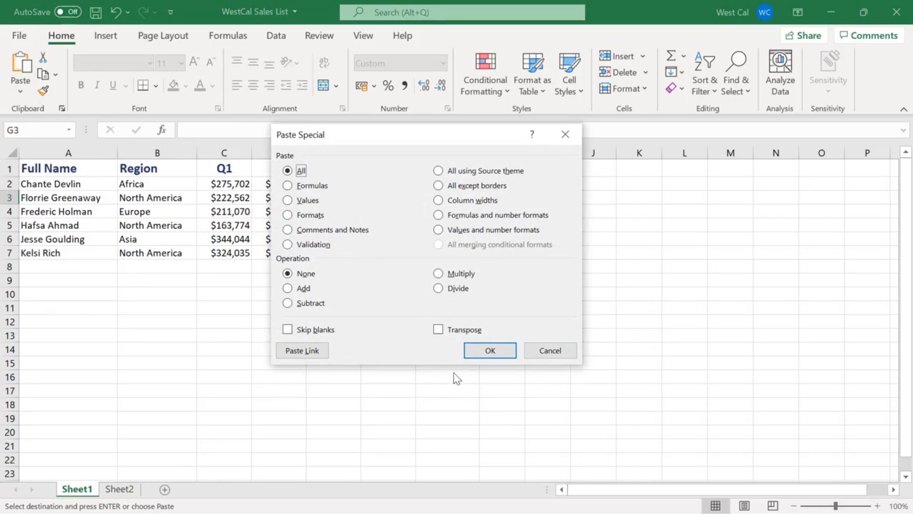
click(478, 353)
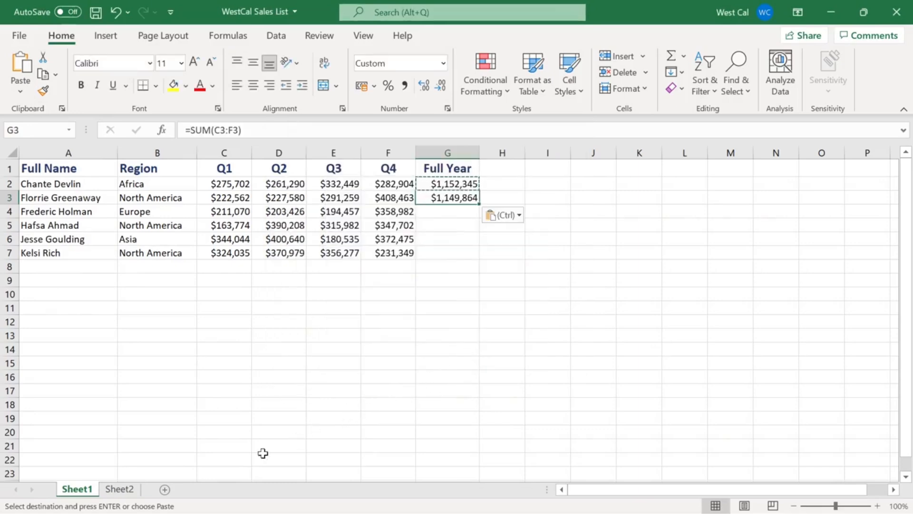
- On Sheet2, copy the product table A1:F4 and paste it transposed starting at cell A7
click(120, 489)
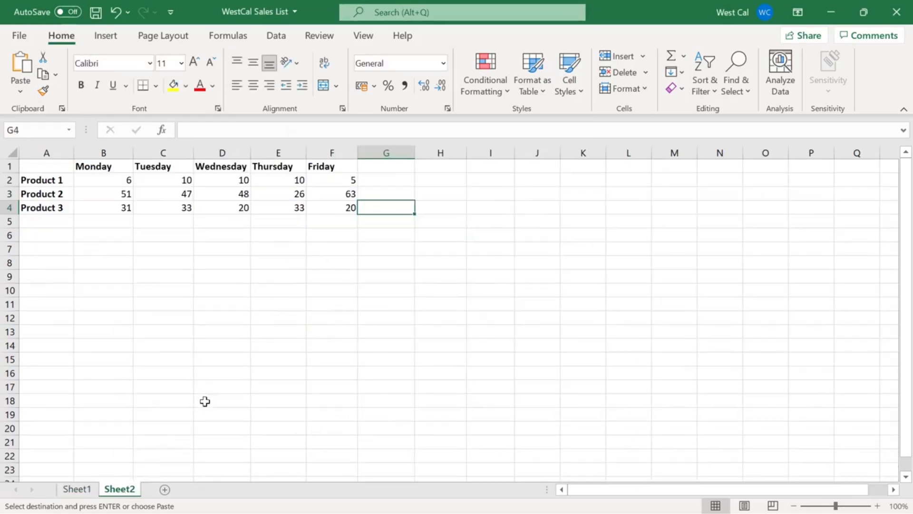
click(330, 209)
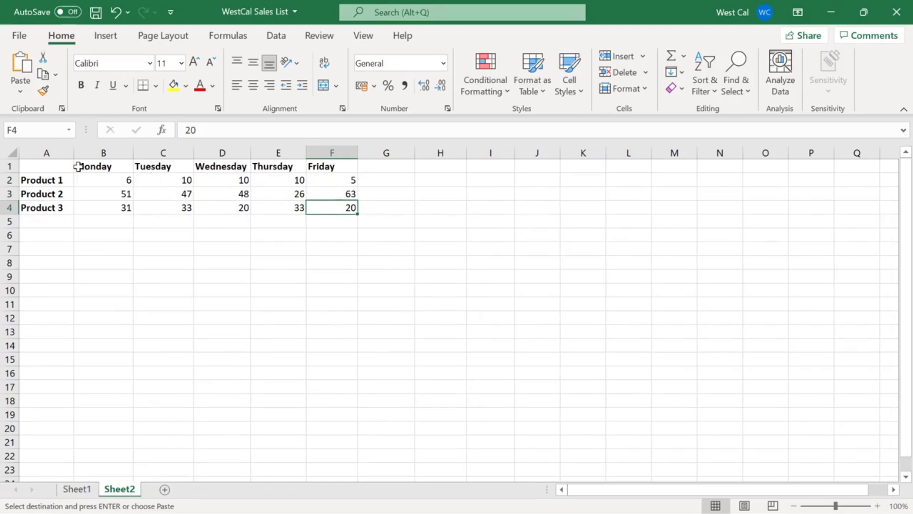
shift+click(48, 164)
key(ctrl+c)
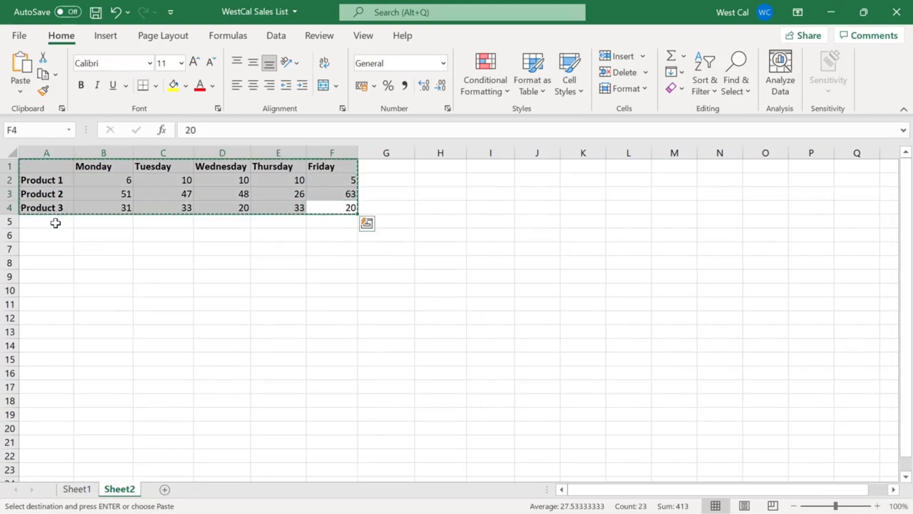
click(48, 249)
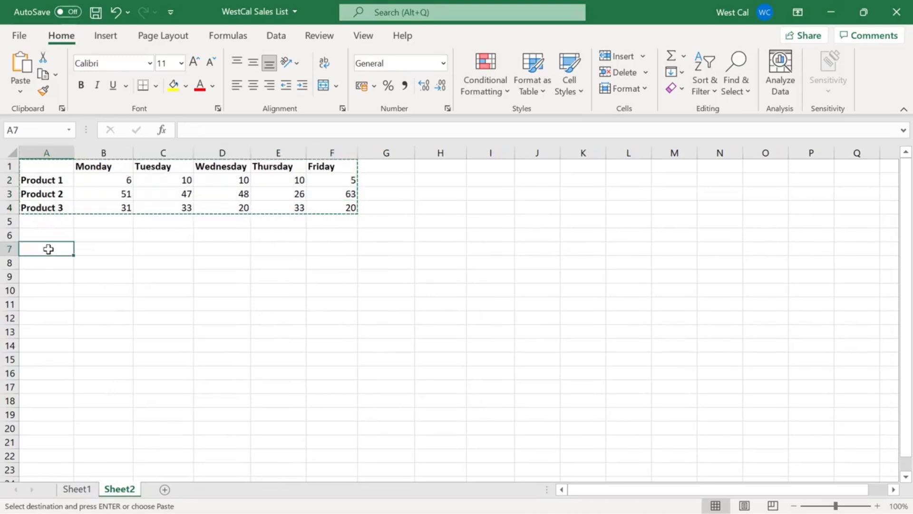
right_click(49, 249)
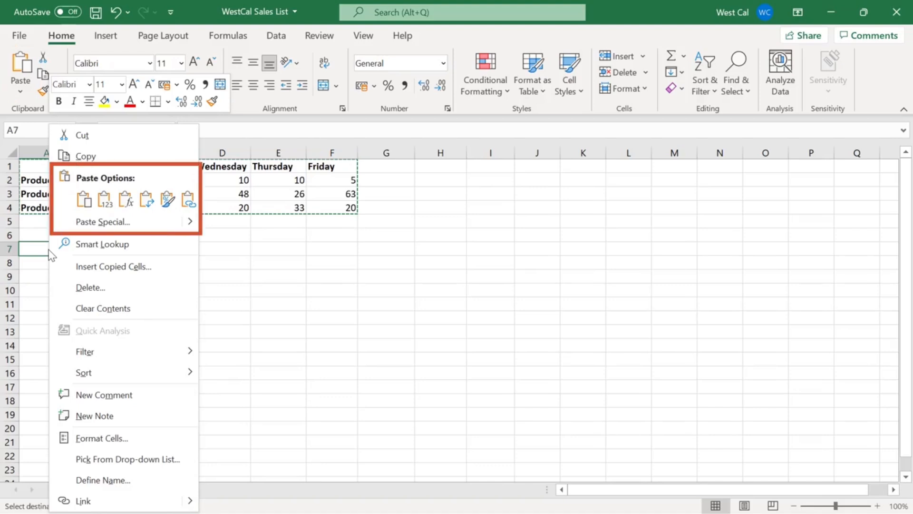
click(85, 200)
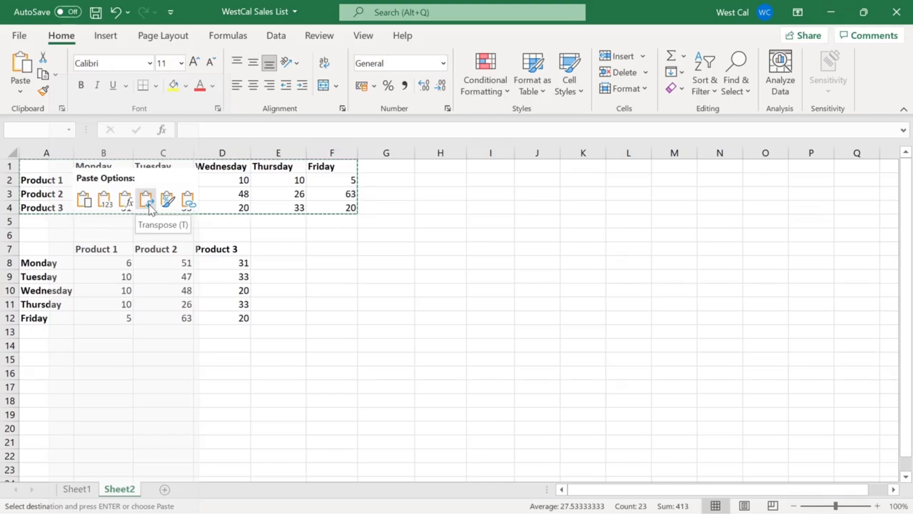
key(Escape)
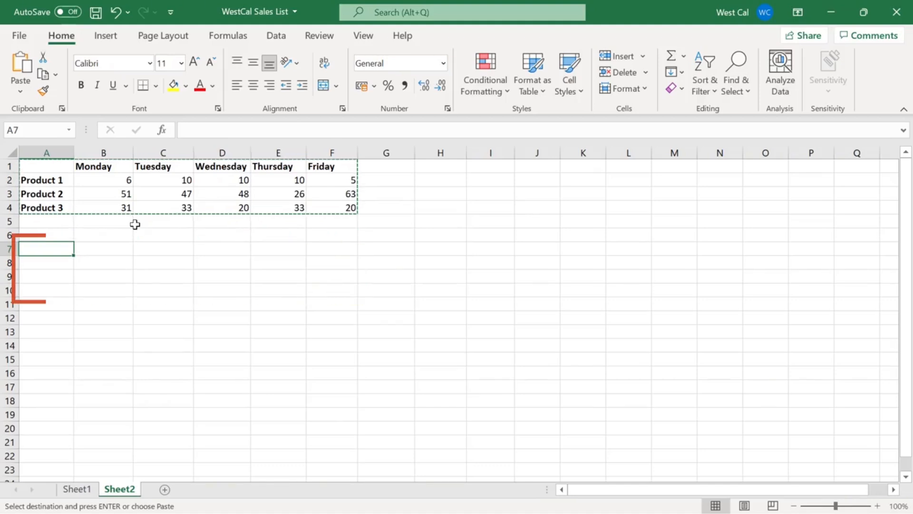
click(20, 91)
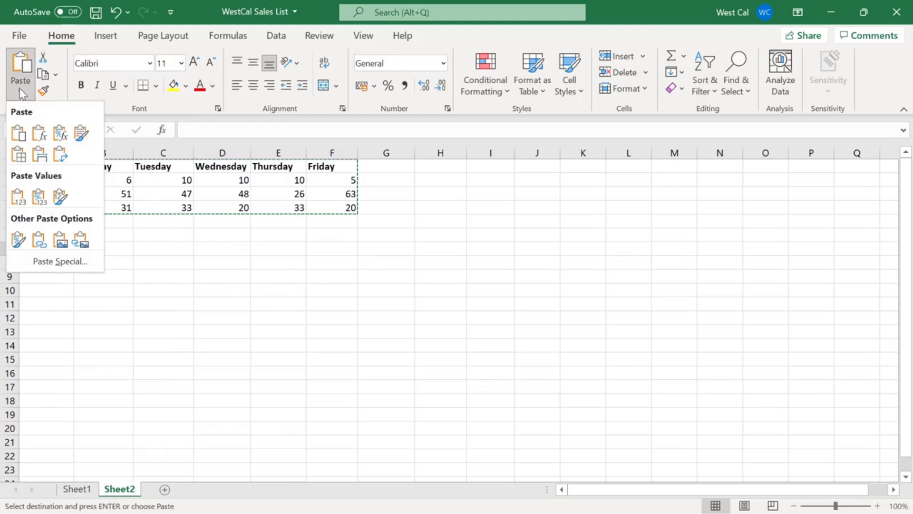
click(61, 154)
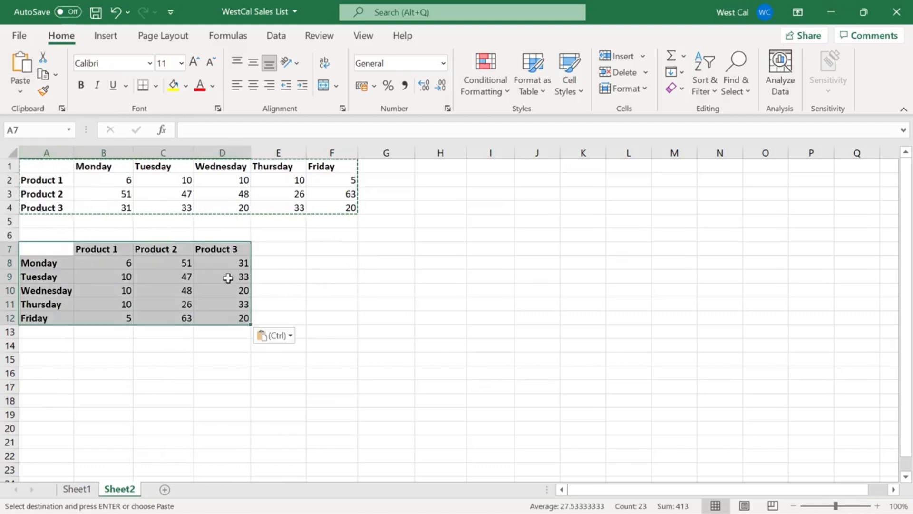
click(328, 301)
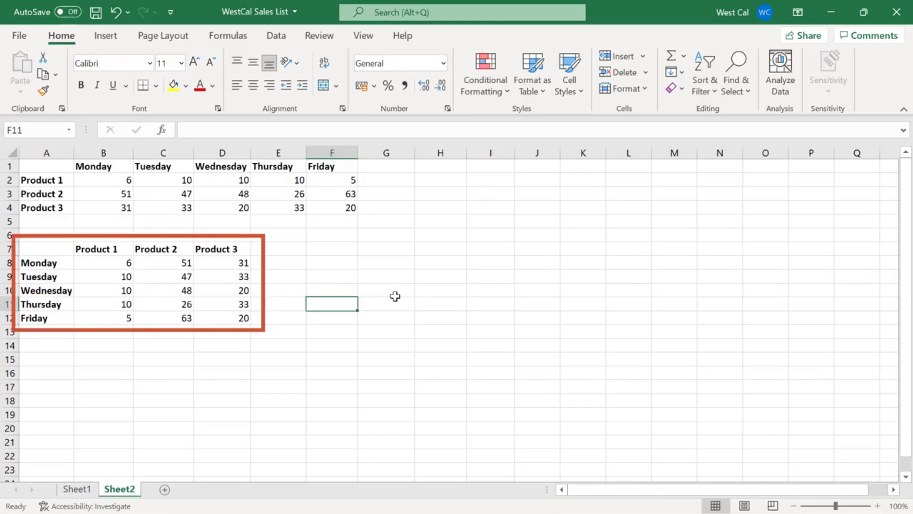
- On Sheet1, select the record in A7:F7 and move it several rows down, below the table
click(80, 489)
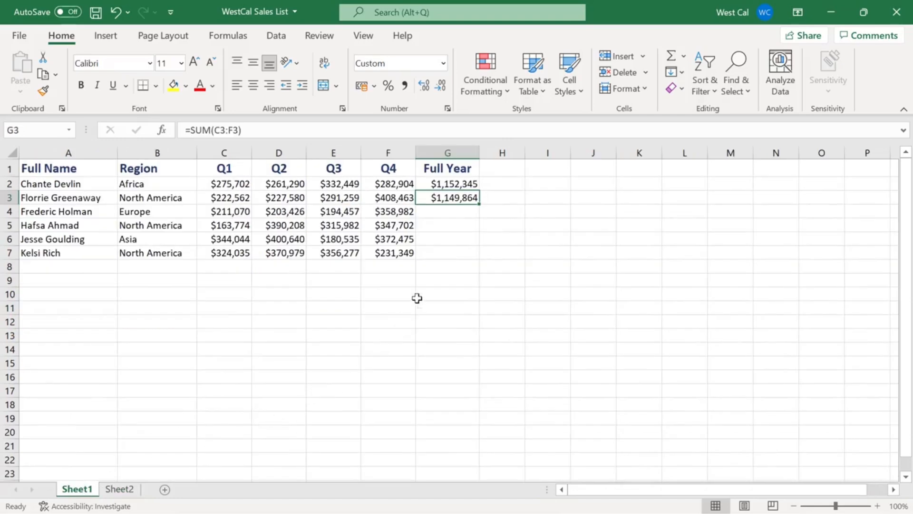
click(403, 255)
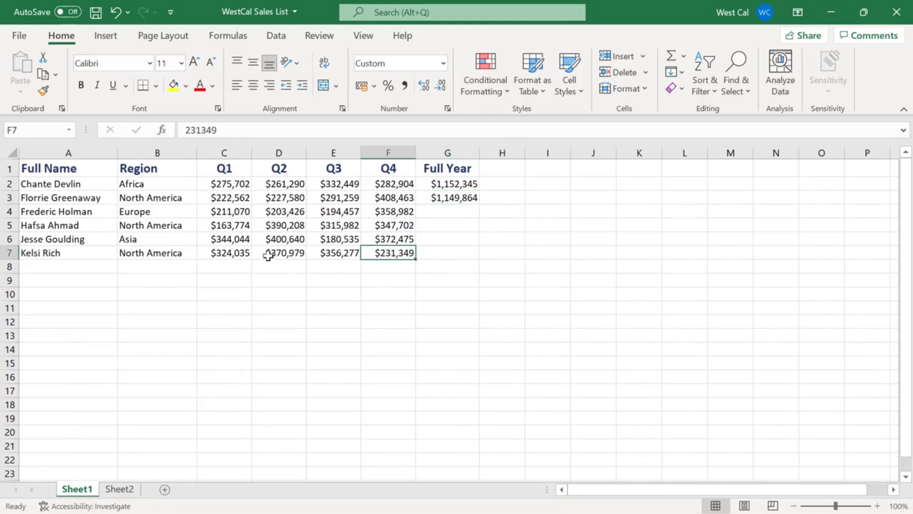
shift+click(91, 254)
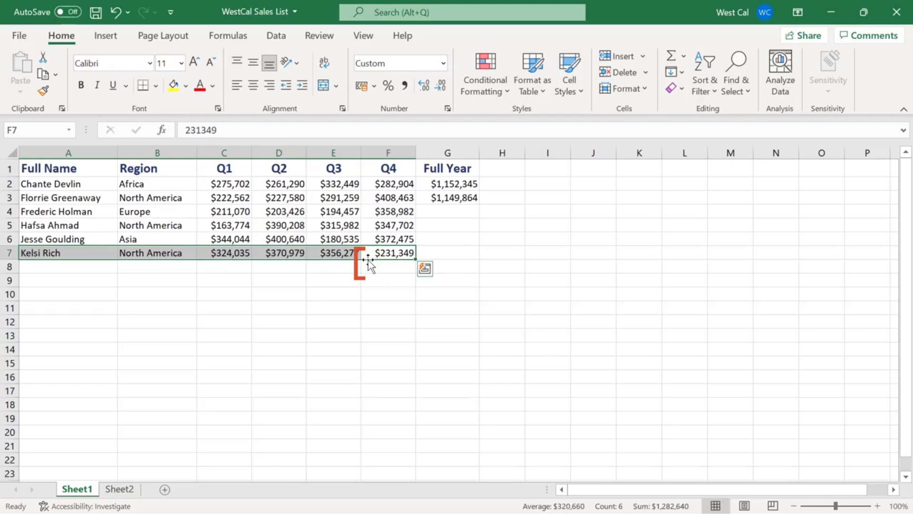
drag(370, 261, 373, 320)
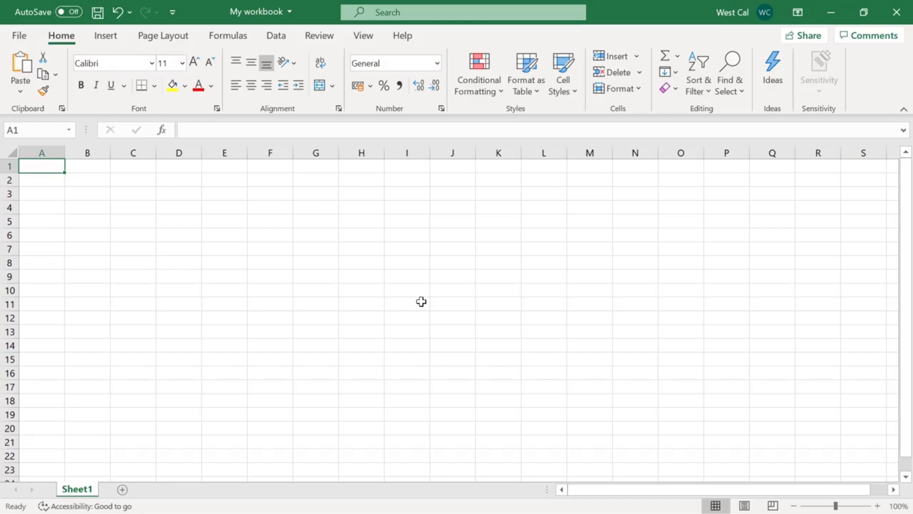
- In My workbook, enter the years 2010, 2011, 2012, 2013 and 2014 in cells A1 to A5
text(2010)
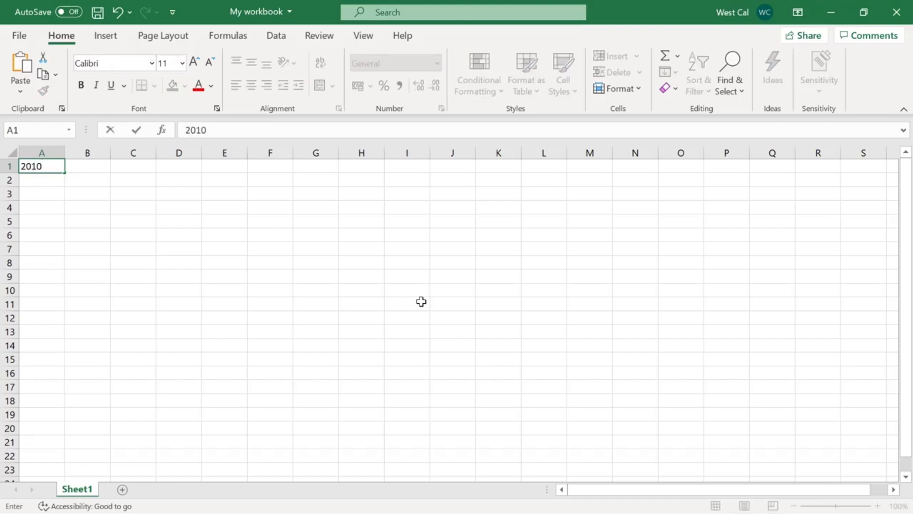
key(Return)
text(2011)
key(Return)
text(20)
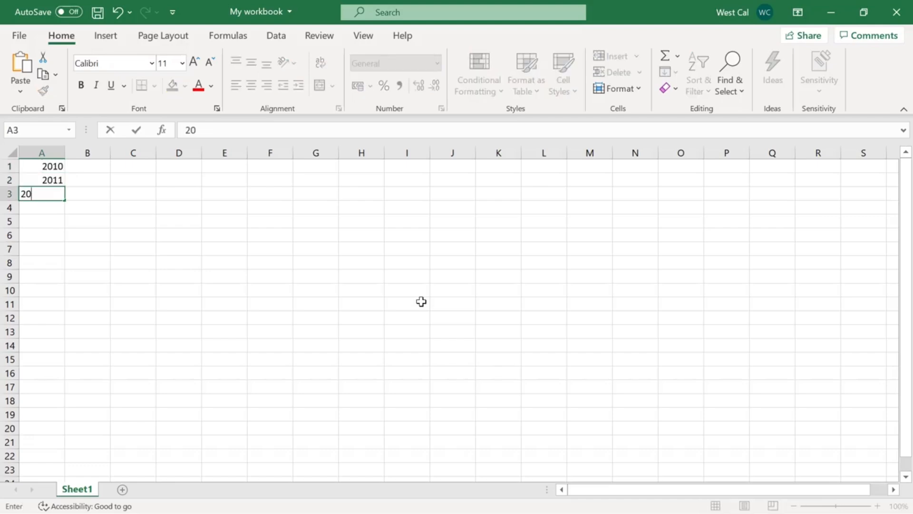
text(12)
key(Return)
text(2013)
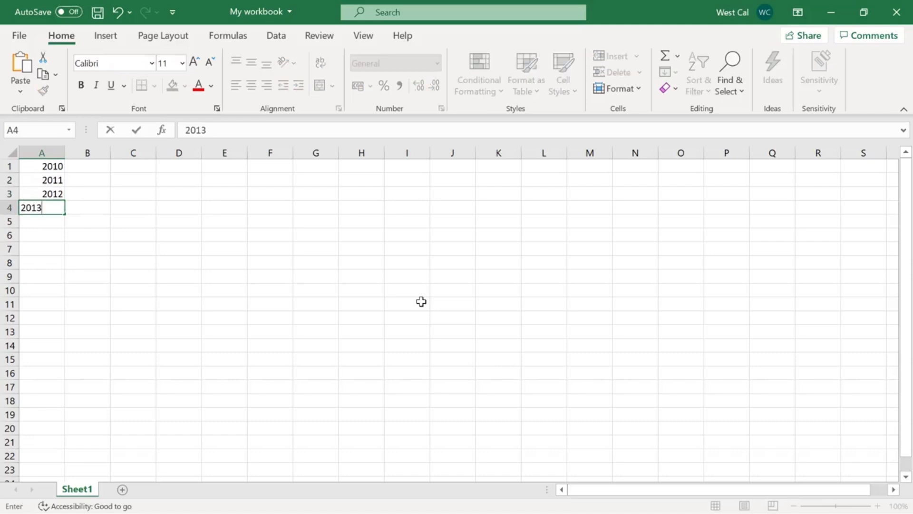
key(Return)
text(2014)
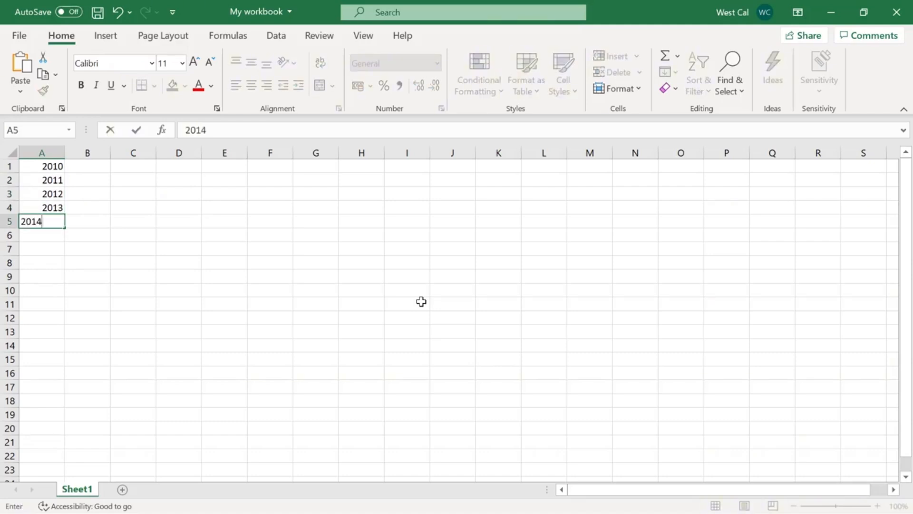
key(Return)
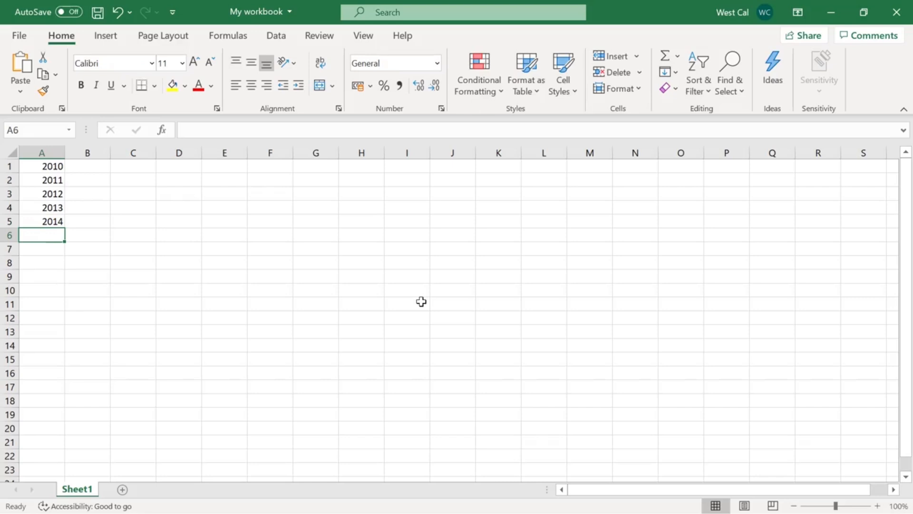
- Clear the typed years from cells A1 to A5
click(59, 166)
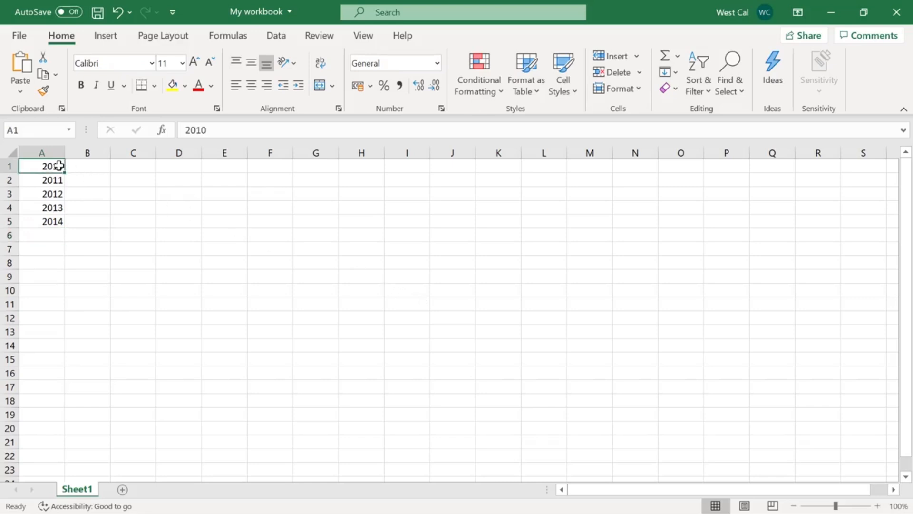
shift+click(52, 221)
key(Delete)
- Enter 2010 in A1 and 2011 in A2, and autofill the series down to 2020 in A11
click(50, 167)
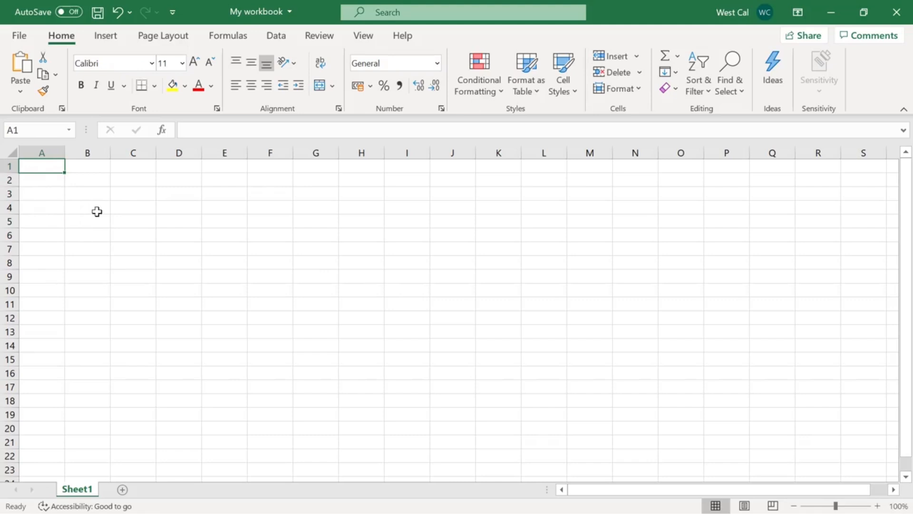
text(2010)
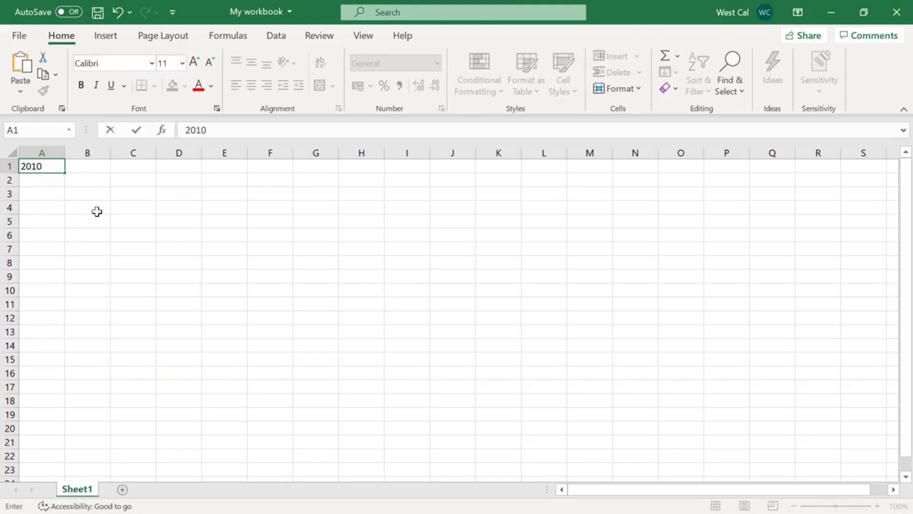
key(Return)
text(2011)
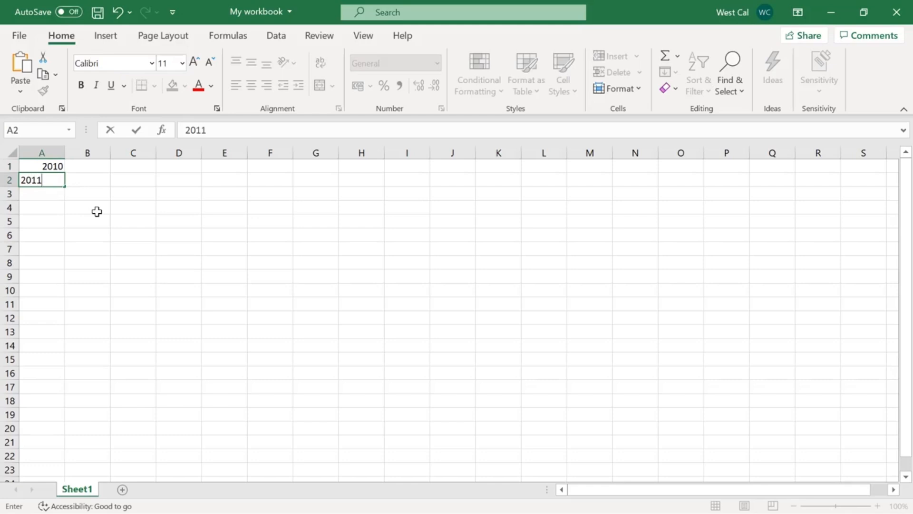
key(Return)
click(59, 169)
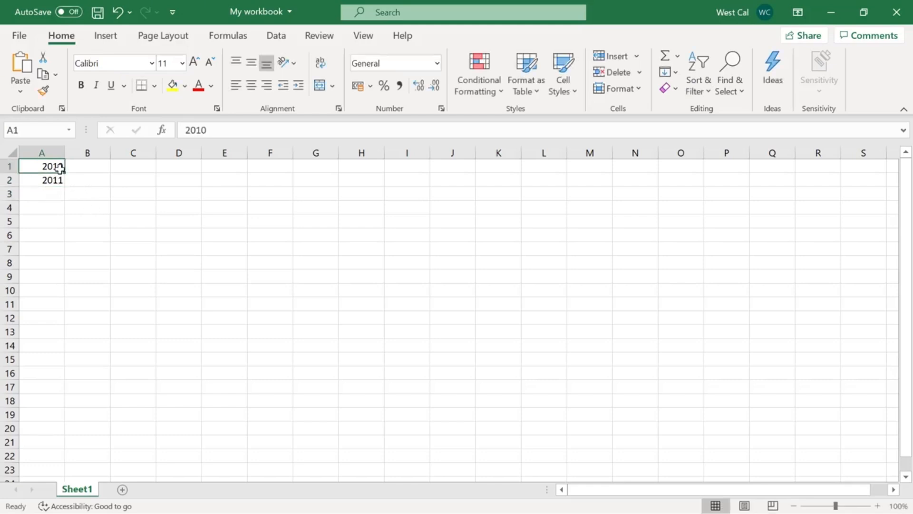
drag(58, 179, 64, 315)
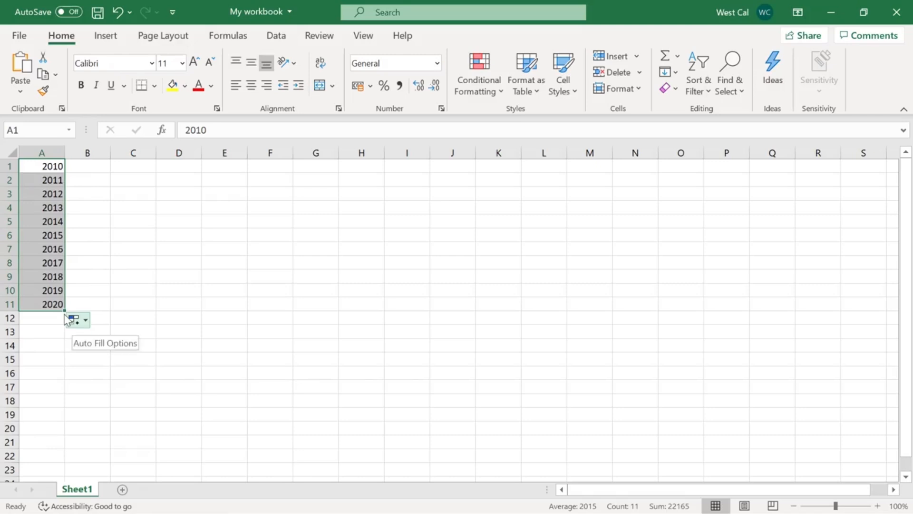
- View the Auto Fill options for the filled series and clear the years from A1:A11
click(87, 323)
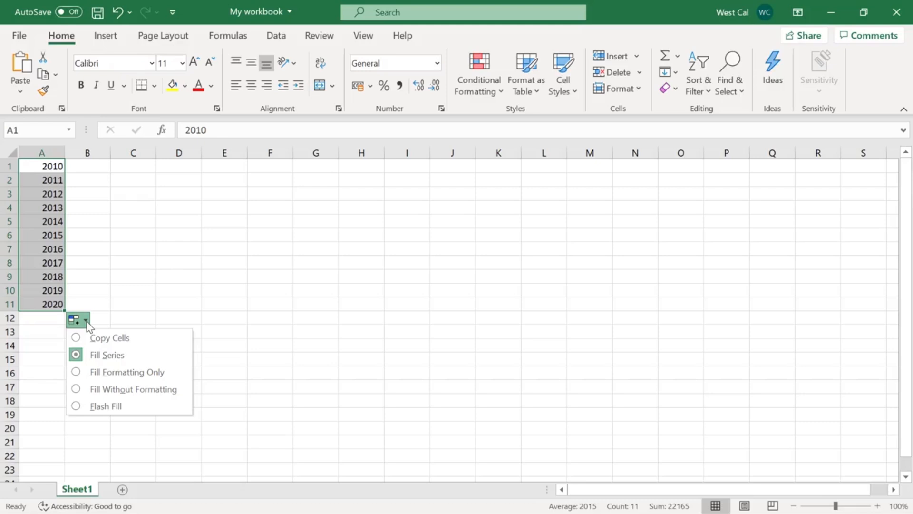
key(Delete)
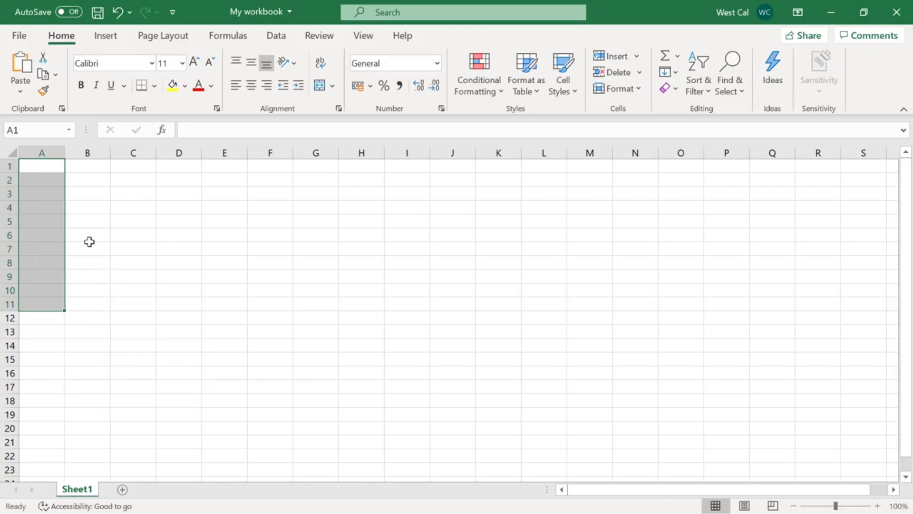
- Enter 2010 in cell A1 and 2012 in cell A3, leaving A2 blank
click(60, 167)
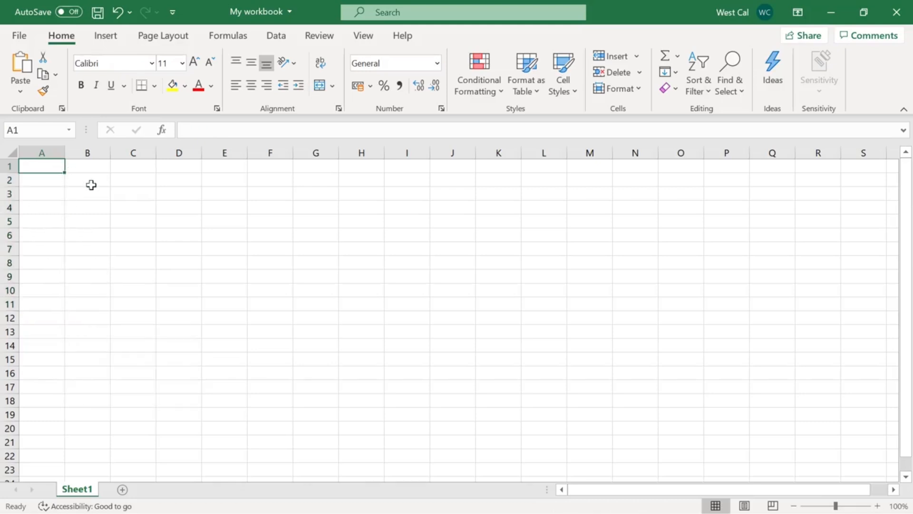
text(2010)
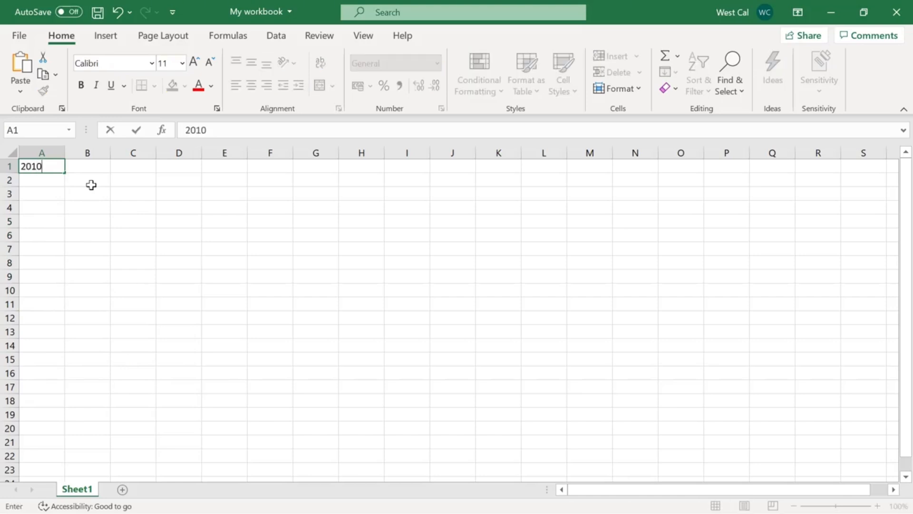
key(Return)
key(Return)
text(2012)
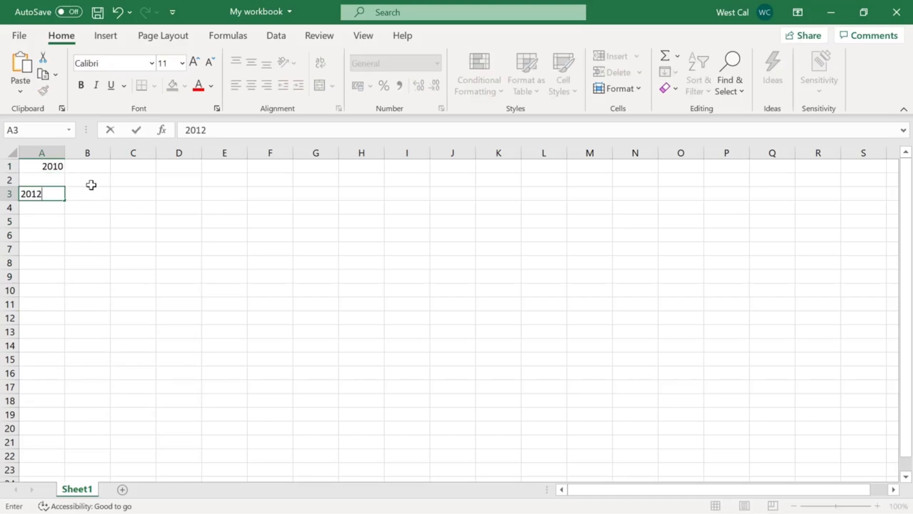
key(Return)
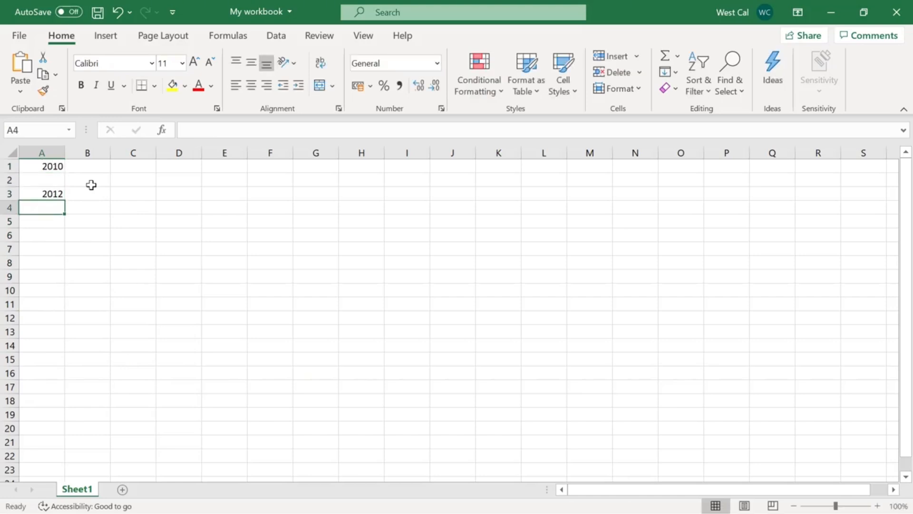
- Fill the range A1:A3 with a linear series in columns, using a step value of 1
click(51, 168)
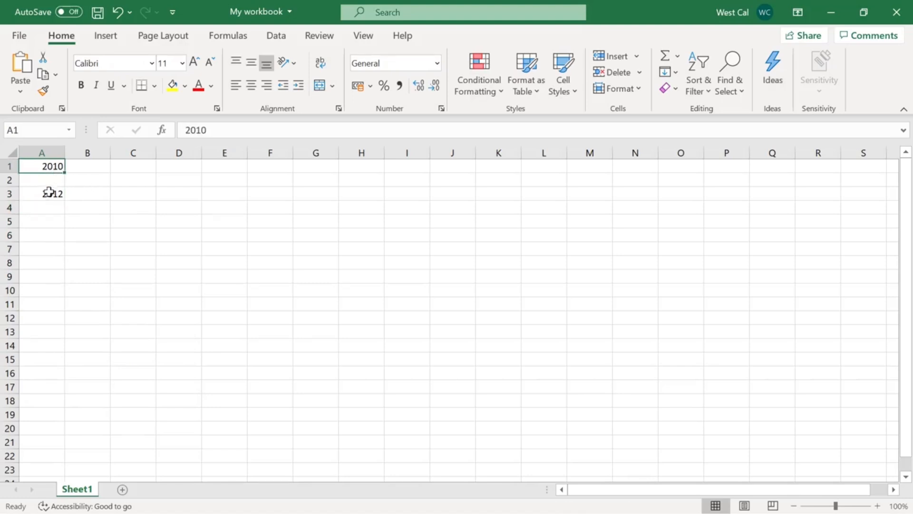
shift+click(49, 192)
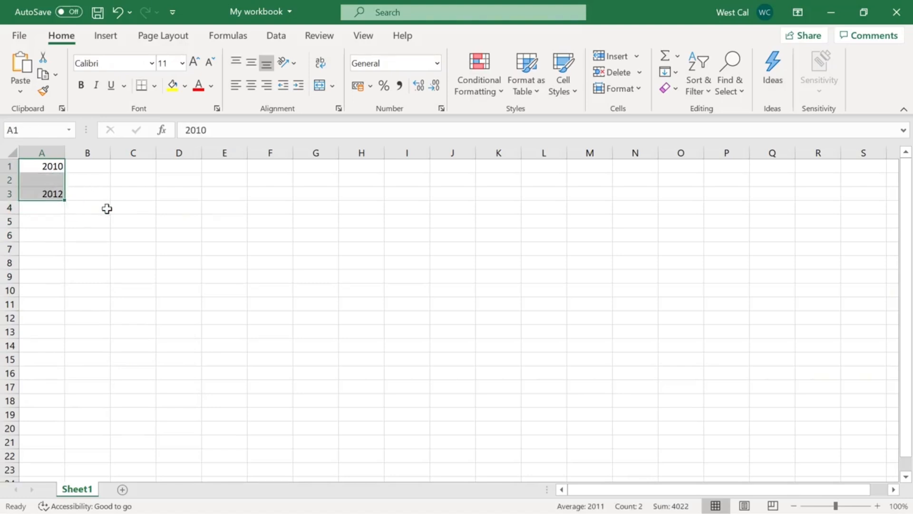
click(677, 73)
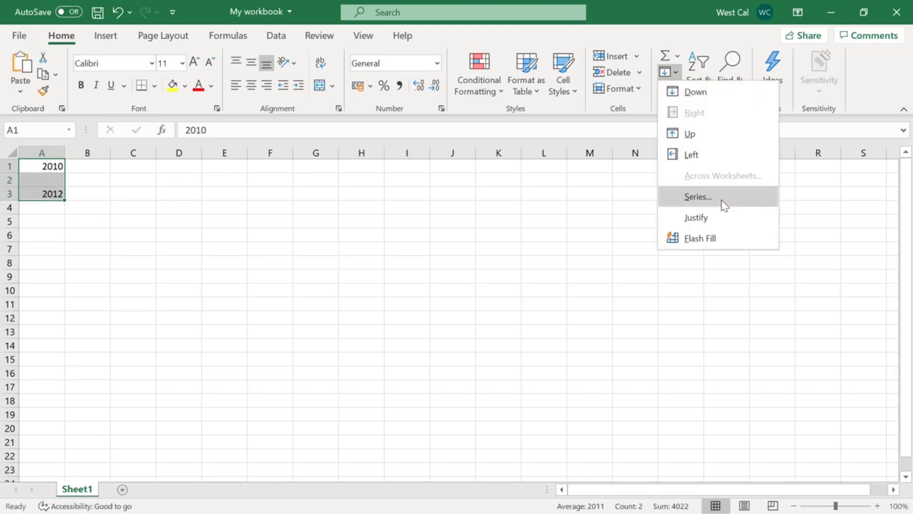
click(698, 196)
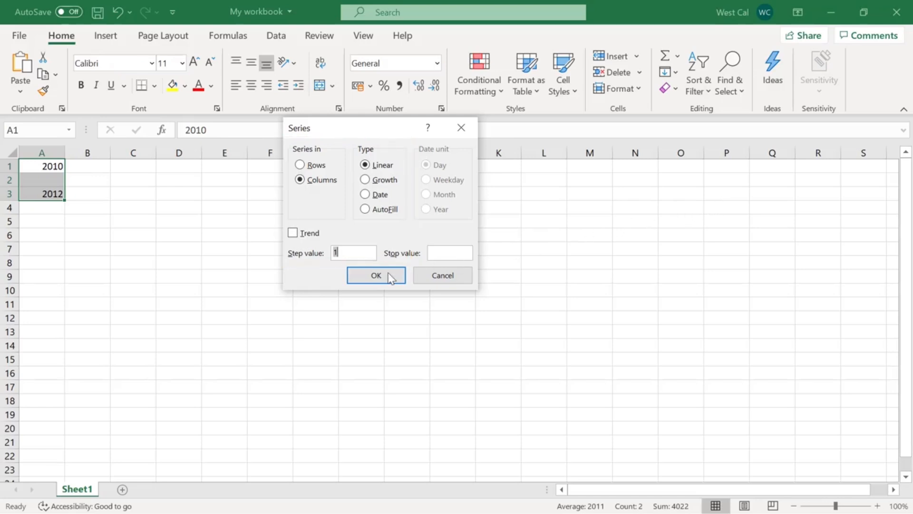
click(376, 276)
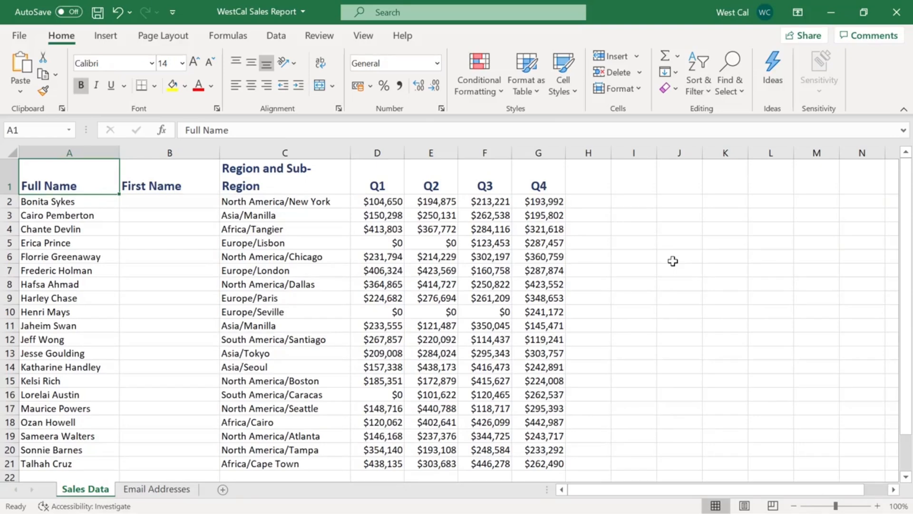
- In the WestCal Sales Report, enter the first person's first name in B2 and Flash Fill the rest of the First Name column
click(211, 201)
text(Bonita)
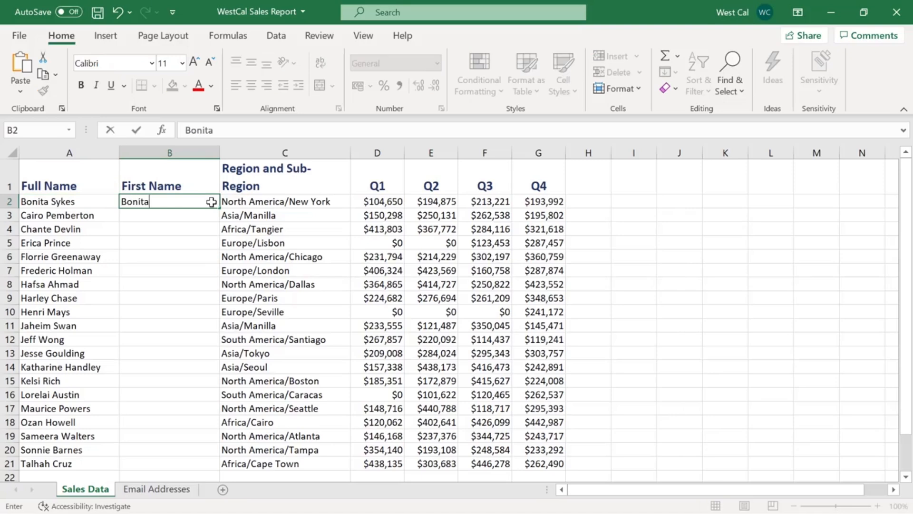
key(Return)
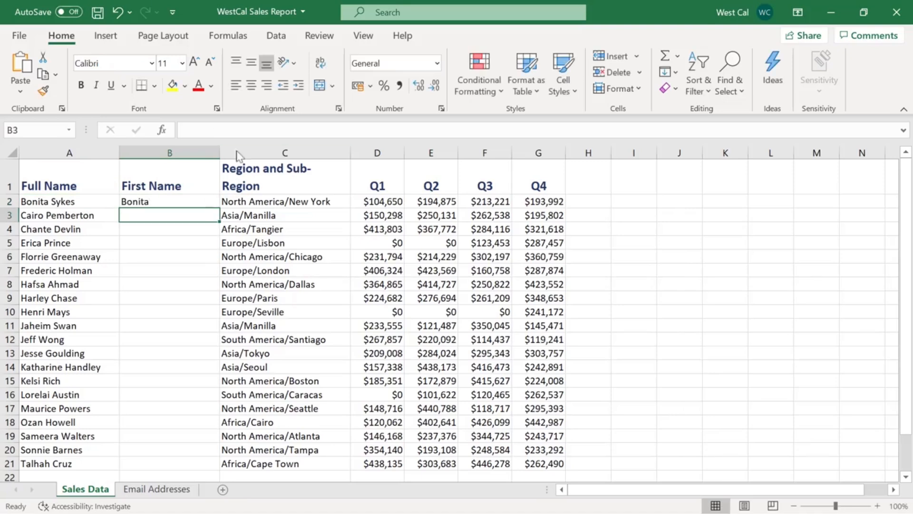
click(290, 42)
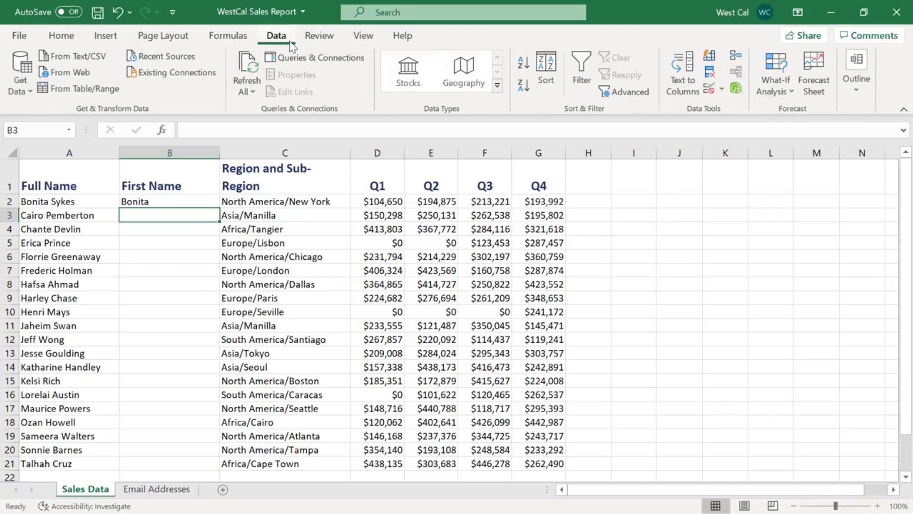
click(713, 62)
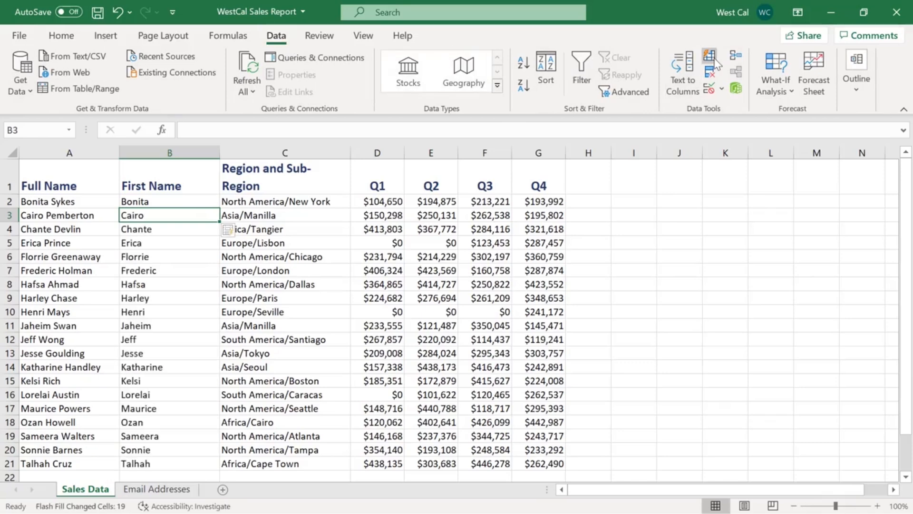
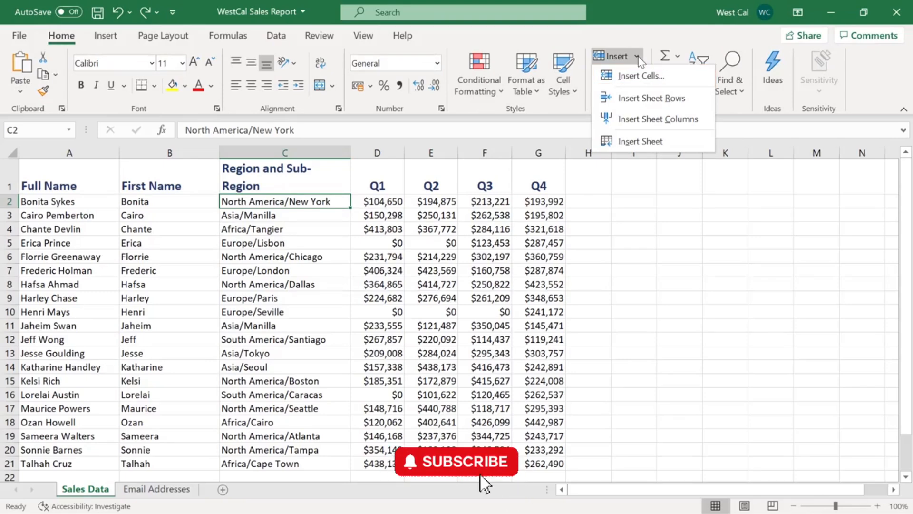
- Insert an entire blank row above row 2, directly below the headers on the Sales Data sheet
click(637, 56)
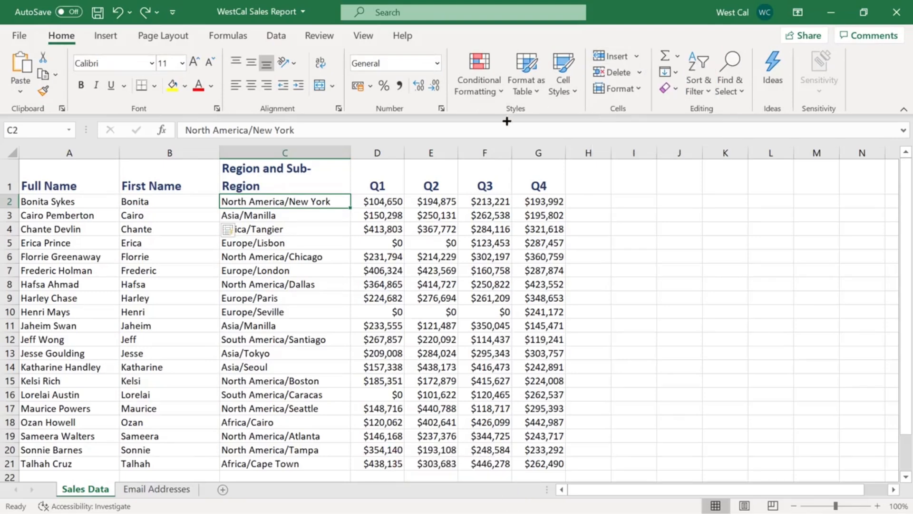
right_click(334, 203)
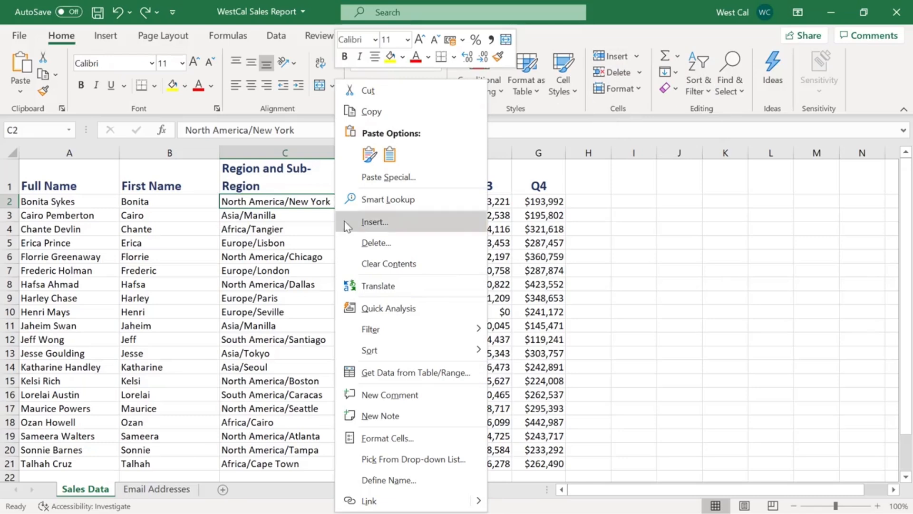
click(345, 222)
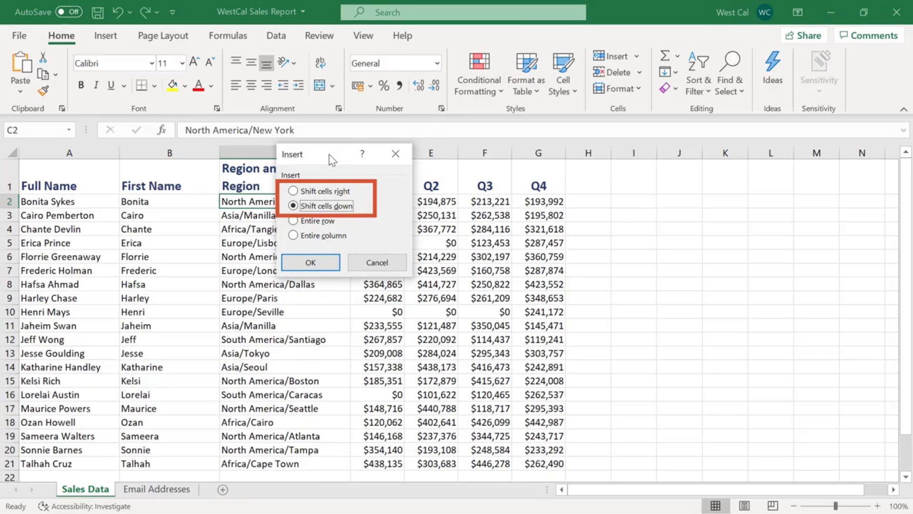
click(324, 220)
click(339, 265)
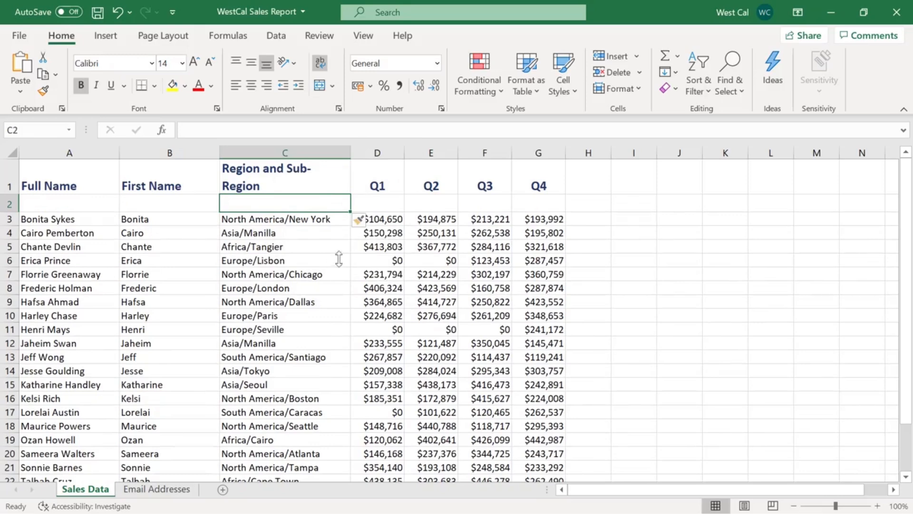
- Delete the entire blank row 2 below the headers
click(641, 73)
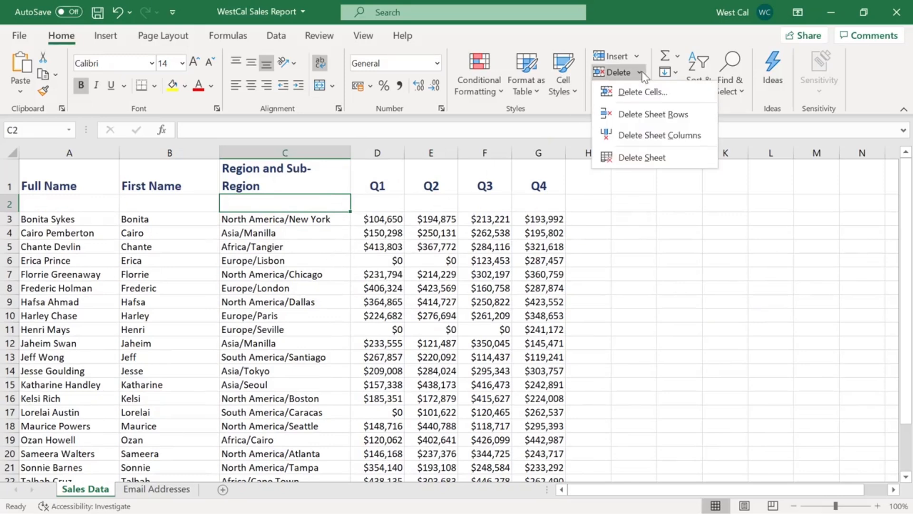
click(642, 73)
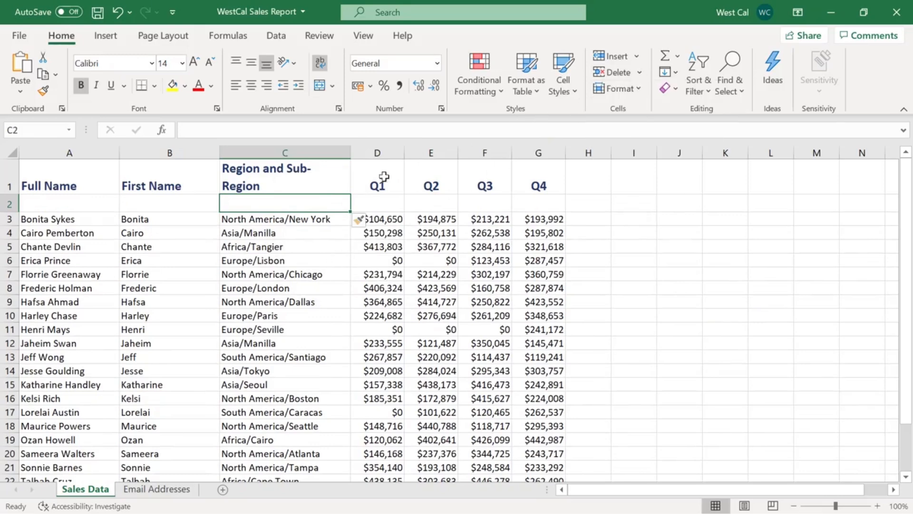
right_click(328, 200)
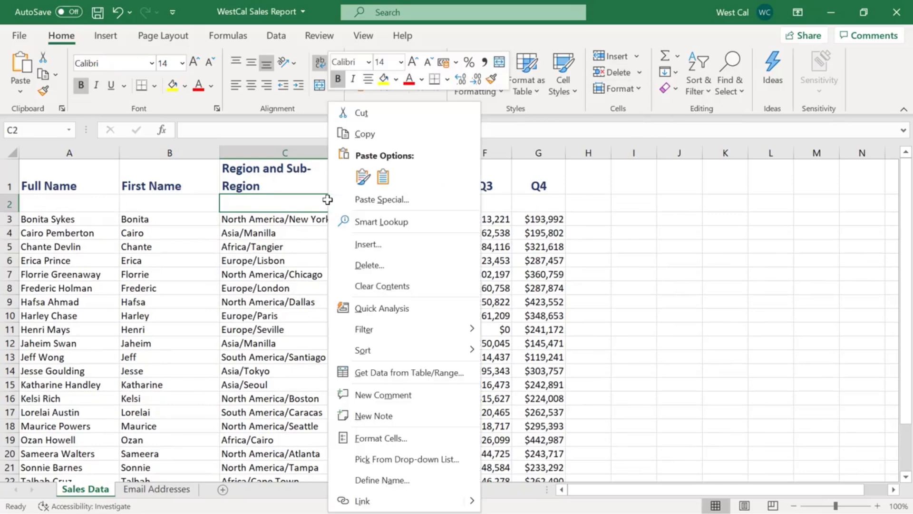
click(340, 264)
click(325, 261)
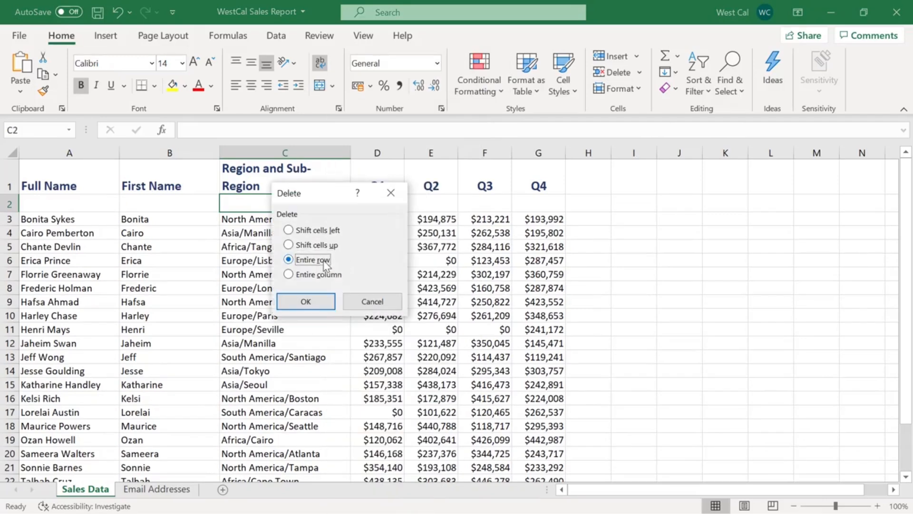
click(332, 301)
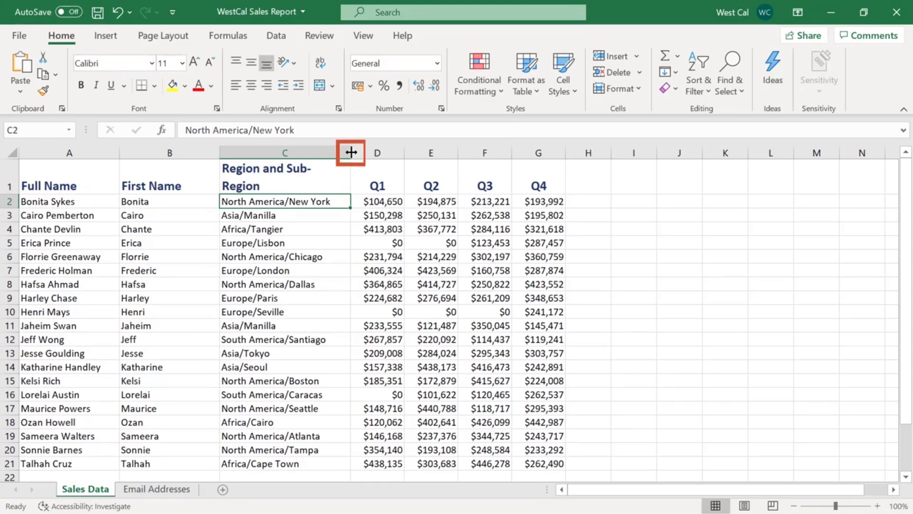
- Narrow column C slightly, then increase the height of row 3 and undo the row height change
mouse_move(351, 152)
mouse_down()
mouse_move(372, 152)
mouse_move(348, 151)
mouse_up()
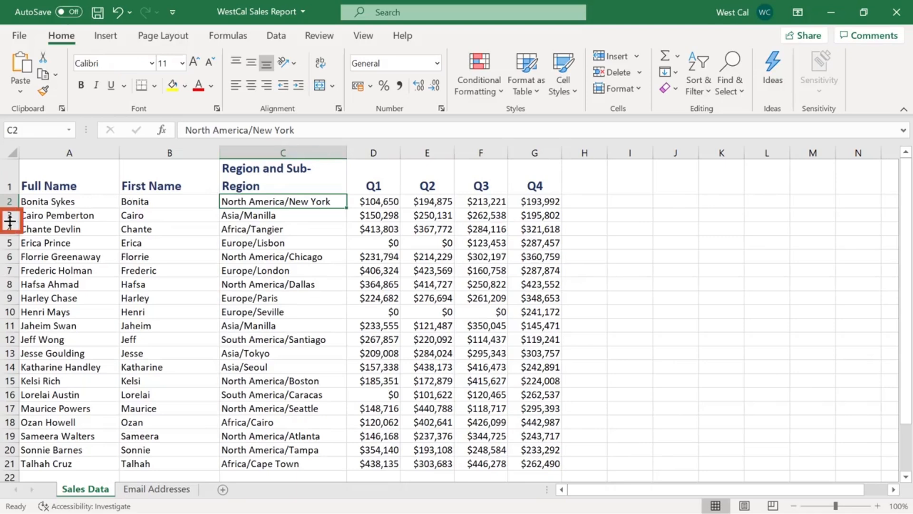
mouse_move(9, 220)
mouse_down()
mouse_move(8, 236)
mouse_move(9, 220)
mouse_up()
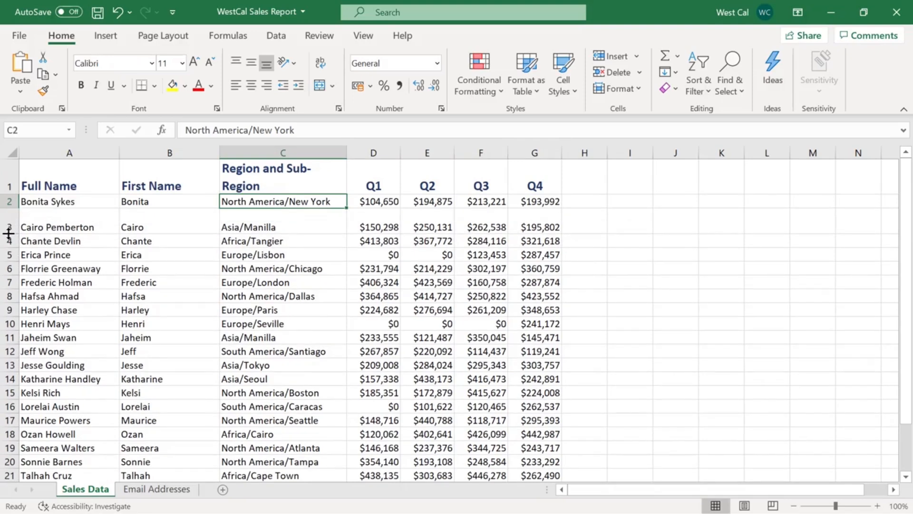
key(ctrl+z)
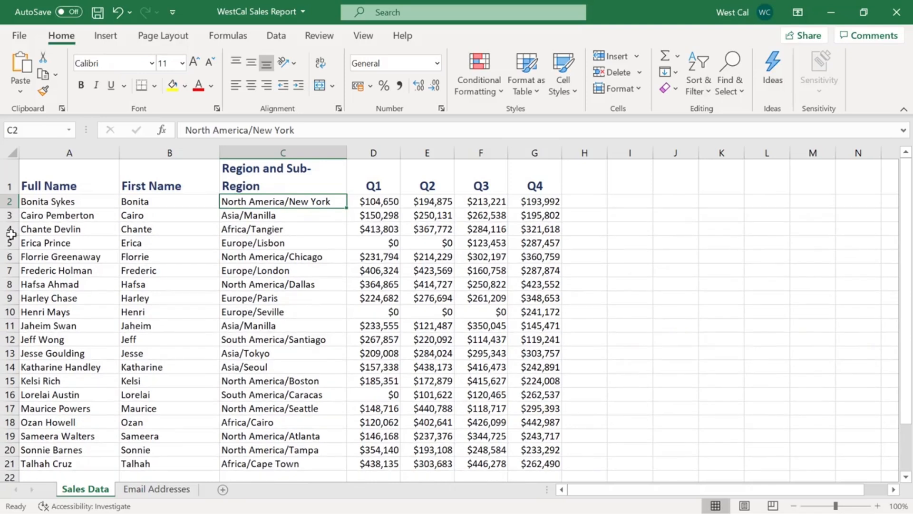
- Set the height of row 2 to 14.5 using the Row Height command
click(639, 89)
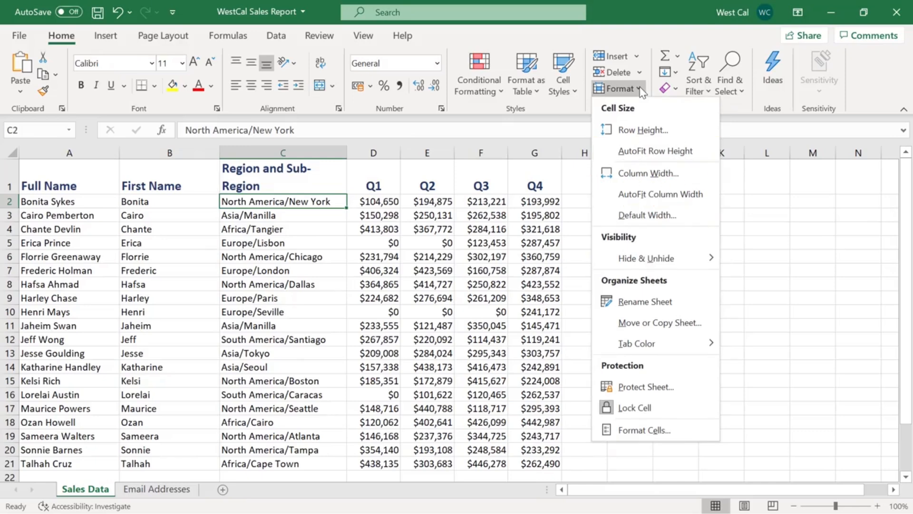
click(661, 136)
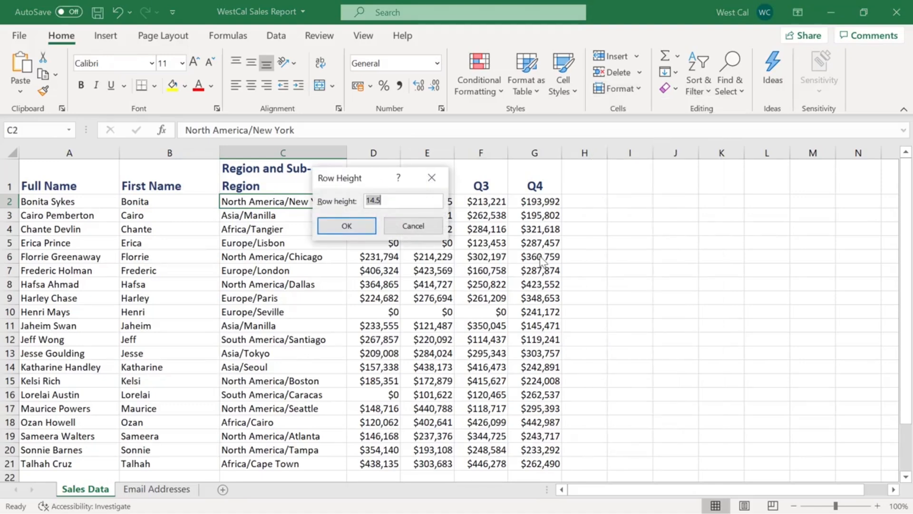
click(360, 226)
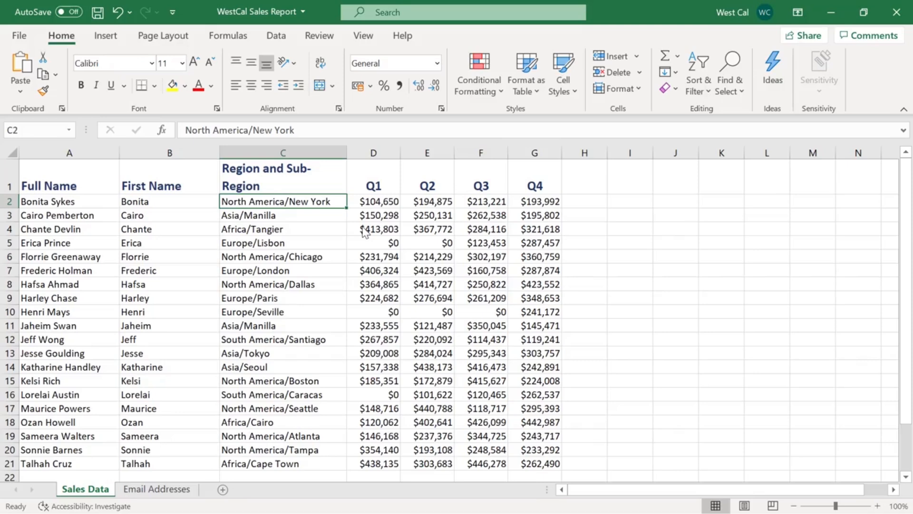
- Hide the First Name column (column B)
click(199, 152)
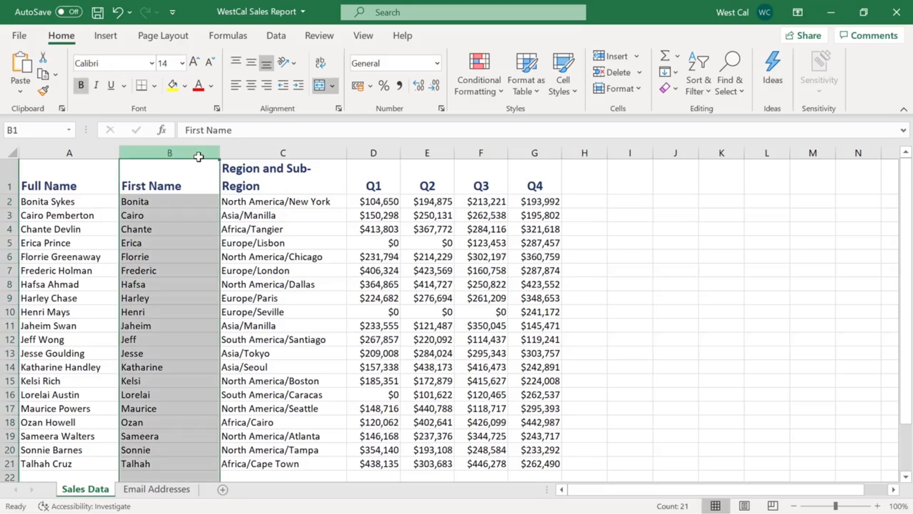
click(620, 88)
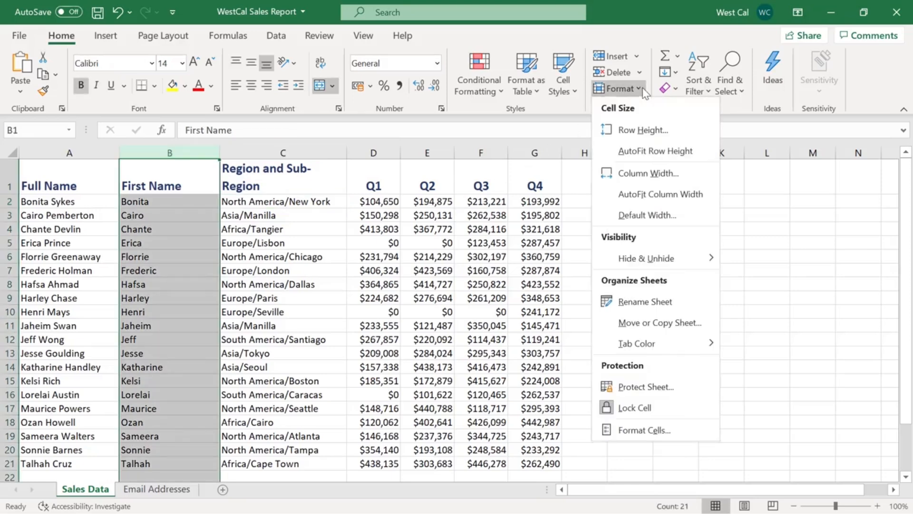
mouse_move(662, 252)
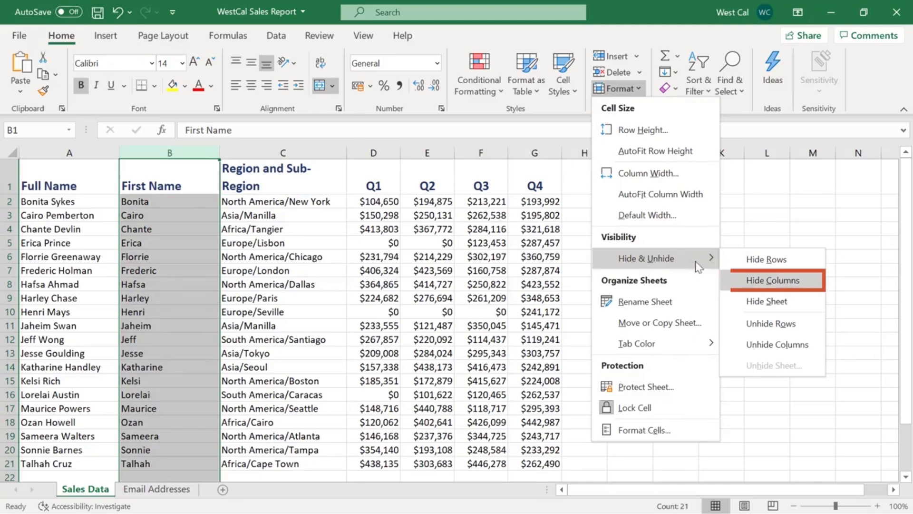
click(746, 280)
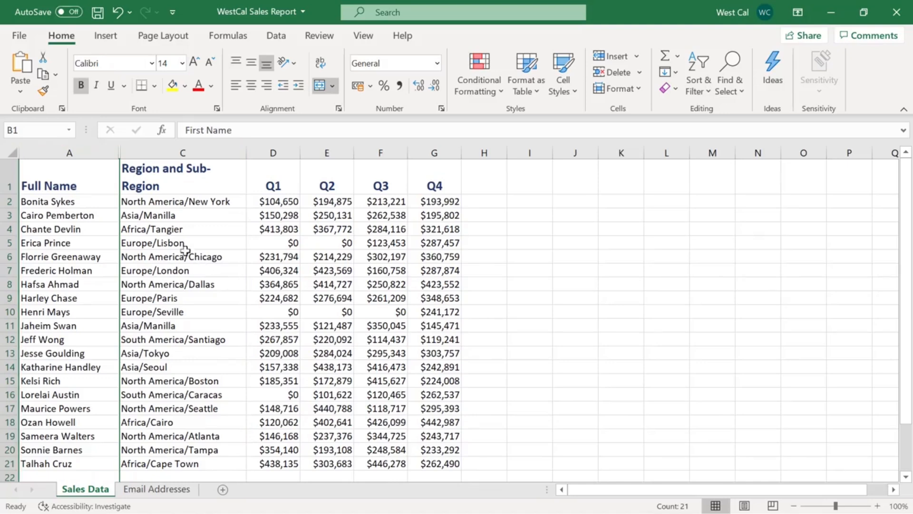
- Unhide the First Name column (column B) between columns A and C
drag(79, 154, 163, 156)
click(637, 88)
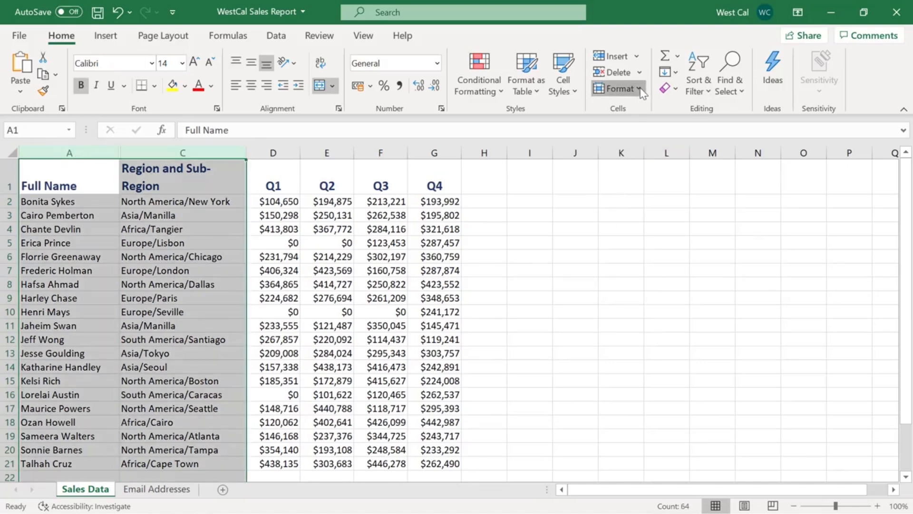
mouse_move(682, 251)
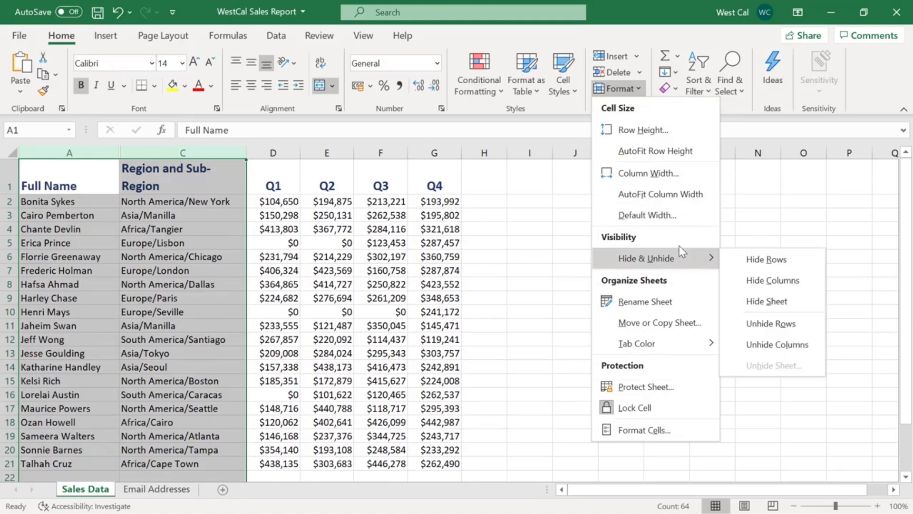
click(775, 345)
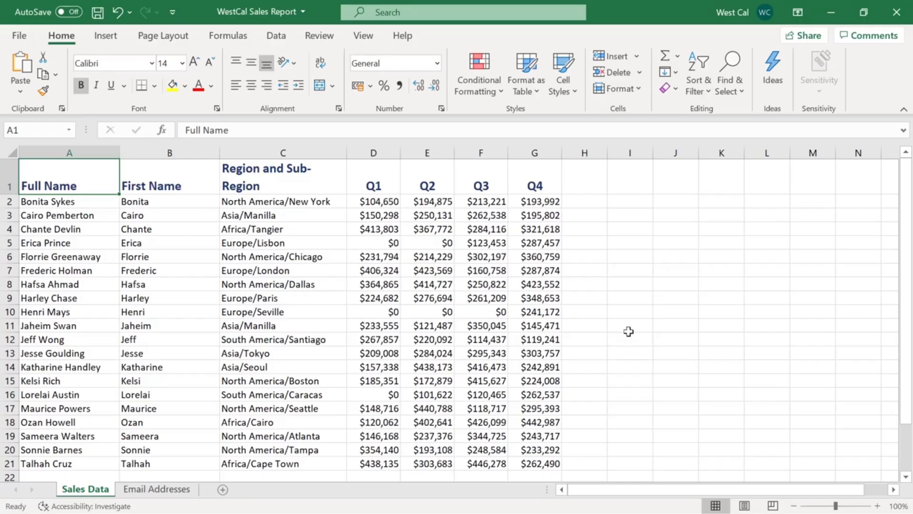
- Review the Clear options for cell G2 and the context commands for the Q4 column (column G)
click(550, 201)
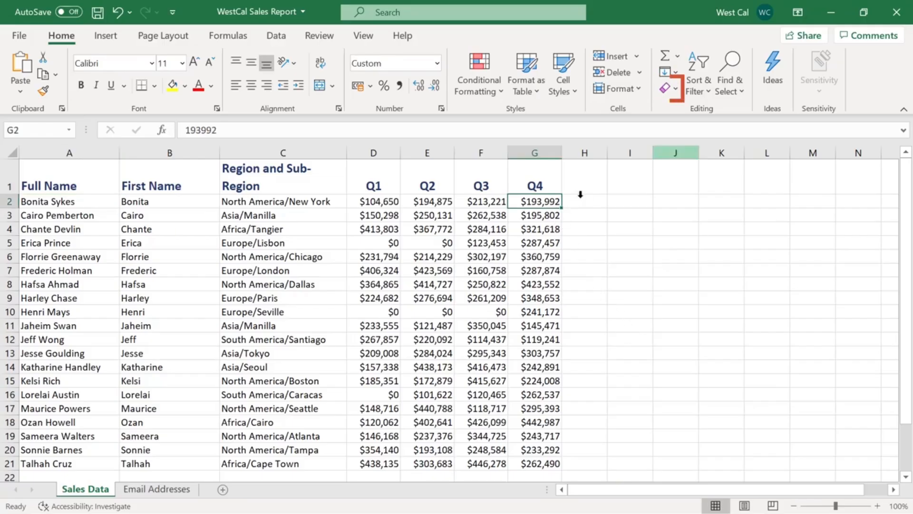
click(675, 89)
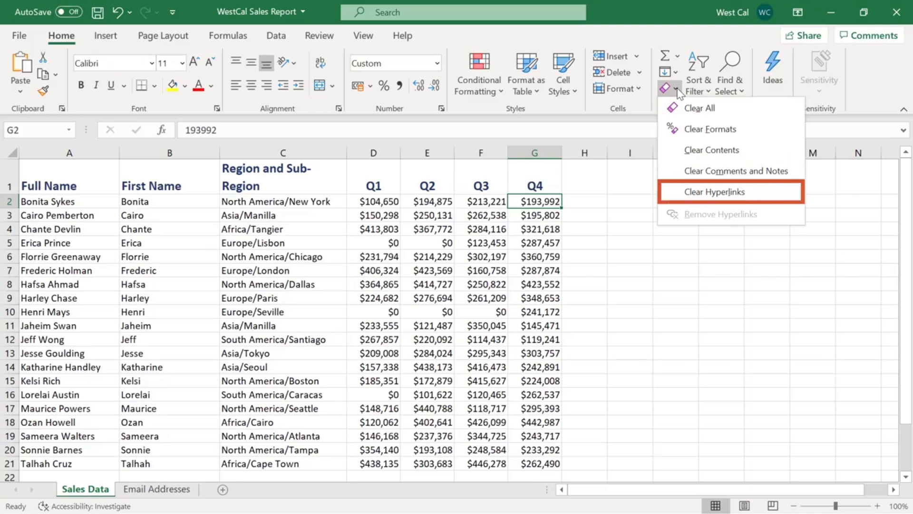
click(678, 89)
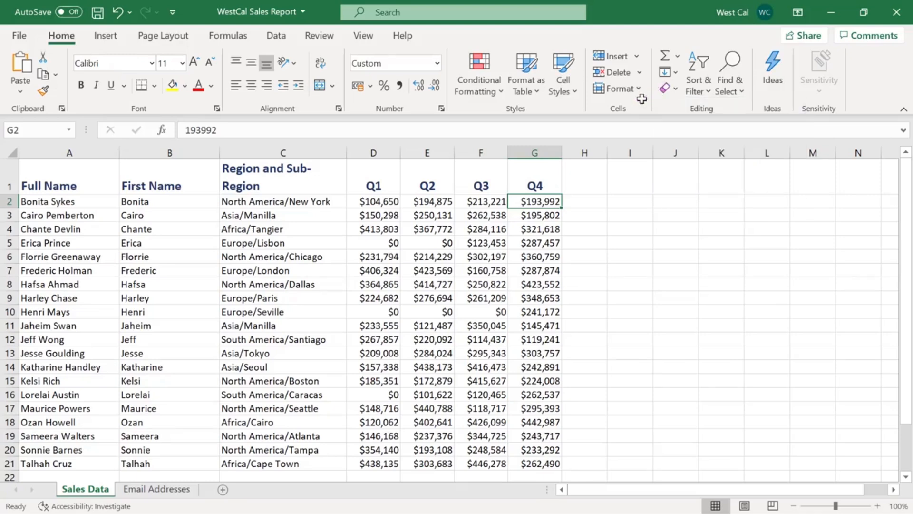
click(515, 152)
right_click(515, 152)
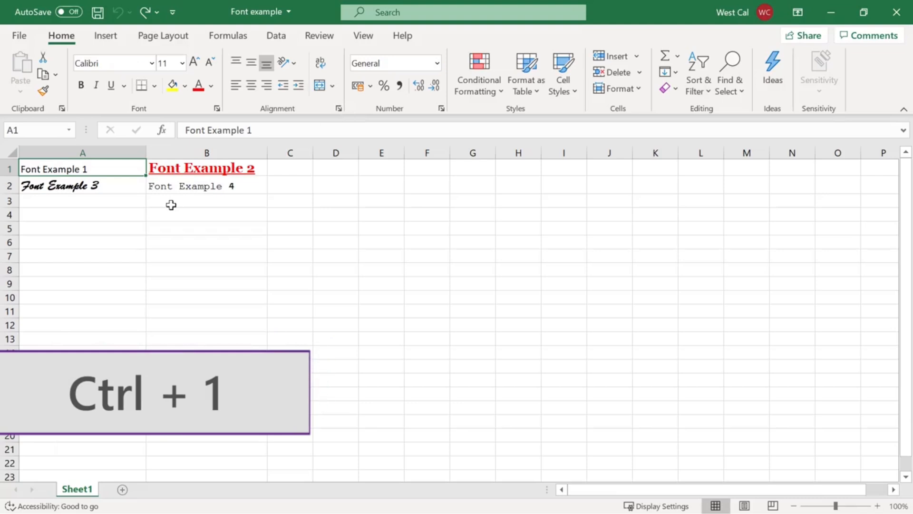
- Examine the Alignment, Font, Border, Fill and Protection settings in Format Cells for cell A1, leaving them as they are
right_click(133, 178)
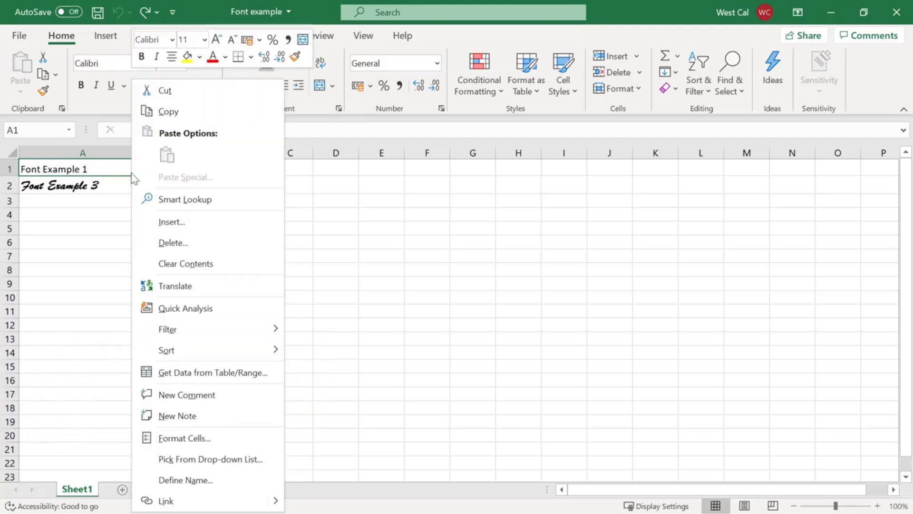
click(240, 438)
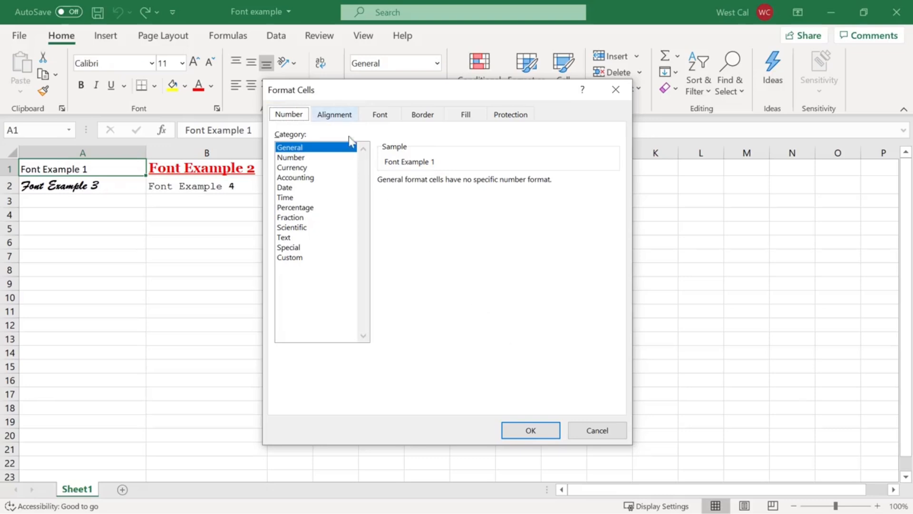
click(335, 115)
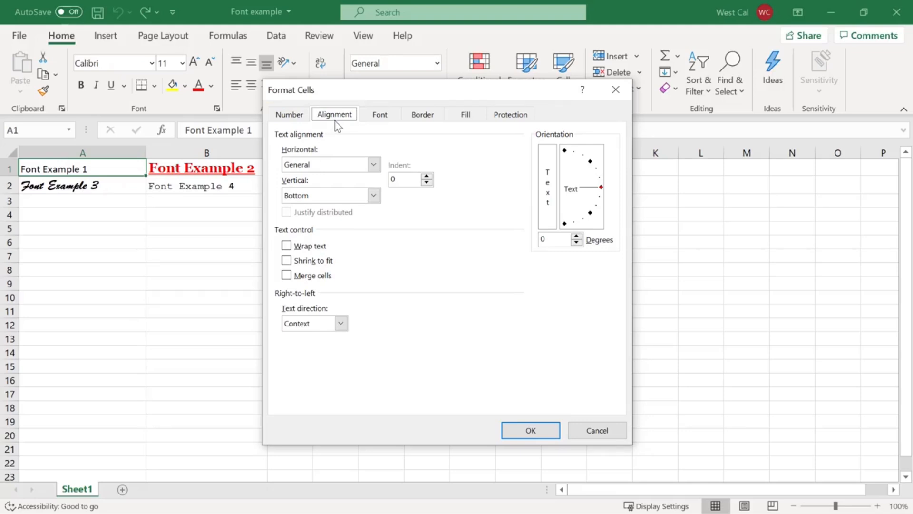
click(383, 120)
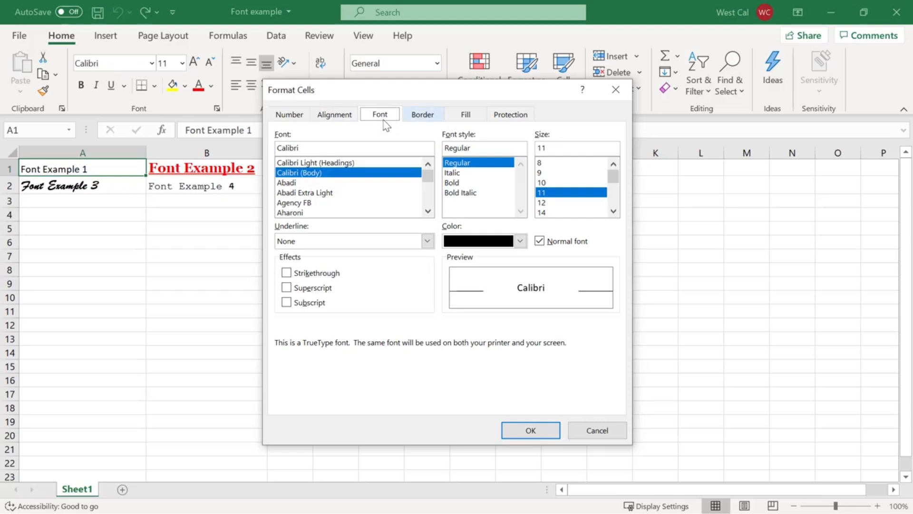
click(425, 120)
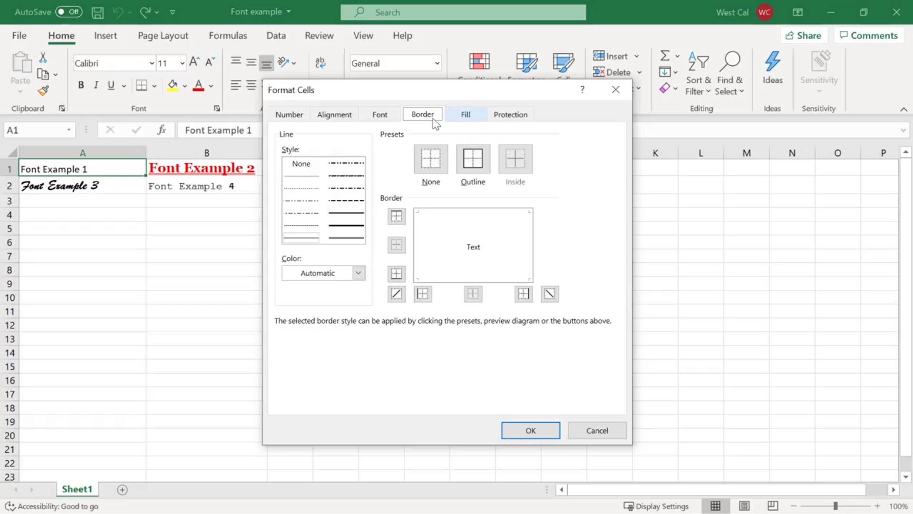
click(467, 119)
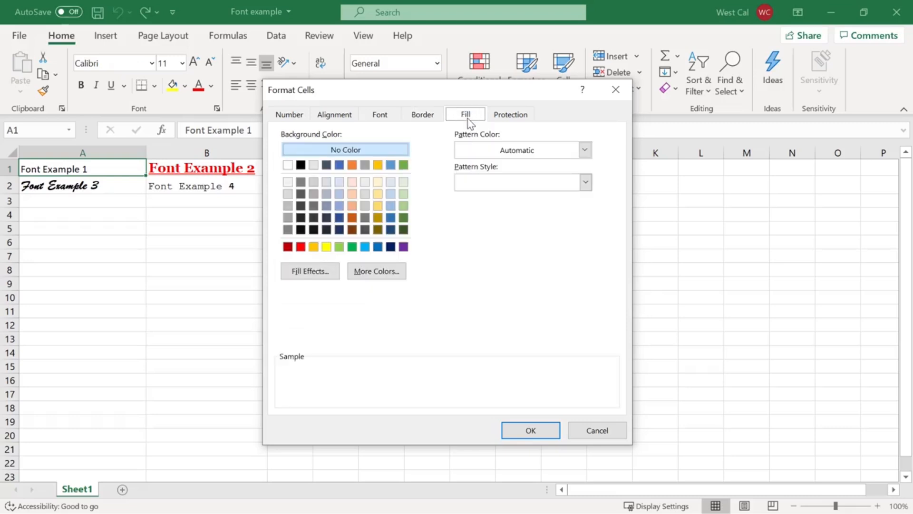
click(515, 120)
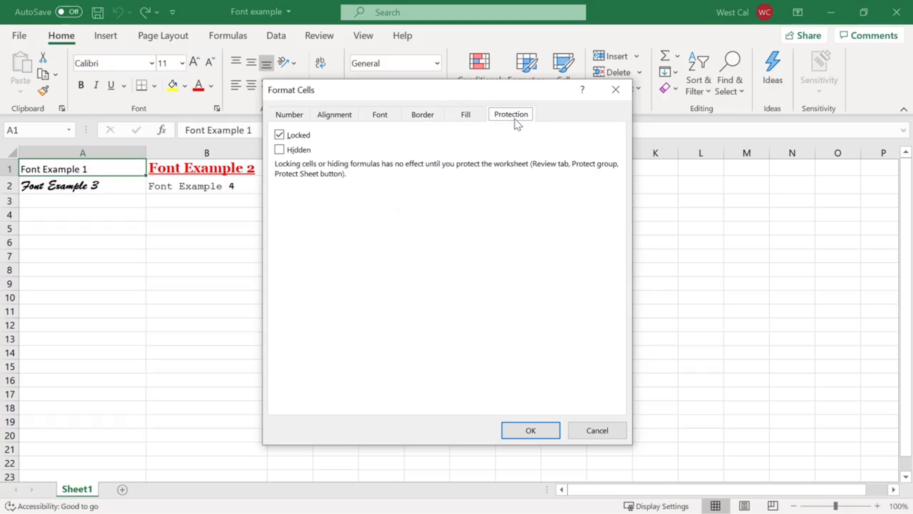
click(616, 89)
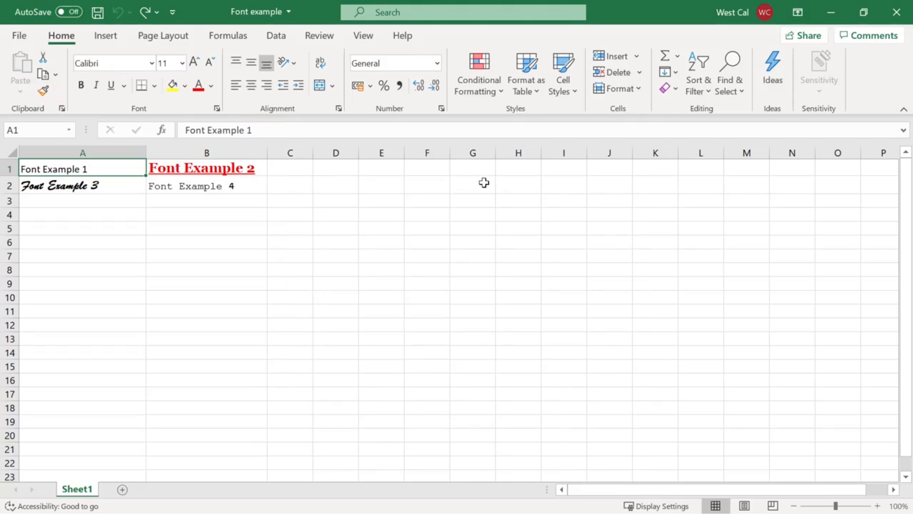
- Copy the formatting of Font Example 3 (cell A2) onto Font Example 2 (cell B1) with Format Painter
click(126, 190)
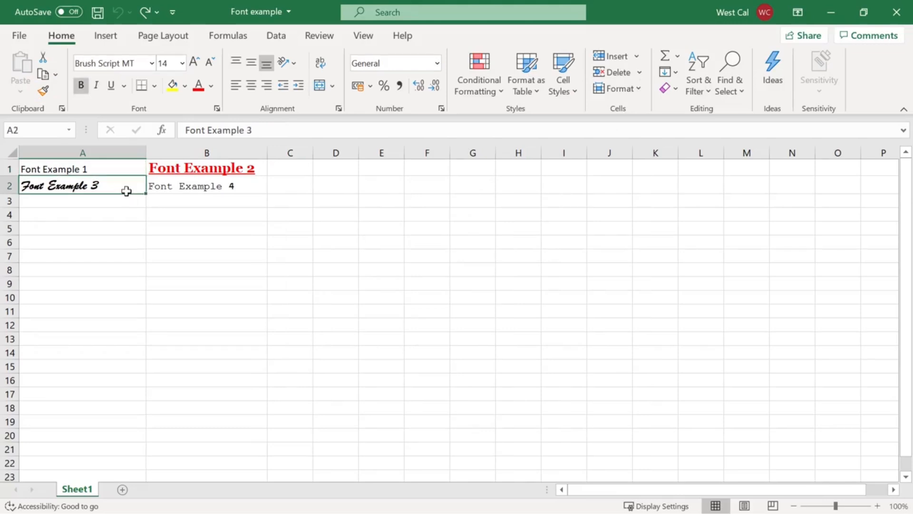
click(43, 90)
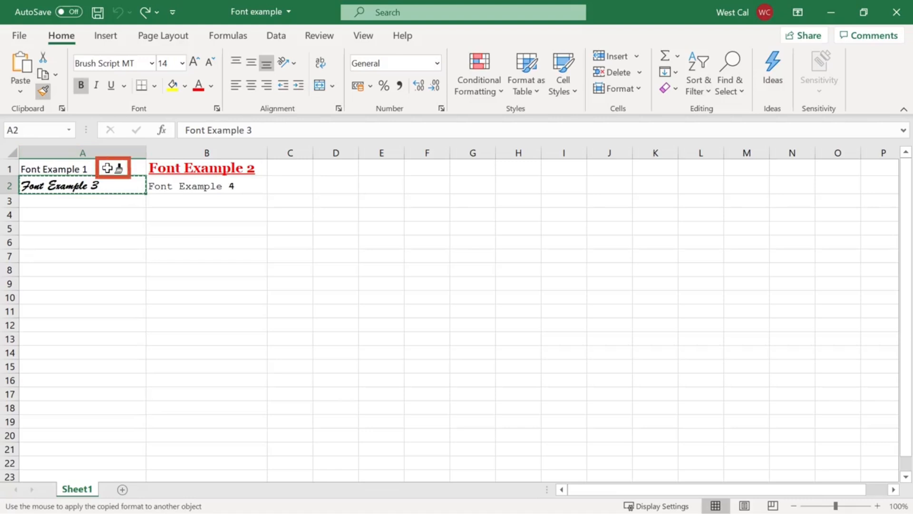
click(157, 166)
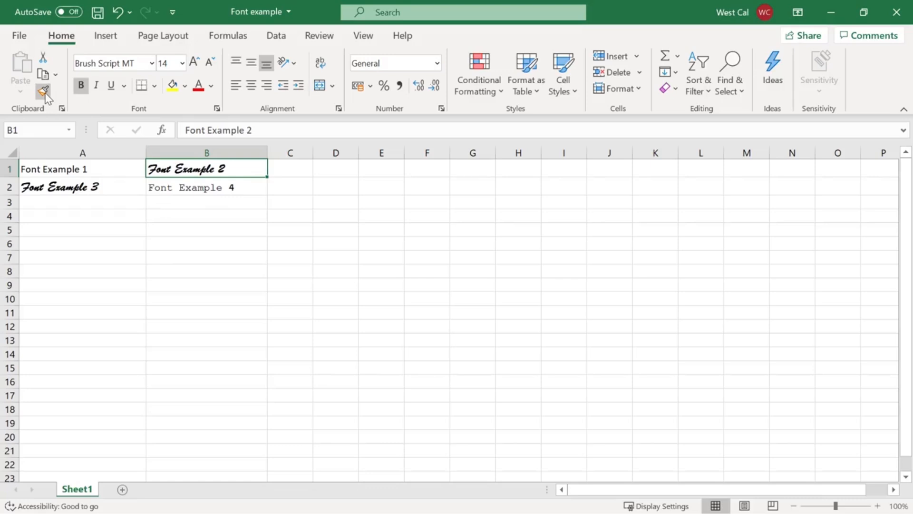
- Apply the formatting of cell B1 to both A1 and B2 with a locked Format Painter, and end the painting
key(Escape)
click(44, 91)
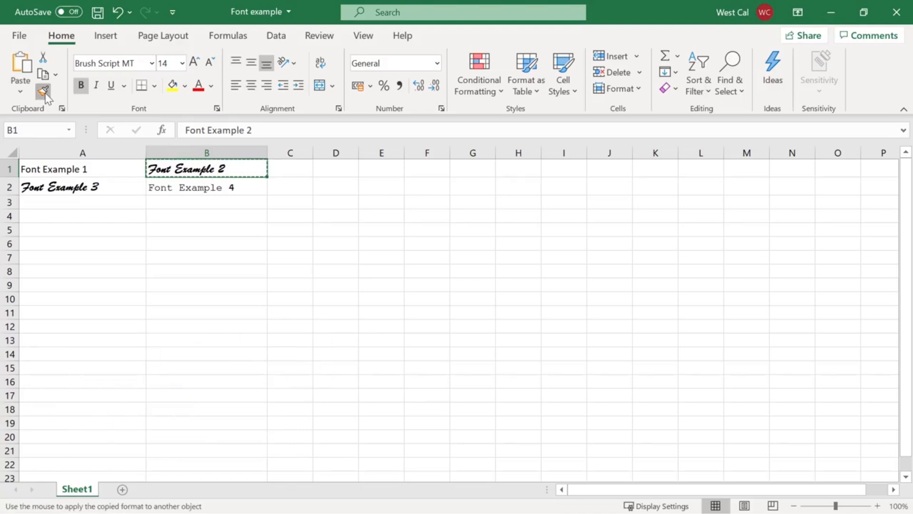
click(75, 168)
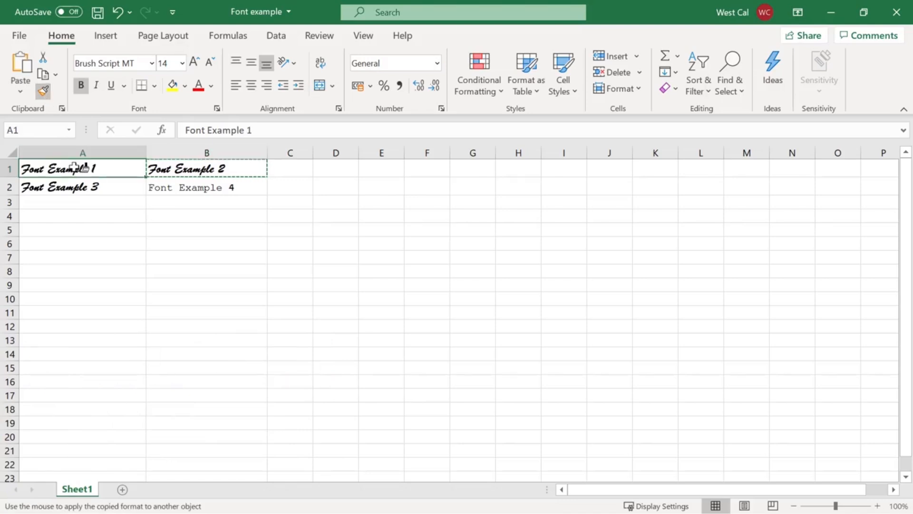
click(159, 187)
key(Escape)
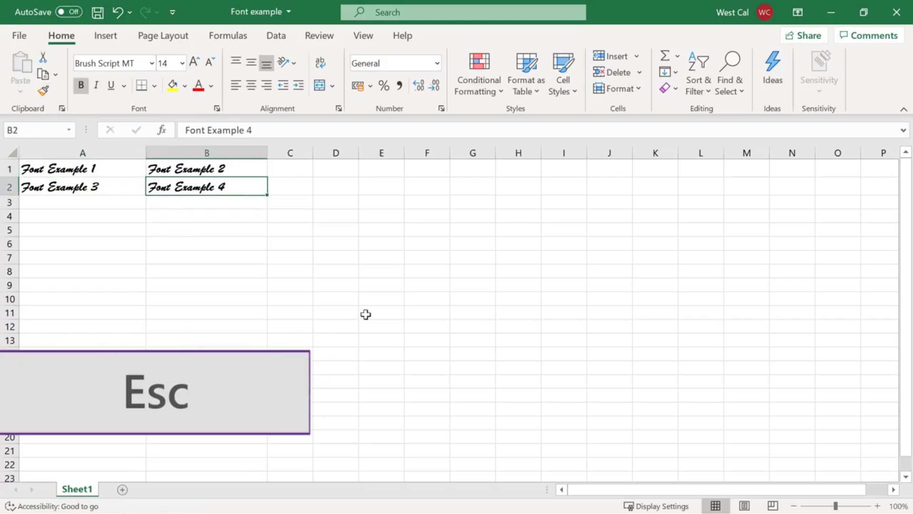
- Enter the text "Title" in cell F14 and keep that cell selected
click(423, 356)
text(Title)
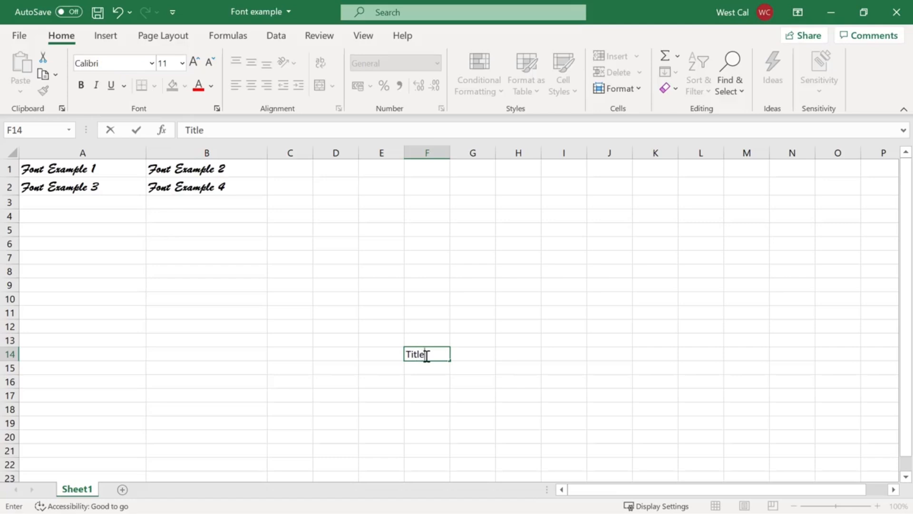
key(ctrl+Return)
- Look through the available fonts and the quick formatting options for the Title cell F14
click(152, 63)
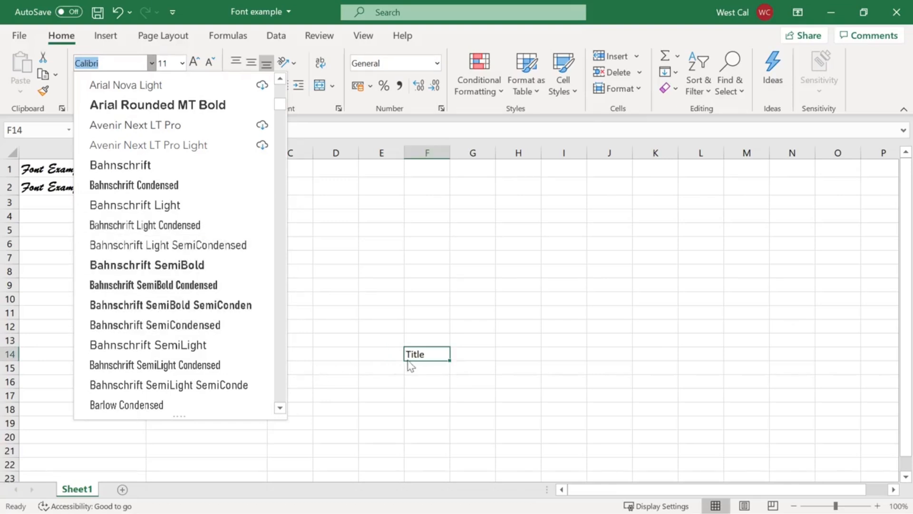
click(438, 354)
right_click(440, 358)
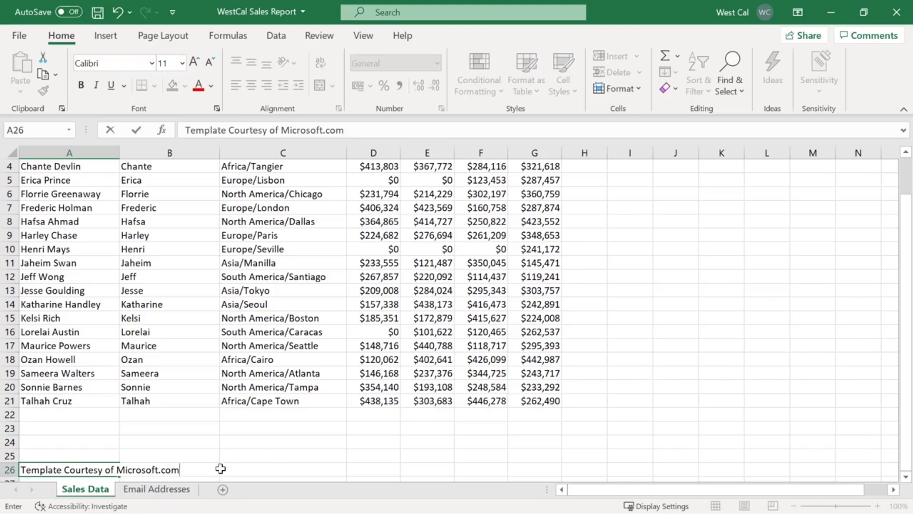
key(Return)
click(108, 454)
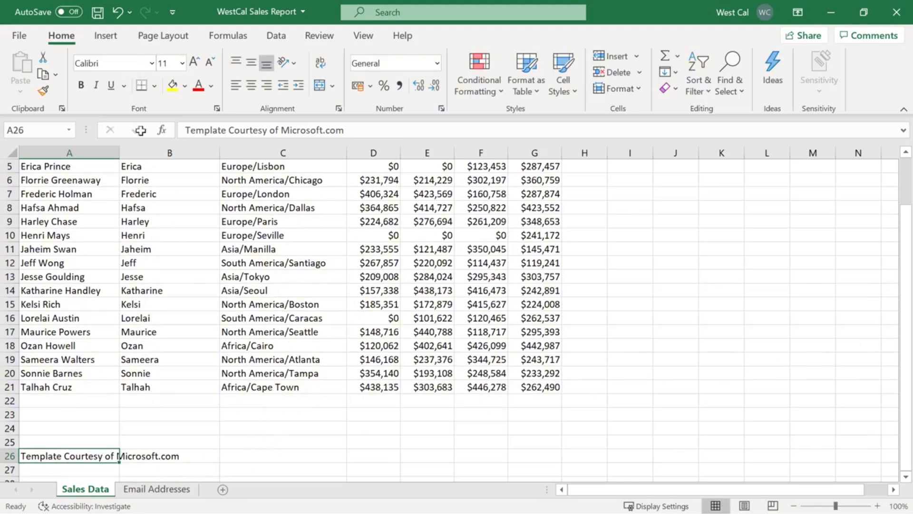
click(103, 40)
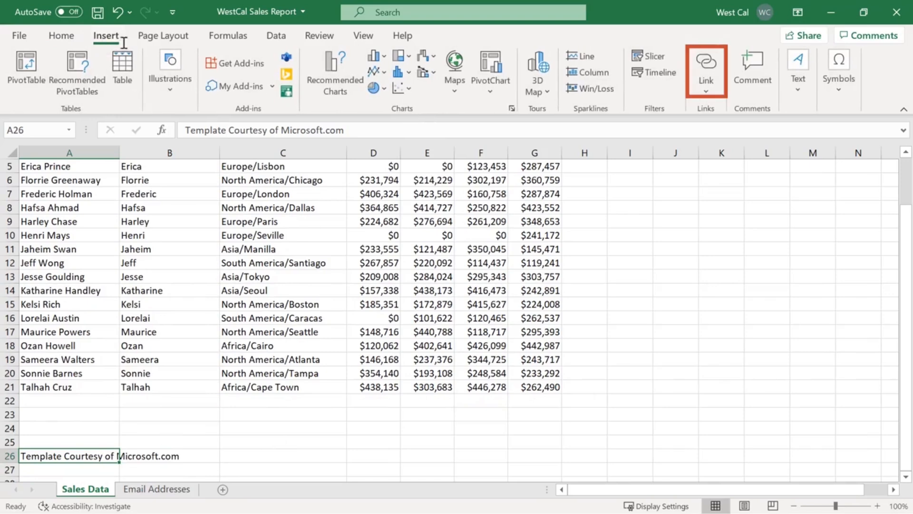
click(706, 69)
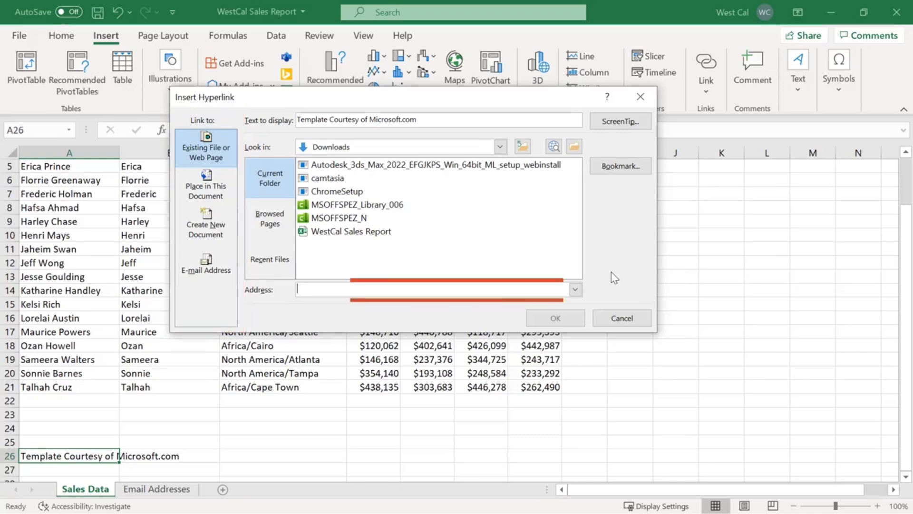
text(https)
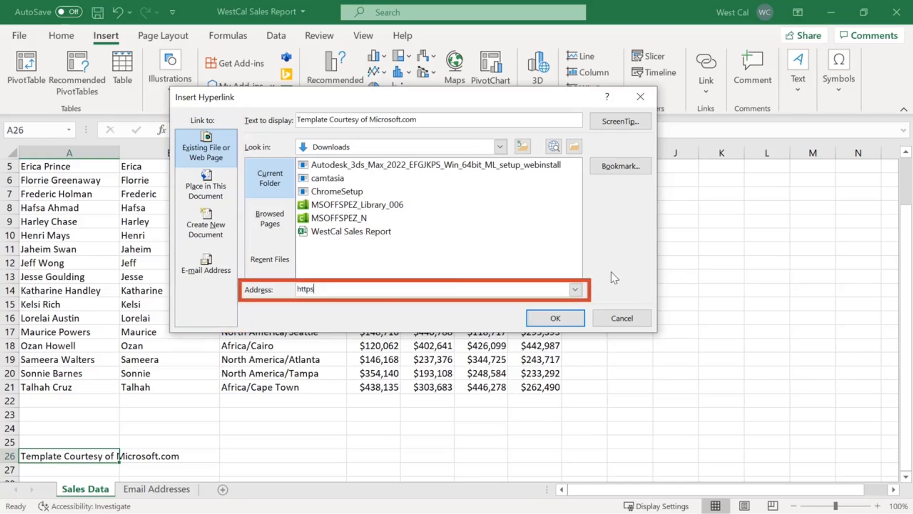
text(://www.microsoft.com)
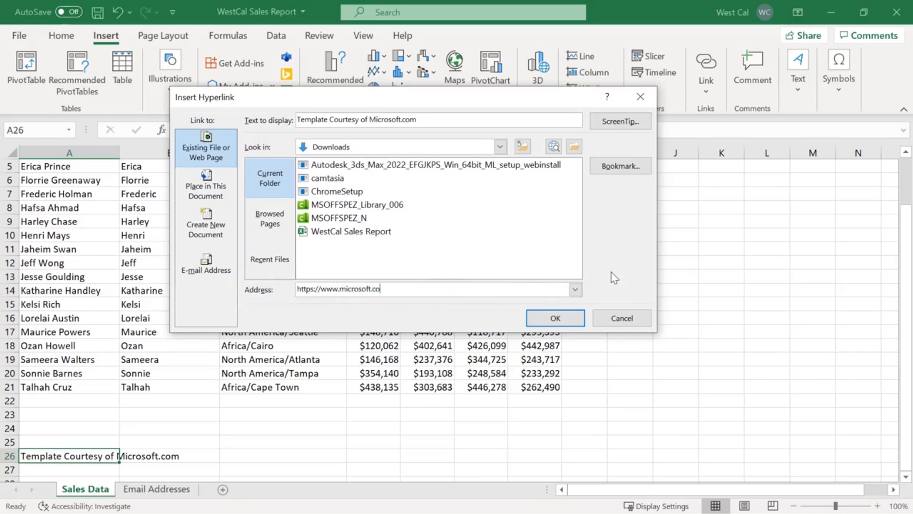
click(555, 318)
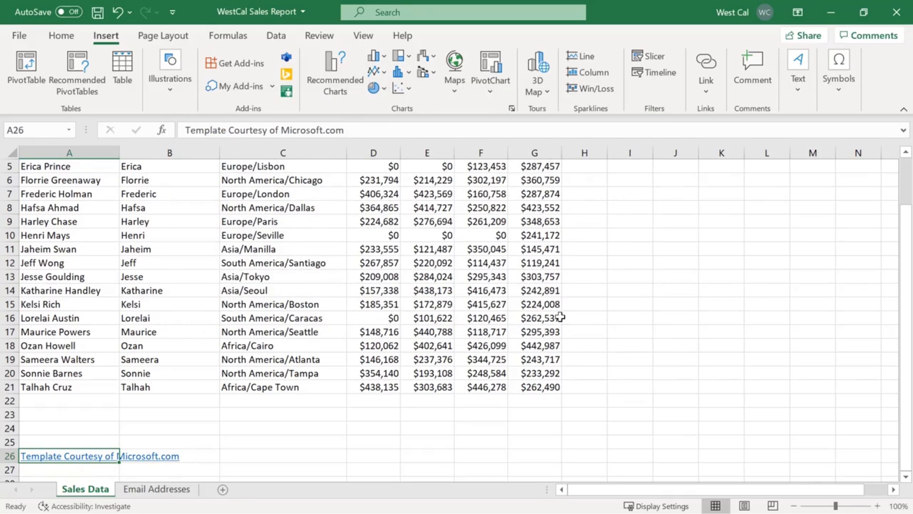
- Reopen the hyperlink settings of cell A26 to check them, and close them without changes
click(708, 73)
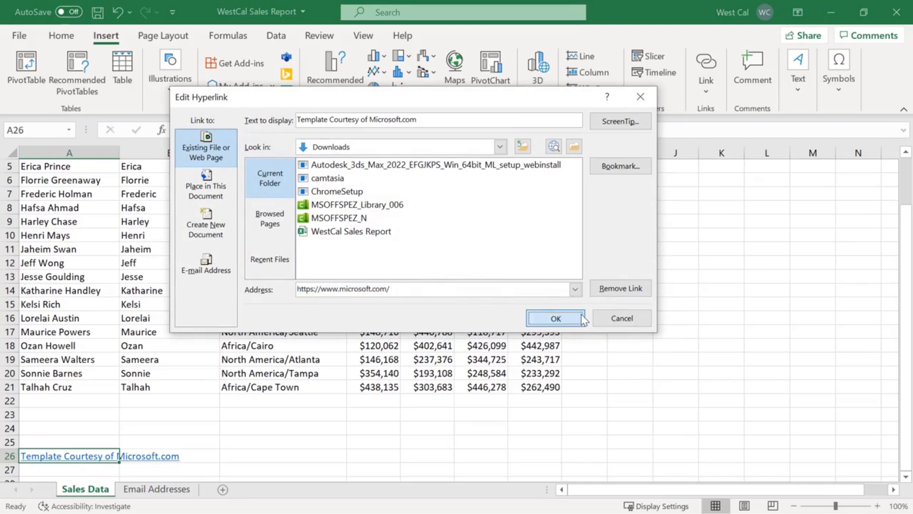
click(555, 318)
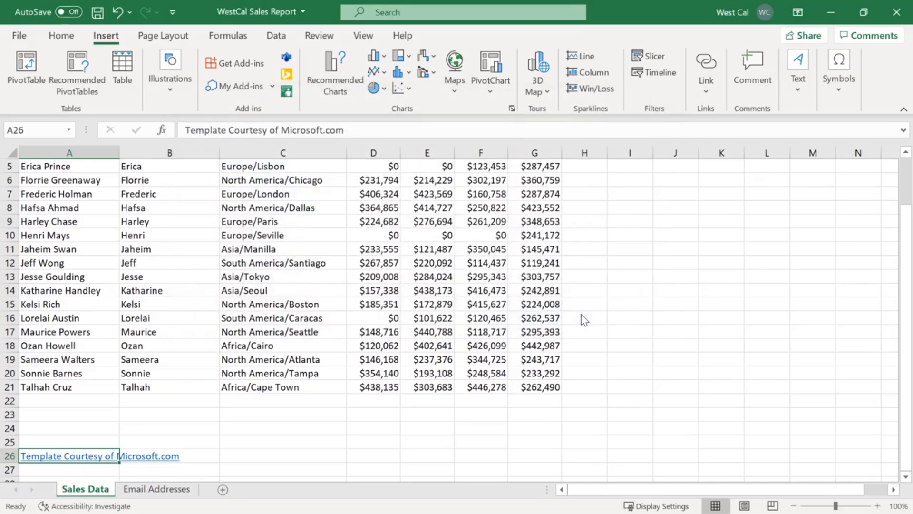
click(78, 37)
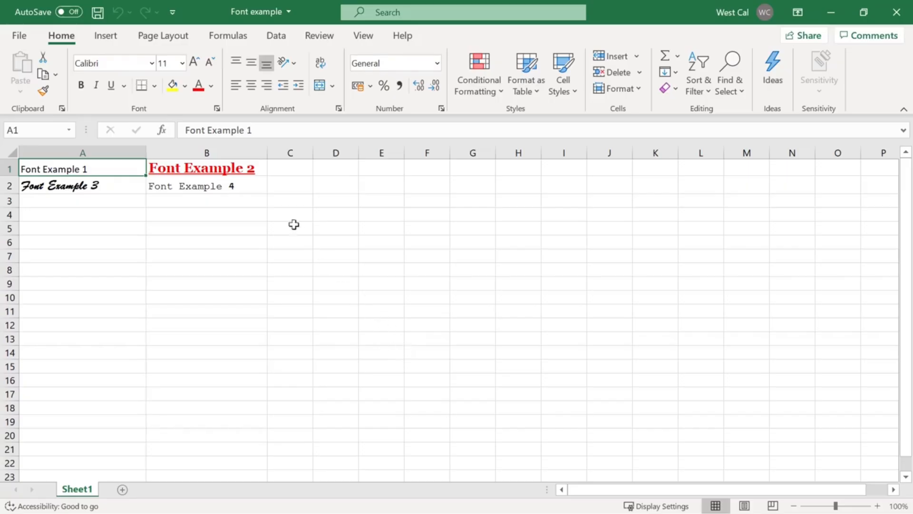
- Apply Thick Outside Borders to cell B2, which holds "Font Example 4"
click(262, 188)
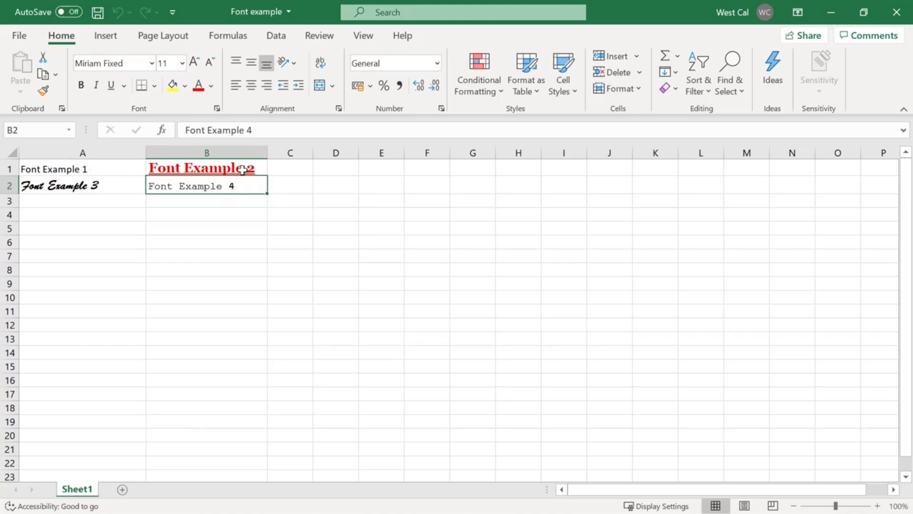
click(154, 86)
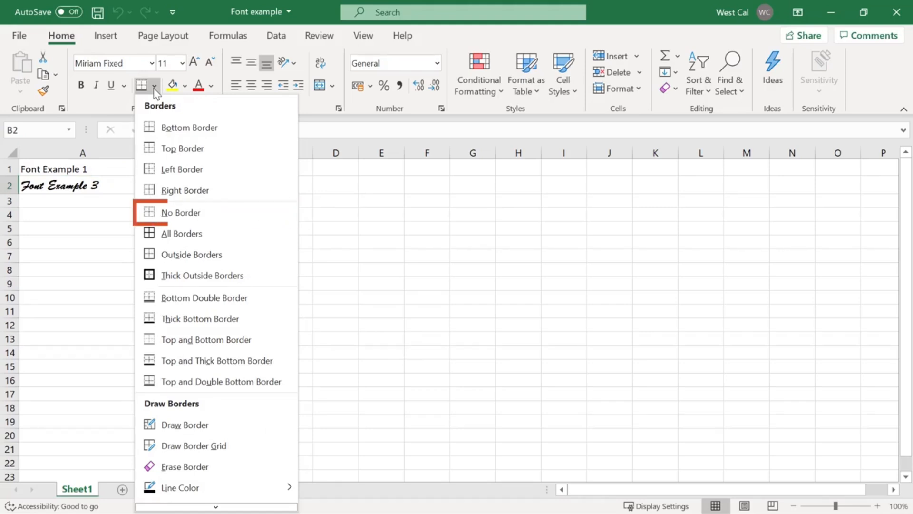
key(Down)
key(Down)
key(Down)
key(Down)
key(Down)
key(Down)
key(Down)
key(Down)
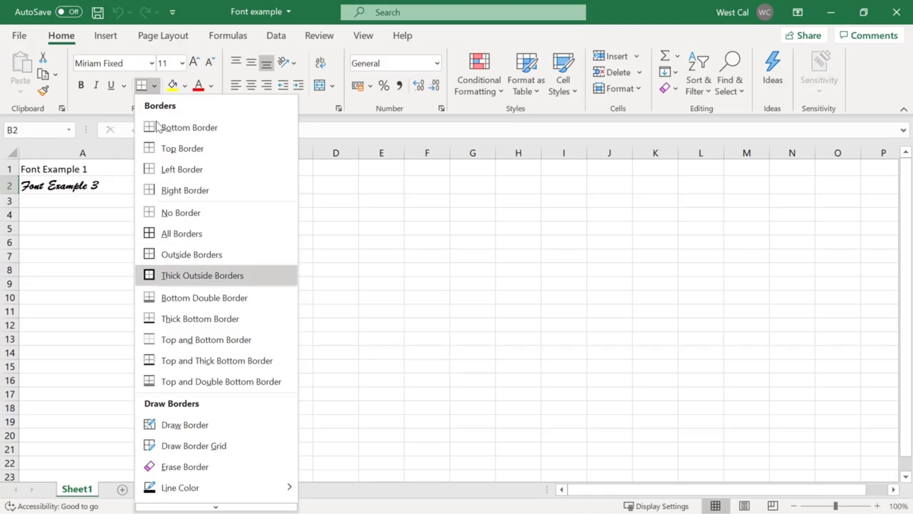
click(164, 280)
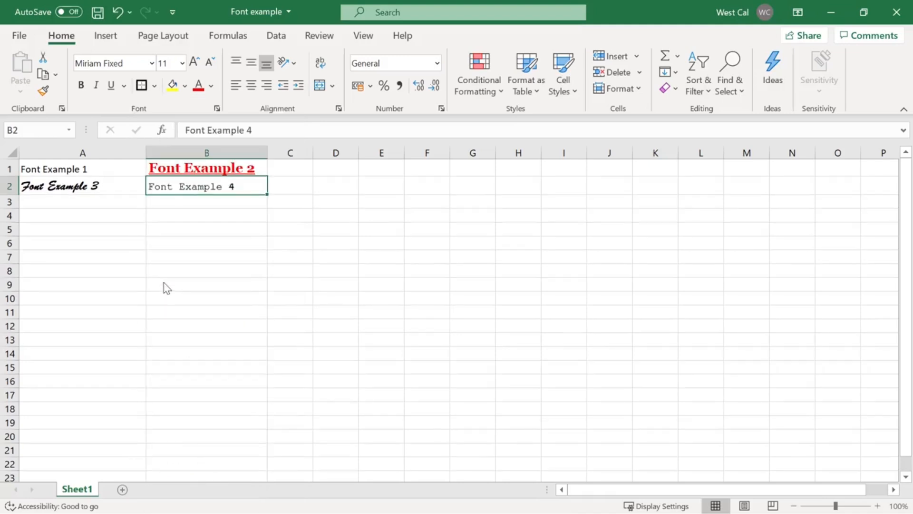
click(163, 282)
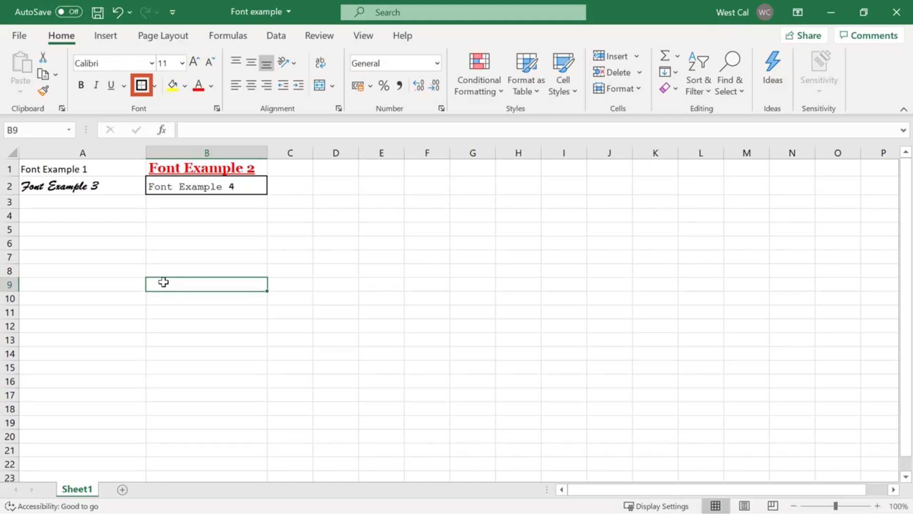
- Fill cell B2 with the blue theme colour and reuse the same fill colour on cell D4
click(245, 188)
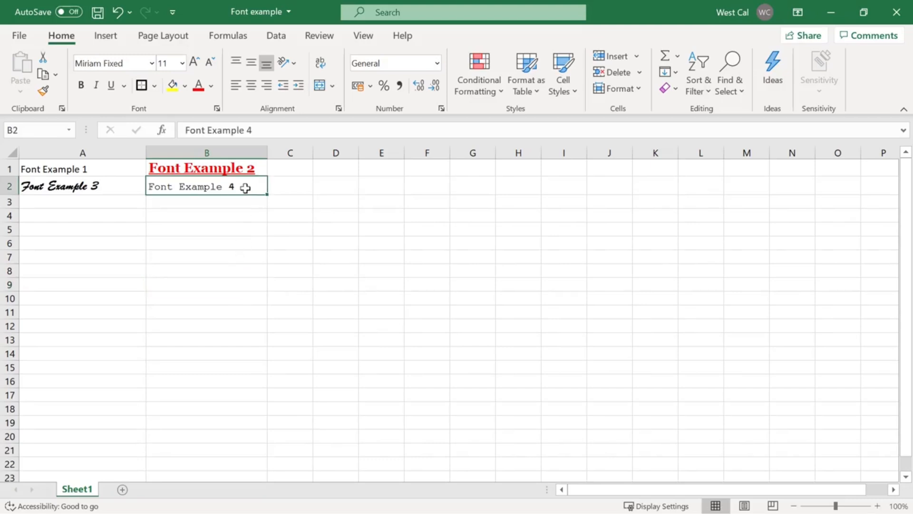
click(185, 87)
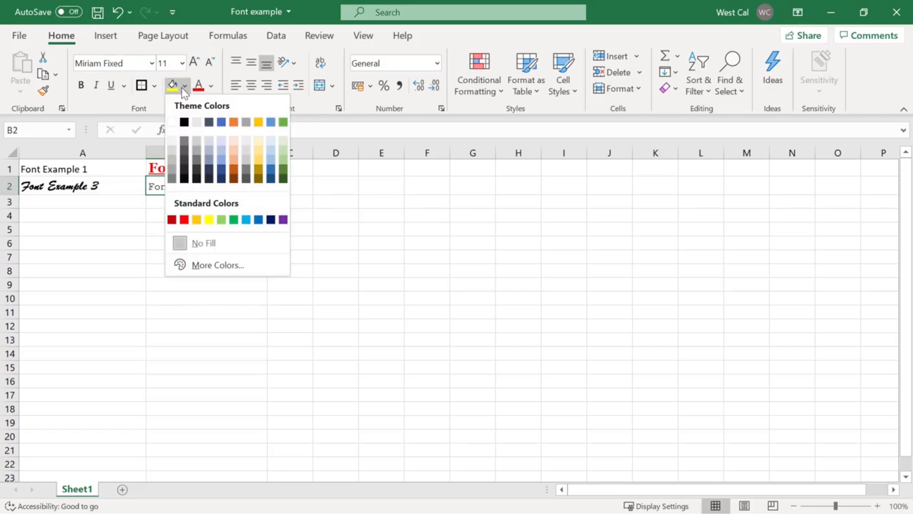
click(270, 123)
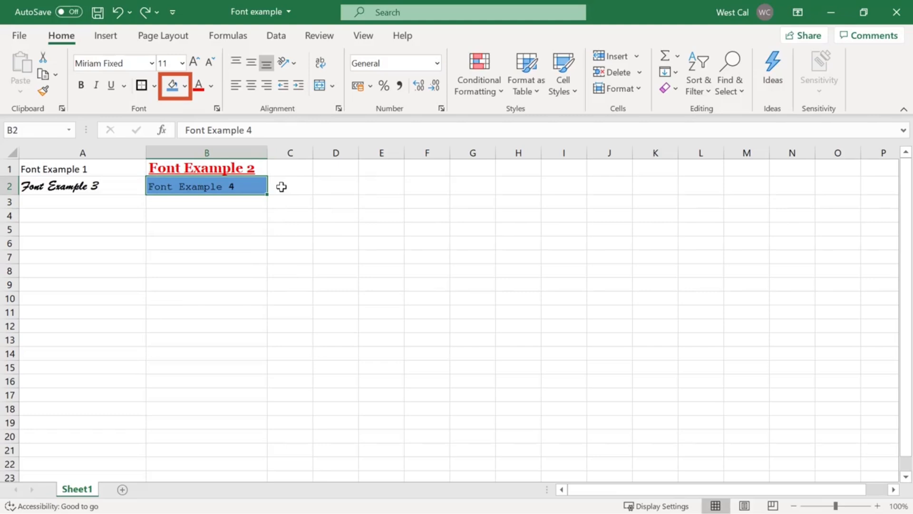
click(330, 214)
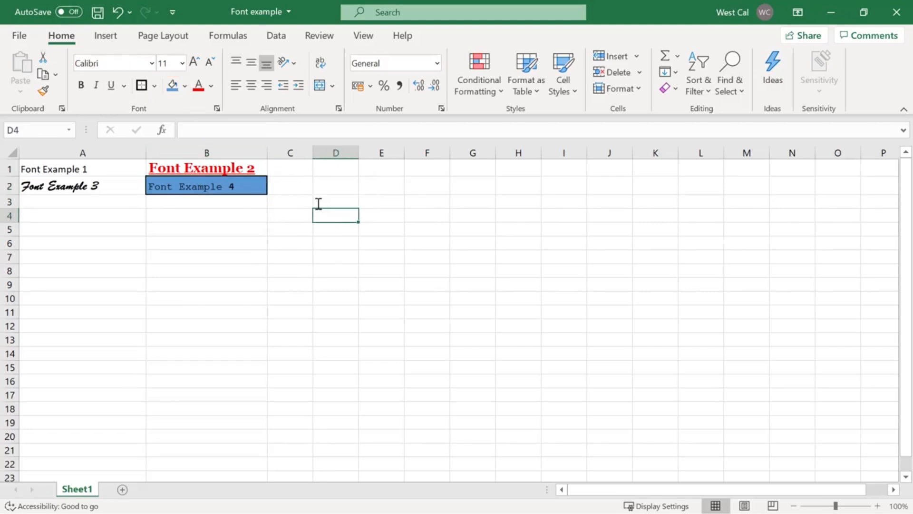
click(172, 86)
click(240, 214)
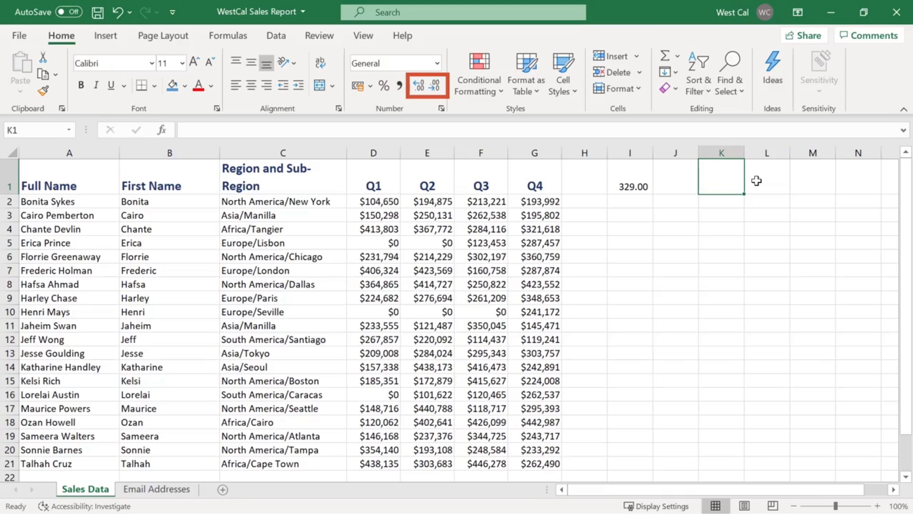
- Enter the date 20/02/2021 in cell K1 and widen column K to fit the full date
text(20)
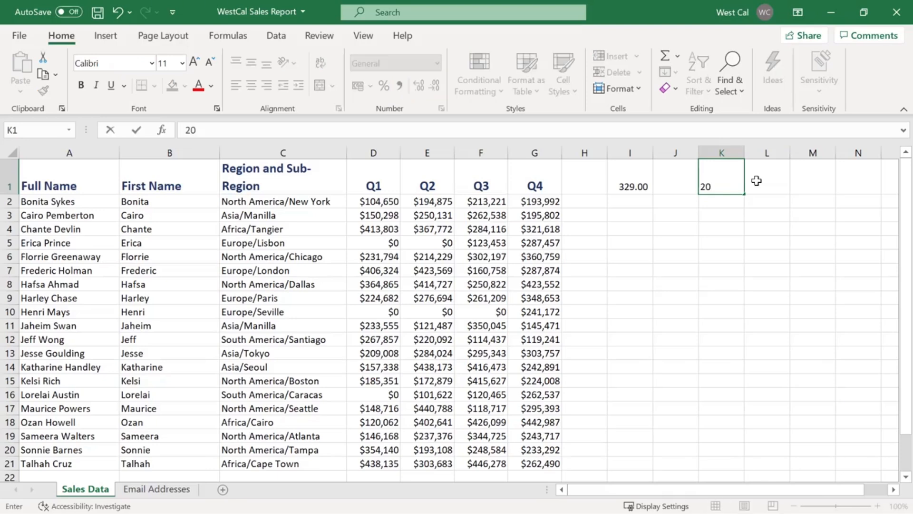
text(/02/2021)
key(ctrl+Return)
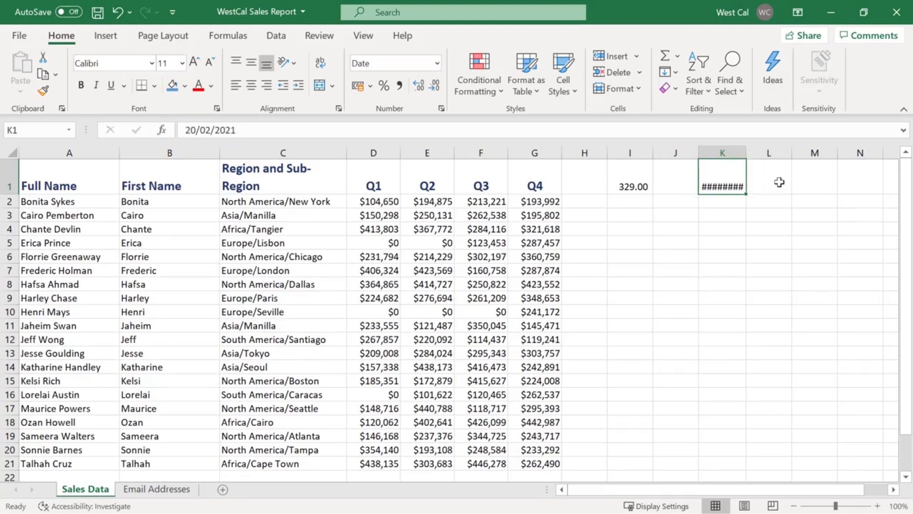
drag(747, 153, 757, 152)
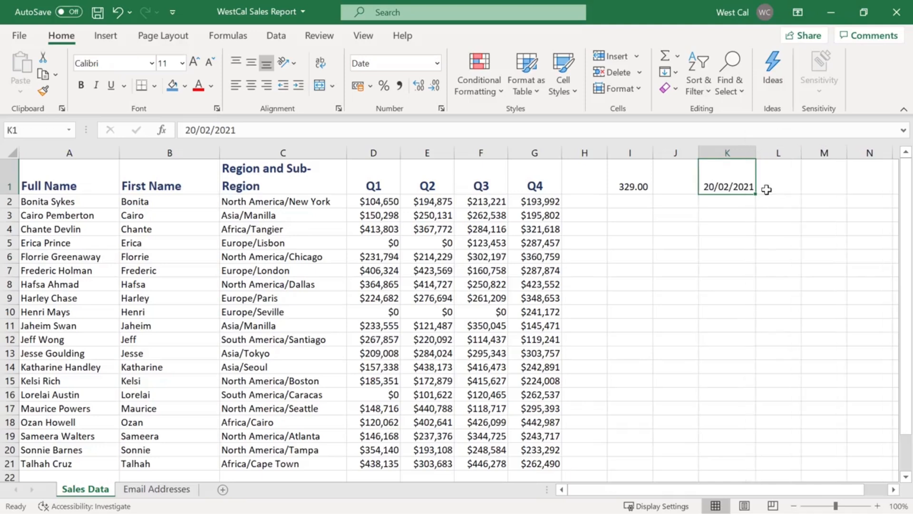
- Look through the number formats for the sales figures in D2:G21, including the Number, Special and Custom categories
click(384, 202)
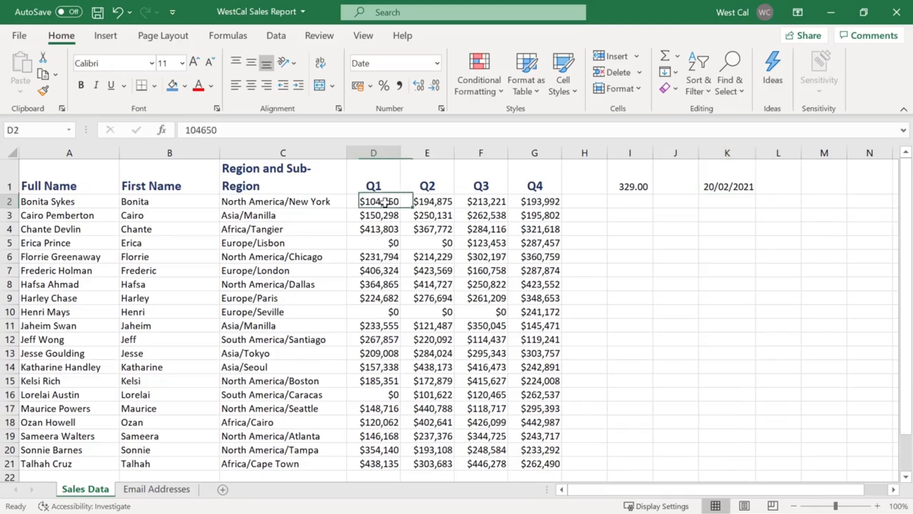
shift+click(560, 463)
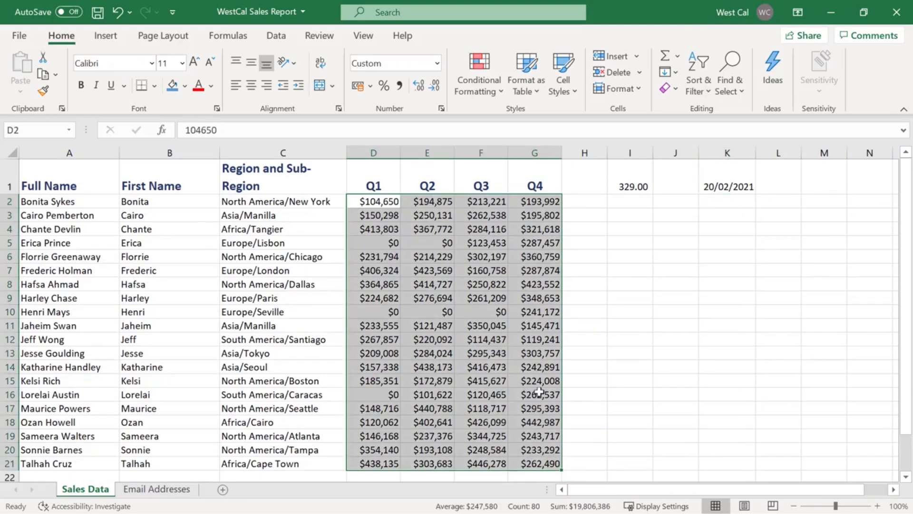
click(438, 64)
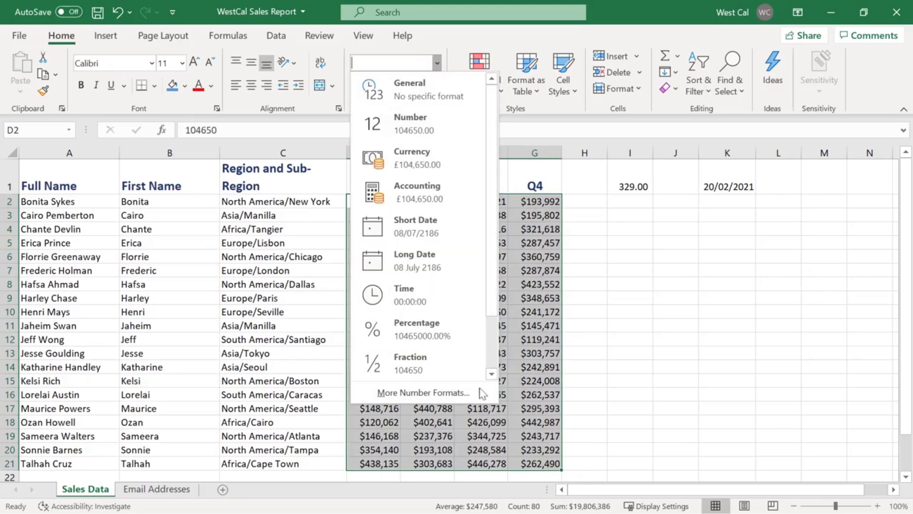
right_click(539, 386)
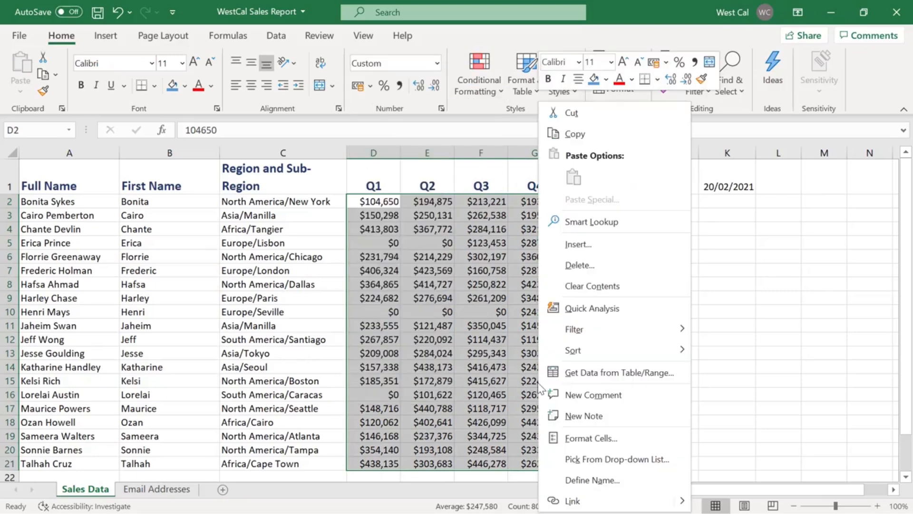
click(609, 434)
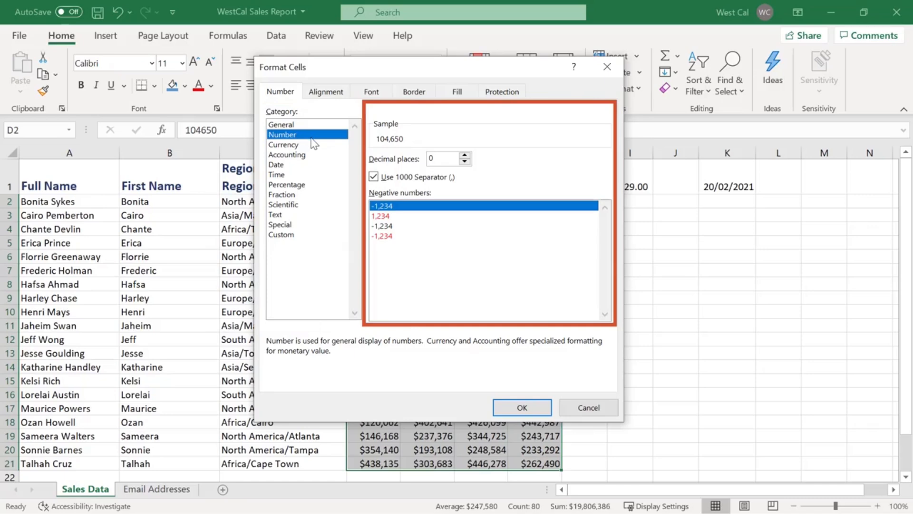
click(333, 225)
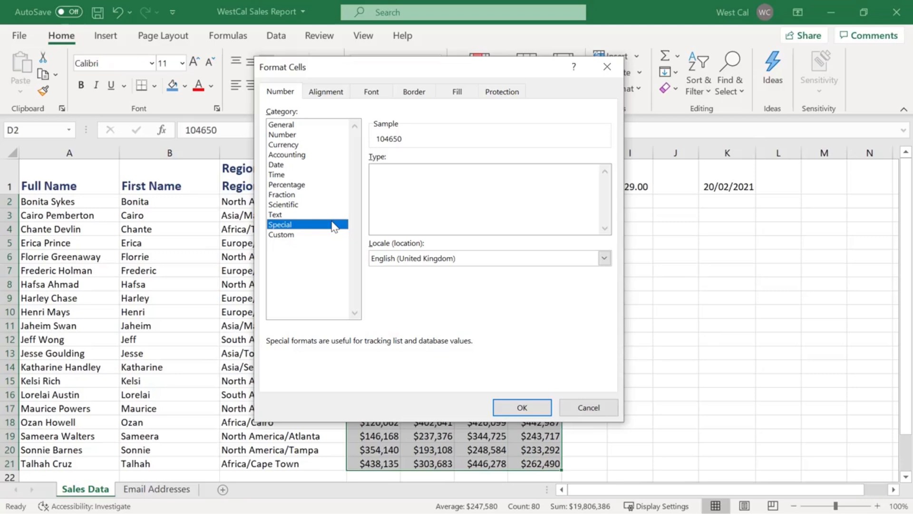
click(336, 235)
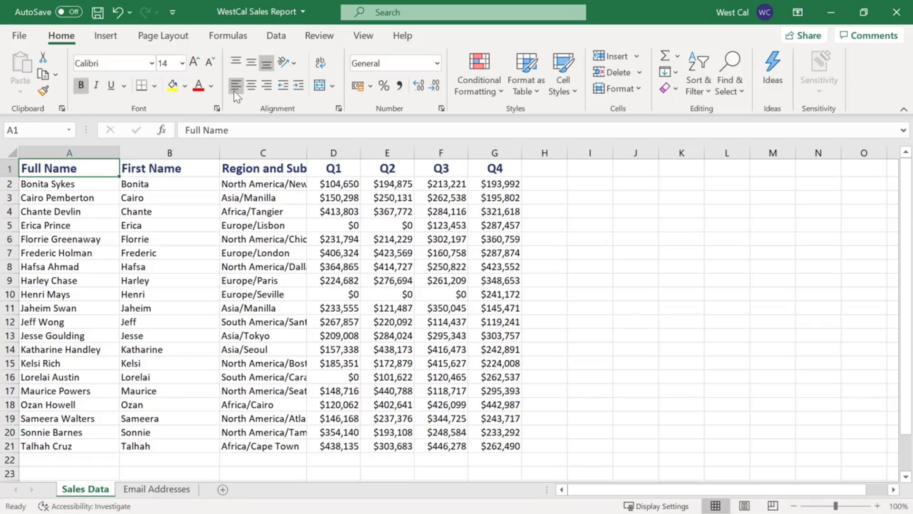
- Increase the indent of the "Full Name" heading in cell A1 and decrease it again
click(298, 90)
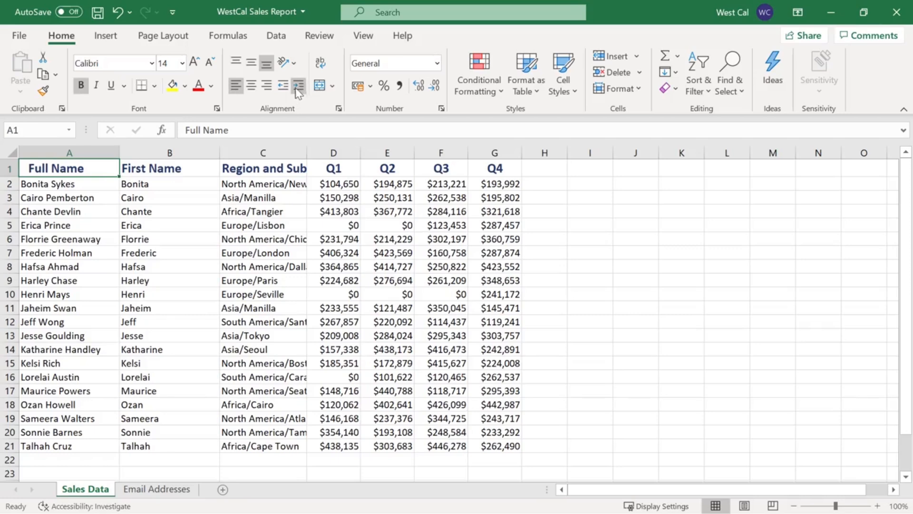
click(285, 90)
- Enter "North America" in cell I5 to see text overflow into the empty neighbouring cell, and undo the entry
click(592, 227)
text(North America)
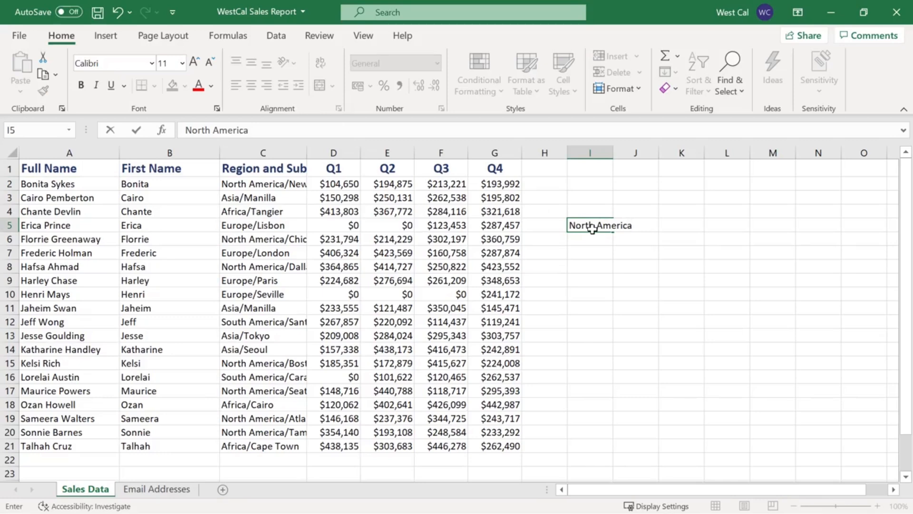
key(Return)
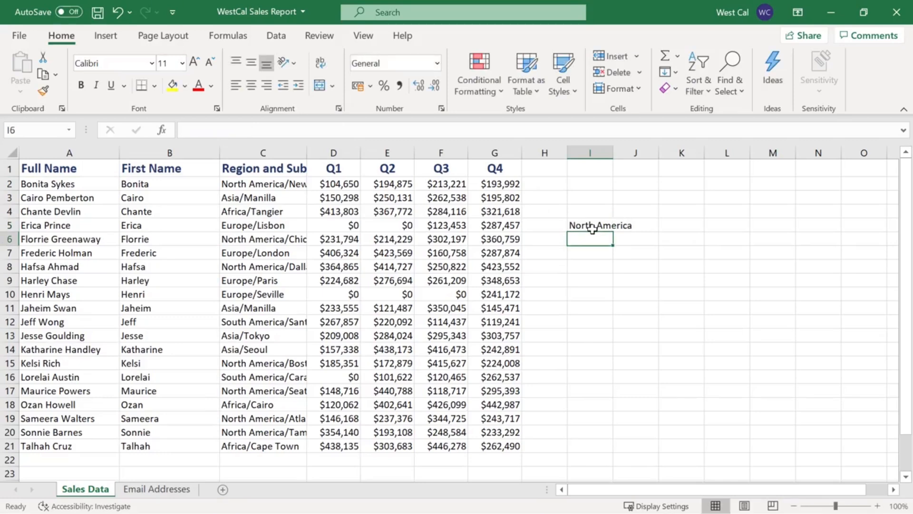
key(ctrl+z)
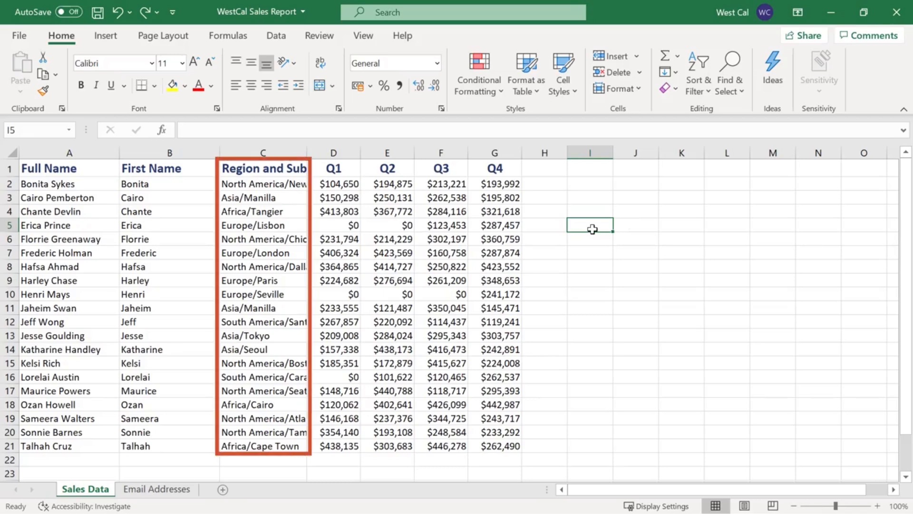
- Try Wrap Text on the "Region and Sub-Region" heading in cell C1 and turn it off again
click(273, 167)
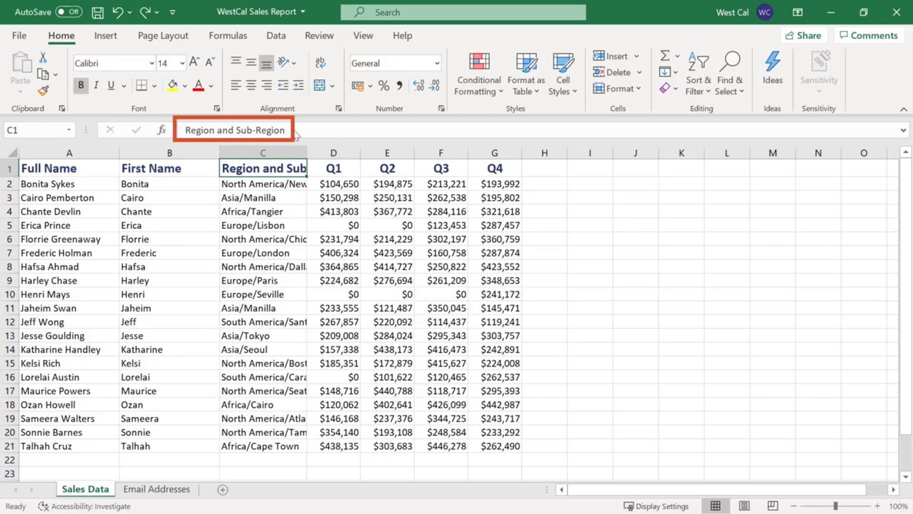
click(322, 64)
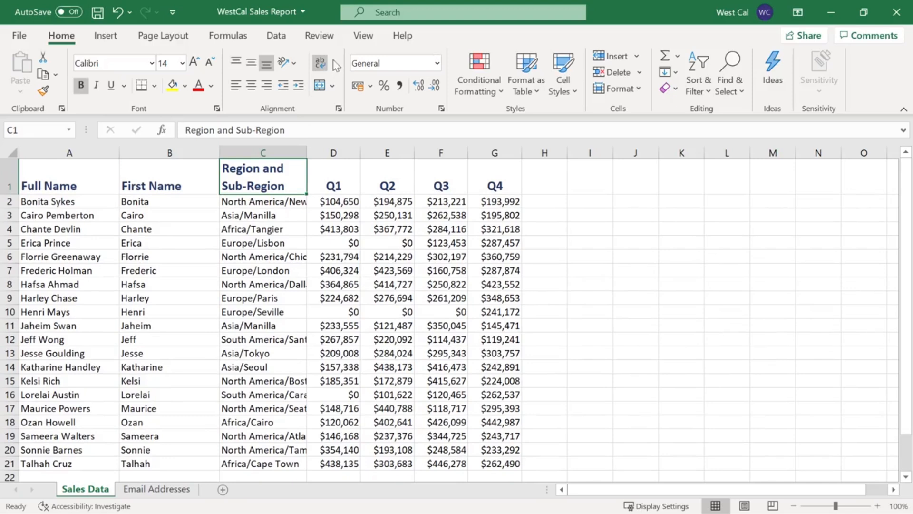
click(321, 66)
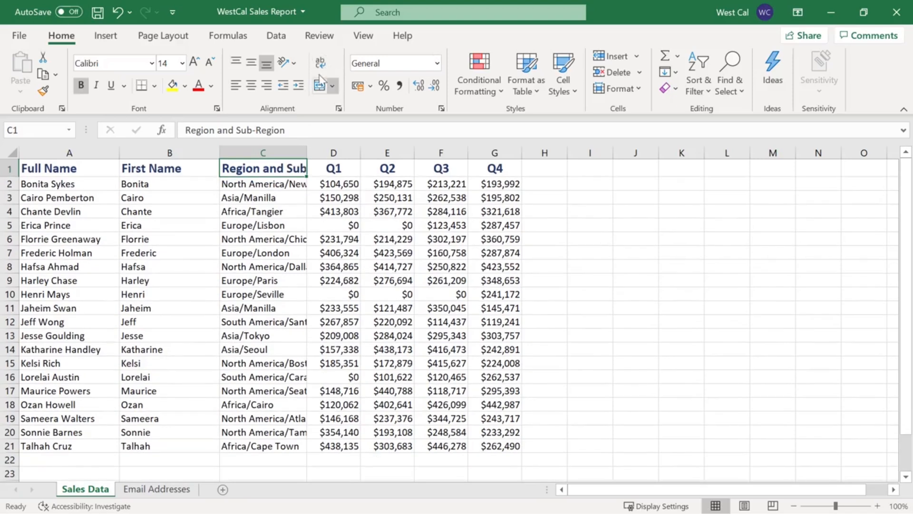
- Insert a manual line break before "Sub-Region" in the heading in cell C1 and commit the edit
double_click(290, 169)
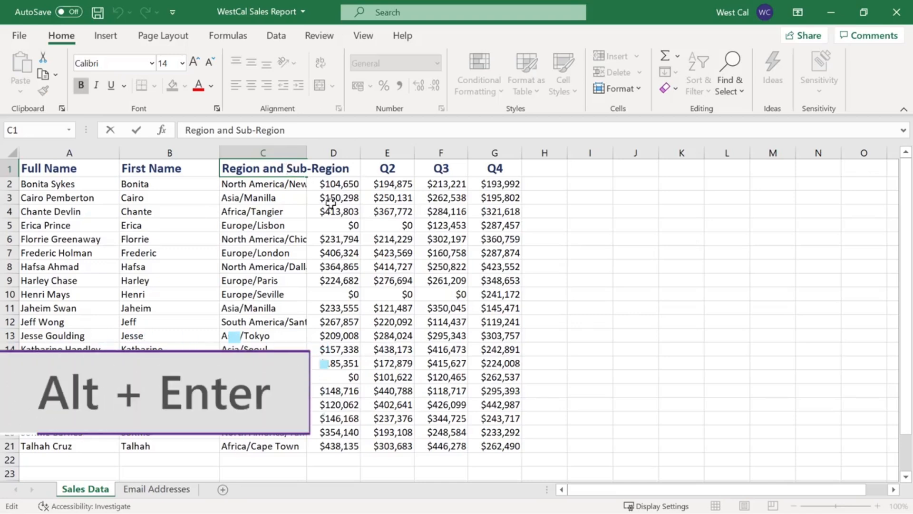
key(alt+Return)
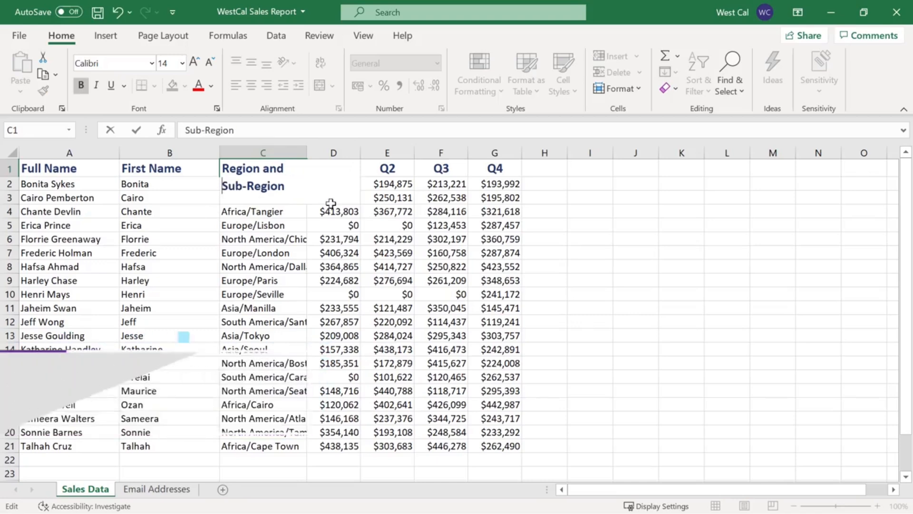
key(Return)
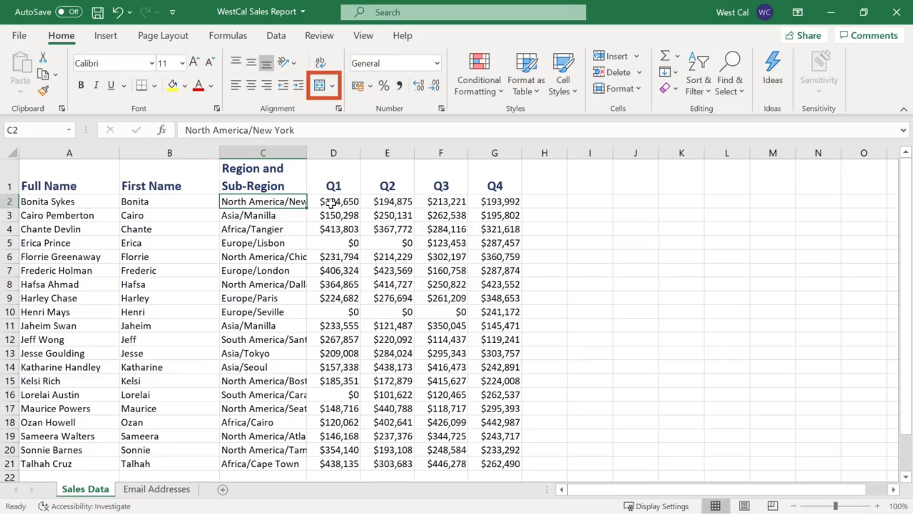
- Merge and center cells A26:C26, which hold the Microsoft.com template credit
scroll(299, 218, down, 3)
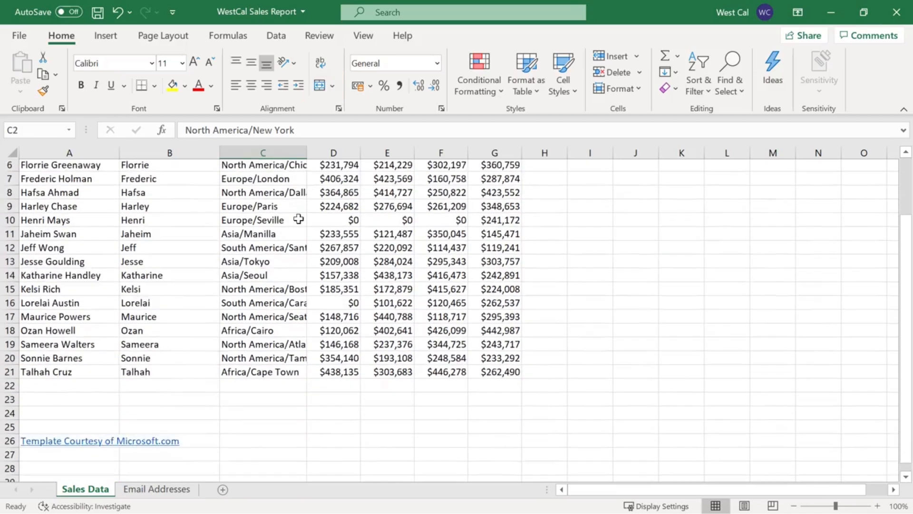
drag(271, 384, 87, 384)
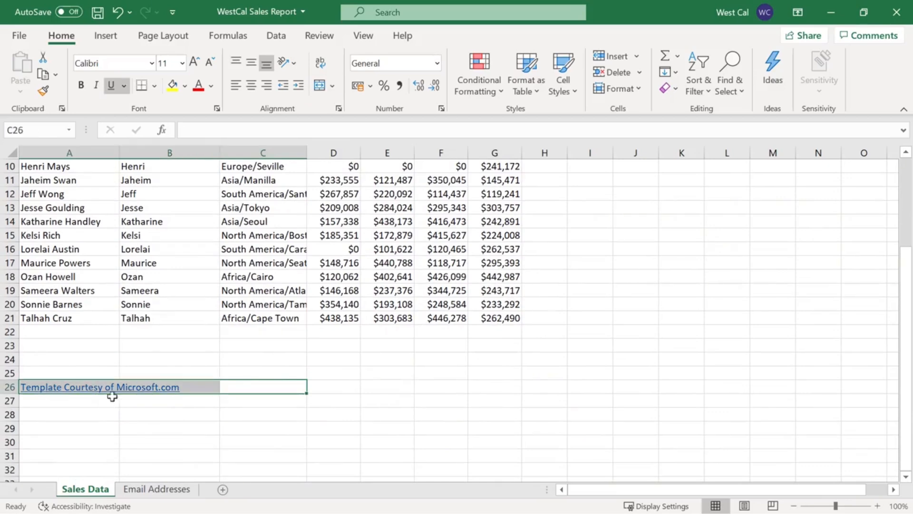
click(332, 86)
click(351, 107)
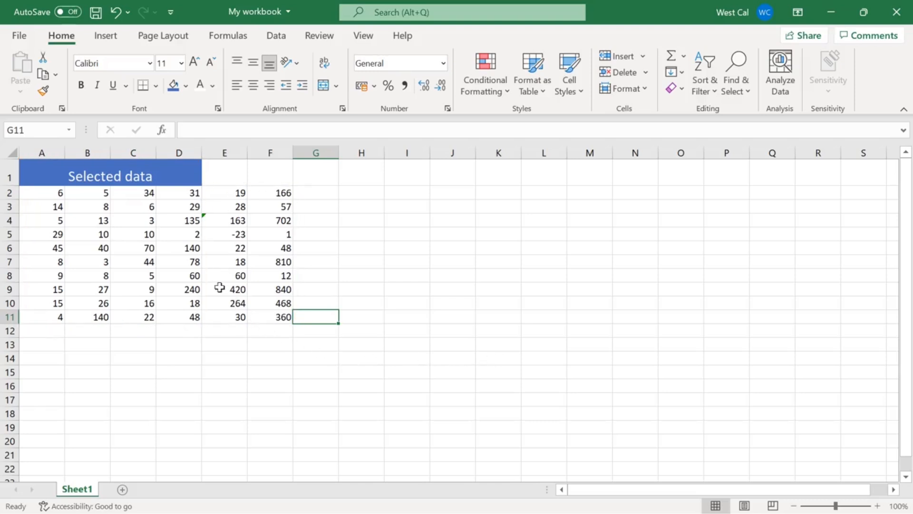
- Unmerge the "Selected data" title across cells A1:D1 of My workbook
click(170, 176)
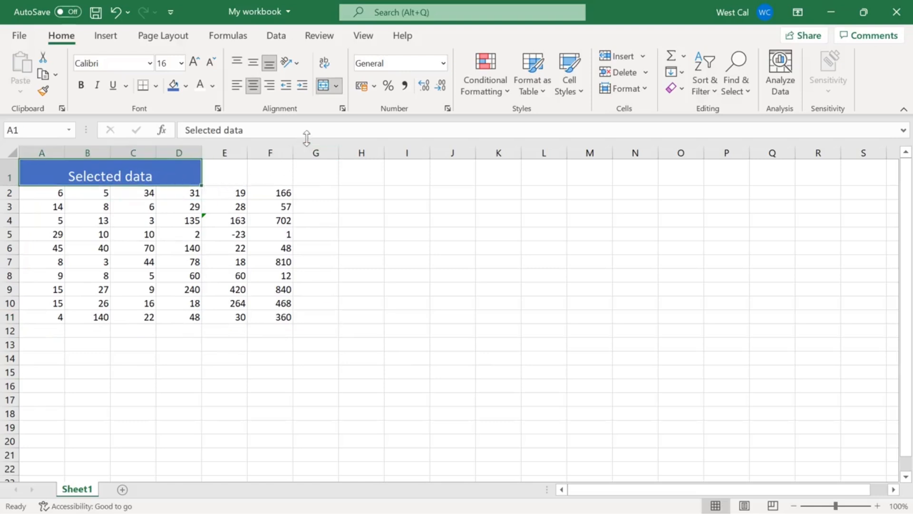
click(326, 92)
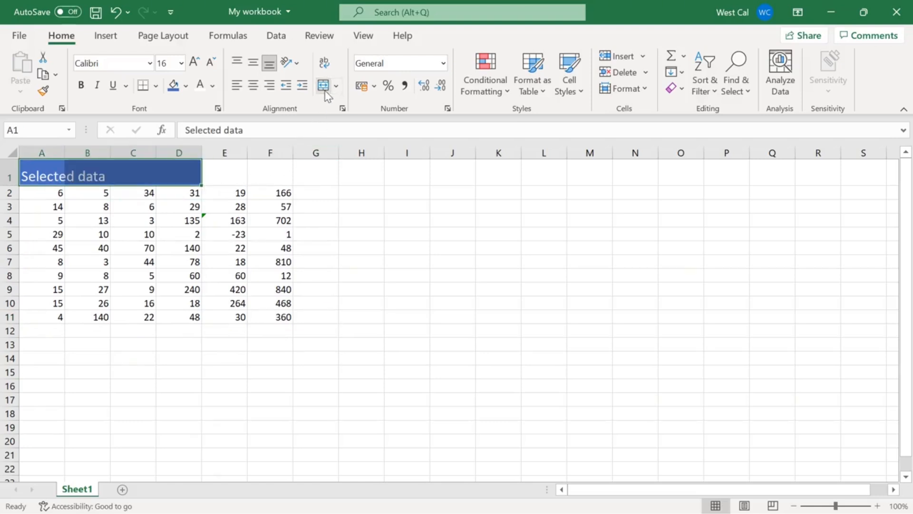
- Merge and center the "Selected data" title across cells A1:F1 of My workbook
shift+click(286, 178)
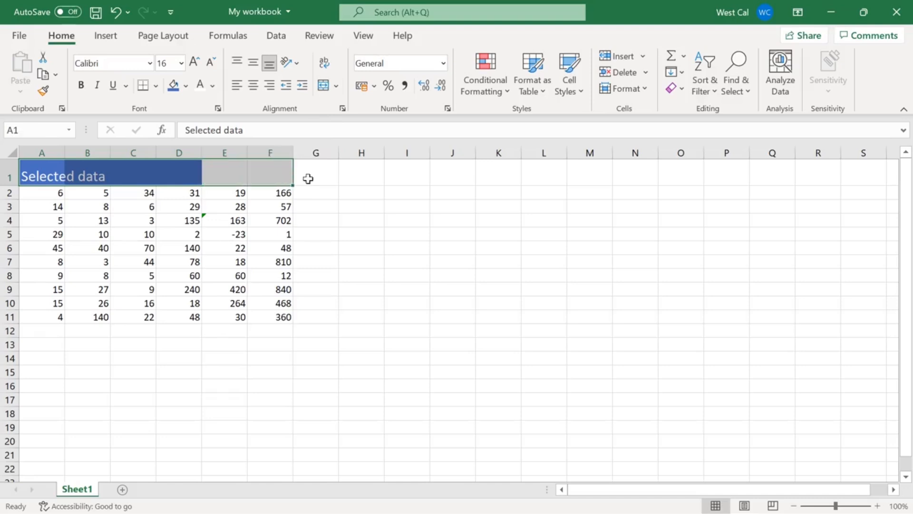
click(327, 93)
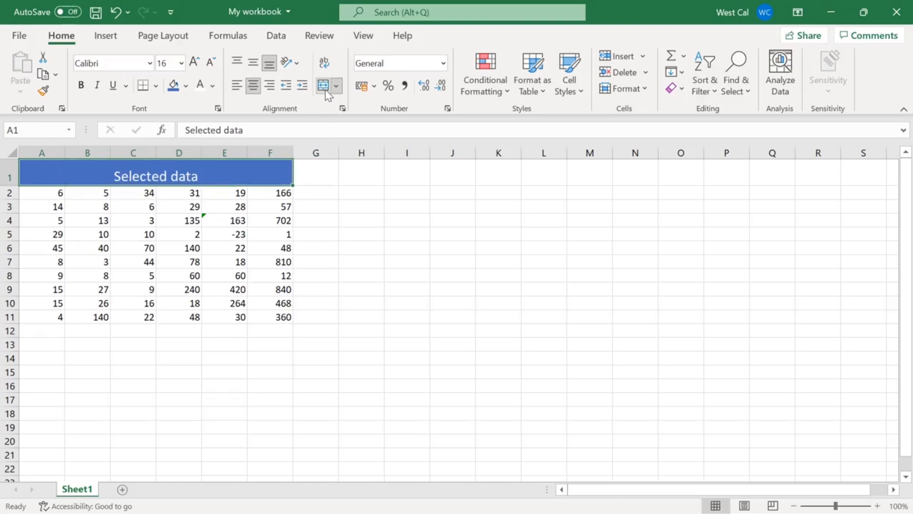
click(339, 84)
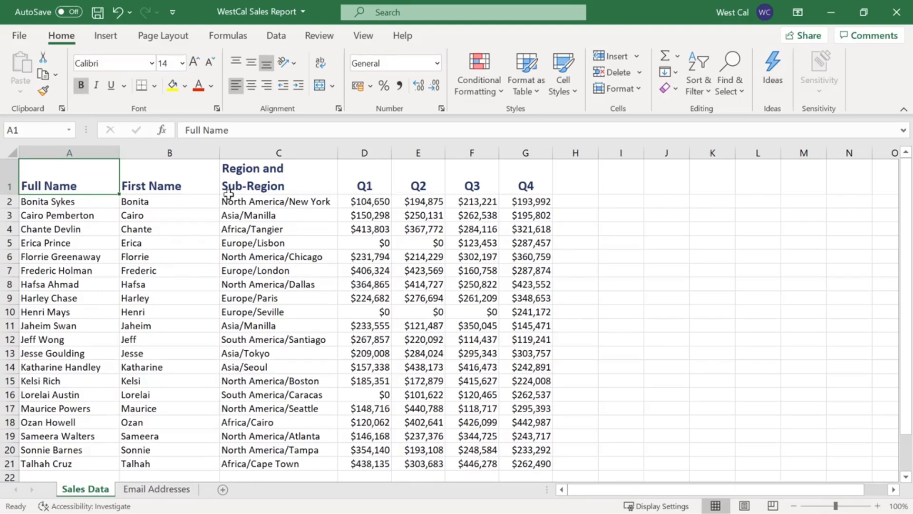
- Switch to WestCal Sales Report and name the header range A1:G1 "Headers"
shift+click(530, 185)
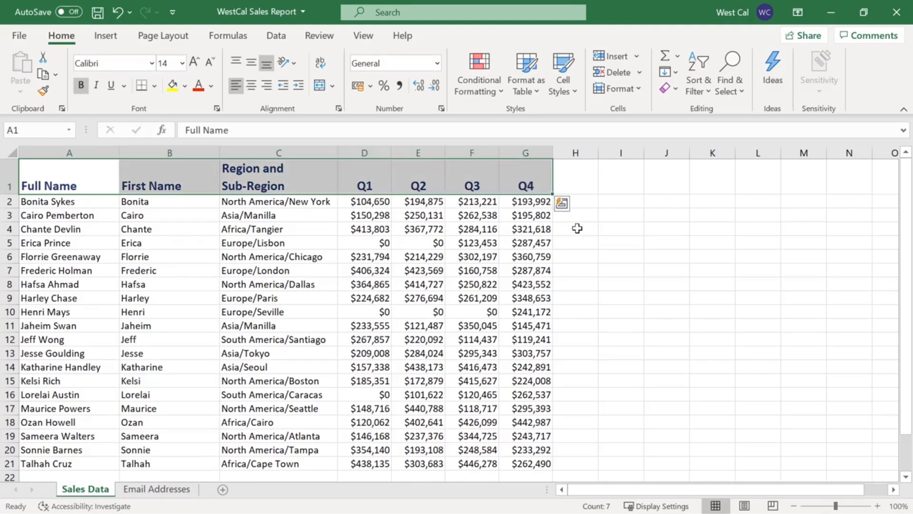
click(44, 134)
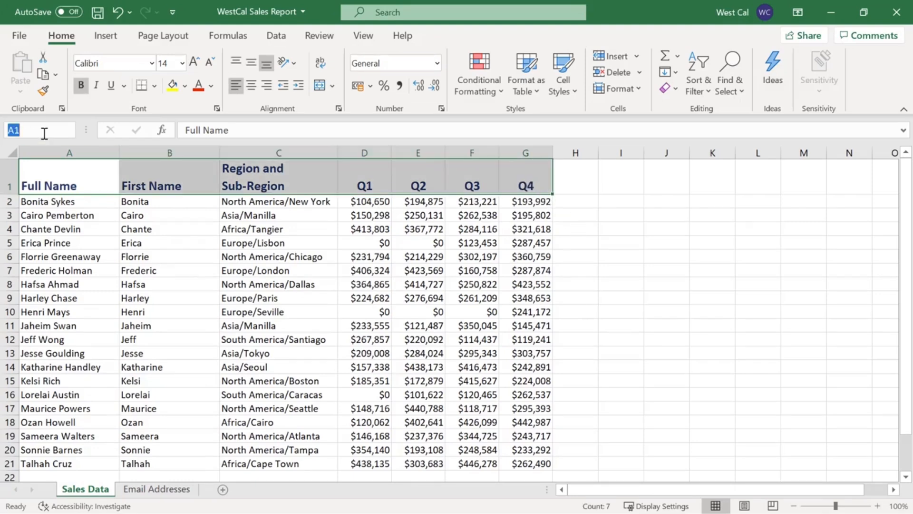
text(Headers)
key(Return)
- Move to empty cell I8 and jump back to the header row through its defined name Headers
click(640, 283)
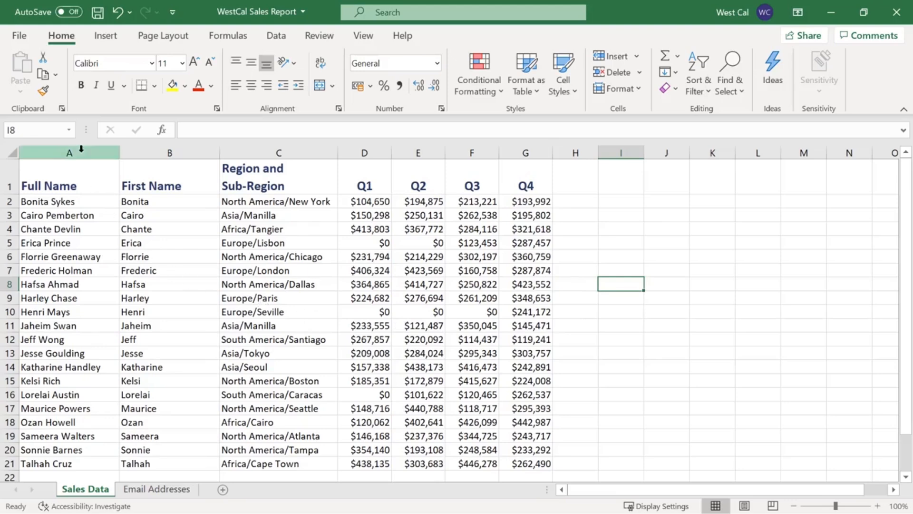
click(70, 129)
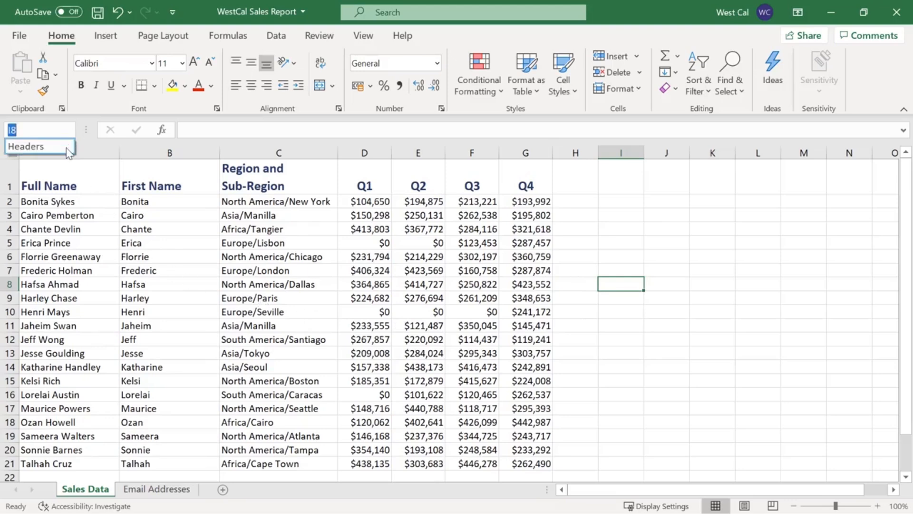
click(68, 149)
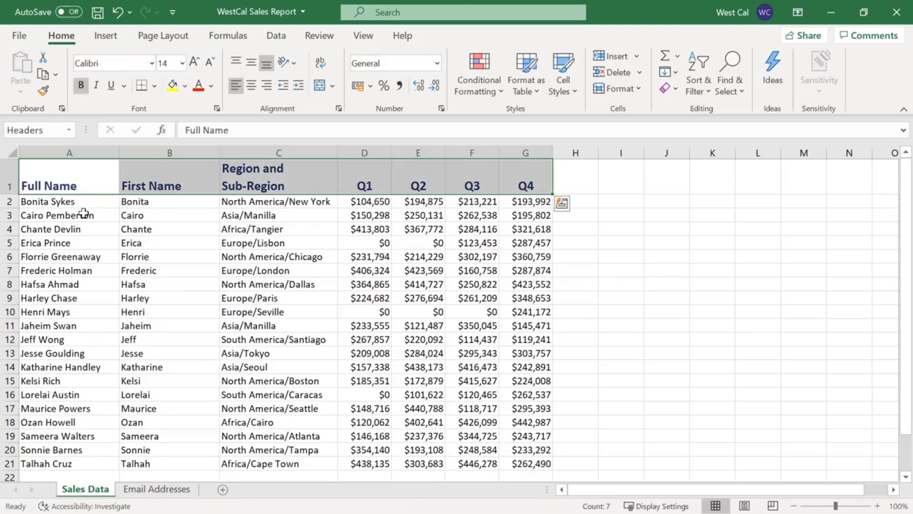
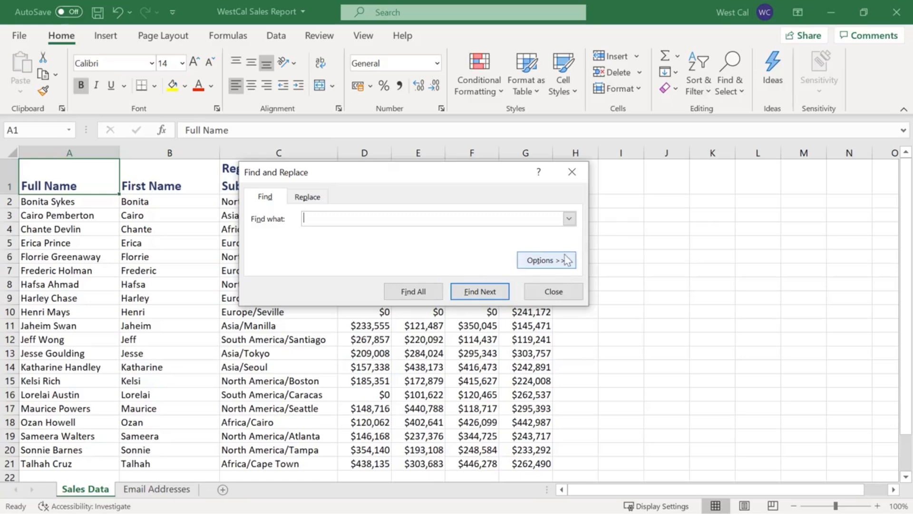
- Expand the Find options and examine the choices for searching by cell format
click(546, 260)
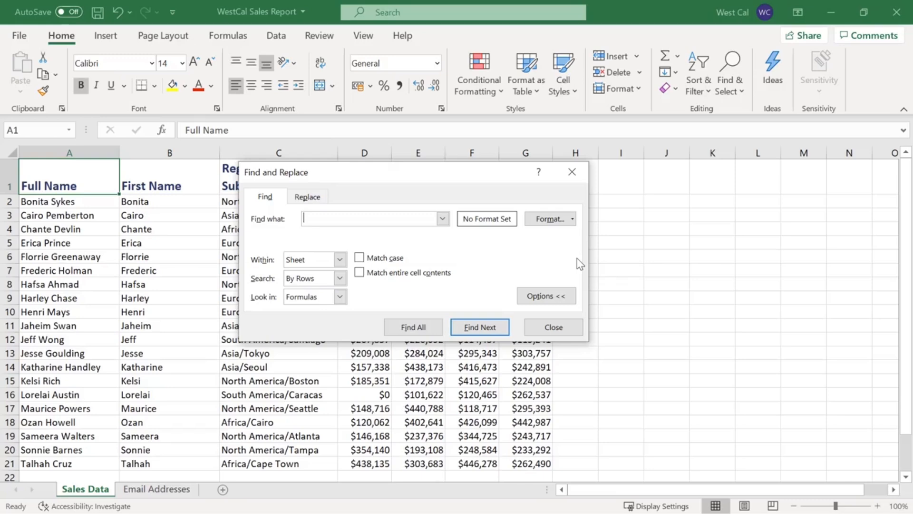
click(572, 220)
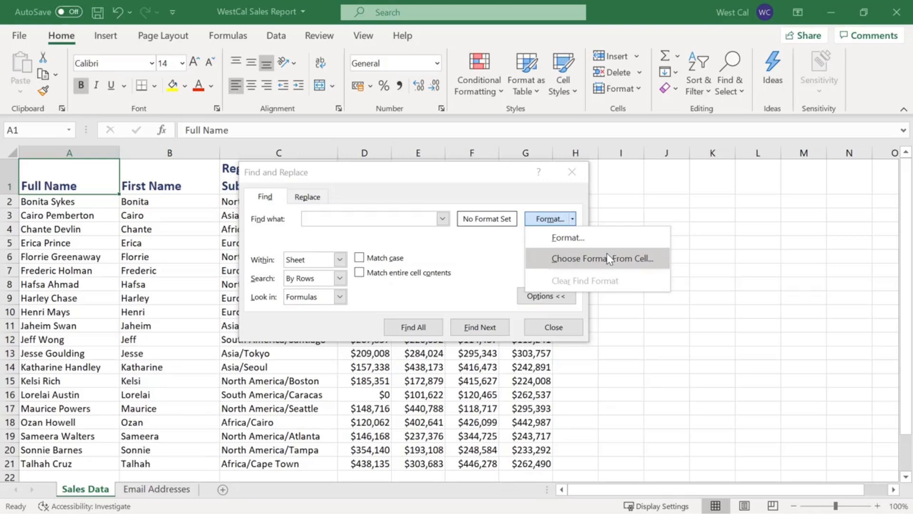
click(575, 218)
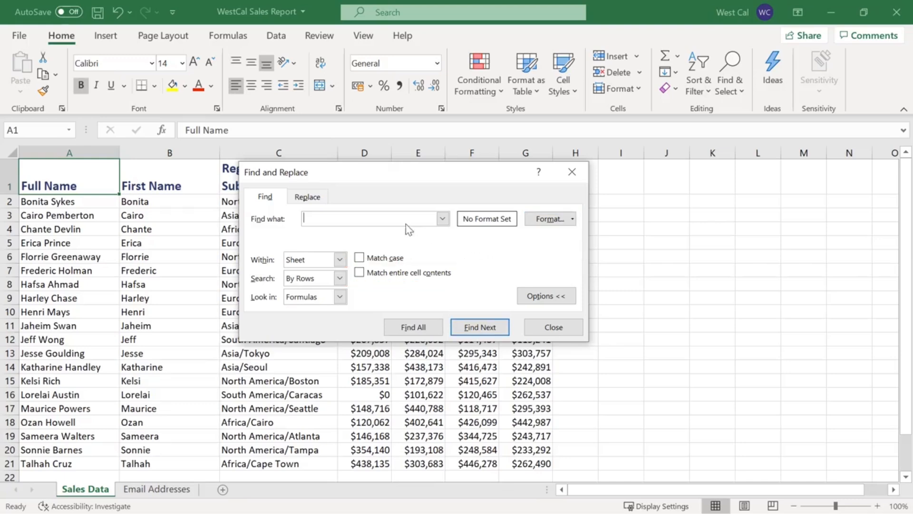
- List all occurrences of "name" on the Sales Data sheet and replace them all with "title"
click(308, 197)
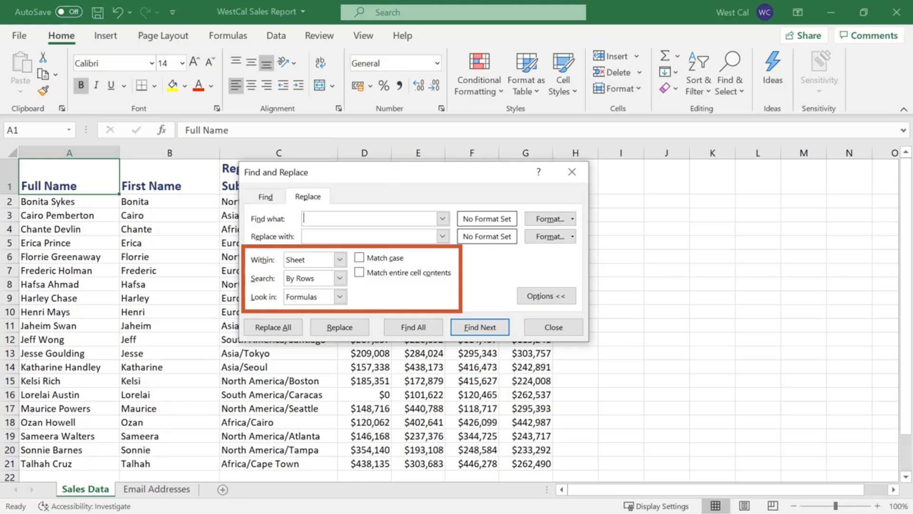
text(name)
click(410, 234)
text(title)
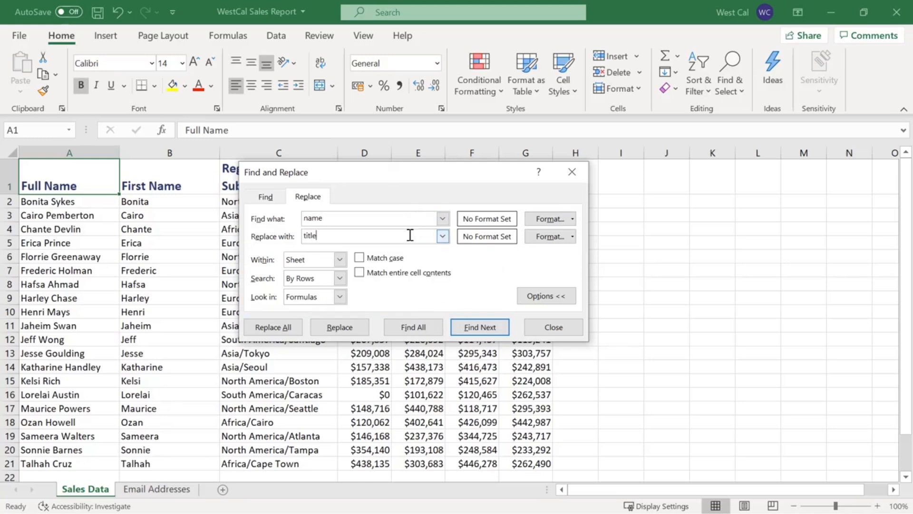
click(434, 327)
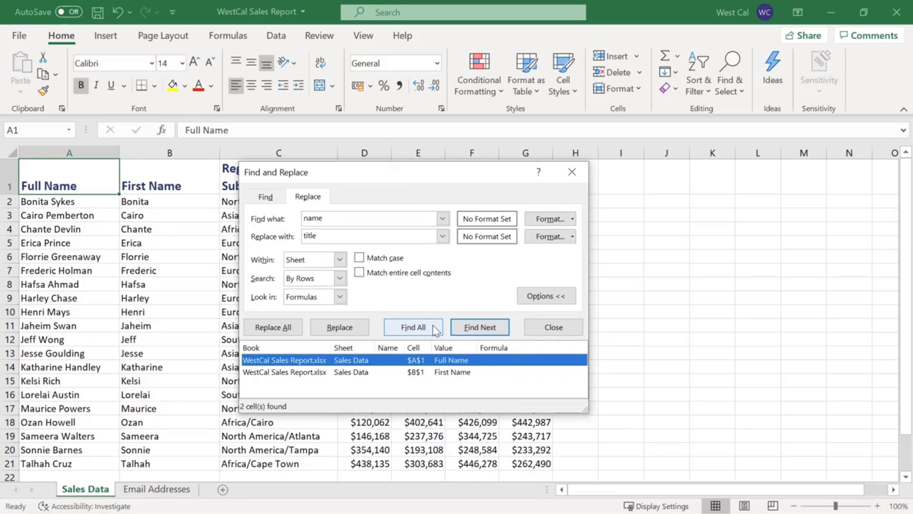
click(291, 327)
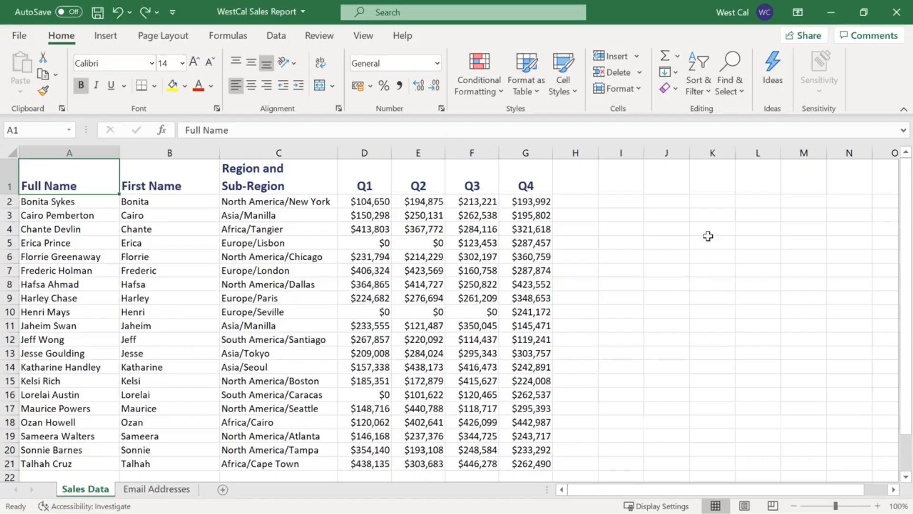
- Choose the Headers range in Go To and open the Go To Special options
click(733, 89)
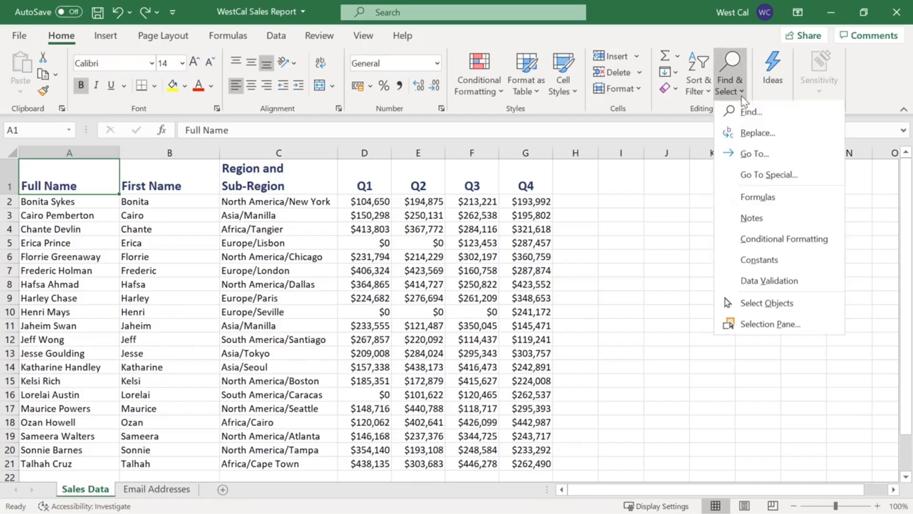
click(799, 156)
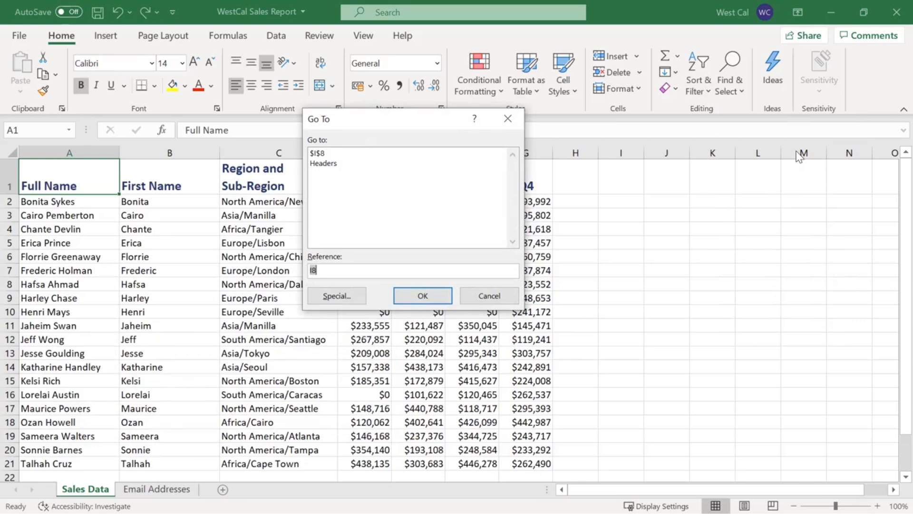
click(395, 167)
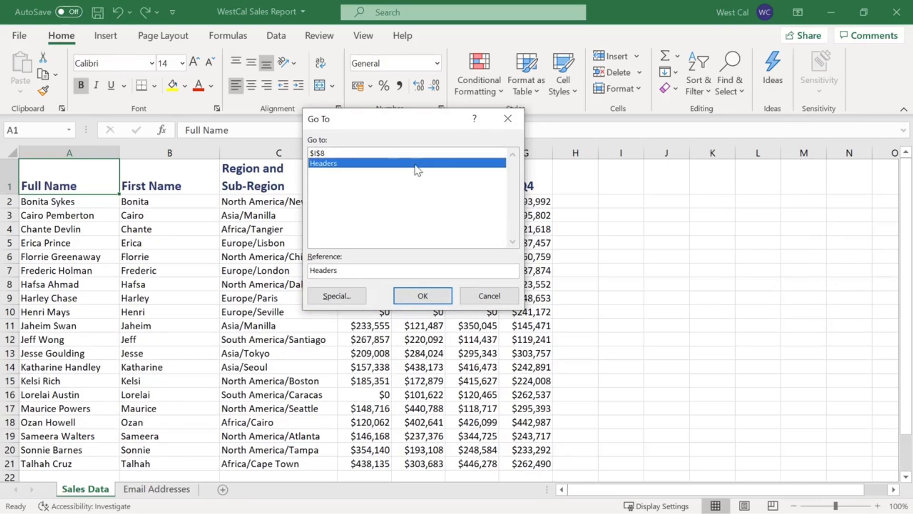
click(363, 298)
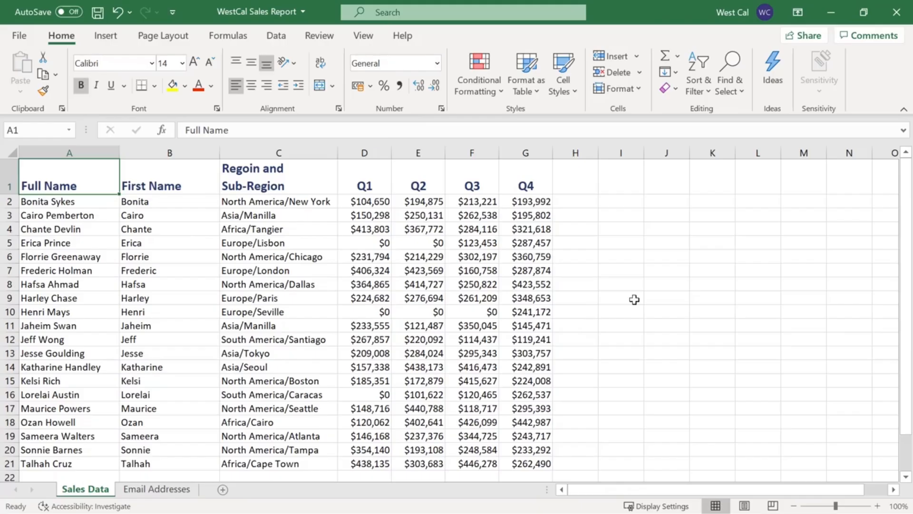
- Start a spelling check on Sales Data, examine the dictionary languages and proofing options, and cancel the check without changes
click(332, 42)
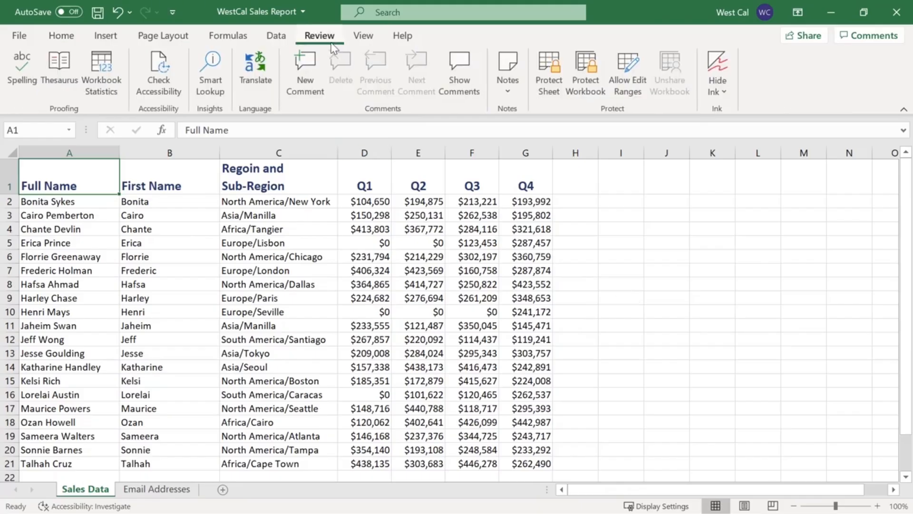
click(23, 94)
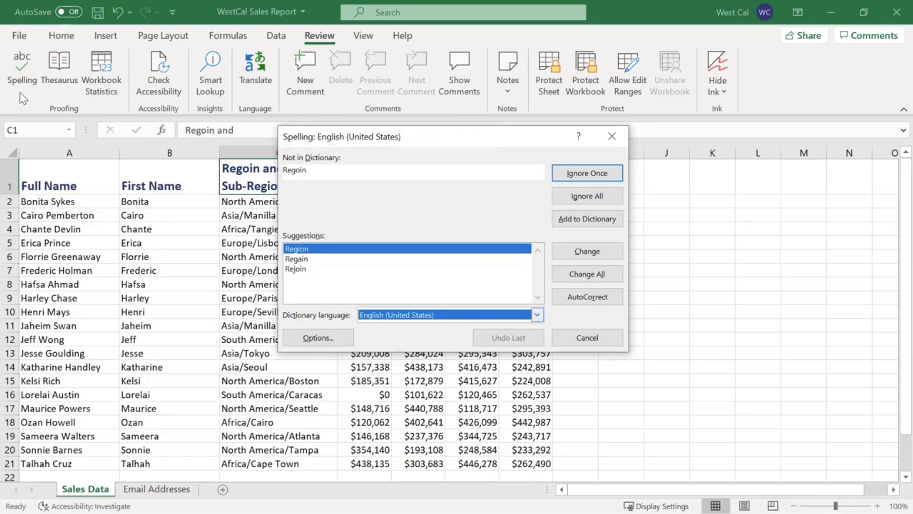
click(538, 314)
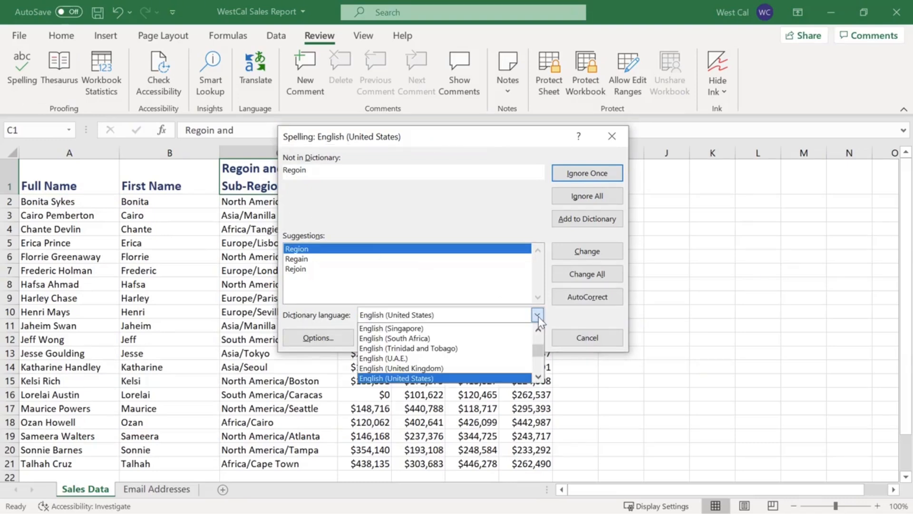
click(537, 315)
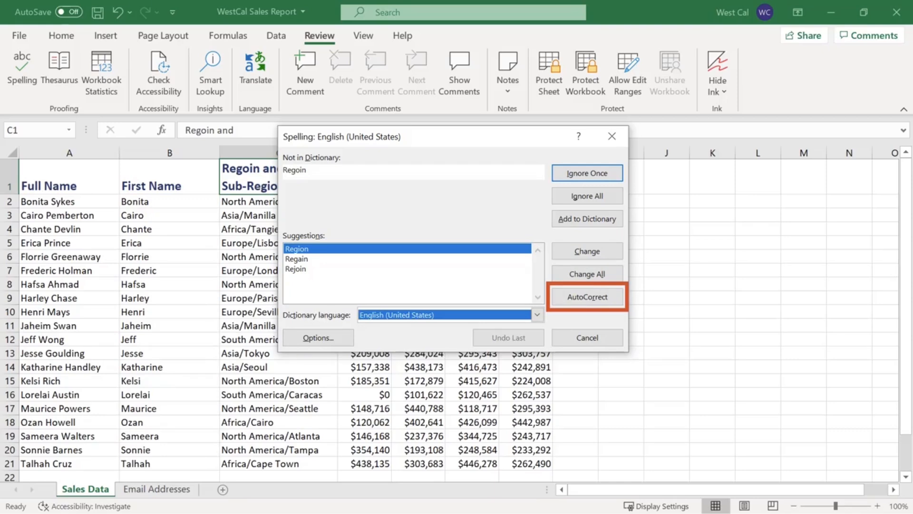
click(348, 337)
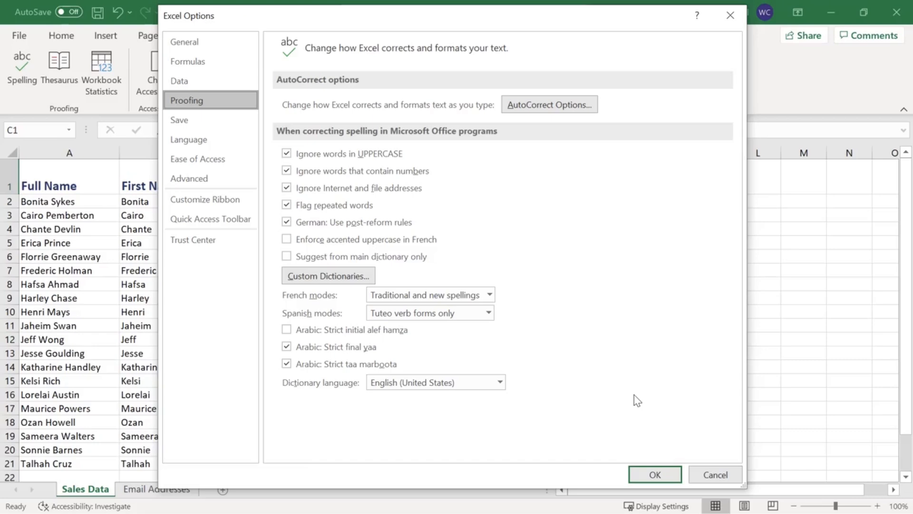
click(713, 474)
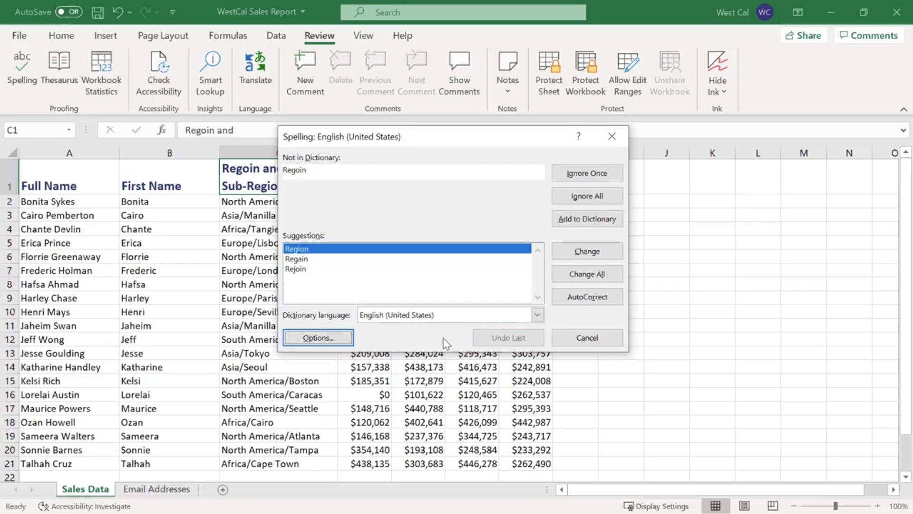
click(577, 339)
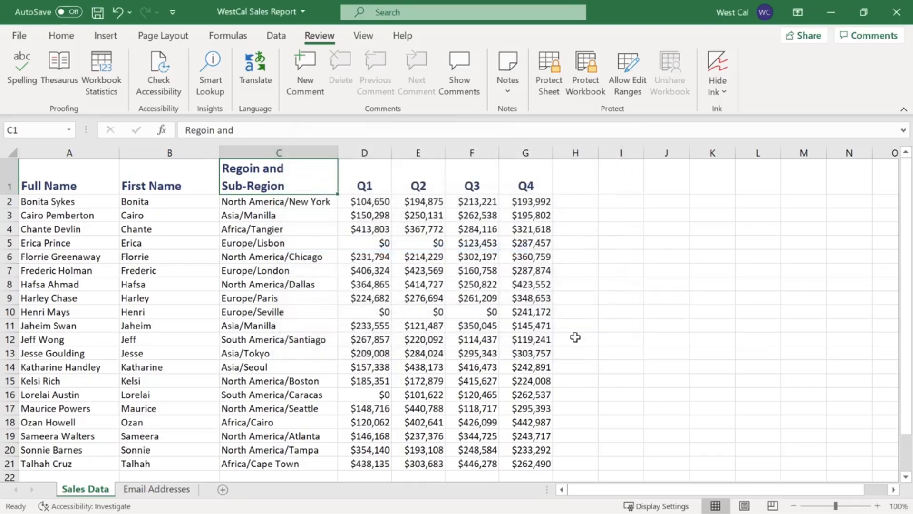
key(F7)
- Group the Email Addresses sheet with Sales Data, and ungroup the two sheets again
key(shift)
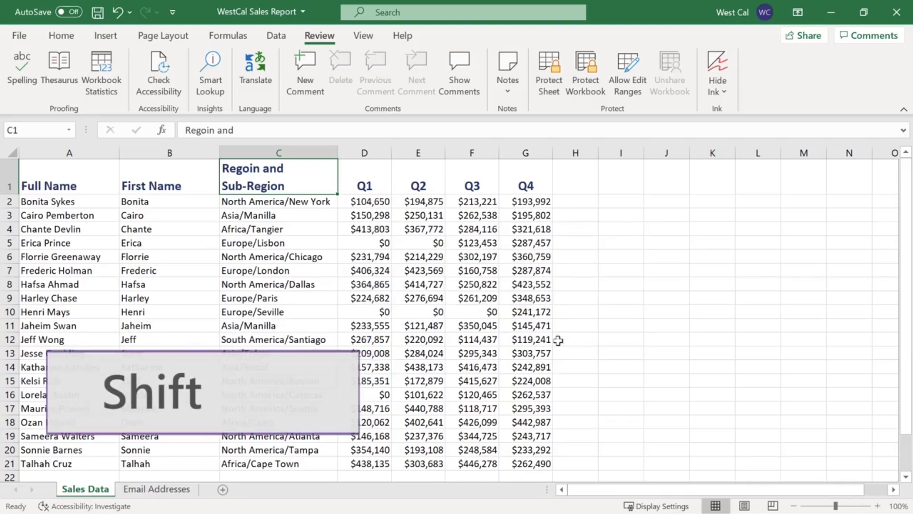
shift+click(166, 490)
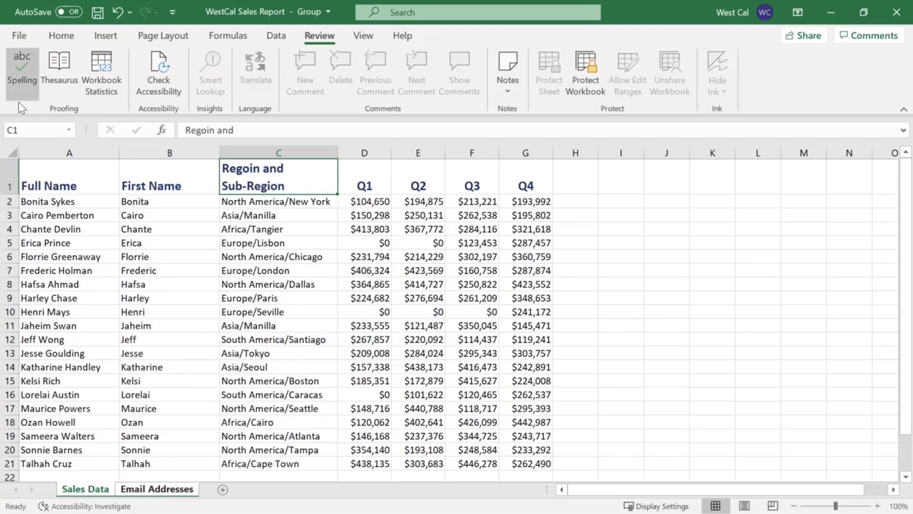
click(157, 490)
click(95, 491)
- Select all sheets and run the spelling check, changing "Regoin" to "Region" in the heading in cell C1, and end the check
right_click(98, 491)
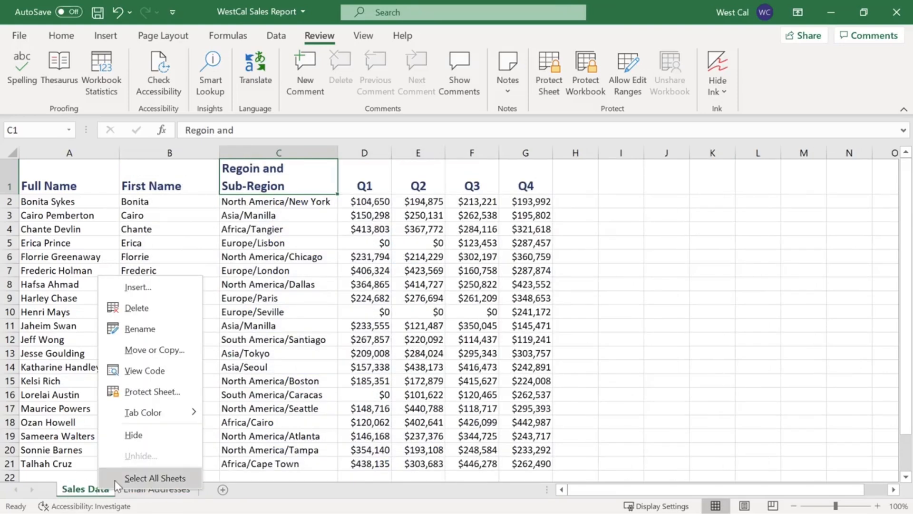
click(117, 481)
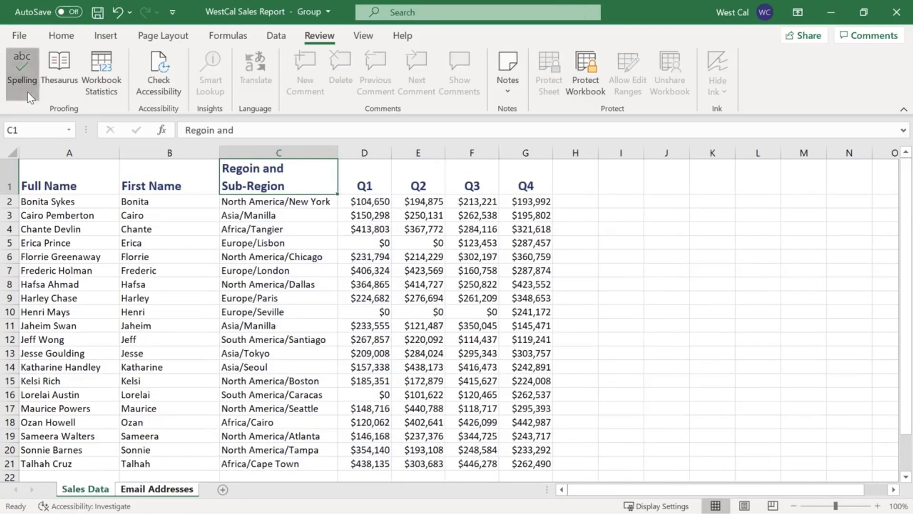
click(22, 66)
click(625, 242)
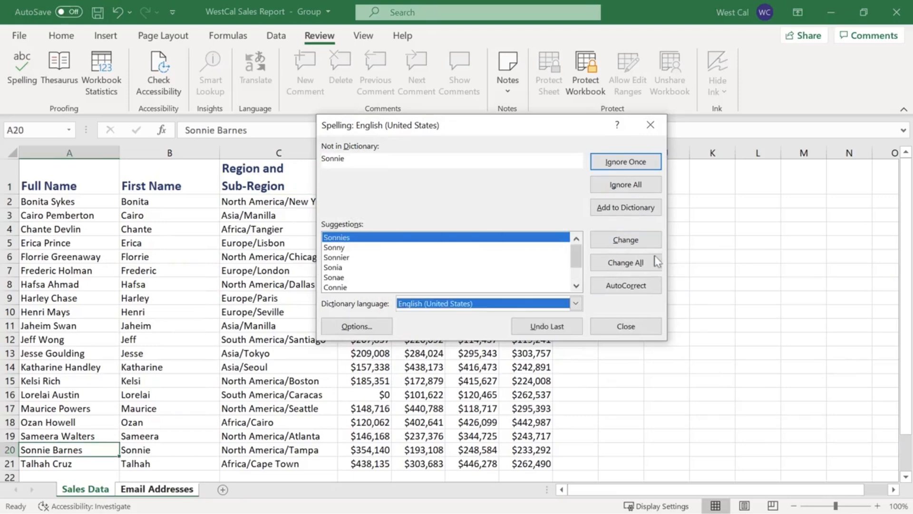
click(634, 328)
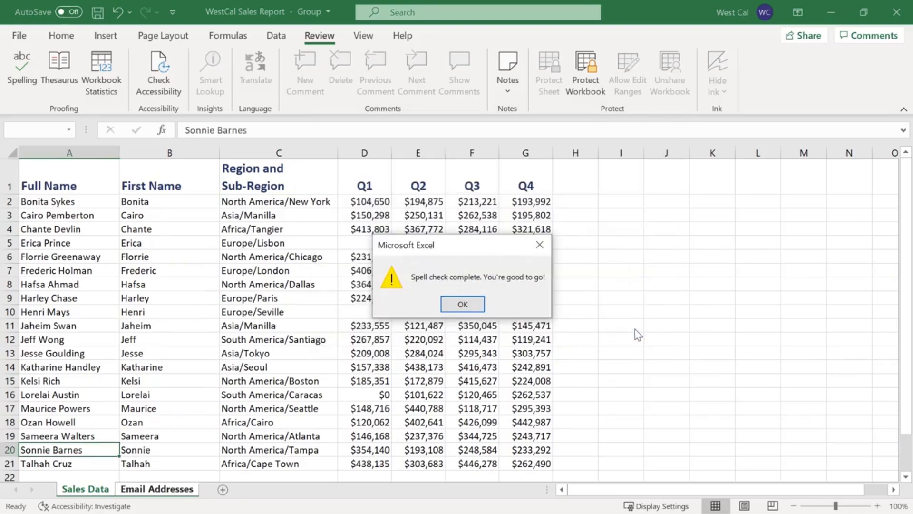
click(463, 304)
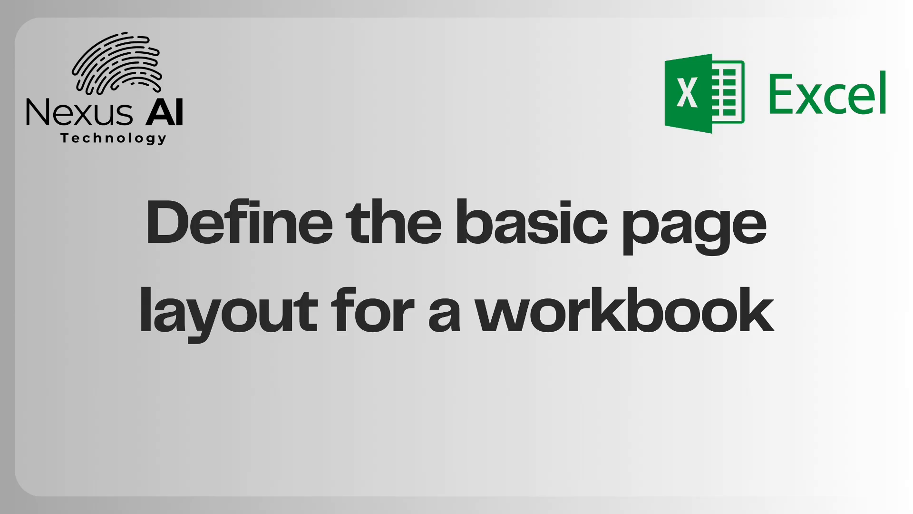
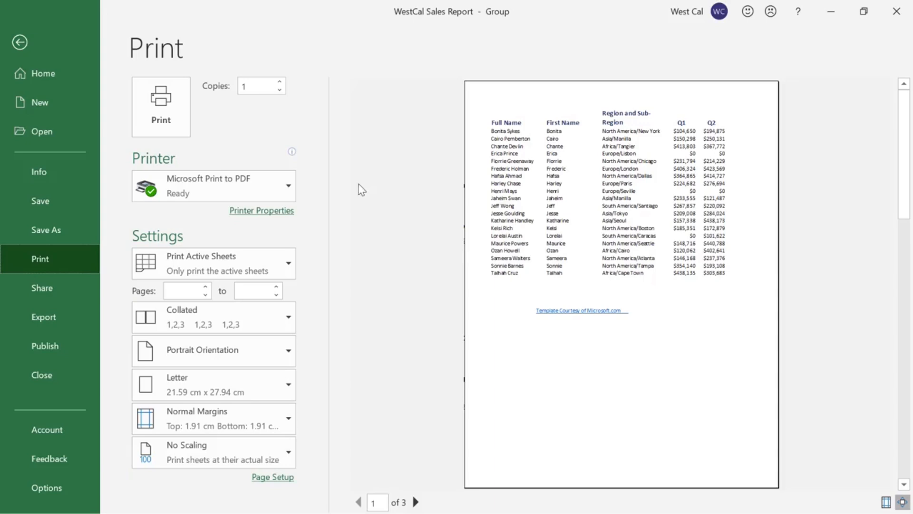
- Examine the choices for what to print, keeping Print Active Sheets, and open Page Setup from the print settings
click(289, 266)
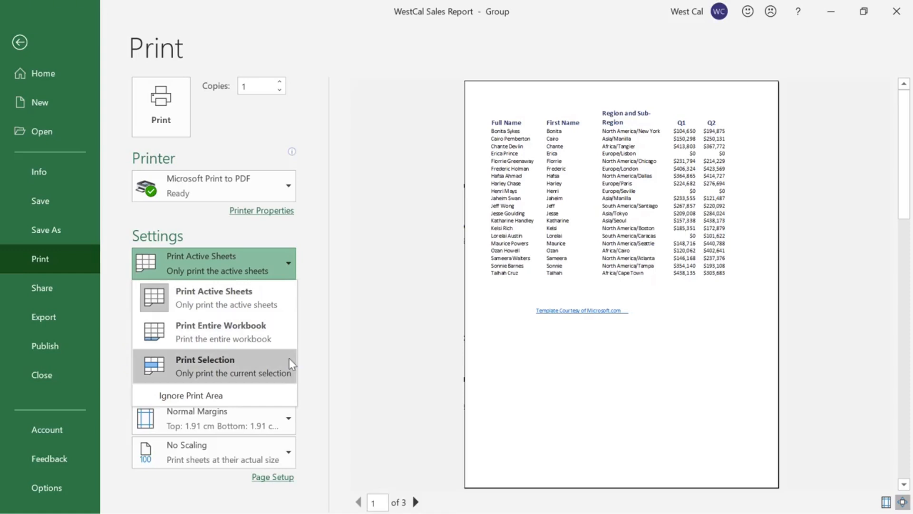
click(304, 273)
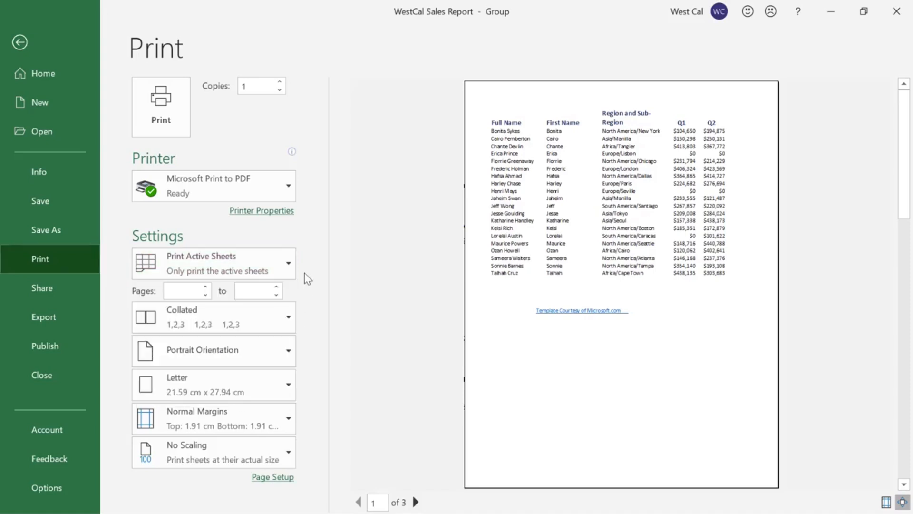
click(272, 479)
click(272, 478)
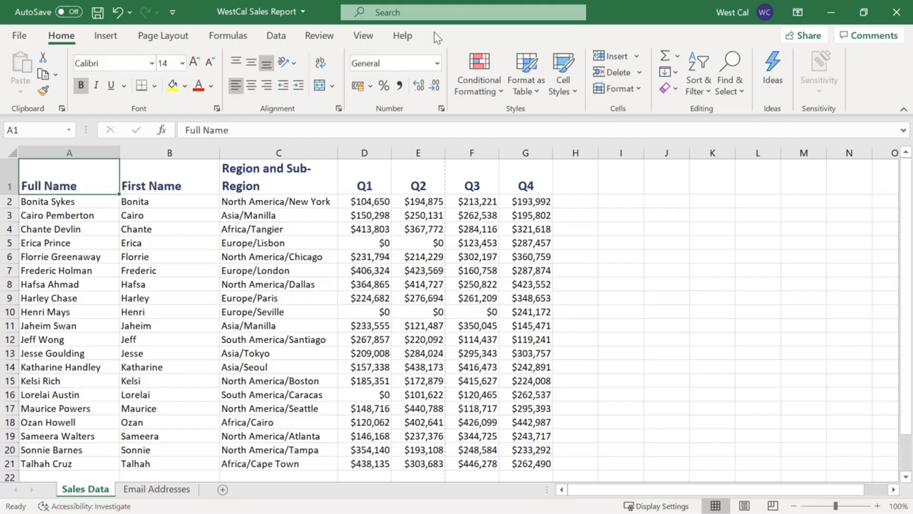
- View the Sales Data sheet in Page Layout view and Page Break Preview, and return to Normal view
click(364, 42)
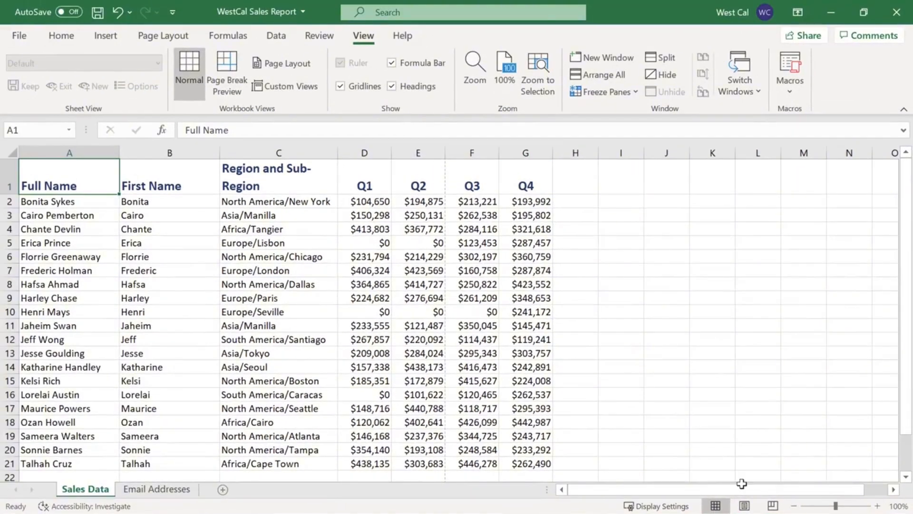
click(745, 506)
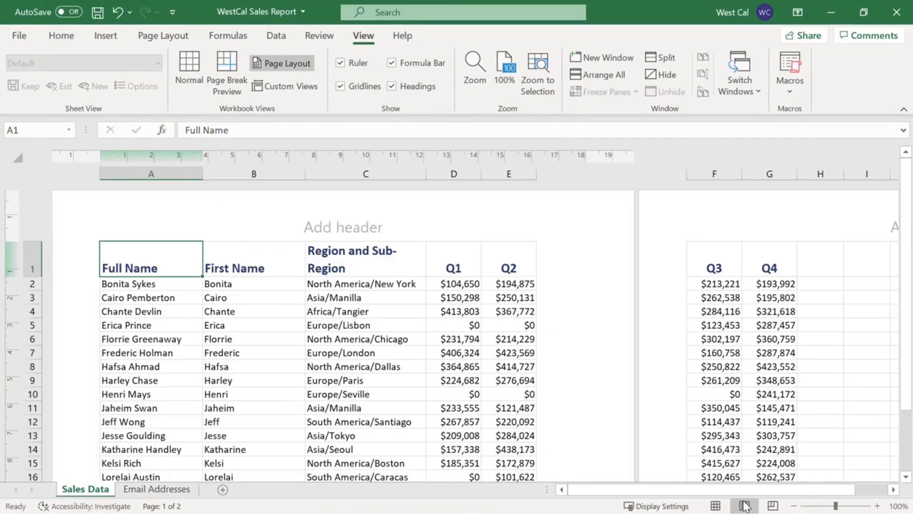
click(773, 506)
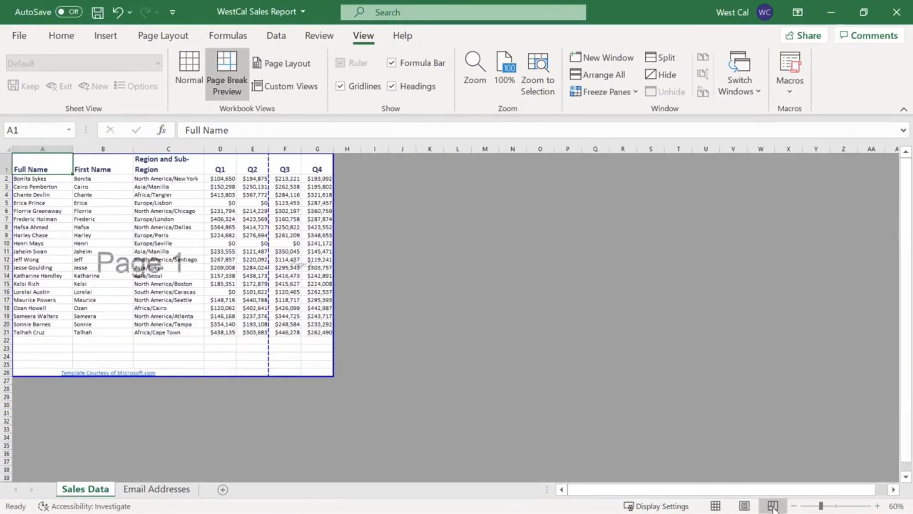
click(716, 506)
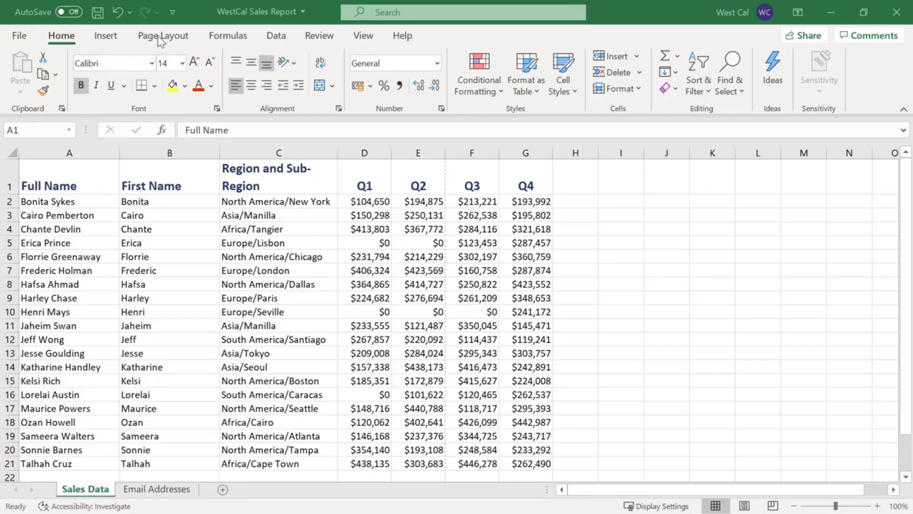
- Set the sheet's page header to "WestCal Sales Report" and its footer to "Page 1" in Page Setup
click(155, 47)
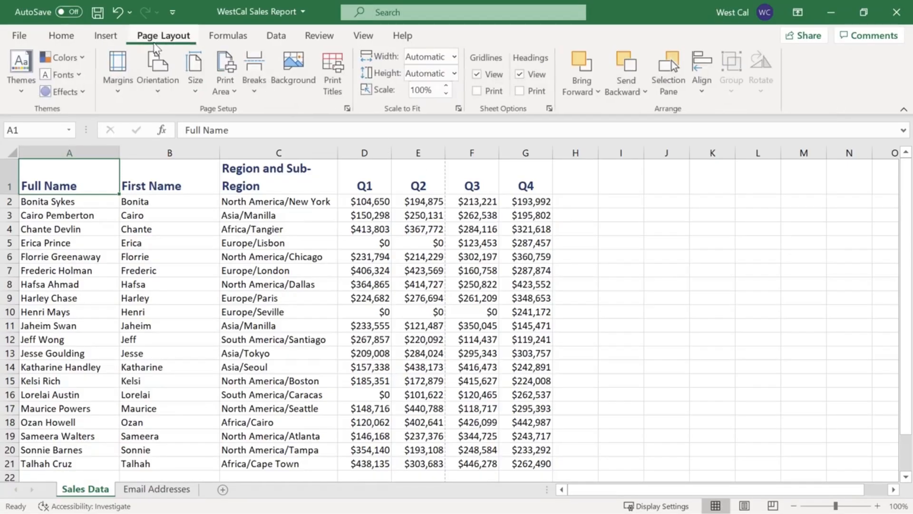
click(348, 109)
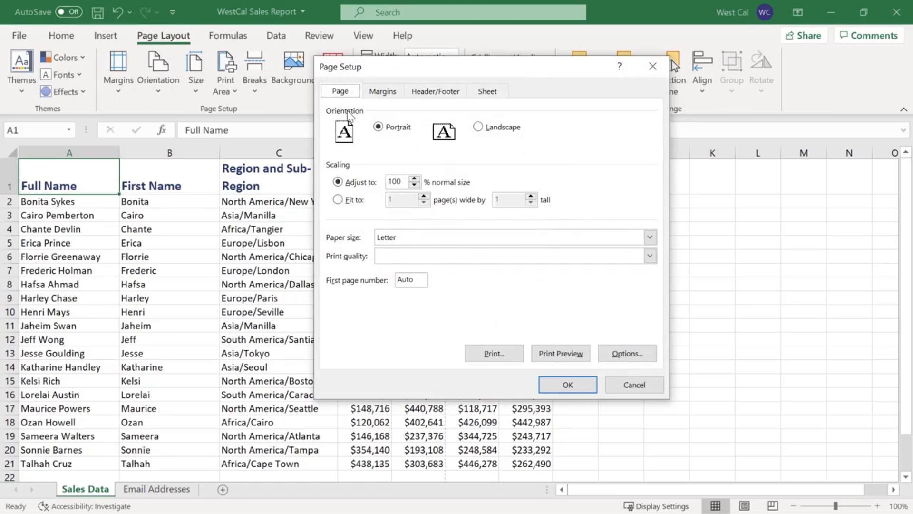
click(454, 98)
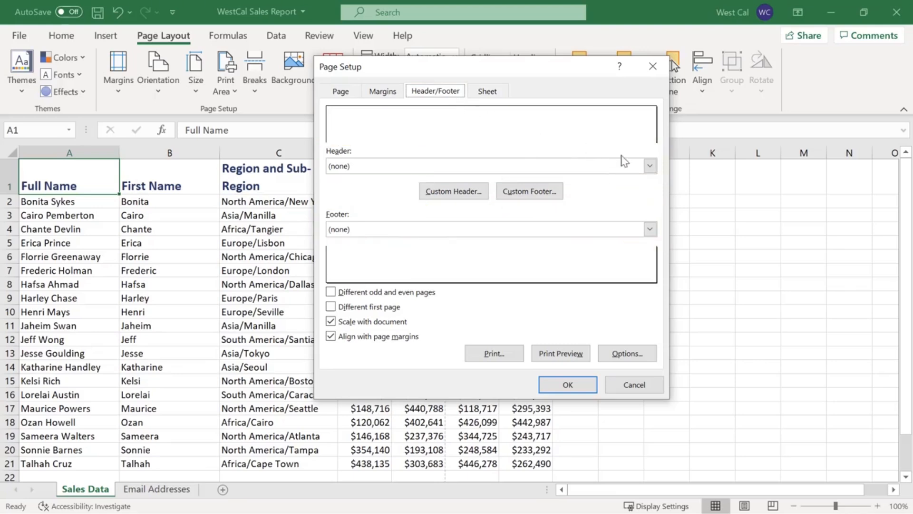
click(650, 165)
click(557, 231)
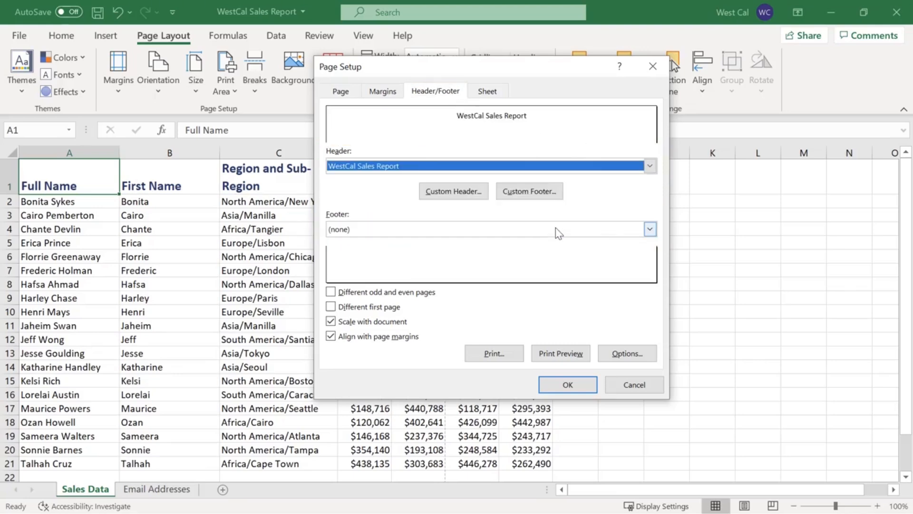
click(649, 229)
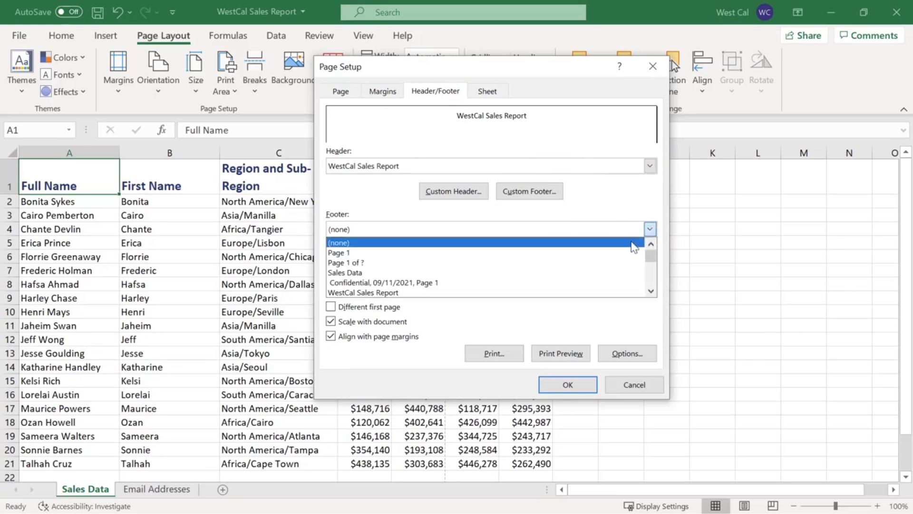
click(626, 253)
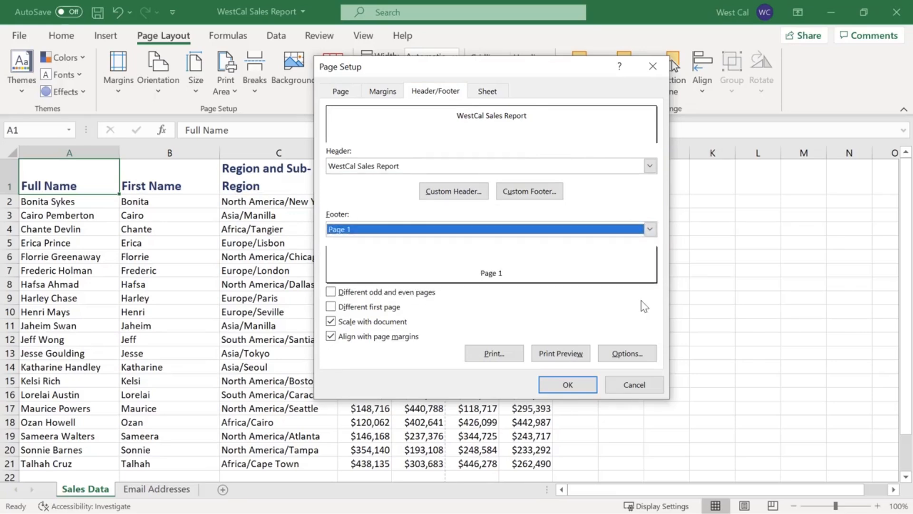
click(567, 385)
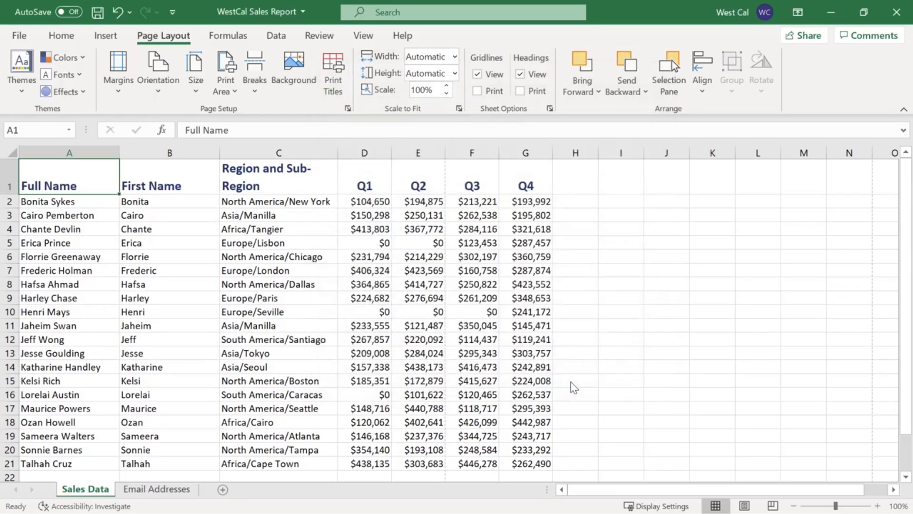
- Open the custom header editor from the header and footer settings in Page Setup
click(347, 108)
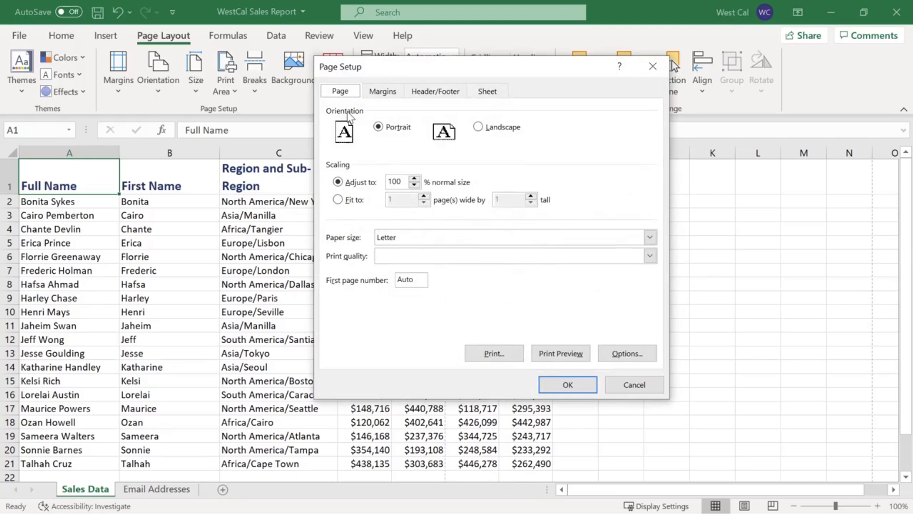
click(433, 91)
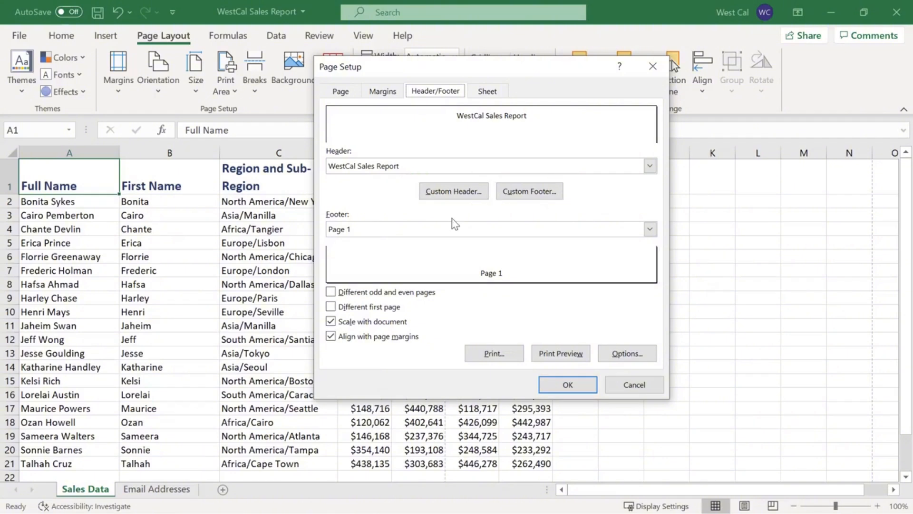
click(460, 198)
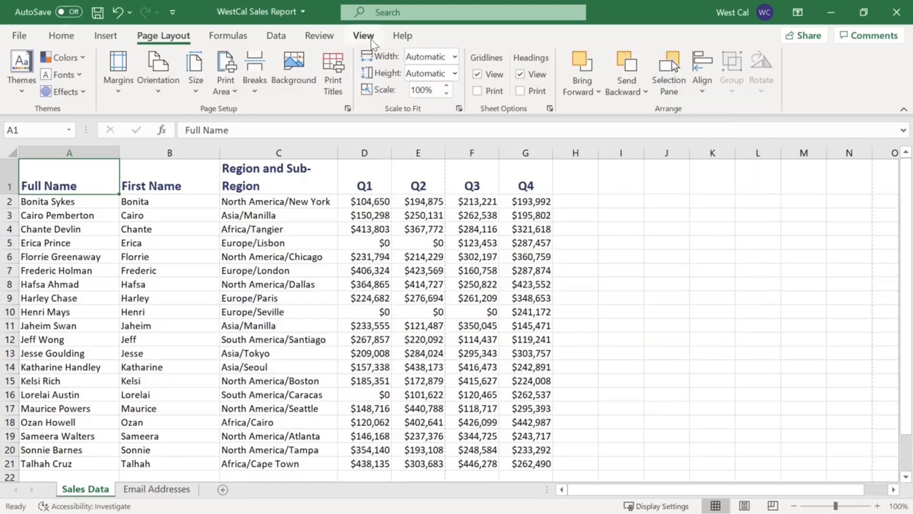
- Check the header on the Sales Data sheet in Page Layout view and return to Normal view
click(371, 40)
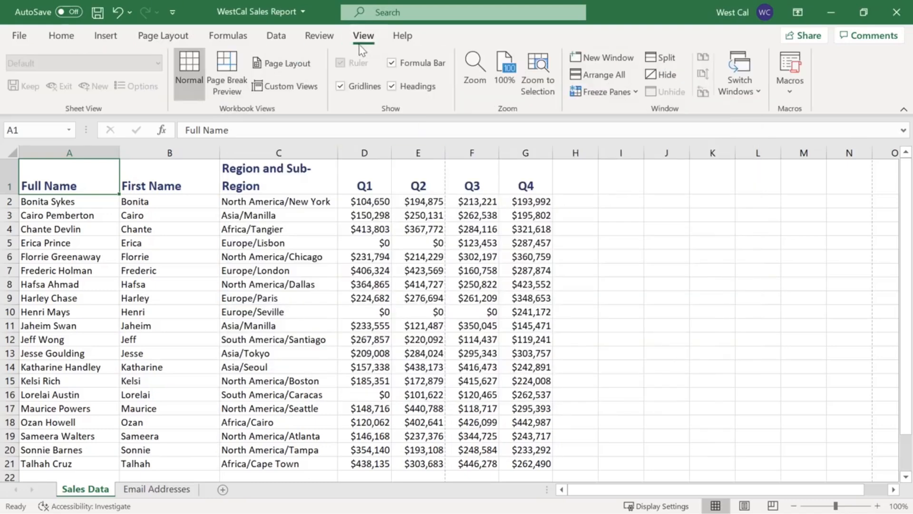
click(307, 66)
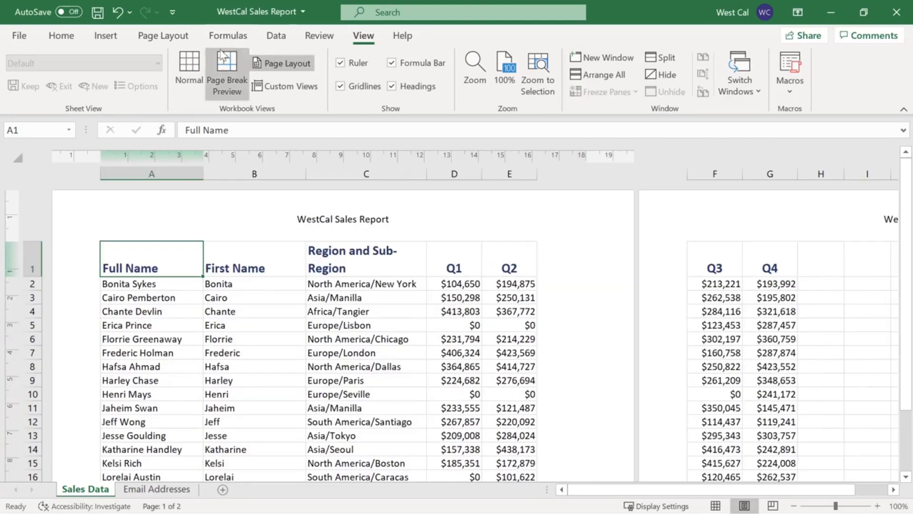
click(199, 54)
- Review the preset margins and the custom header and footer margins in Page Setup, keeping the existing settings
click(180, 41)
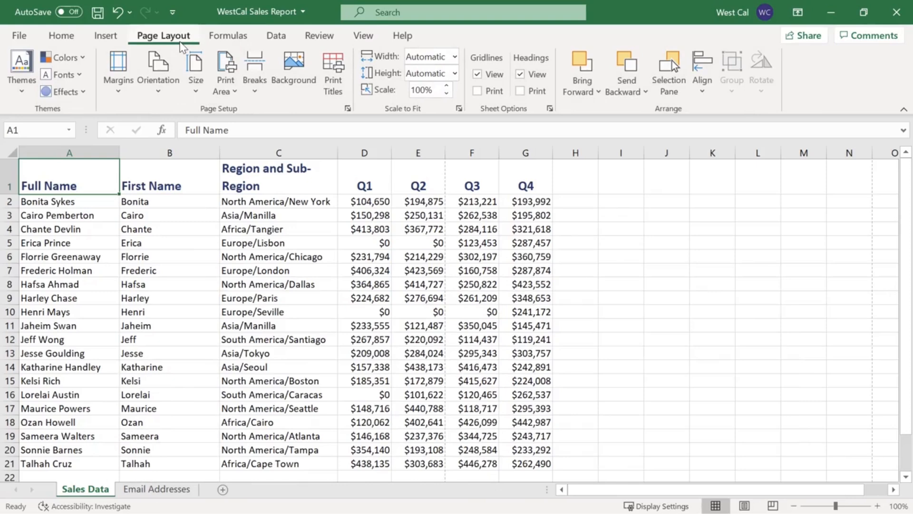
click(119, 93)
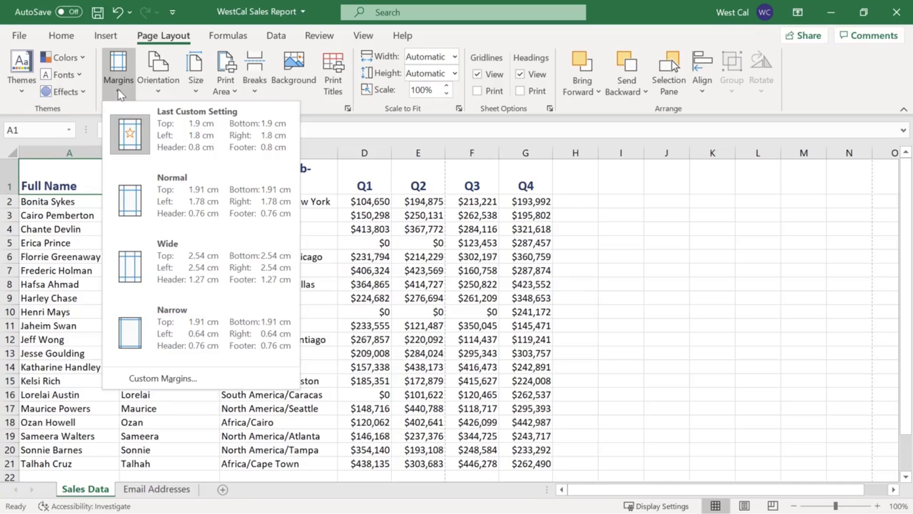
click(122, 378)
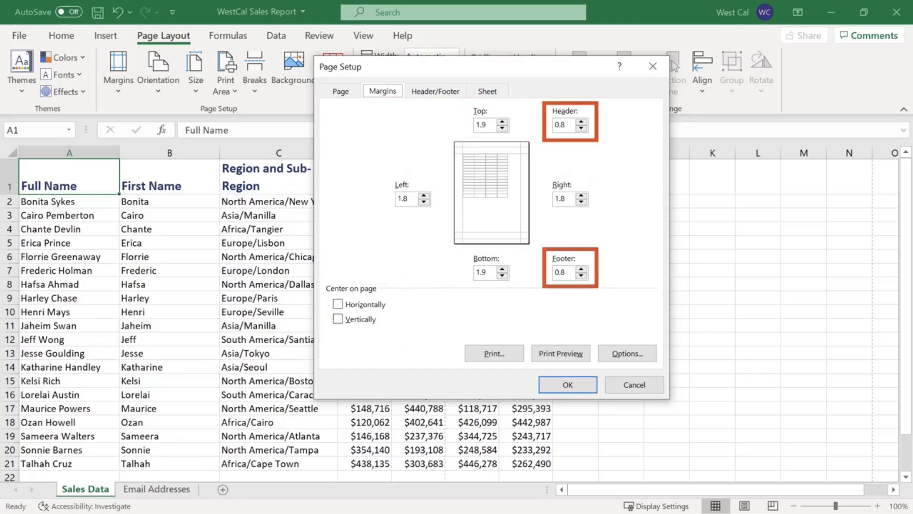
click(558, 387)
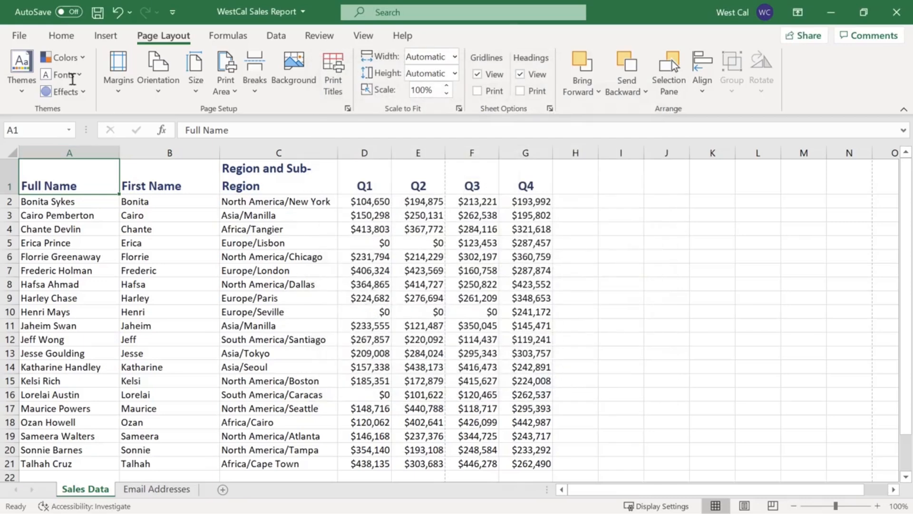
- Examine the print preview and the page orientation options in the print settings and Page Setup, keeping Portrait, and return to the sheet
click(19, 36)
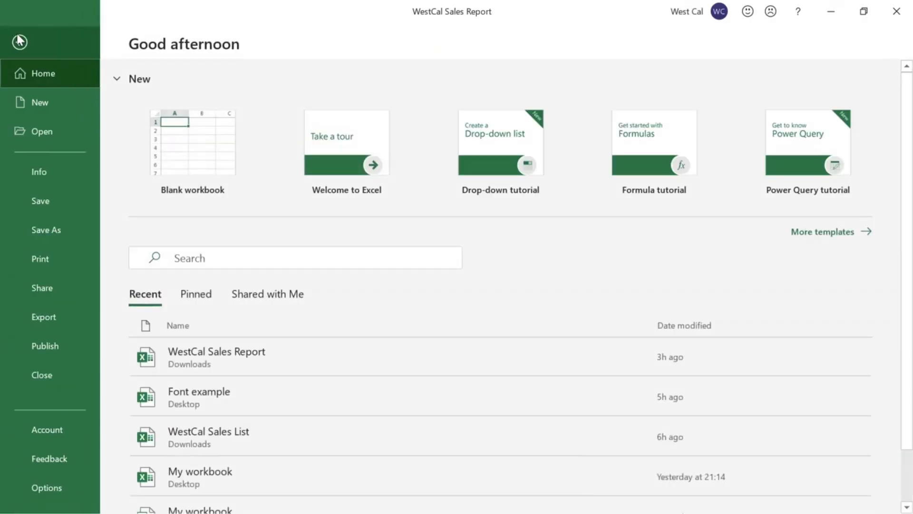
click(63, 262)
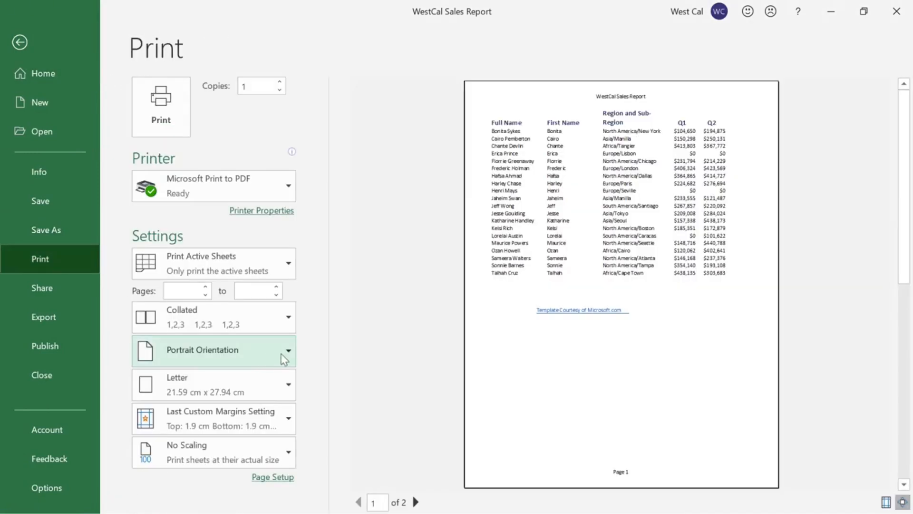
click(287, 353)
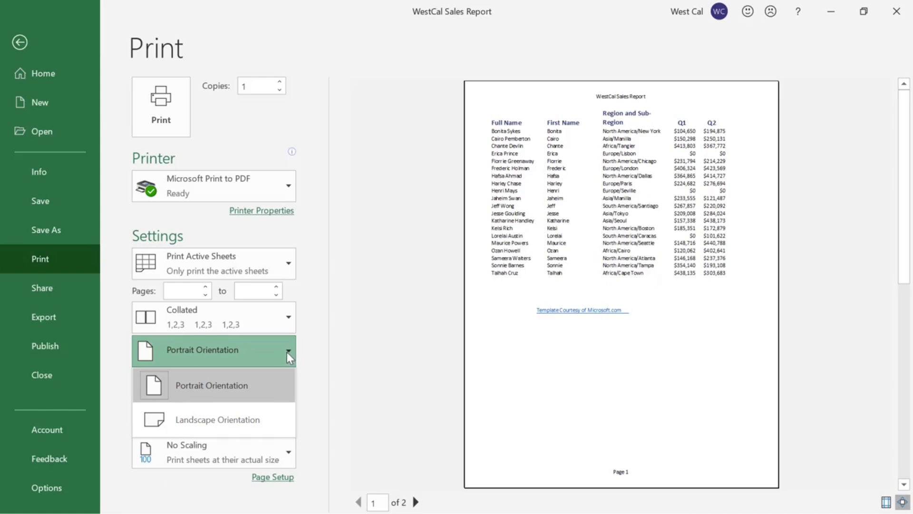
click(306, 353)
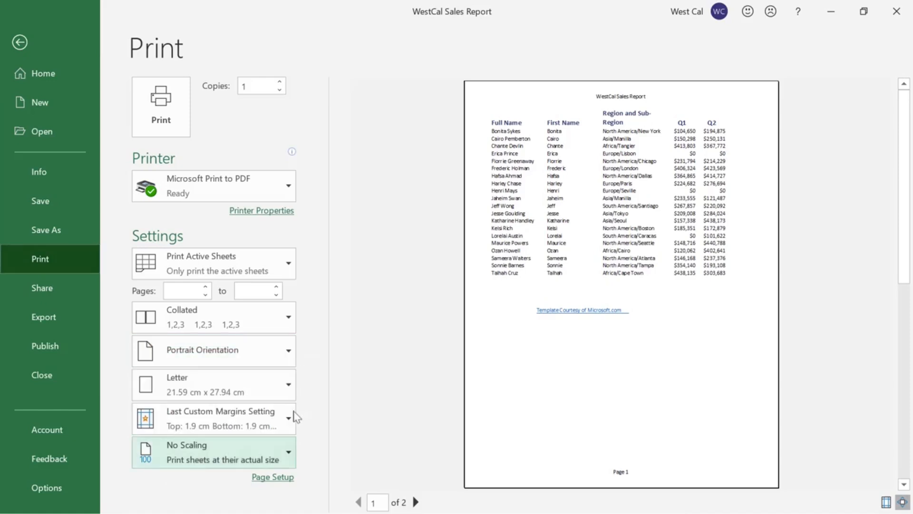
click(285, 477)
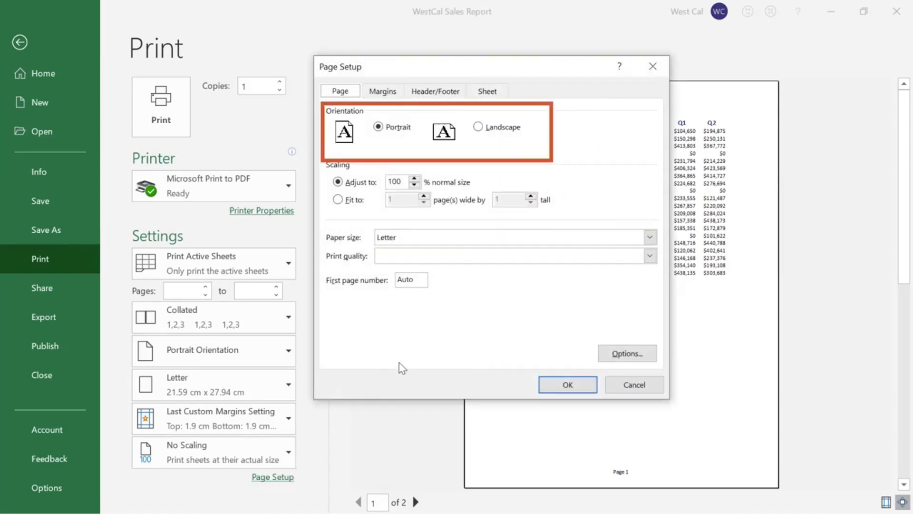
click(545, 383)
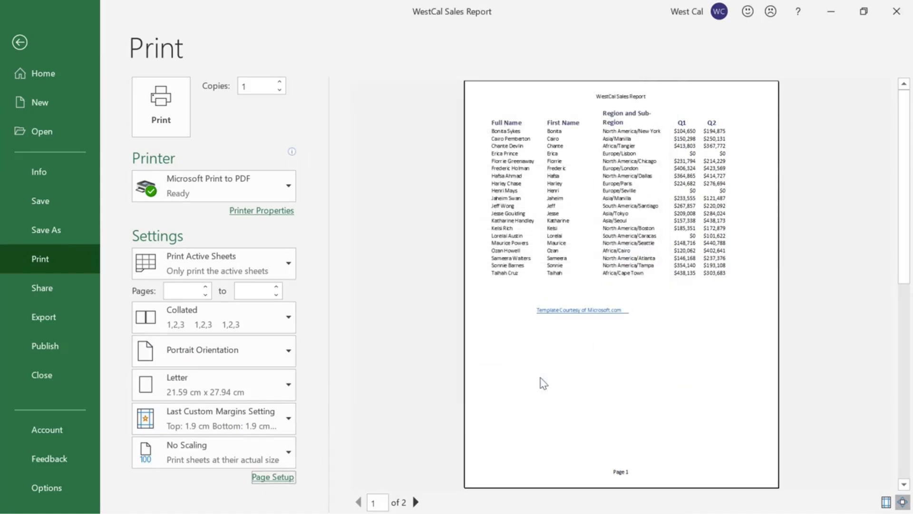
click(19, 42)
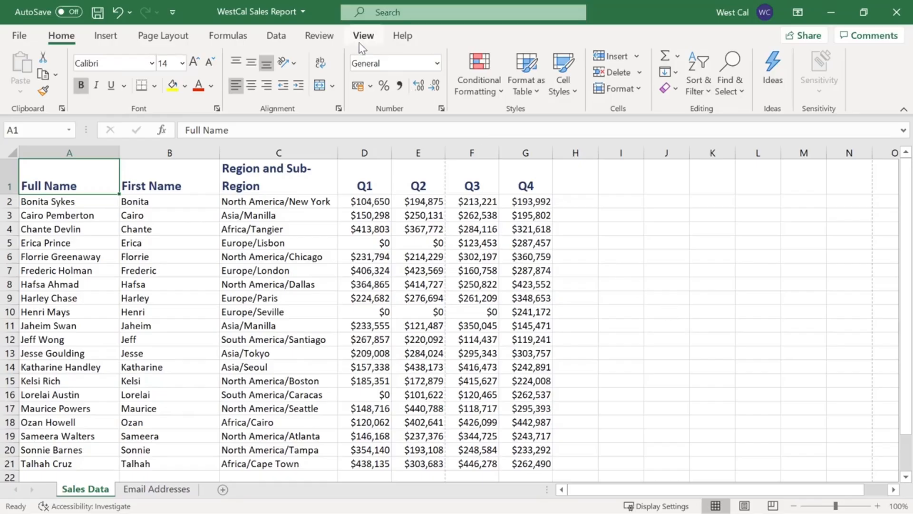
- Review the magnification options keeping 100%, zoom the sheet out to 63%, and zoom back in to 99%
click(363, 36)
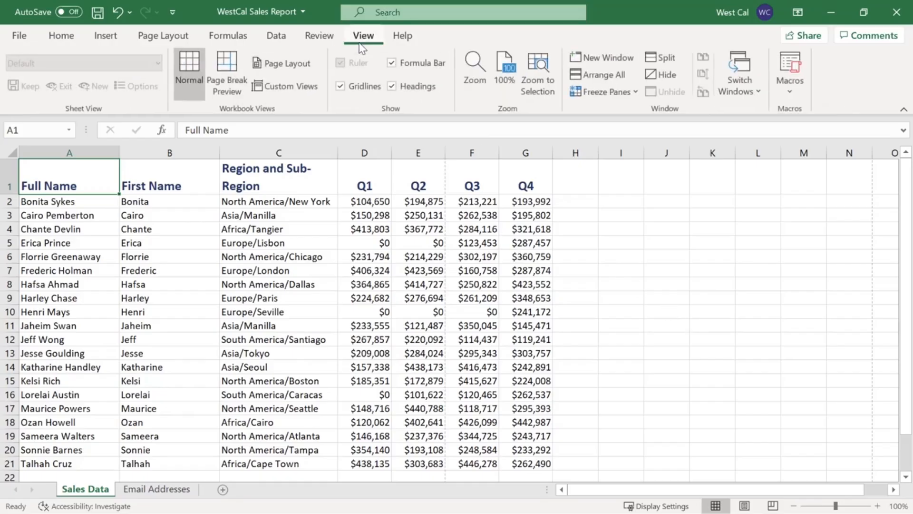
click(484, 72)
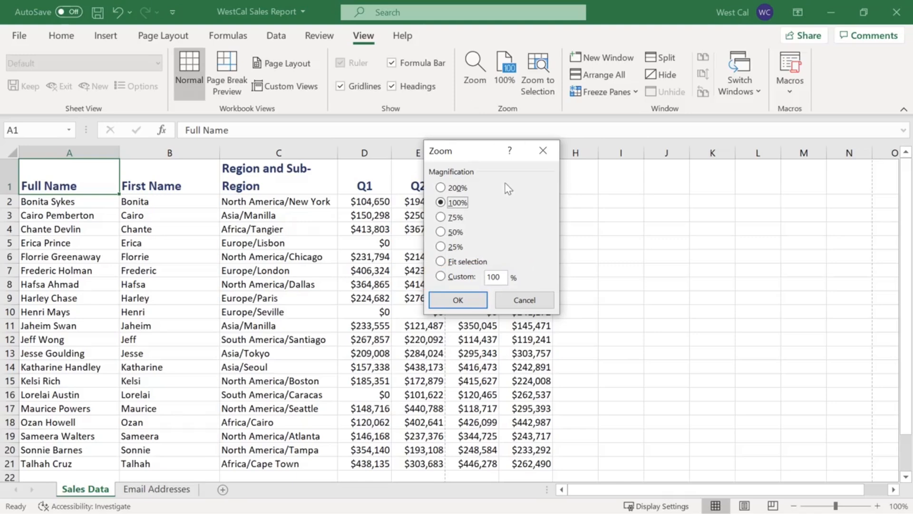
click(475, 298)
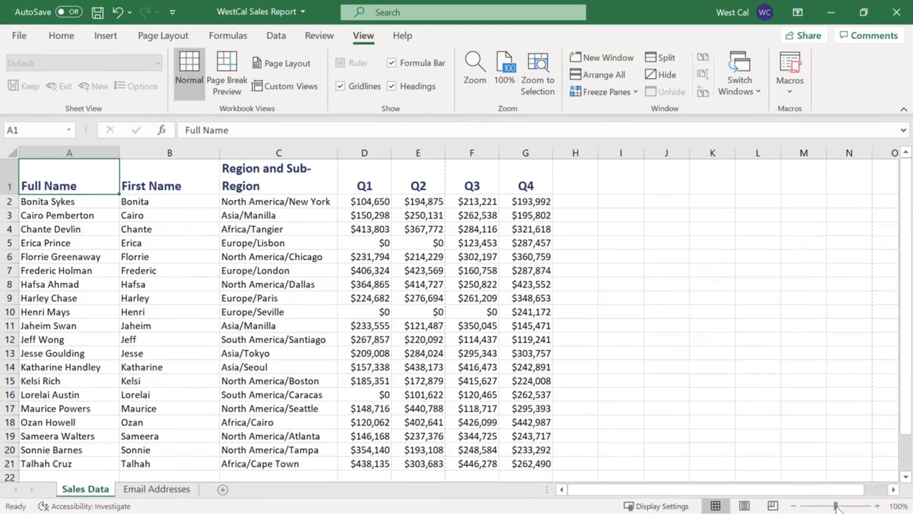
mouse_move(836, 506)
mouse_down()
mouse_move(853, 506)
mouse_move(822, 506)
mouse_up()
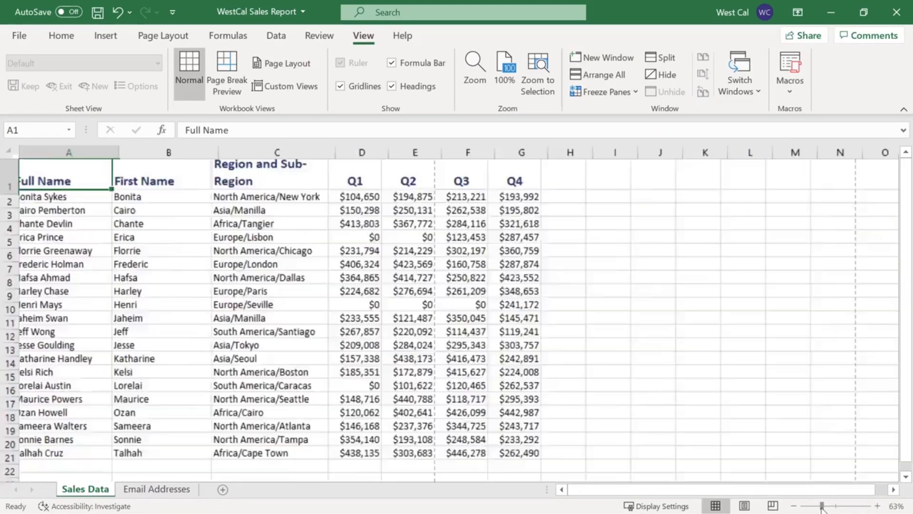
click(836, 506)
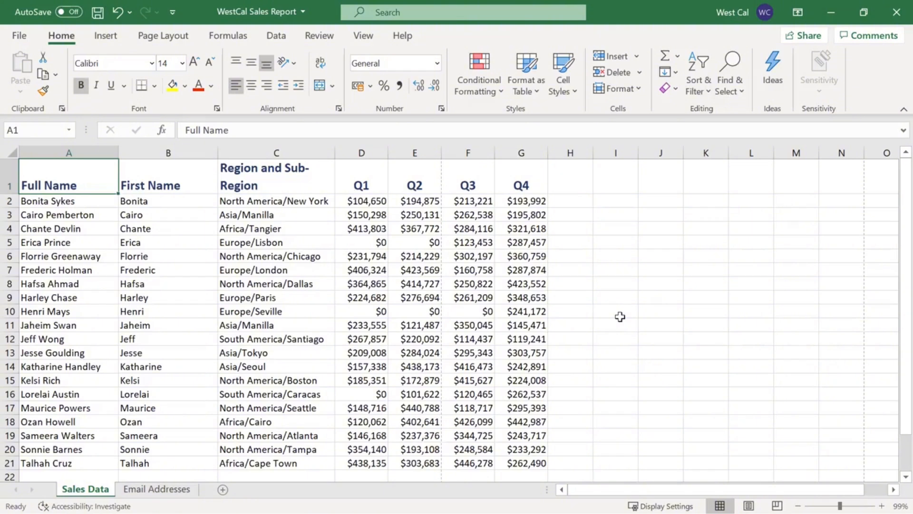
- Insert a page break at cell C11 of the Sales Data sheet
click(291, 327)
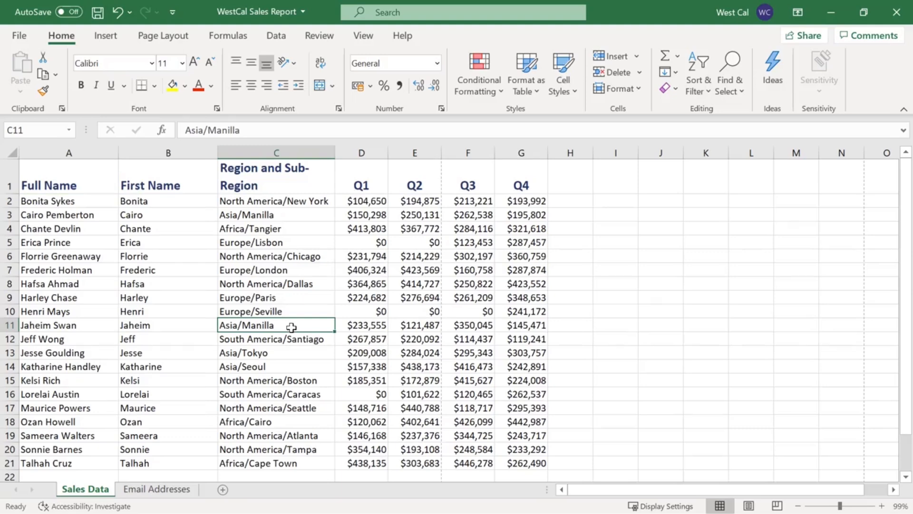
click(163, 36)
click(256, 93)
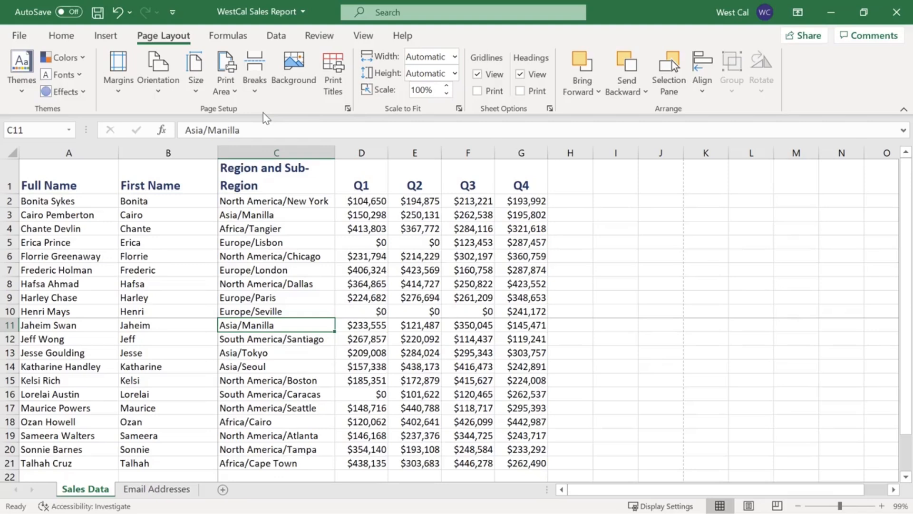
- Remove the page break at cell C11 and reset all page breaks on the Sales Data sheet
click(255, 93)
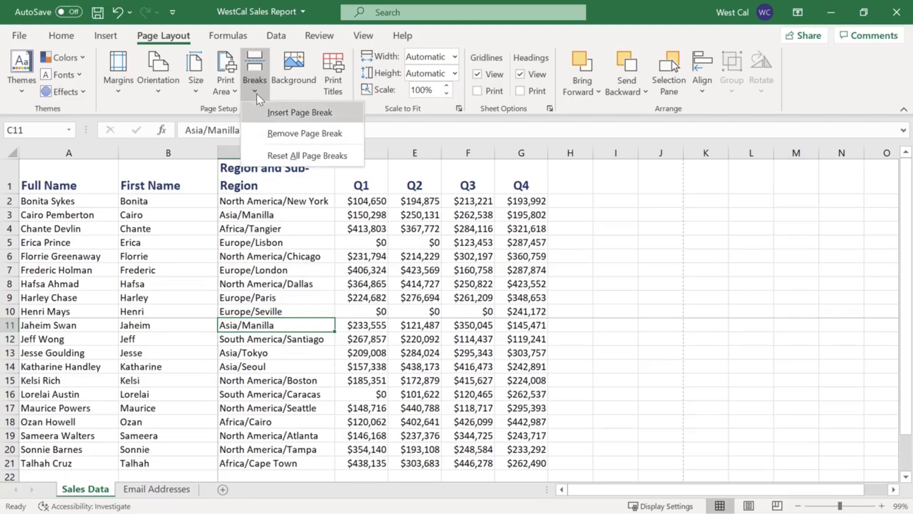
click(264, 134)
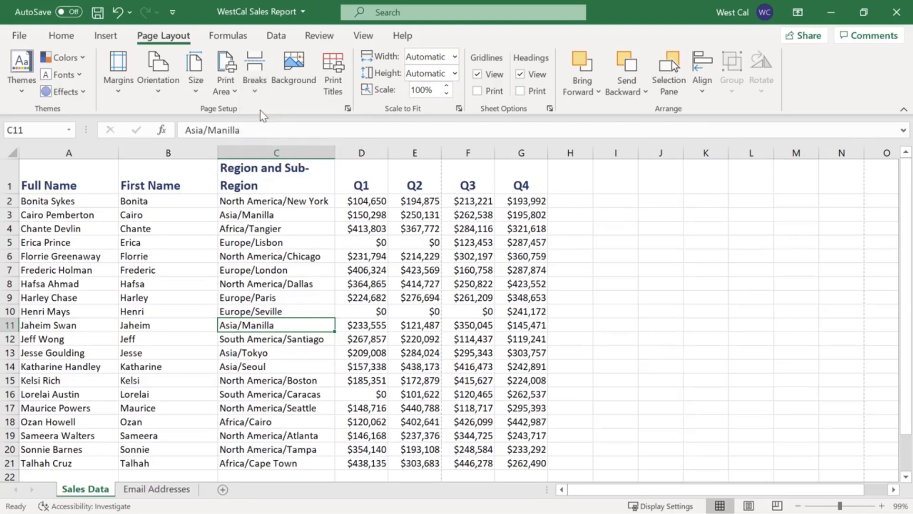
click(258, 96)
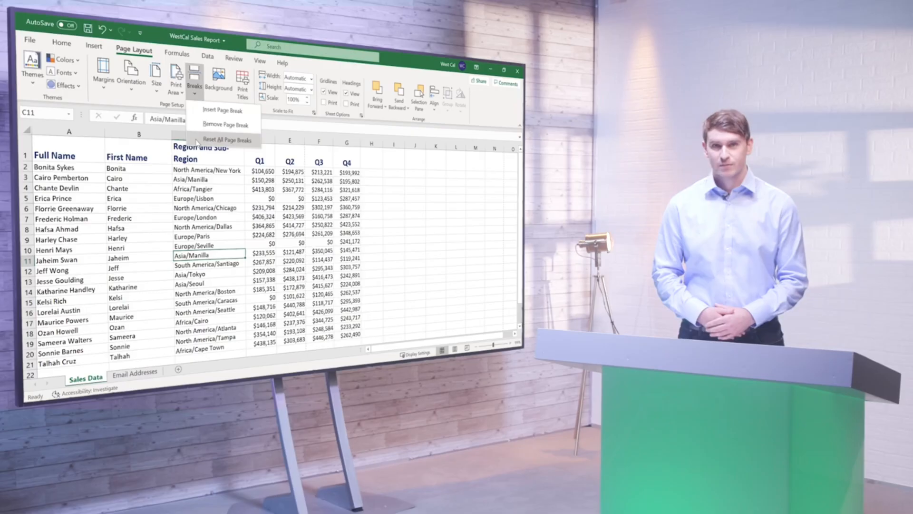
click(258, 161)
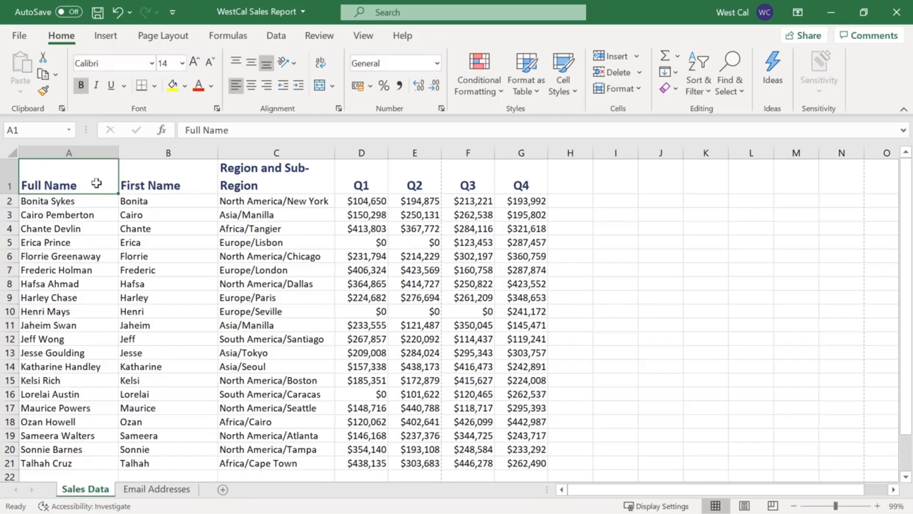
- Set the range A1:G9 of the Sales Data sheet as the print area
shift+click(523, 297)
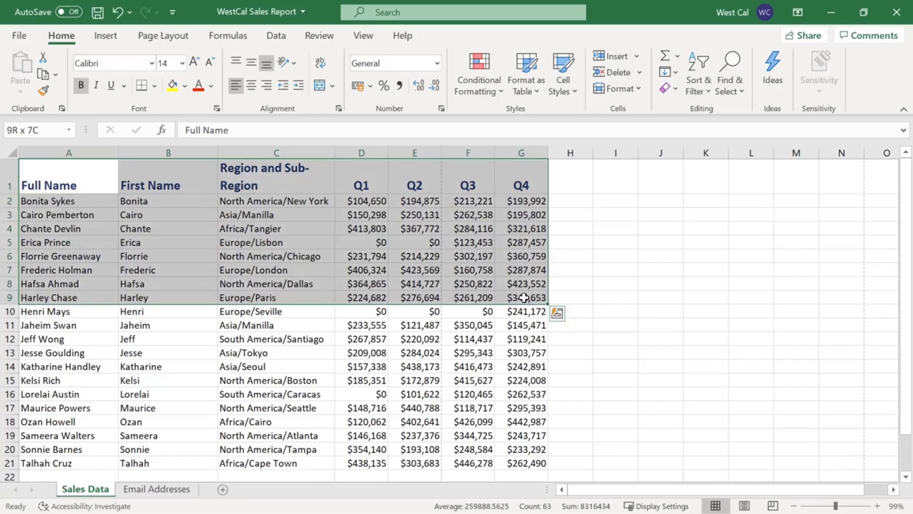
click(171, 39)
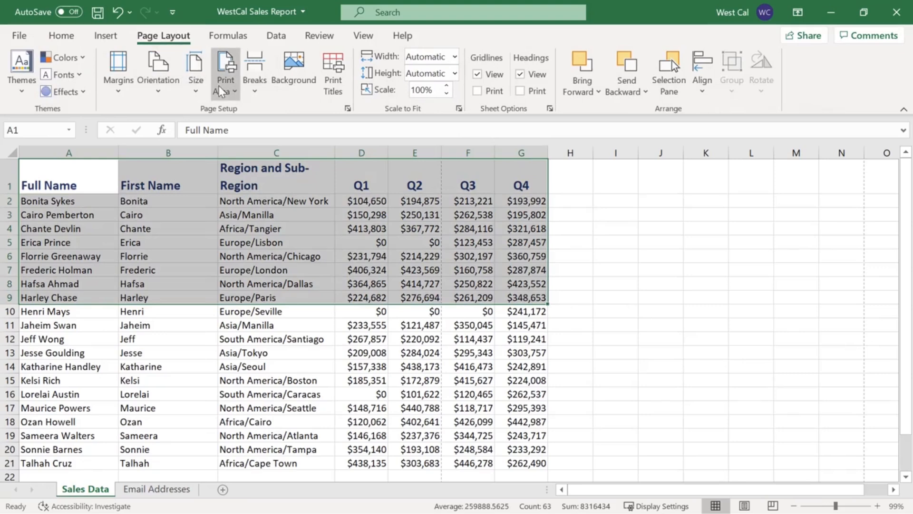
click(235, 92)
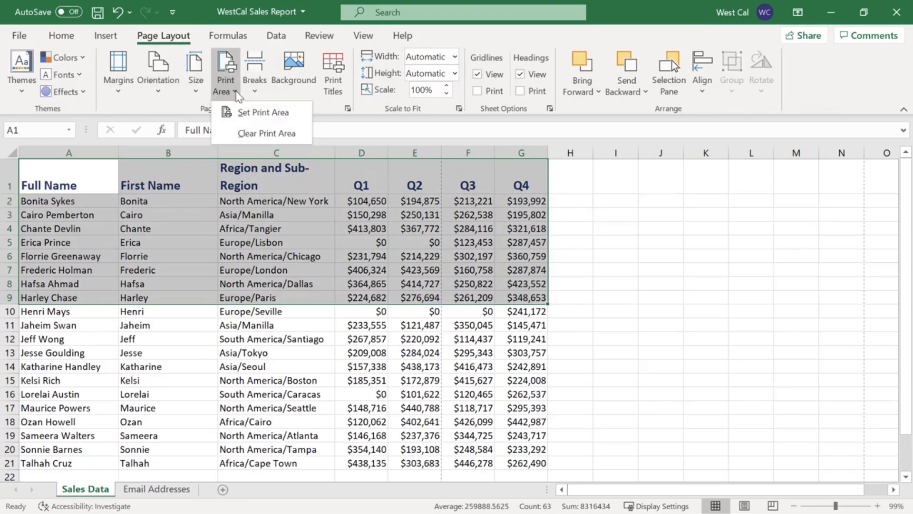
click(244, 118)
click(609, 213)
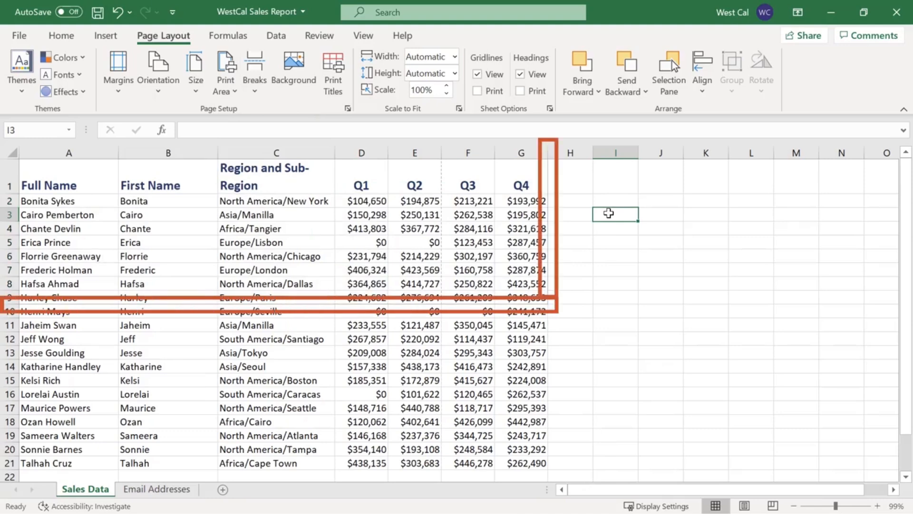
- Clear the print area covering A1:G9 on the Sales Data sheet
click(538, 297)
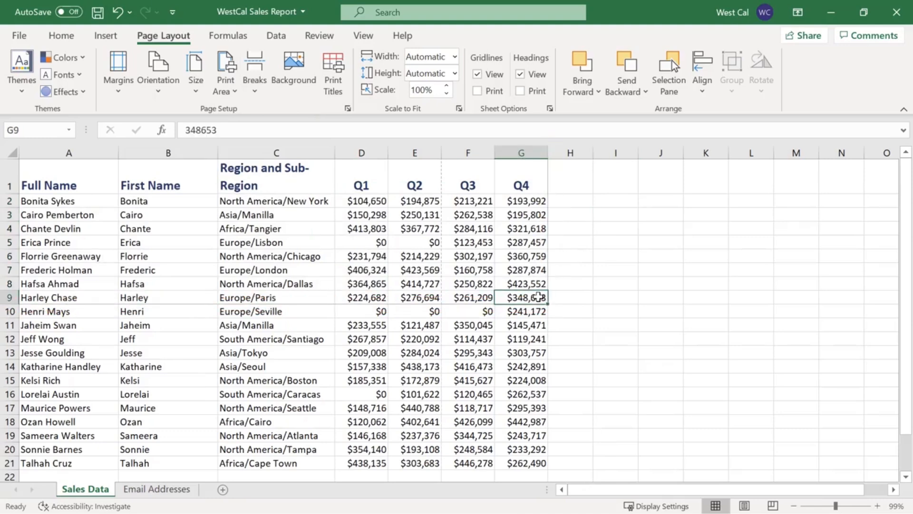
shift+click(103, 172)
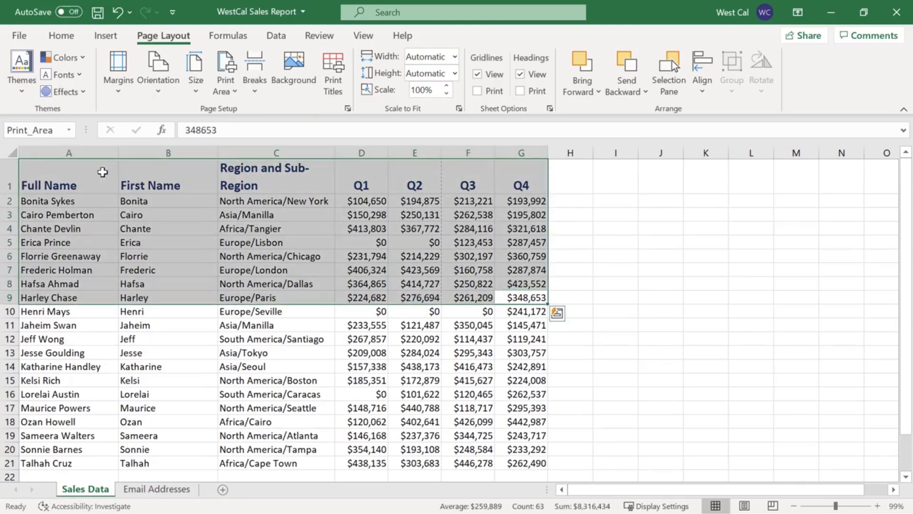
click(236, 91)
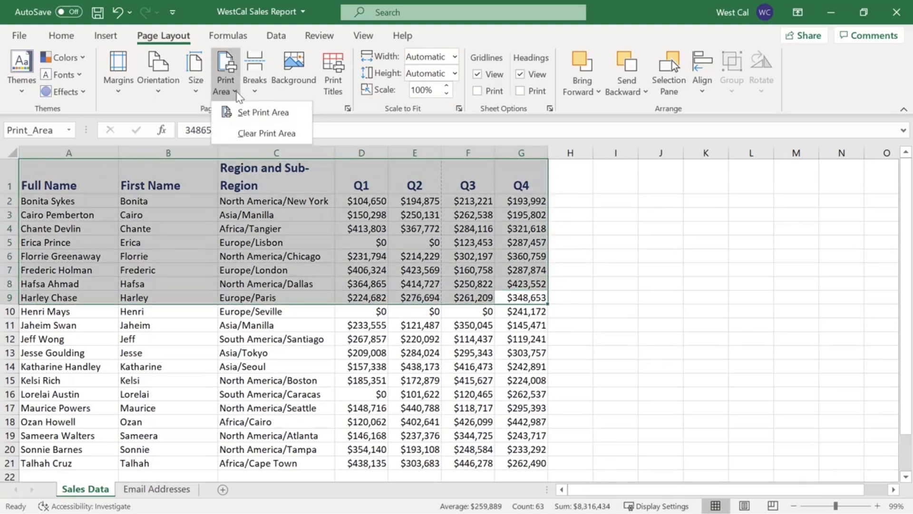
click(246, 135)
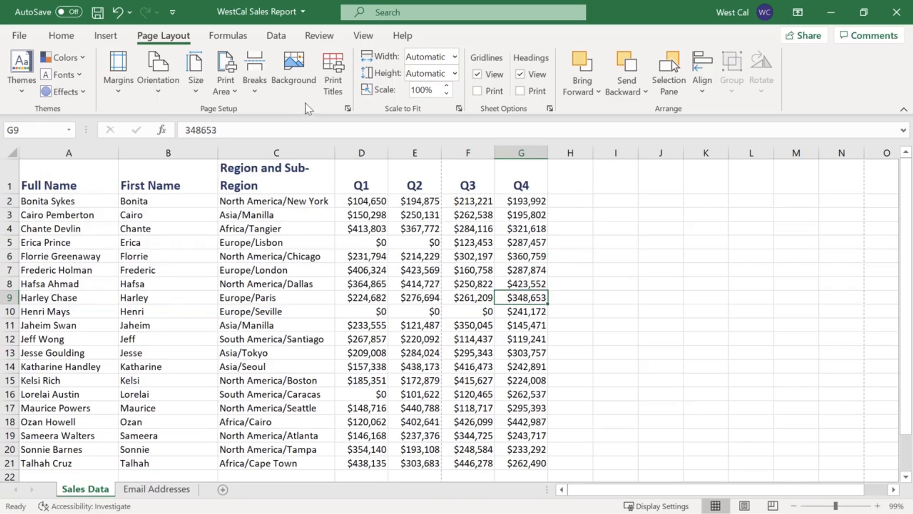
- Review the print titles and other sheet printing options in Page Setup, keeping the existing settings
click(333, 88)
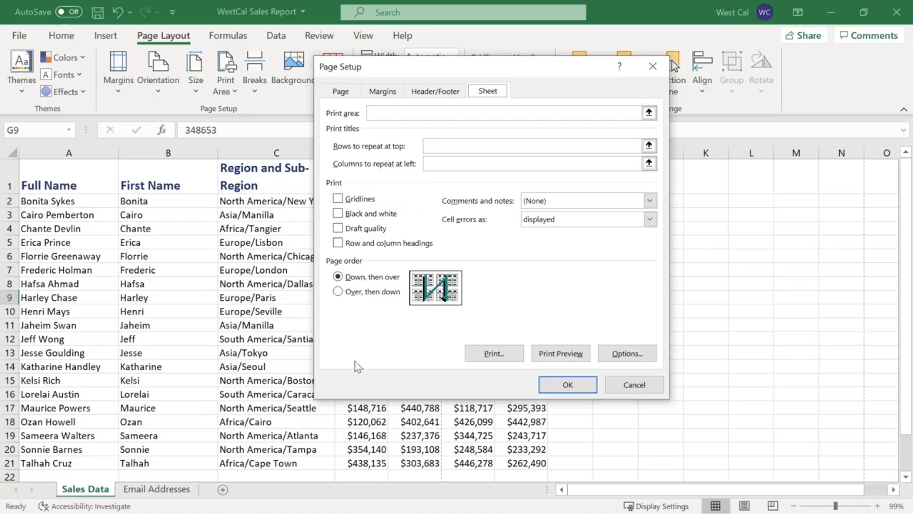
click(550, 387)
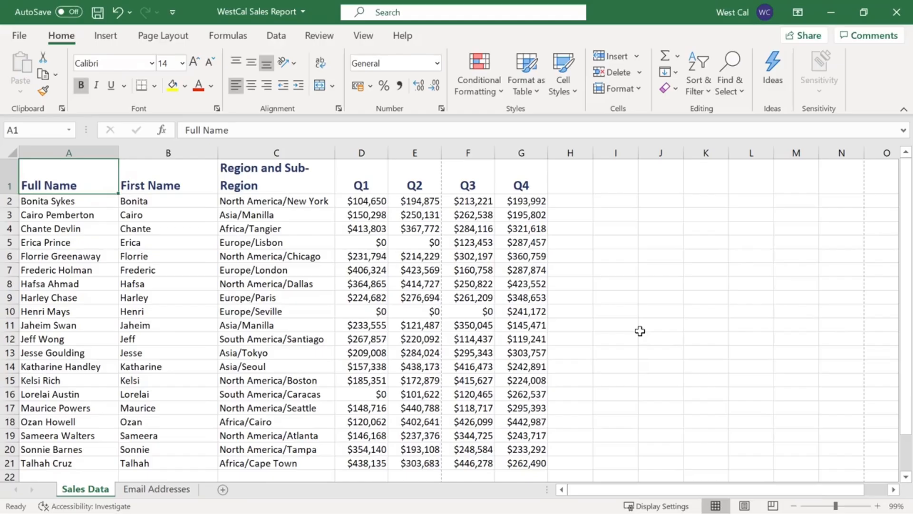
- Examine the page-count options for scaling the printout's width and height, keeping both on Automatic
click(174, 41)
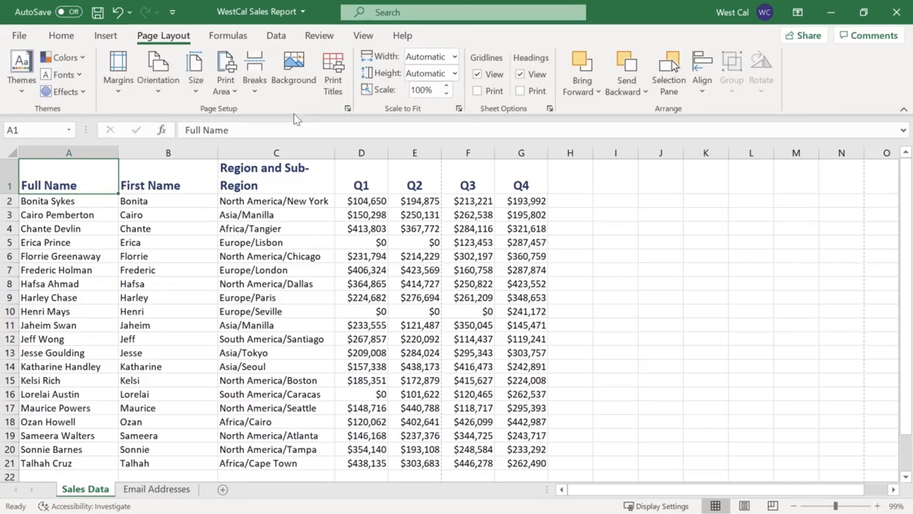
click(455, 57)
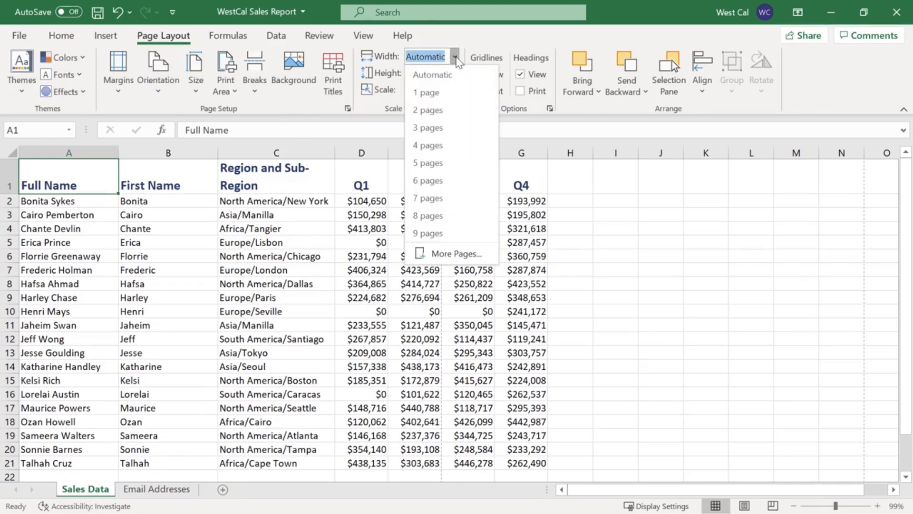
click(455, 57)
click(455, 74)
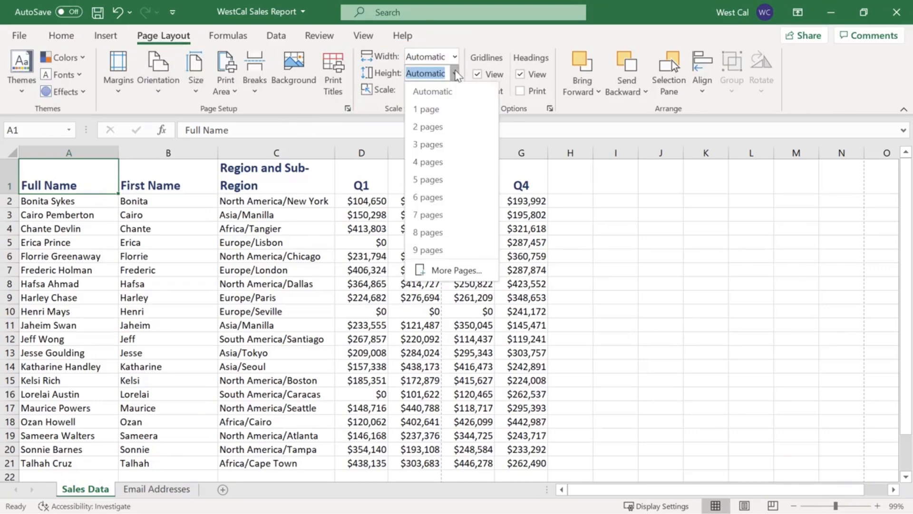
click(455, 74)
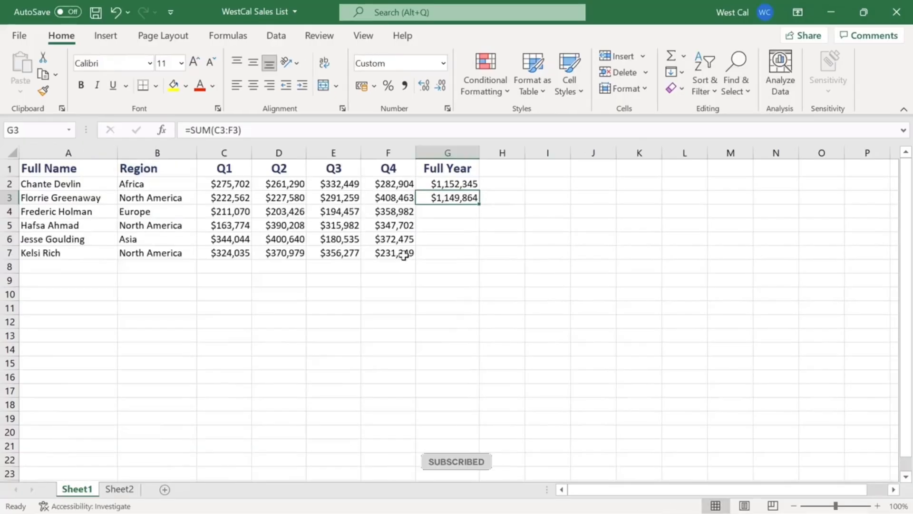
- Move the cells A7:F7 to a lower row on Sheet1 of the WestCal Sales List workbook
drag(404, 256, 172, 257)
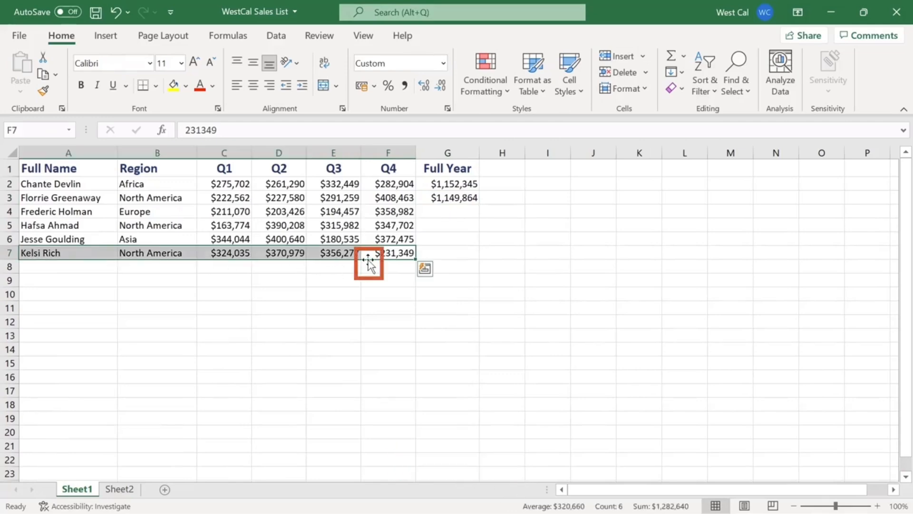
drag(369, 259, 372, 319)
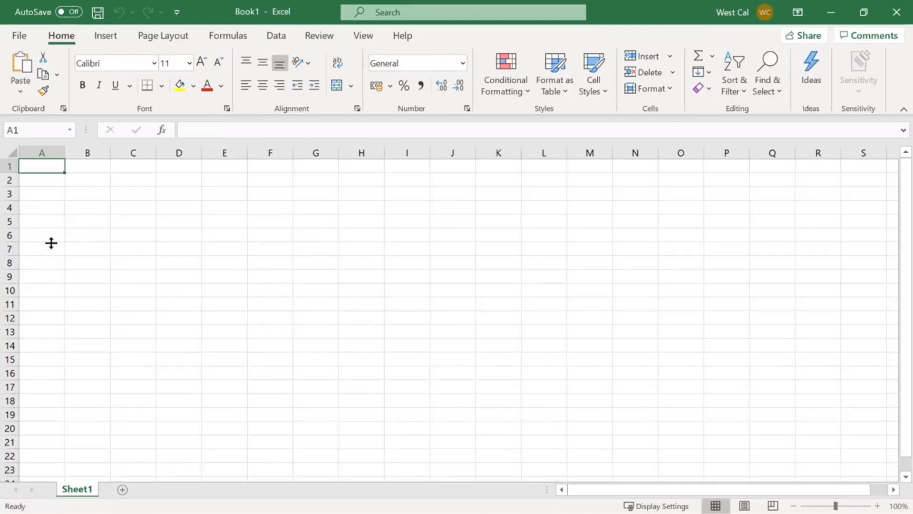
- Select the entire row 6 together with column D in the blank Book1 workbook
click(8, 236)
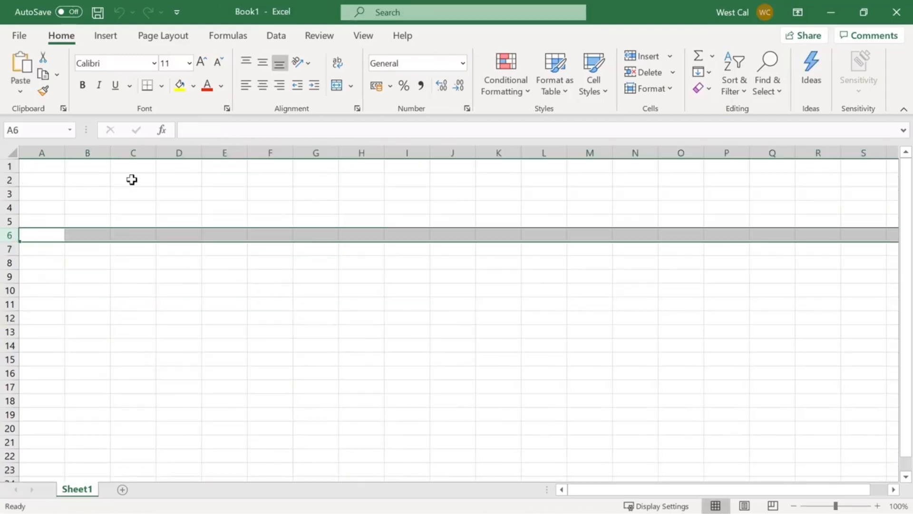
ctrl+click(187, 153)
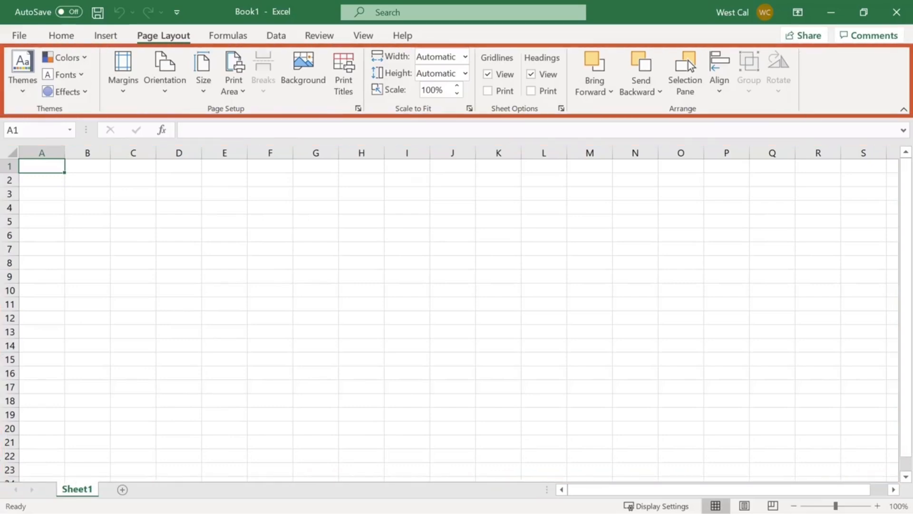
- Start saving the Book1 workbook under This PC with Save As
click(19, 35)
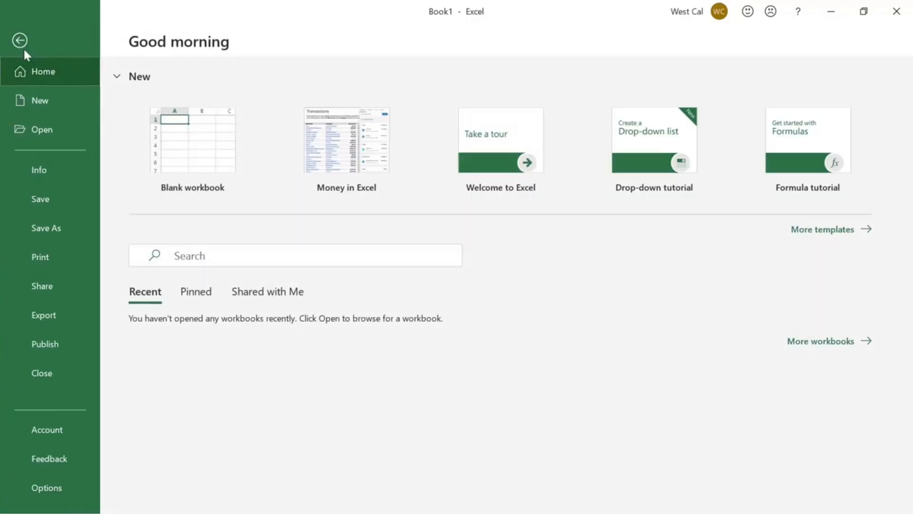
click(81, 233)
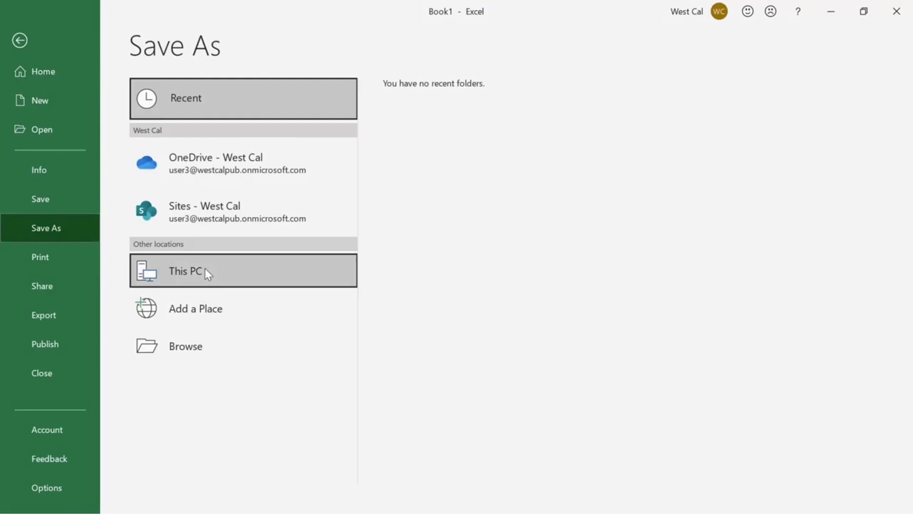
click(205, 272)
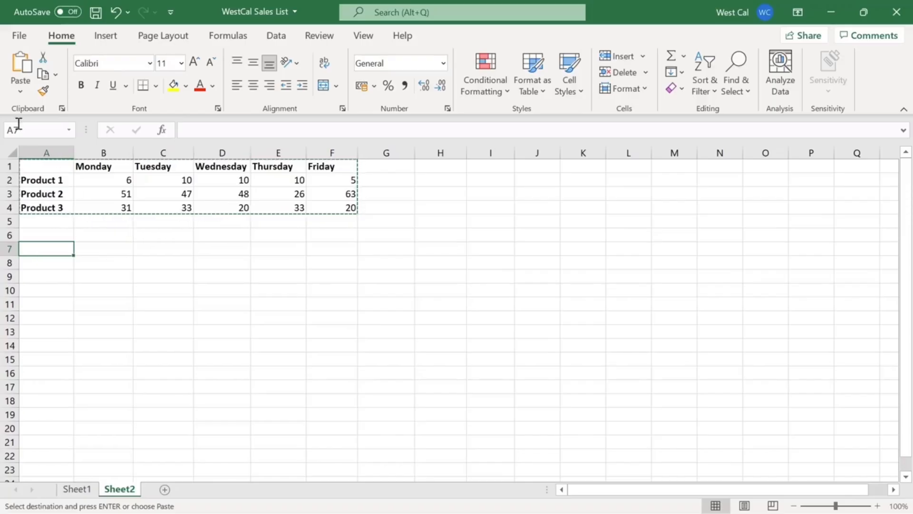
- Paste the copied product table A1:F4 transposed at cell A7 on Sheet2 of the WestCal Sales List workbook
click(21, 85)
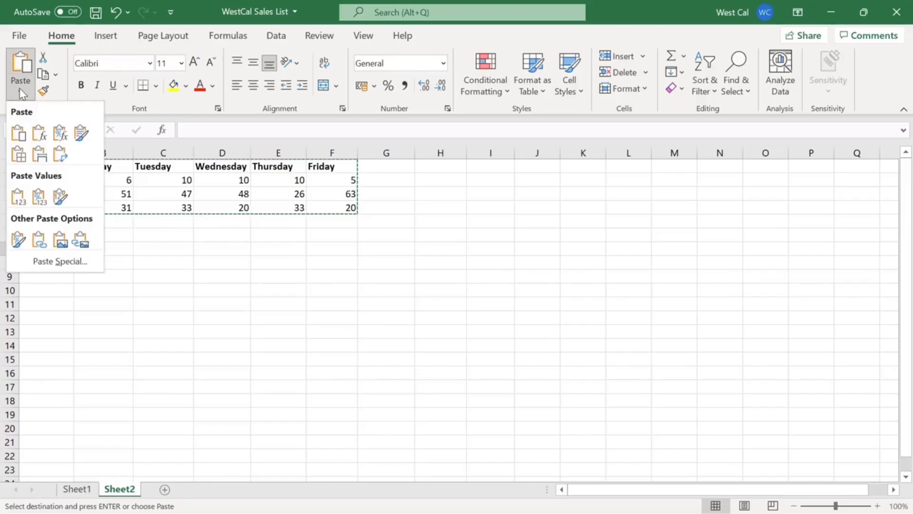
click(65, 159)
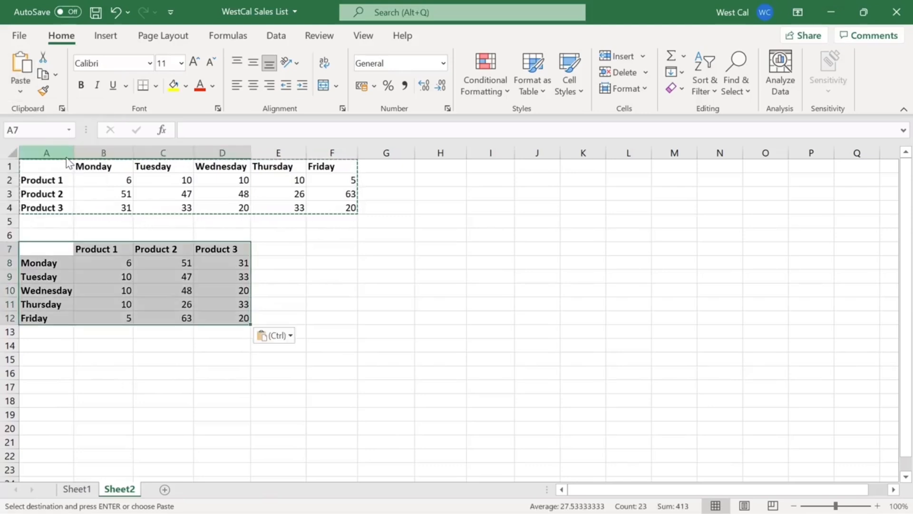
click(328, 299)
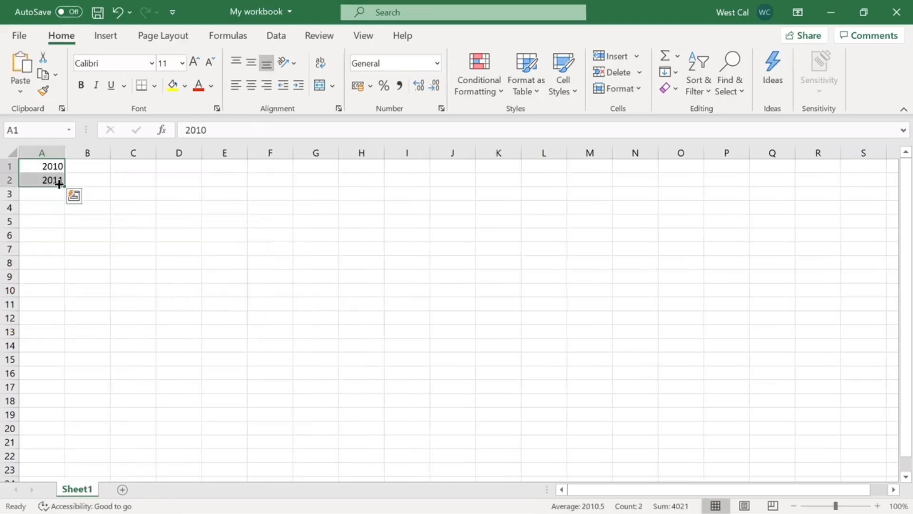
- Extend the year series 2010, 2011 from cells A1:A2 down column A in My workbook
drag(65, 187, 65, 309)
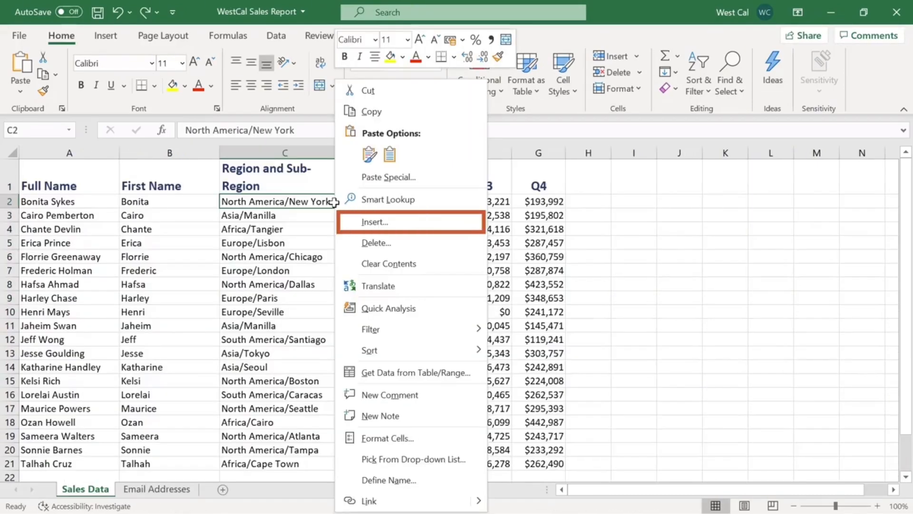
- Open the cell insertion options for cell C2 on the Sales Data sheet of WestCal Sales Report
click(375, 222)
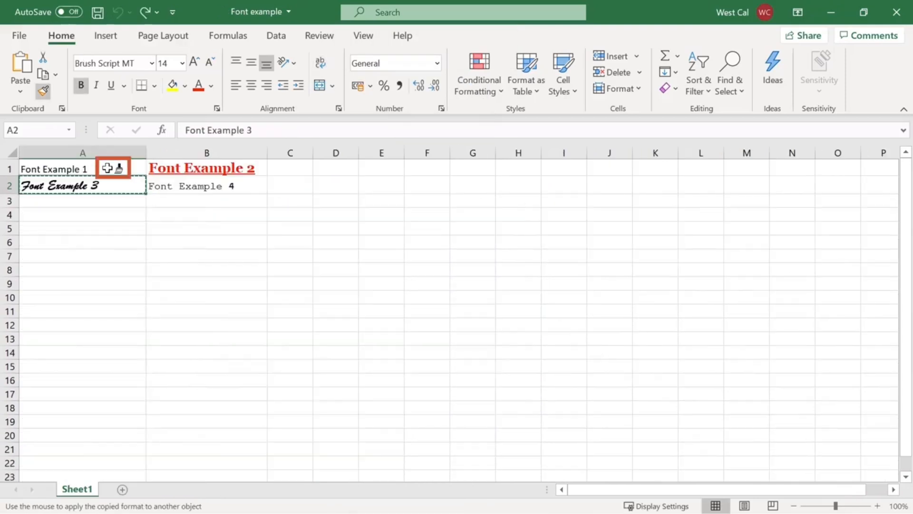
- Apply the formatting of cell A2 to cell B1 with the Format Painter in the Font example workbook
click(155, 167)
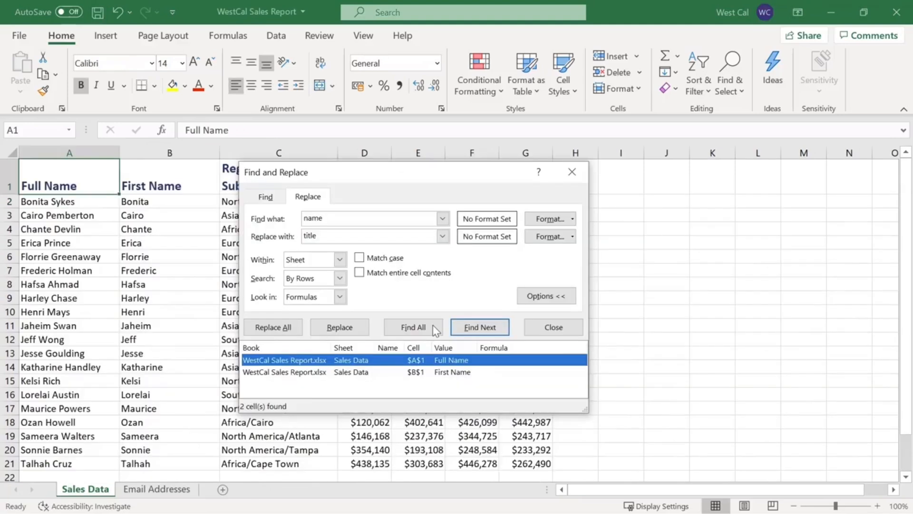
- Replace all occurrences of "name" with "title" on the Sales Data sheet
click(289, 326)
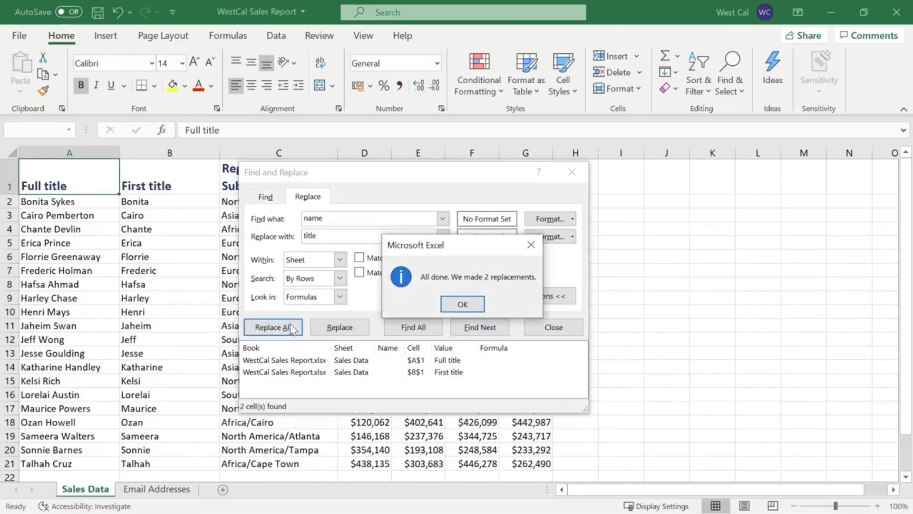
click(462, 304)
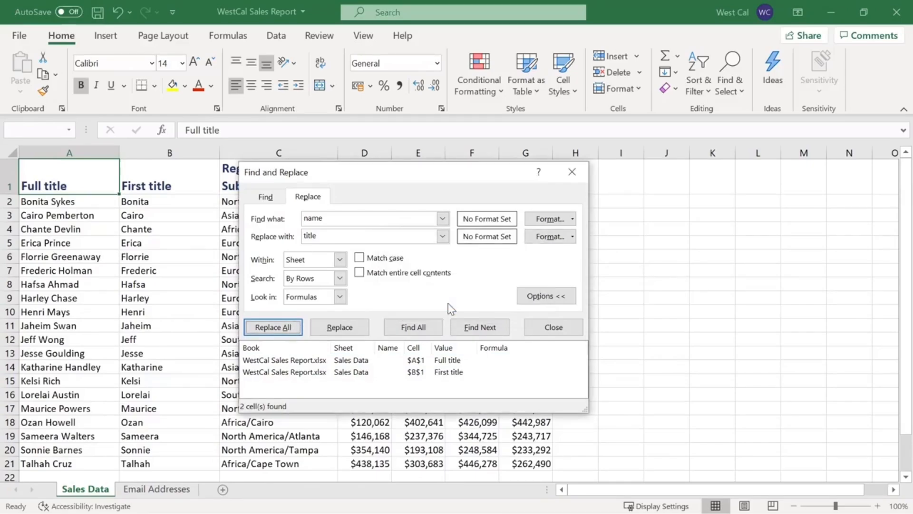
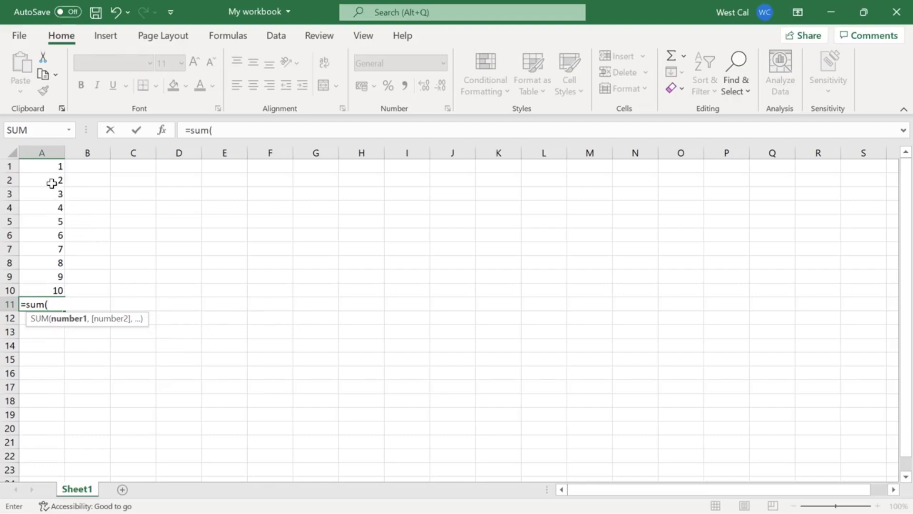
- Complete the SUM formula in cell A11 with the range A1:A10, and clear the cell again
drag(44, 164, 41, 289)
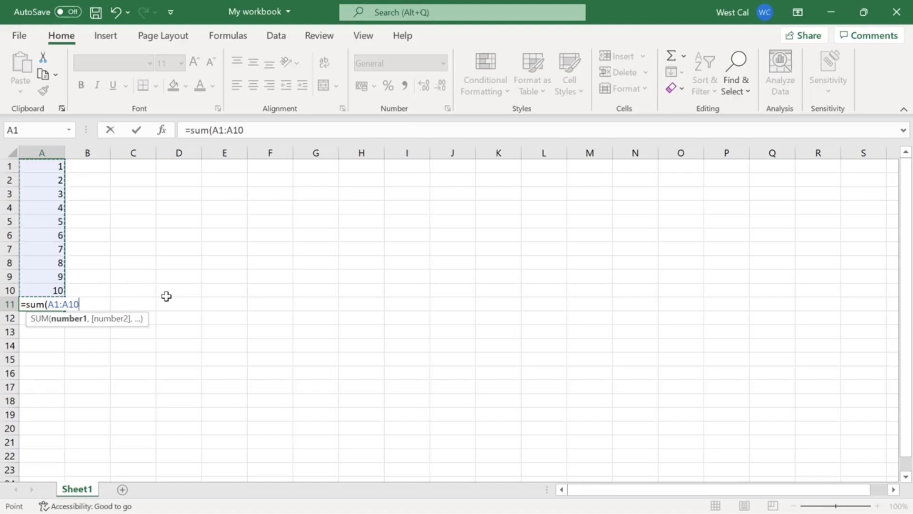
key(Return)
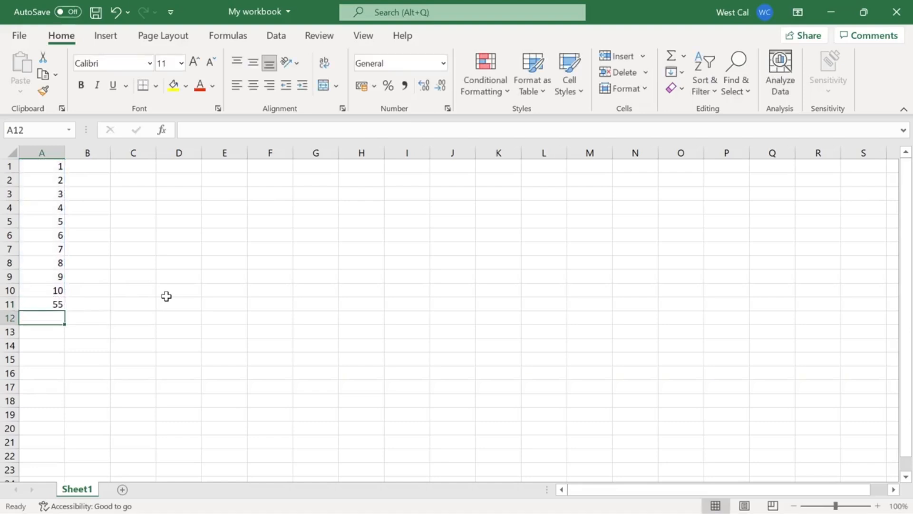
click(55, 305)
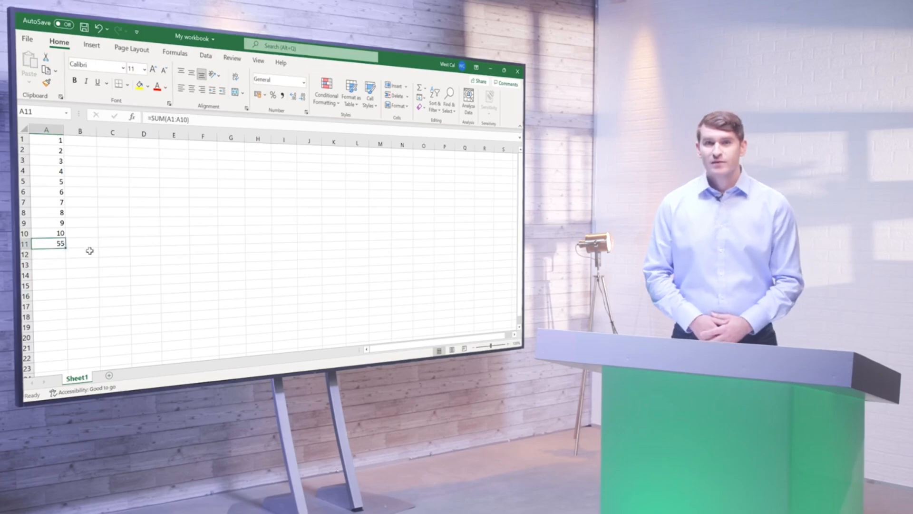
key(Delete)
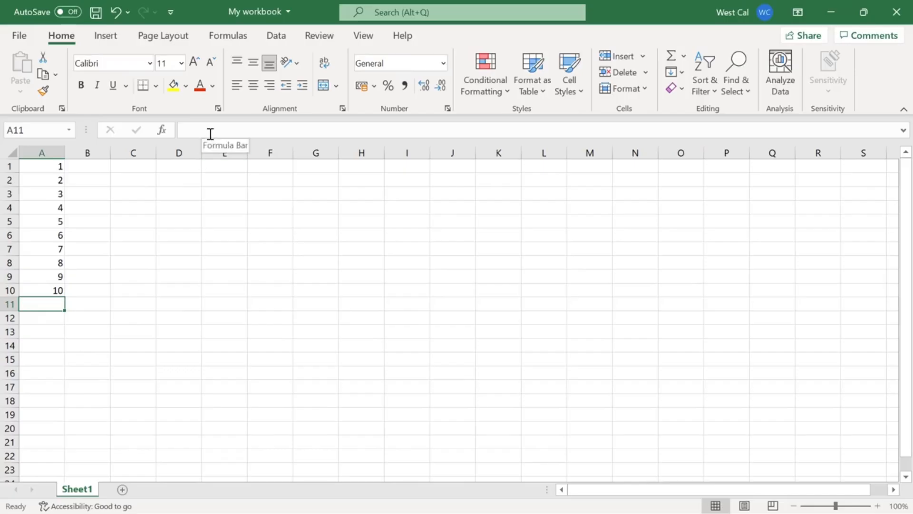
- Enter the formula =sum(A1:A10) in cell A11 of My workbook, looking through the suggested SUM functions along the way
click(210, 130)
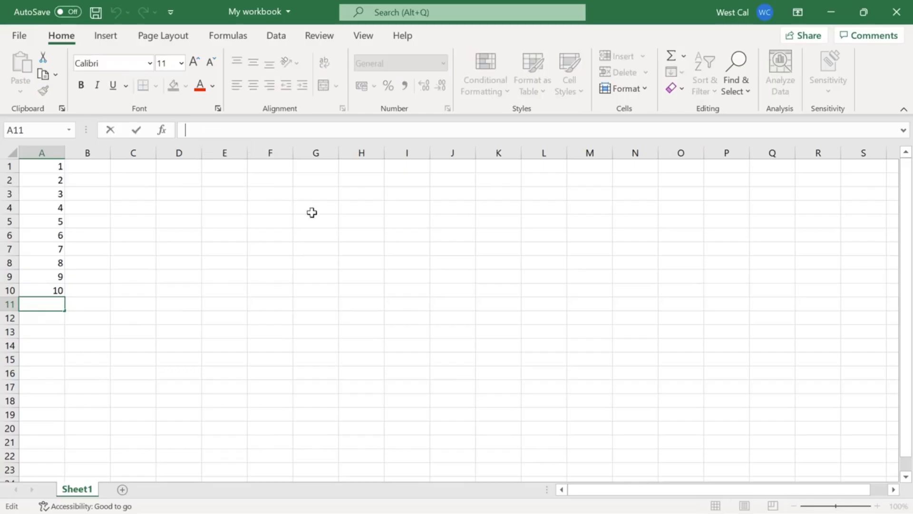
text(=sum)
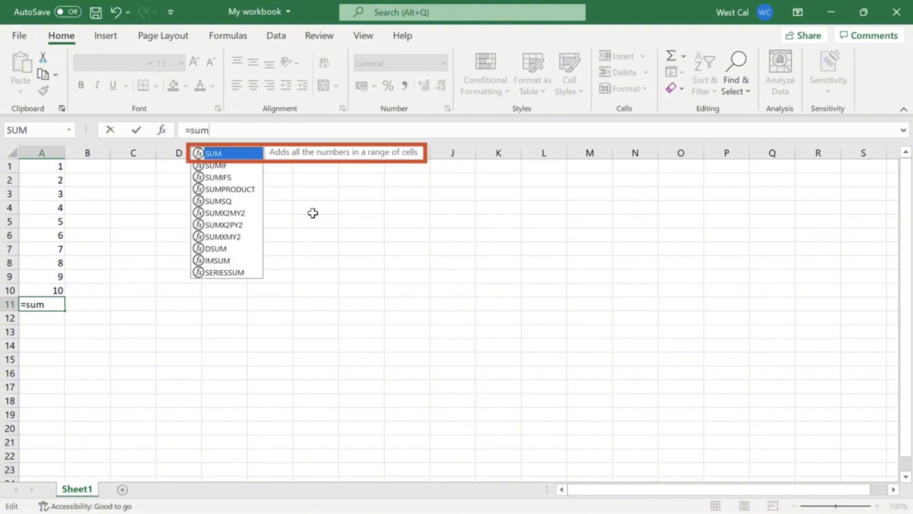
key(Down)
key(Down)
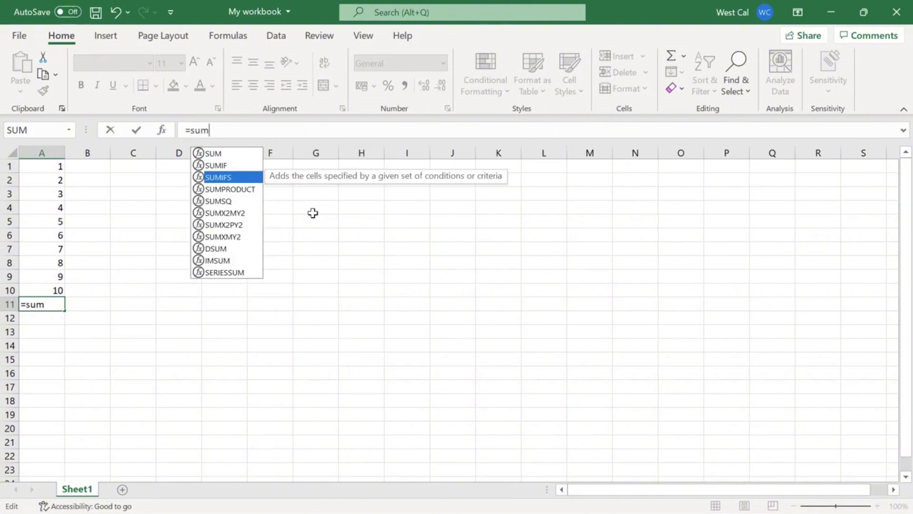
key(Down)
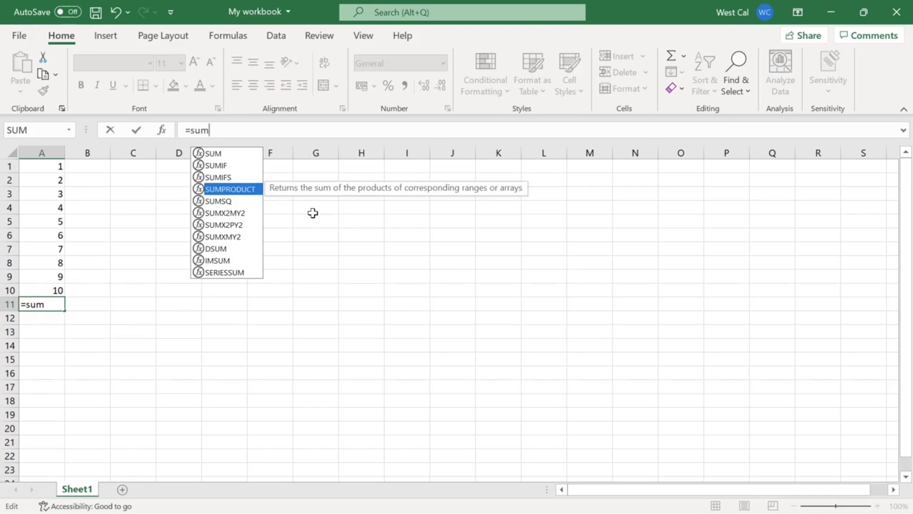
text(()
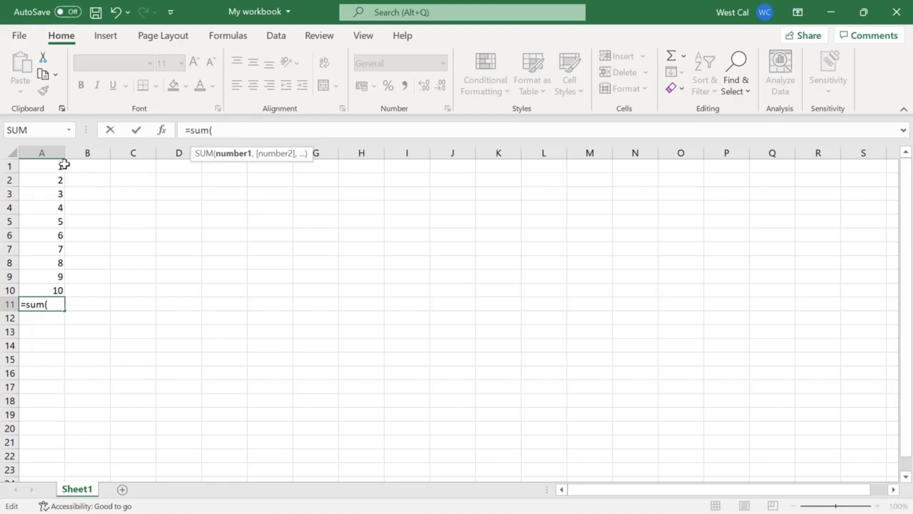
drag(61, 165, 58, 291)
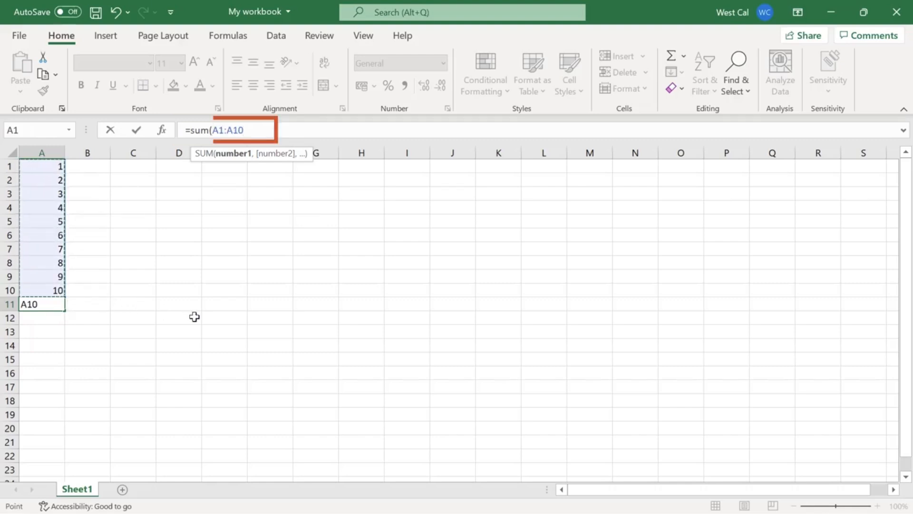
text())
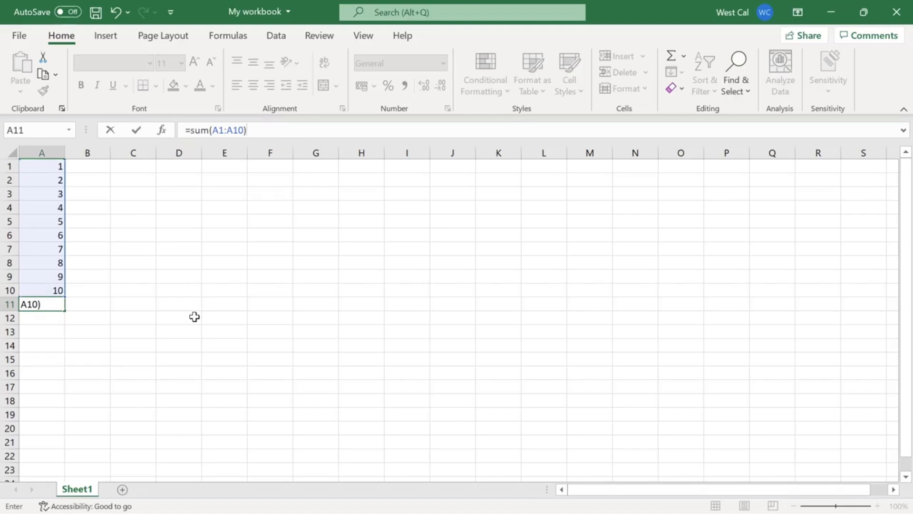
key(Return)
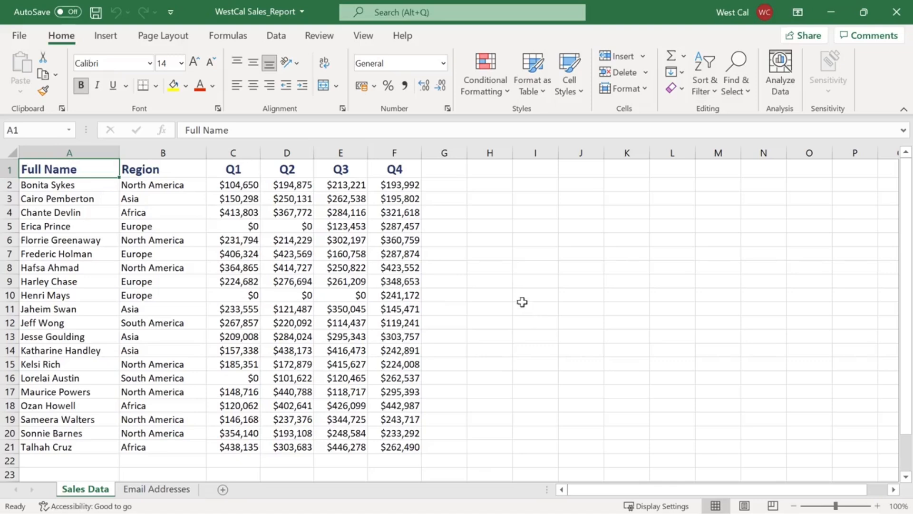
- Insert the AVERAGE function in cell G2 of the Sales Data sheet, using the range C2:F2 as its argument
click(455, 187)
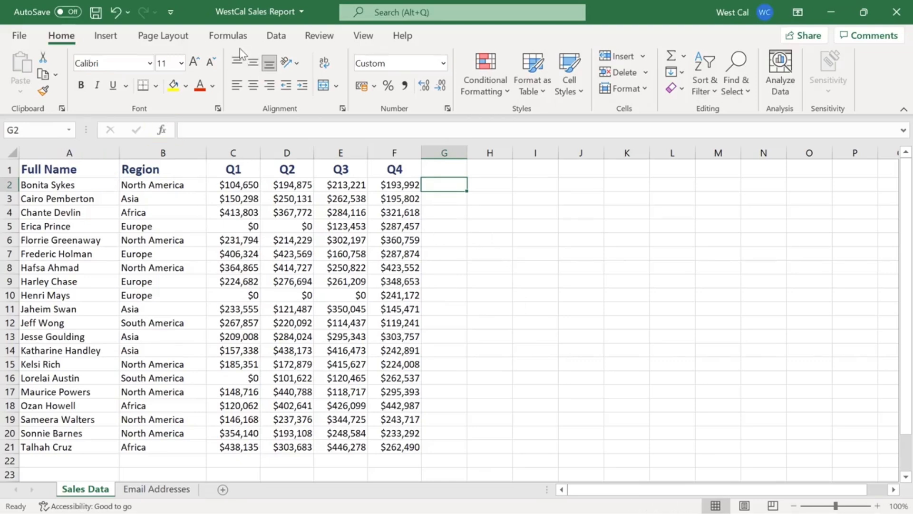
click(233, 39)
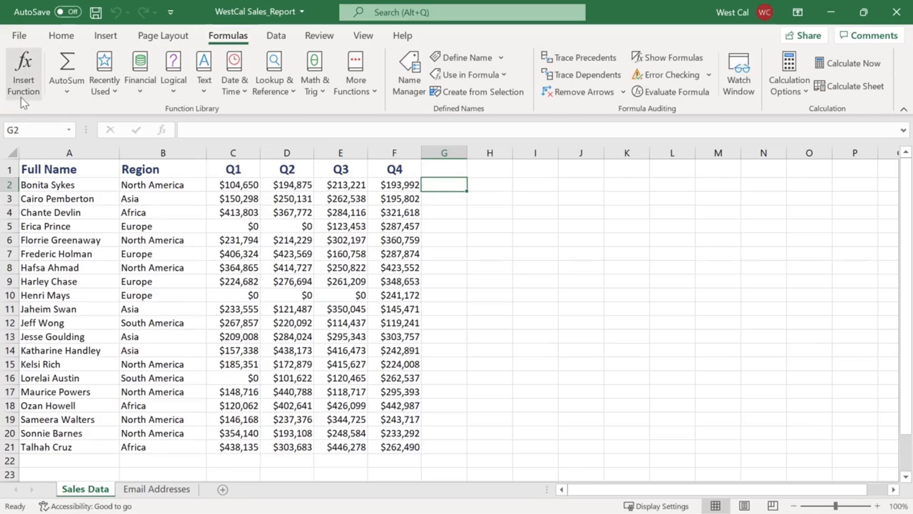
click(22, 95)
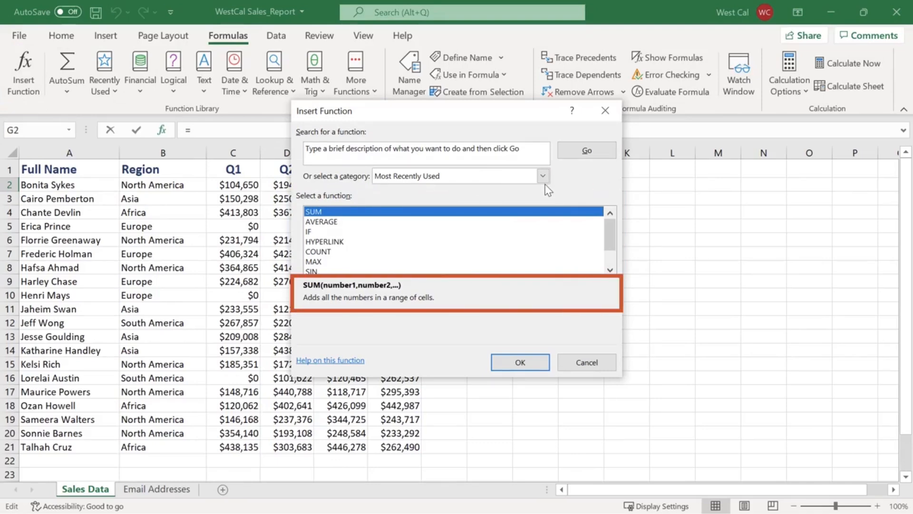
key(Down)
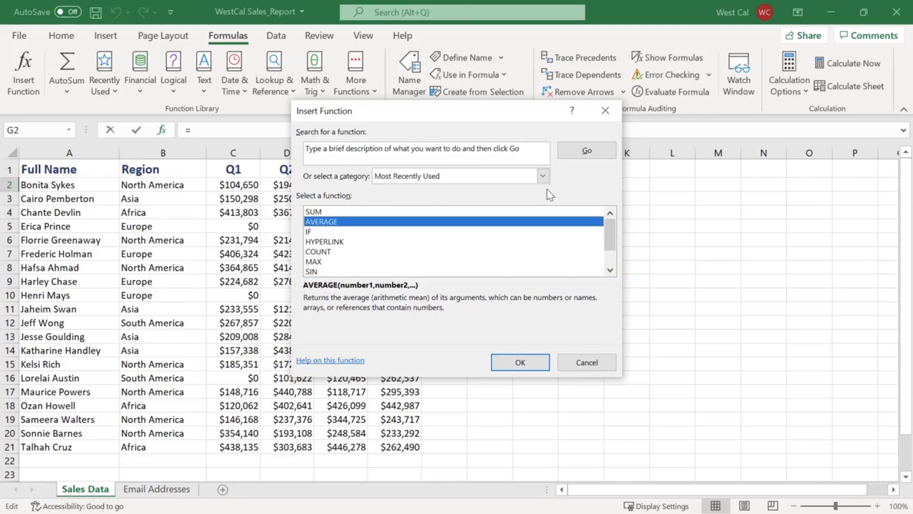
click(538, 360)
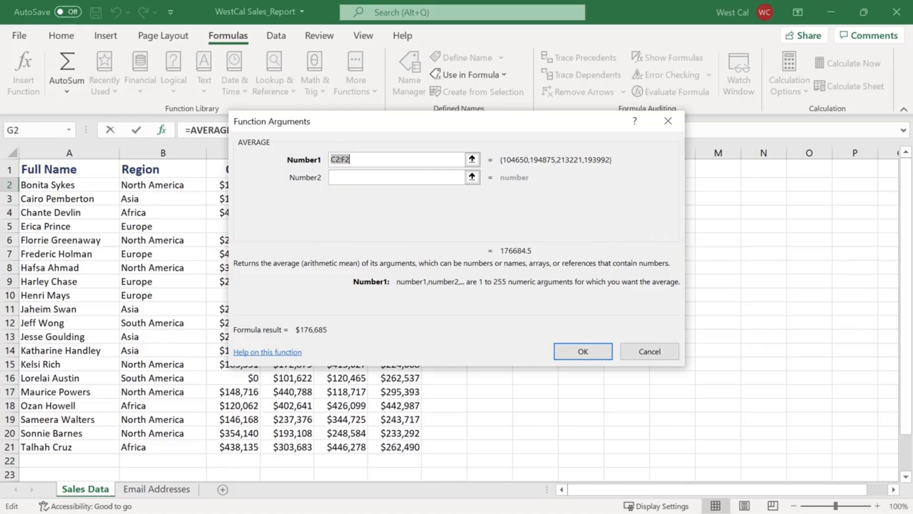
click(472, 159)
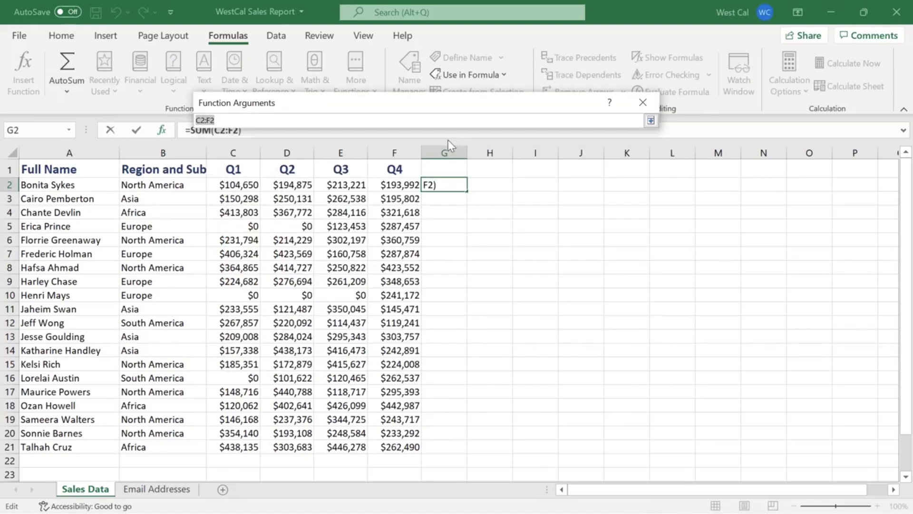
click(256, 185)
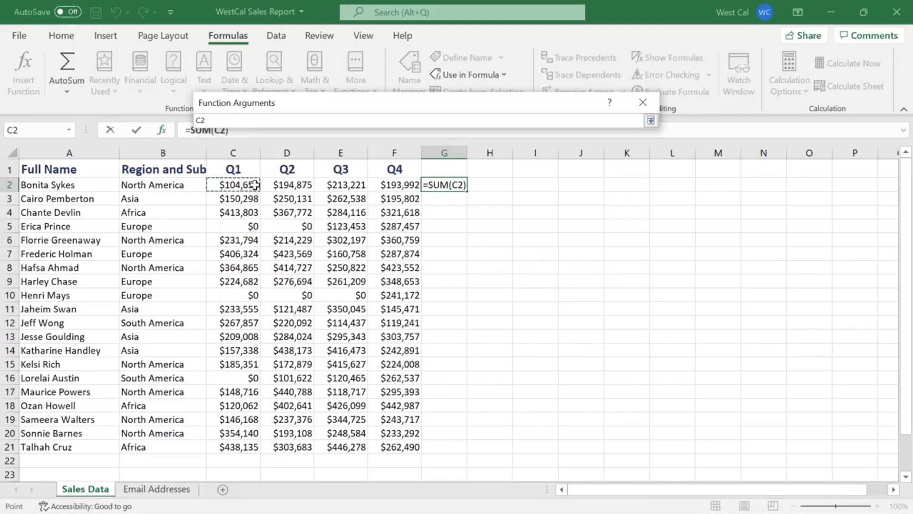
drag(255, 185, 402, 195)
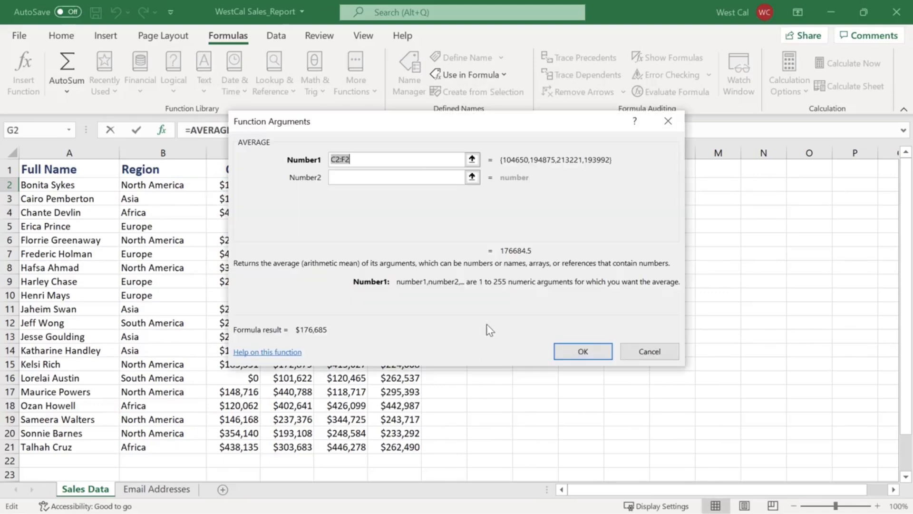
click(567, 352)
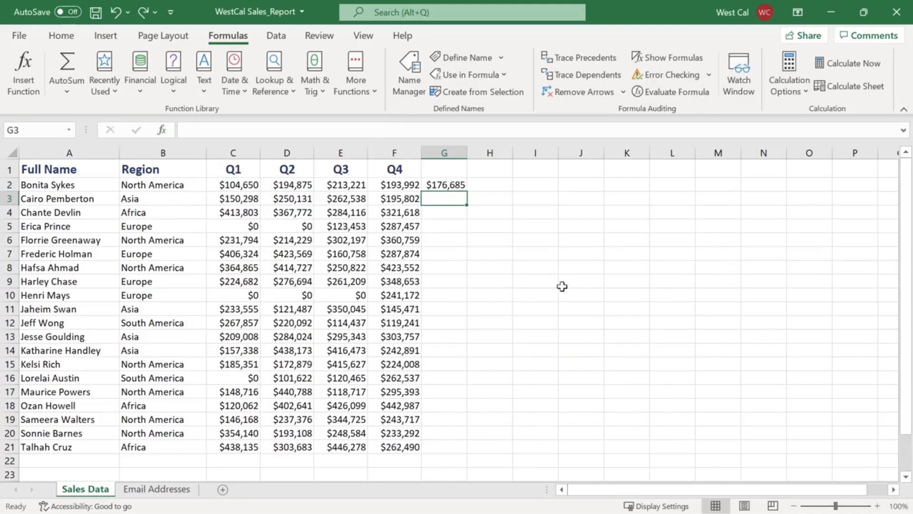
- Add an AutoSum total of the quarterly figures C3:F3 in cell G3
click(61, 41)
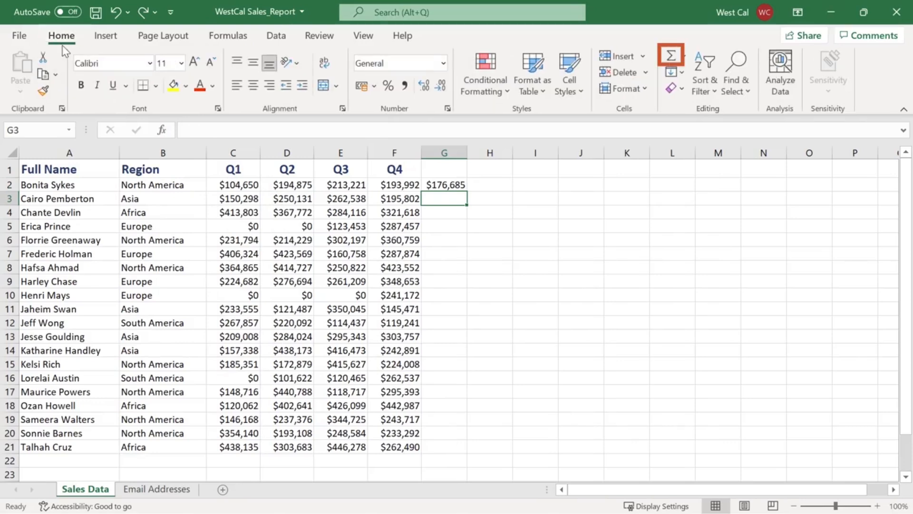
click(686, 56)
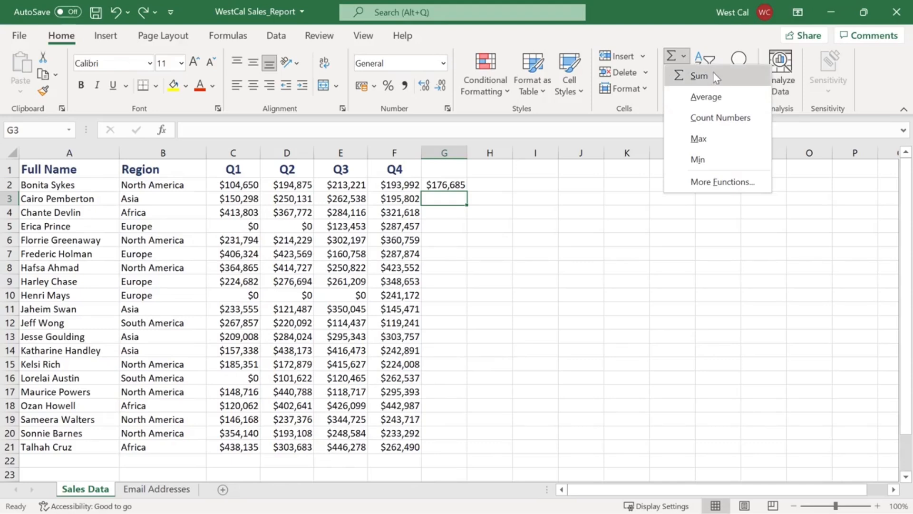
click(698, 76)
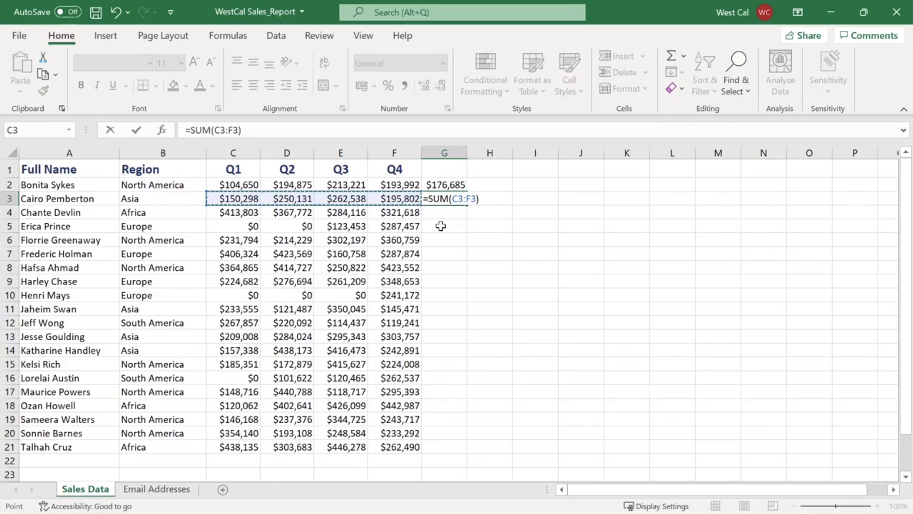
key(Return)
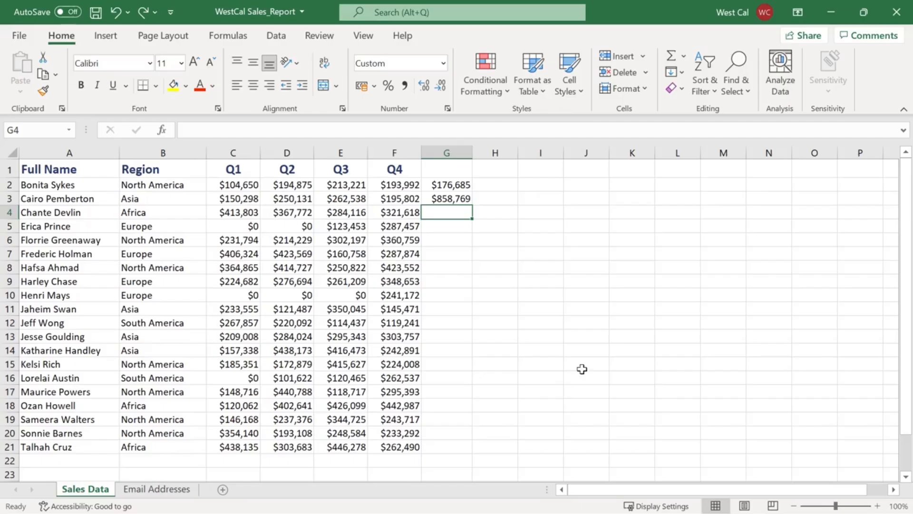
- Select the quarterly figures C4:F4 to check their status bar summary, and view the status bar customization options
click(250, 211)
drag(250, 211, 396, 218)
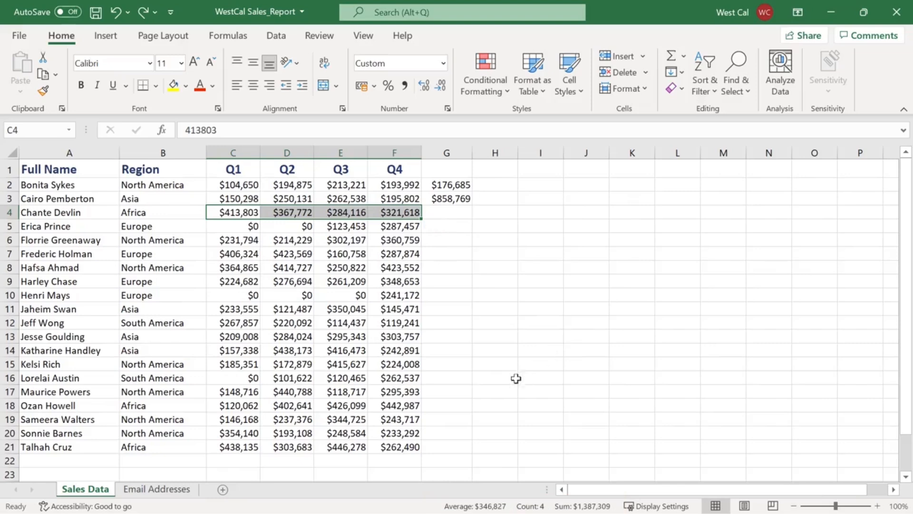
right_click(331, 508)
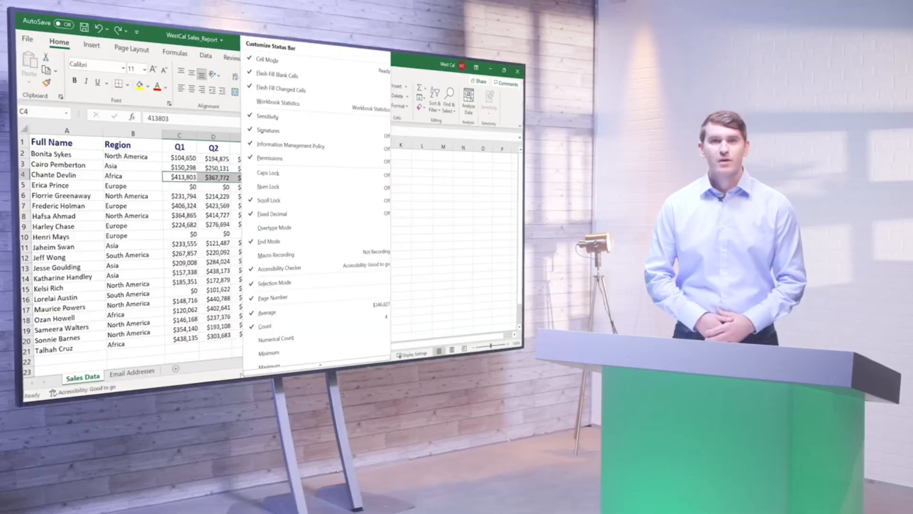
key(Escape)
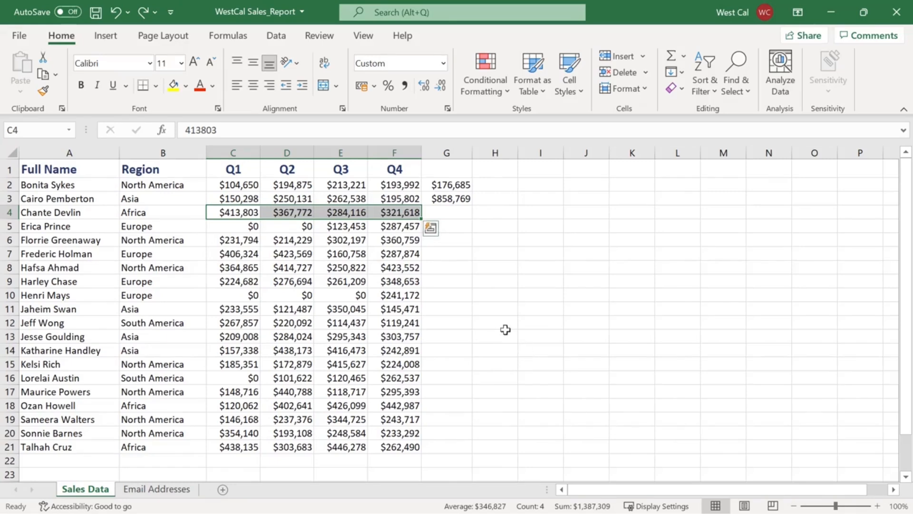
click(233, 42)
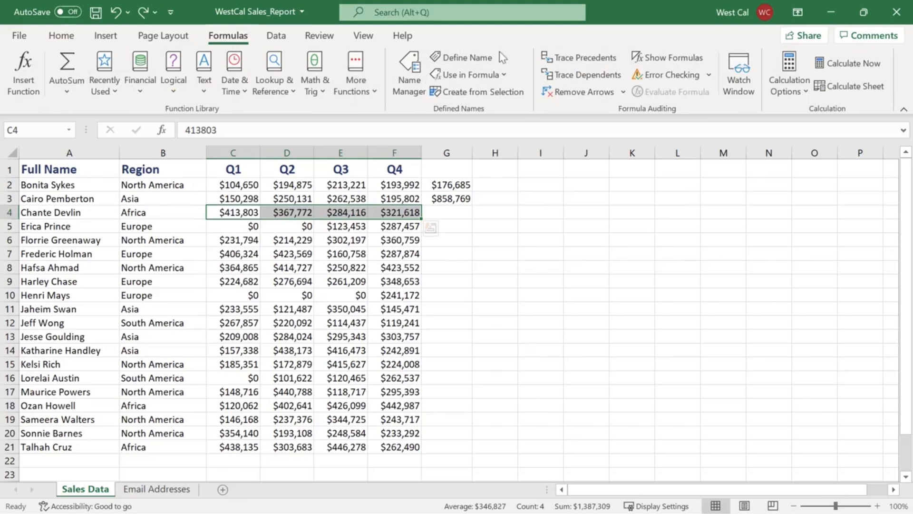
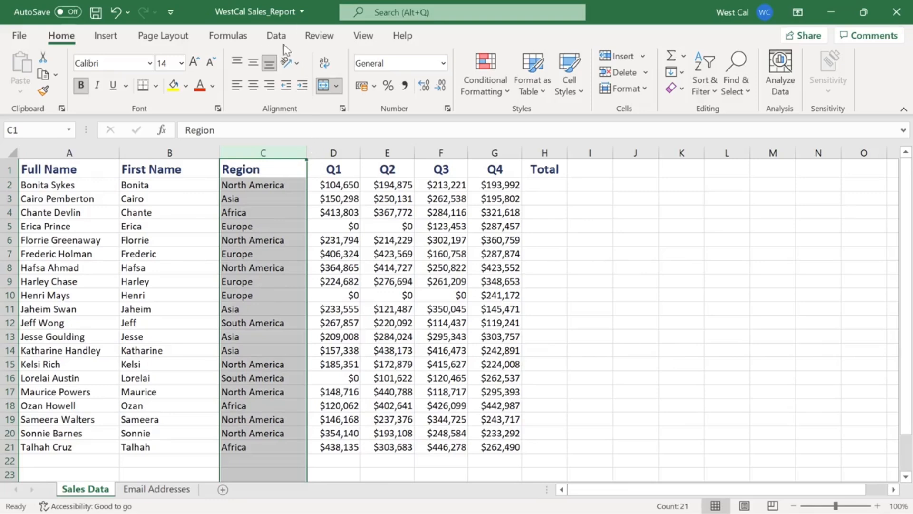
- Sort the Sales Data sheet by the Region column from A to Z, expanding the selection to the adjacent data
click(284, 46)
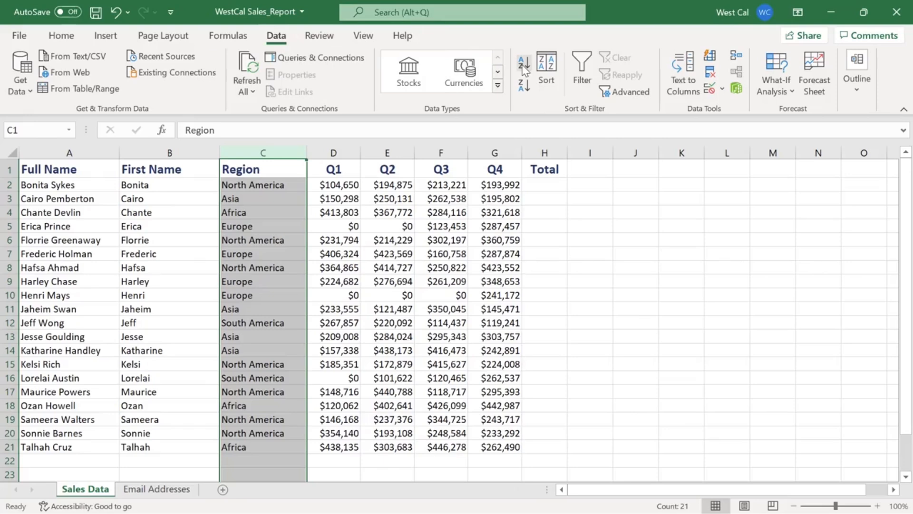
click(525, 68)
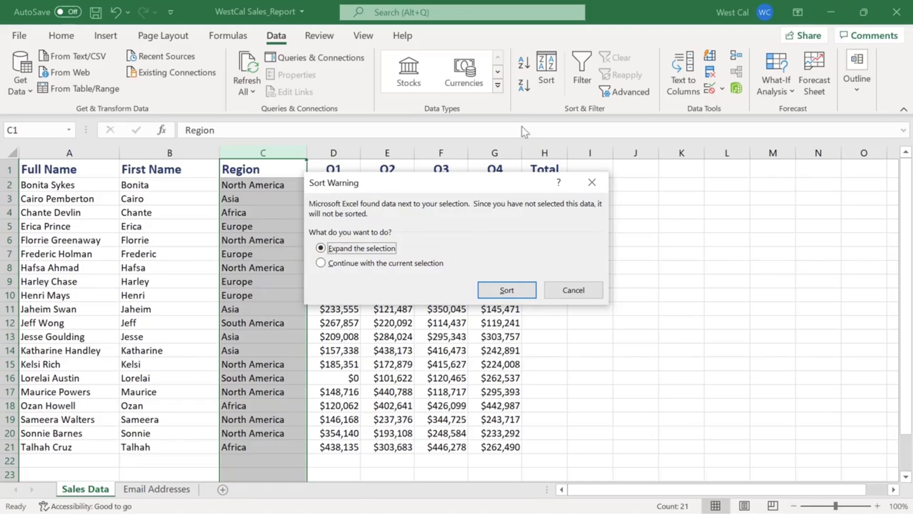
click(519, 294)
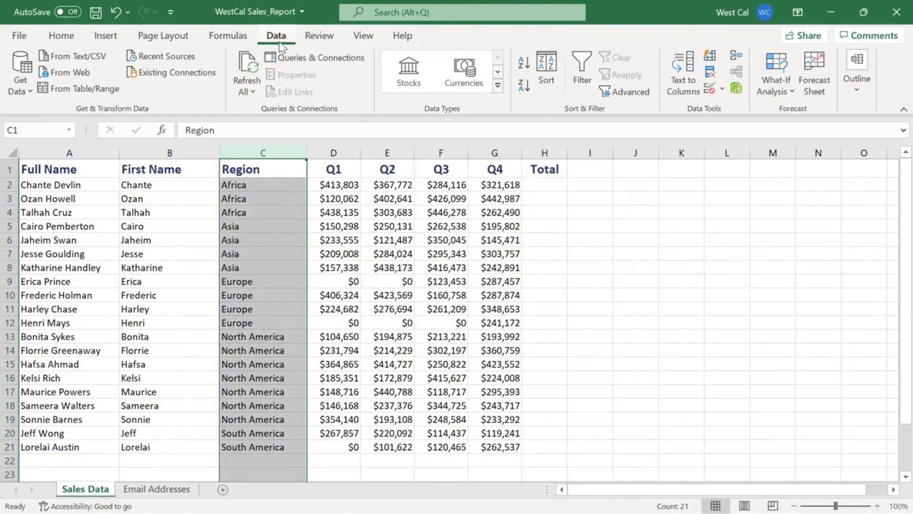
- Open the custom Sort settings for the Region column with the selection expanded, and review the column, Sort On and order choices
click(558, 76)
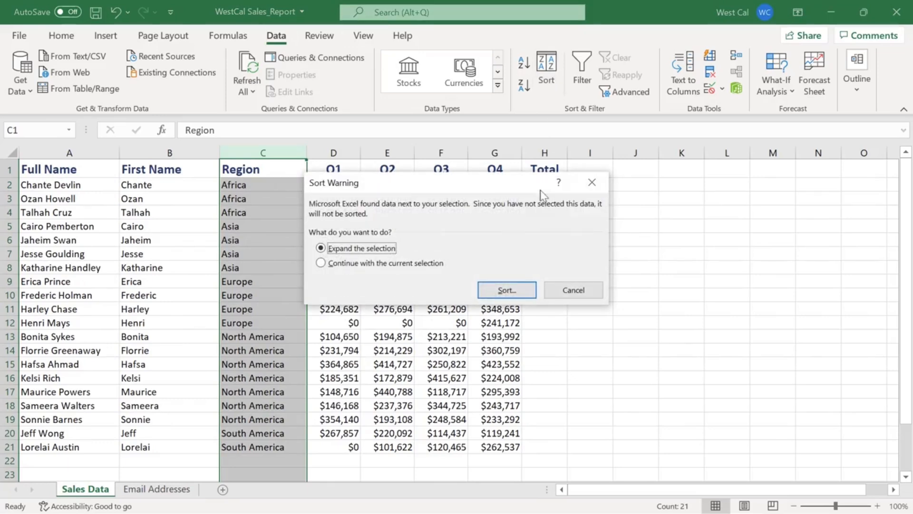
click(529, 287)
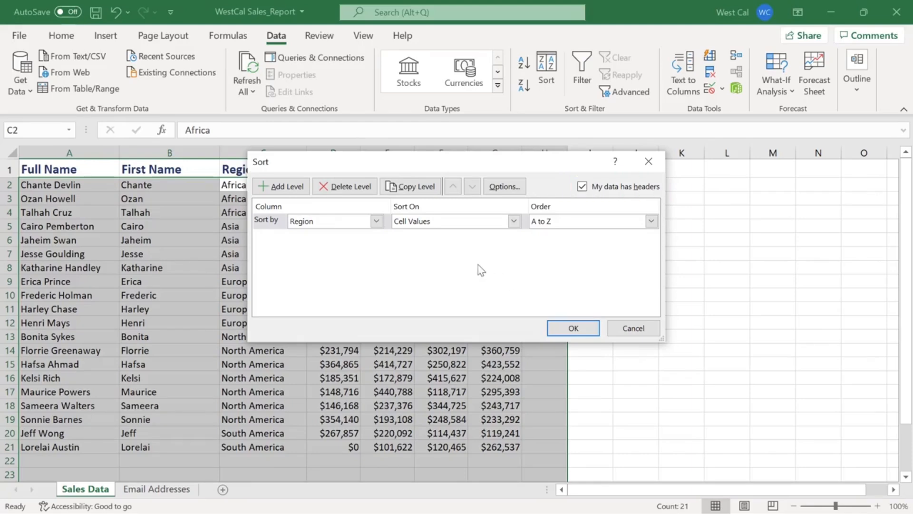
click(376, 226)
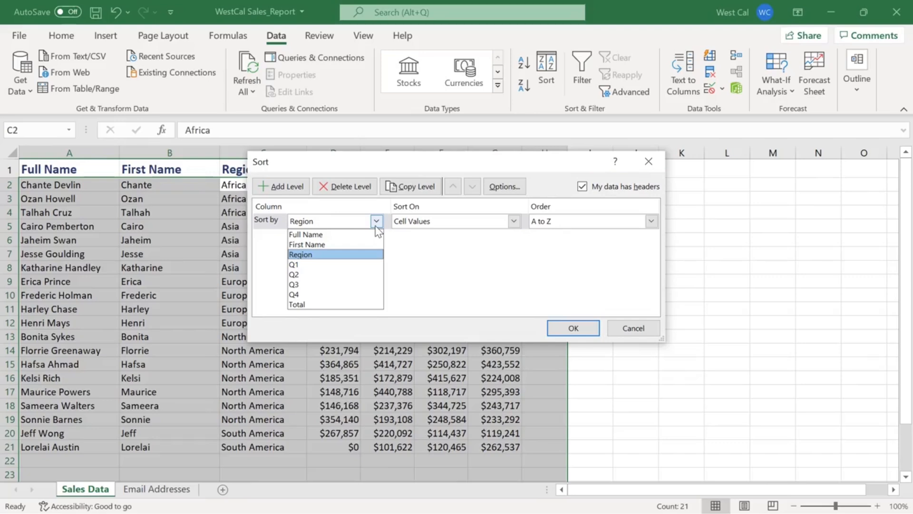
click(376, 222)
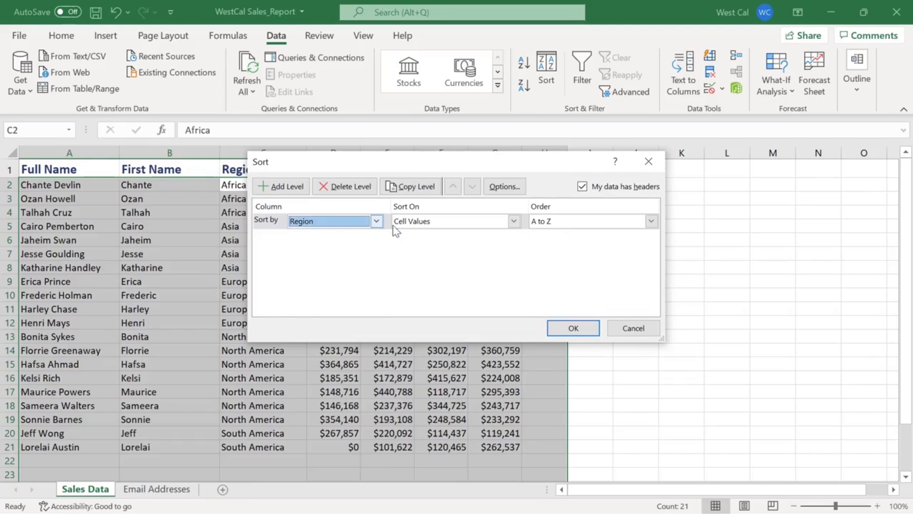
click(514, 222)
click(516, 222)
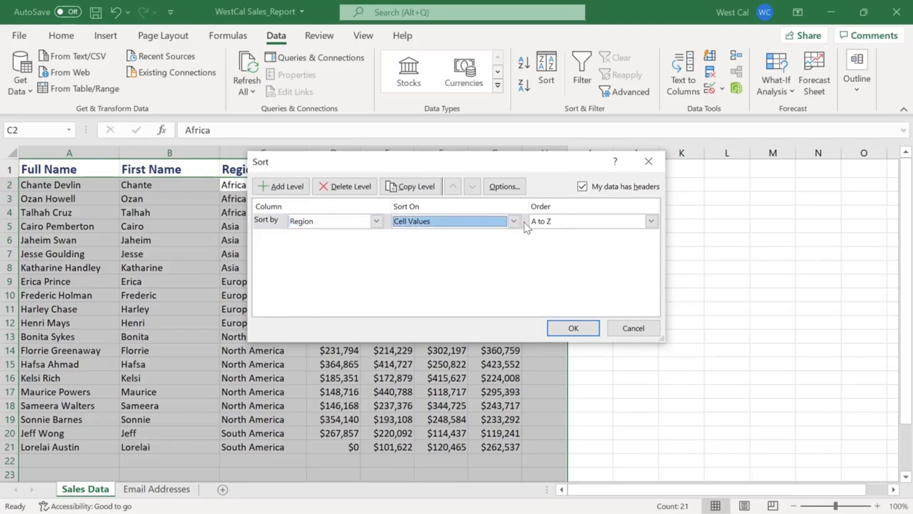
click(651, 222)
click(652, 224)
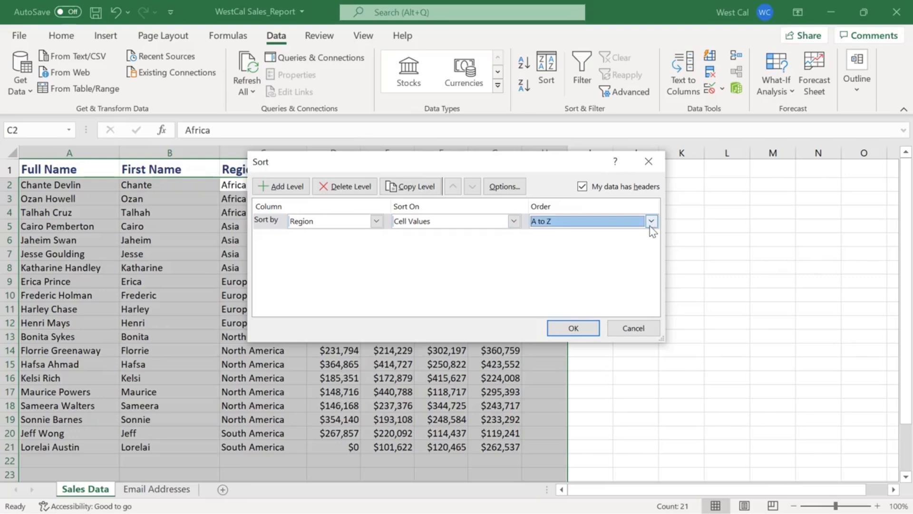
- Add a second sort level by Q1, ordered Largest to Smallest, below the Region level and apply the sort
click(280, 187)
click(376, 237)
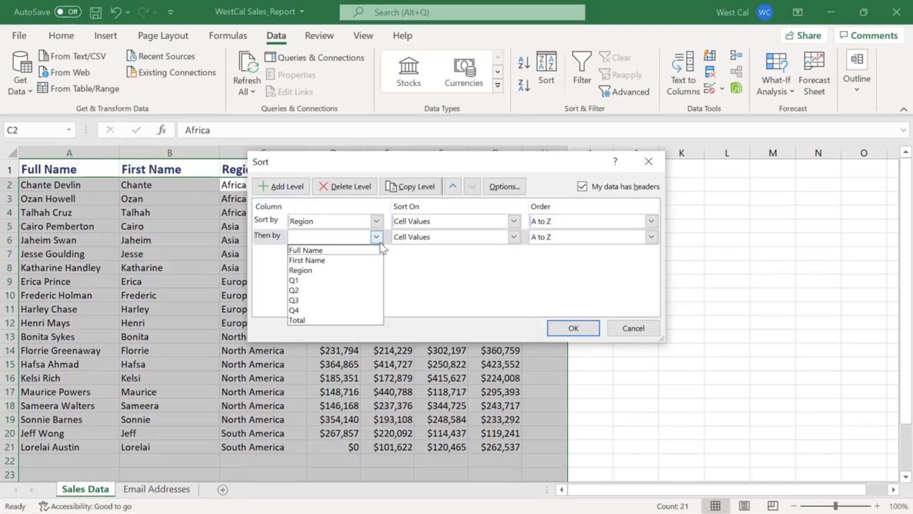
click(377, 278)
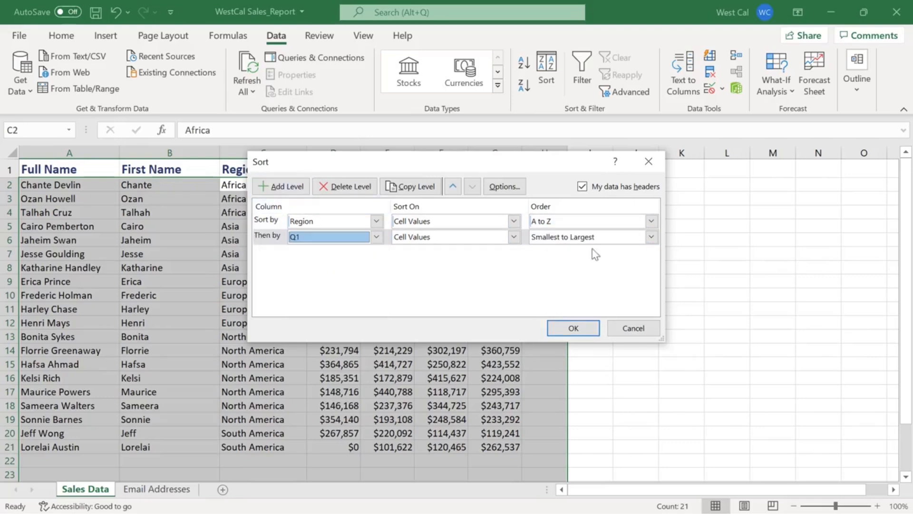
click(651, 237)
click(561, 260)
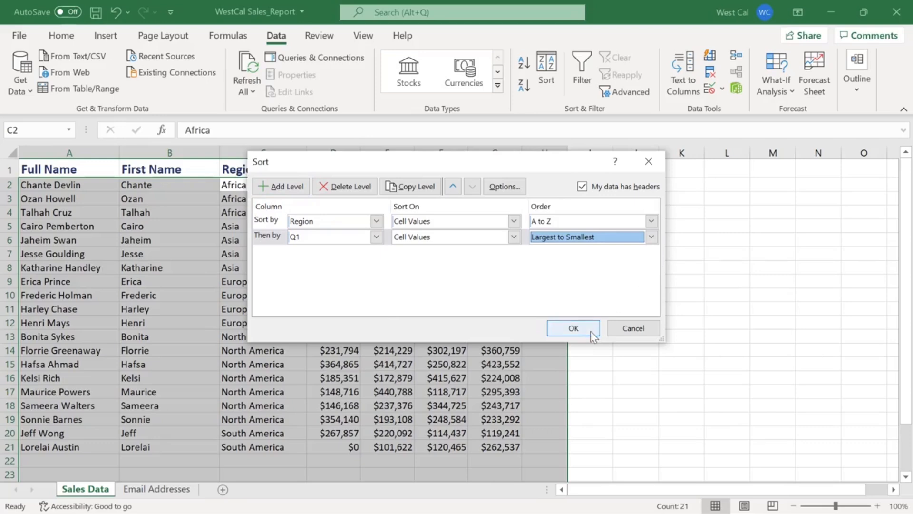
click(573, 328)
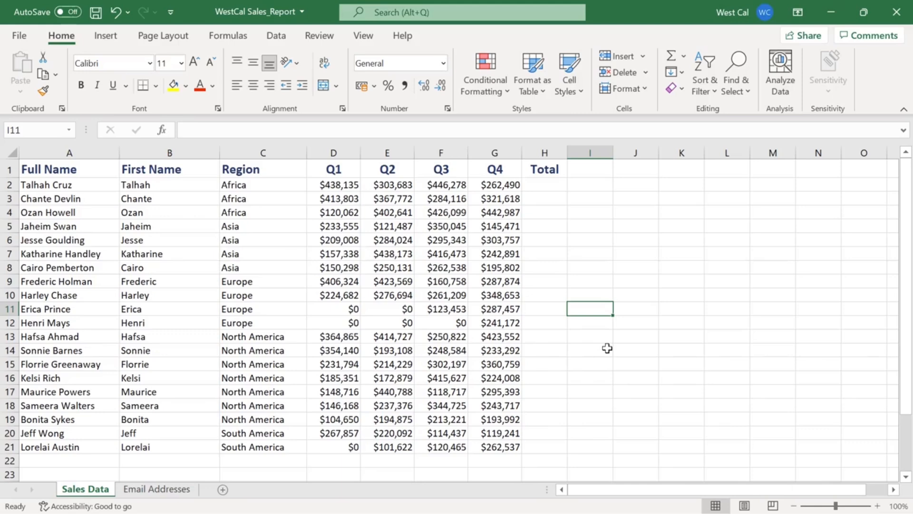
- Turn on filtering for the Sales Data table, starting from a cell in the Region column
click(267, 185)
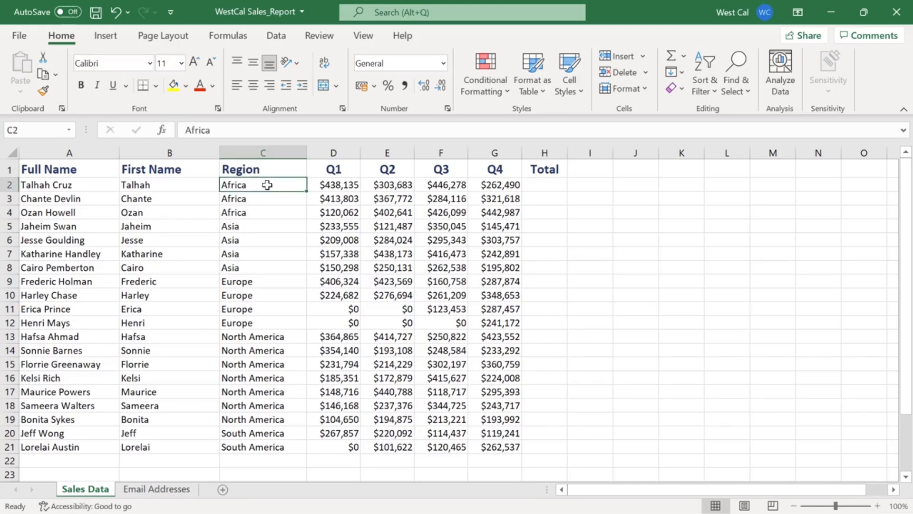
click(276, 35)
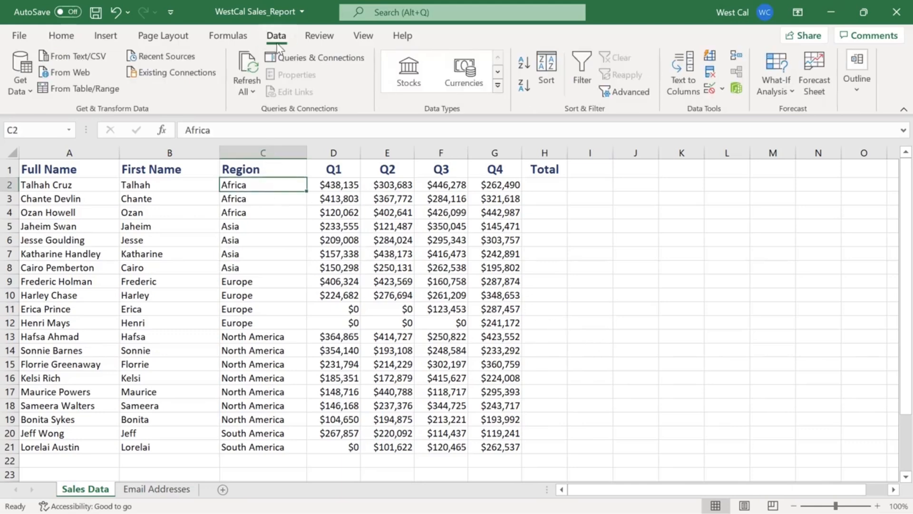
click(581, 76)
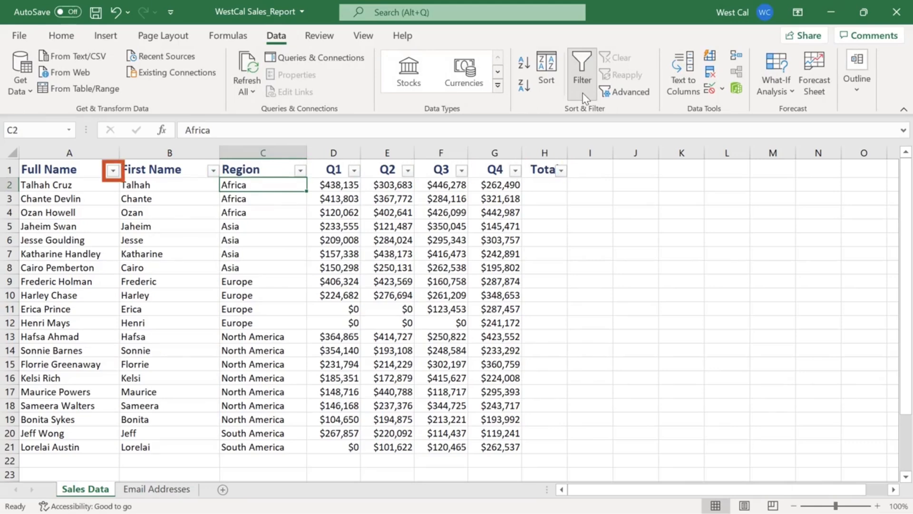
- Filter the Region column to the regions matching the search text "a"
click(301, 170)
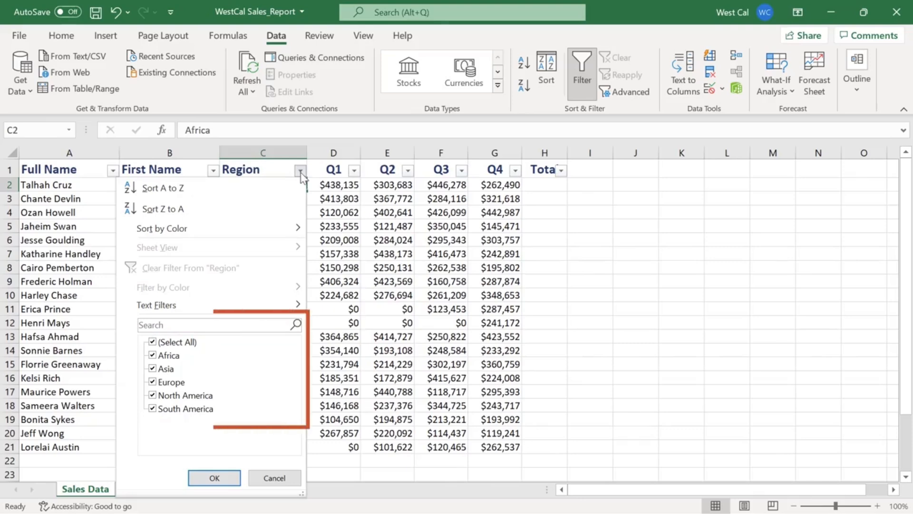
click(289, 325)
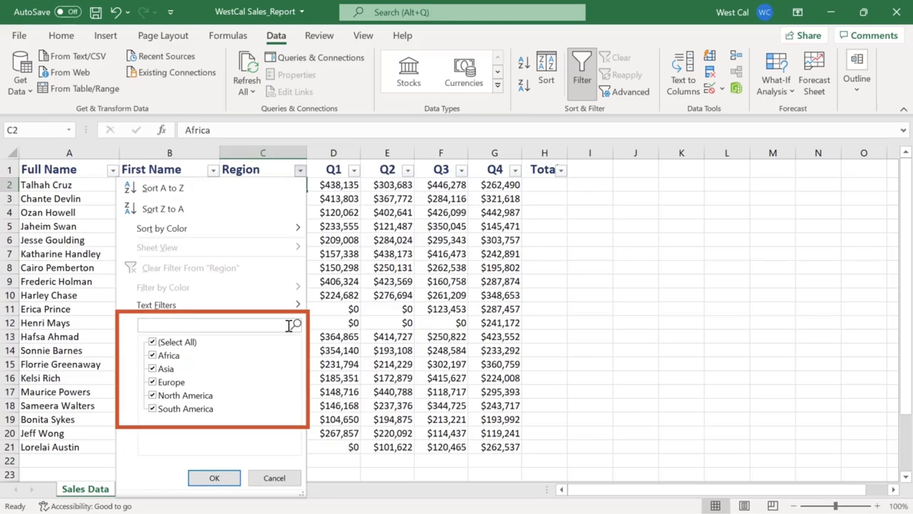
text(a)
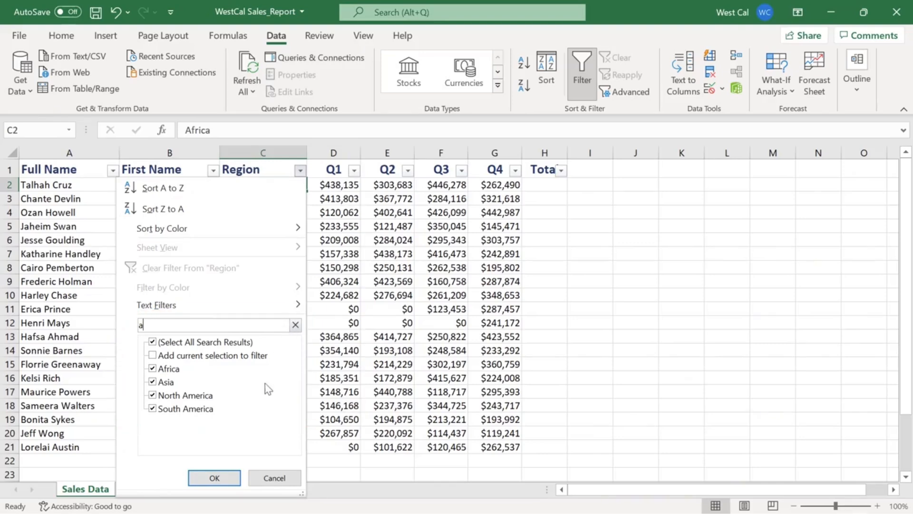
click(230, 479)
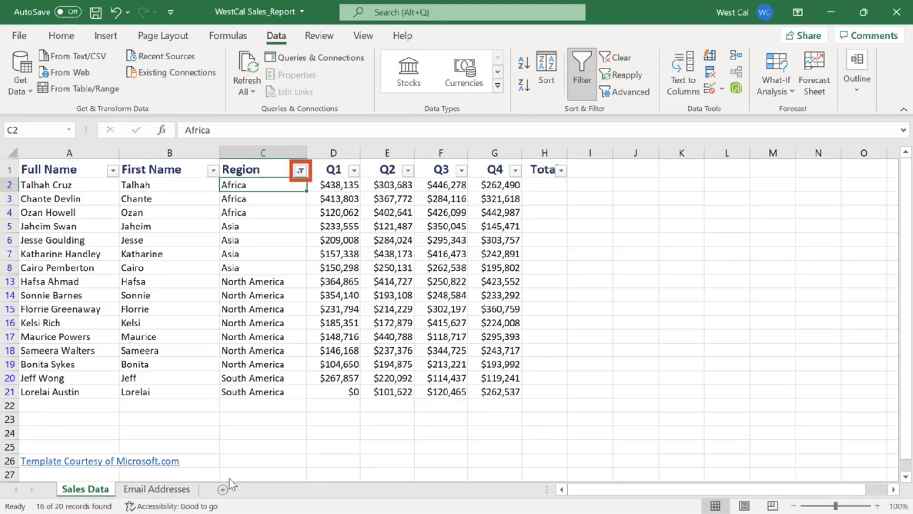
- Apply a custom text filter to the Region column that shows only rows where the region contains "Asia"
click(301, 170)
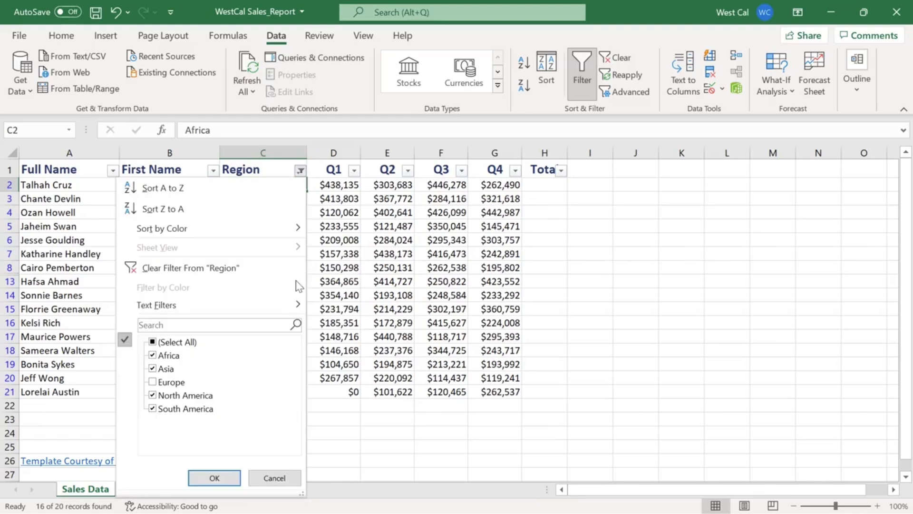
mouse_move(289, 308)
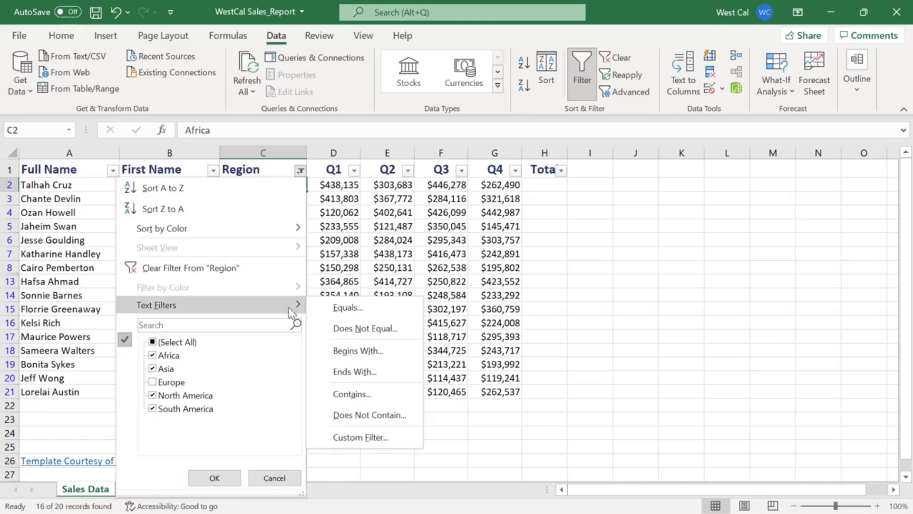
click(328, 396)
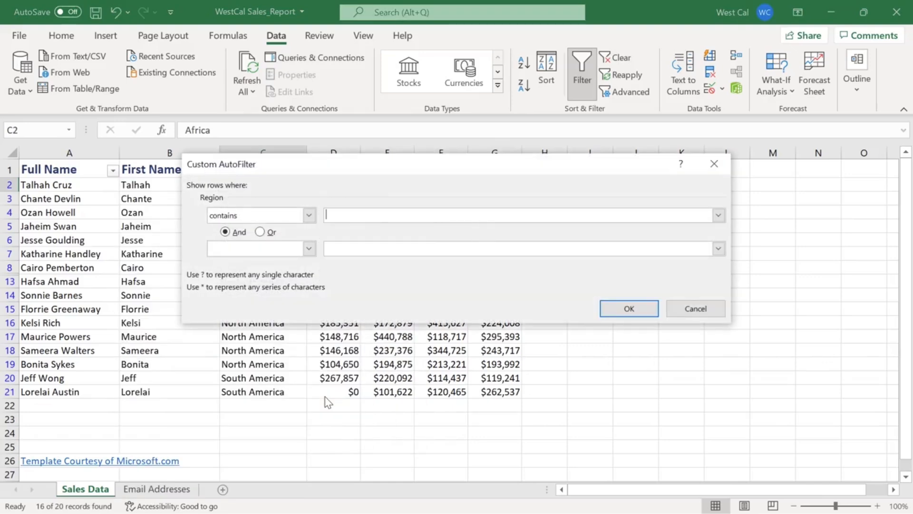
click(314, 218)
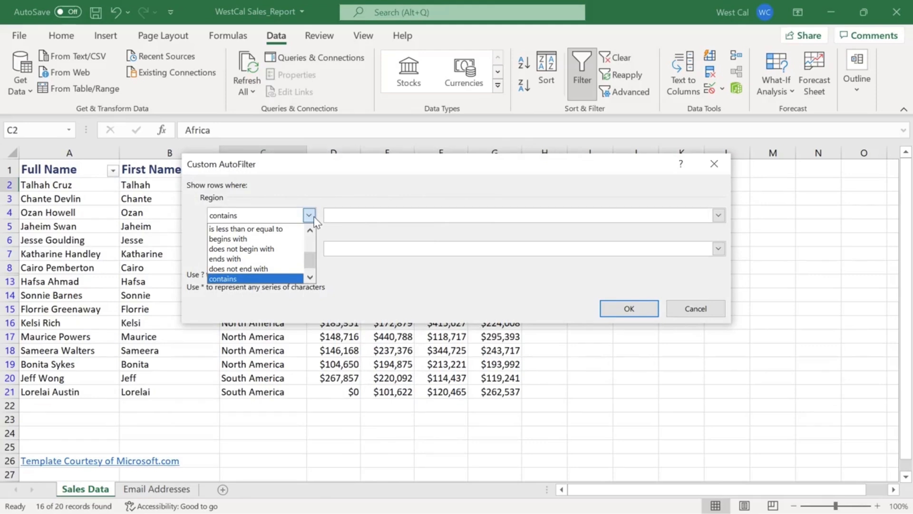
click(315, 218)
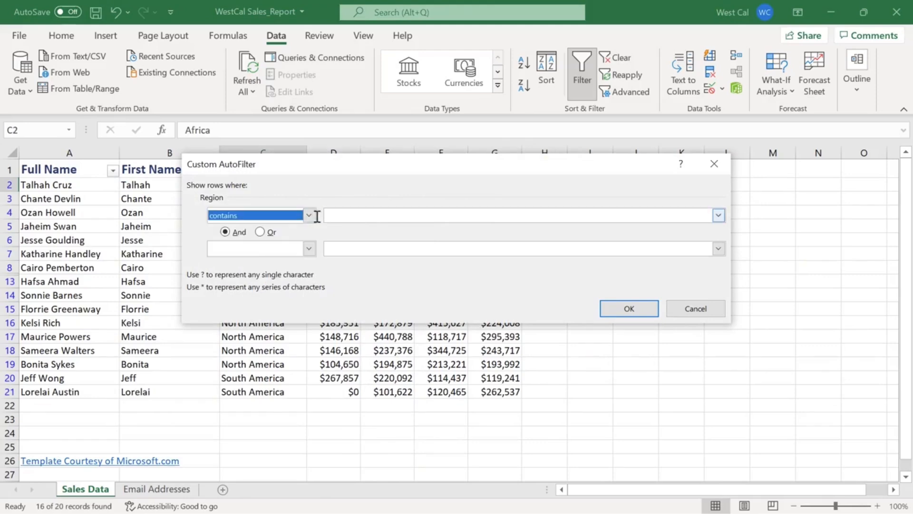
click(334, 214)
text(Asia)
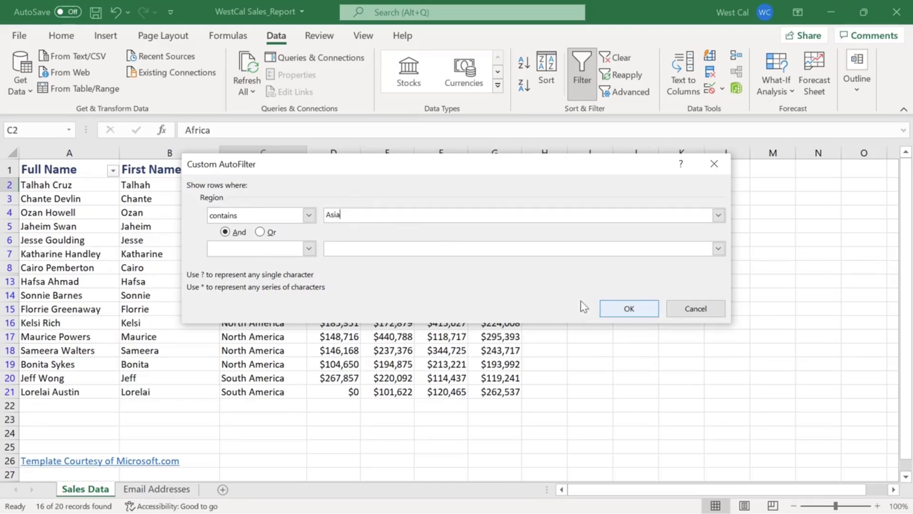
click(609, 314)
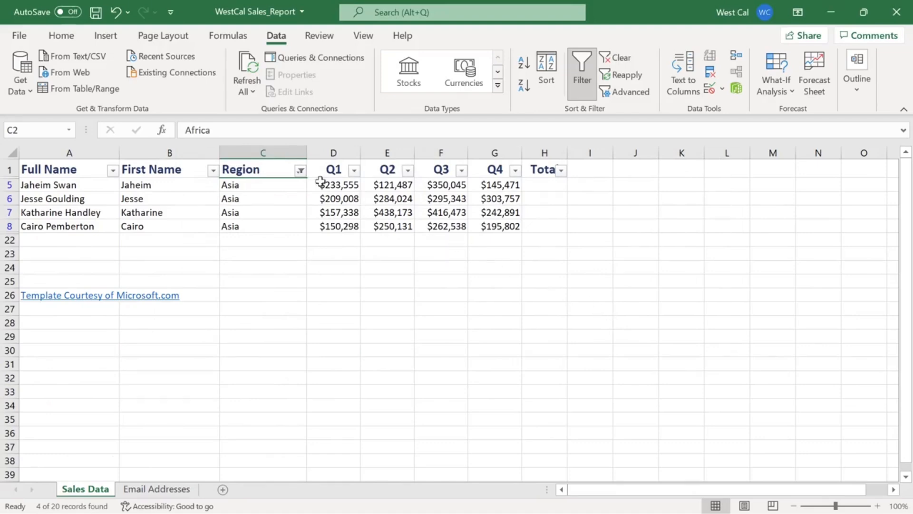
- Clear the Region filter so that all rows of the Sales Data table are shown
click(301, 170)
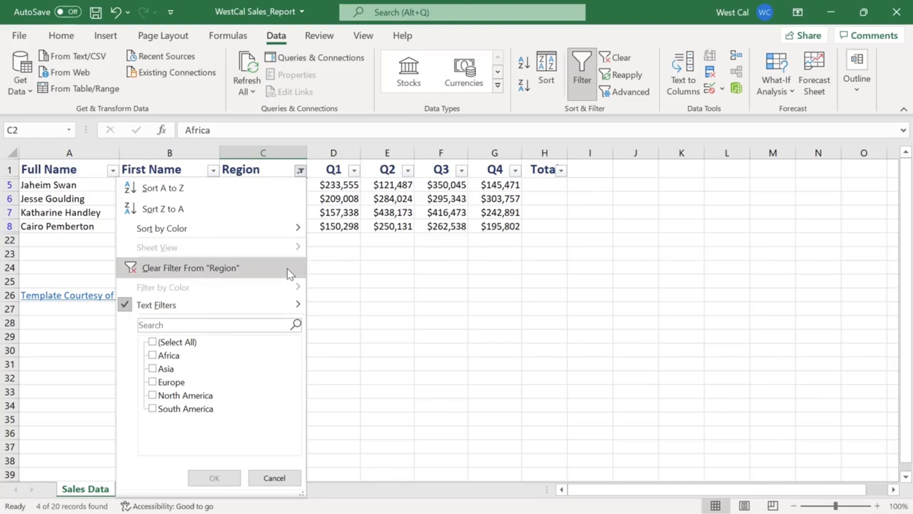
click(314, 268)
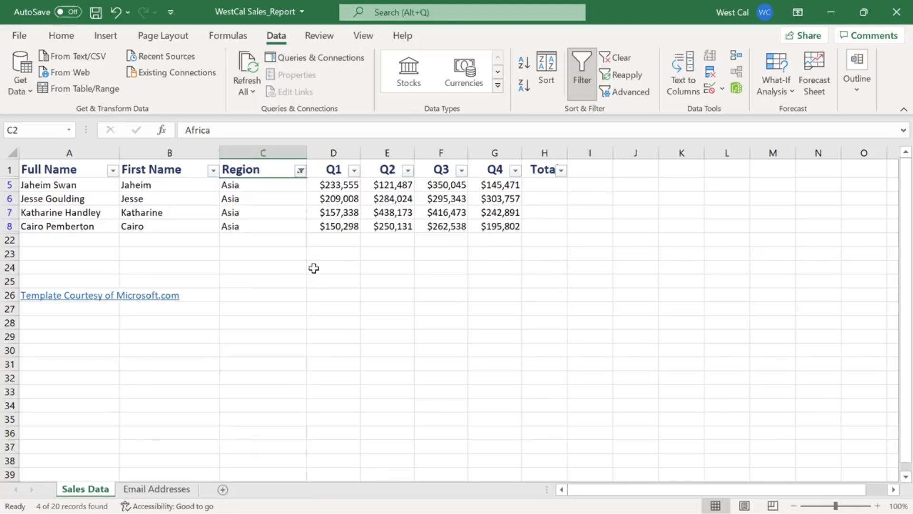
key(Down)
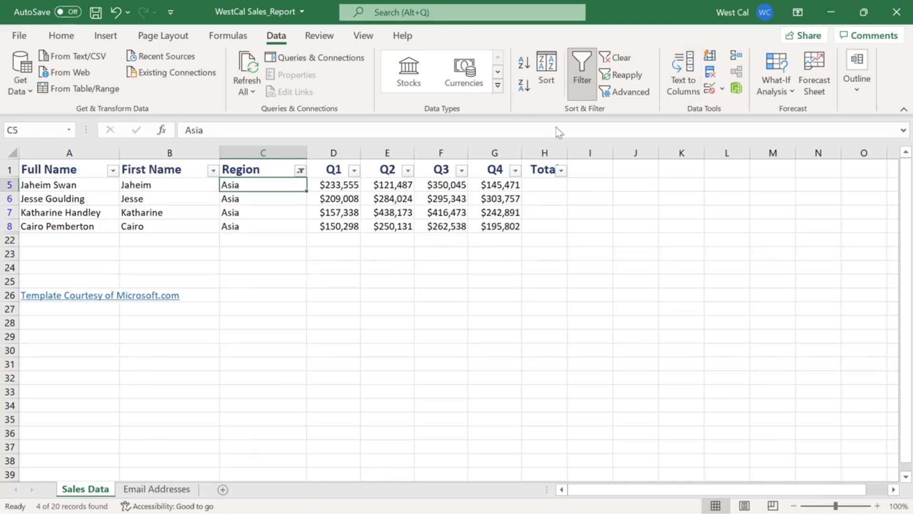
click(620, 57)
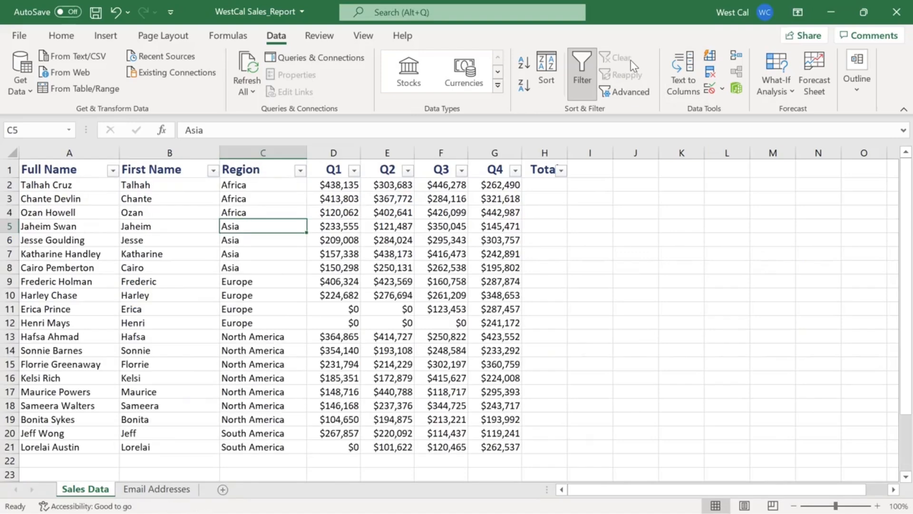
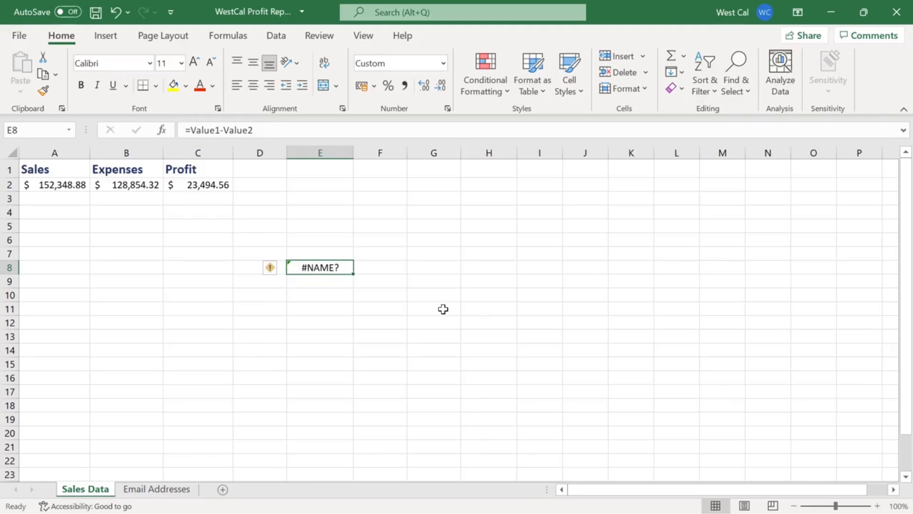
- Delete the formula in cell E8 of the profit report and name the header range A1:C1 "Headers"
key(Delete)
click(70, 170)
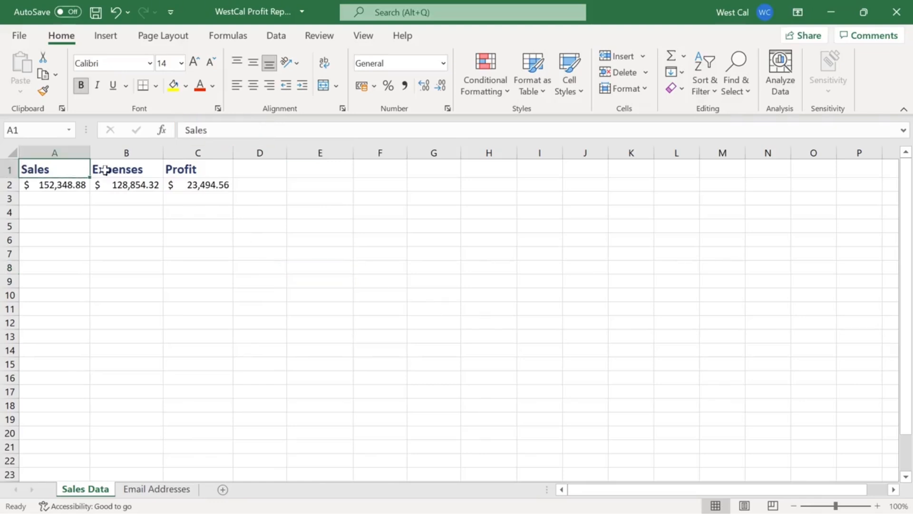
shift+click(195, 170)
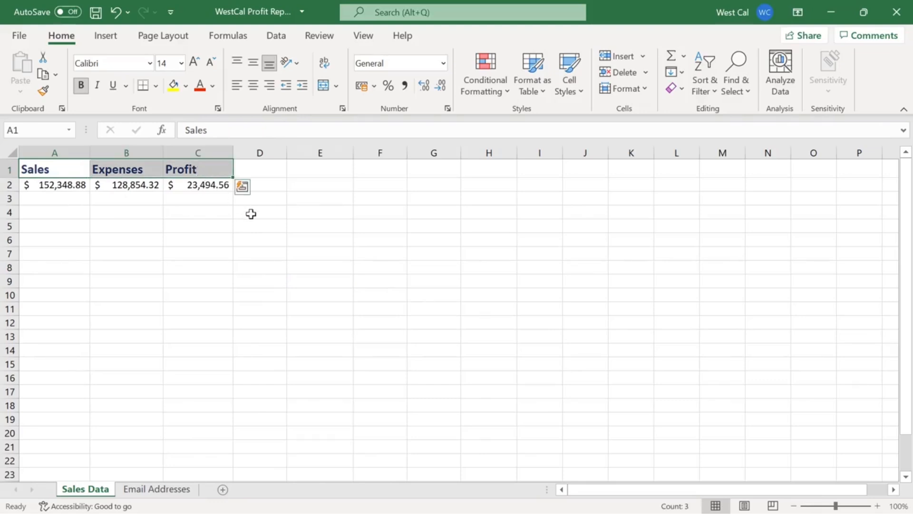
click(54, 131)
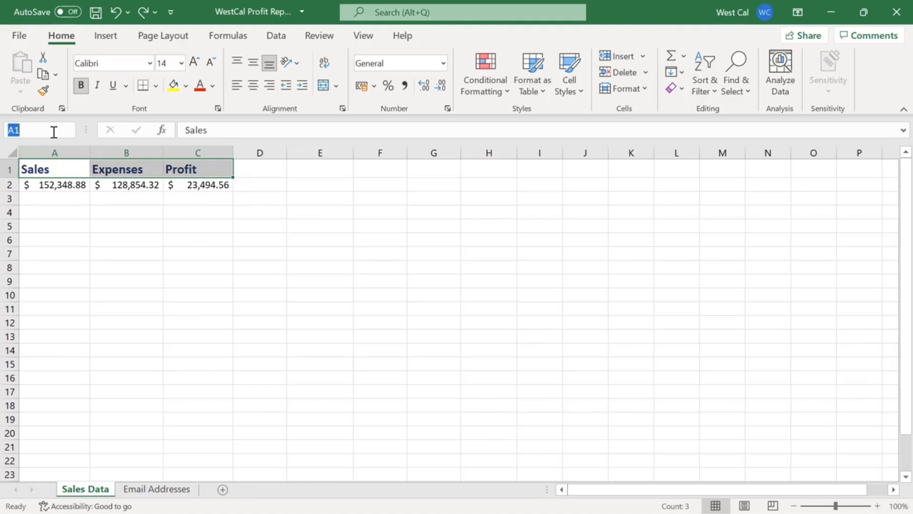
text(Headers)
key(Return)
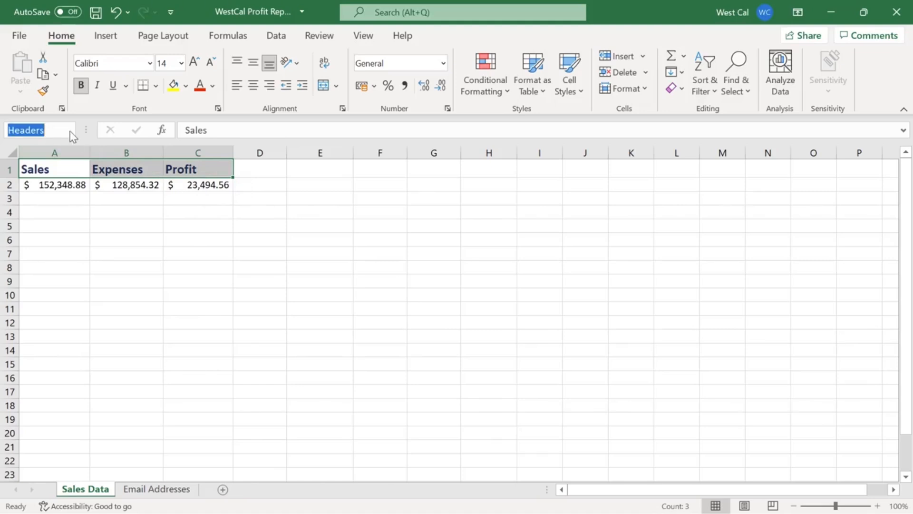
- Deselect the header cells and select them again by going to the named range Headers
click(244, 211)
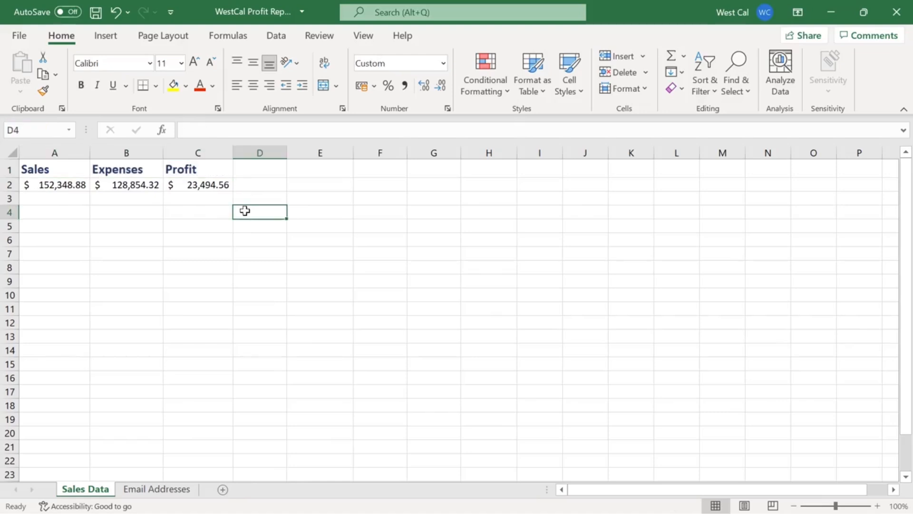
click(69, 129)
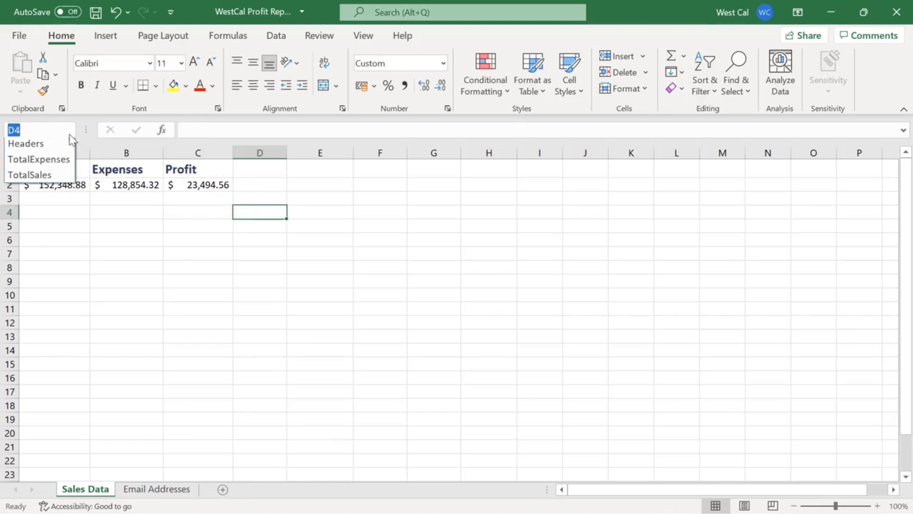
click(29, 146)
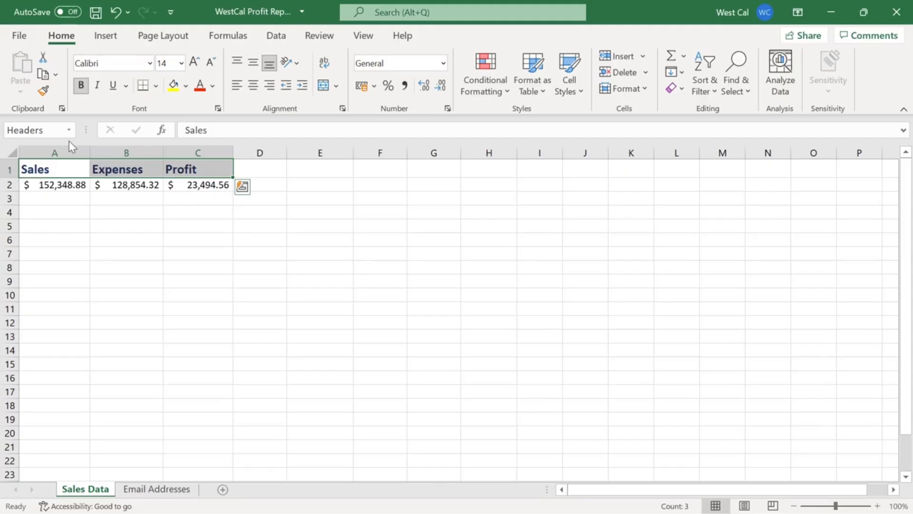
- Define the name Profit for cell C2 of the Sales Data sheet, with workbook scope
click(196, 188)
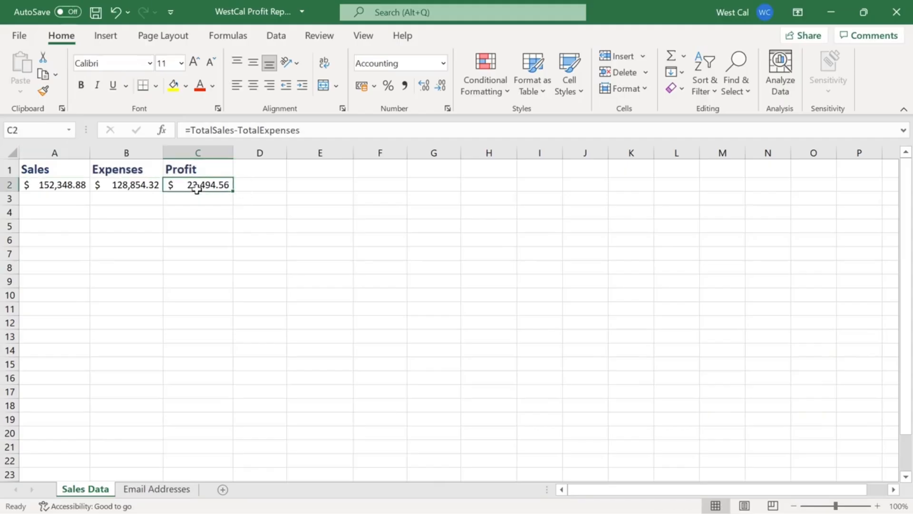
click(230, 39)
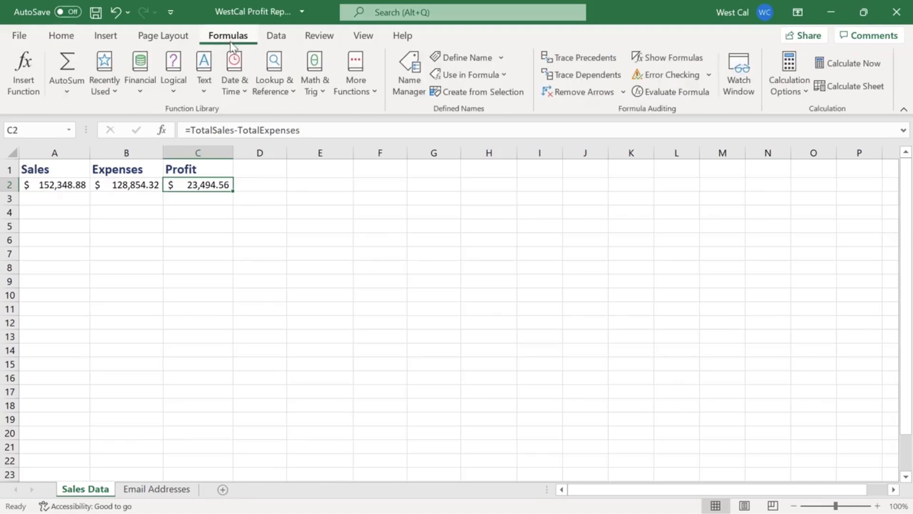
click(490, 63)
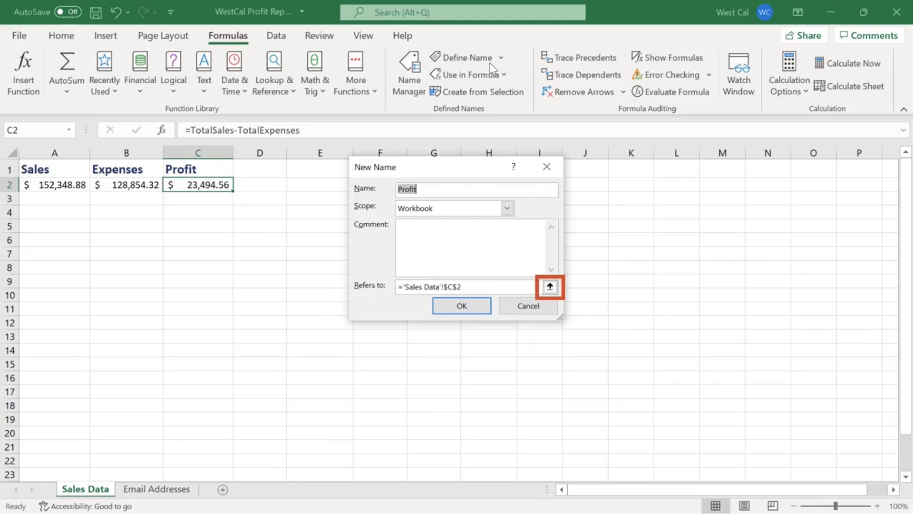
click(475, 306)
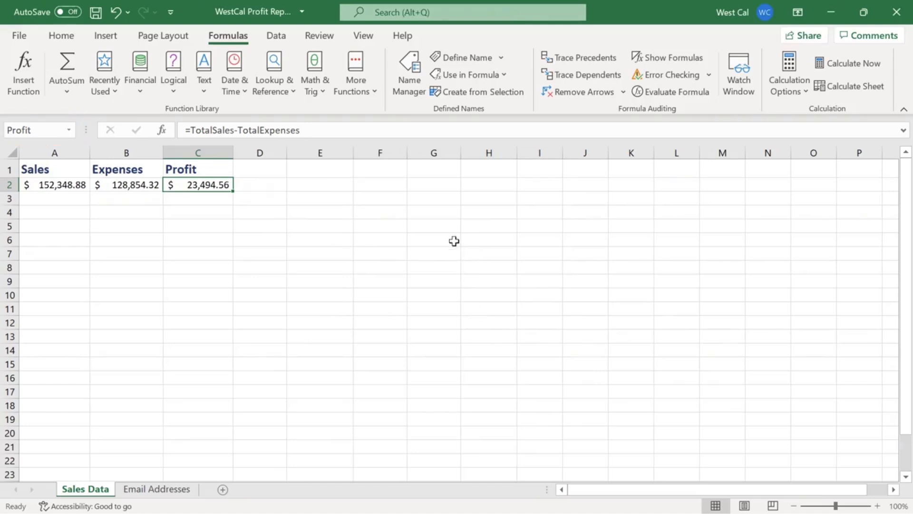
- Examine in the Name Manager the settings for creating a new name and for editing the Headers name, without changing anything
click(410, 90)
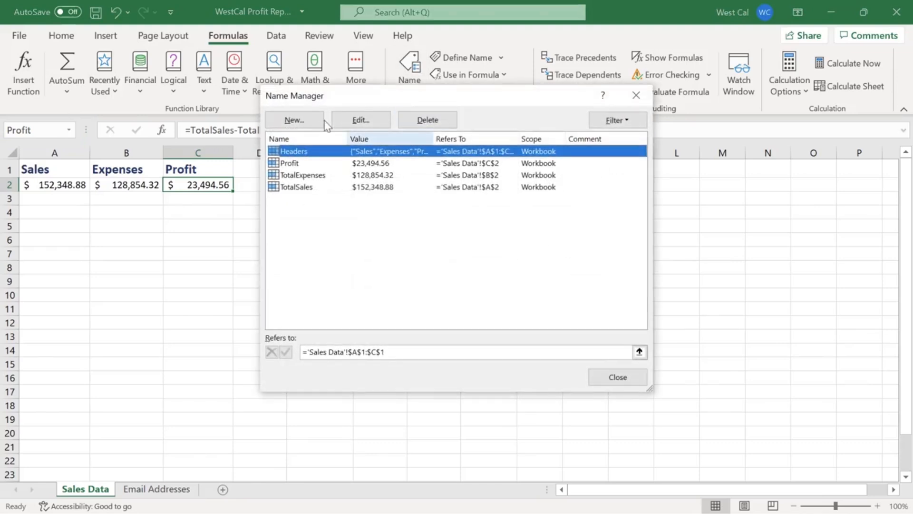
click(295, 121)
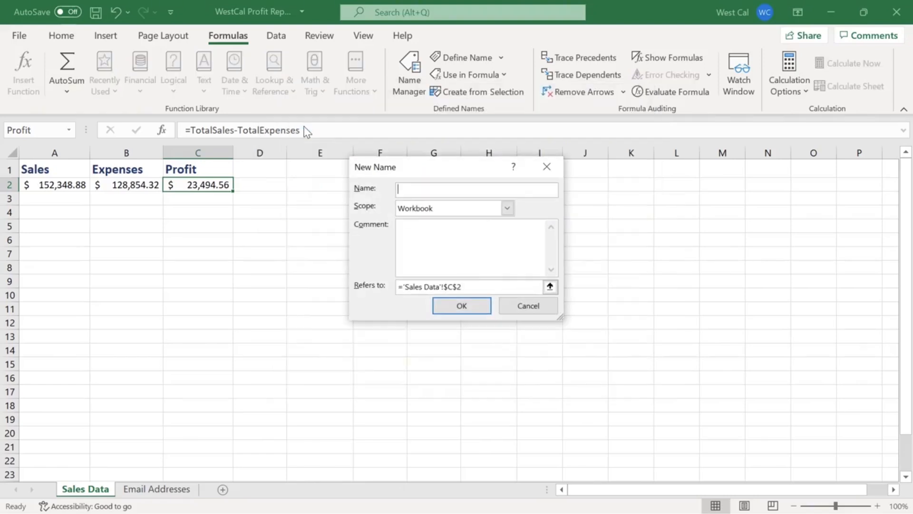
click(526, 313)
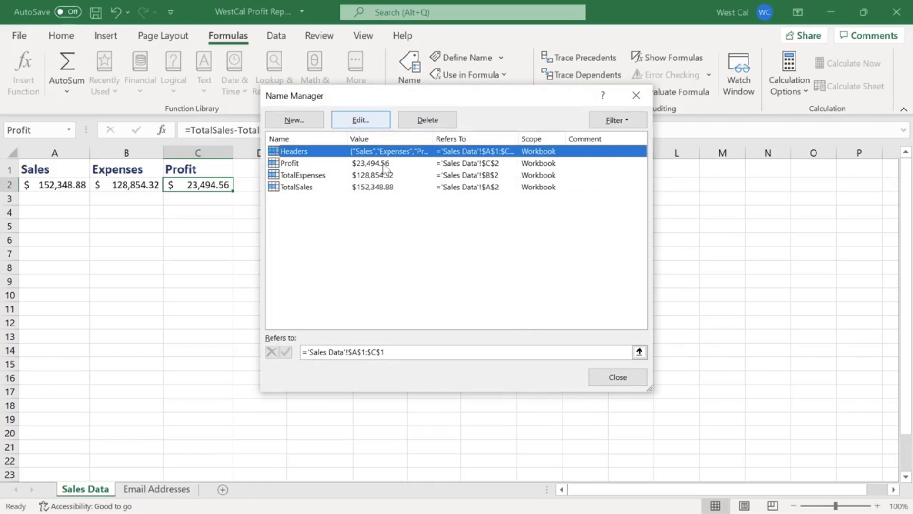
click(366, 119)
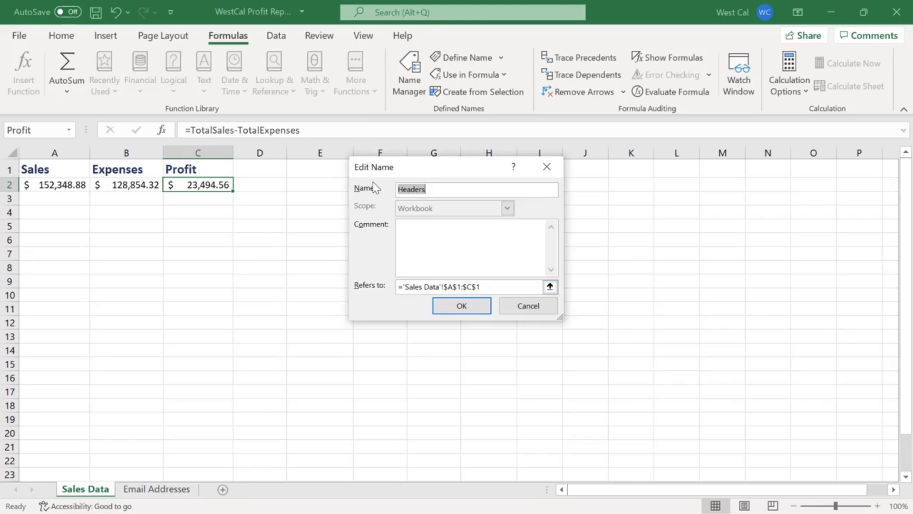
click(522, 309)
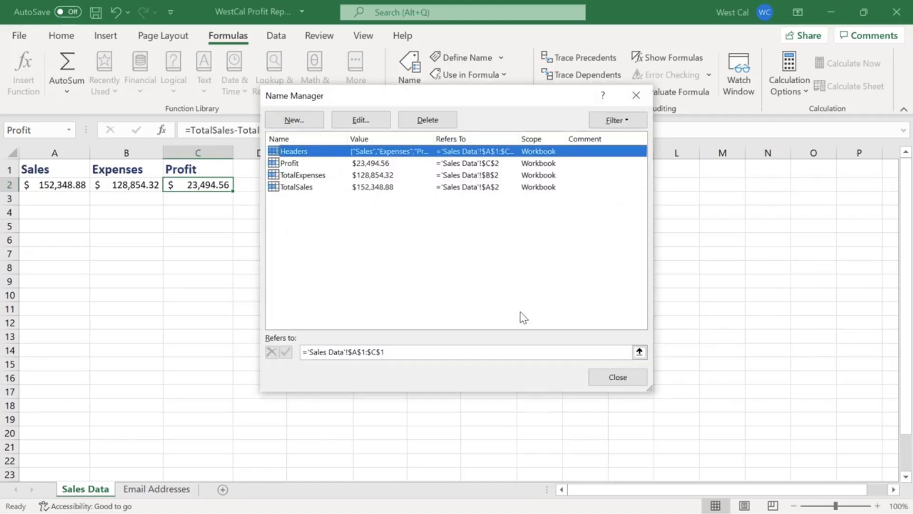
- Delete the defined name Profit from the workbook and open the filter options for the list of names
click(309, 167)
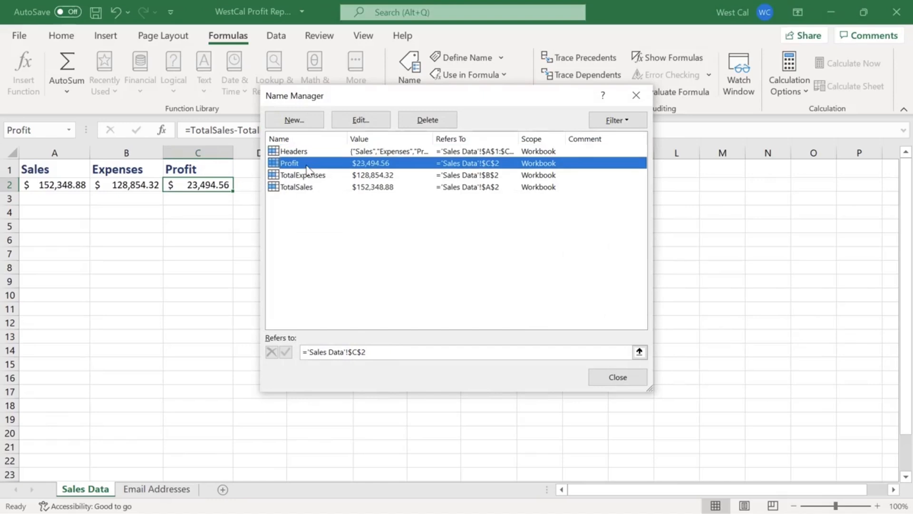
click(446, 130)
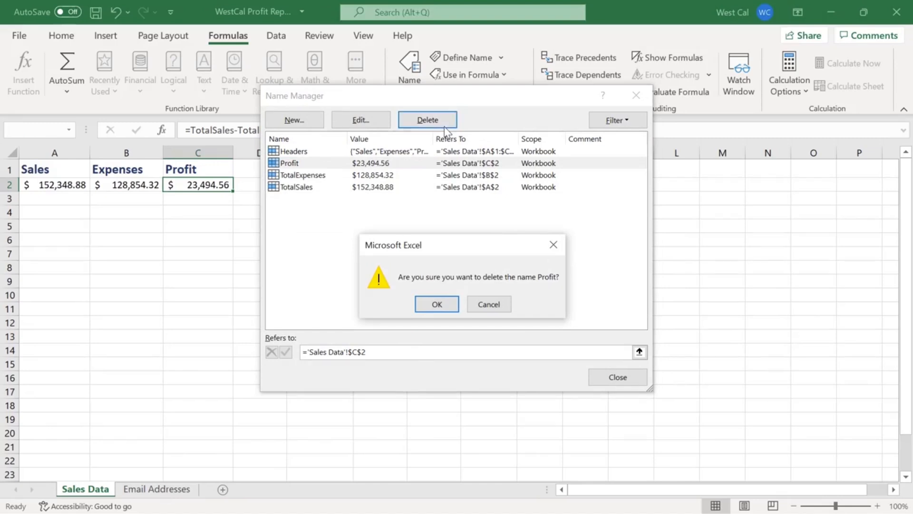
click(454, 306)
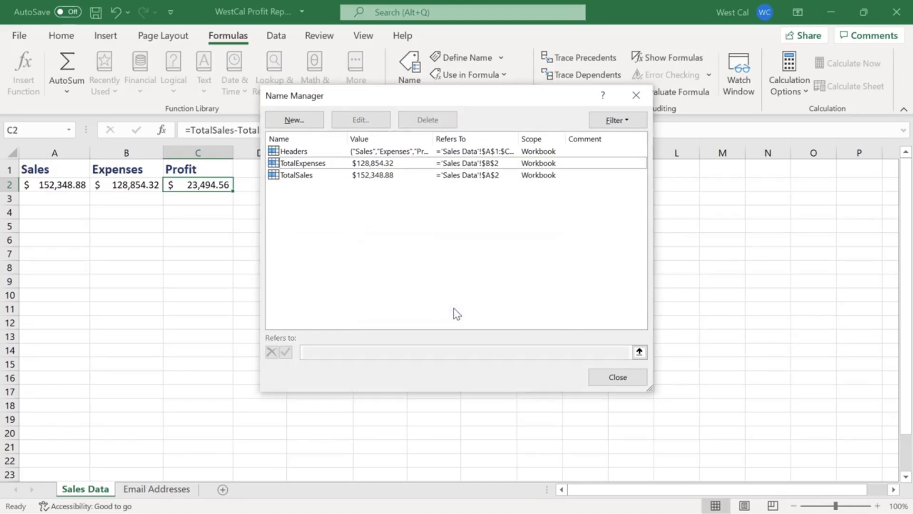
click(634, 122)
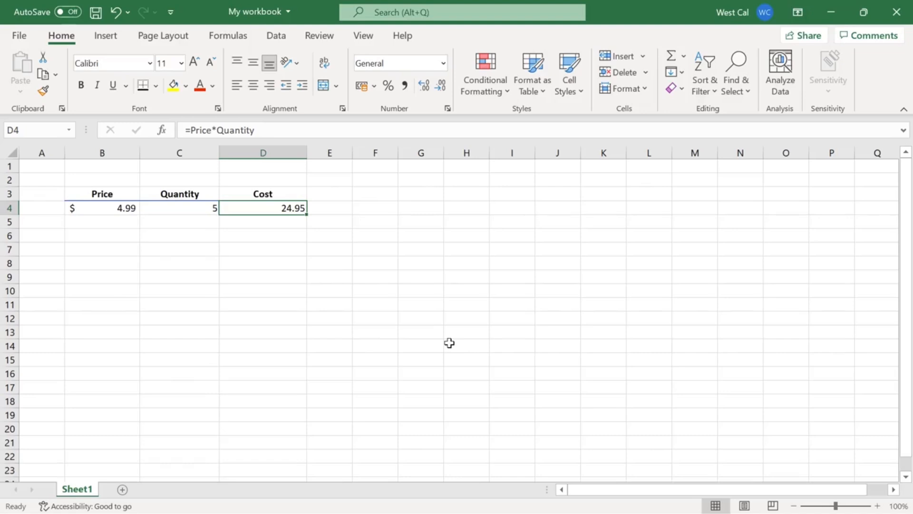
- Clear the Cost formula in cell D4 and rebuild it as =Price*Quantity using the defined names
key(Delete)
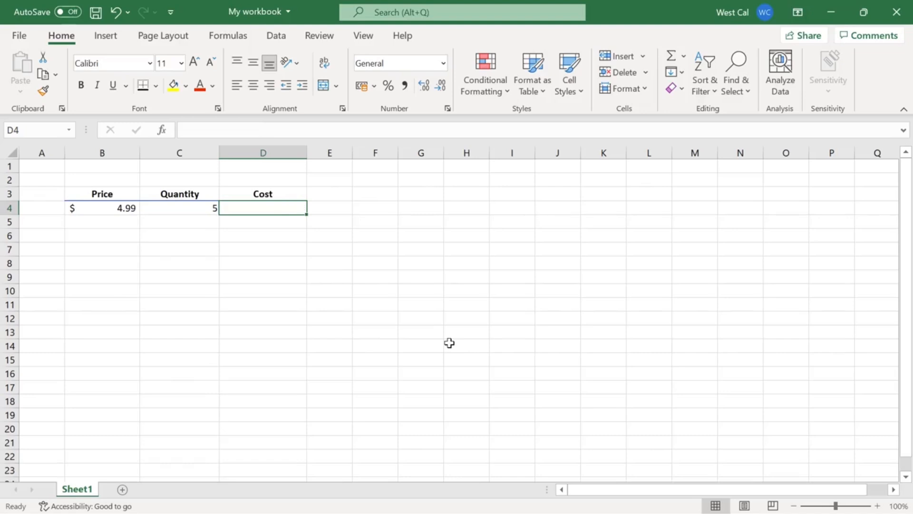
click(367, 130)
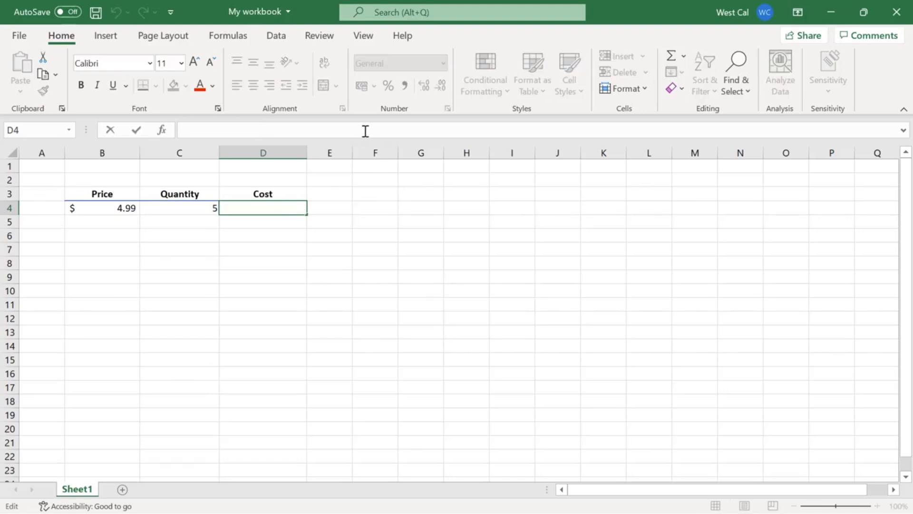
text(=)
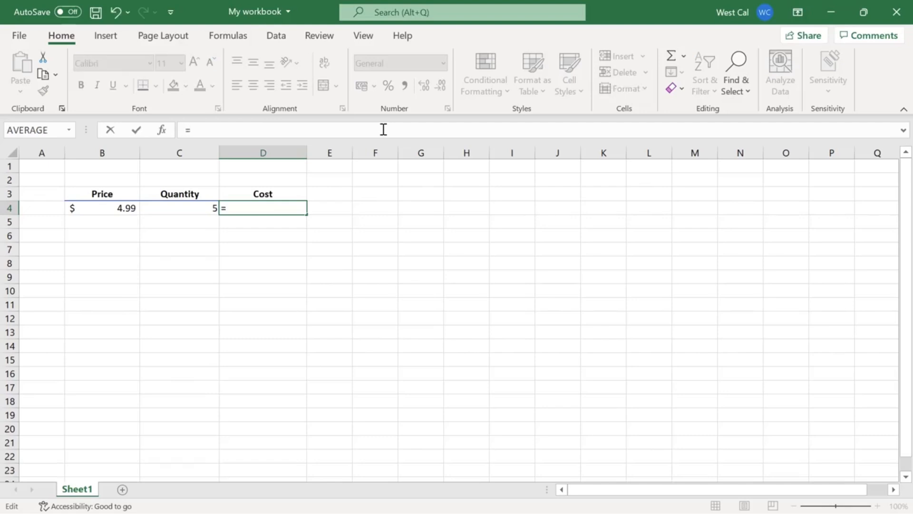
text(Pri)
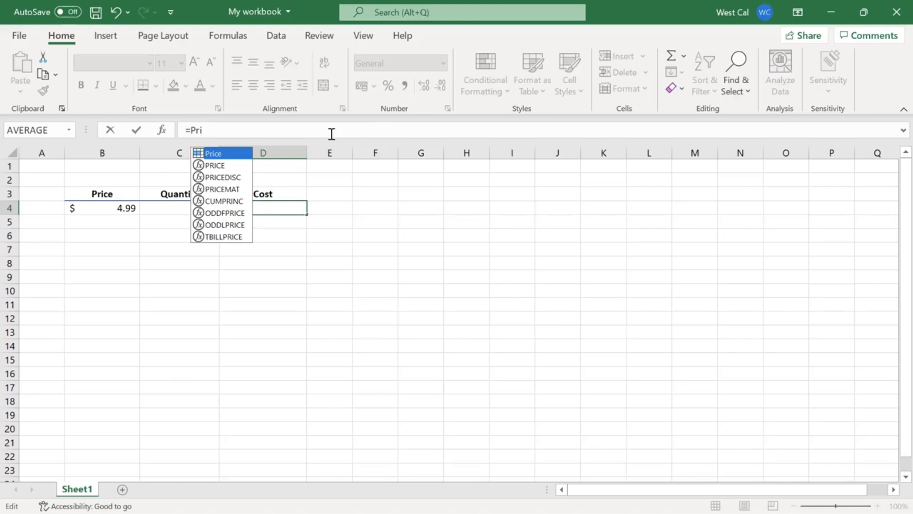
double_click(236, 152)
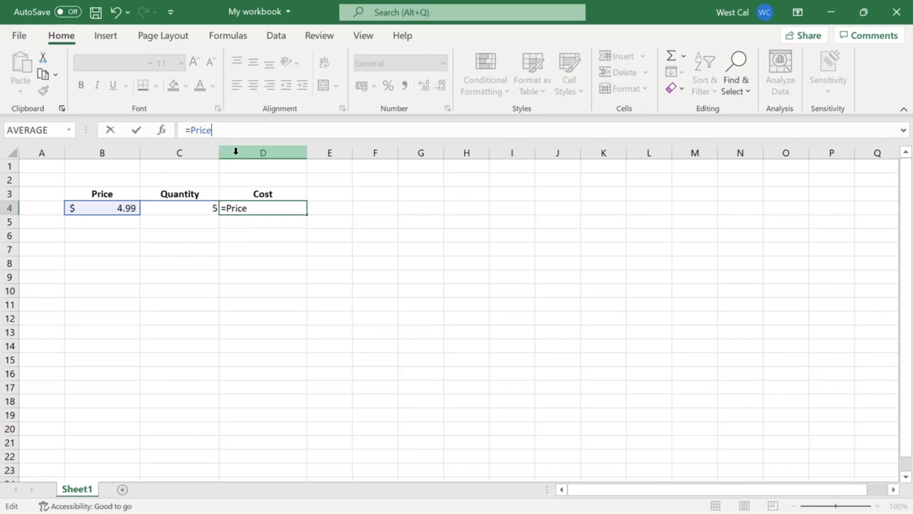
text(*)
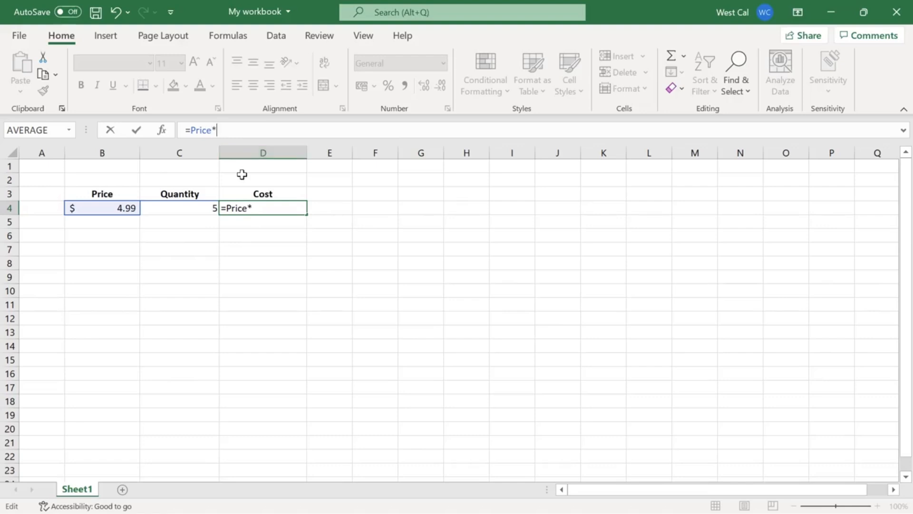
click(238, 42)
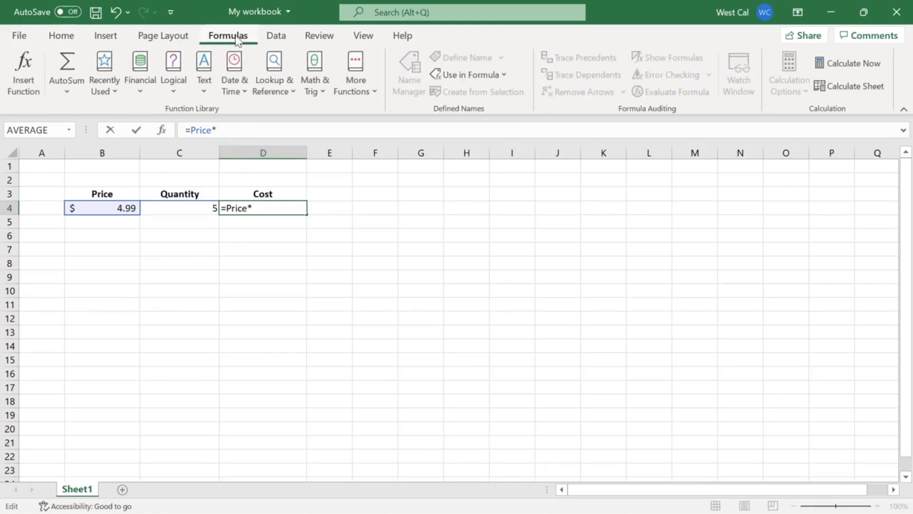
click(510, 76)
click(507, 114)
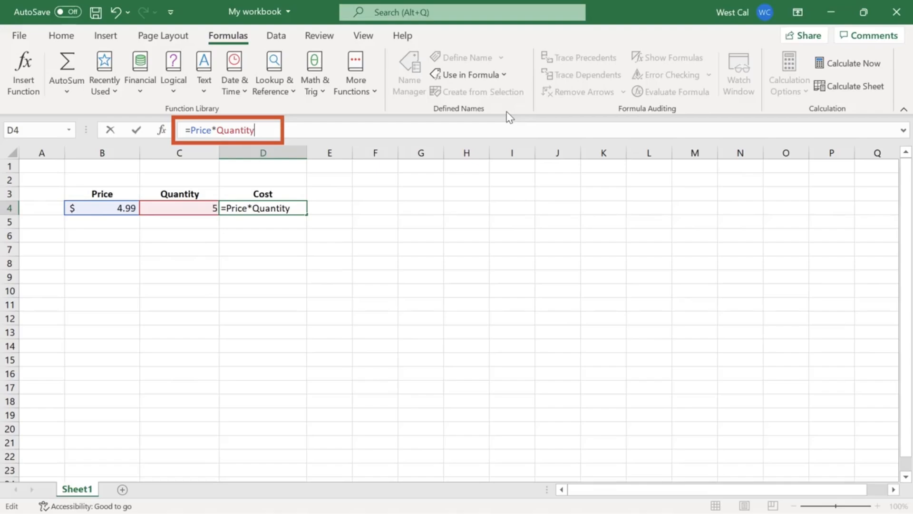
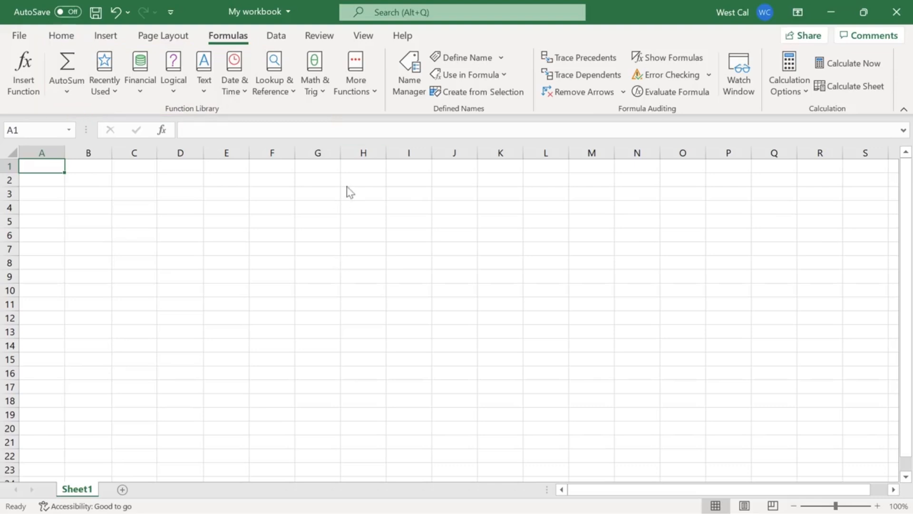
- Examine the available functions in the Financial, Date & Time and Statistical categories of the function library
click(375, 94)
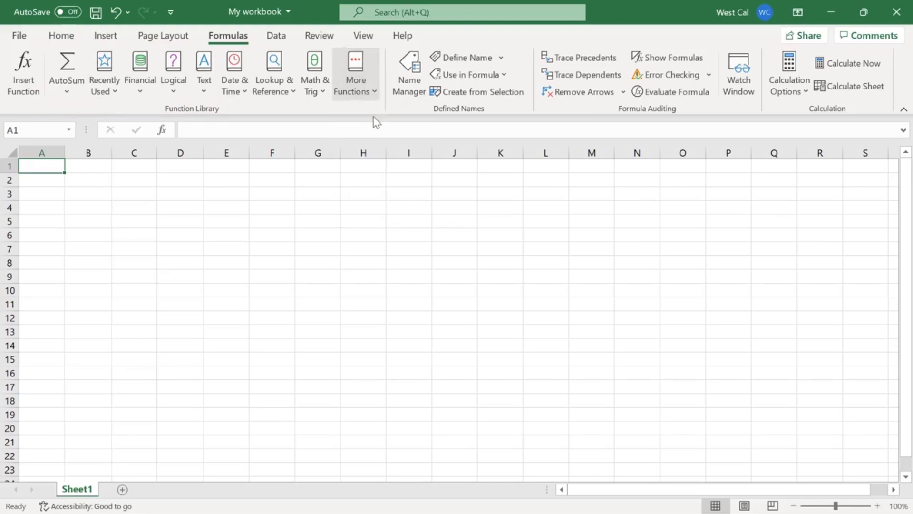
click(144, 92)
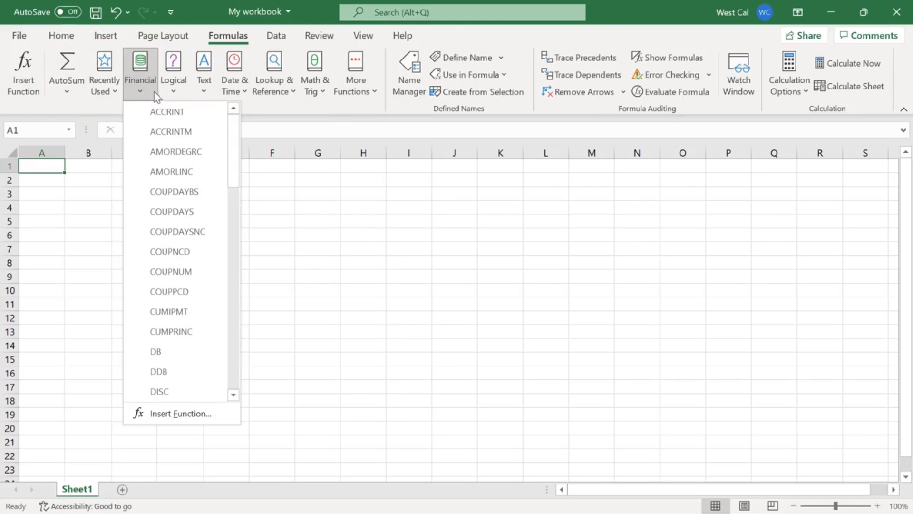
click(246, 96)
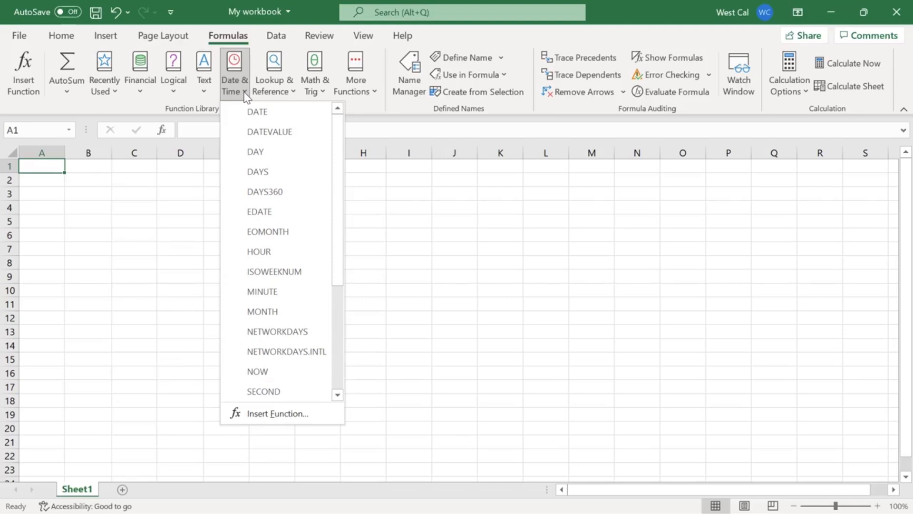
click(375, 93)
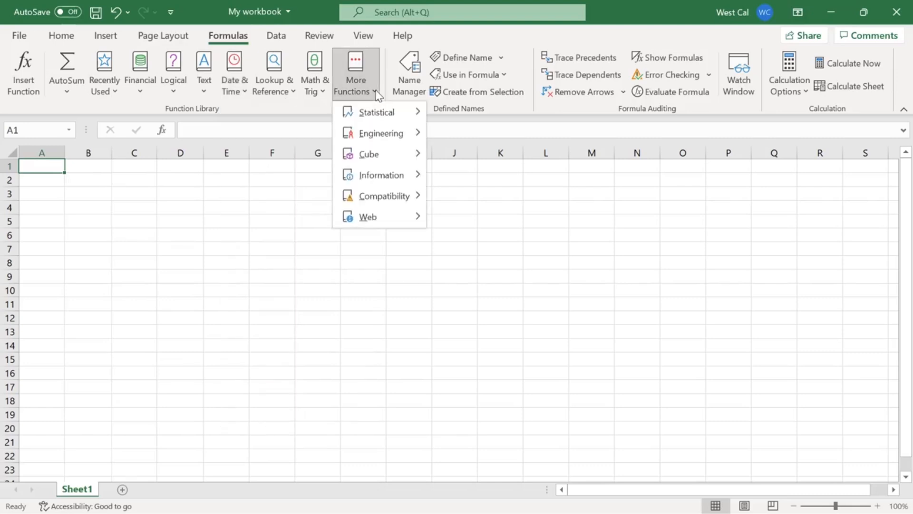
mouse_move(376, 109)
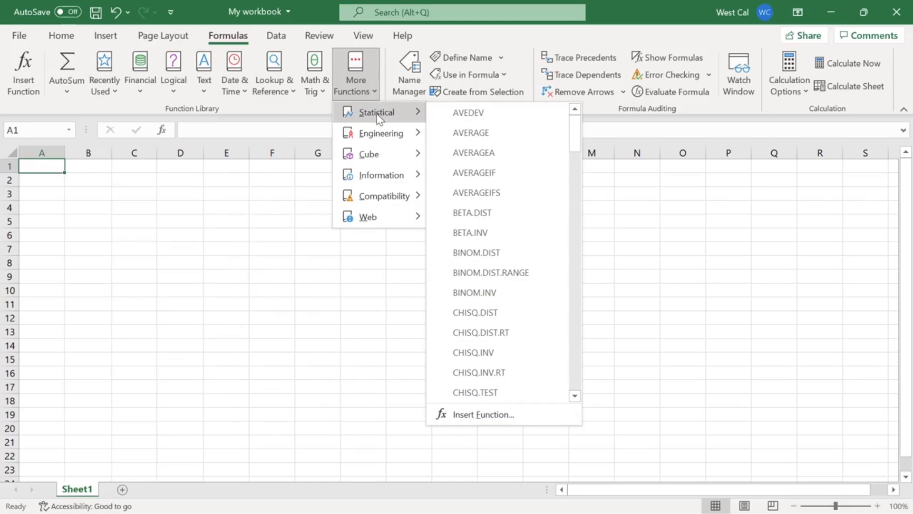
drag(576, 123, 569, 159)
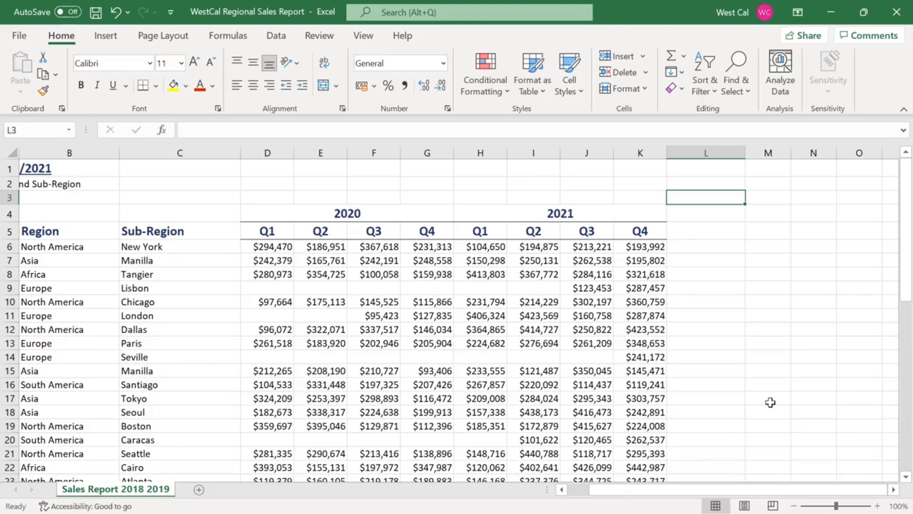
- Enter =SUMIF(D6:K6, "<200000") in cell L6 to sum only New York's quarterly sales below 200000
click(717, 247)
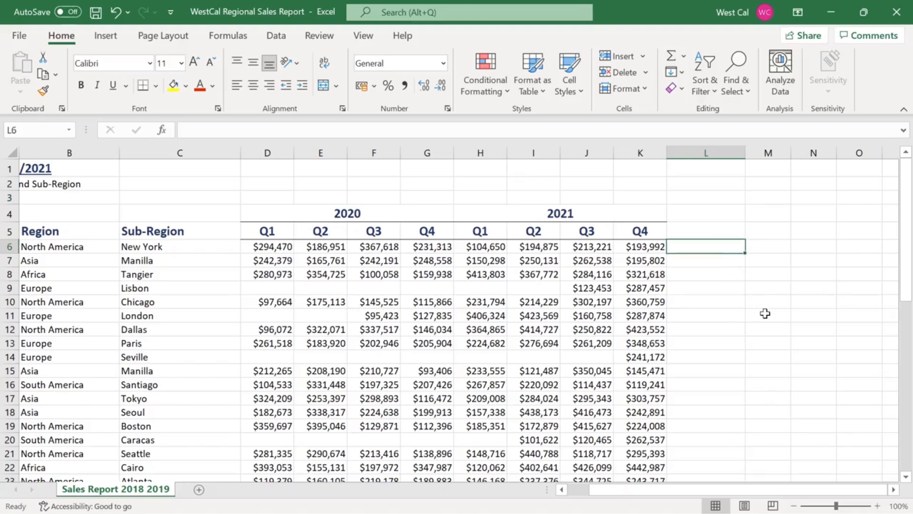
text(=su)
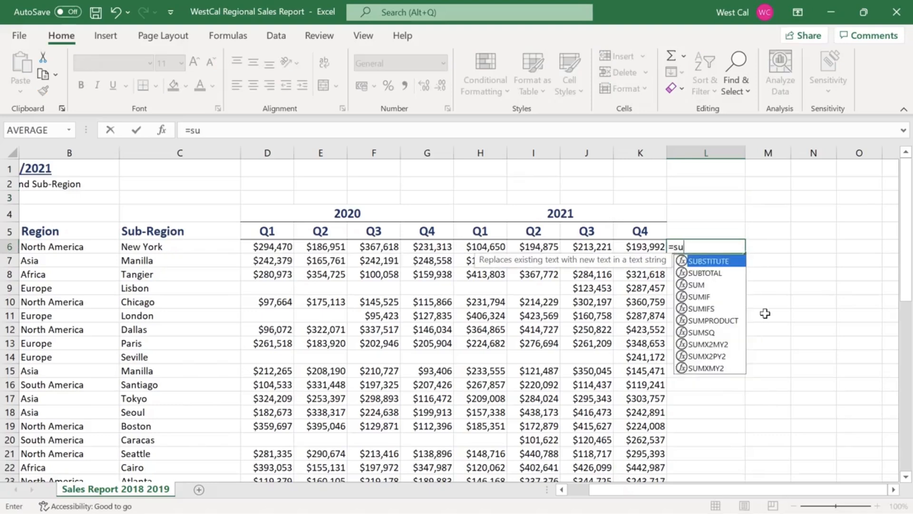
text(m()
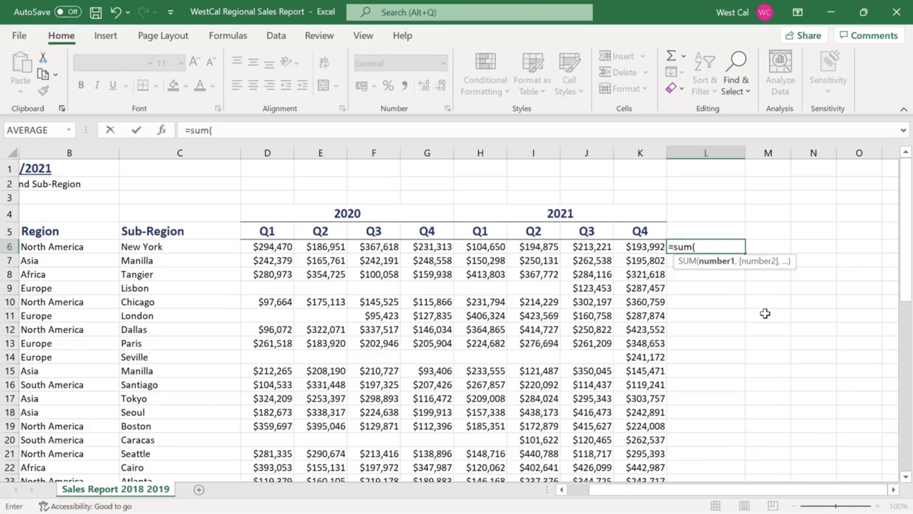
key(BackSpace)
text(if()
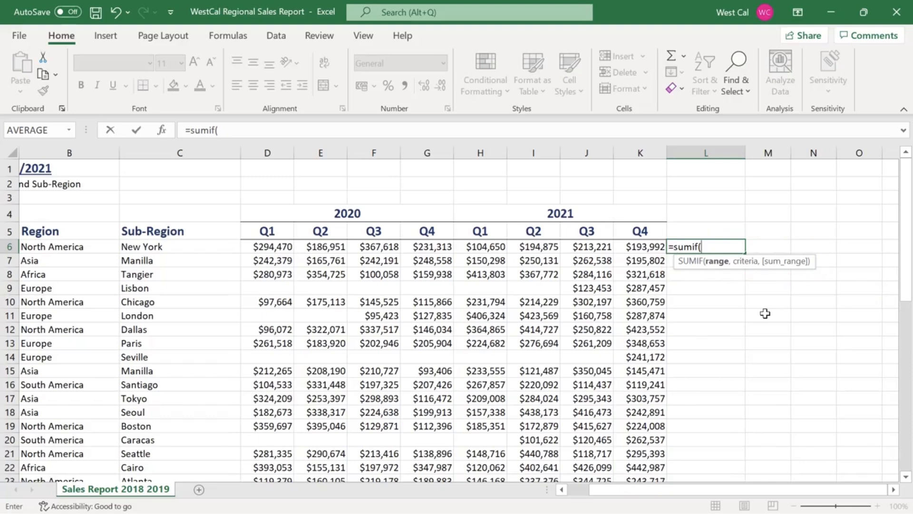
text(D6:K6, "<200000"))
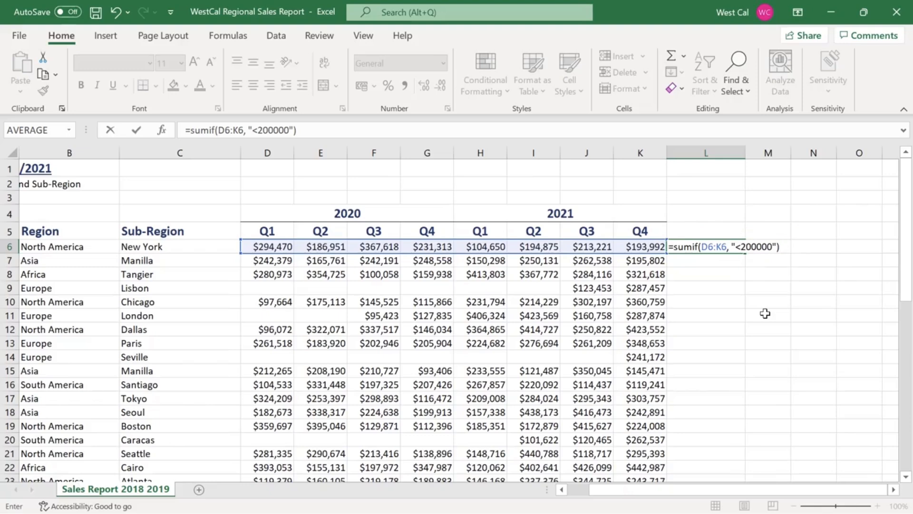
key(Return)
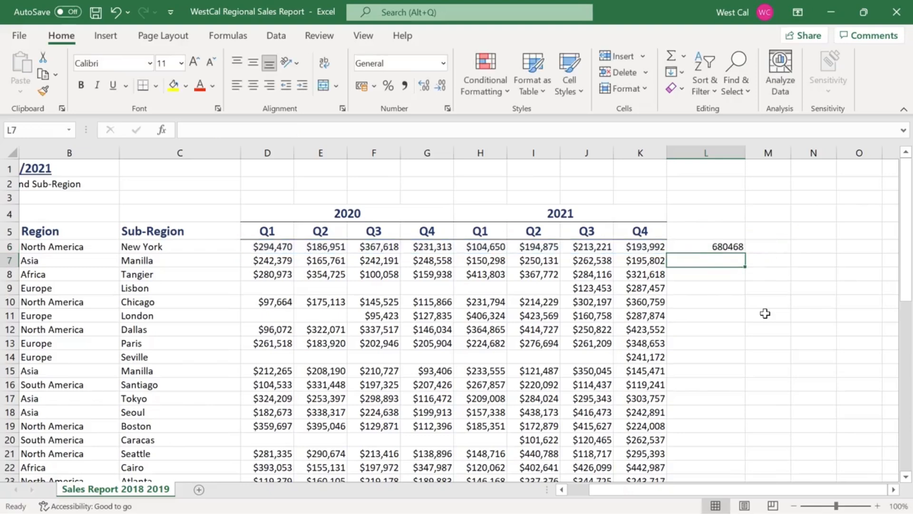
- Enter =SUMIF(B6:B50, "North America", K6:K50) in cell L7 to sum the 2021 Q4 sales for that region
text(=sumif(B6:B50, "North America", K6:K50)
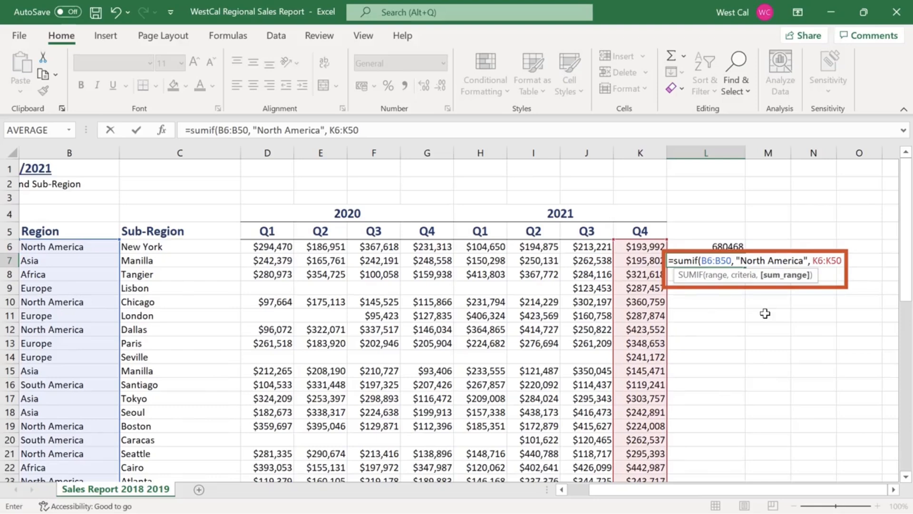
text())
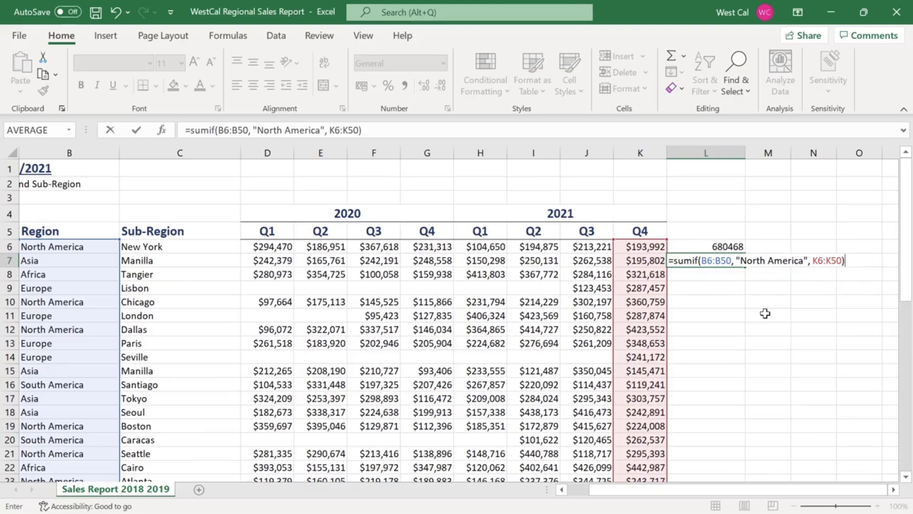
key(Return)
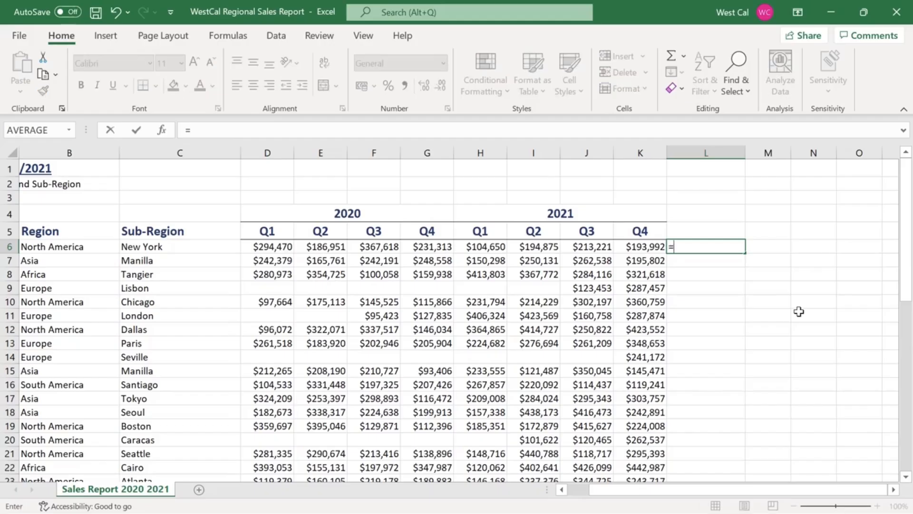
- Enter =AVERAGEIF(D6:K6, "<200000") in cell L6 and =AVERAGEIF(B6:B50, "North America", K6:K50) in cell L7
text(ave)
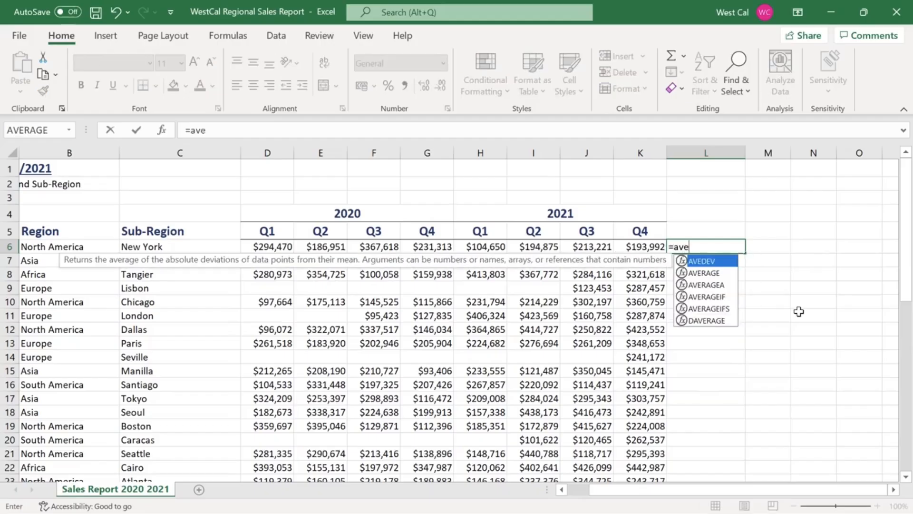
text(rageif()
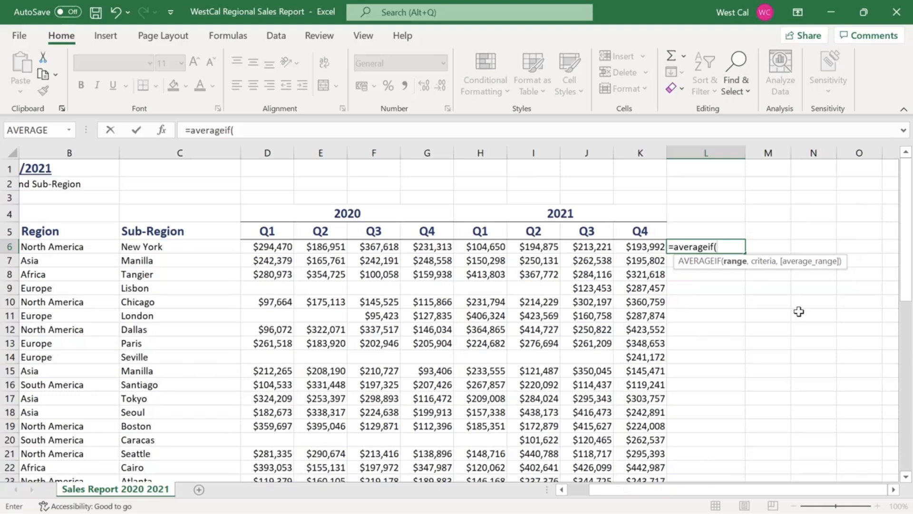
text(D6:K6, "<200000")
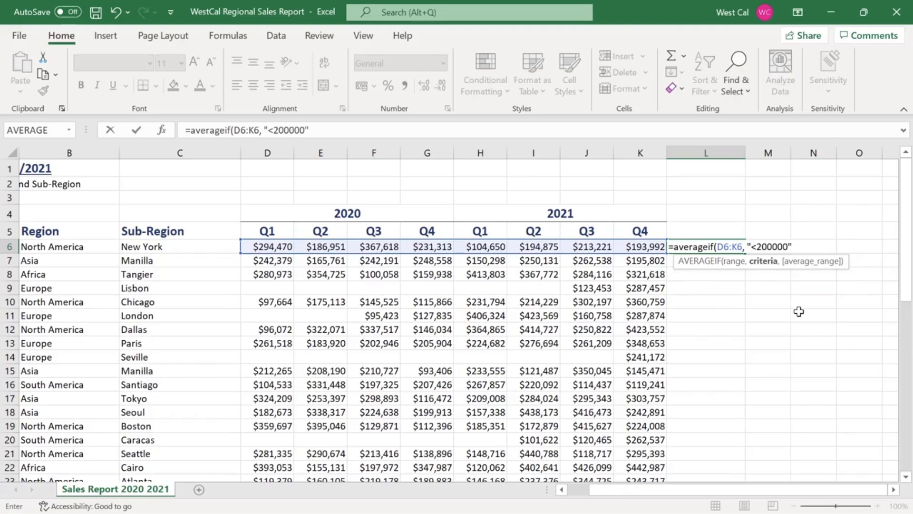
text())
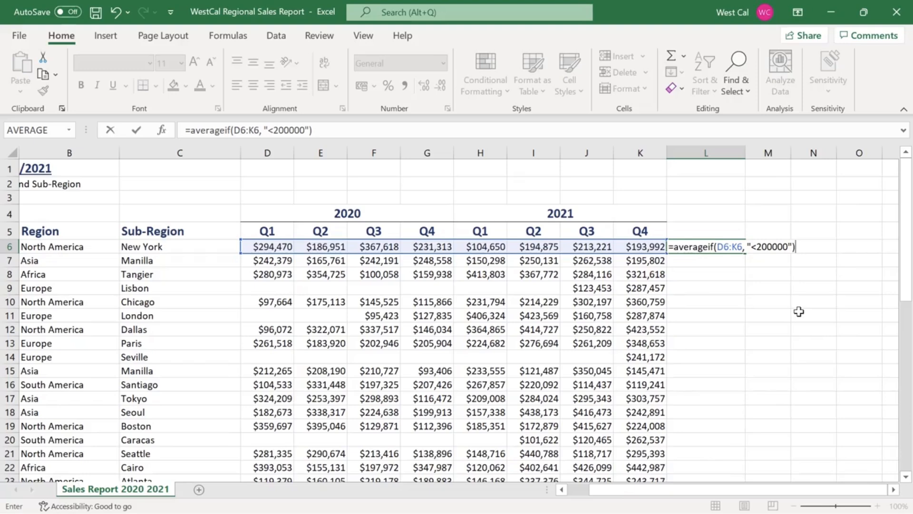
key(Return)
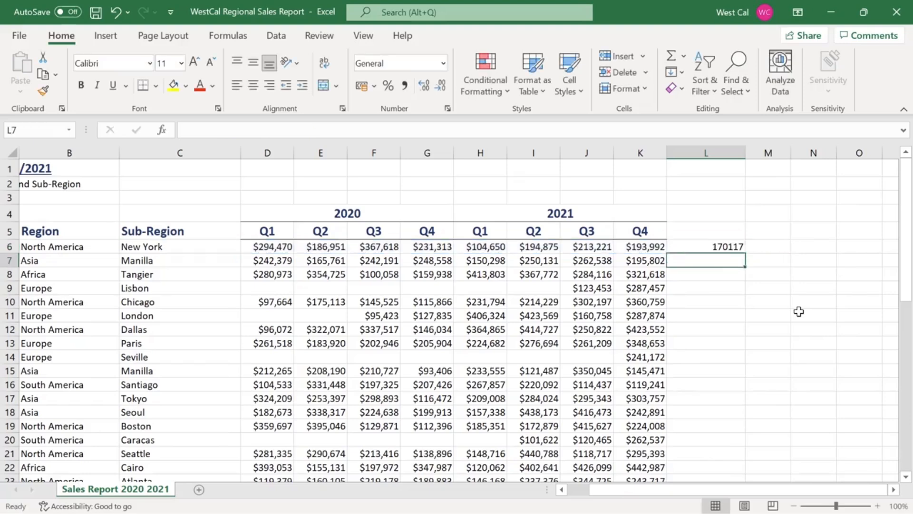
text(=averageif(B6:B50, "North America", K6:K50)
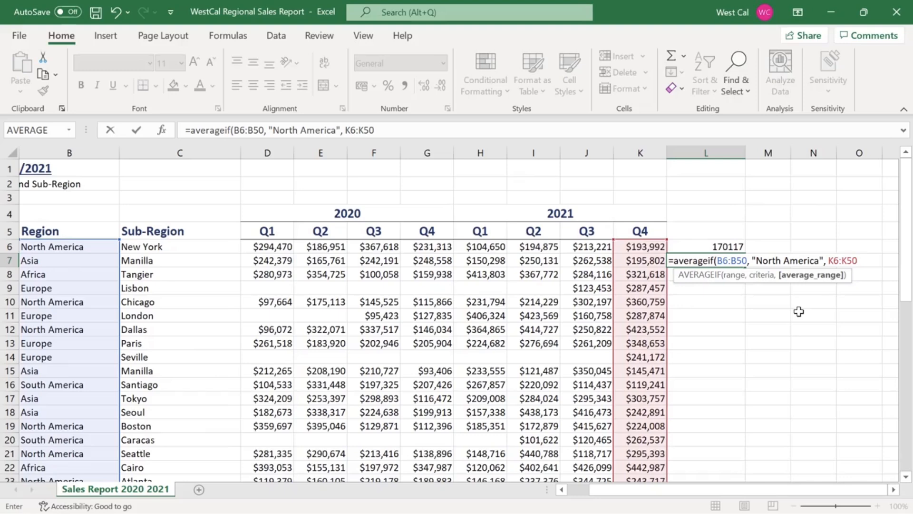
key(Return)
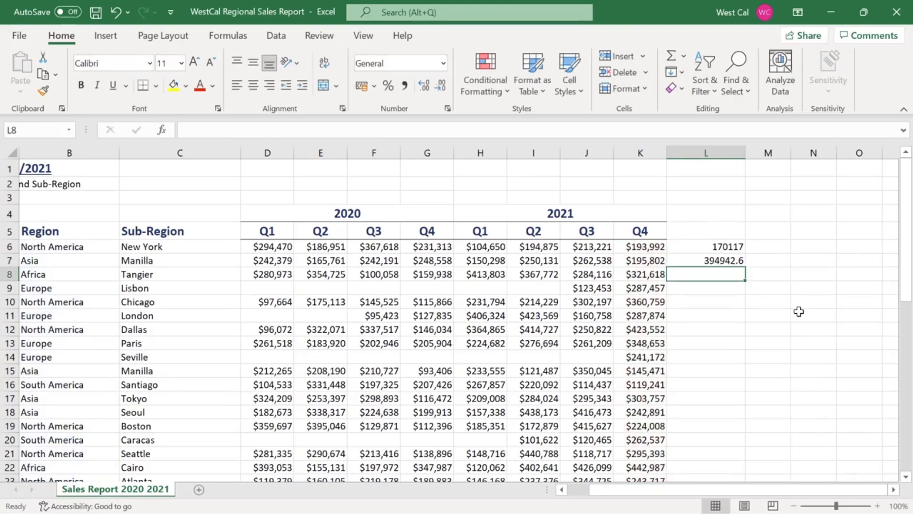
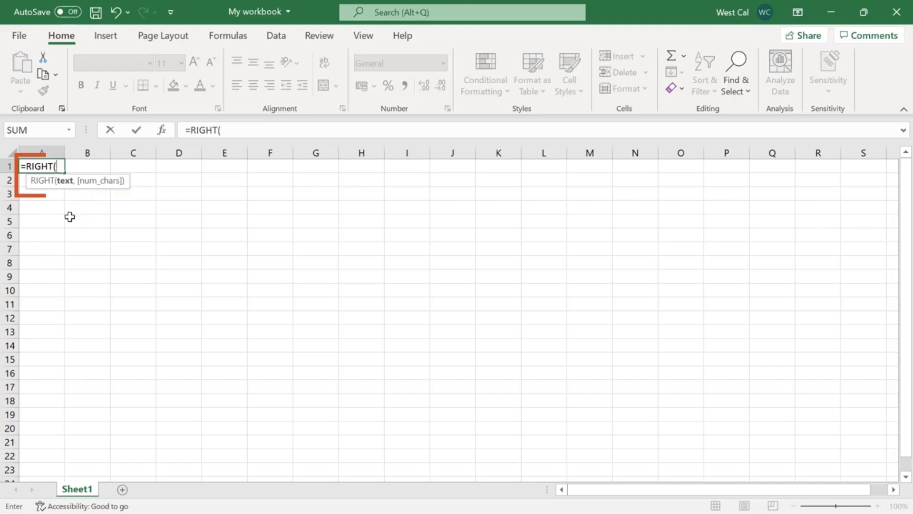
- Discard the unfinished RIGHT formula in cell A1 and enter a person's full name there instead
key(Escape)
text(John Smith)
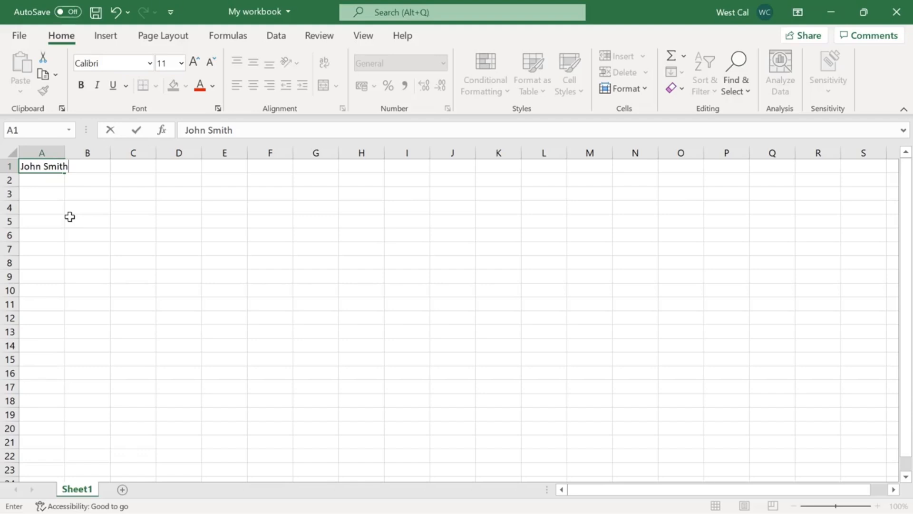
key(Return)
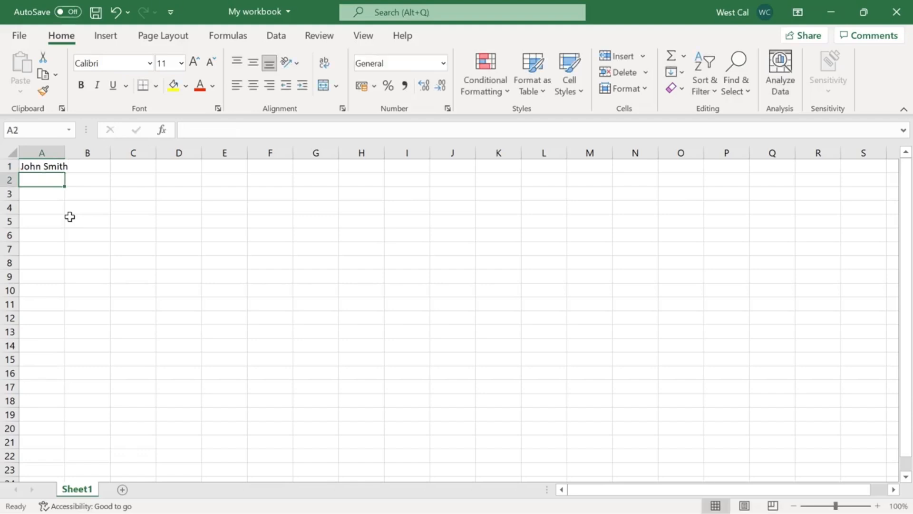
- Extract ending characters of the full name with =RIGHT(A1) in cell C1 and =RIGHT(A1, 5) in cell C2
click(132, 169)
text(=RIGHT(A1))
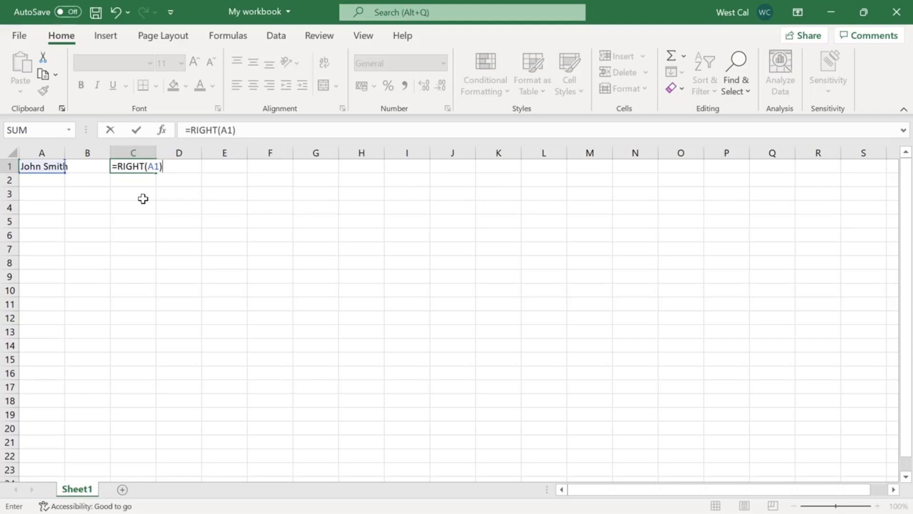
key(Return)
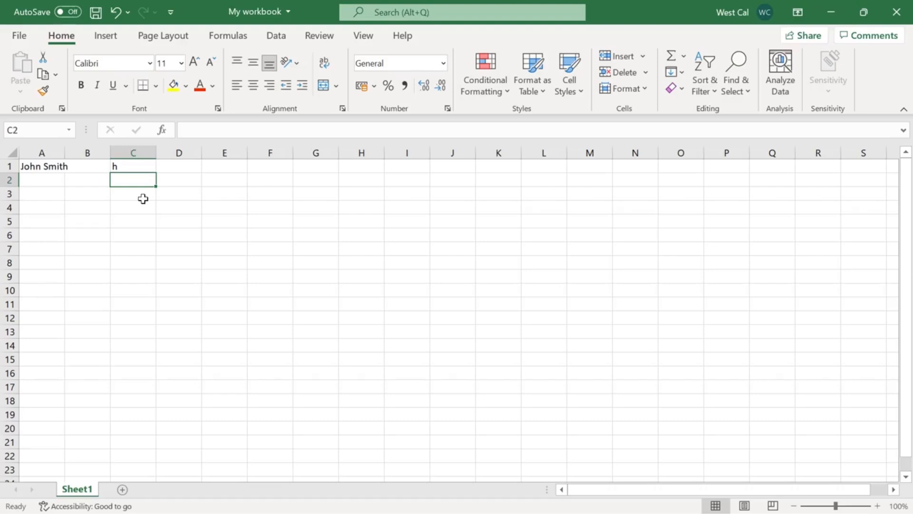
text(=RIGHT(A1, 5))
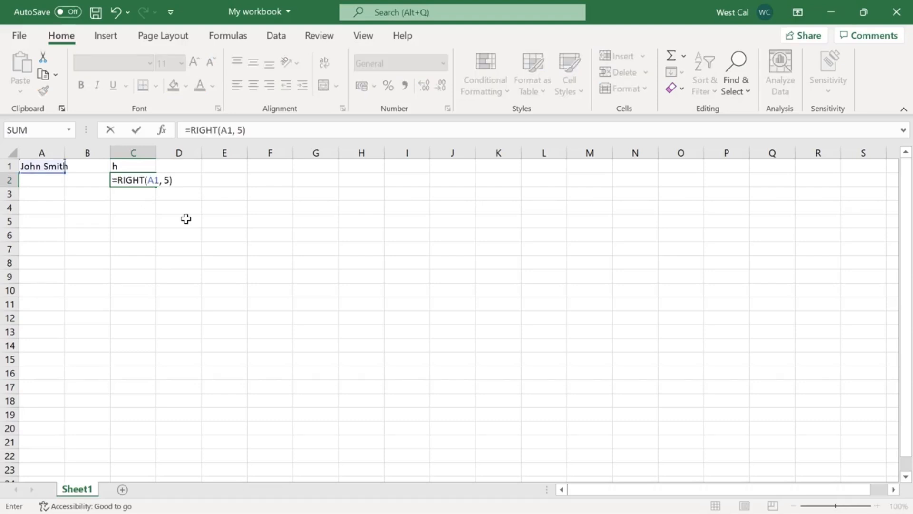
key(Return)
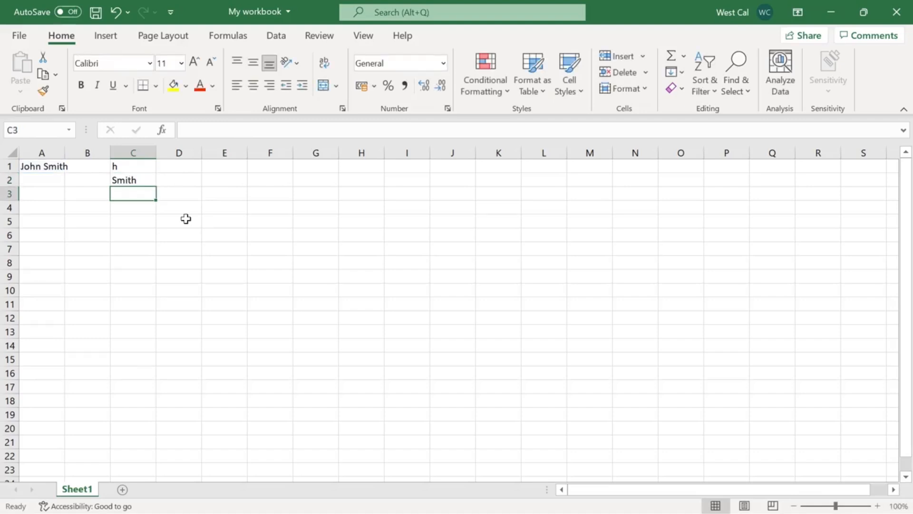
- Enter =LEFT(A1, 5) in cell C3 and a LEFT formula on the quoted first name, without a character count, in cell C4
text(=LEFT(A1, 5))
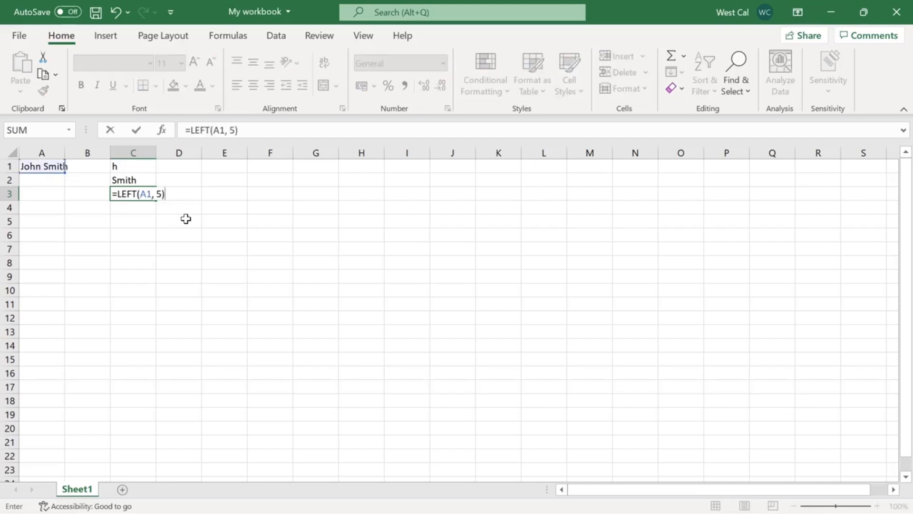
key(Return)
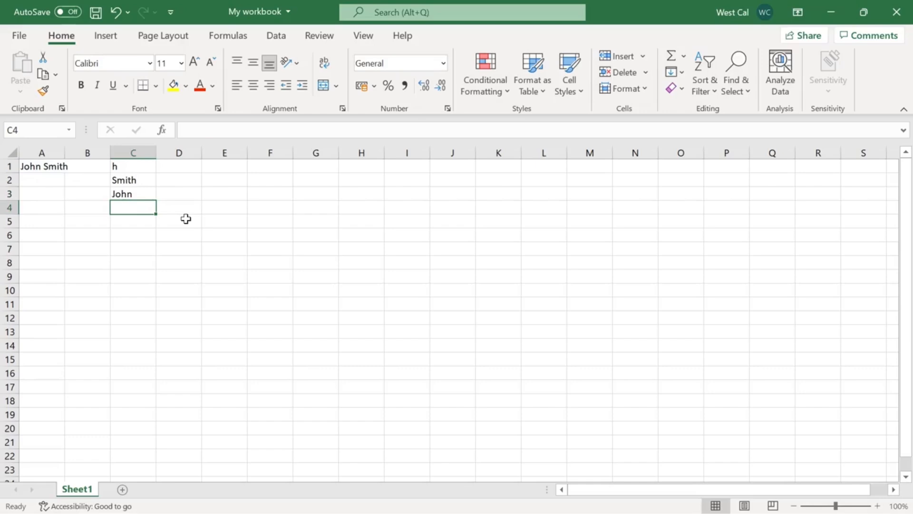
text(=LEFT("John"))
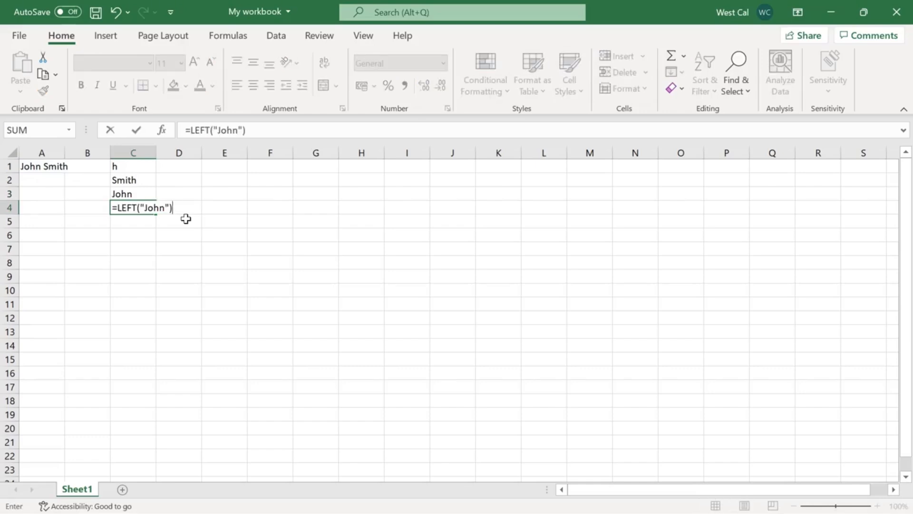
key(Return)
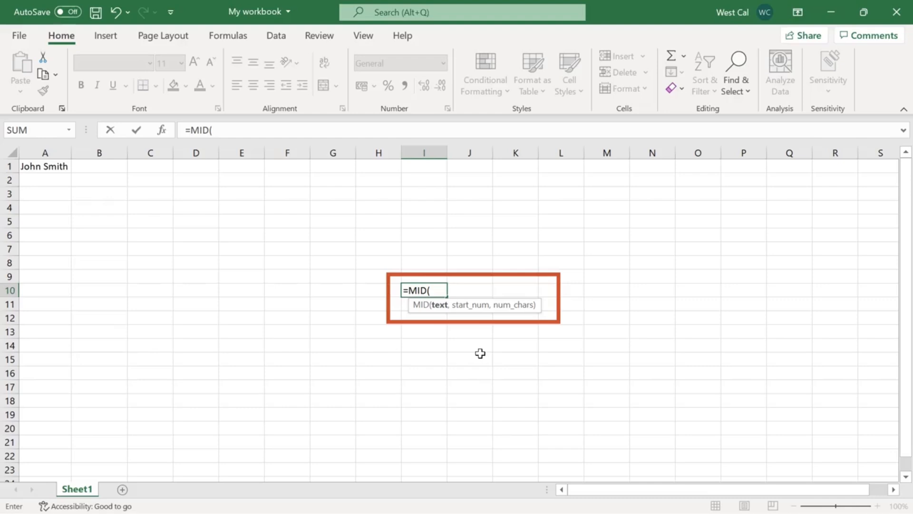
- Discard the unfinished MID formula in cell I10 and extract the last name with =MID(A1, 6, 5) in cell C1
key(Escape)
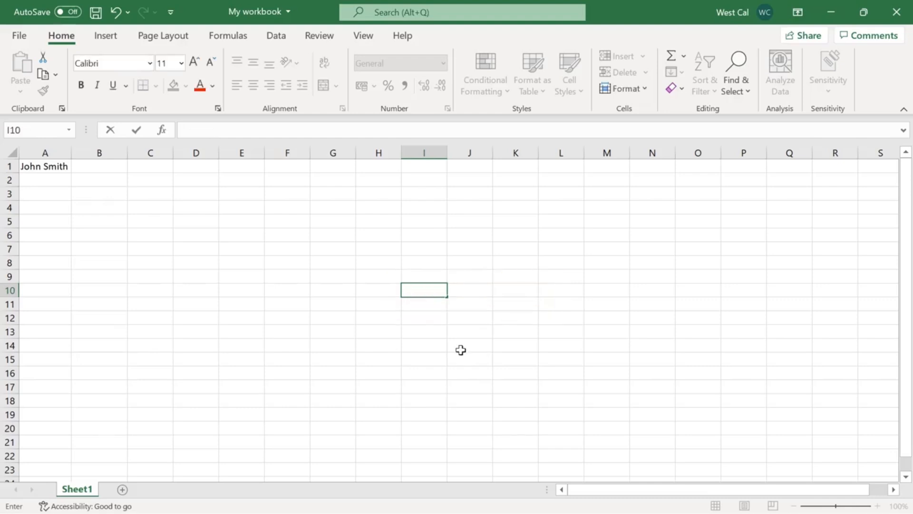
click(161, 168)
text(=MID(A1)
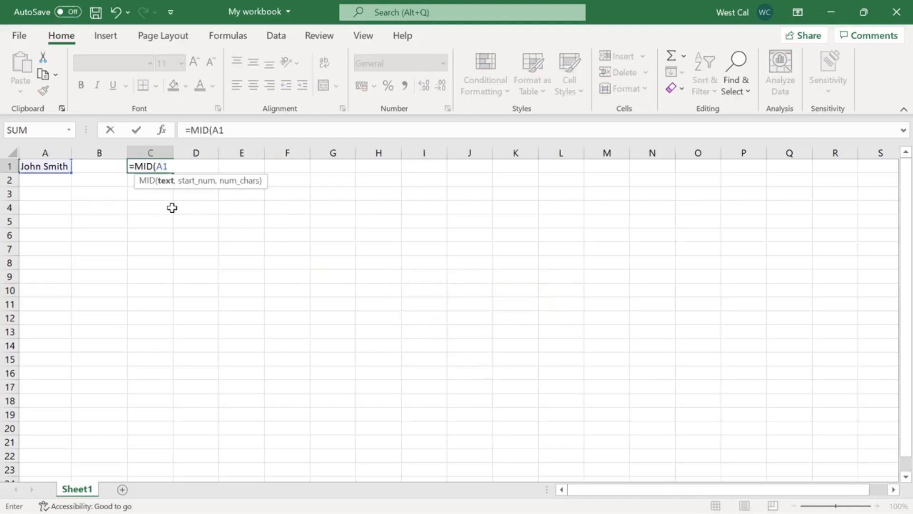
text(, 6)
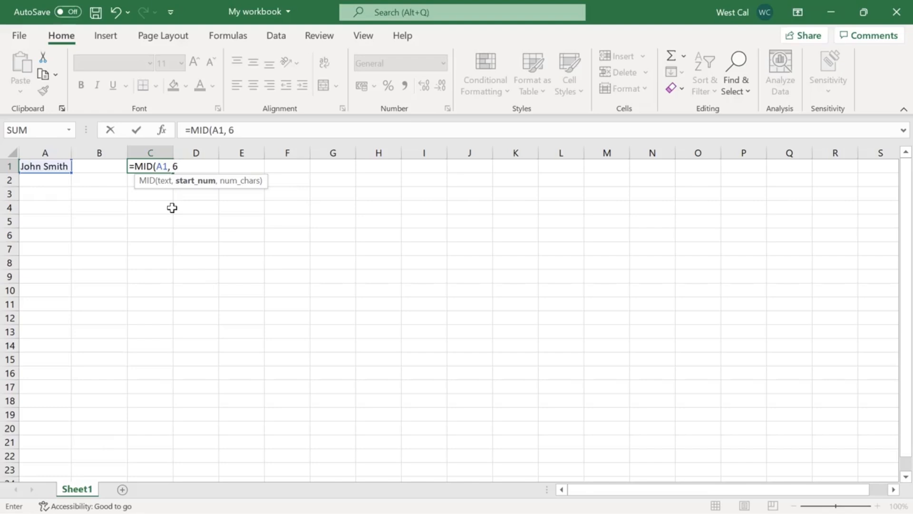
text(, 5)
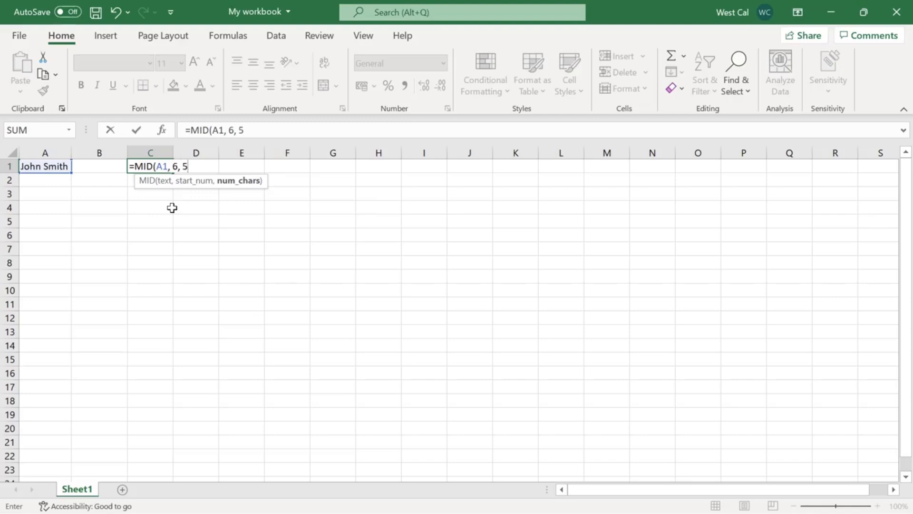
text())
key(Return)
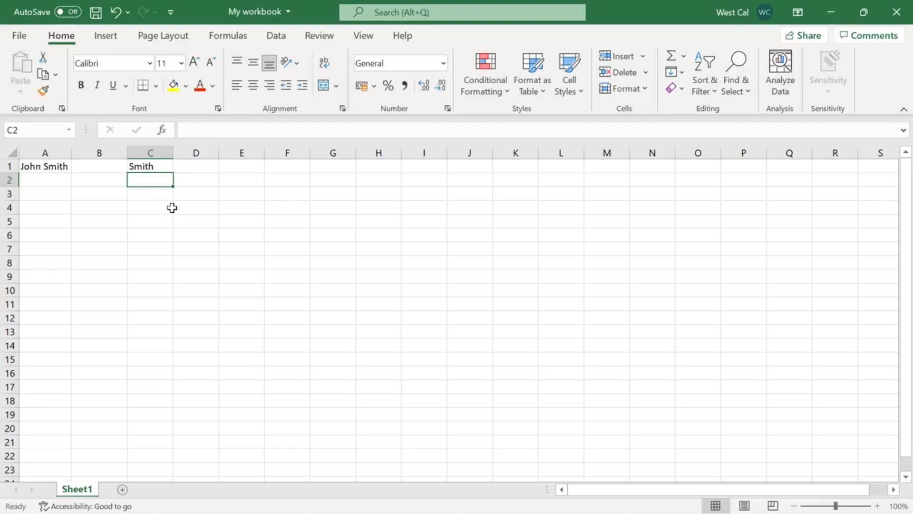
- Extract the first name from the full name with =MID(A1, 1, 4) in cell C2
text(=MID(A1, 1)
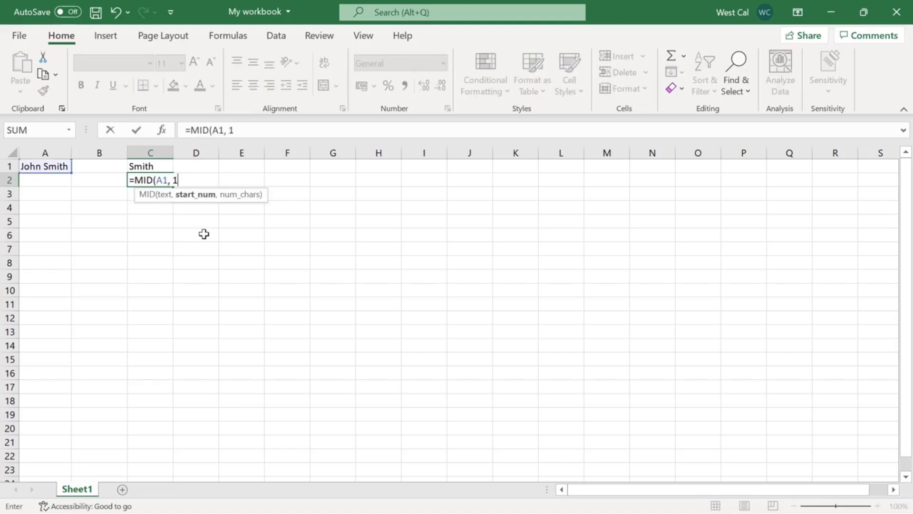
text(, 4)
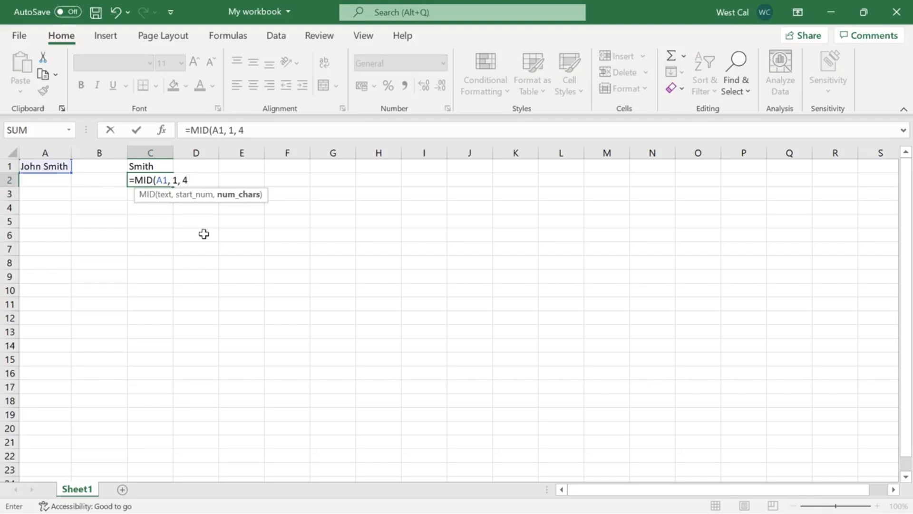
text())
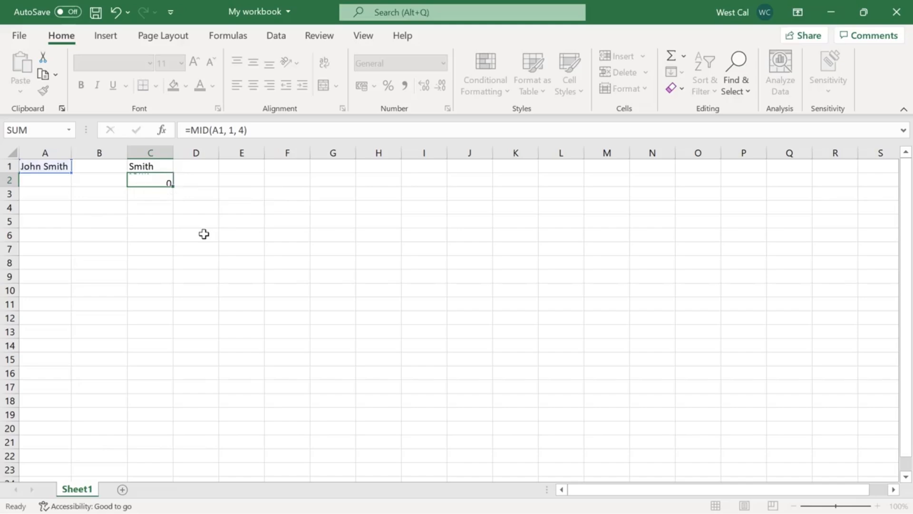
- Discard the unfinished LEN formula in cell I10 and count the characters of the name in A1 with =LEN(A1) in cell A2
key(Return)
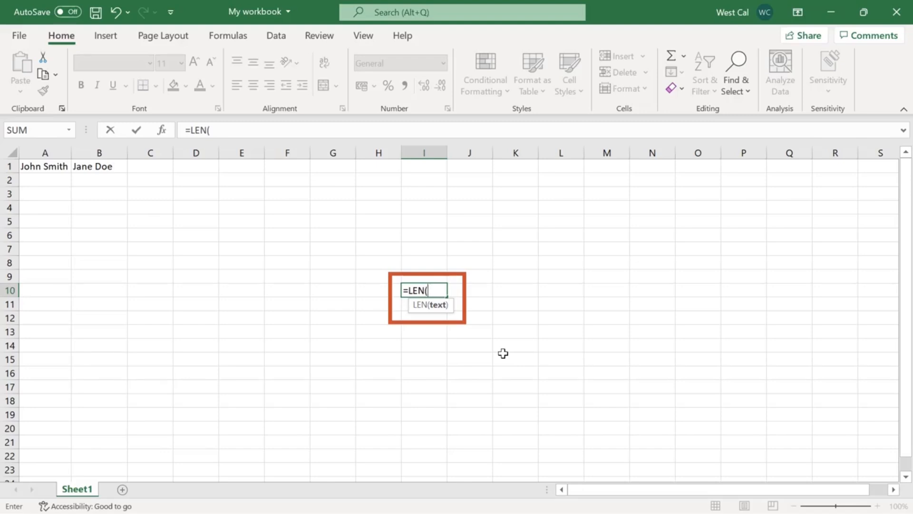
key(Escape)
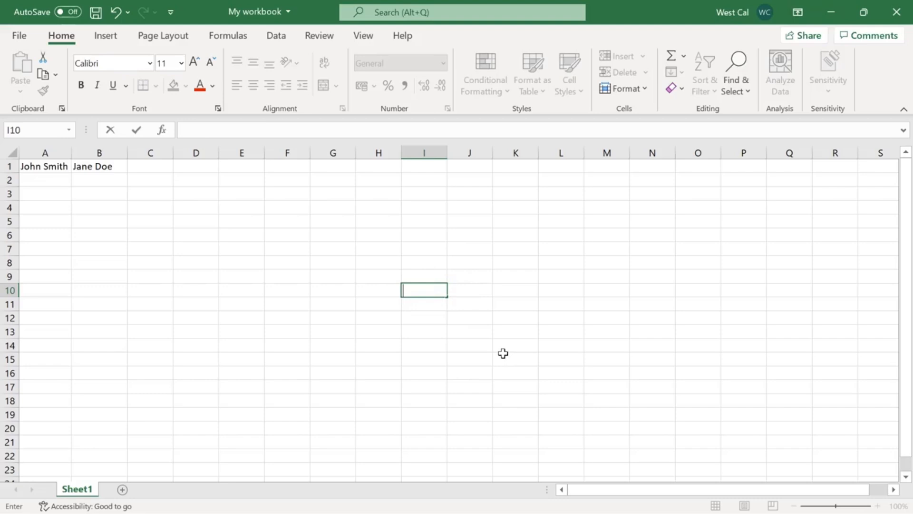
click(31, 177)
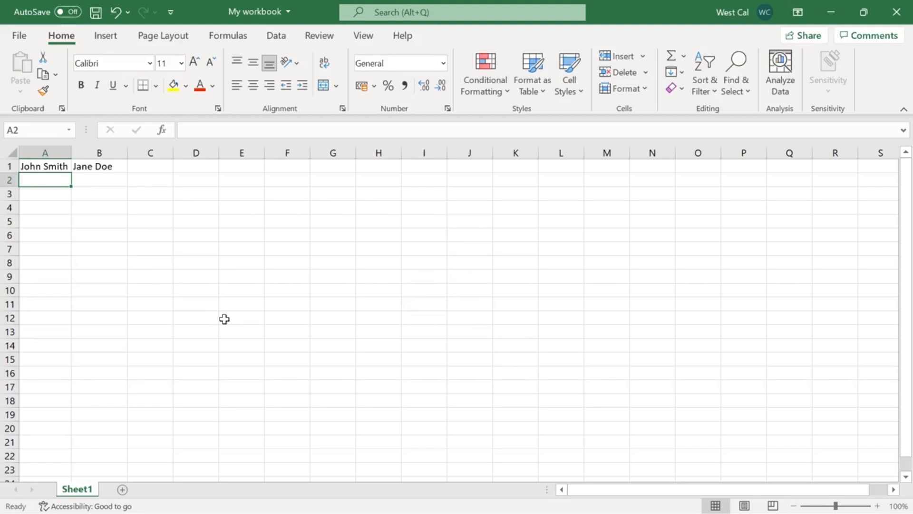
text(=)
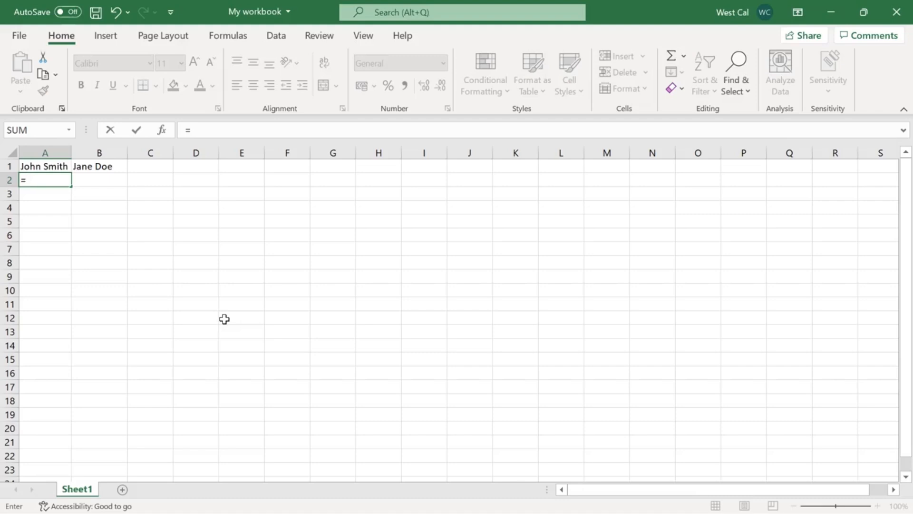
text(LEN(A1)
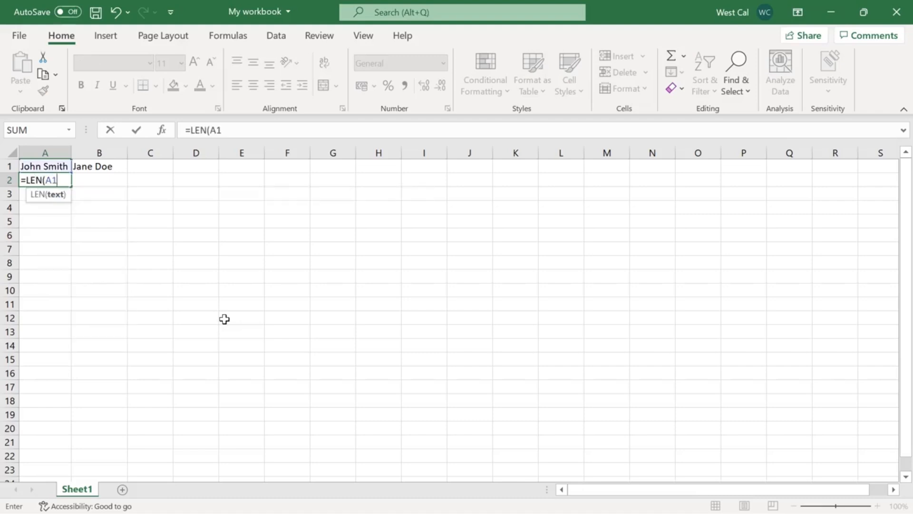
text())
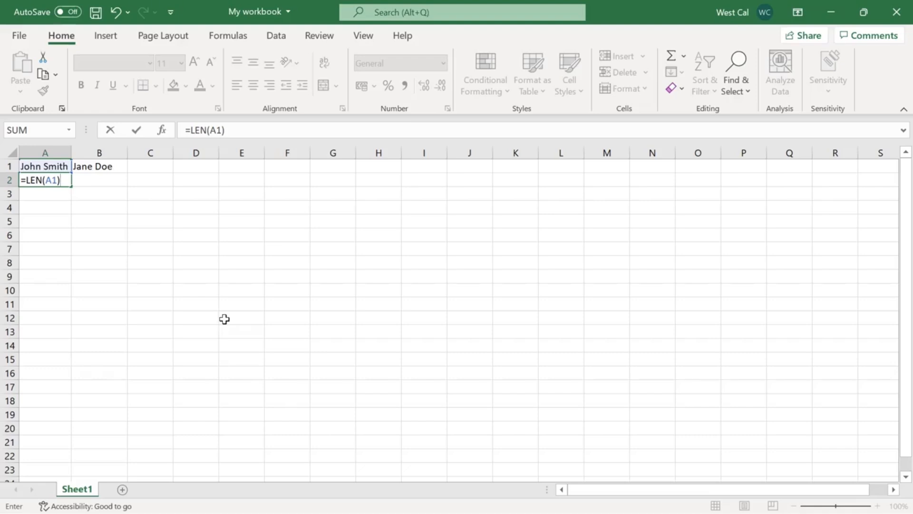
key(Return)
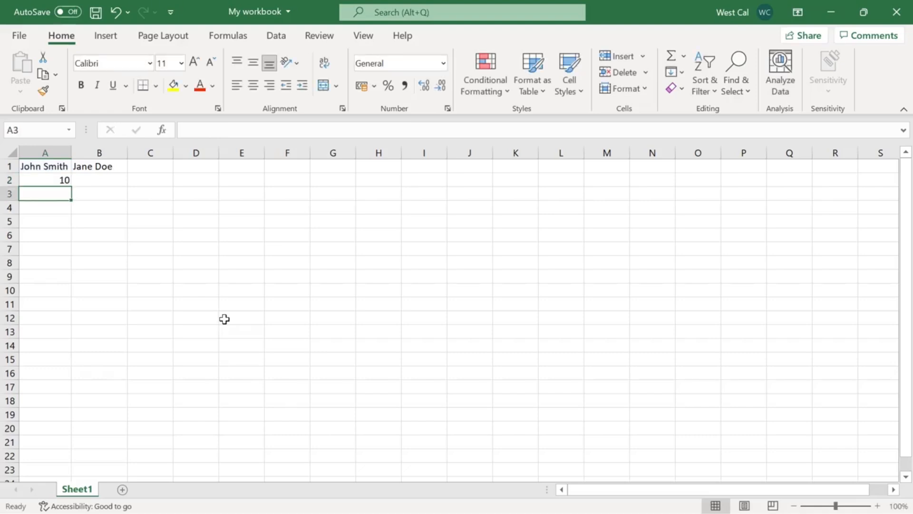
- Count the characters of the name in B1 with =LEN(B1) in cell B2
key(Up)
key(Right)
text(=LEN)
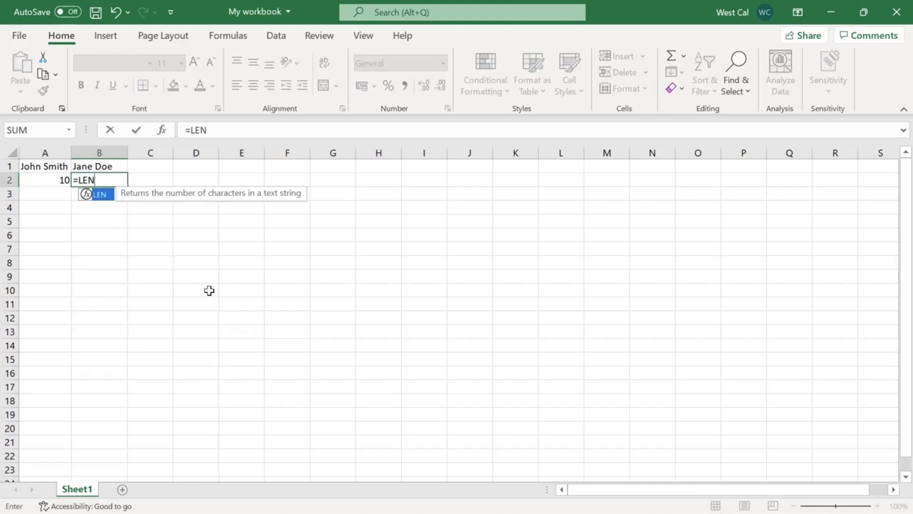
text((B1))
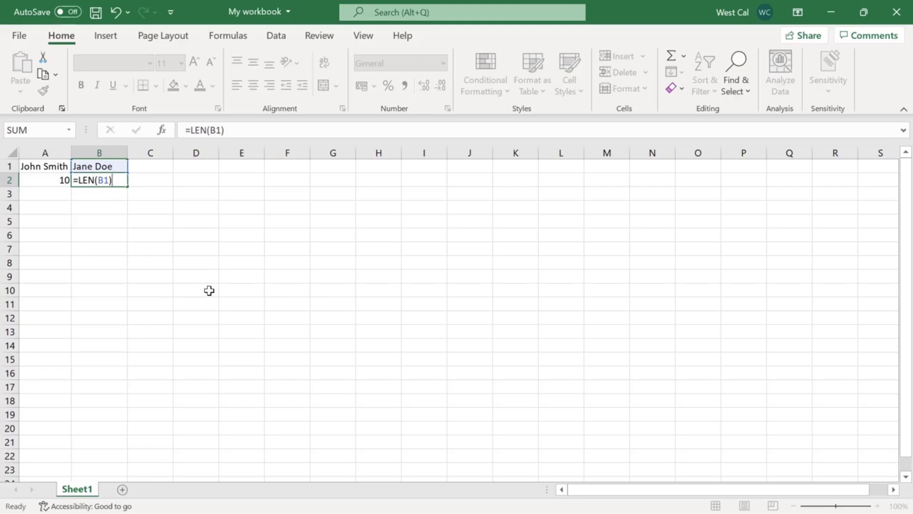
key(Return)
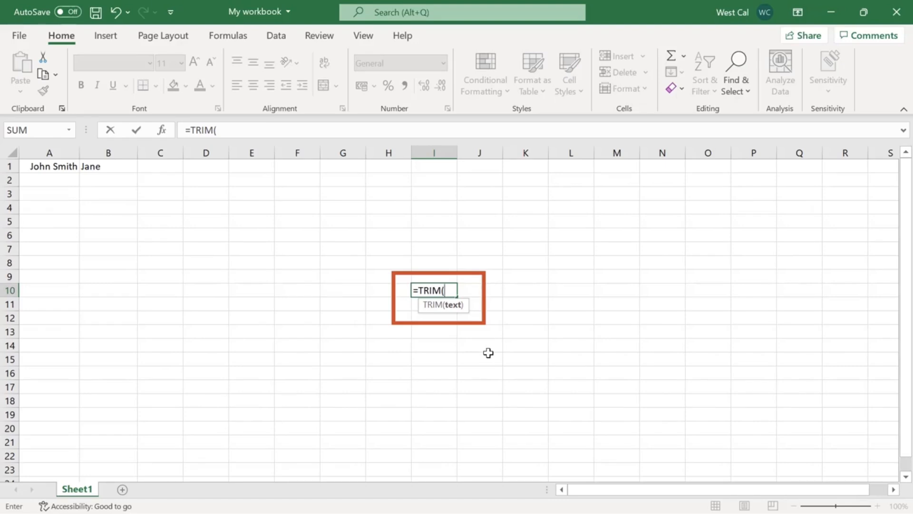
- Discard the unfinished TRIM formula in cell I10 and examine the spaces before the name in A1 and after the name in B1
key(Escape)
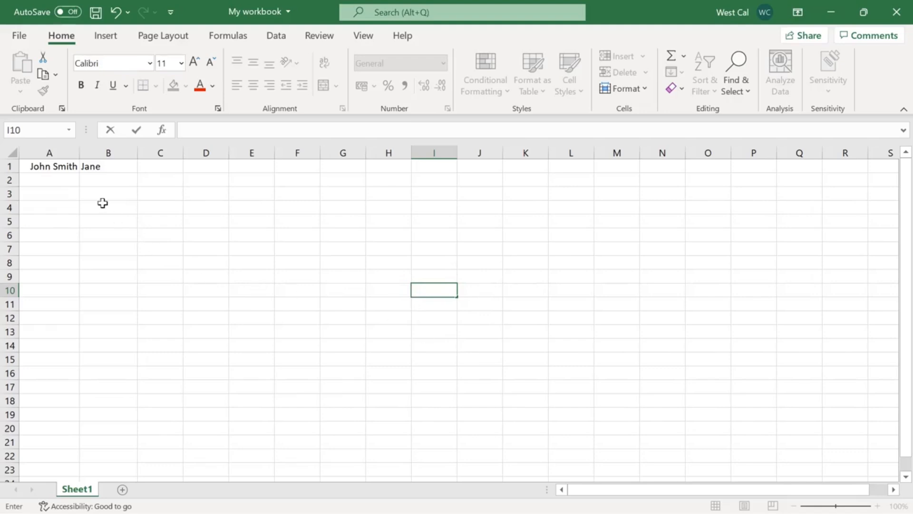
double_click(69, 169)
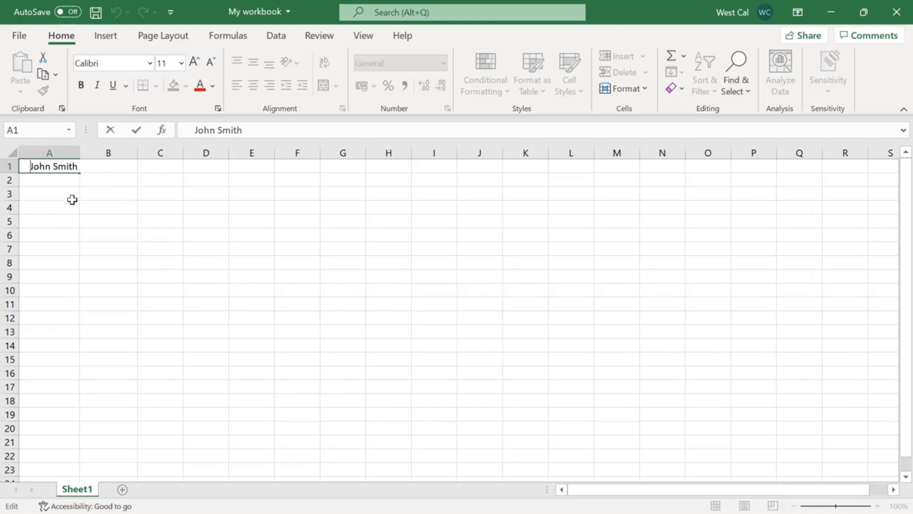
key(Left)
key(Left)
key(Left)
key(Left)
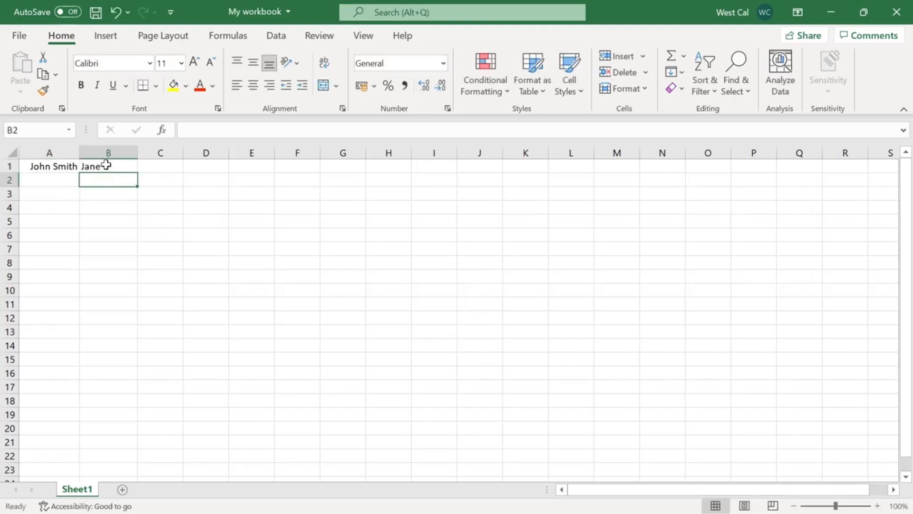
click(107, 168)
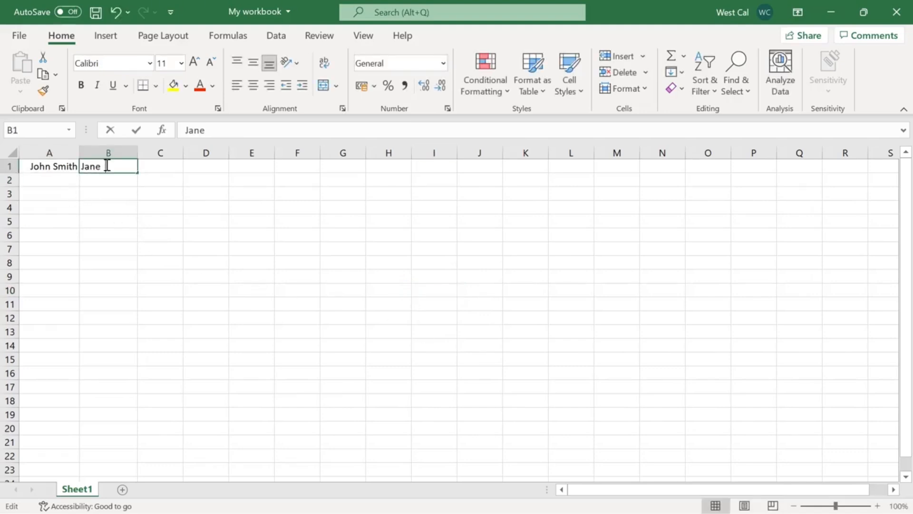
double_click(106, 168)
key(Right)
key(Right)
key(Right)
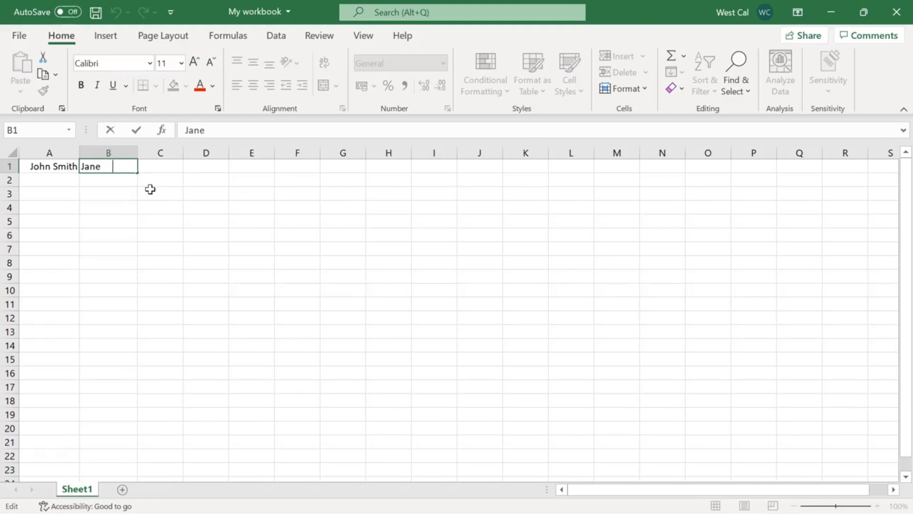
- Remove the extra spaces from the name in A1 with =TRIM(A1) in cell A2
click(66, 182)
text(=)
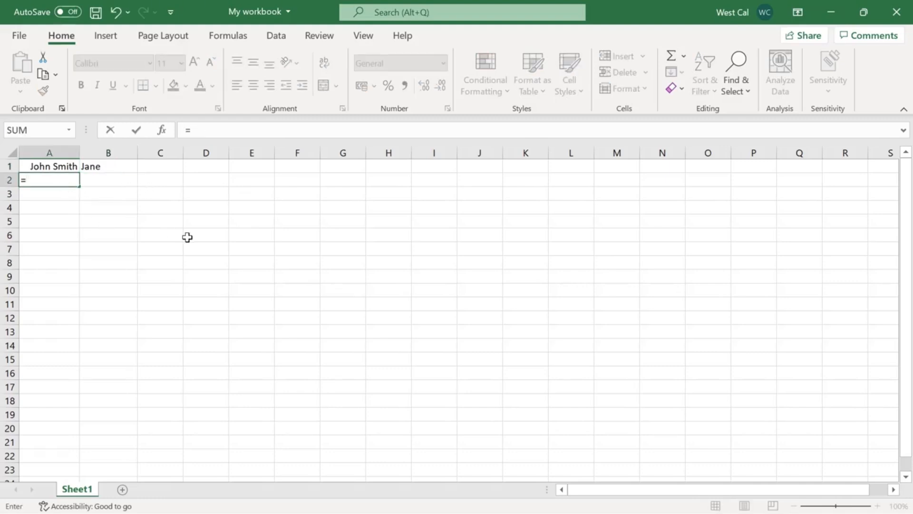
text(TRIM(A1))
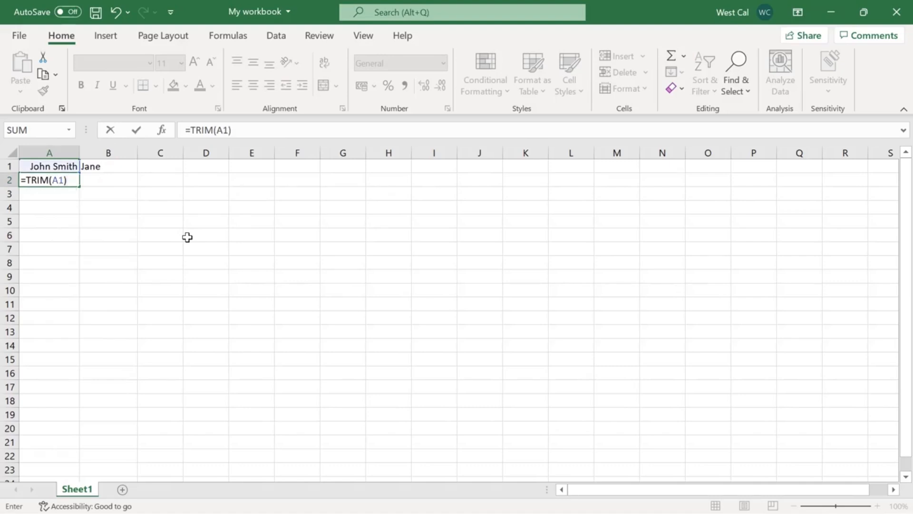
key(Return)
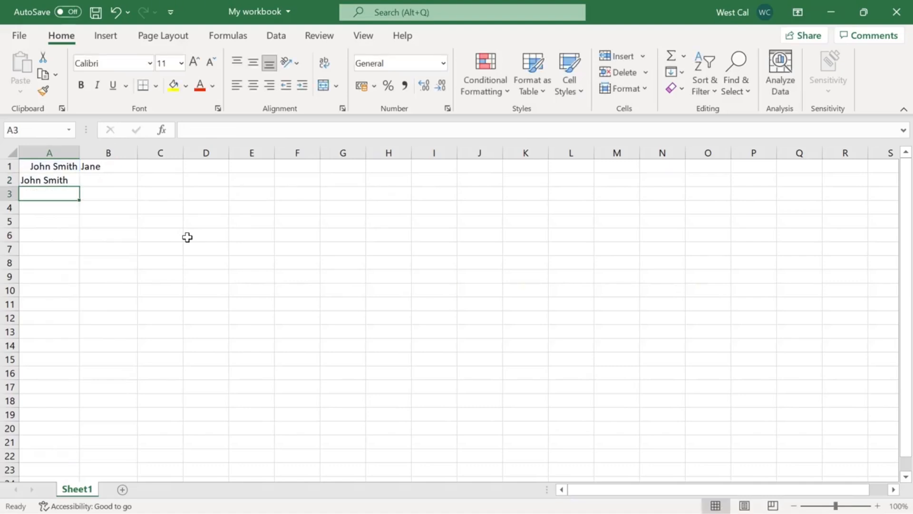
- Remove the extra spaces from the name in B1 with =TRIM(B1) in cell B2
click(123, 183)
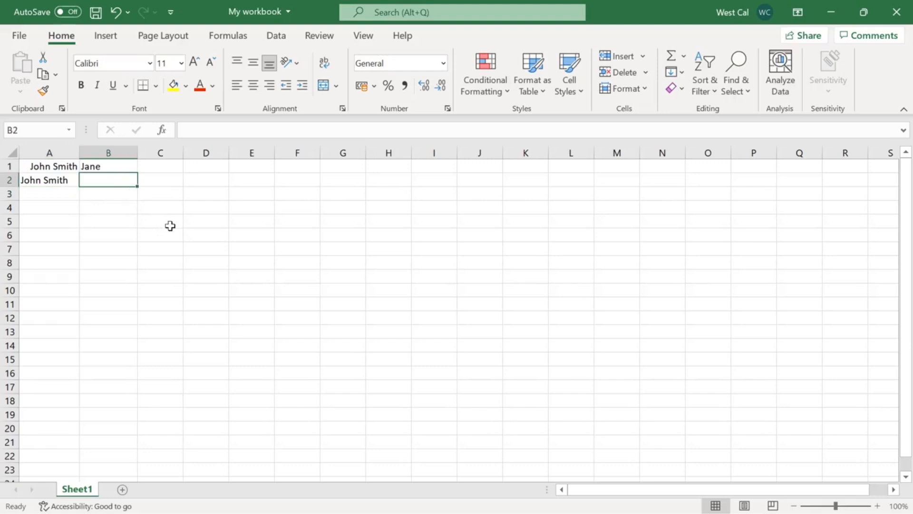
text(=TRIM)
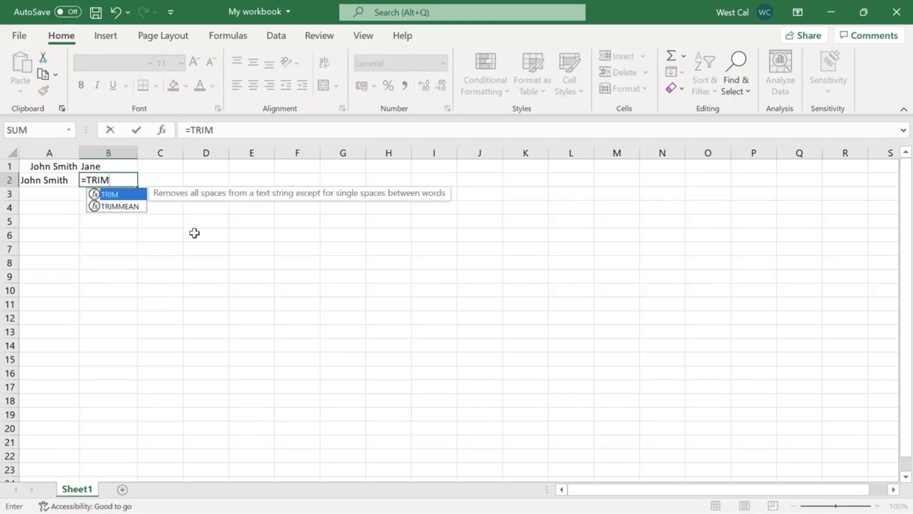
text((B)
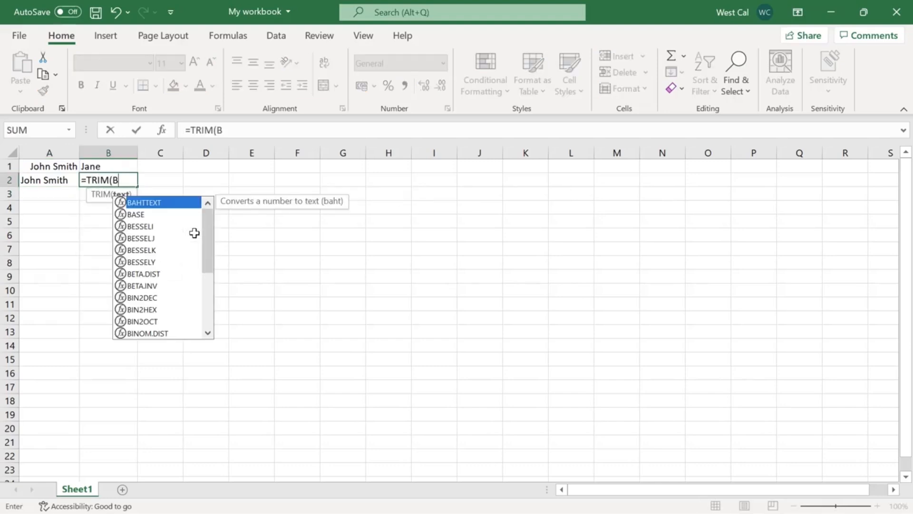
text(1))
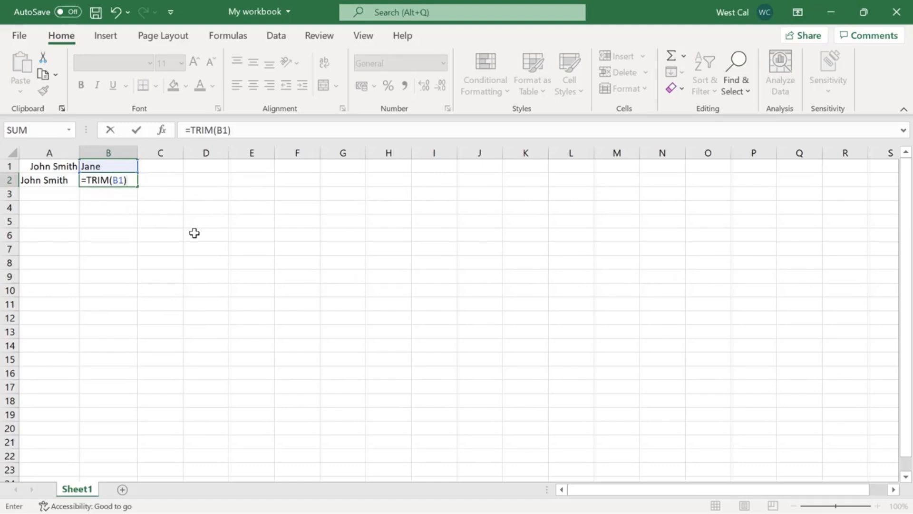
key(Return)
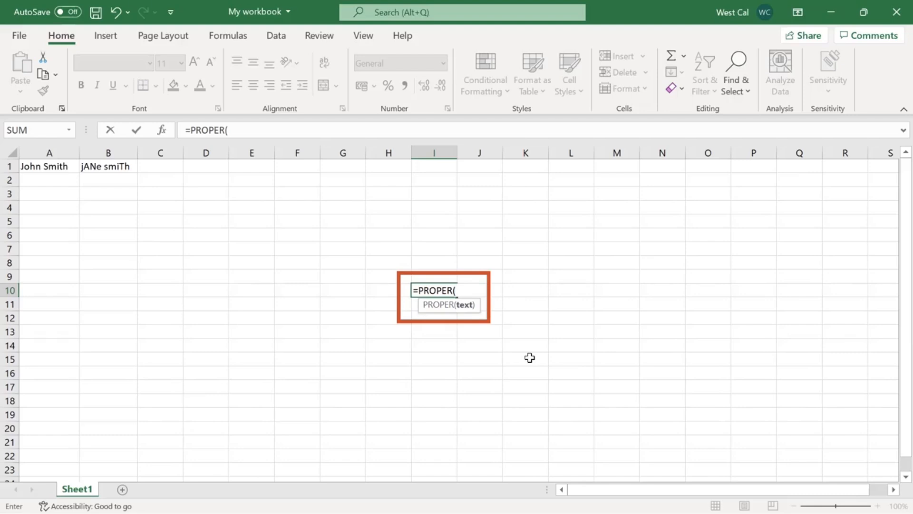
- Discard the unfinished PROPER formula in cell I10 and examine the letter case of the names in A1 and B1
key(Escape)
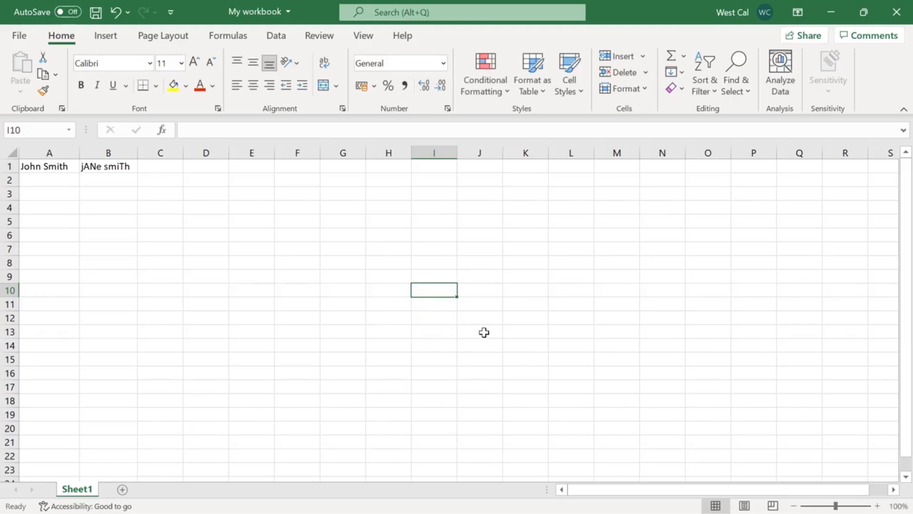
click(63, 169)
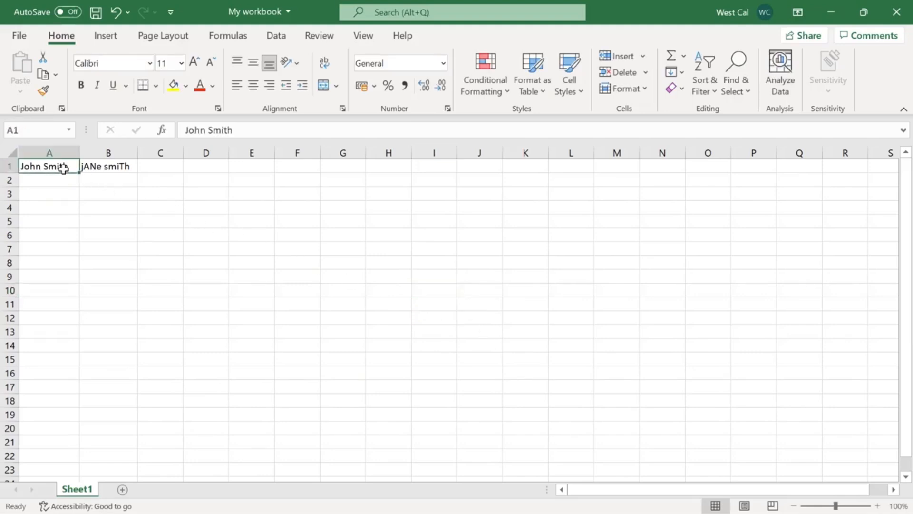
click(110, 167)
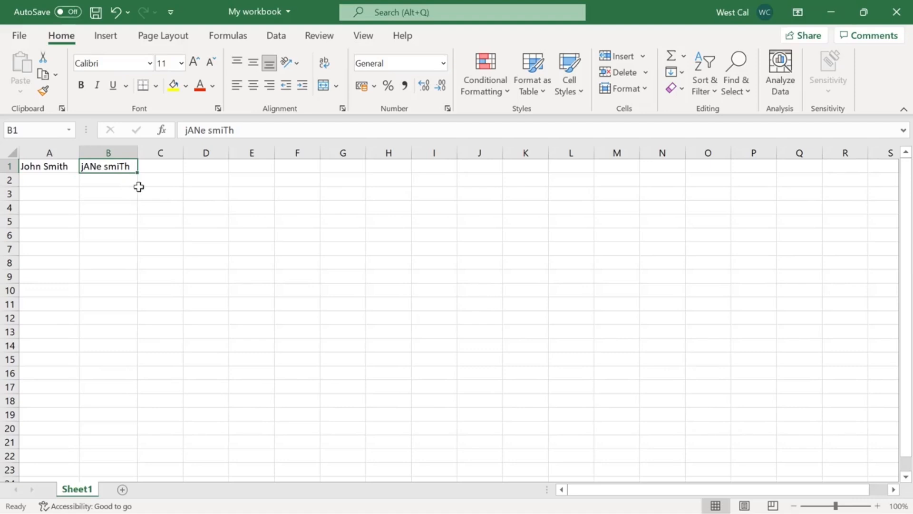
- Convert the name in A1 to uppercase with =UPPER(A1) in cell A2 and to lowercase with =LOWER(A1) in cell A3
key(Left)
key(Down)
text(=UPPER(A1))
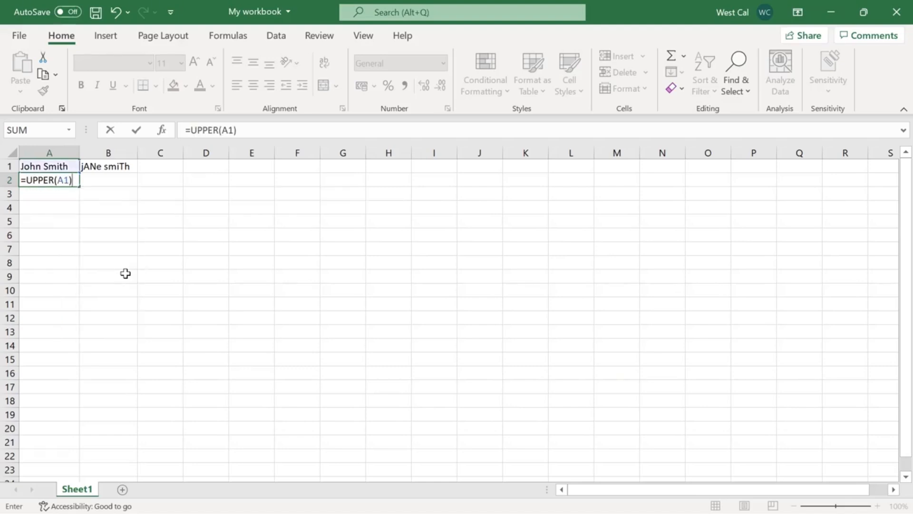
key(Return)
text(=LO)
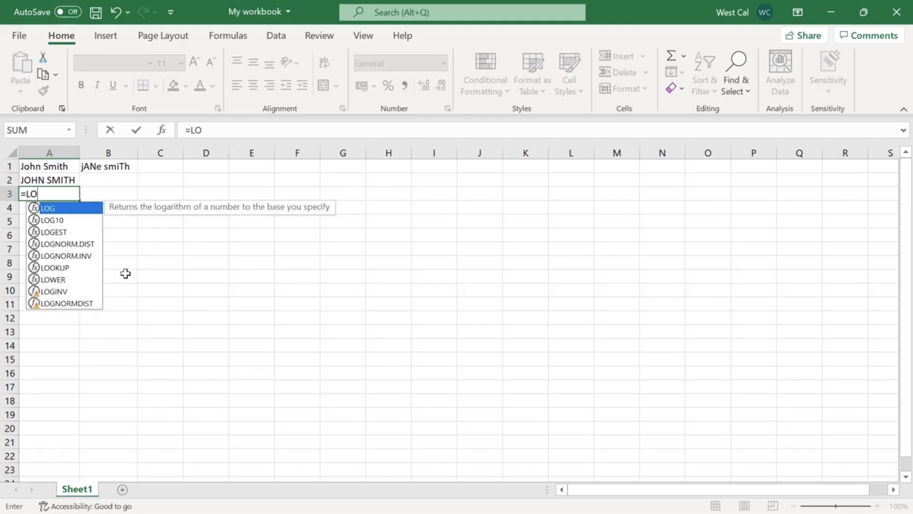
text(WER(A1))
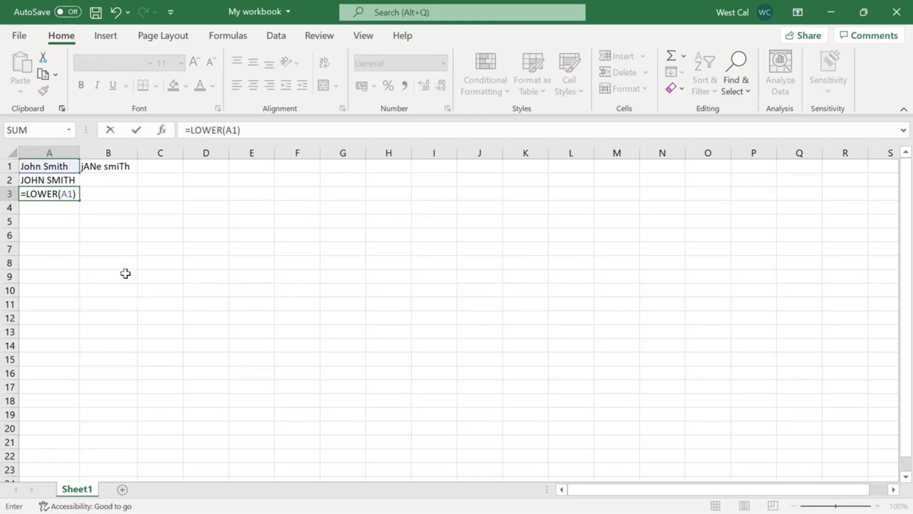
- Convert the mixed-case name in B1 to proper case with =PROPER(B1) in cell B2
click(125, 182)
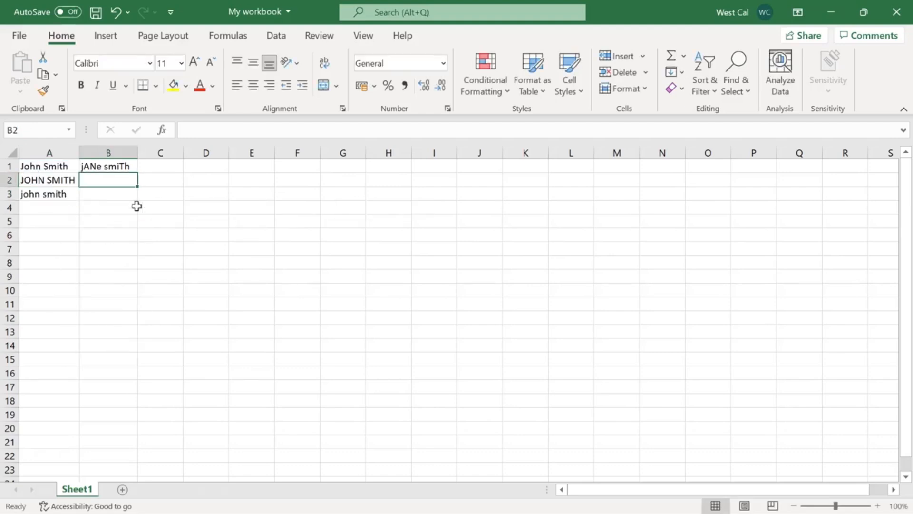
text(=PROPER(B1)
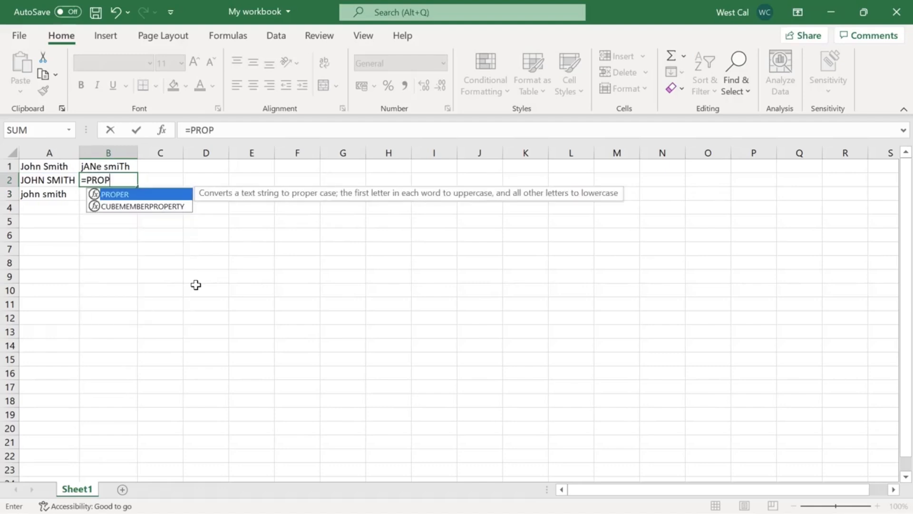
text())
key(Return)
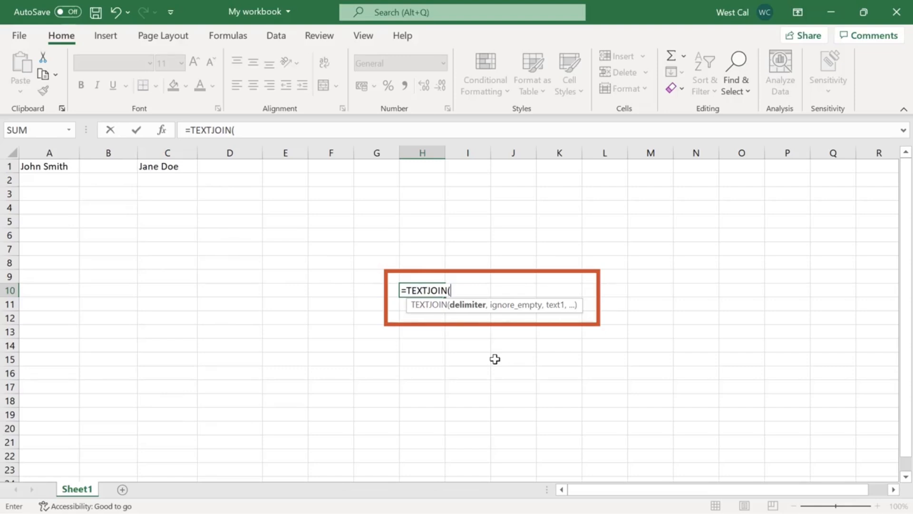
- Discard the unfinished TEXTJOIN formula in cell H10 and examine the contents of cells A1 to C1
key(Escape)
click(495, 359)
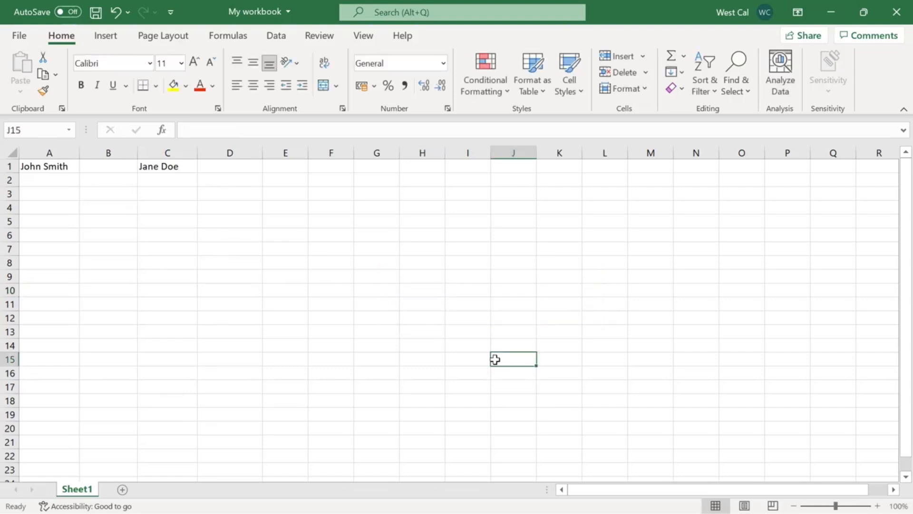
click(51, 167)
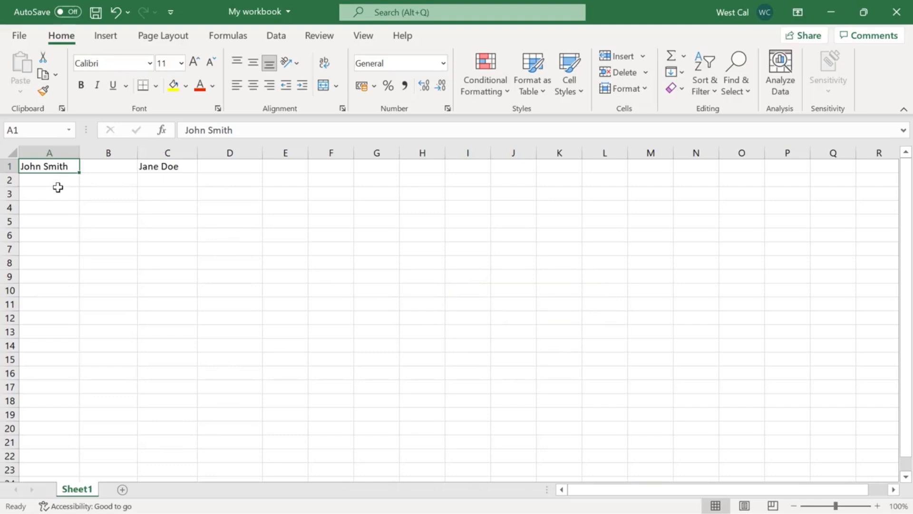
key(Right)
key(Right)
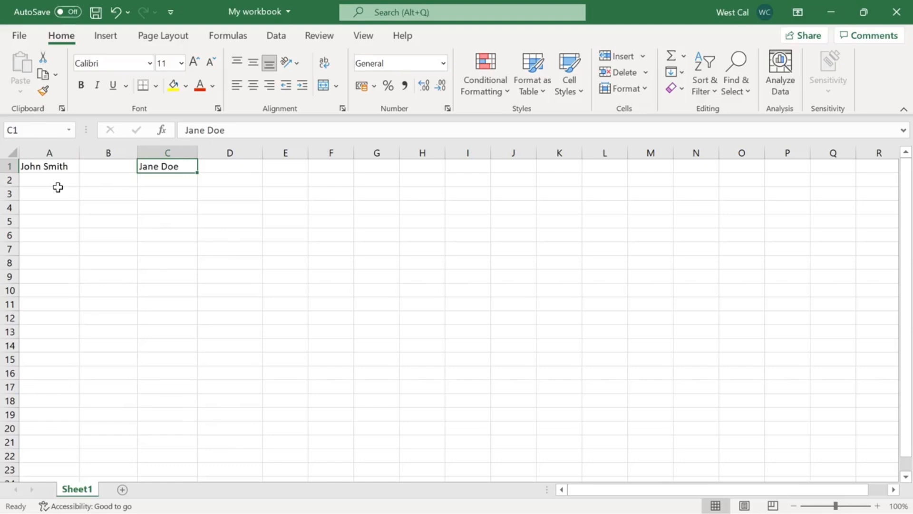
- Join A1, B1 and C1 using TEXTJOIN in D1:D3: ", " delimiter with TRUE, ", " with FALSE, and an empty delimiter with TRUE
key(Right)
text(=TEXTJOIN(", ", TRUE, A1, B1, C1))
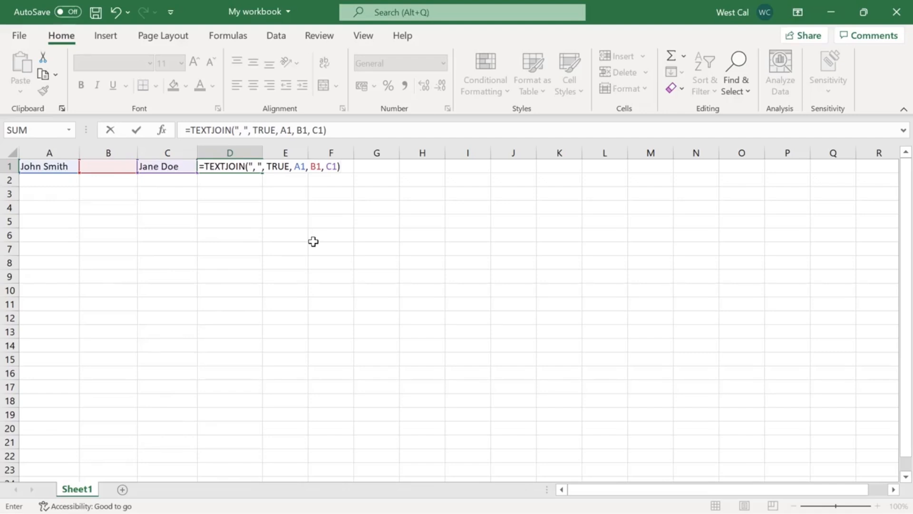
key(Return)
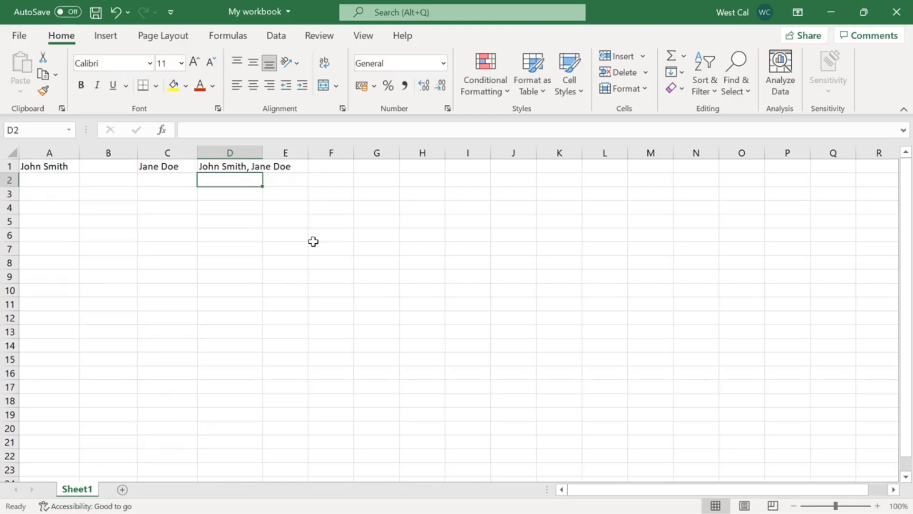
text(=TEXTJOIN(", ", FALSE, A1, B1, C1))
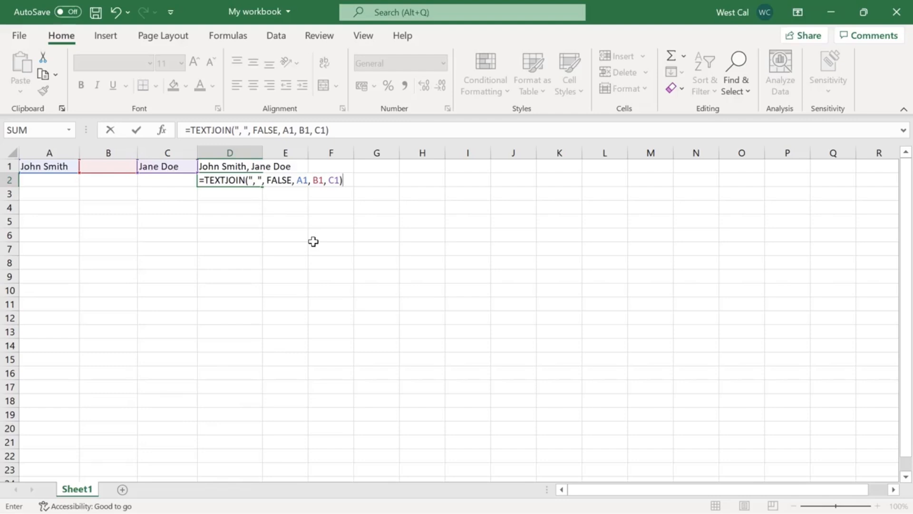
key(Return)
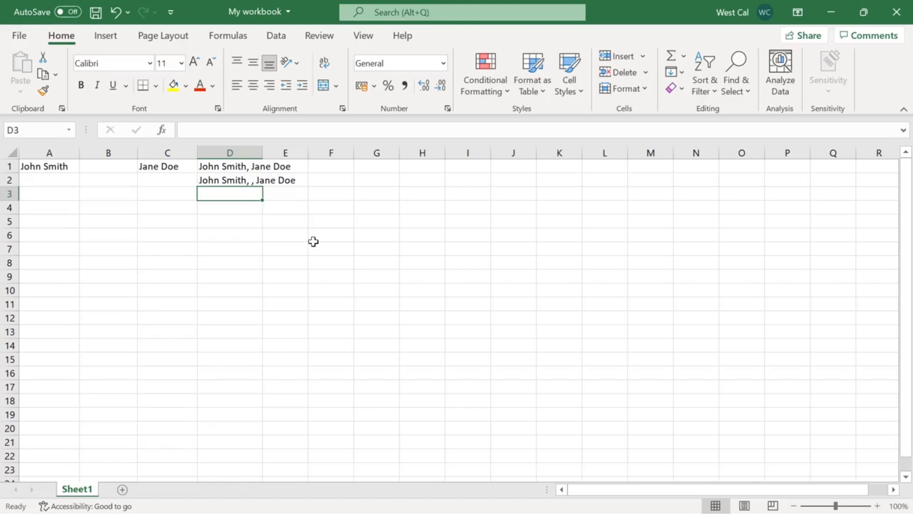
text(=TEXTJOIN( , TRUE, A1, B1, C1))
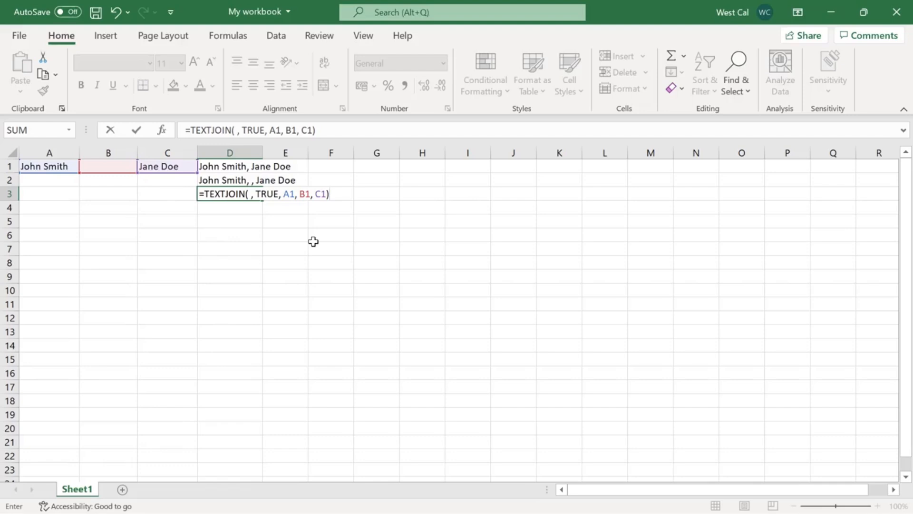
key(Return)
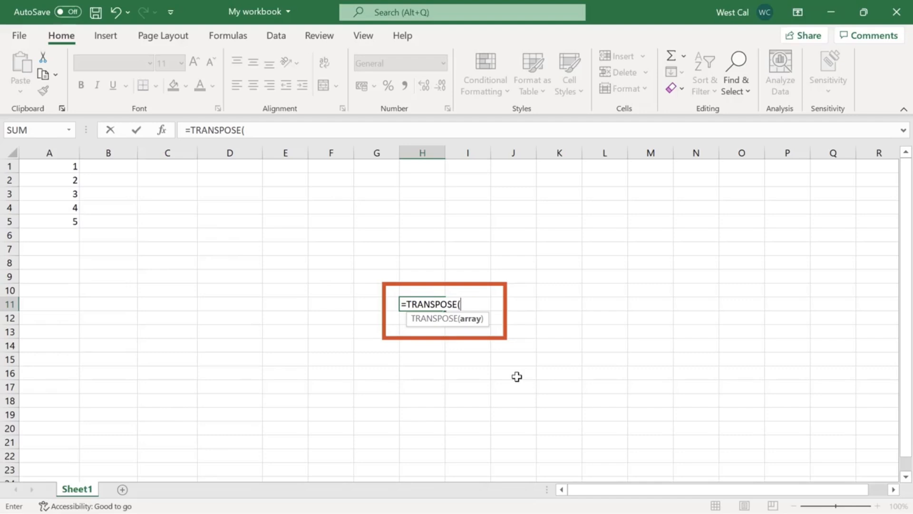
- Discard the unfinished TRANSPOSE formula in H11 and transpose the column into E1:I1 with the array formula =TRANSPOSE(A1:A5)
key(Escape)
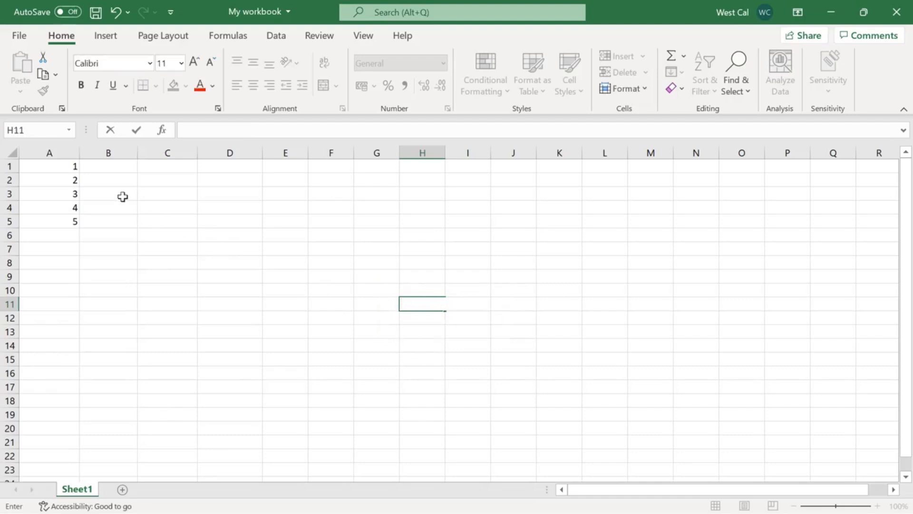
drag(65, 166, 67, 225)
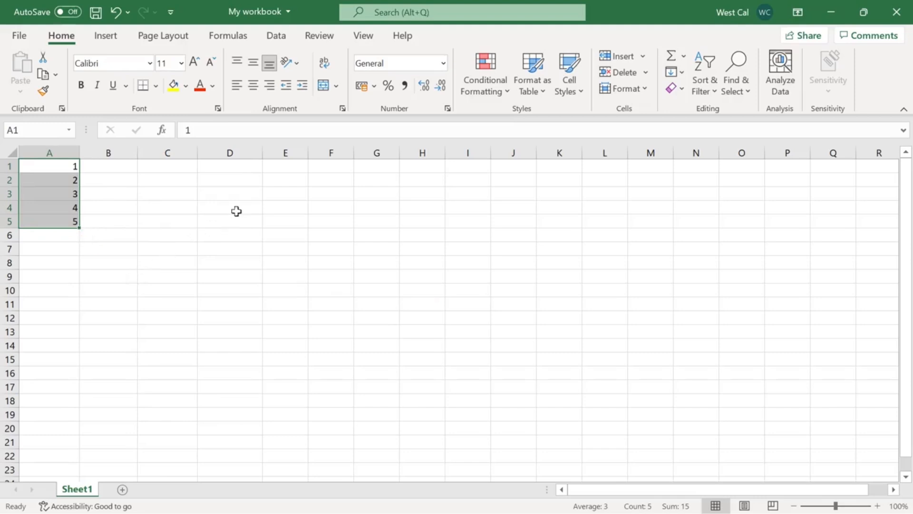
click(302, 169)
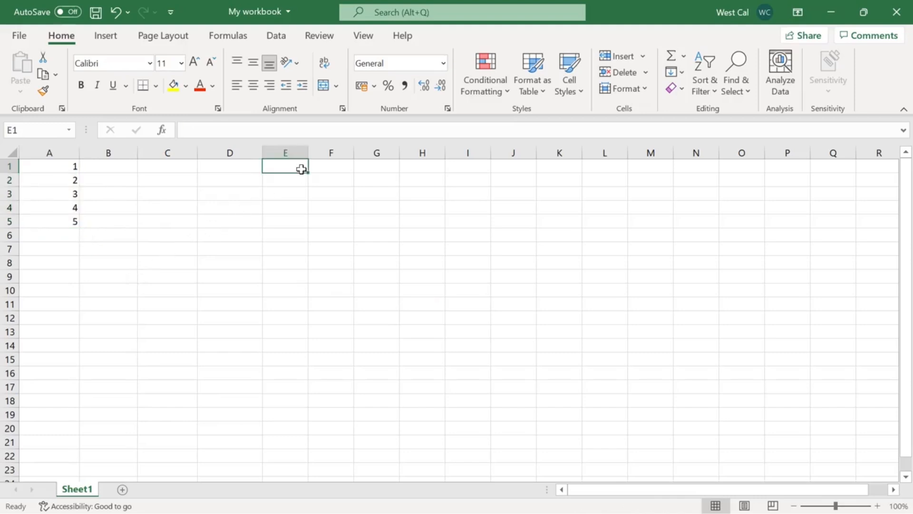
shift+click(461, 161)
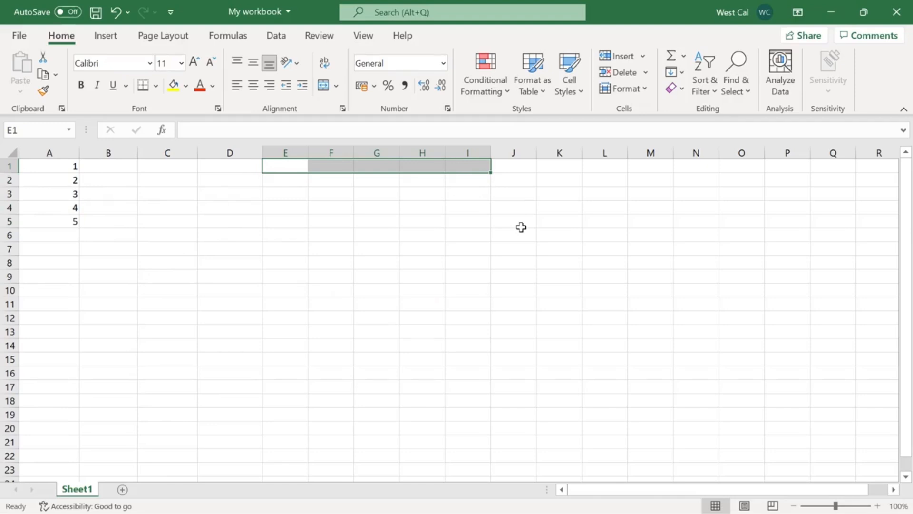
click(442, 130)
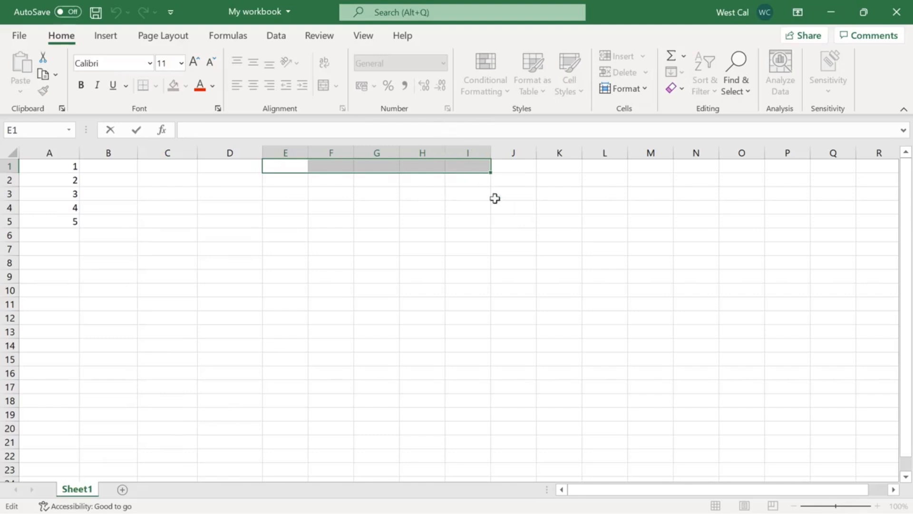
text(=TRANSPOSE(A1:A5))
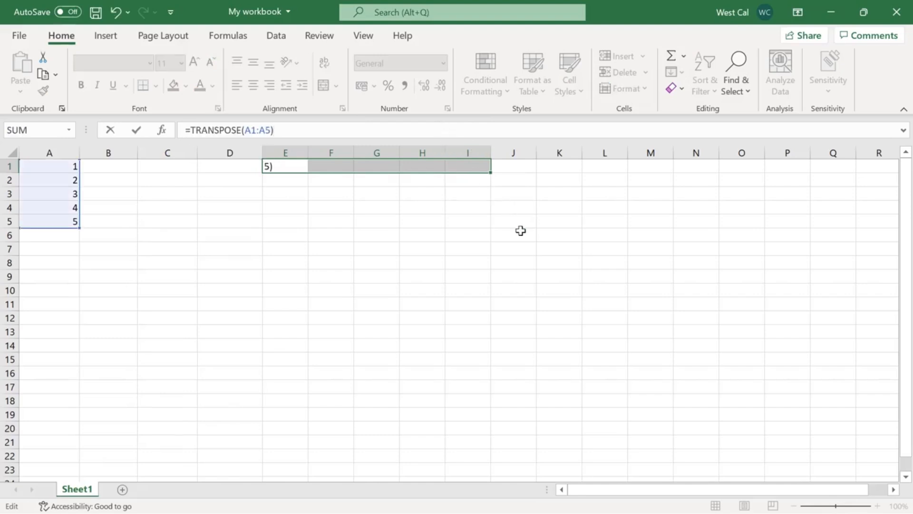
key(ctrl+shift+Return)
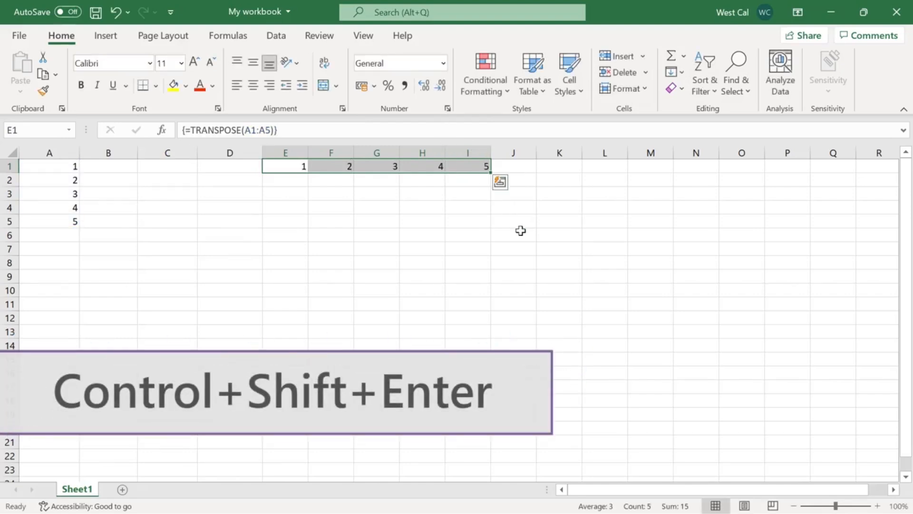
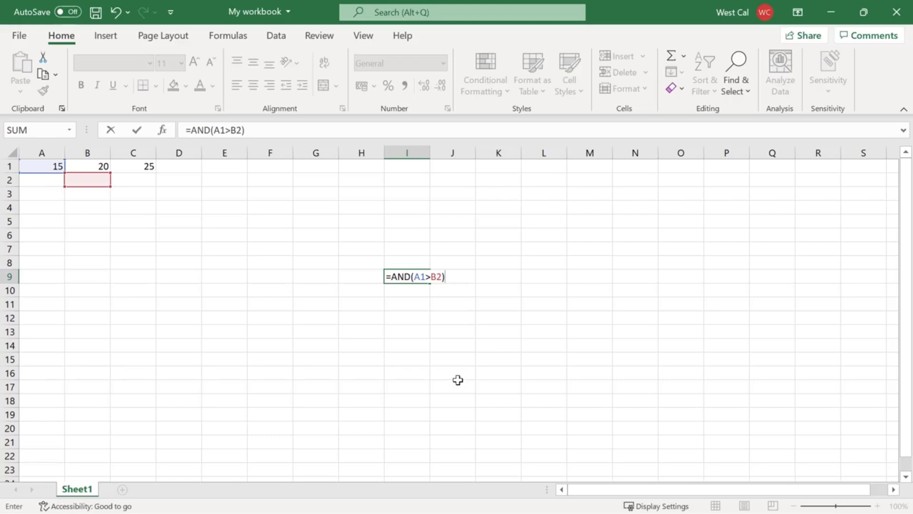
- Discard the unfinished AND formula in I9, and enter =AND(A1<B1, B1>C1) in D1 and =AND(A1<B1, B1<C1) in D2
key(Escape)
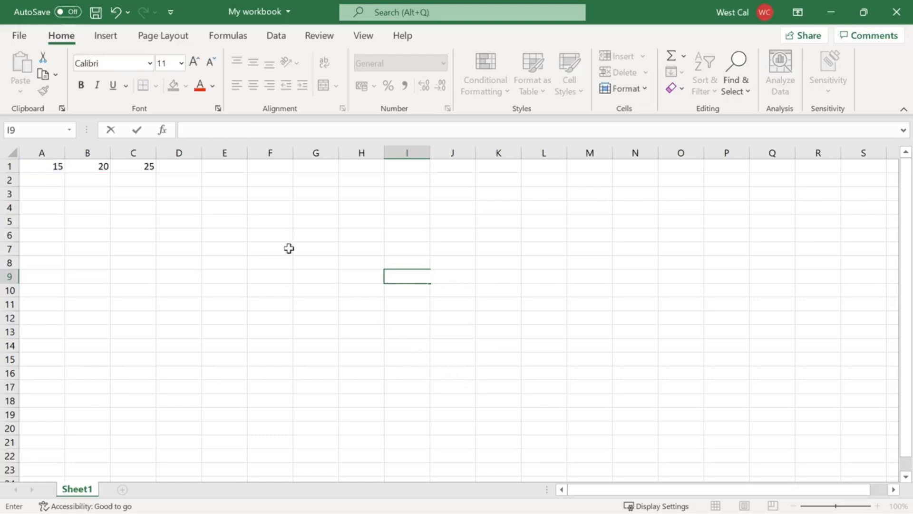
click(187, 169)
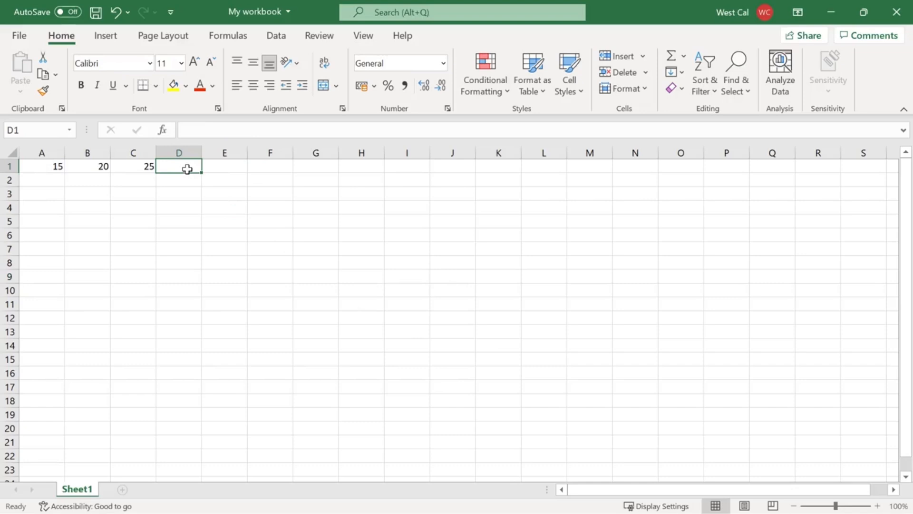
text(=AND(A1<B1, B1>C1))
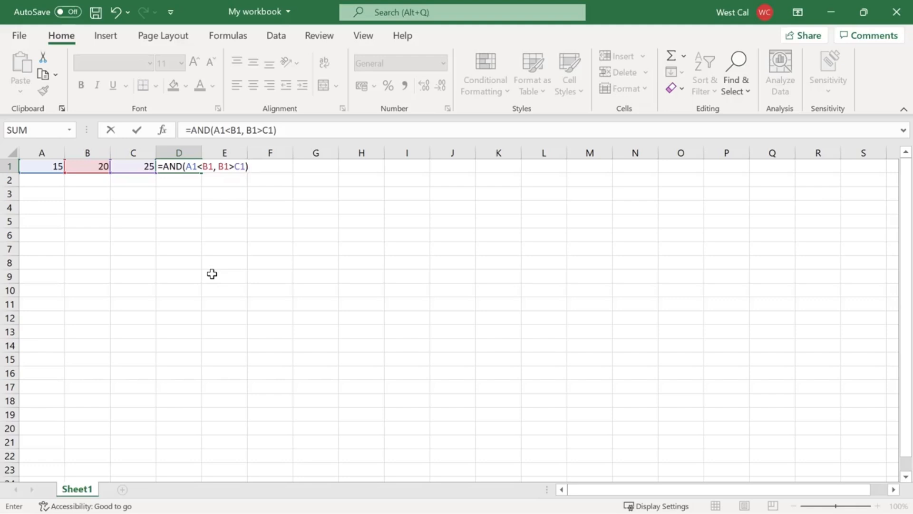
key(Return)
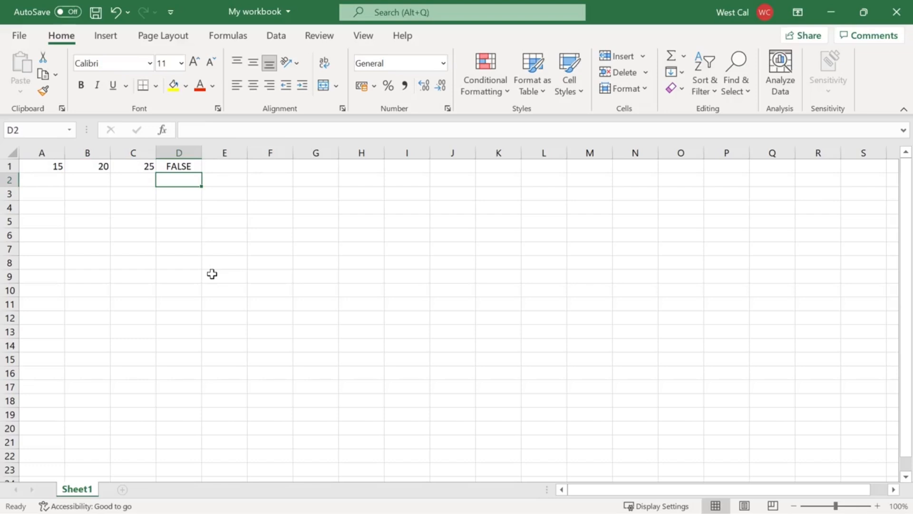
text(=AND(A1<B1, B1<C1))
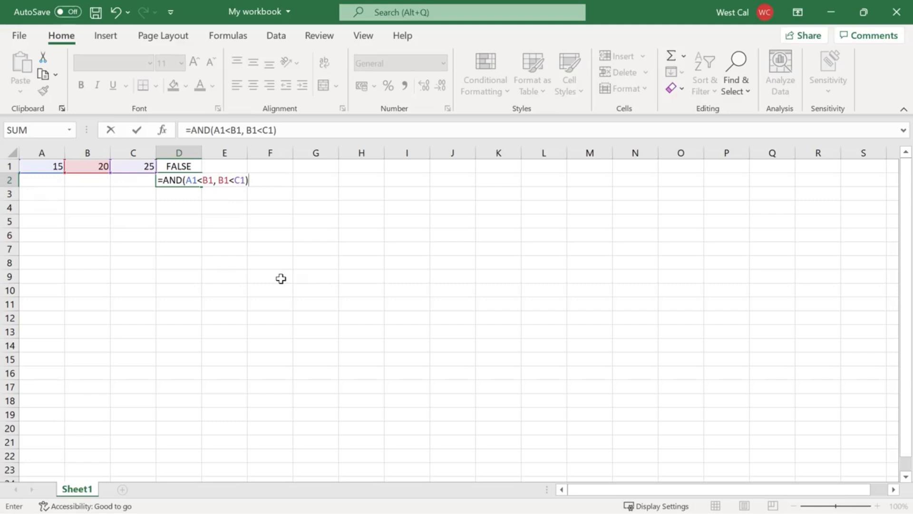
key(Return)
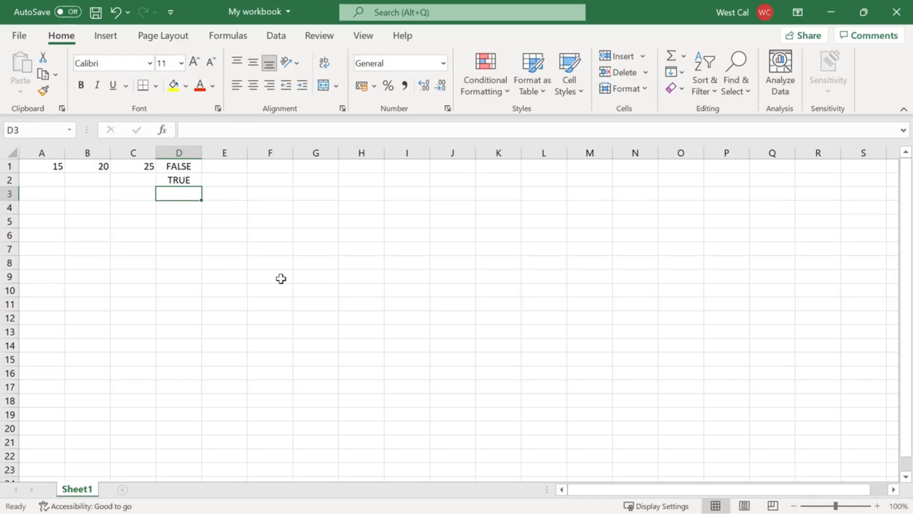
- Test single conditions with =AND(D1) in cell D3 and =AND(2*2=4) in cell D4
text(=AND(D1))
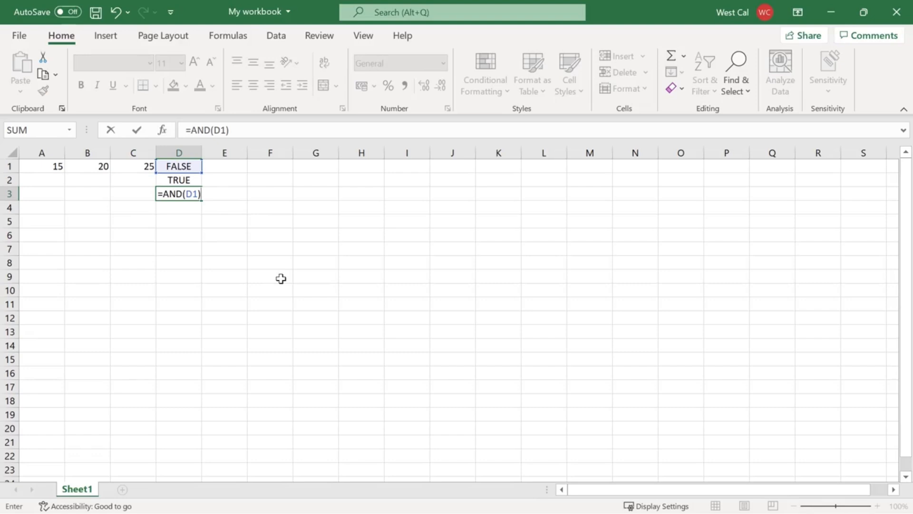
key(Return)
text(=AND(2*2=4))
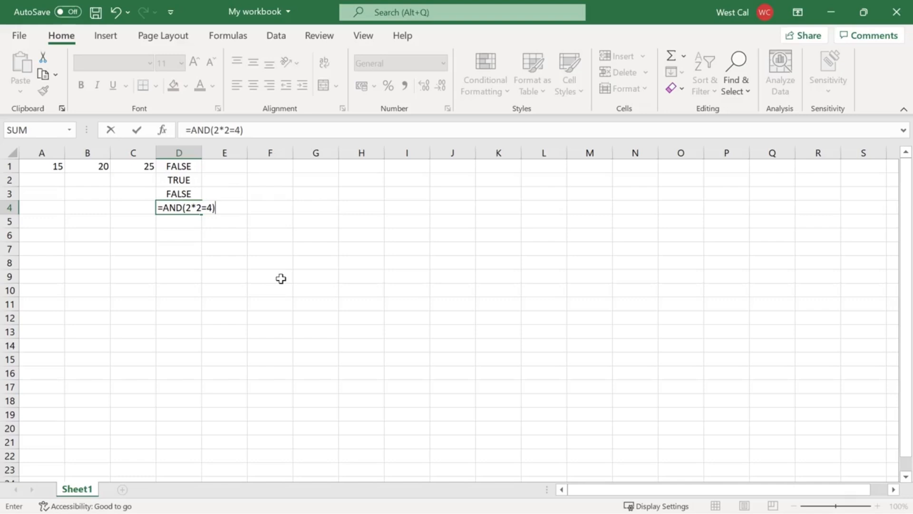
key(Return)
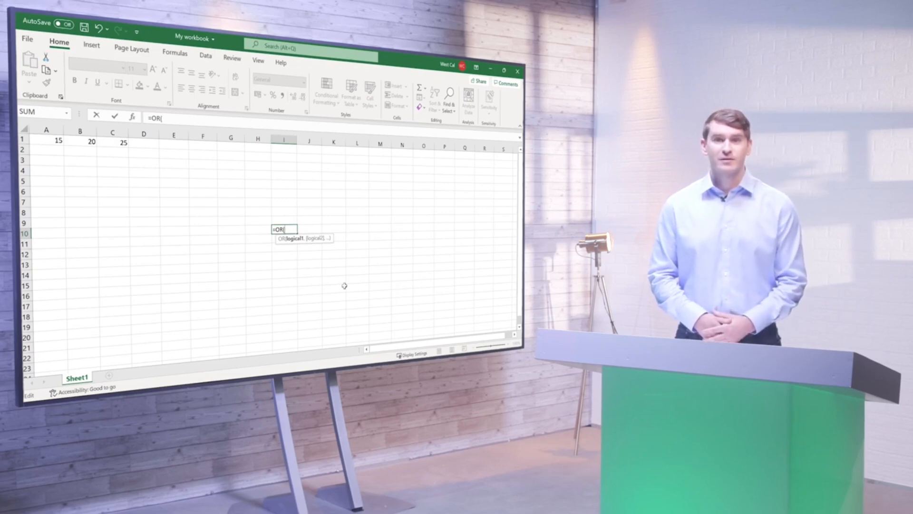
- Discard the unfinished OR formula in cell I10 and enter =OR(A1<B1, B1>C1) in cell D1
key(Escape)
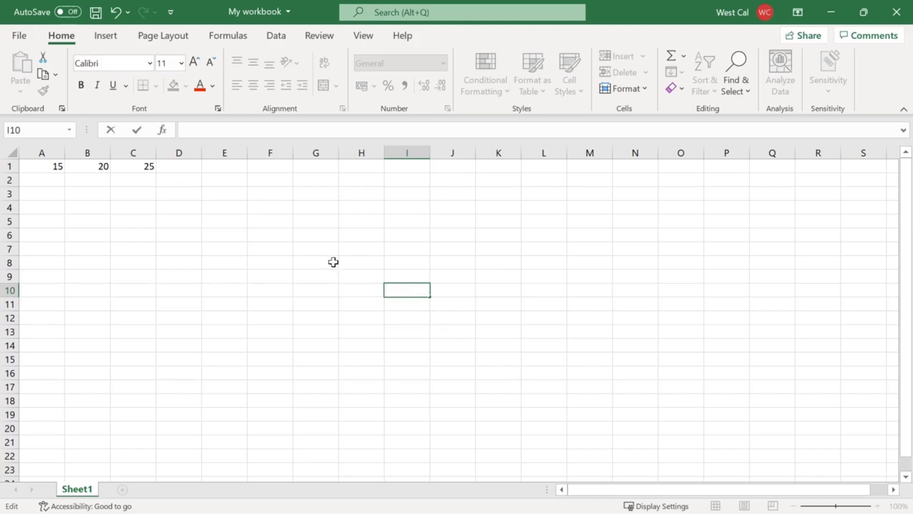
click(190, 167)
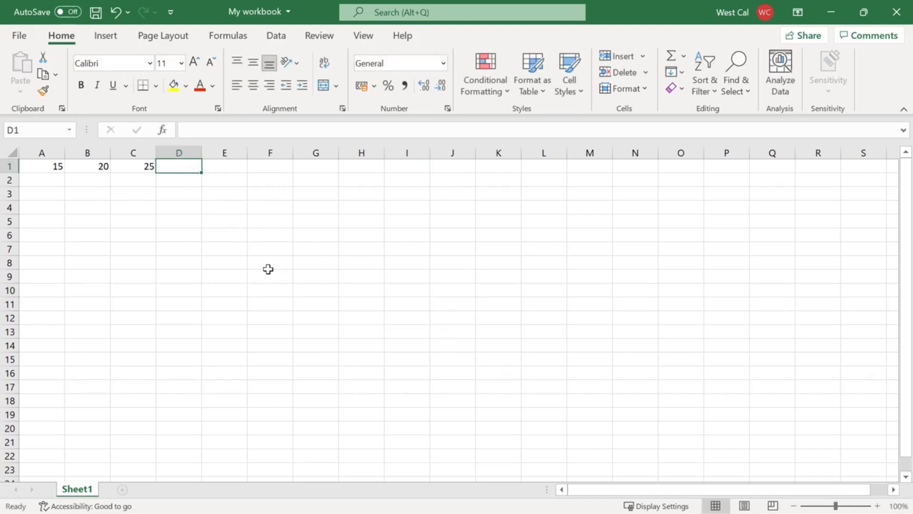
text(=OR(A1<B1, B1>C1))
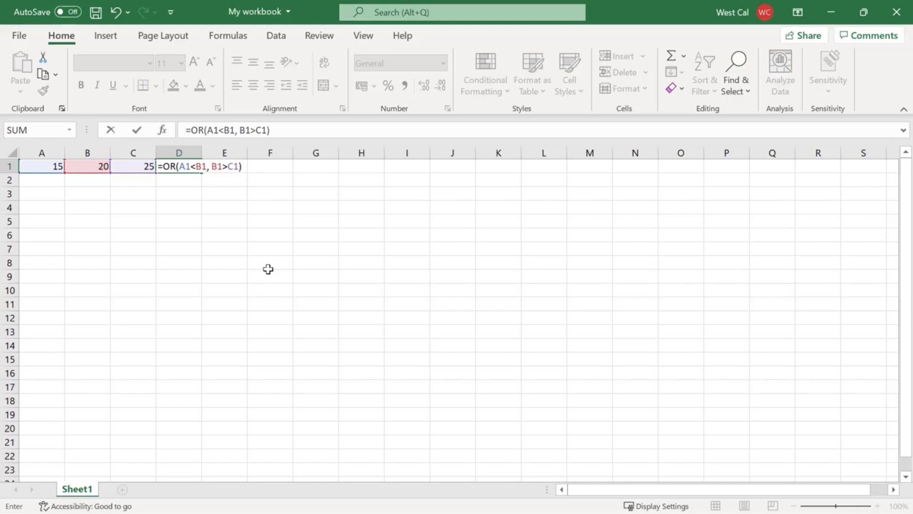
key(Return)
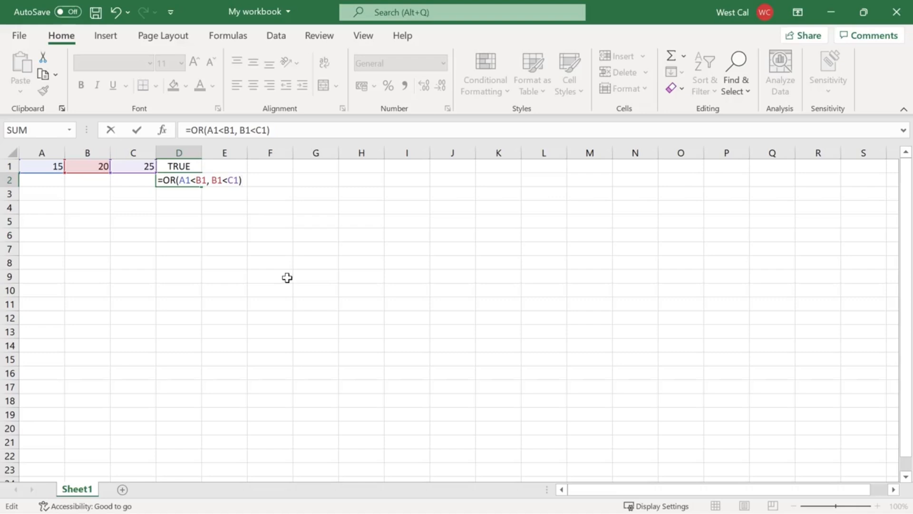
- Enter =OR(A1<B1, B1<C1) in cell D2 and =OR(A1>B1, B1>C1) in cell D3
key(Return)
text(=OR(A1>B1, B1>C1))
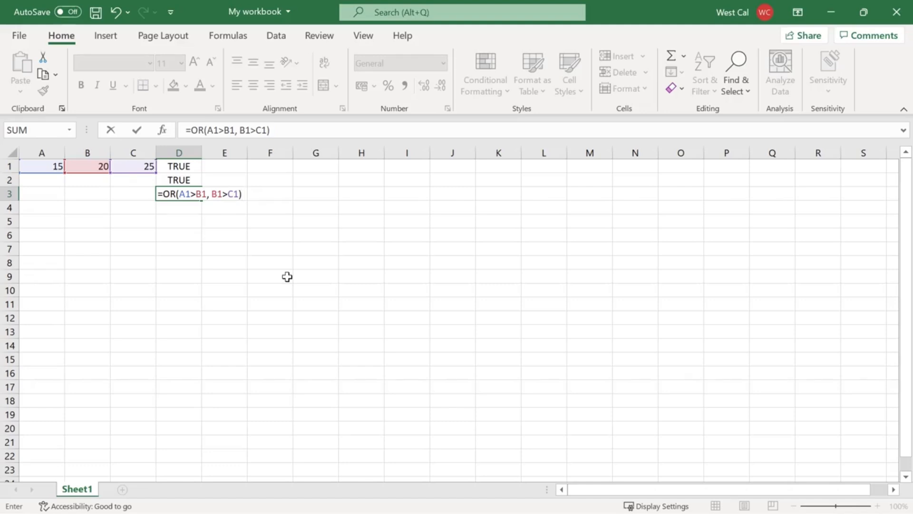
key(Return)
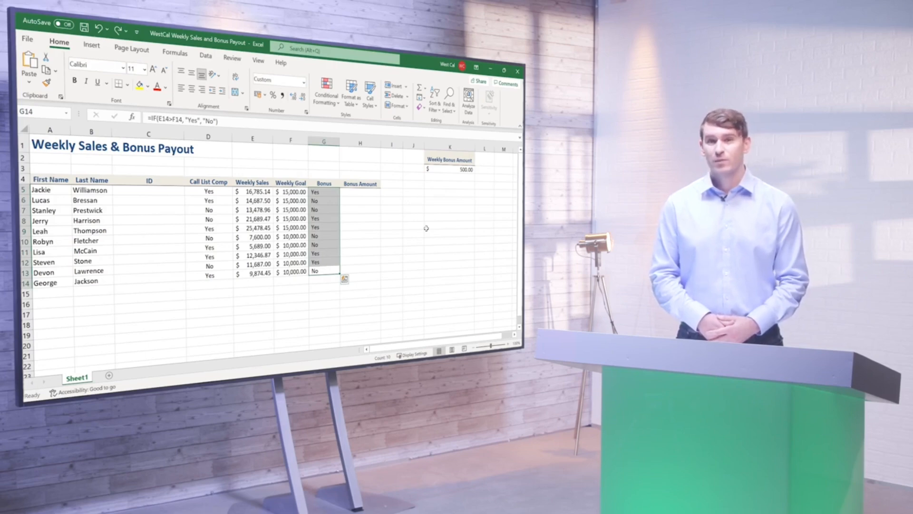
click(393, 193)
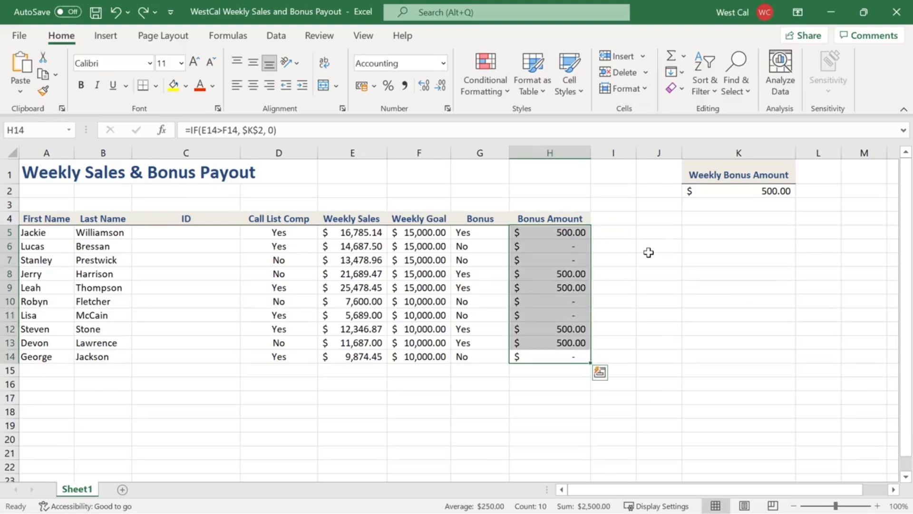
click(648, 252)
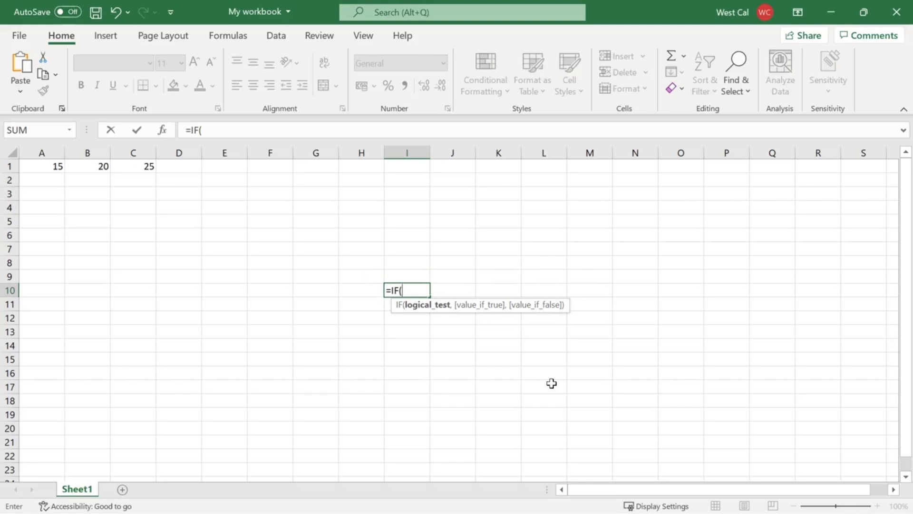
- Discard the unfinished IF formula in cell I10 and enter =IF(A1<B1, "Yes", "No") in cell D1
key(Escape)
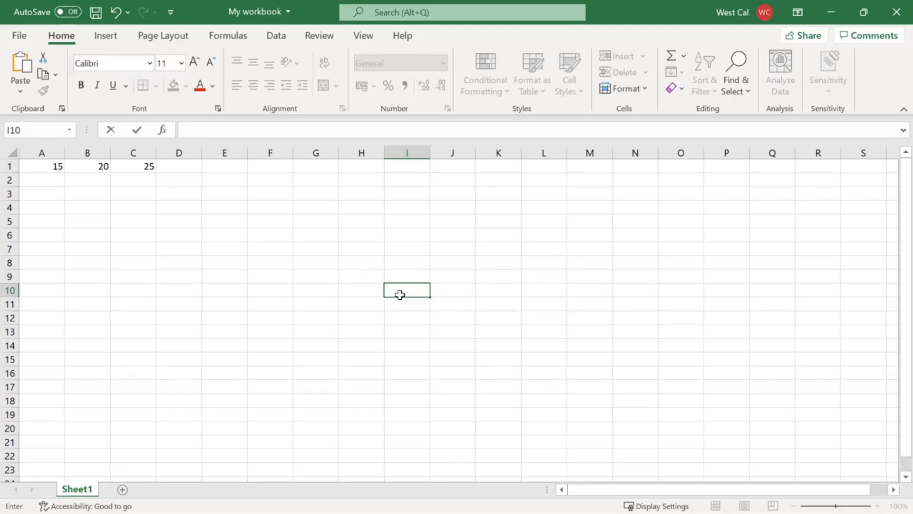
click(188, 169)
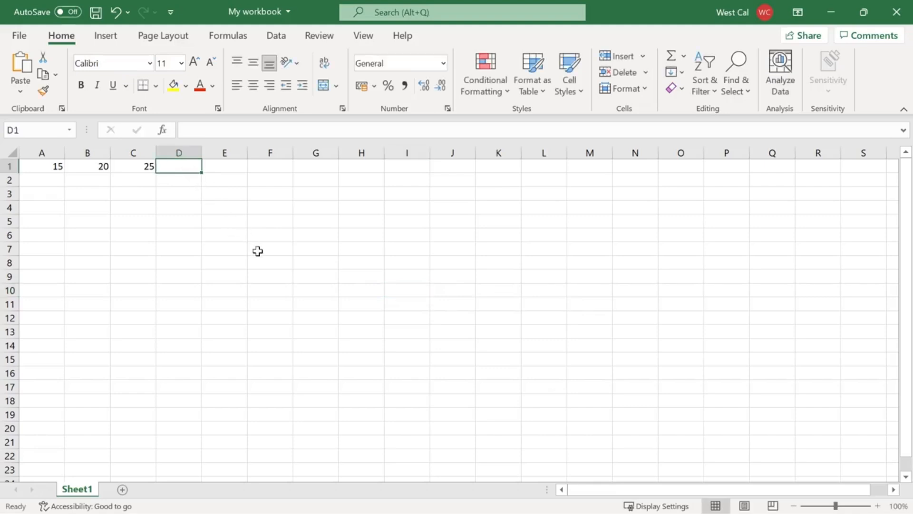
text(=IF(A1<B1, "Yes", "No"))
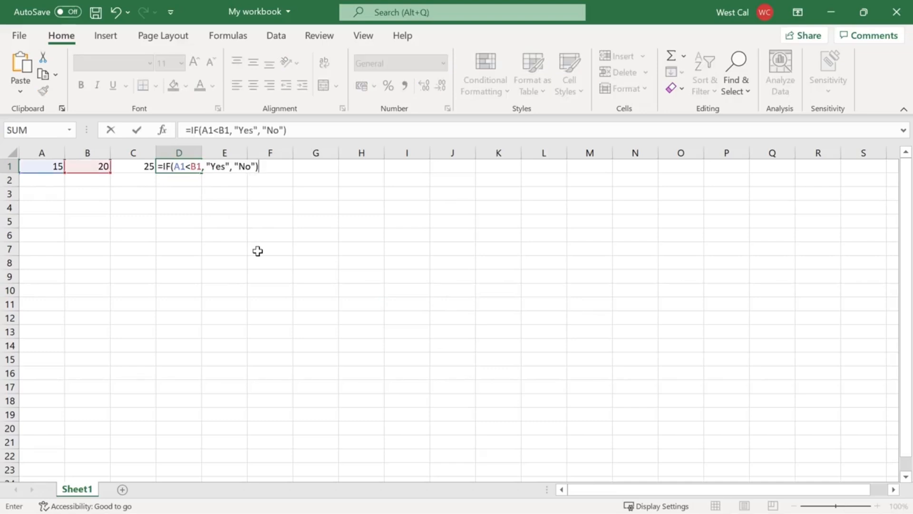
key(Return)
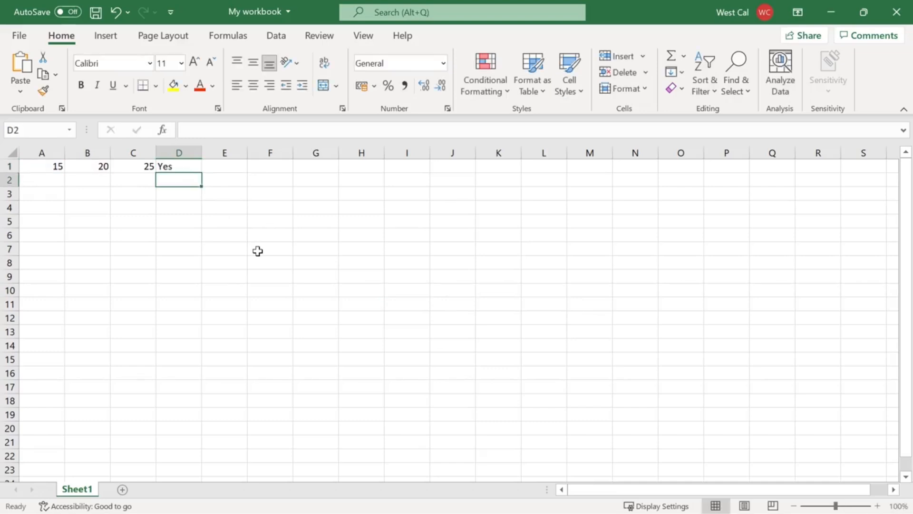
- Enter =IF(A1<B1, B1*C1, "No") in cell D2 and =IF(A1>B1, "Yes", "No") in cell D3
text(=IF(A1<B1, B1*C1, "No"))
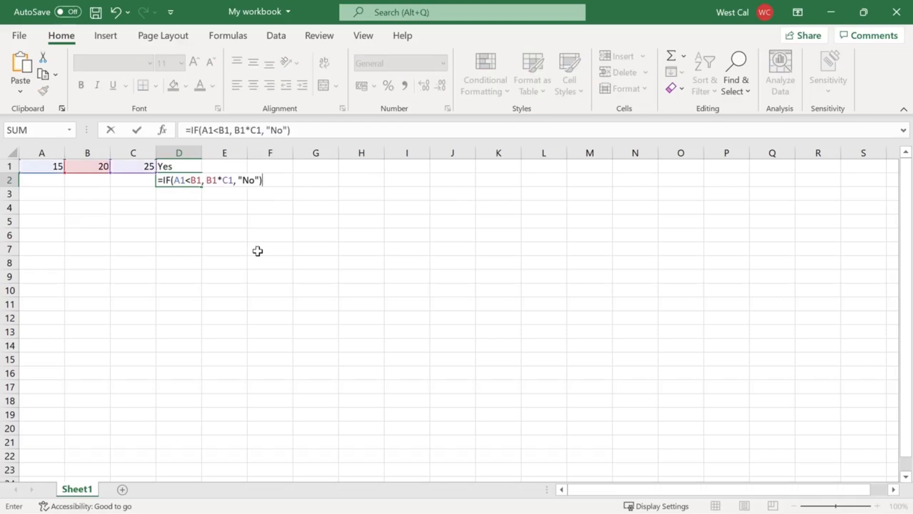
key(Return)
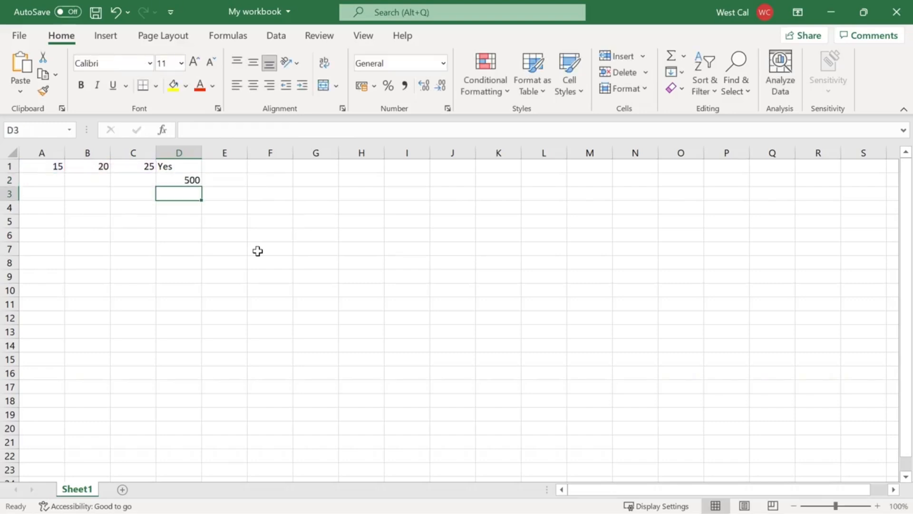
text(=IF(A1>B1, "Yes", "No"))
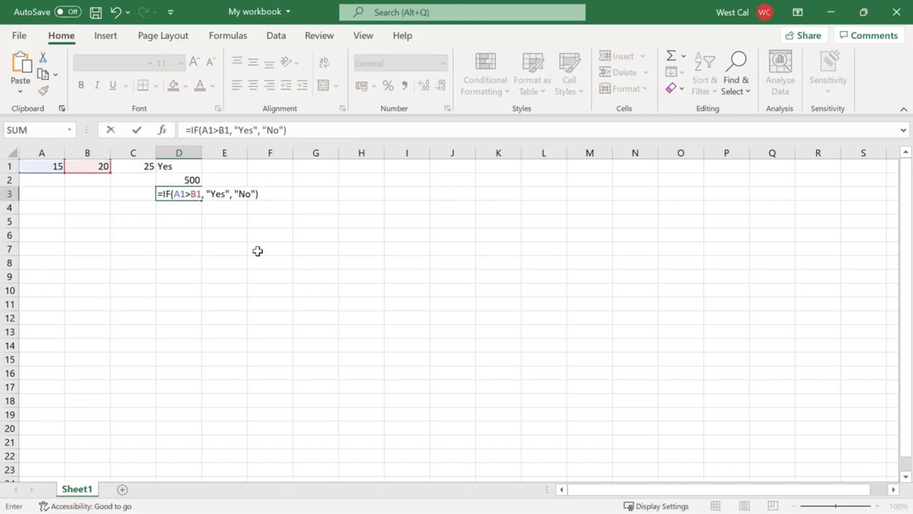
key(Return)
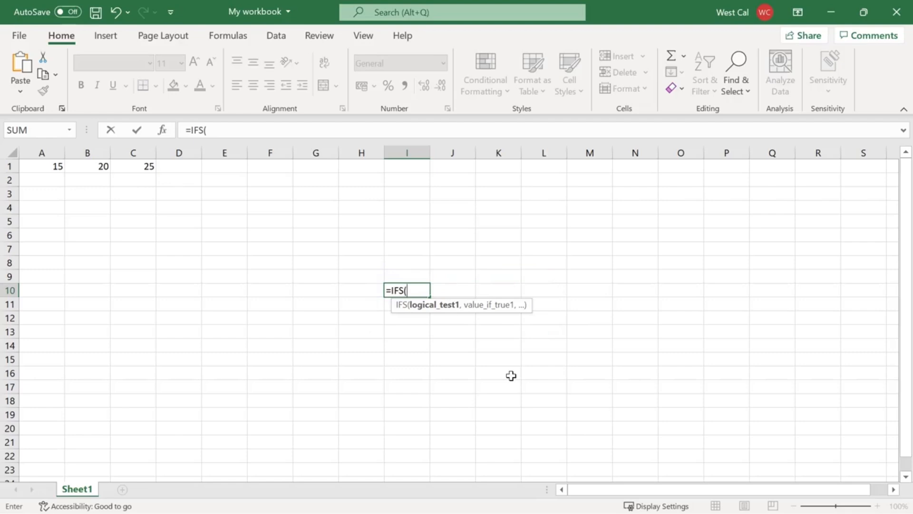
- Complete the IFS formula in cell I10 as =IFS(A1>B1, B1>C1)
text(A1>B1, B1>C1))
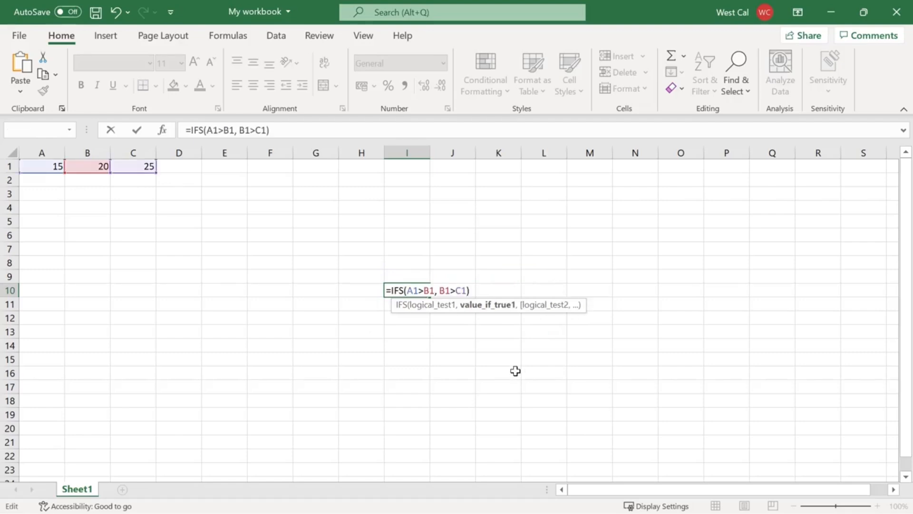
key(Return)
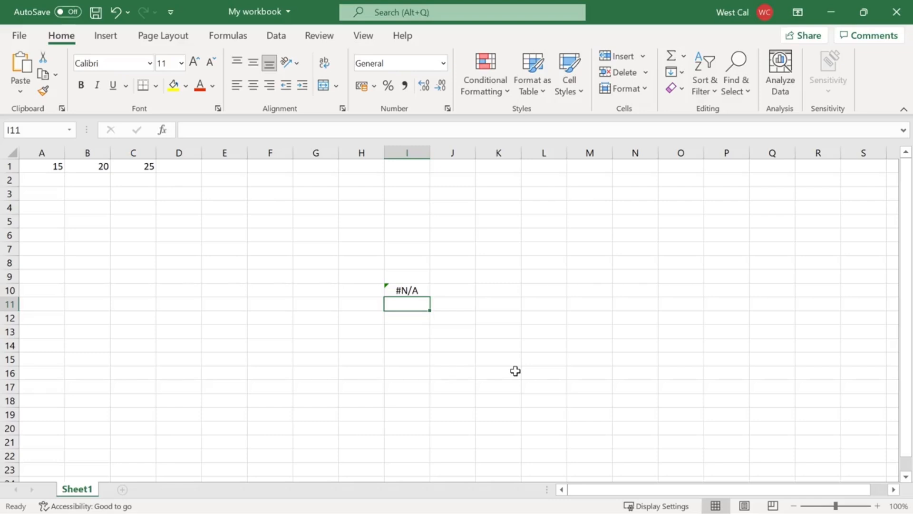
- Clear the error formula in cell I10 and enter =IFS(A1>B1, A1, B1<C1, B1) in cell D1
key(Up)
key(Delete)
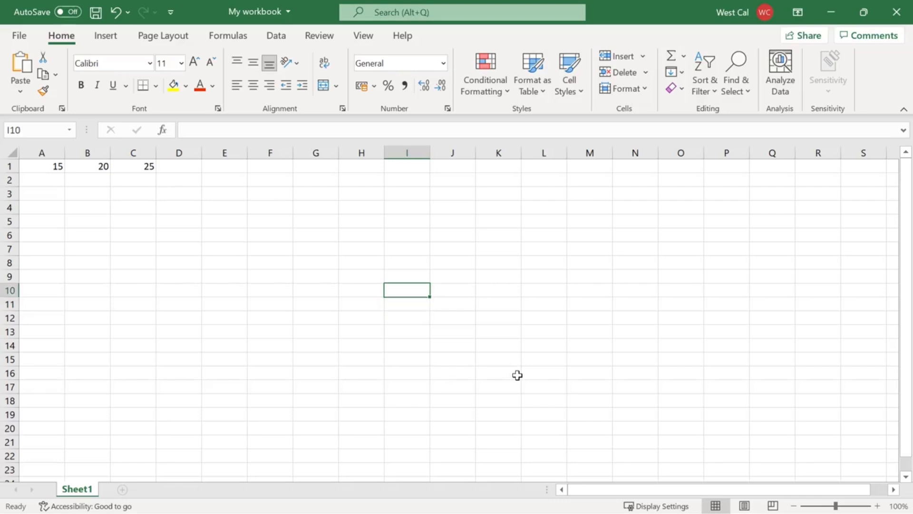
click(199, 169)
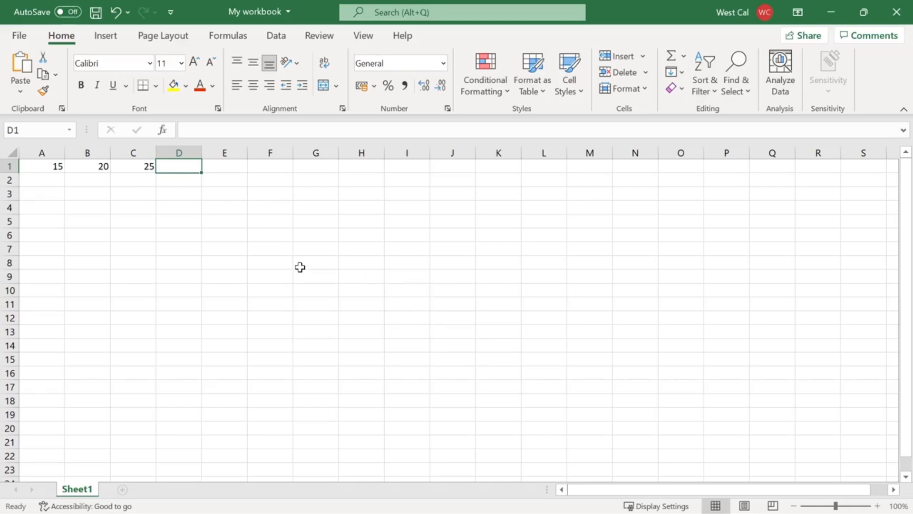
text(=IFS(A1>B1, A1, B1<C1, B1))
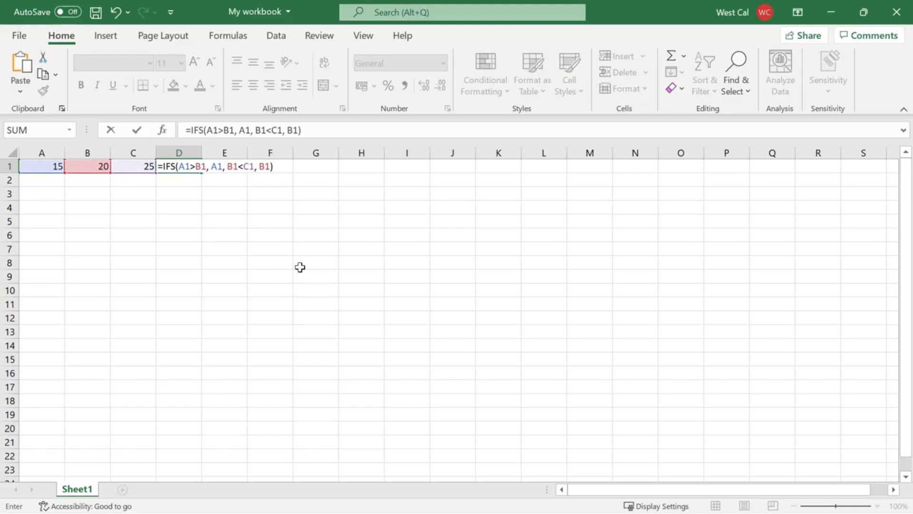
key(Return)
- Enter =IFS(A1<B1, "A1", B1<C1, "B1") in cell D2 and =IFS(A1>B1, A1, B1>C1, B1, TRUE, C1) in cell D3
key(ctrl+apostrophe)
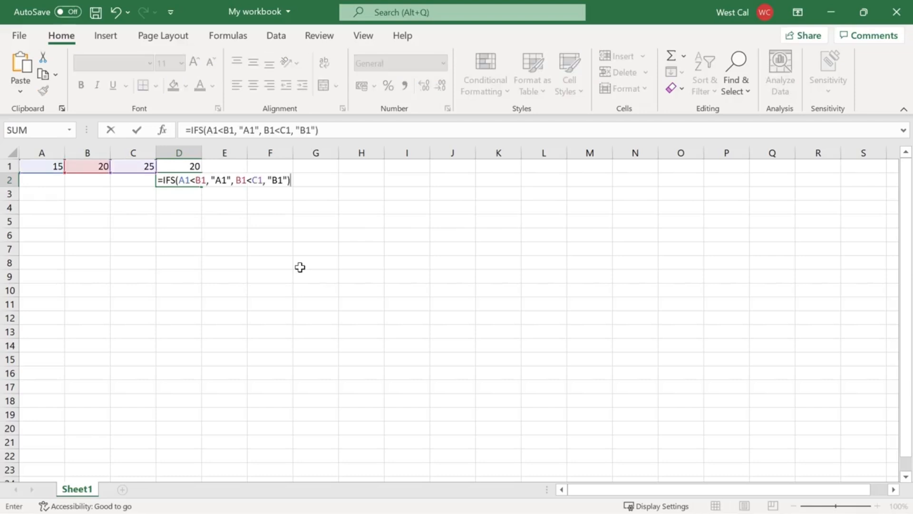
key(Return)
key(ctrl+apostrophe)
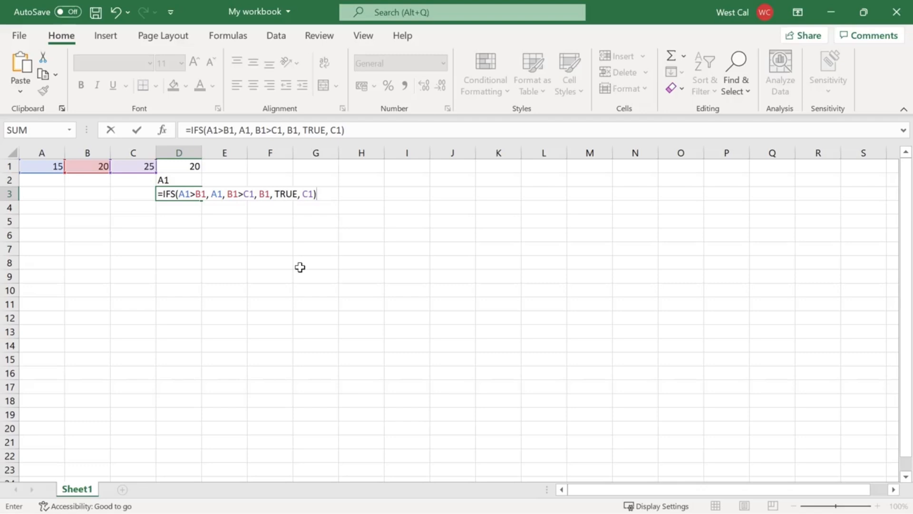
key(Return)
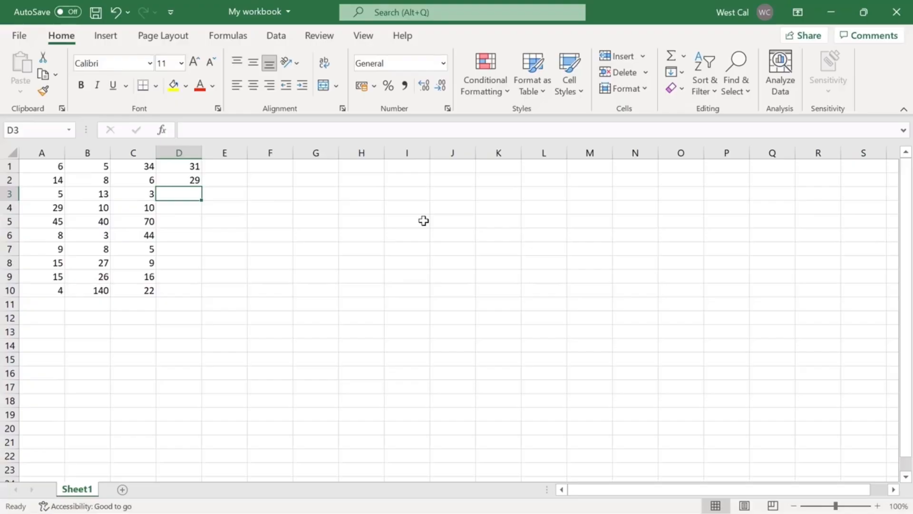
- Enter the formula =SUM(B2:B9) in cell D3, below the two existing results in column D
text(=SUM(B2)
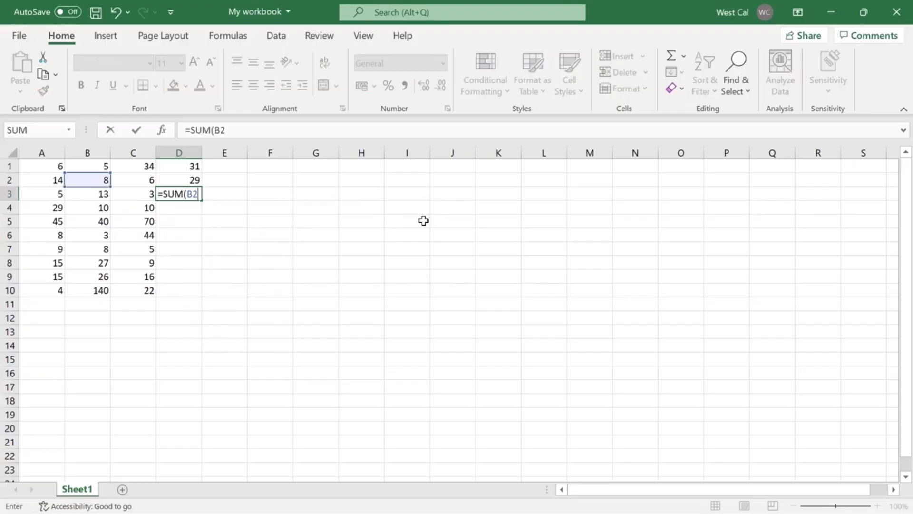
text(:B9)
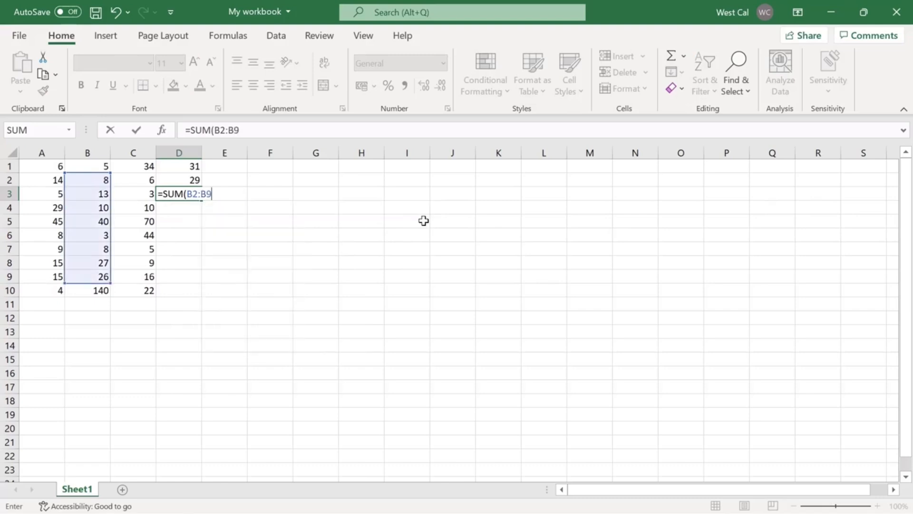
text())
key(Return)
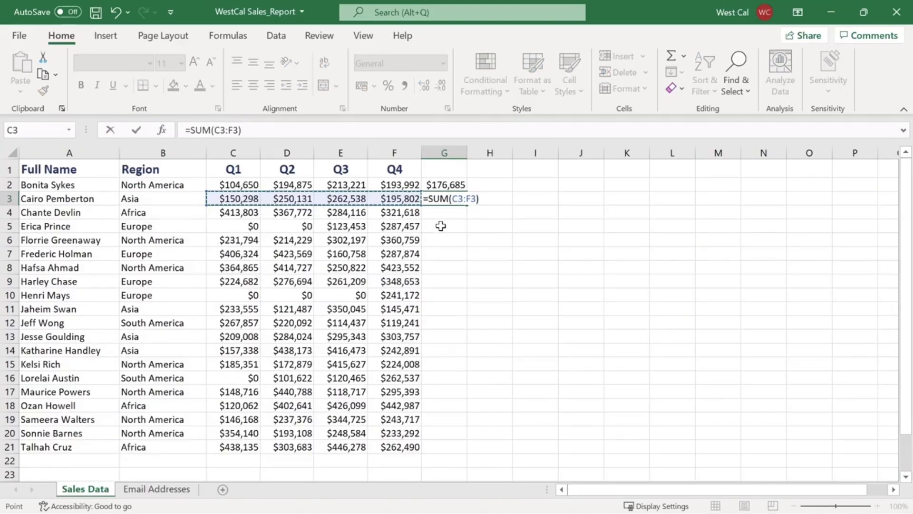
- Complete the formula =SUM(C3:F3) in cell G3 to total the second salesperson's quarterly sales
key(Return)
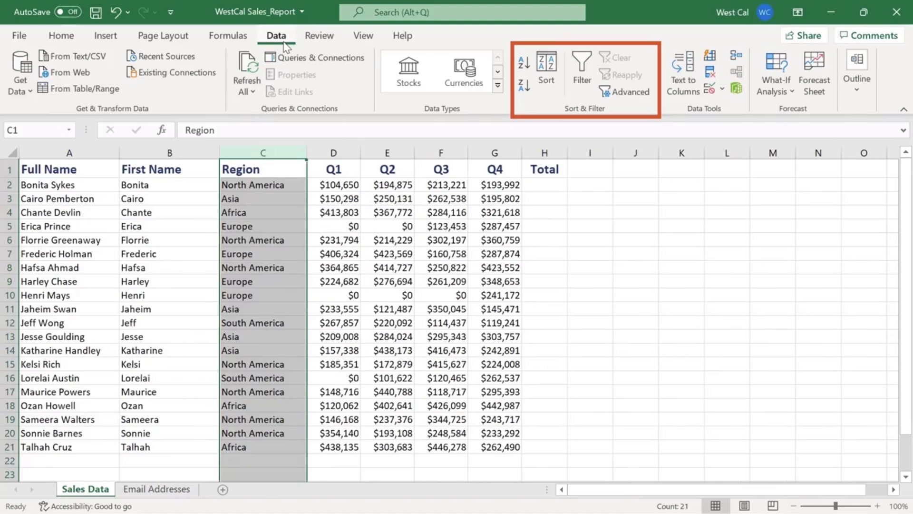
- Sort the sales data by Region from A to Z and filter the Region column to rows containing Asia
click(524, 66)
click(519, 292)
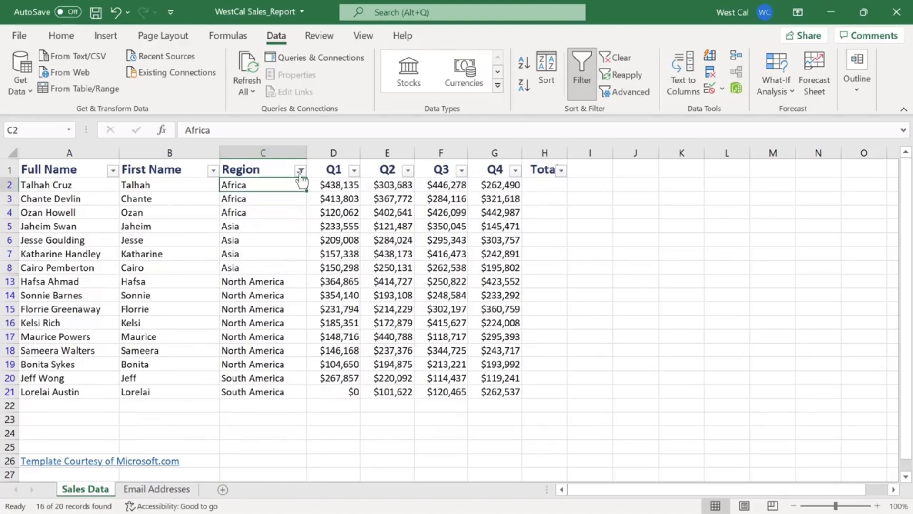
click(300, 170)
mouse_move(289, 307)
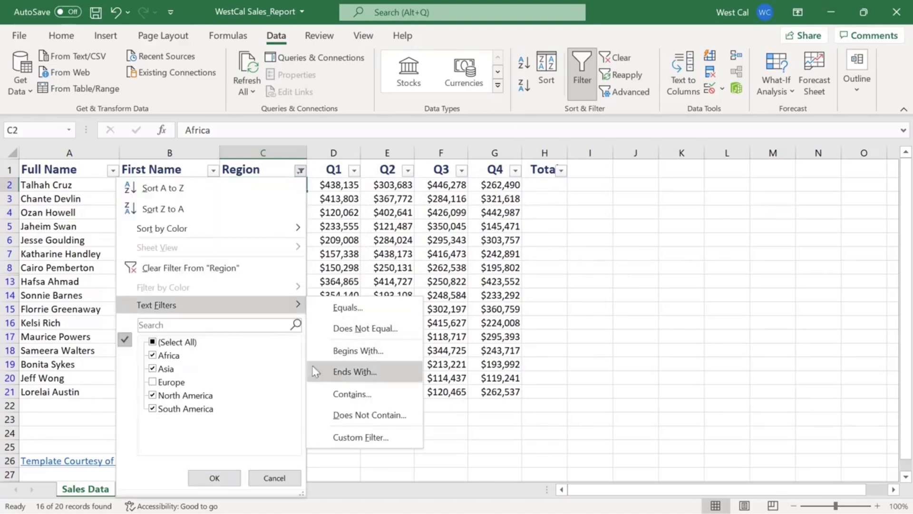
click(352, 393)
text(Asia)
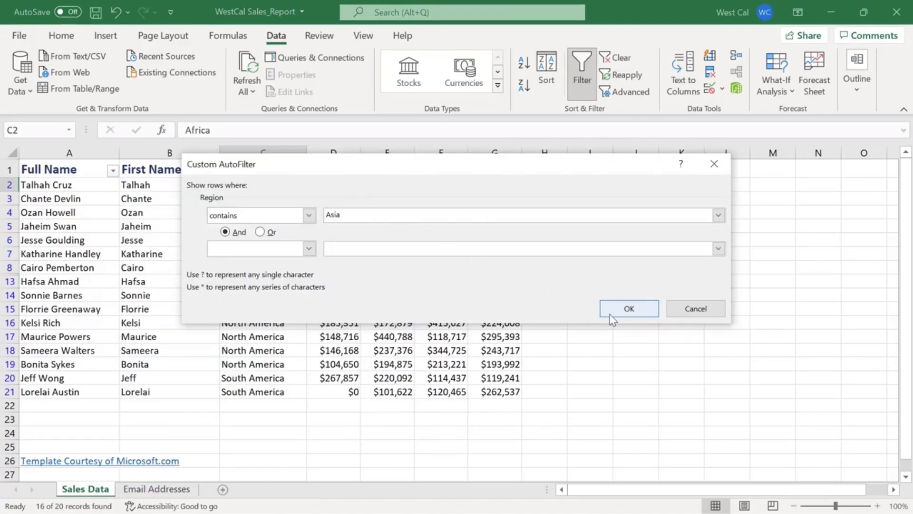
click(628, 309)
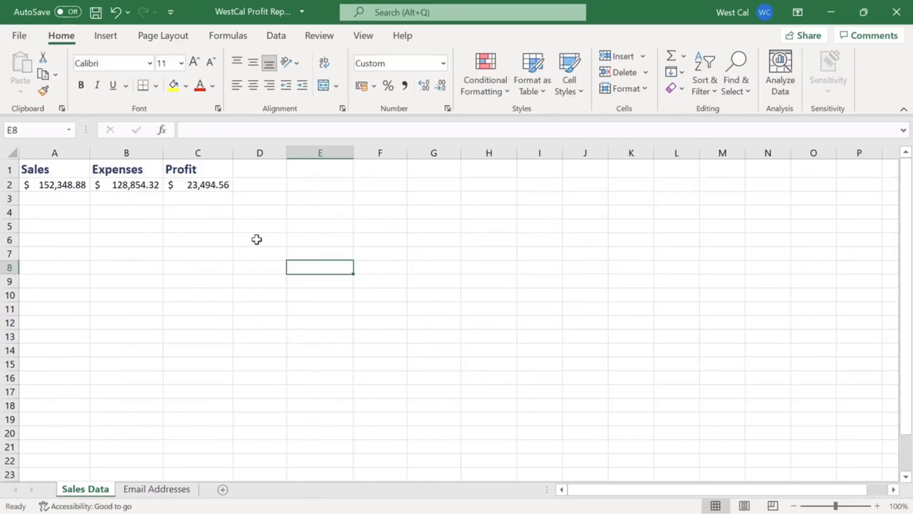
- Name the header range A1:C1, covering Sales, Expenses and Profit, as Headers
click(73, 169)
shift+click(198, 169)
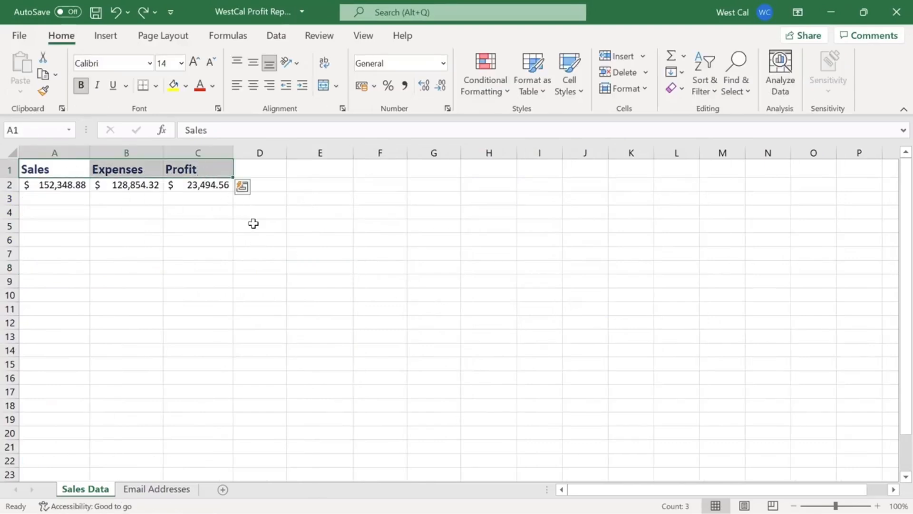
click(53, 132)
text(Headers)
key(Return)
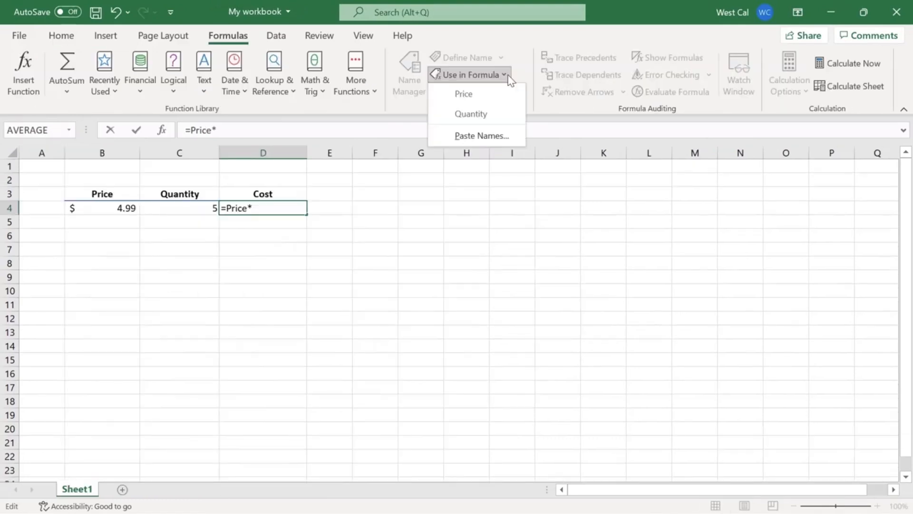
- Insert the defined name Quantity after =Price* in the Cost formula in cell D4
click(510, 116)
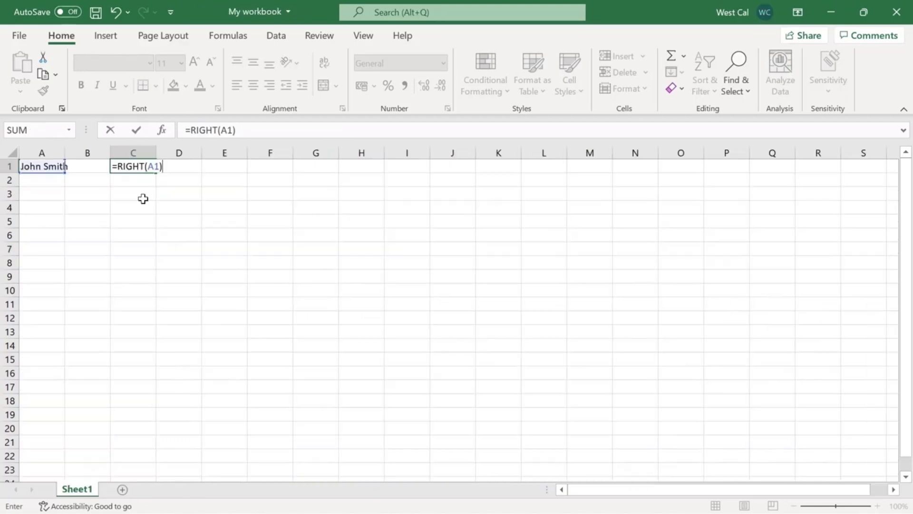
- Enter =RIGHT(A1) in cell C1, =RIGHT(A1, 5) in C2 and =LEFT(A1, 5) in C3 to extract parts of the name
key(Return)
text(=RIGHT(A1, 5))
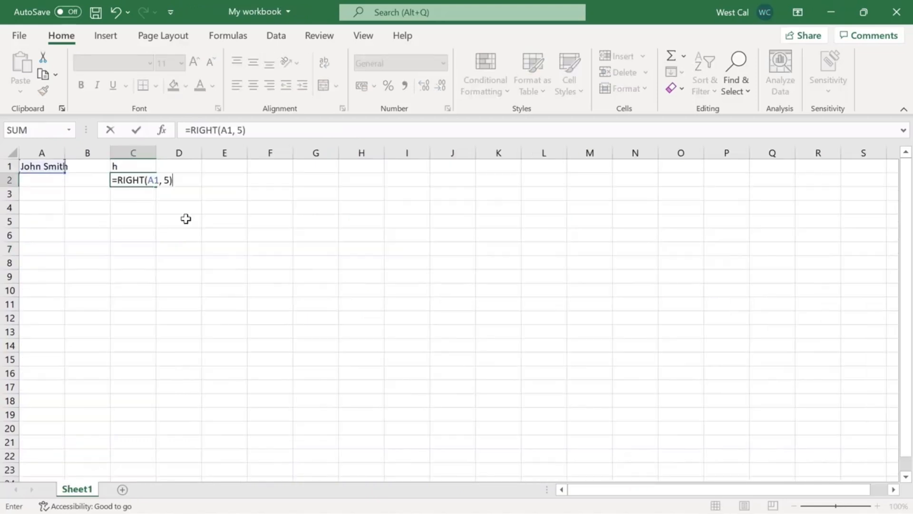
key(Return)
text(=LEFT(A1, 5))
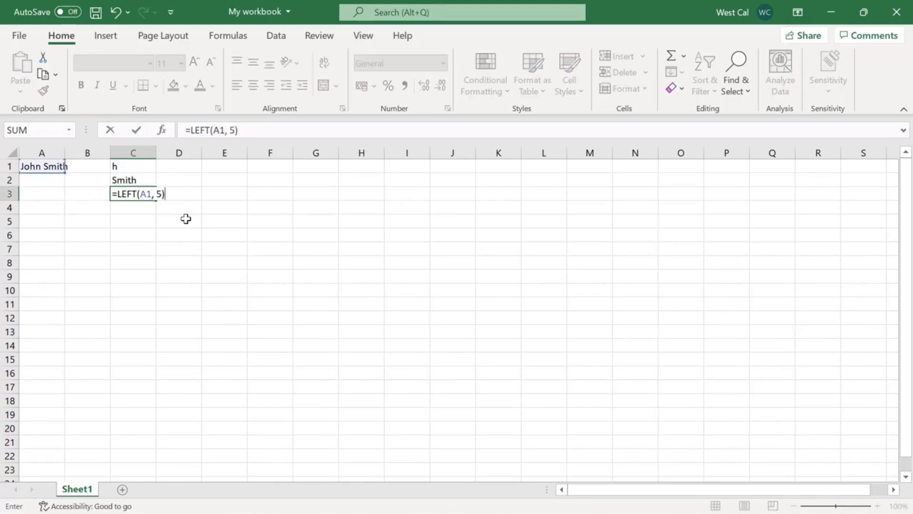
key(Return)
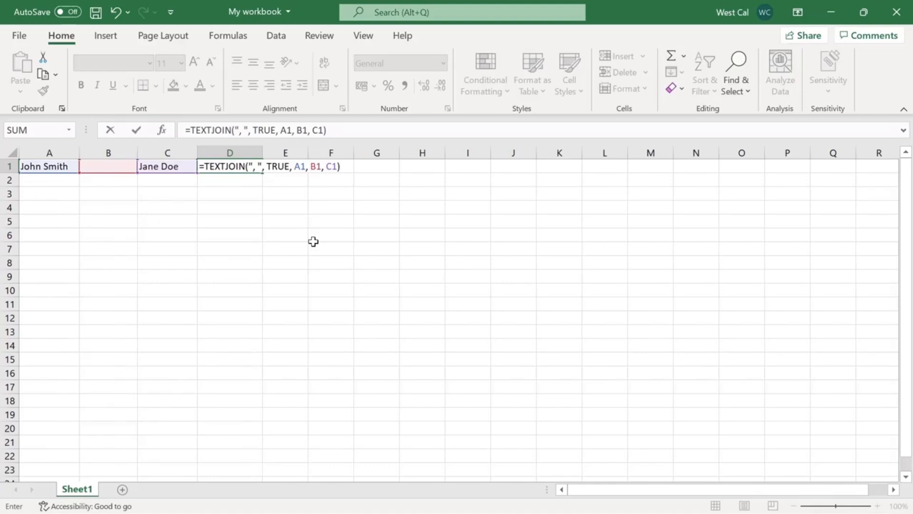
- Complete the formula =TEXTJOIN(", ", TRUE, A1, B1, C1) in cell D1 to combine the names
key(Return)
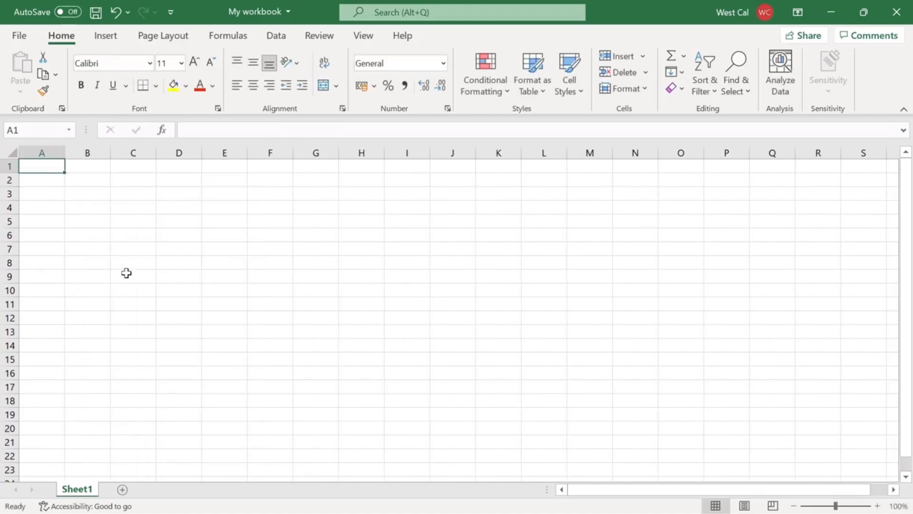
- Enter the logical comparisons =2>1 in cell A1 and =2<1 in cell B1
text(=2>1)
key(Return)
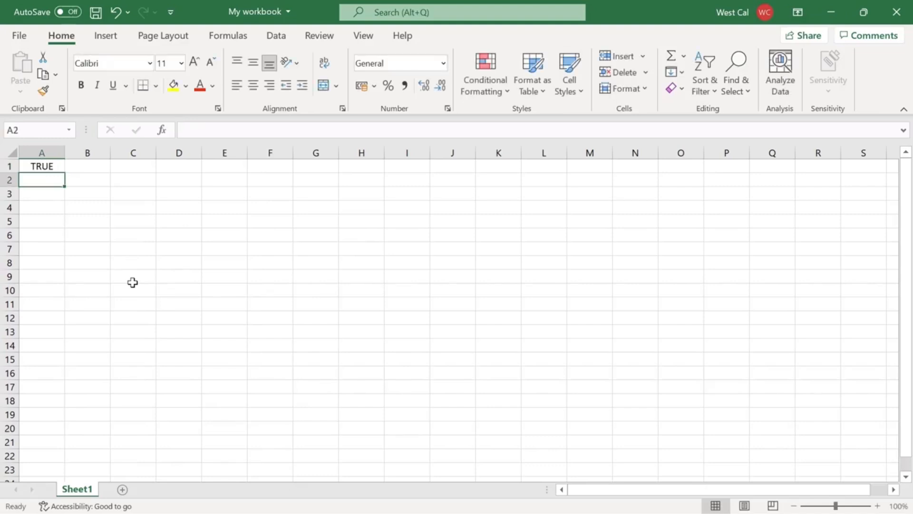
click(88, 167)
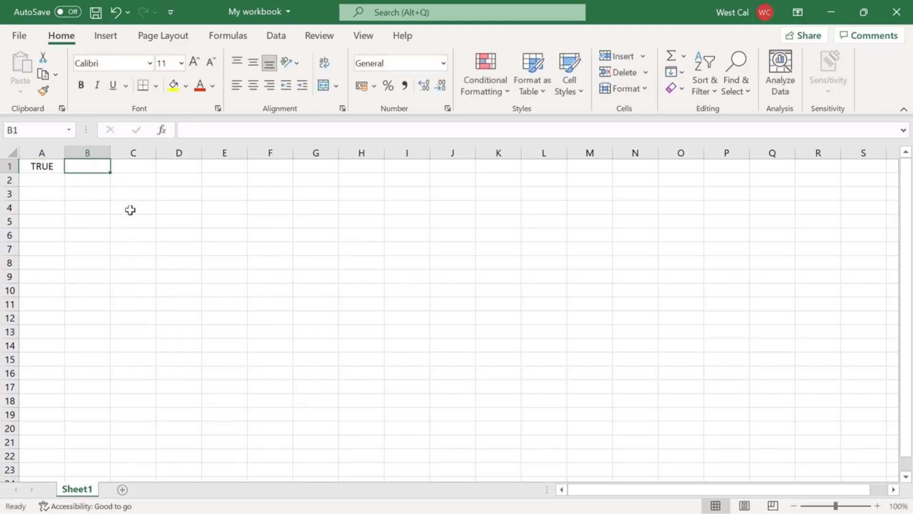
text(=2<1)
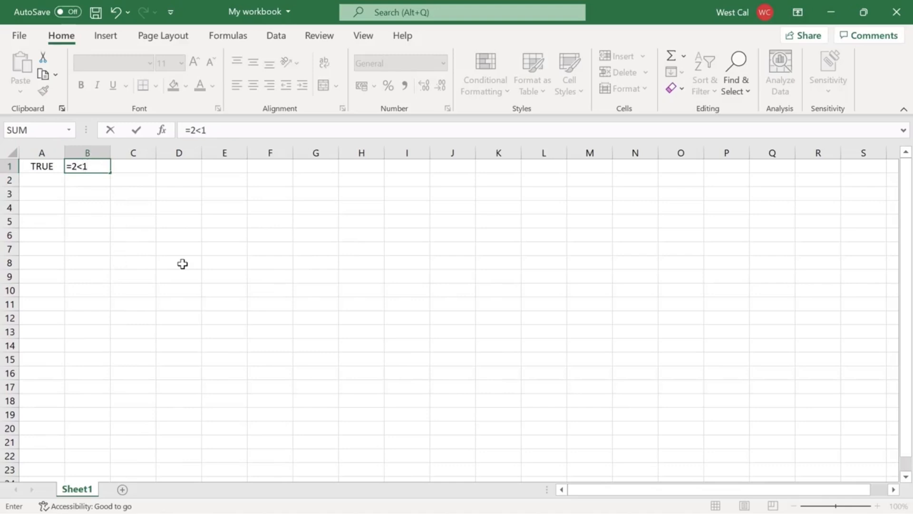
key(Return)
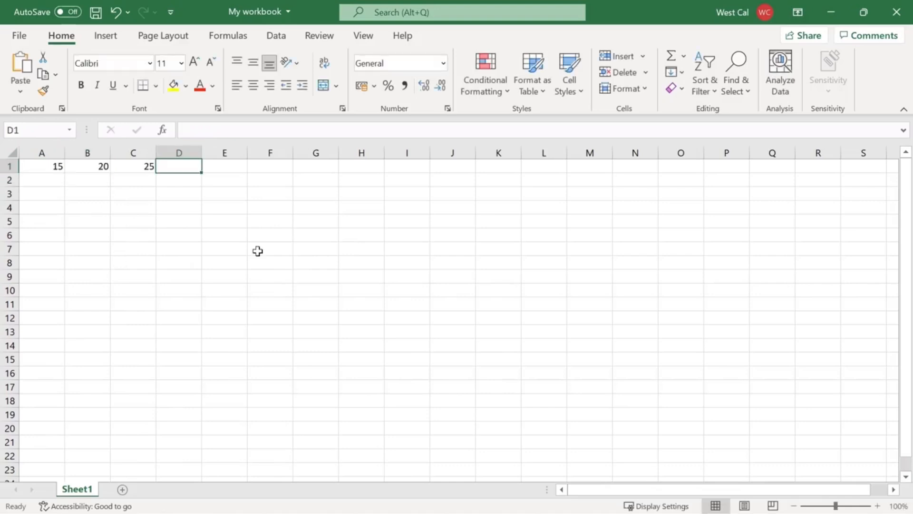
- Enter the formula =IF(A1<B1, "Yes", "No") in cell D1 to compare the first two values
text(=IF(A1<B1, "Yes", "No"))
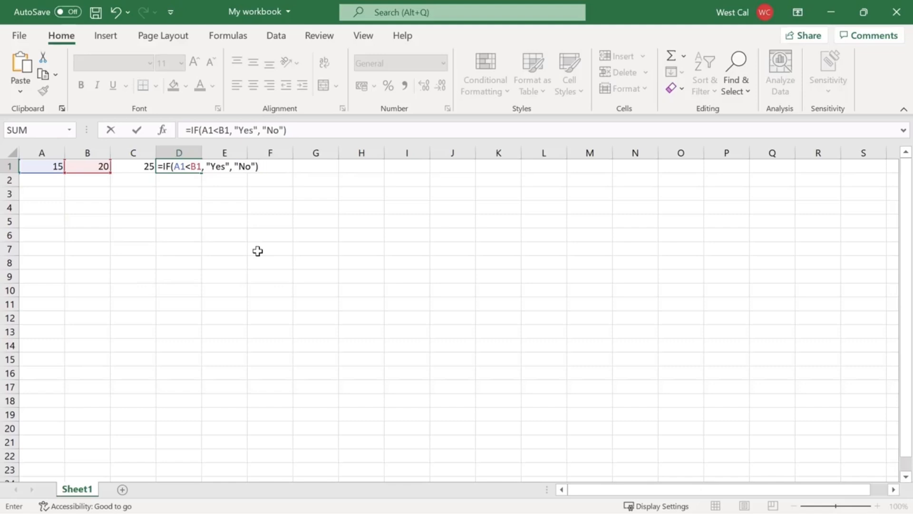
key(Return)
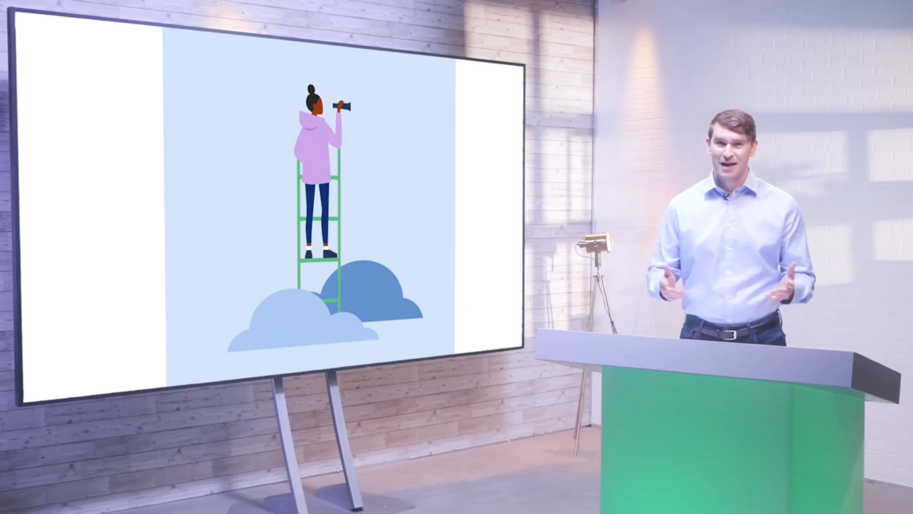
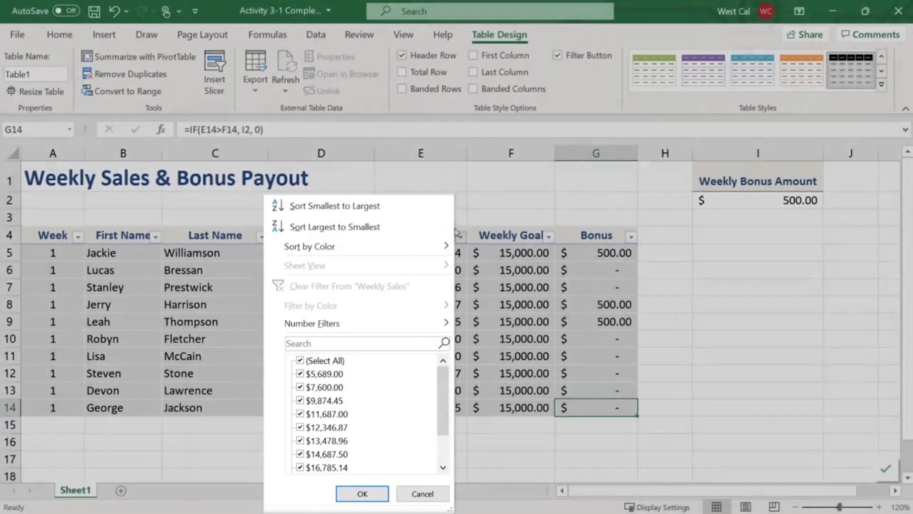
- Close the Weekly Sales filter options and turn on Banded Rows and Total Row for the weekly sales table
click(460, 237)
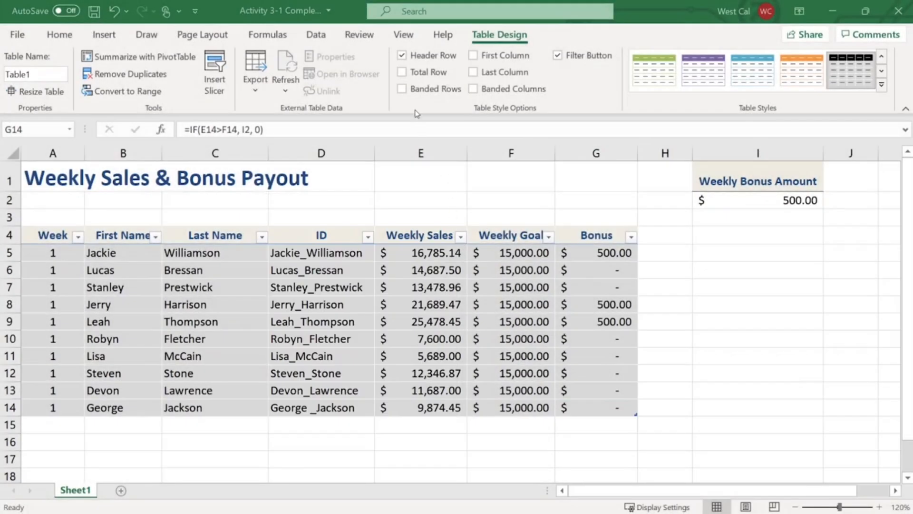
click(402, 89)
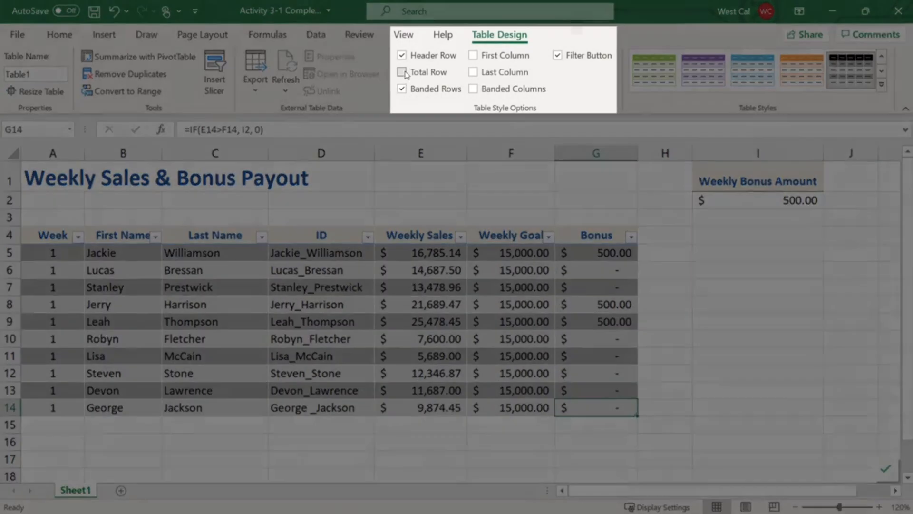
click(402, 72)
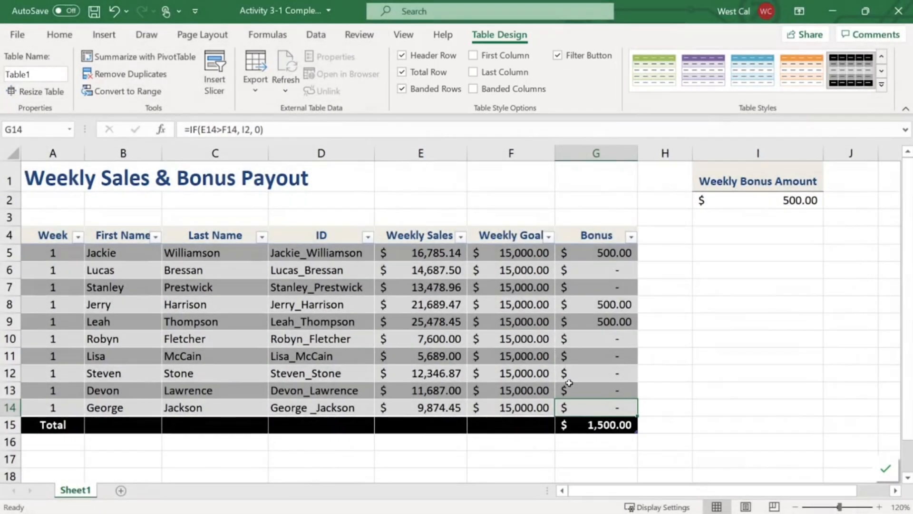
- Open the summary function choices for the Bonus total in cell G15
click(590, 424)
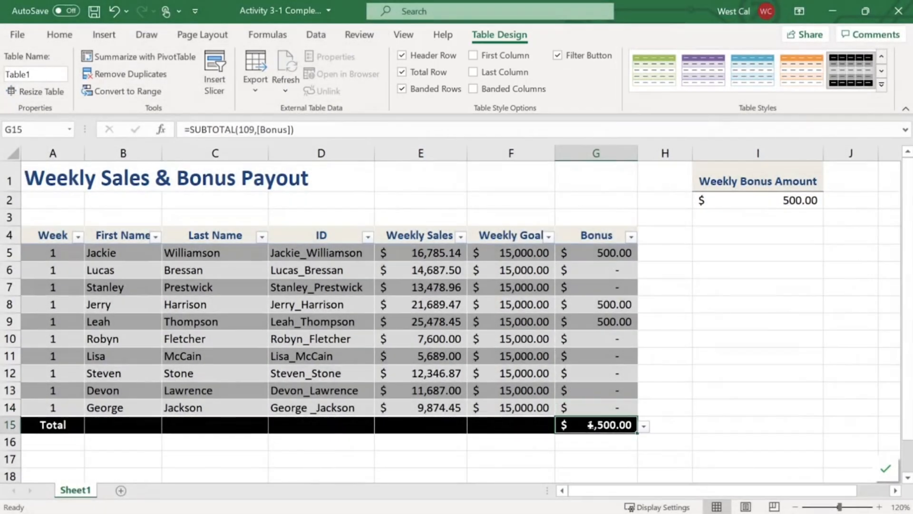
click(644, 427)
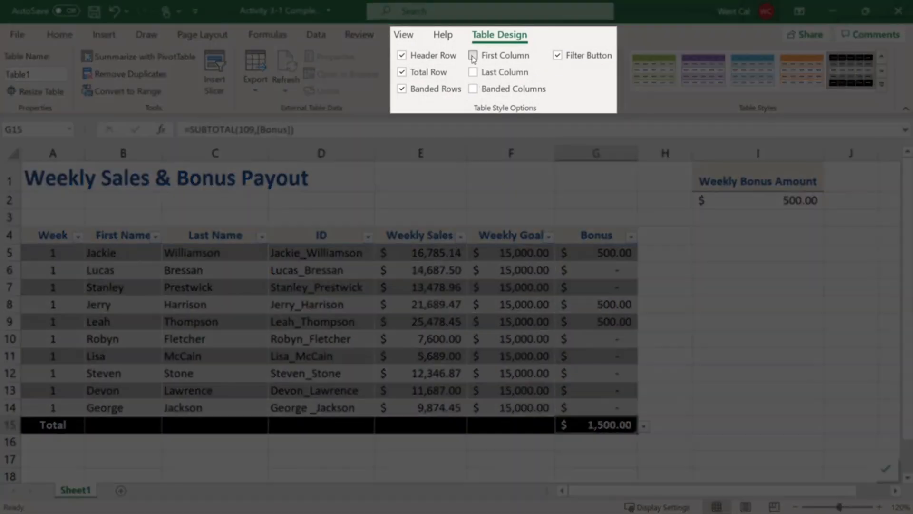
- Turn on First Column and Last Column emphasis for the weekly sales table
click(473, 56)
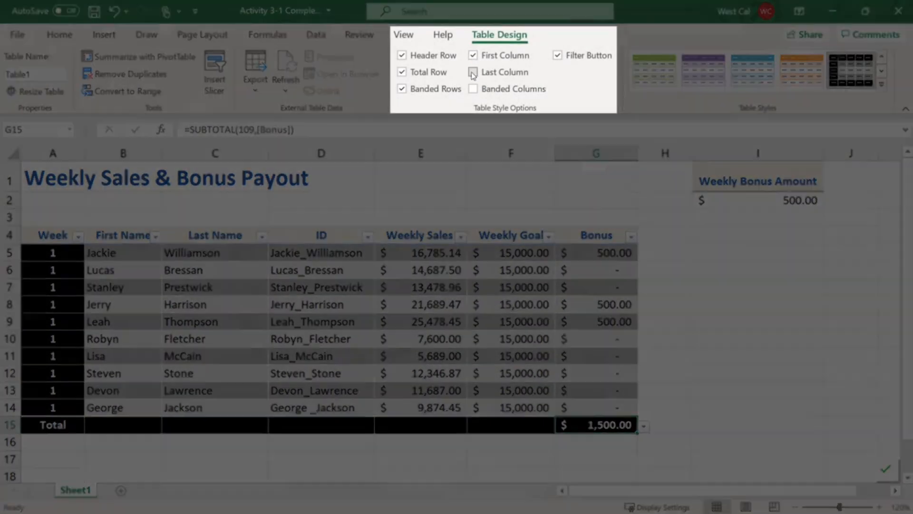
click(473, 72)
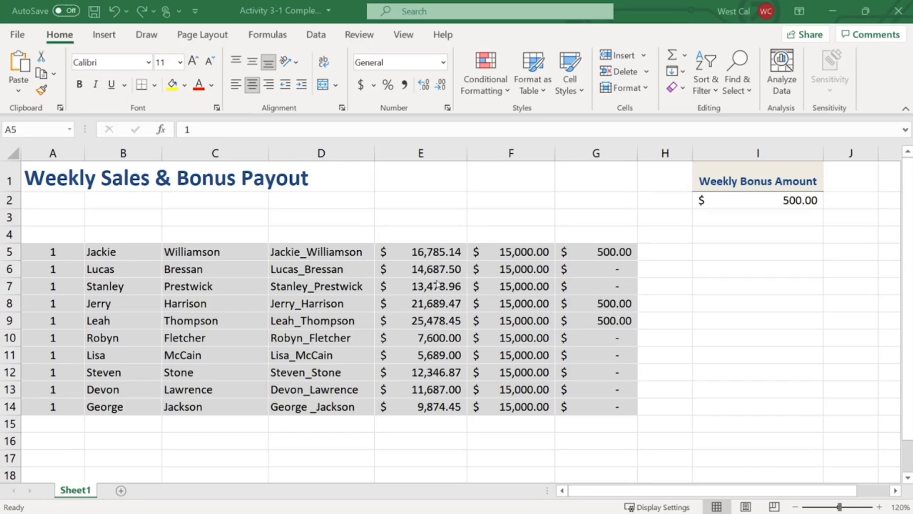
- Create a table from the range A5:G14 with the option for existing headers turned off
click(36, 249)
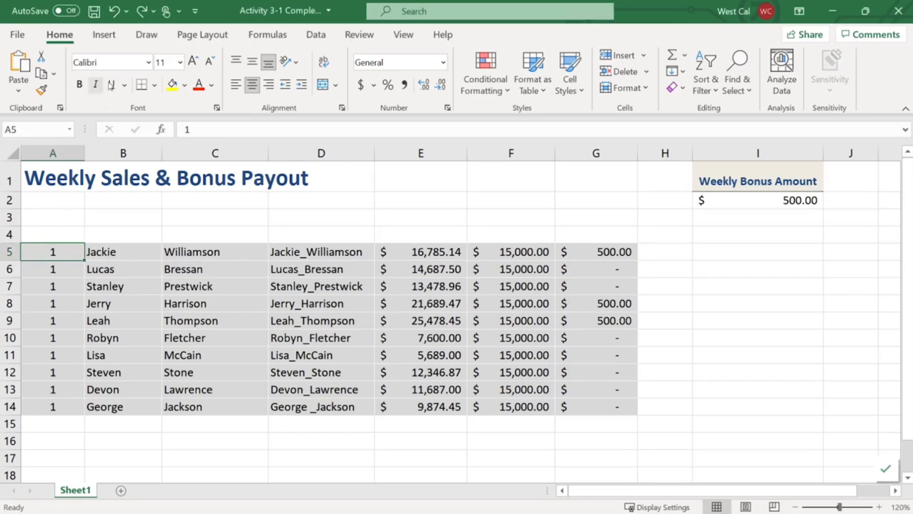
click(105, 34)
click(122, 65)
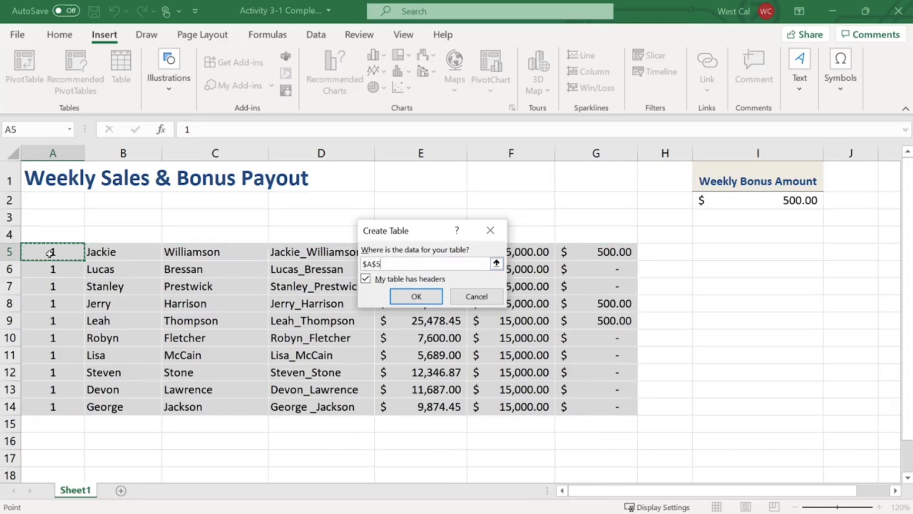
drag(51, 252, 598, 402)
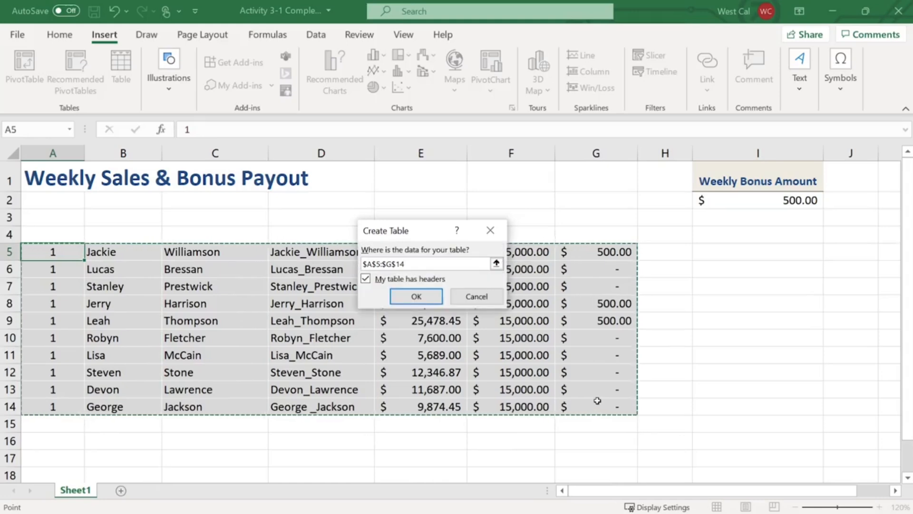
click(365, 279)
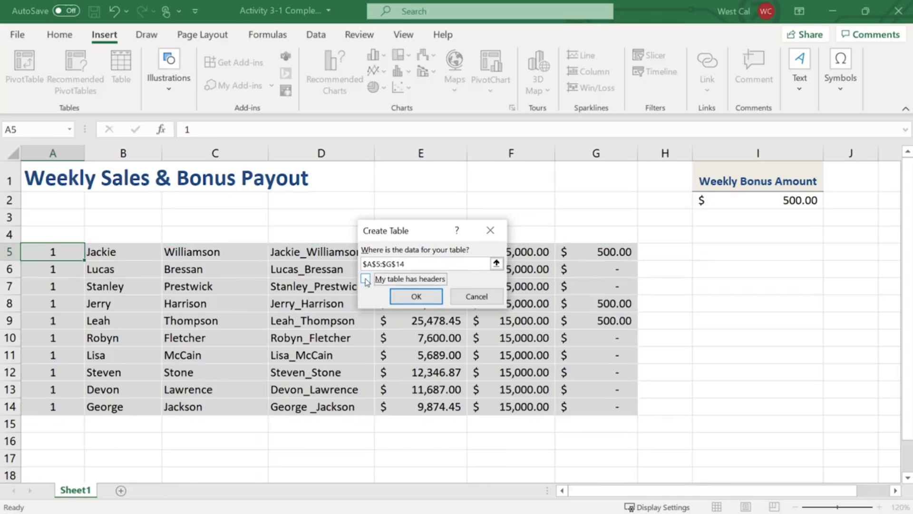
click(365, 279)
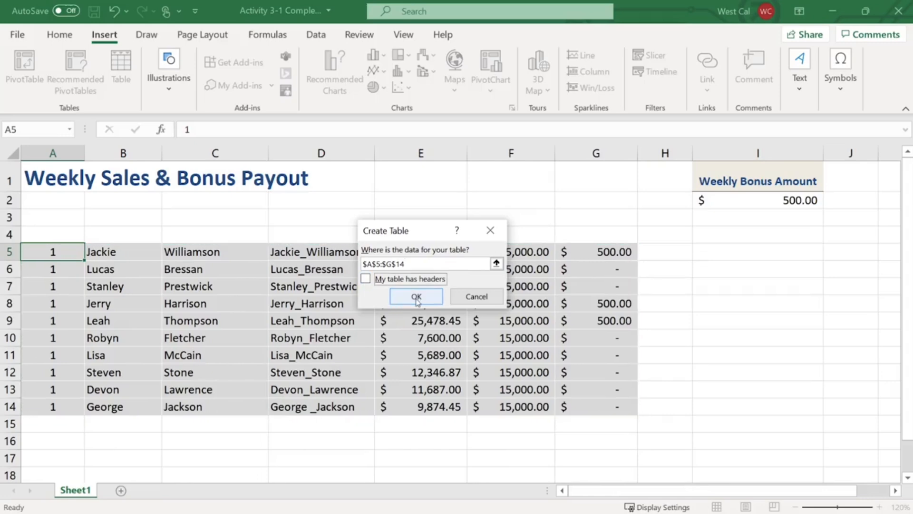
click(416, 296)
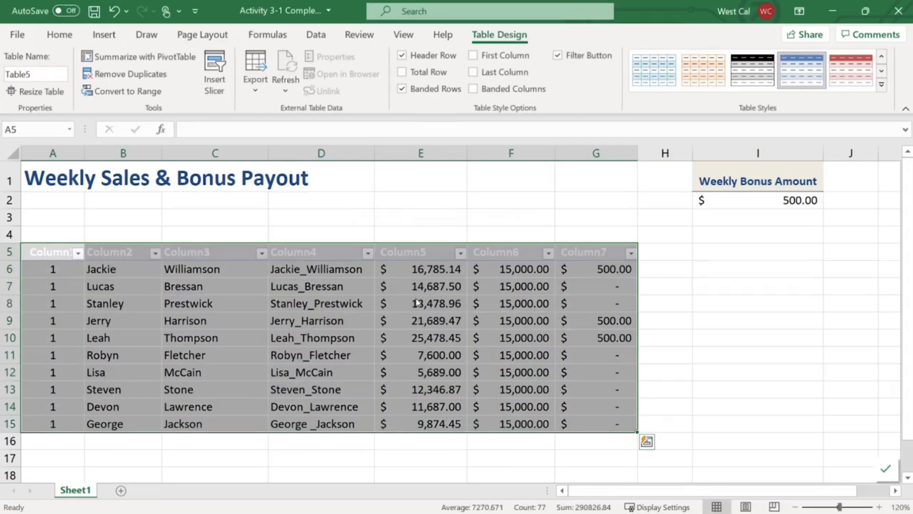
click(562, 255)
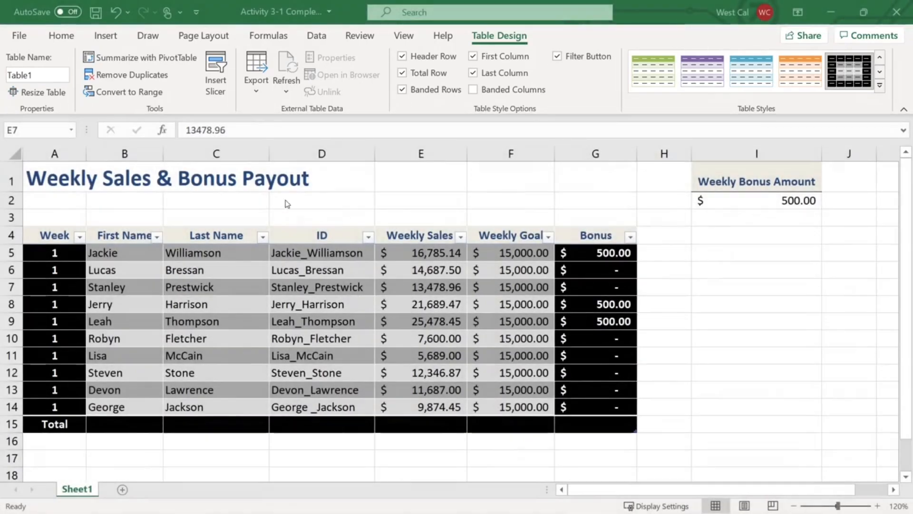
- Rename the weekly sales table as Sales
click(40, 77)
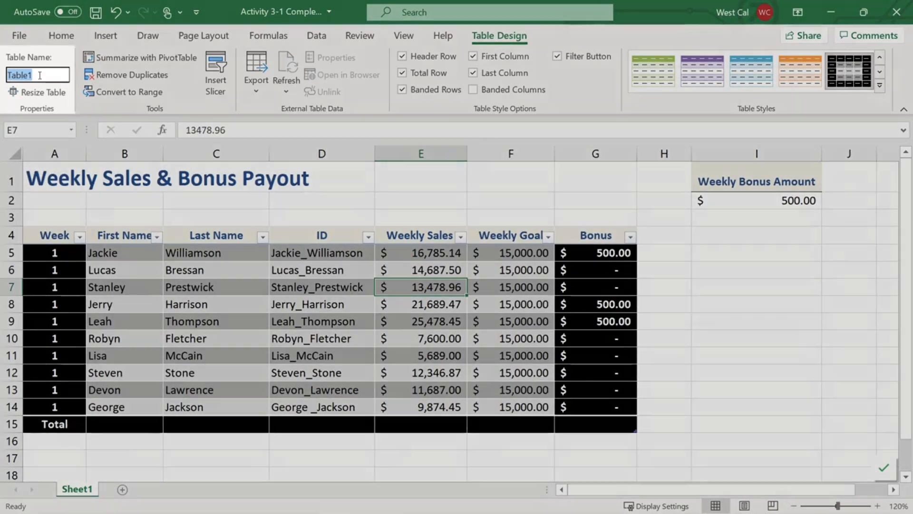
text(Sales)
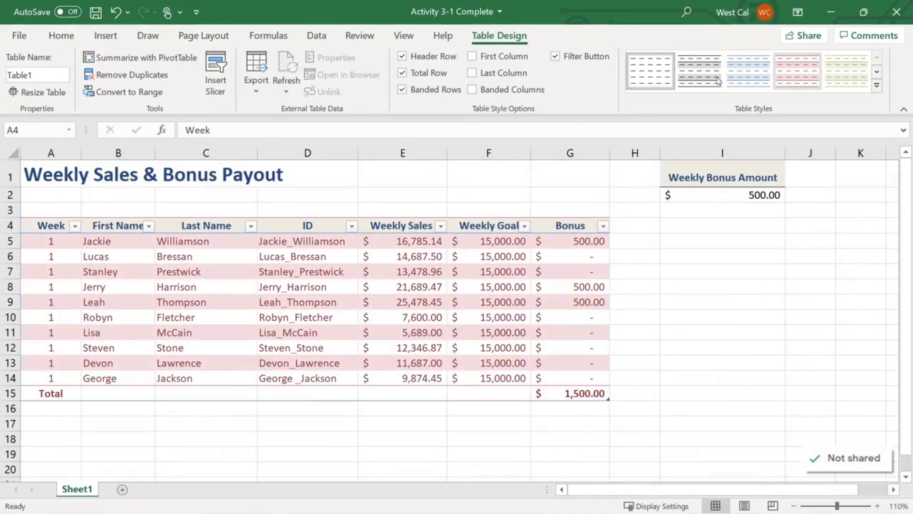
- Apply the light blue banded style to the weekly sales table, and clear the table style
click(878, 86)
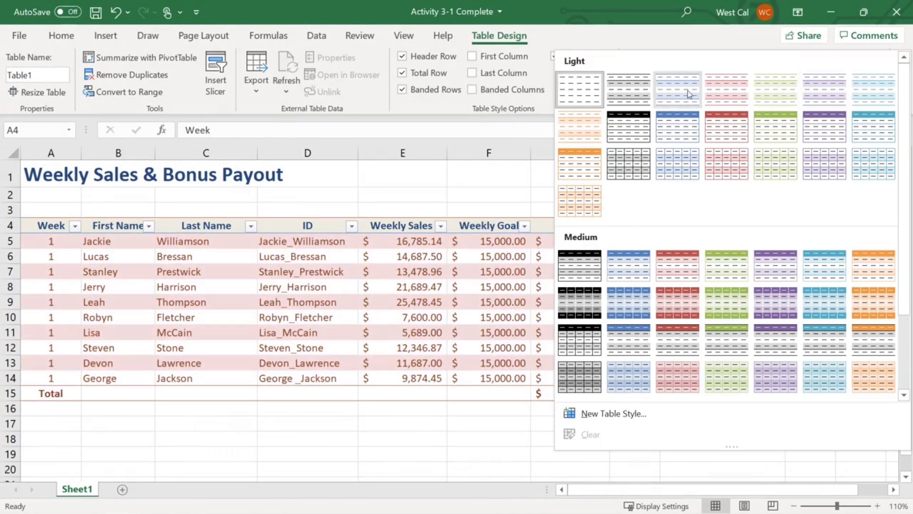
click(689, 93)
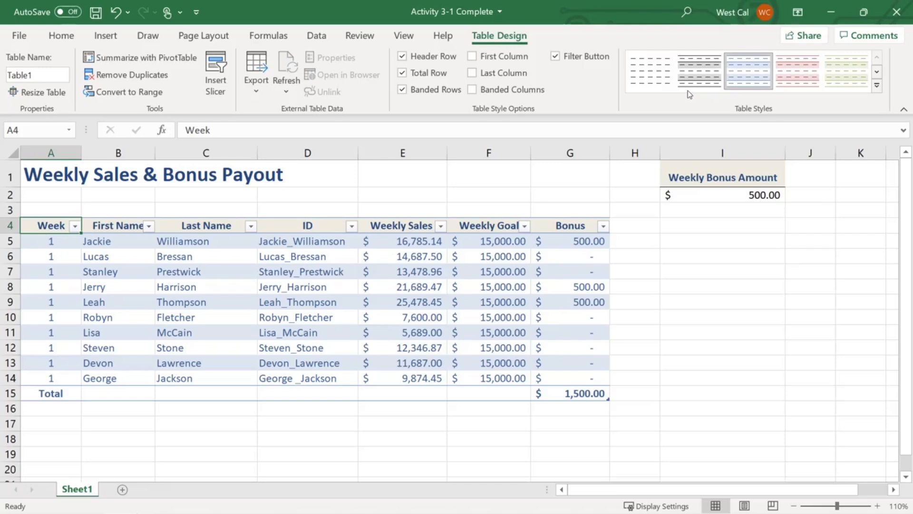
click(877, 88)
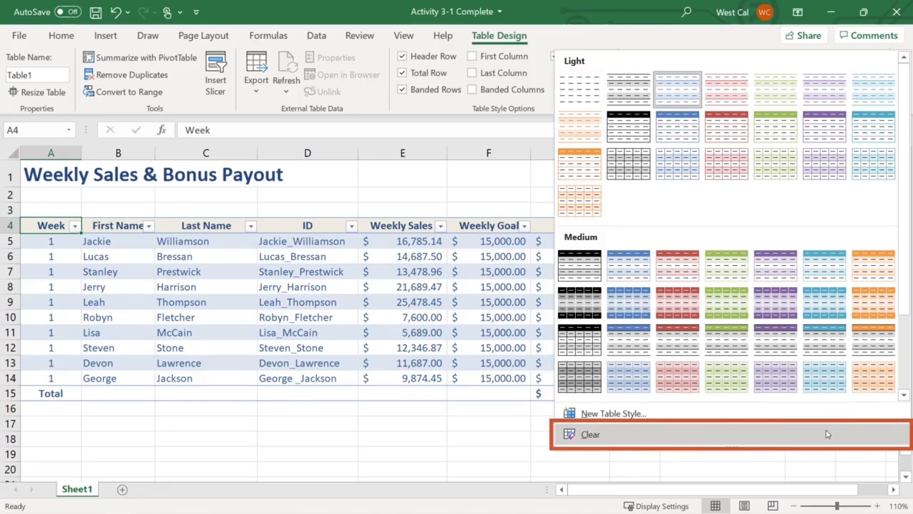
click(829, 434)
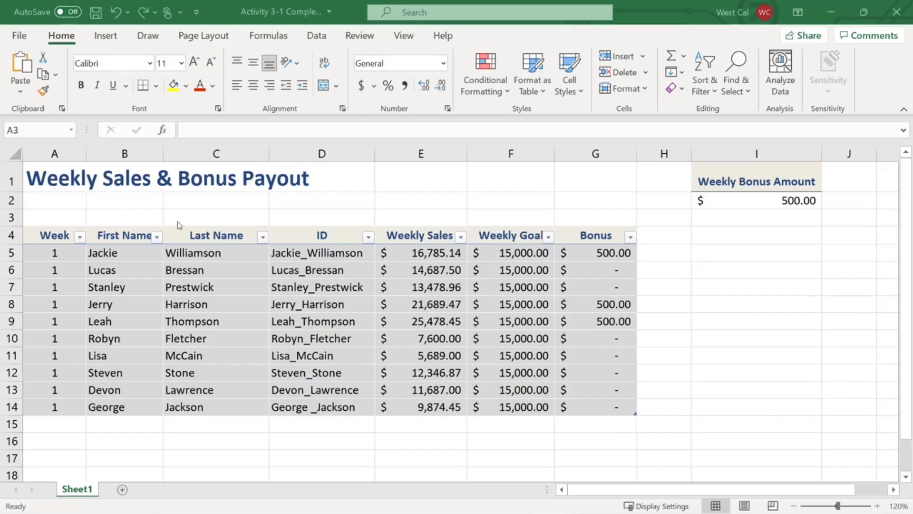
- Turn on Banded Rows and Total Row for the table that starts at the Week header in A4
click(48, 235)
click(46, 235)
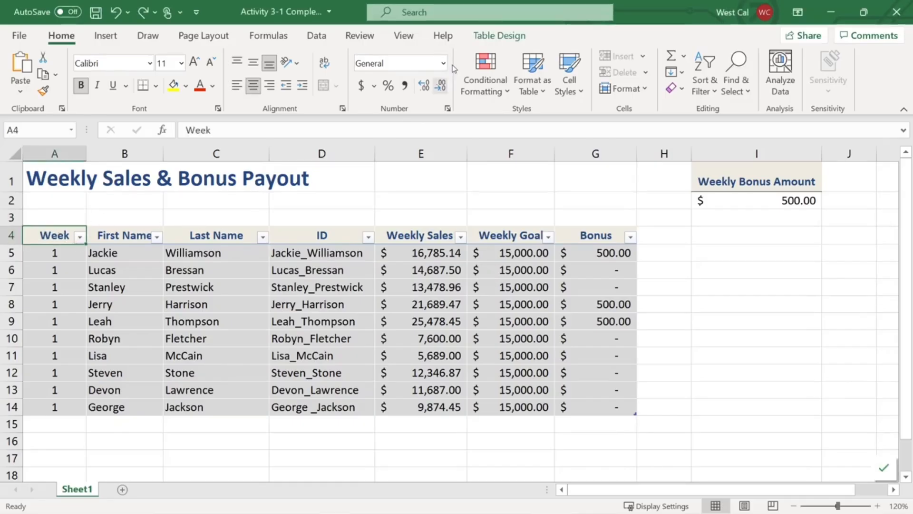
click(499, 35)
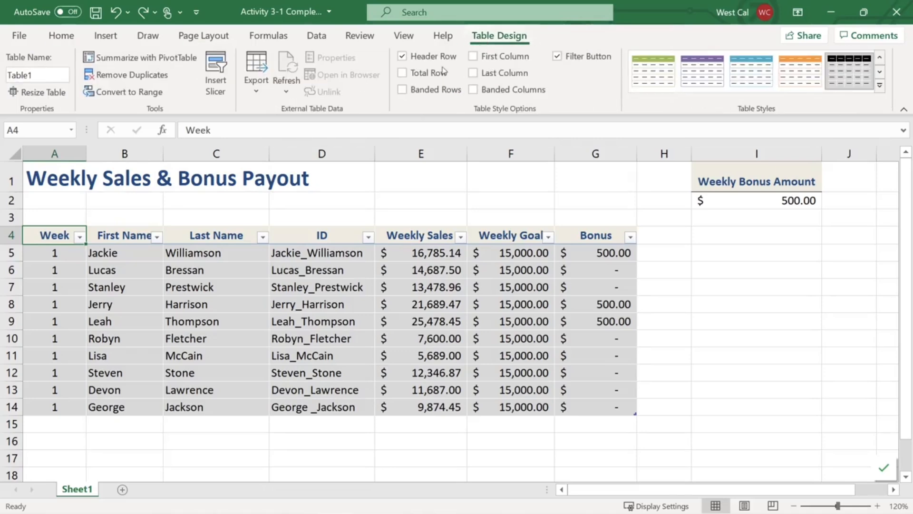
click(403, 90)
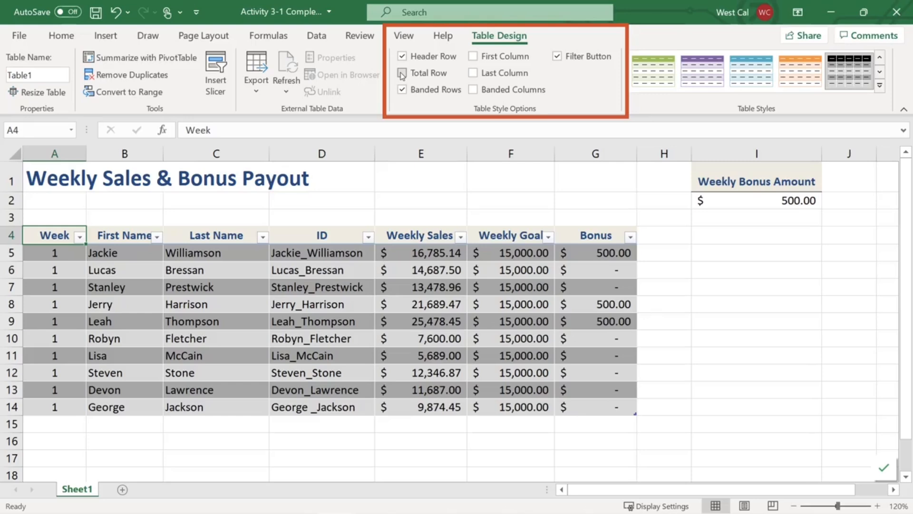
click(402, 73)
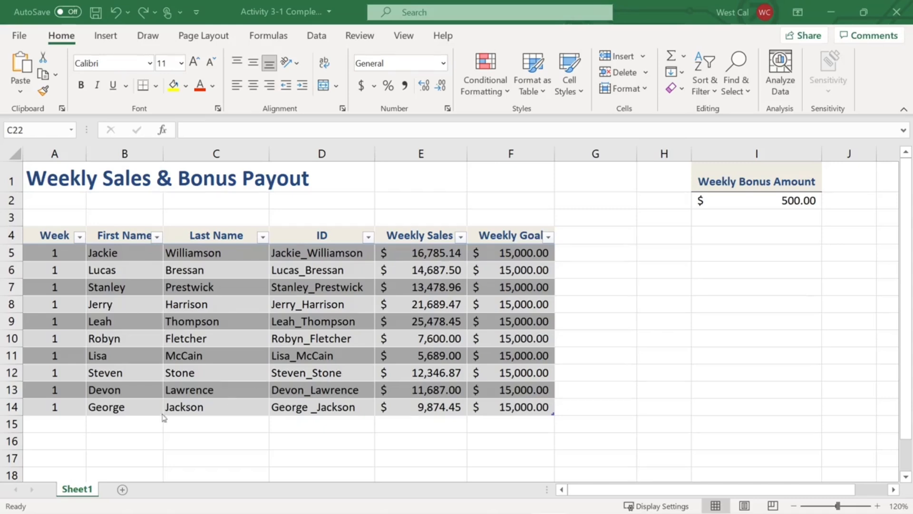
- Add a new row to the table by entering another salesperson's first name in cell B15
click(113, 424)
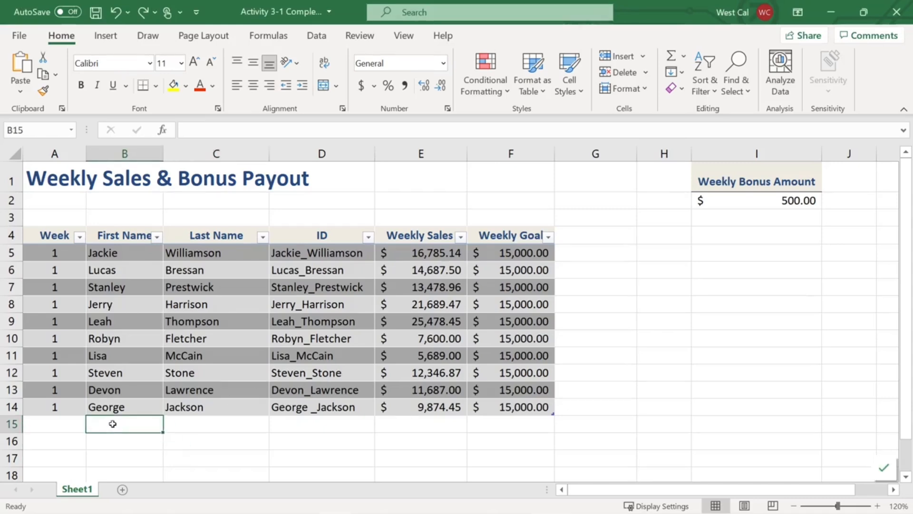
text(Craig)
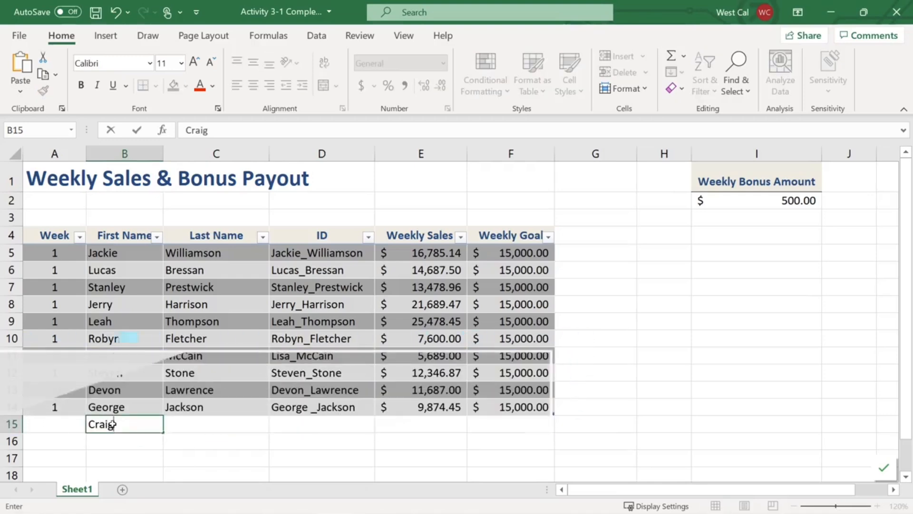
key(Tab)
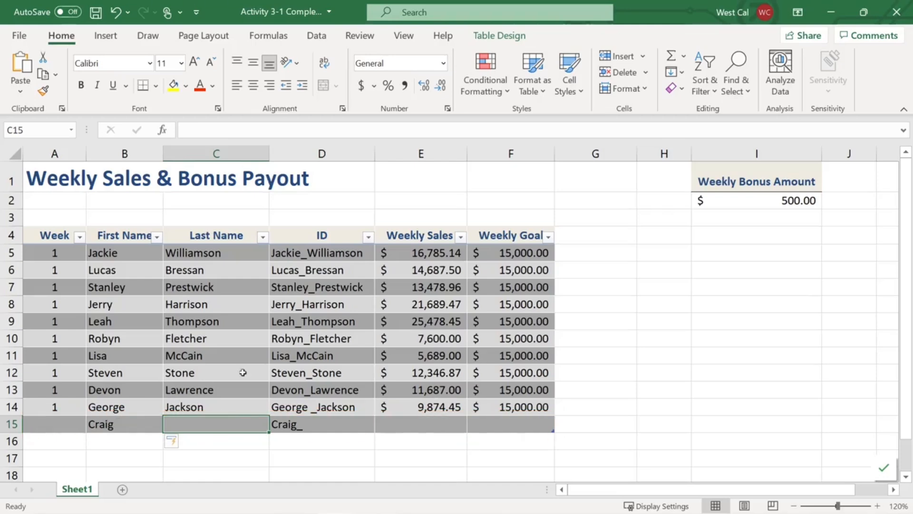
- Add a new column to the table by entering the header Bonus in cell G4
click(587, 236)
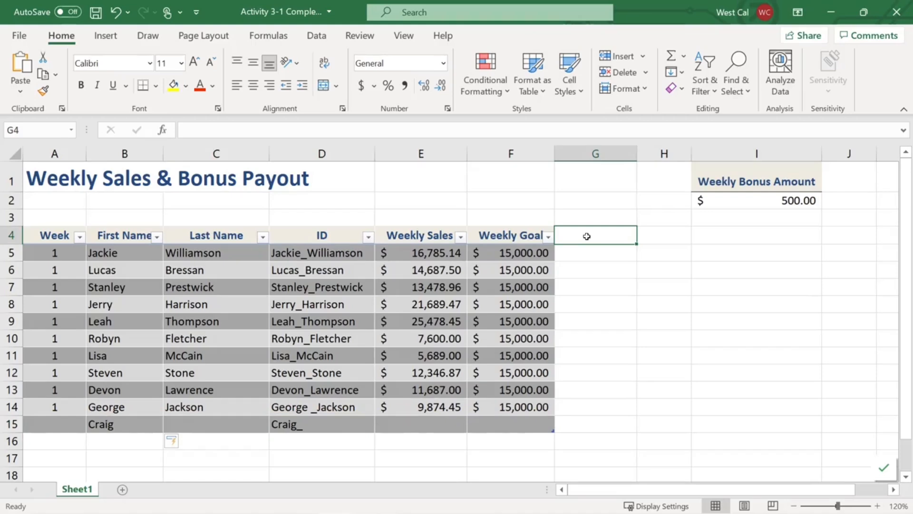
text(Bonus)
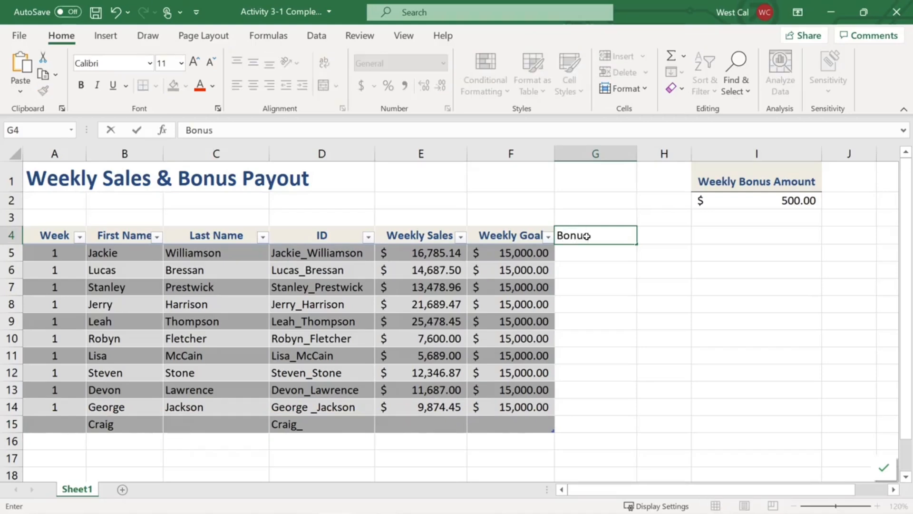
key(Return)
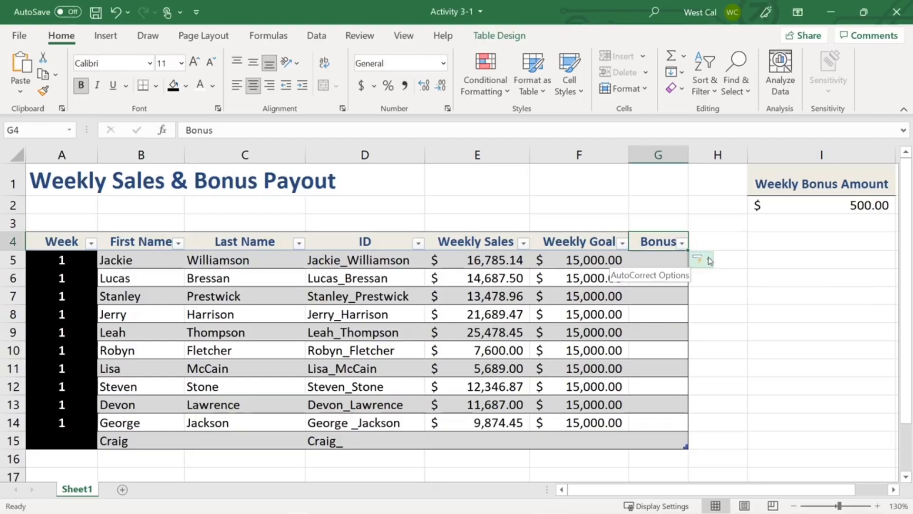
- Undo the table AutoExpansion for the Bonus column and redo it
click(709, 259)
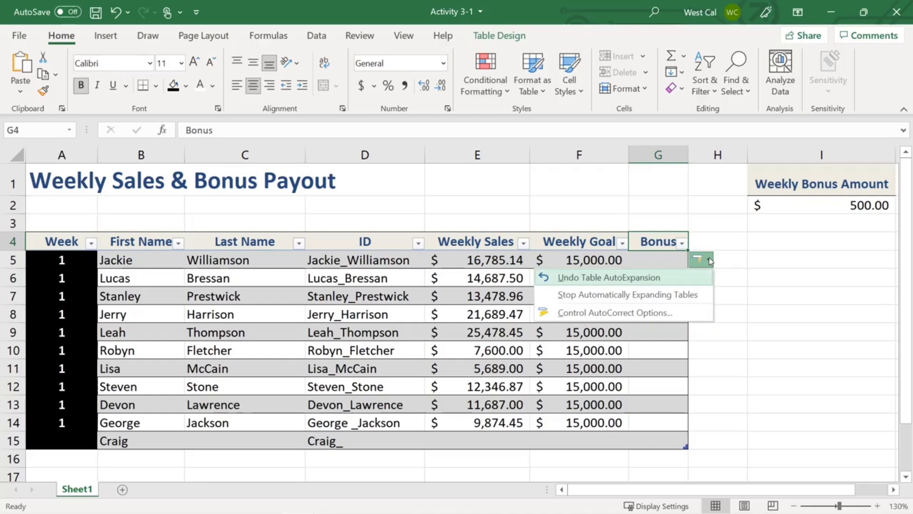
click(696, 276)
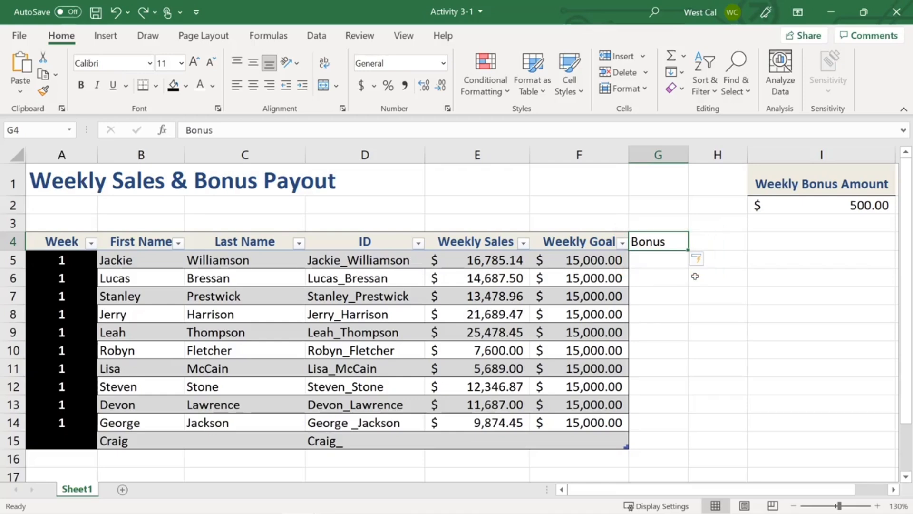
click(698, 259)
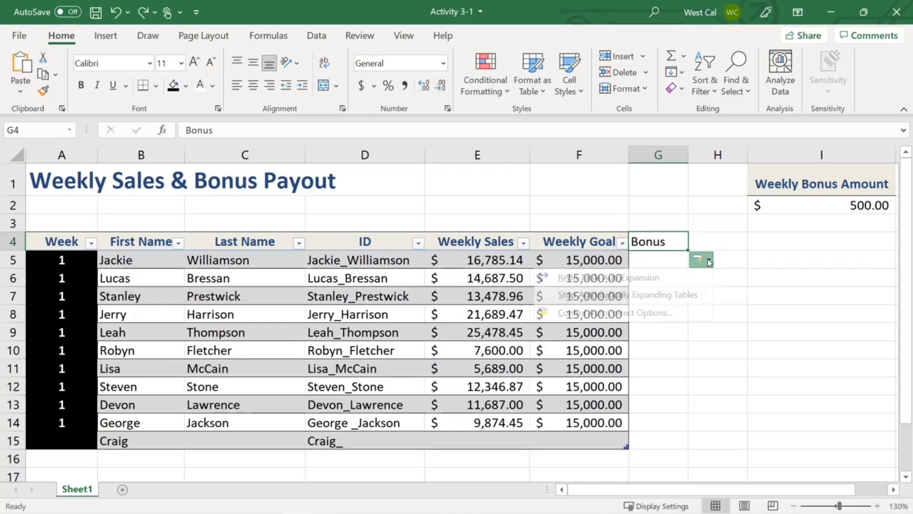
click(689, 278)
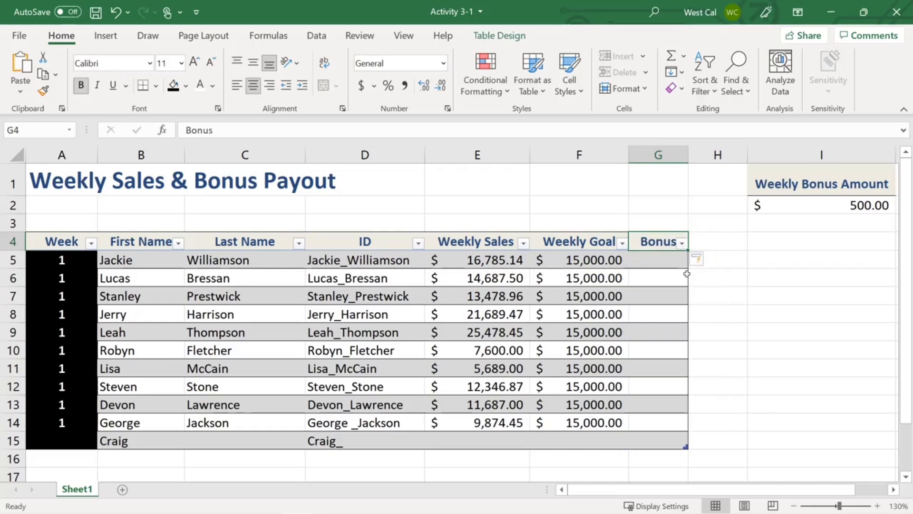
- Turn off Show AutoCorrect Options buttons in the AutoCorrect settings reached from the Bonus column's AutoCorrect options
click(703, 261)
click(703, 260)
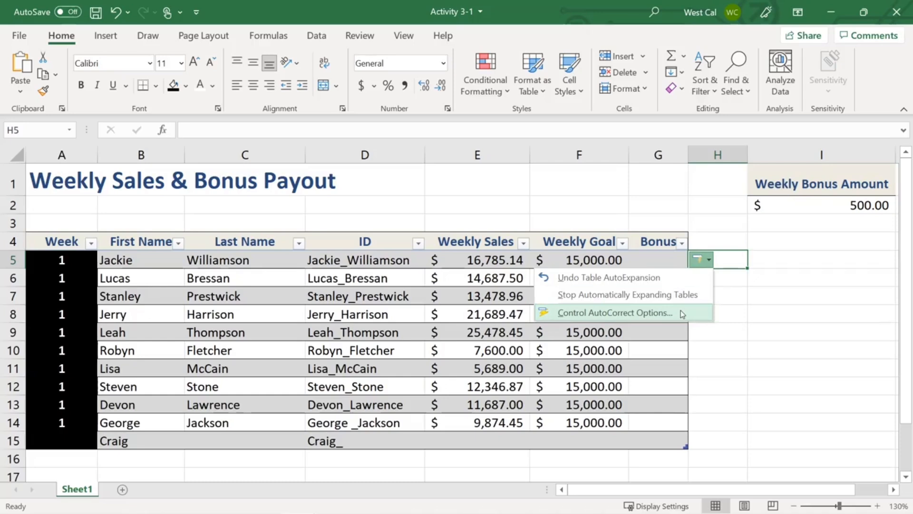
click(682, 313)
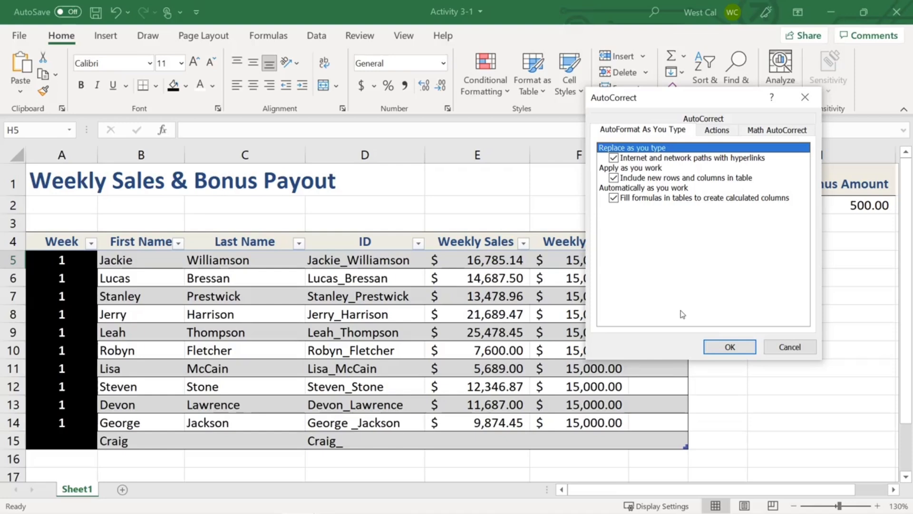
click(706, 119)
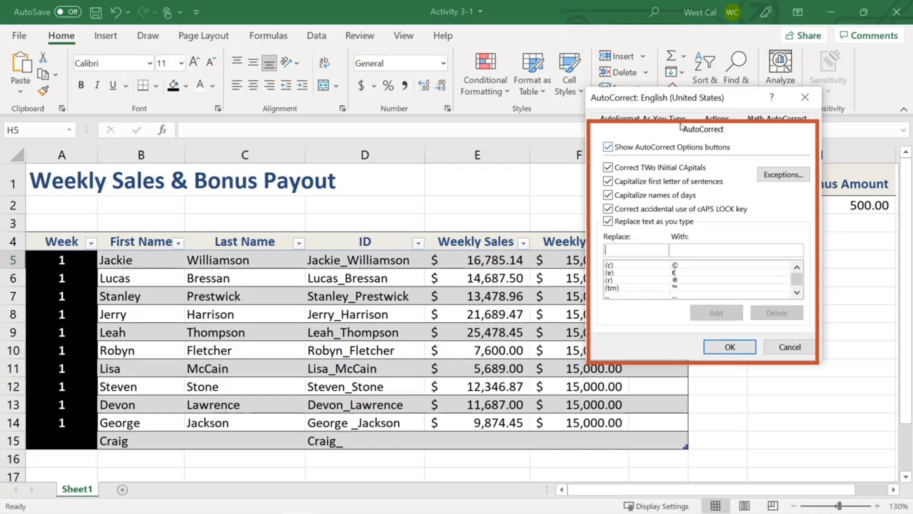
click(610, 147)
click(728, 347)
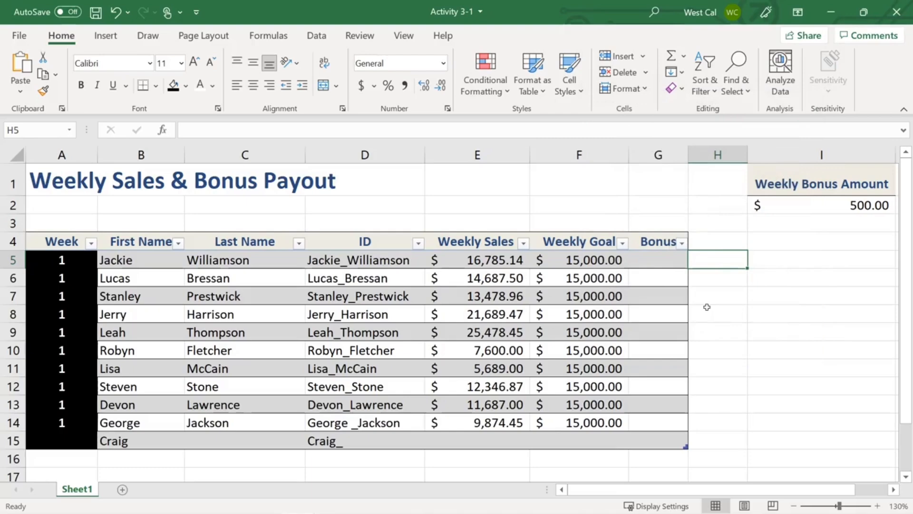
- Turn on Show AutoCorrect Options buttons in the AutoCorrect settings reached from the Proofing options
click(19, 36)
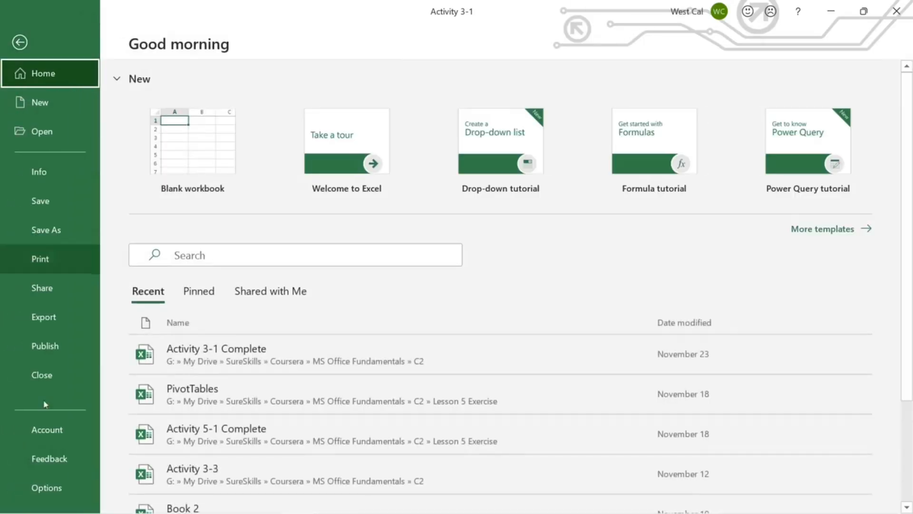
click(50, 488)
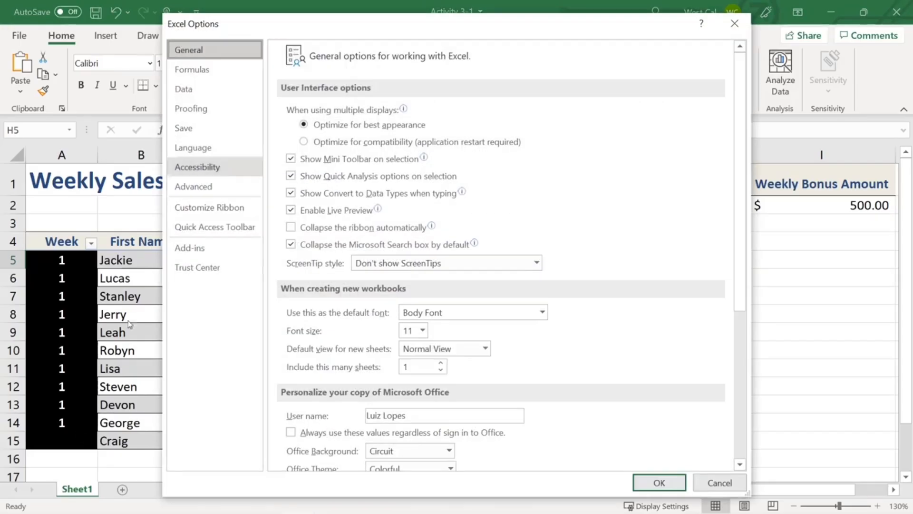
click(225, 108)
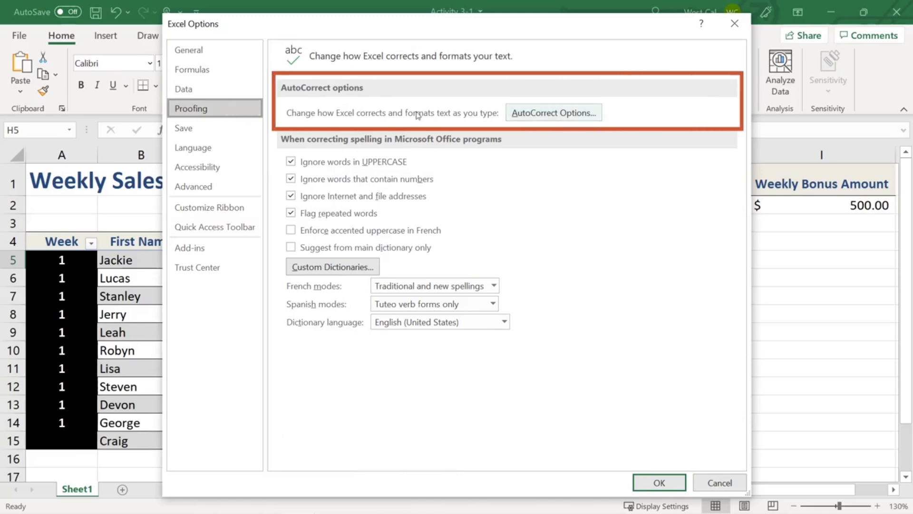
click(551, 112)
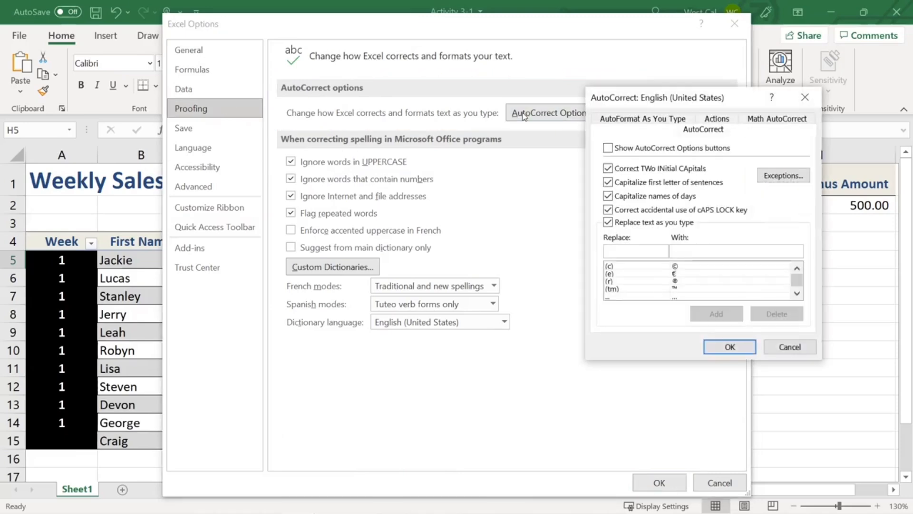
click(608, 149)
click(730, 346)
click(659, 482)
- Review the available delete commands for table rows and columns with cell A5 of the sales table selected
click(72, 261)
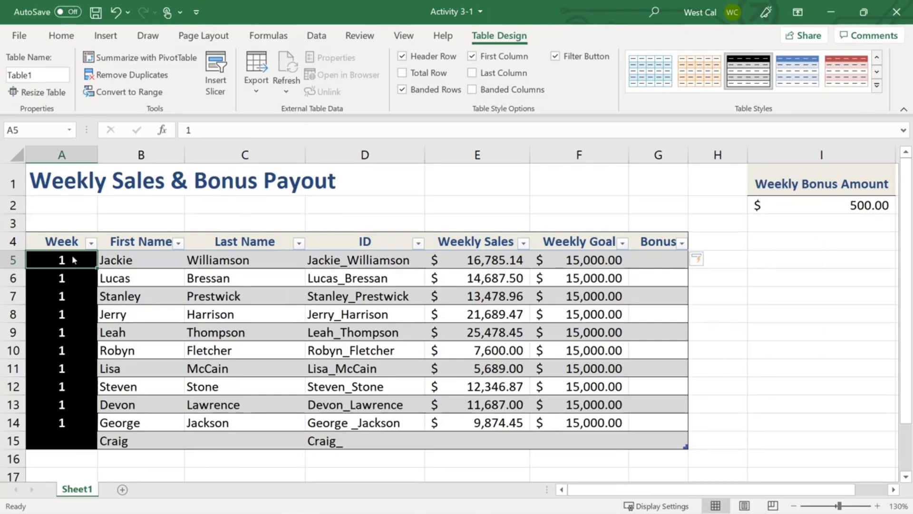
click(66, 37)
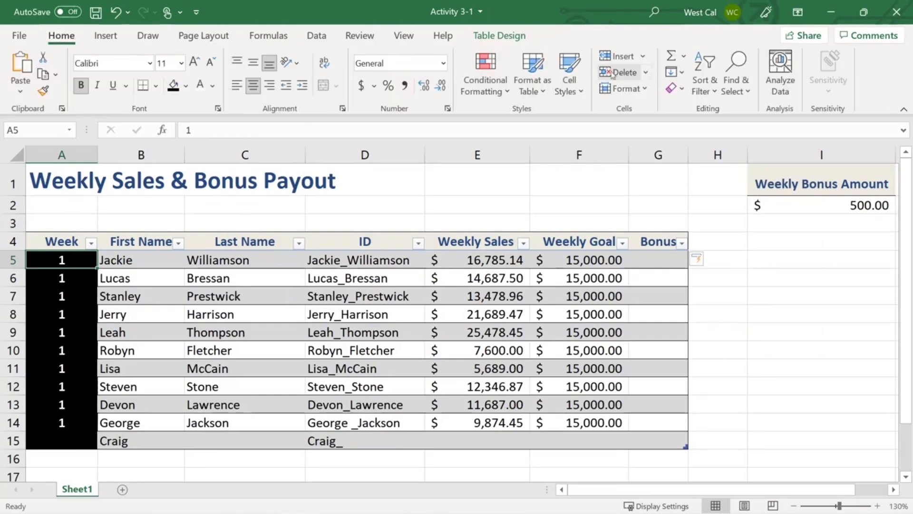
click(645, 73)
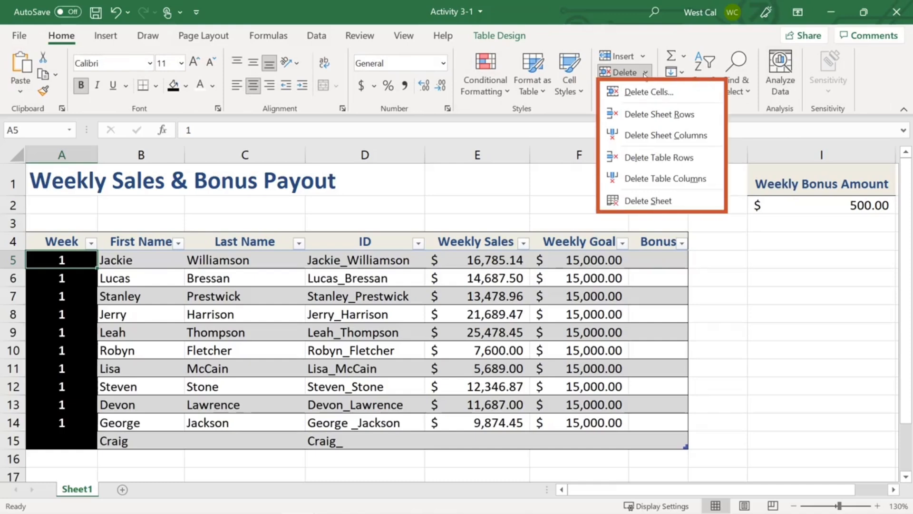
click(645, 73)
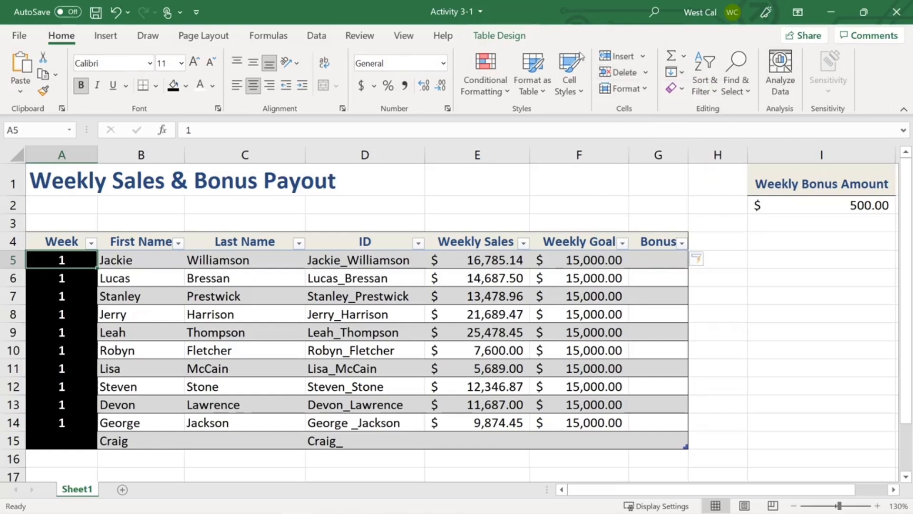
- Review the table's resize option and the insert and delete commands available for Weekly Sales cell E5
click(496, 35)
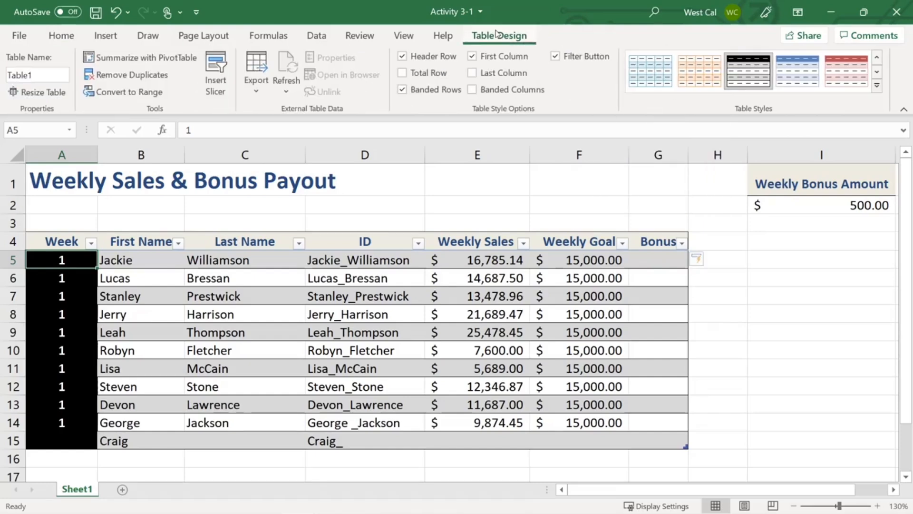
click(67, 94)
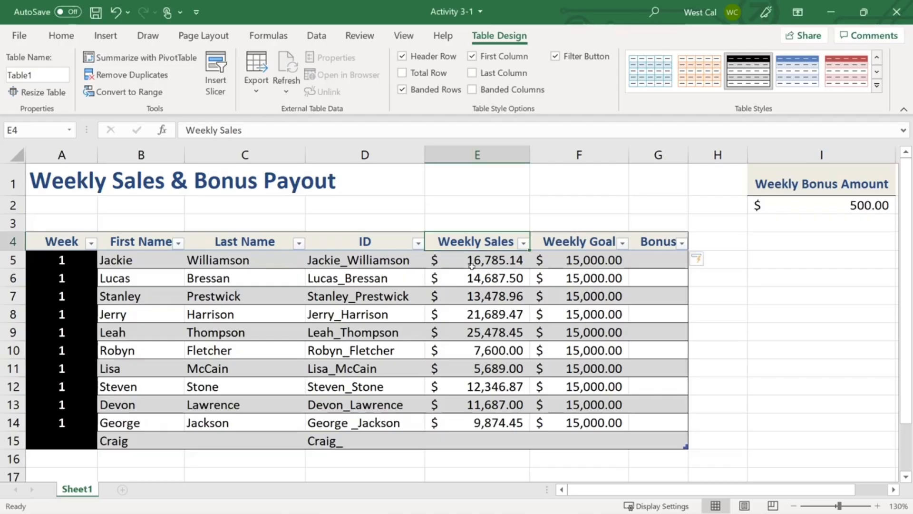
right_click(471, 267)
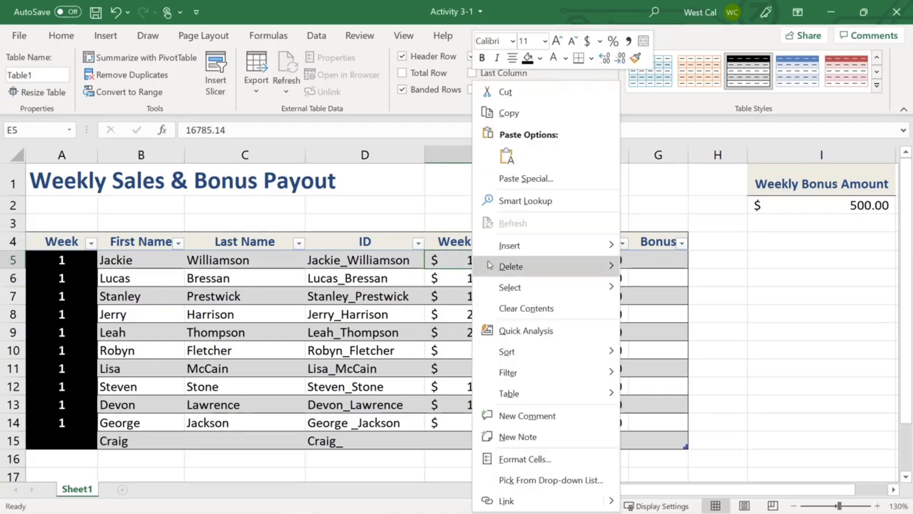
mouse_move(525, 251)
mouse_move(521, 269)
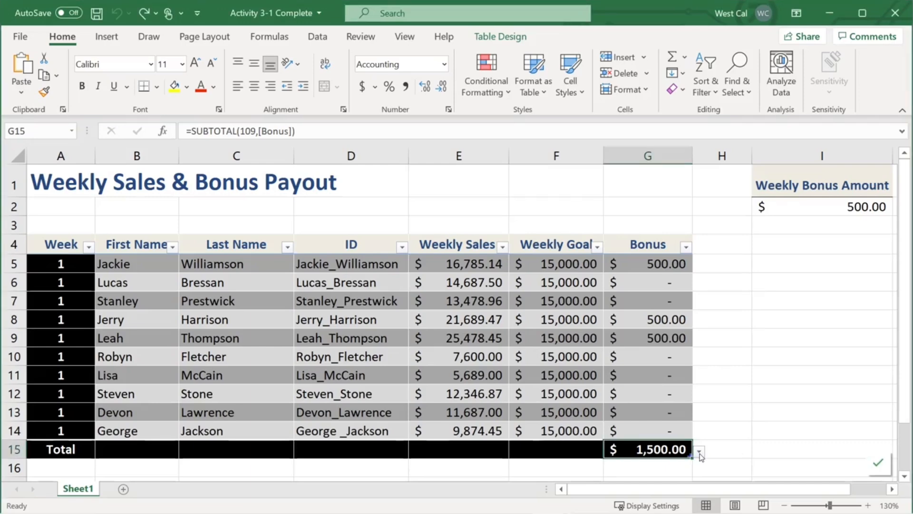
- Examine the summary functions, including More Functions, offered for the Bonus total in cell G15 of the total row
click(699, 452)
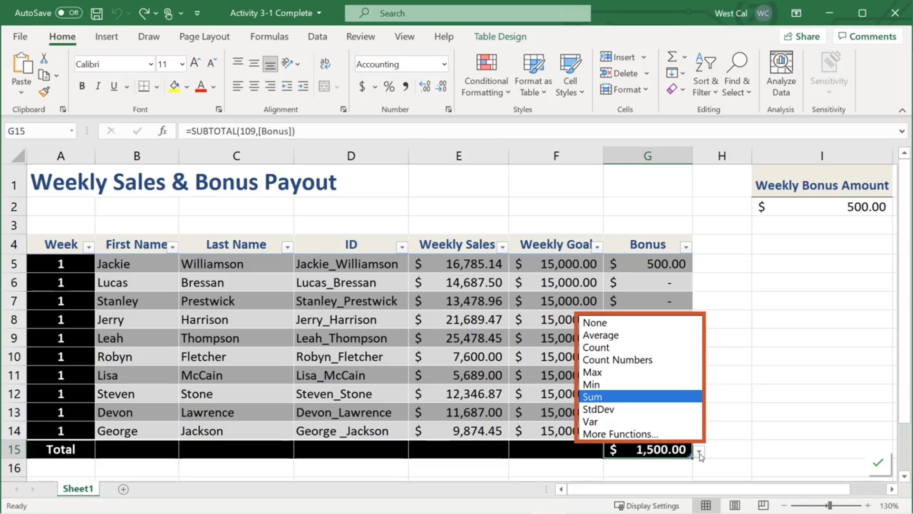
key(Down)
key(Down)
key(Down)
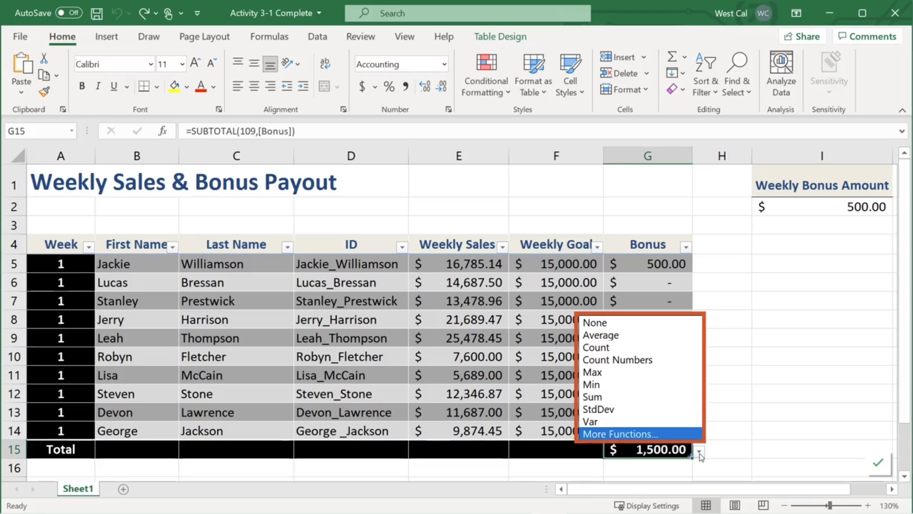
click(695, 434)
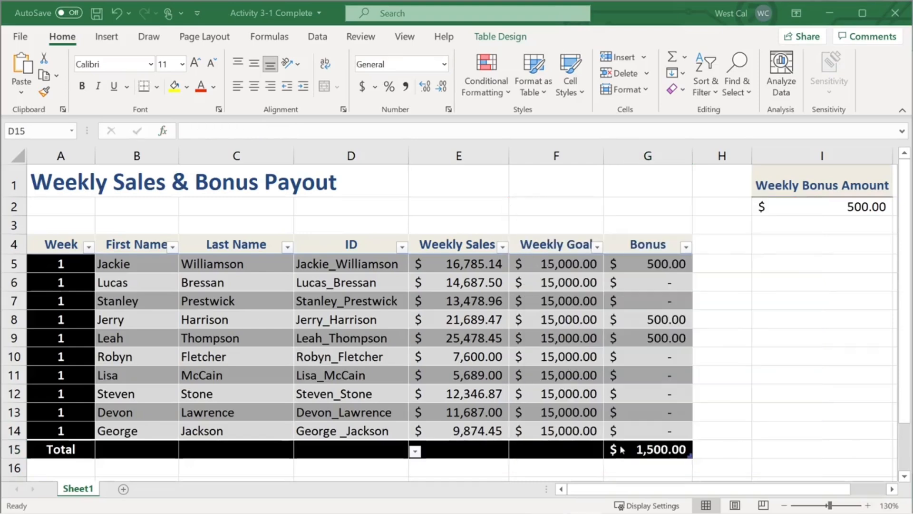
- Set the total row to Count for the ID column and Sum for the Weekly Sales column
click(415, 451)
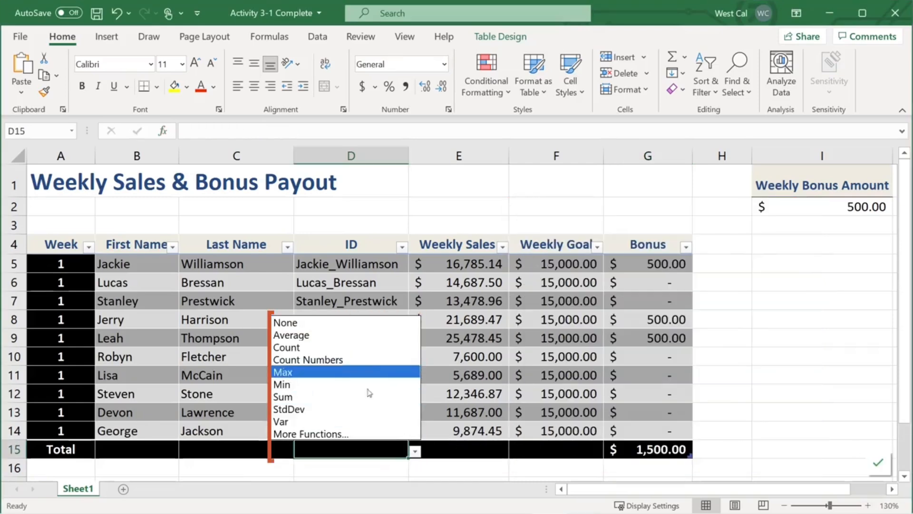
click(340, 352)
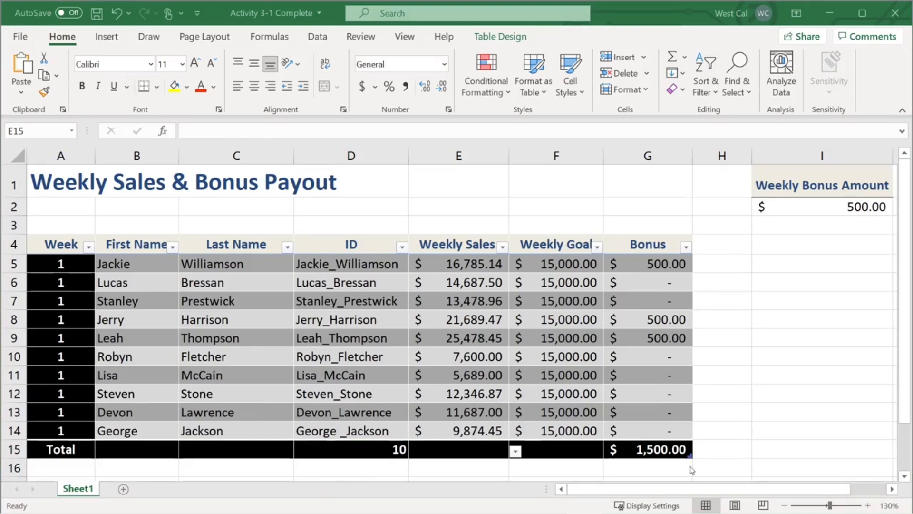
click(458, 451)
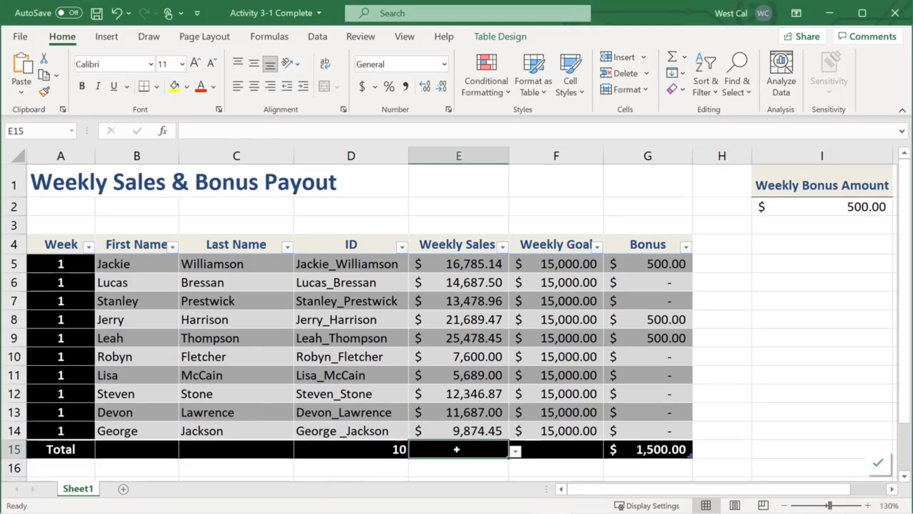
click(516, 451)
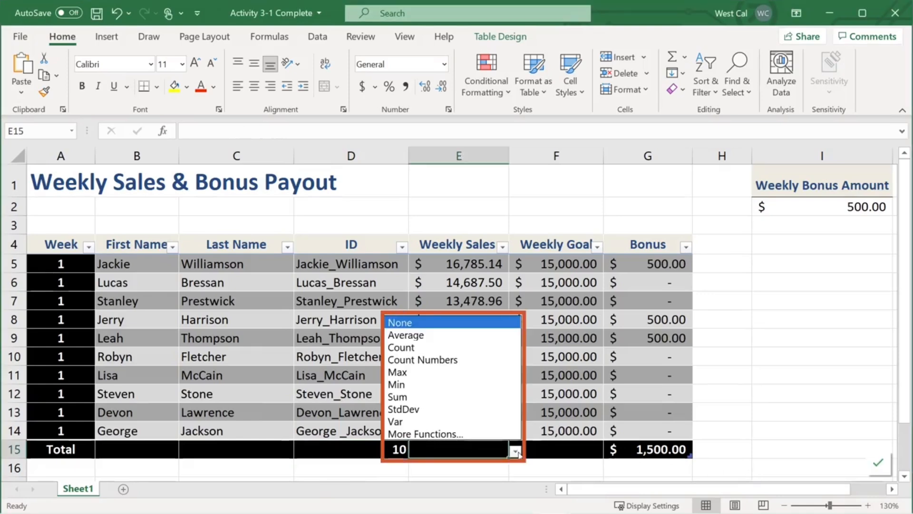
click(484, 398)
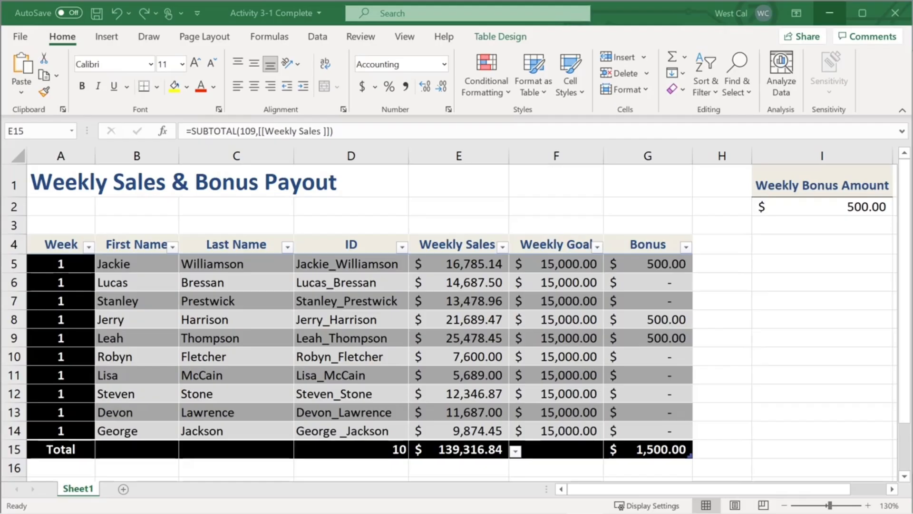
- Filter the First Name column to exclude the first six names in its filter list
click(172, 246)
click(215, 374)
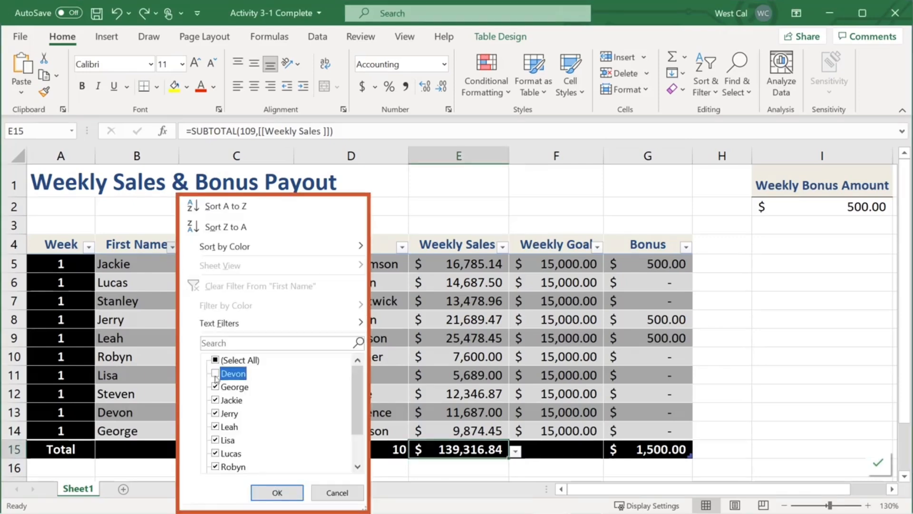
click(215, 387)
click(215, 400)
click(215, 413)
click(215, 426)
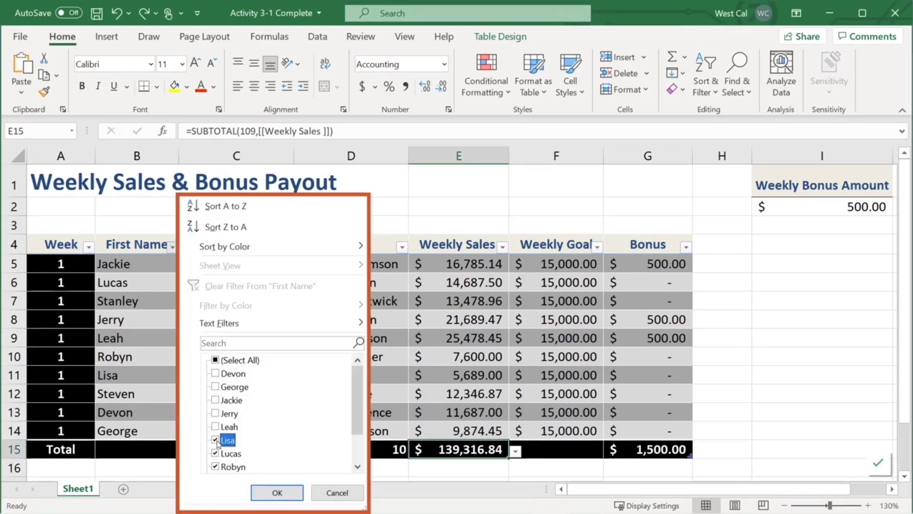
click(215, 440)
scroll(357, 424, down, 1)
click(277, 492)
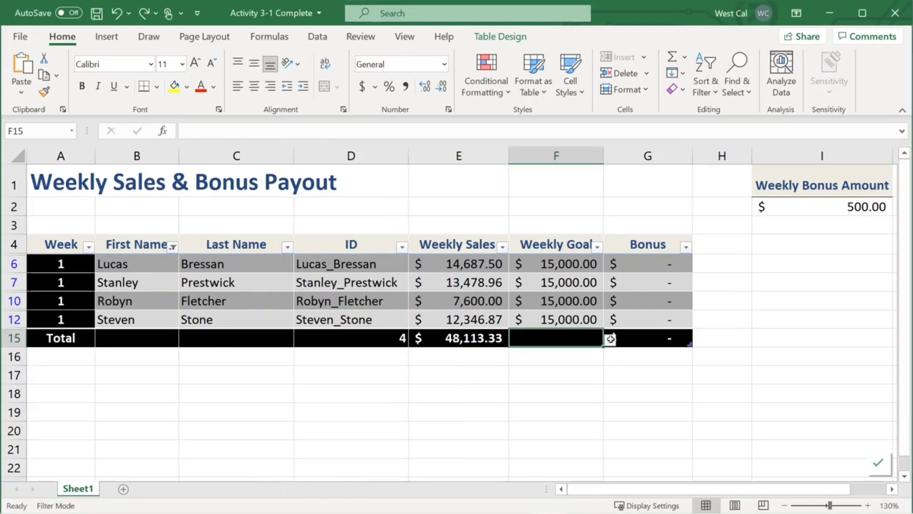
- Try to total the Weekly Goal column in F15 with the SUM function over F5:F14
click(609, 339)
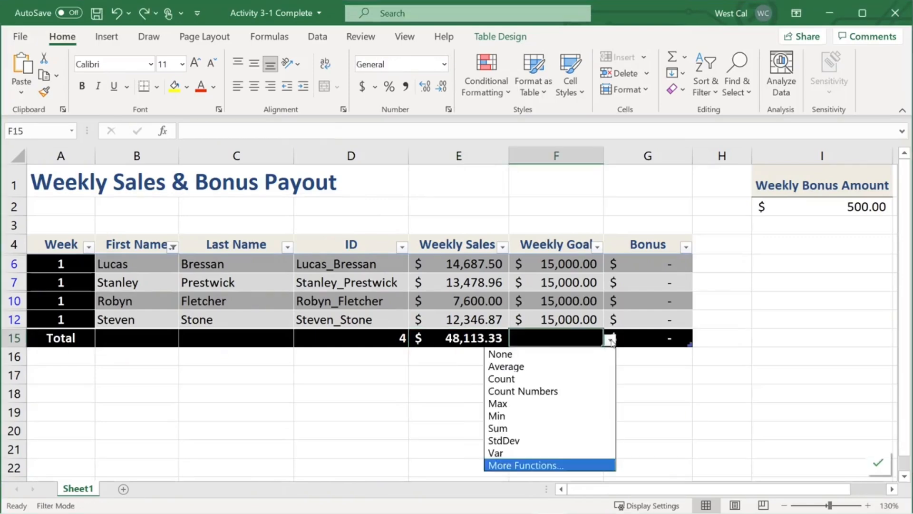
click(581, 465)
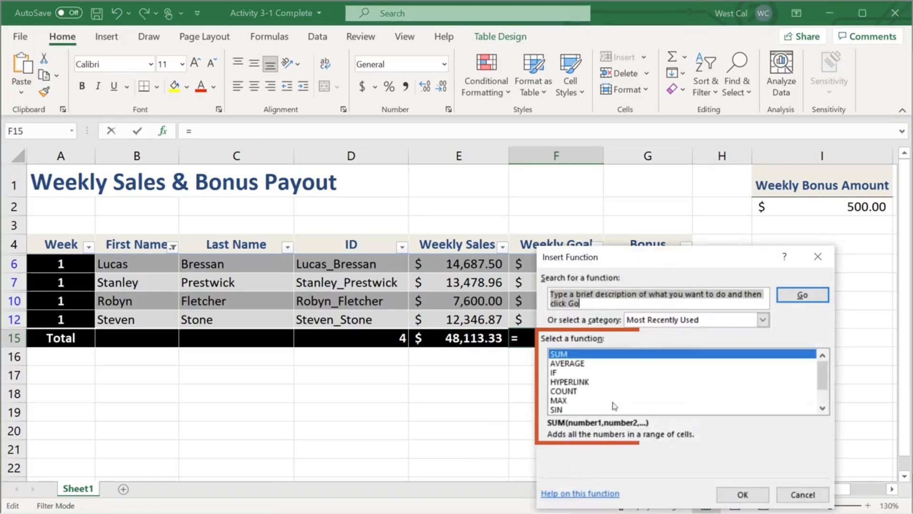
click(639, 355)
click(736, 495)
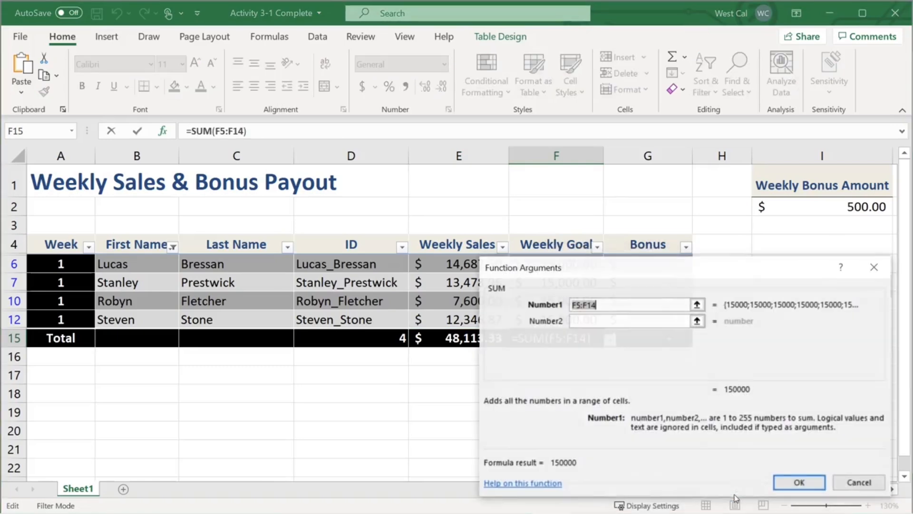
click(711, 435)
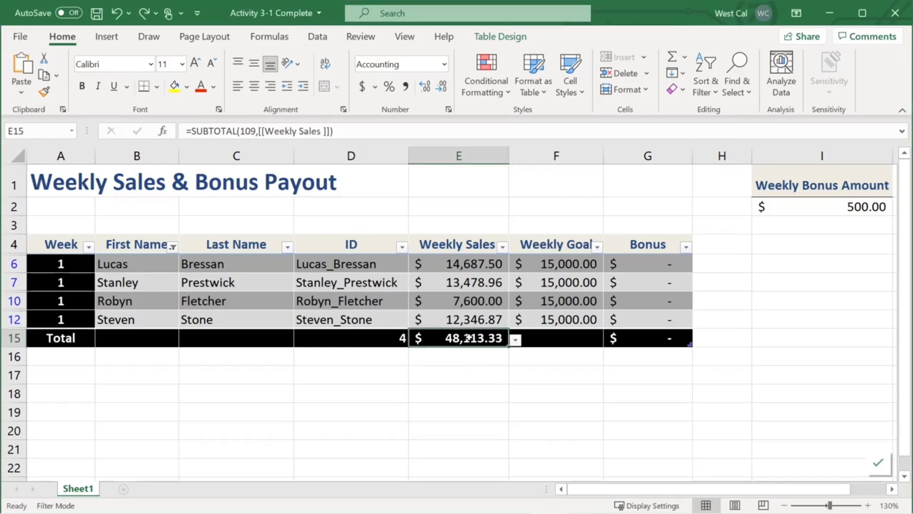
- Clear the SUBTOTAL arguments in E15 and examine the function number choices, including 9 - SUM and 109 - SUM
drag(238, 131, 369, 133)
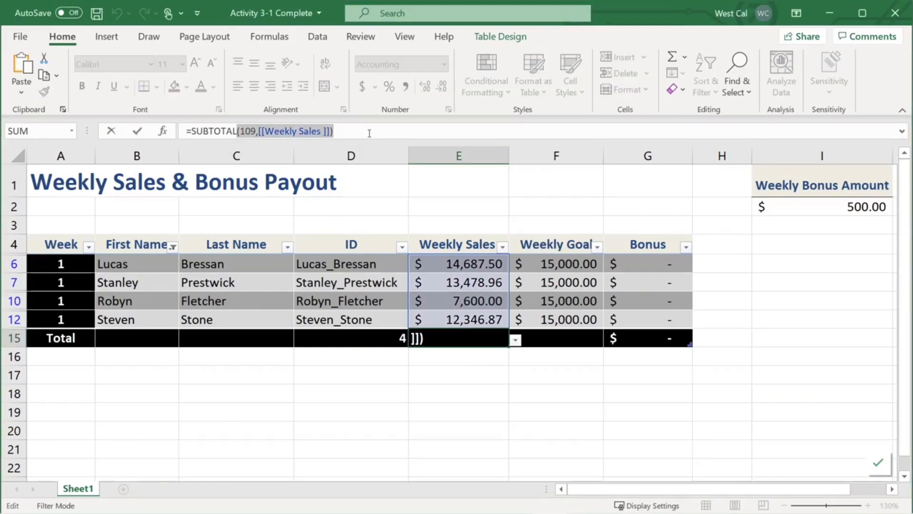
key(BackSpace)
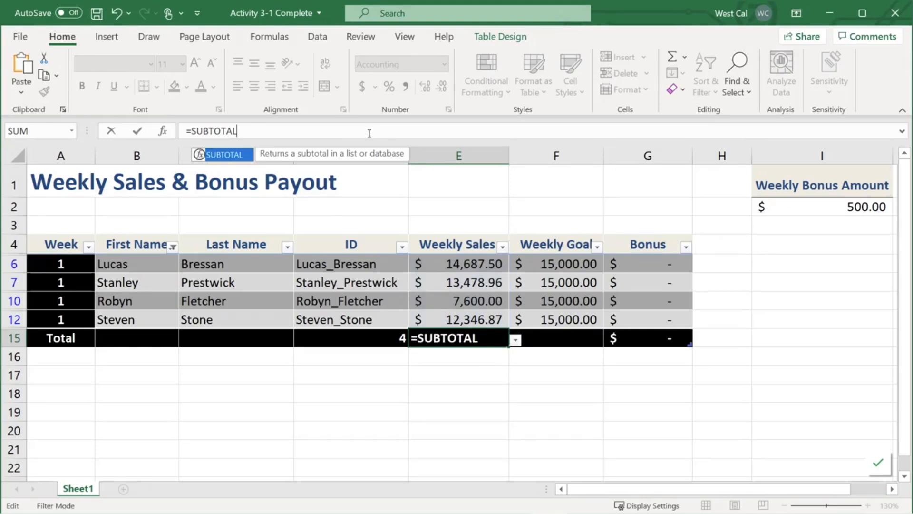
text(()
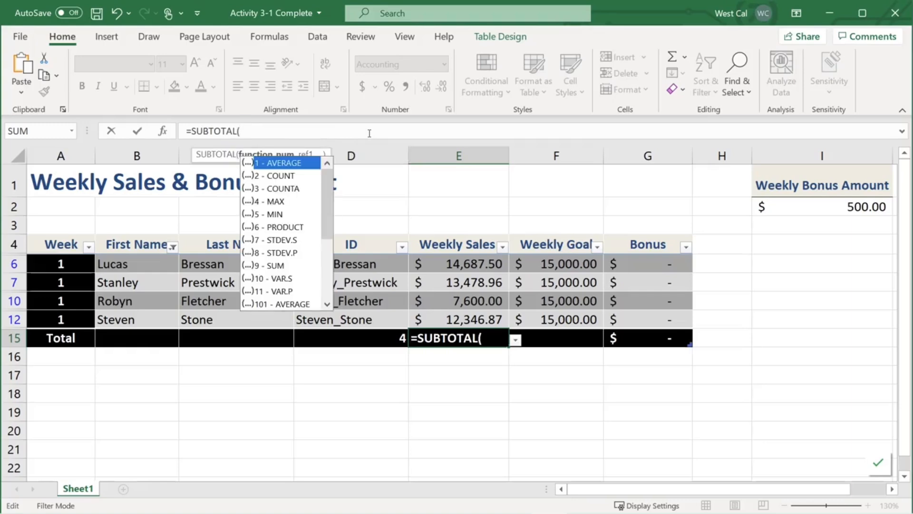
click(286, 178)
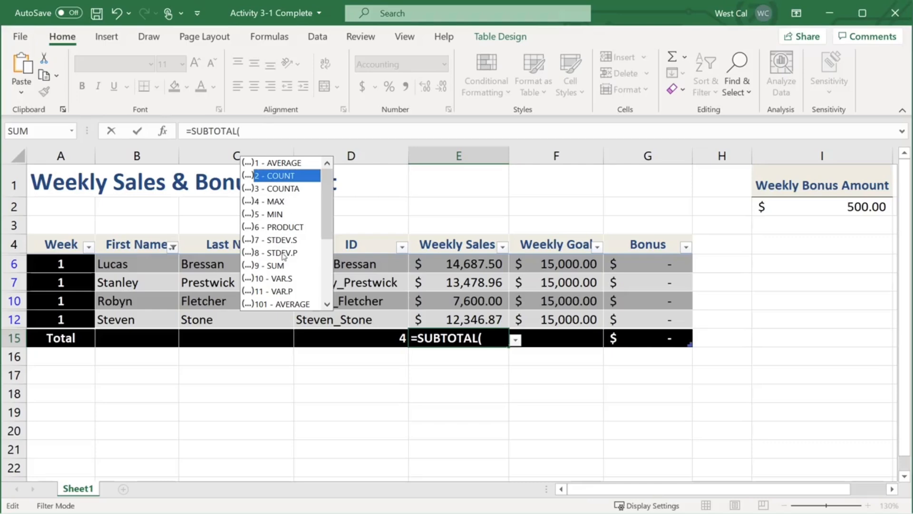
click(284, 267)
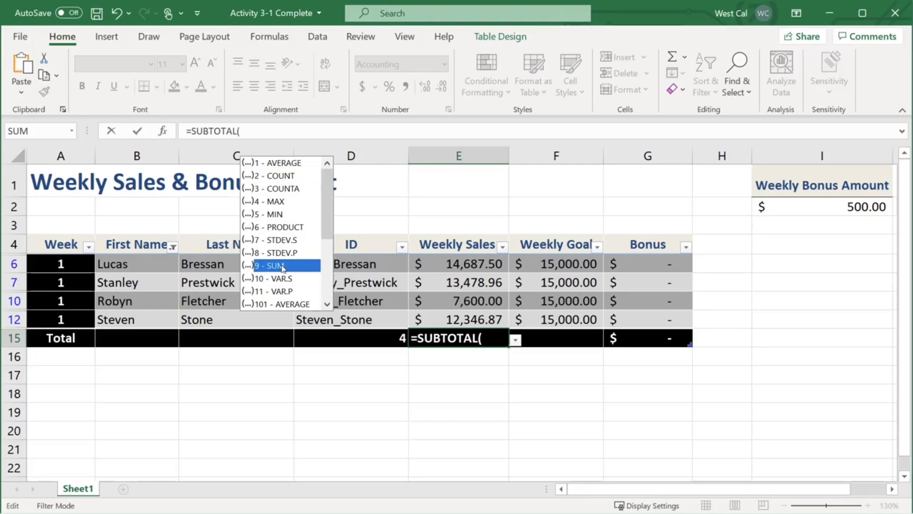
drag(327, 227, 327, 281)
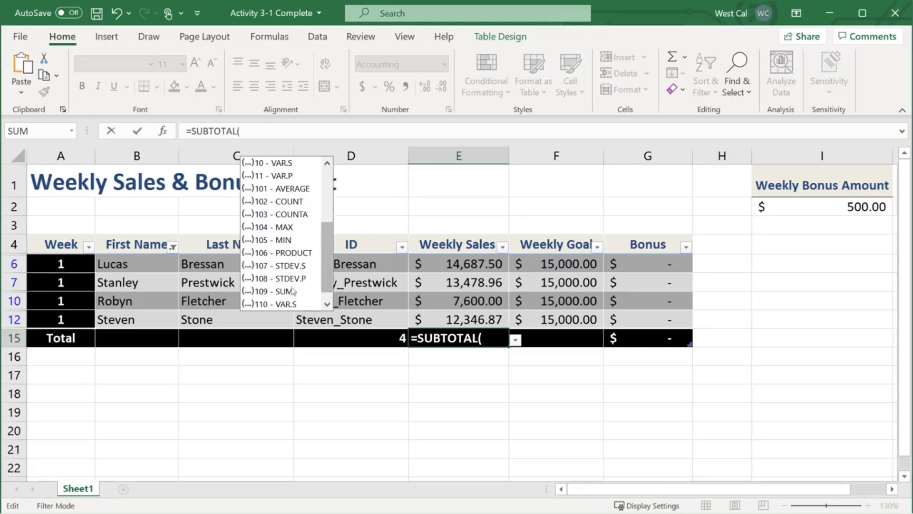
click(285, 293)
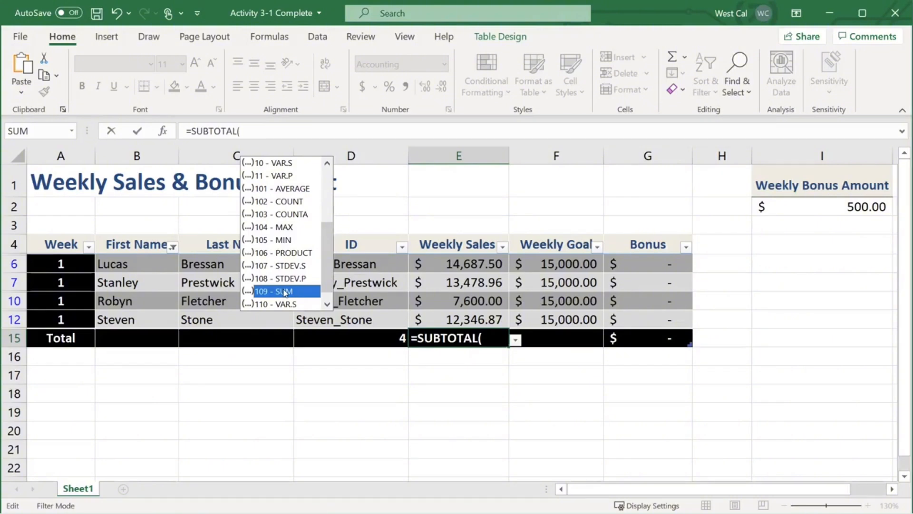
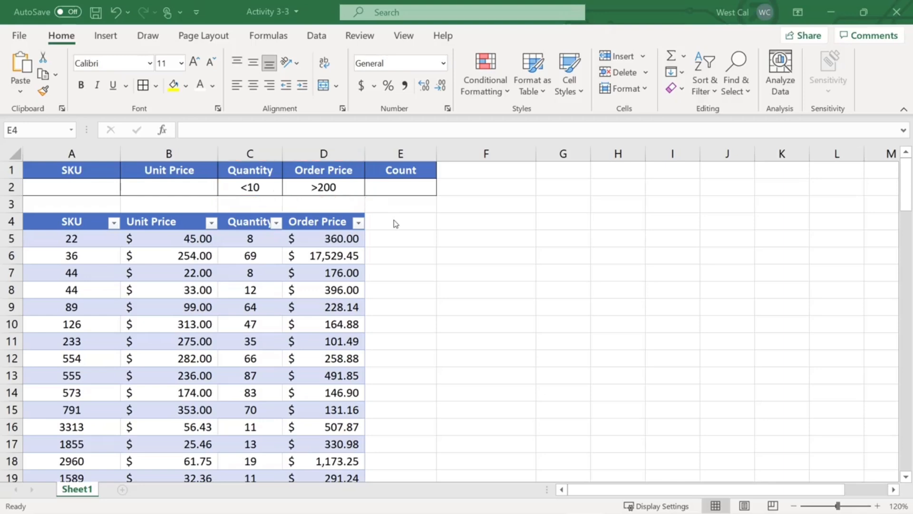
- Begin a DCOUNT formula in E2 with the entire ORDERS table including headers, ORDERS[#All], as the database argument
click(395, 187)
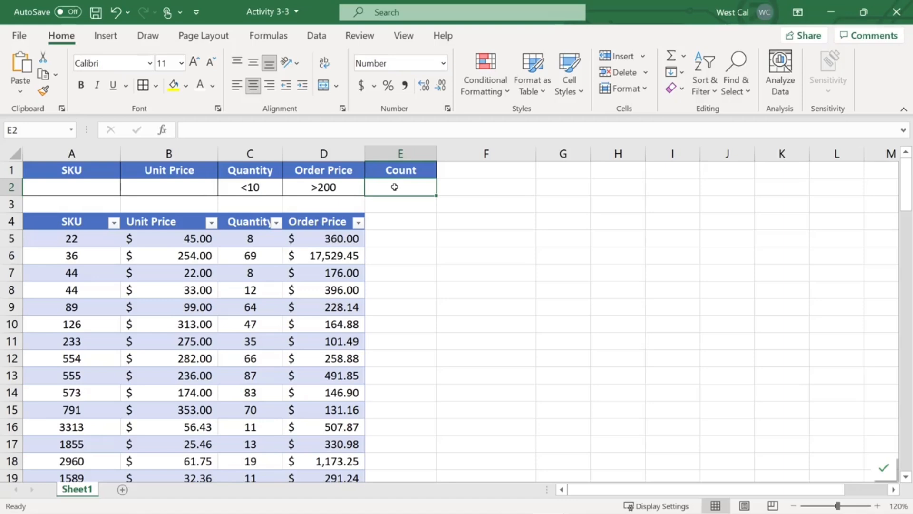
text(=DCOUNT()
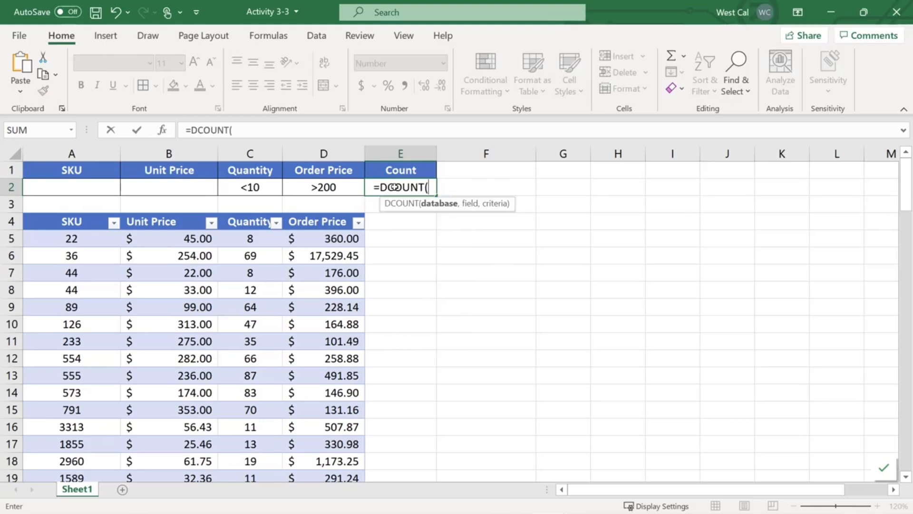
text(ORD)
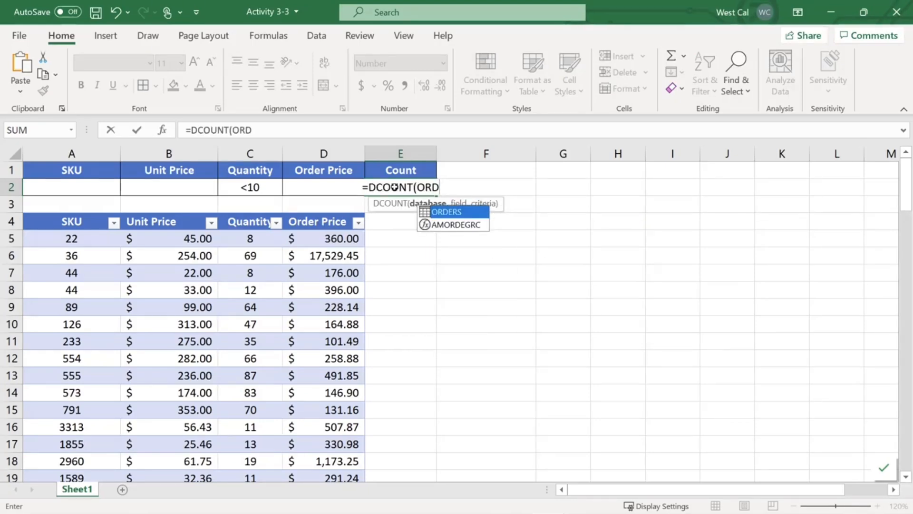
key(Tab)
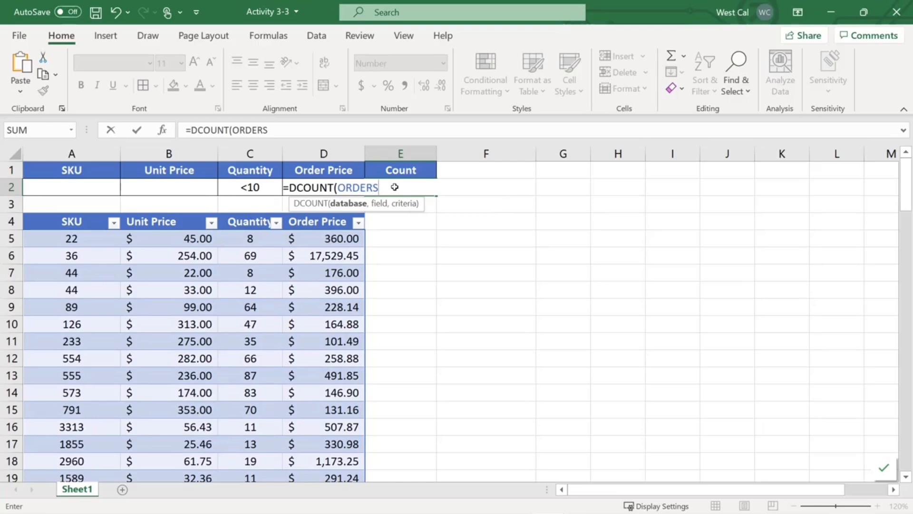
text([)
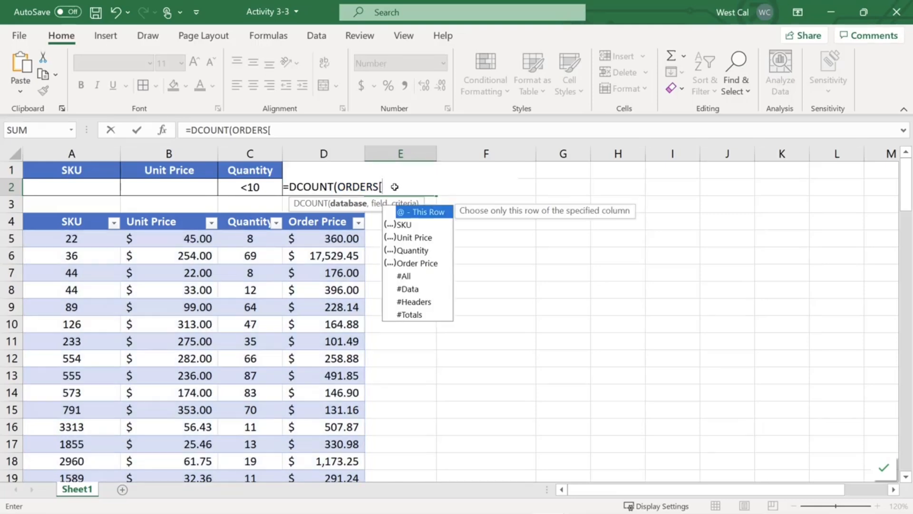
key(Down)
key(Down)
key(Down)
key(Down)
key(Down)
key(Tab)
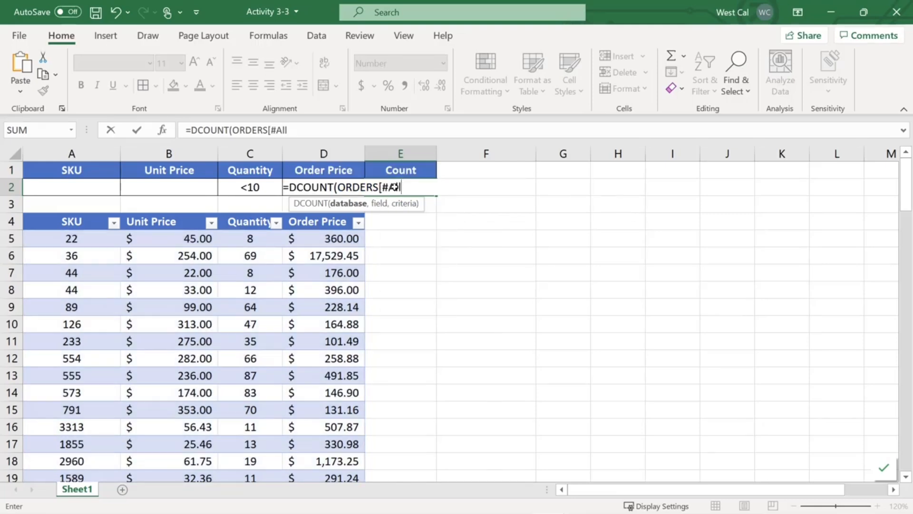
text(])
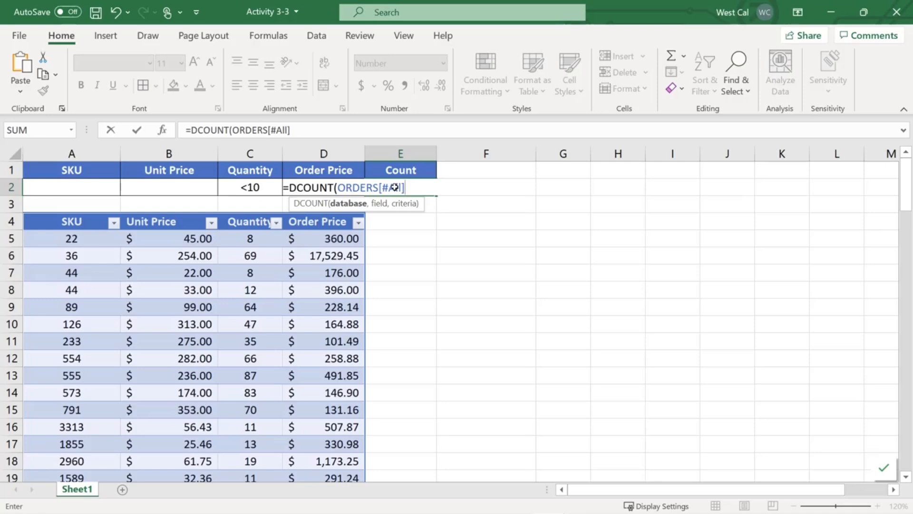
- Complete the DCOUNT formula in E2 with the ORDERS table's SKU header as the field and A1:D2 as the criteria range
text(,)
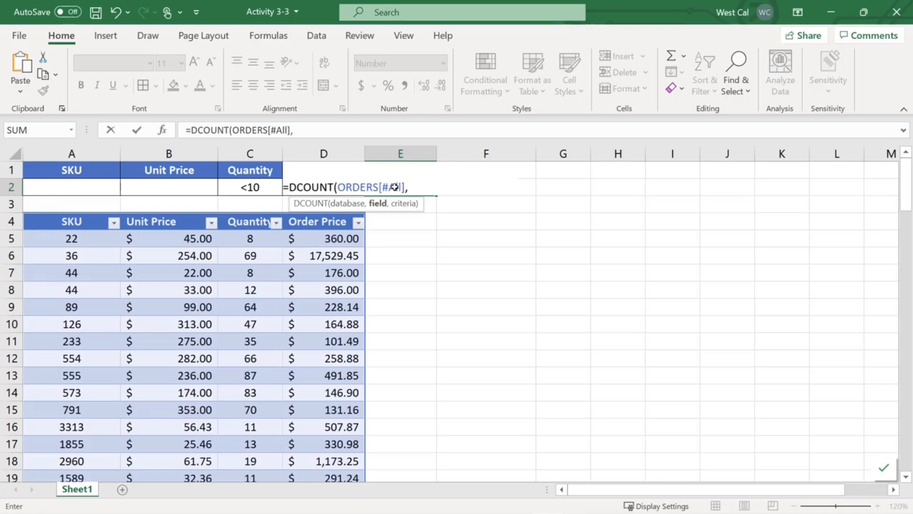
click(70, 222)
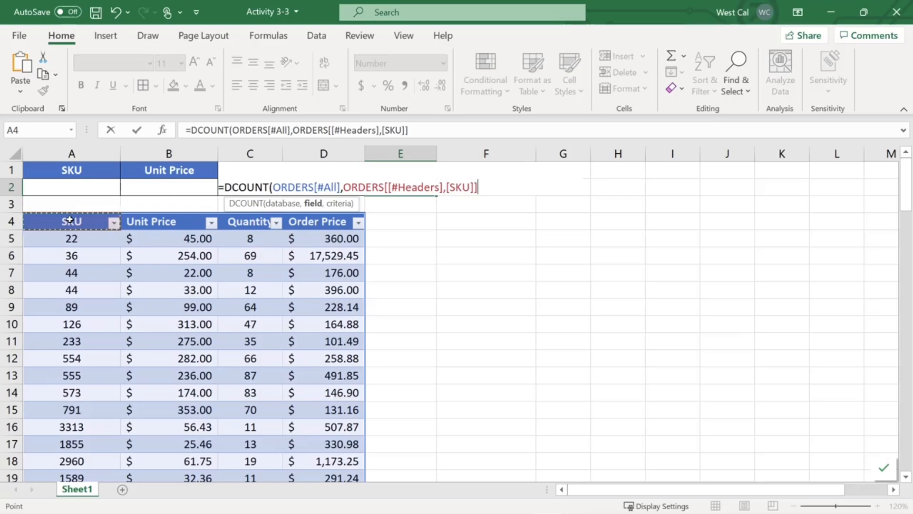
text(,)
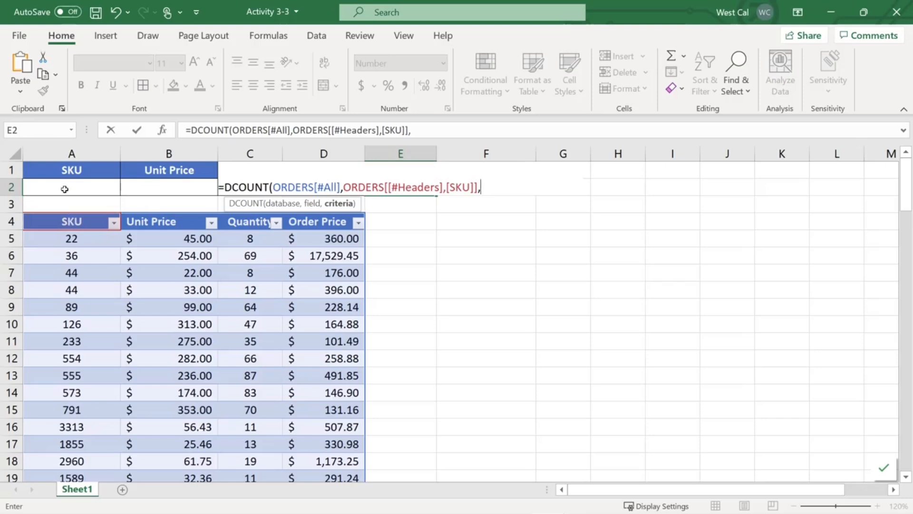
drag(68, 170, 345, 183)
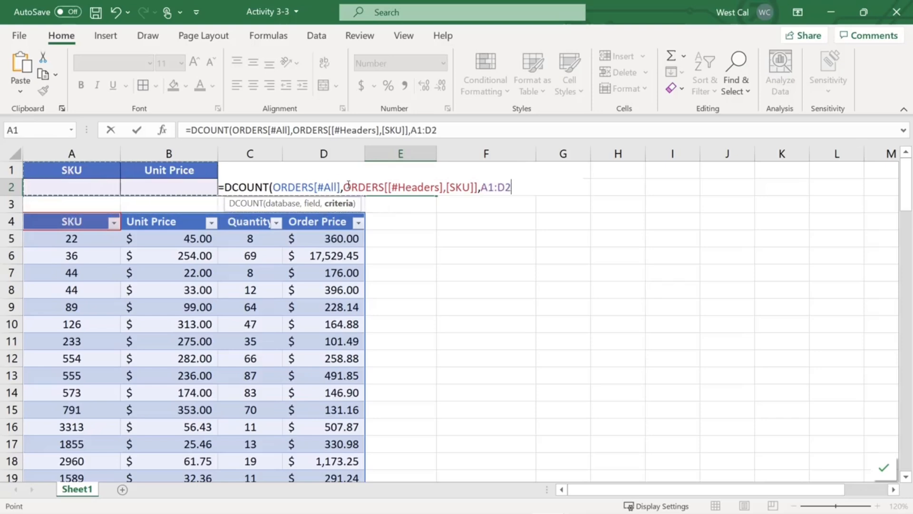
text())
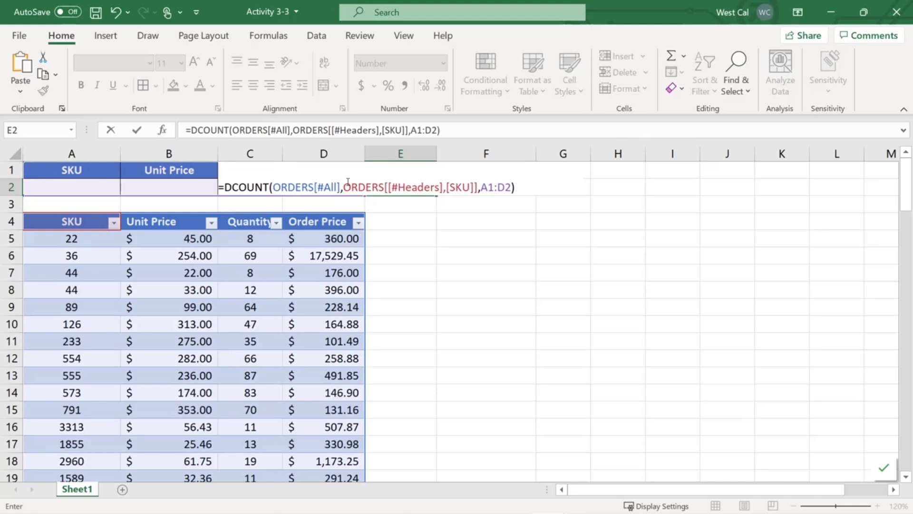
key(Return)
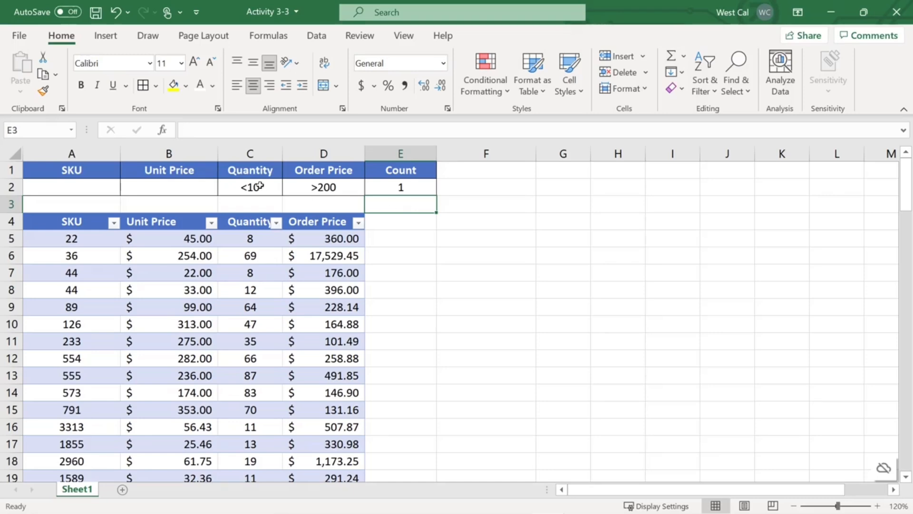
- Set the Quantity criterion in C2 to <50 and the Unit Price criterion in B2 to <100
click(254, 186)
double_click(255, 187)
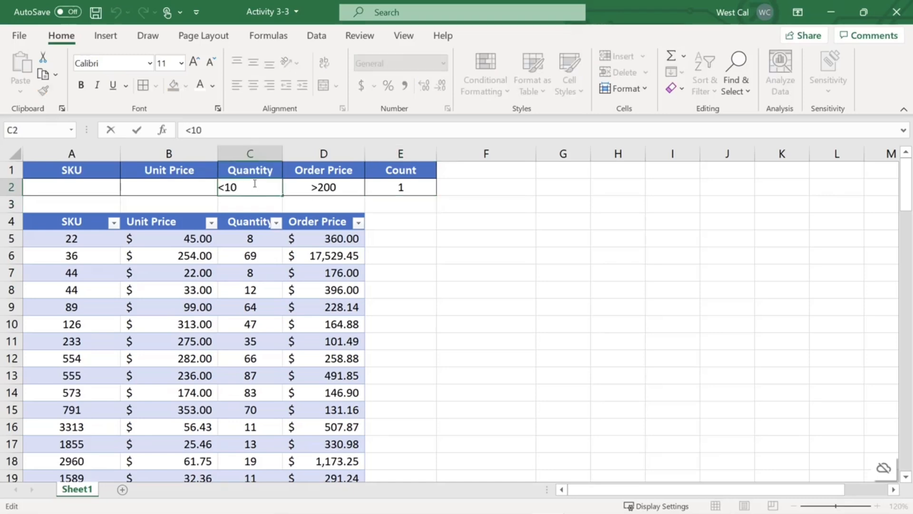
key(BackSpace)
key(BackSpace)
text(50)
key(Return)
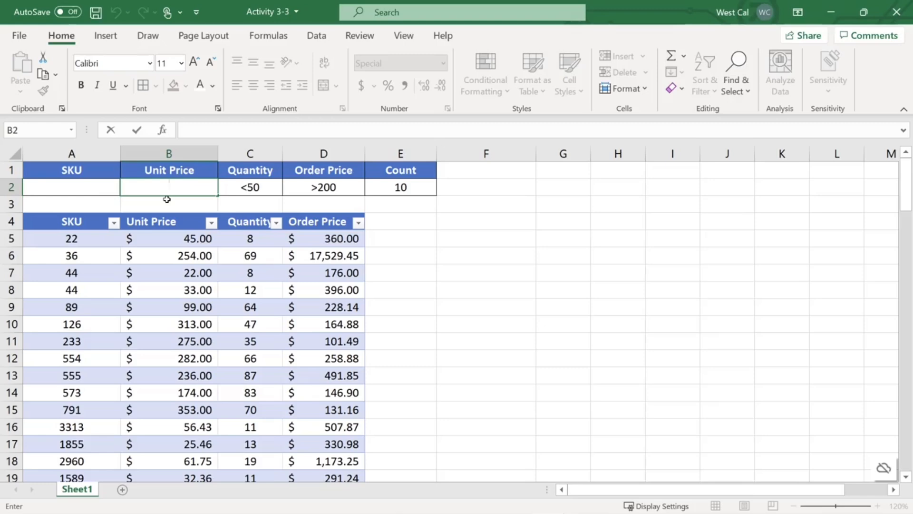
text(<100)
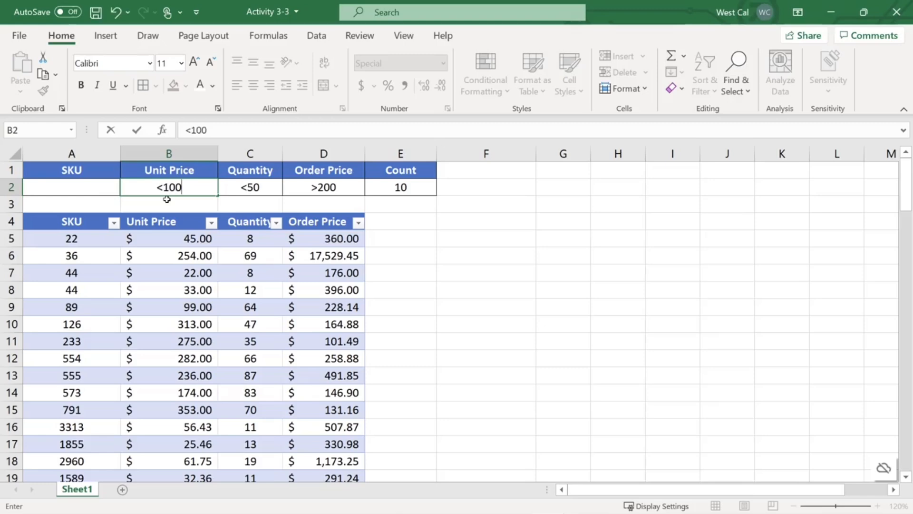
key(Return)
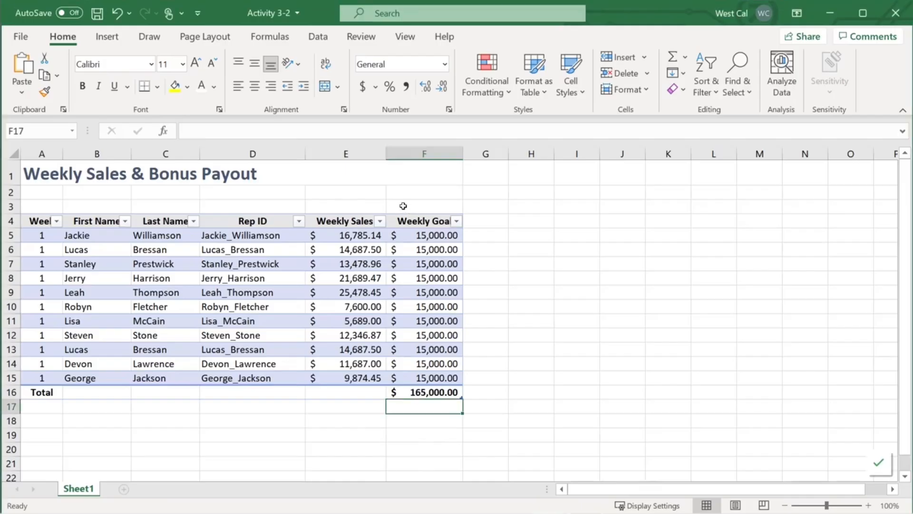
- Convert the Weekly Sales & Bonus Payout table to a normal range
click(40, 224)
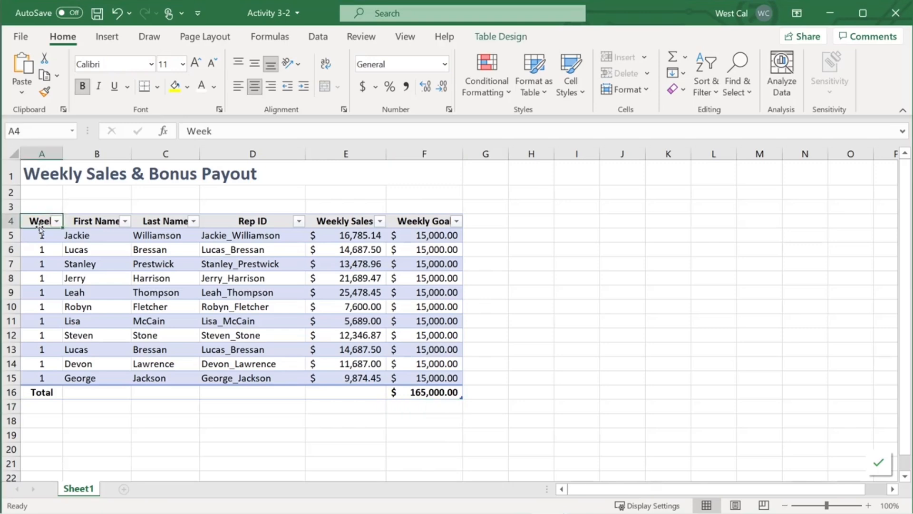
click(500, 37)
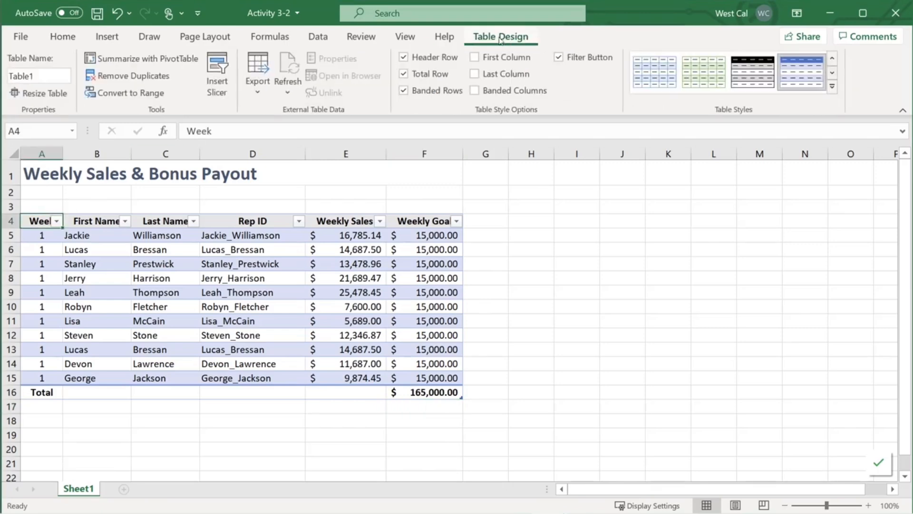
click(130, 94)
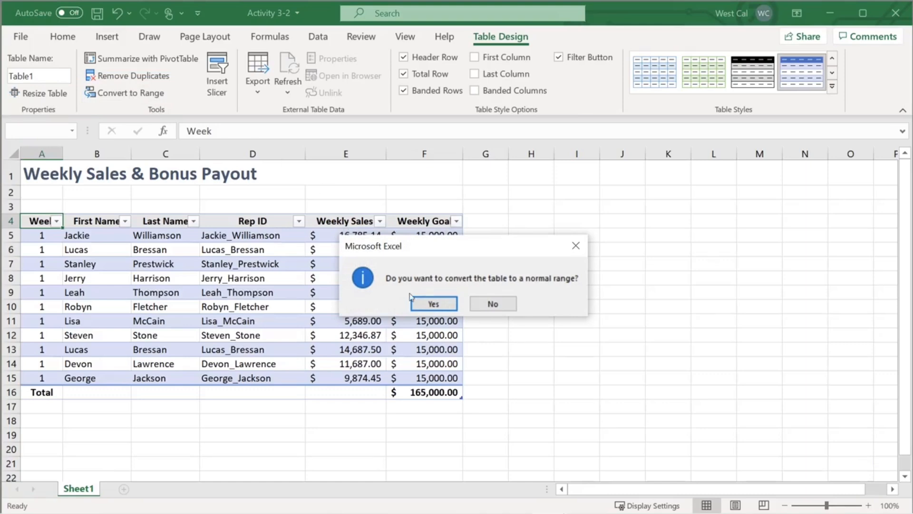
click(423, 305)
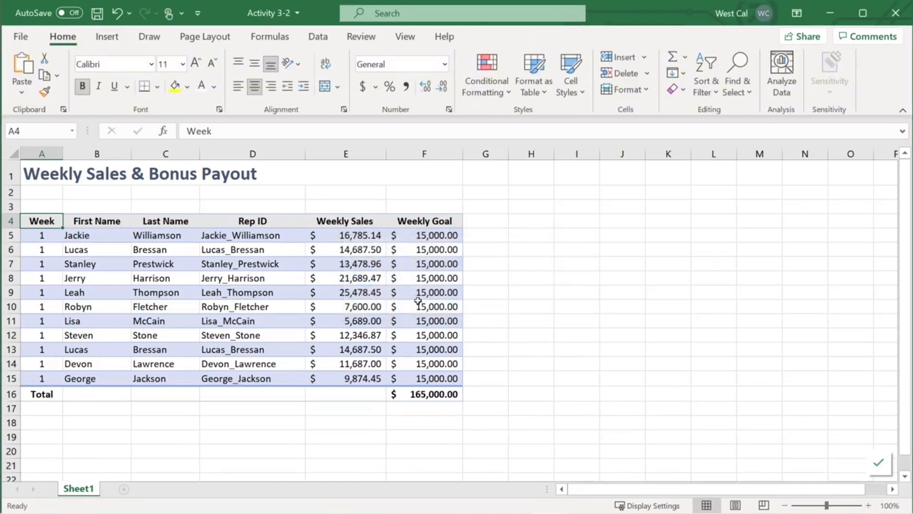
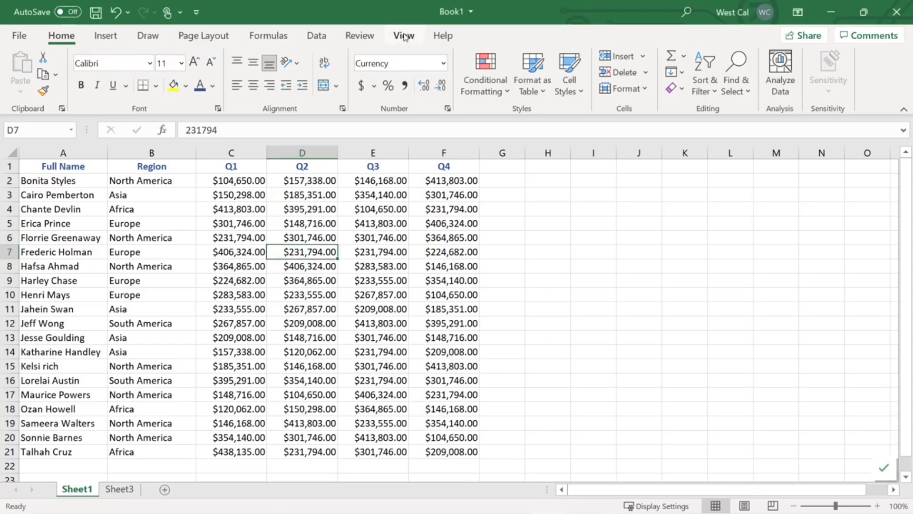
- Freeze panes at cell D7 to lock rows 1–6 and columns A–C of the quarterly sales sheet
click(404, 36)
click(600, 92)
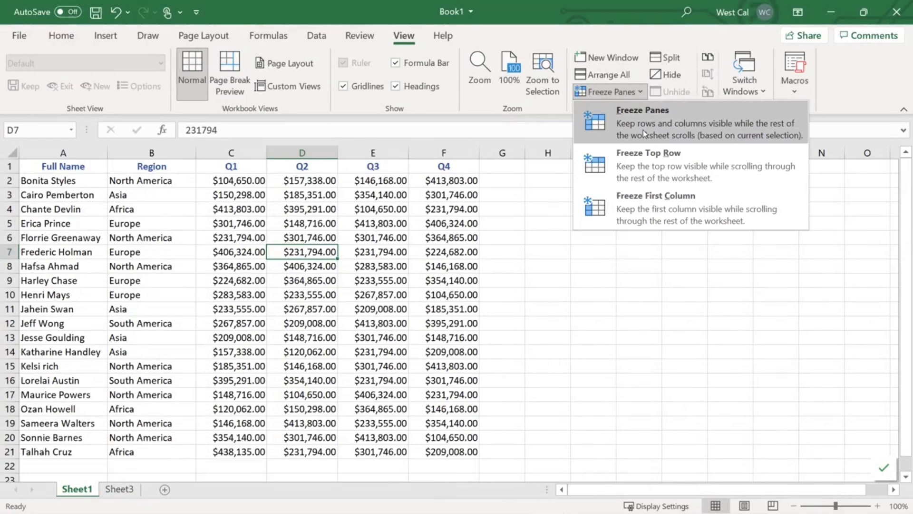
click(644, 133)
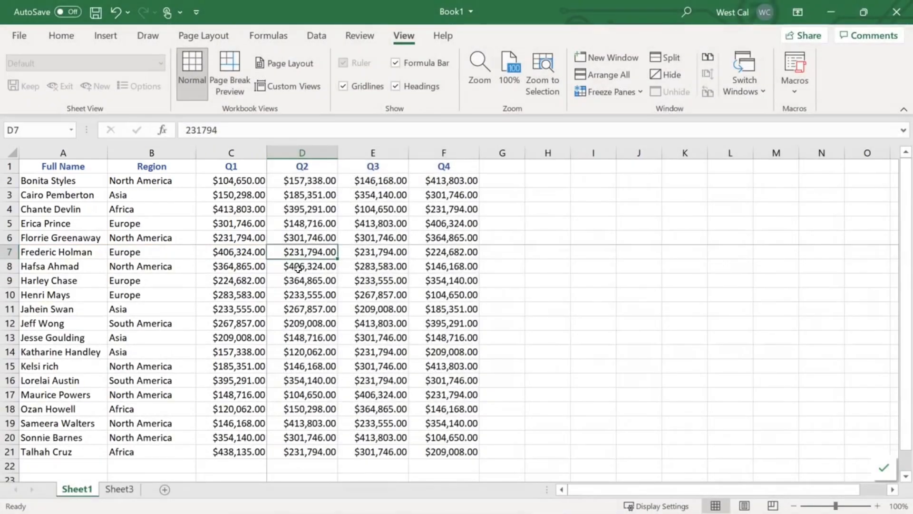
scroll(299, 268, down, 2)
drag(752, 487, 804, 487)
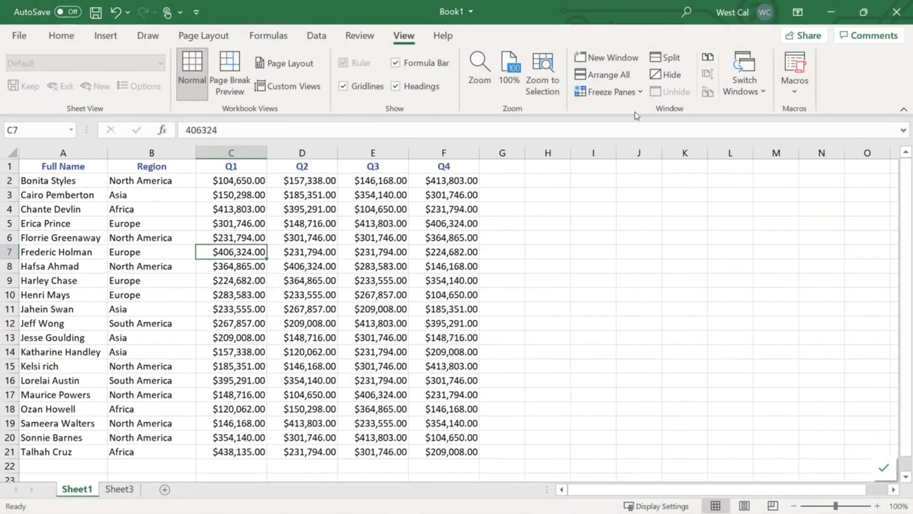
- Freeze panes at cell C7 to lock rows 1–6 and columns A–B of the quarterly sales sheet
click(619, 92)
click(636, 114)
scroll(362, 310, down, 3)
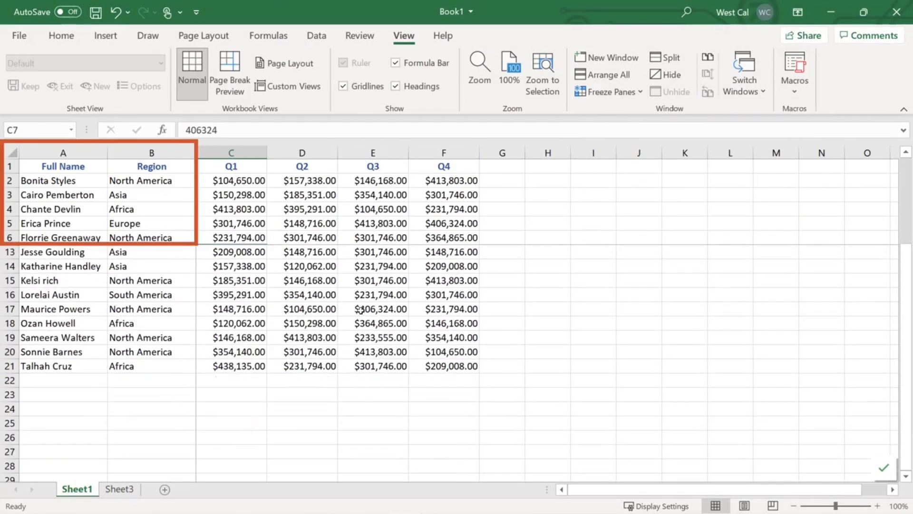
drag(649, 489, 672, 494)
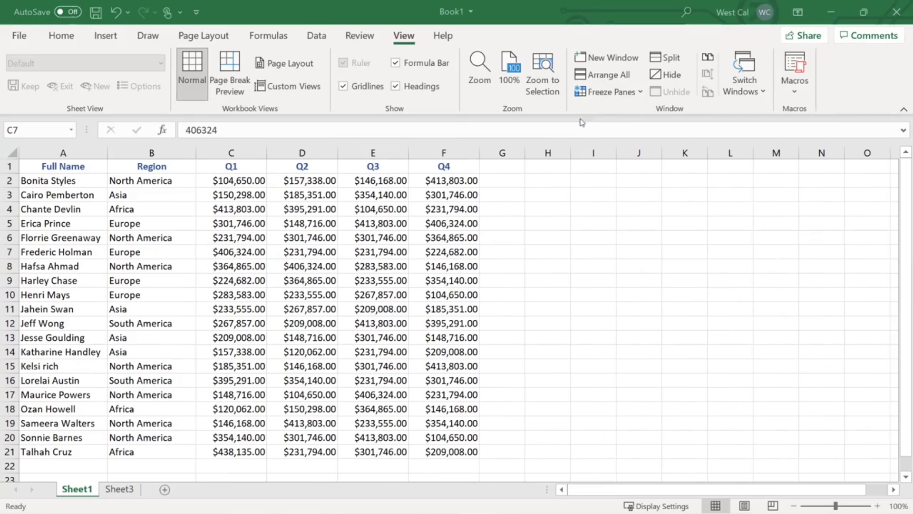
- Freeze only the top row of the sheet so the column headings stay in view
click(603, 93)
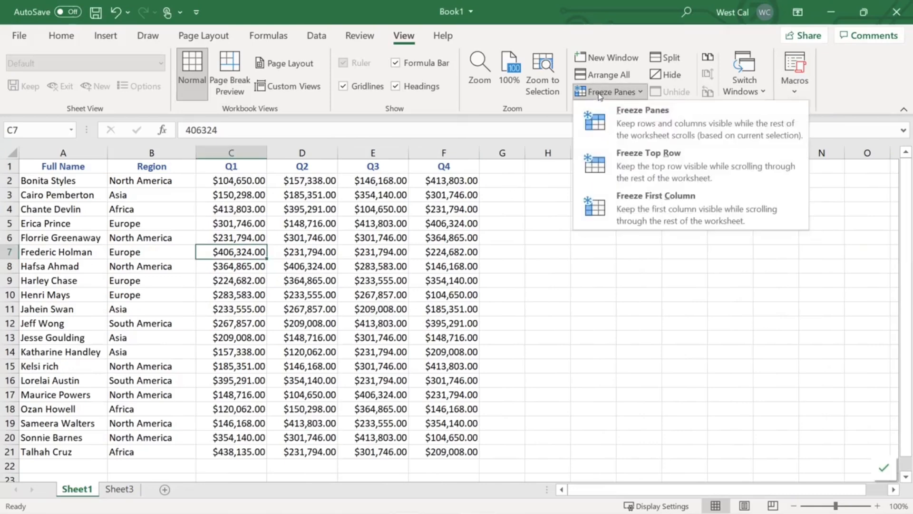
click(629, 163)
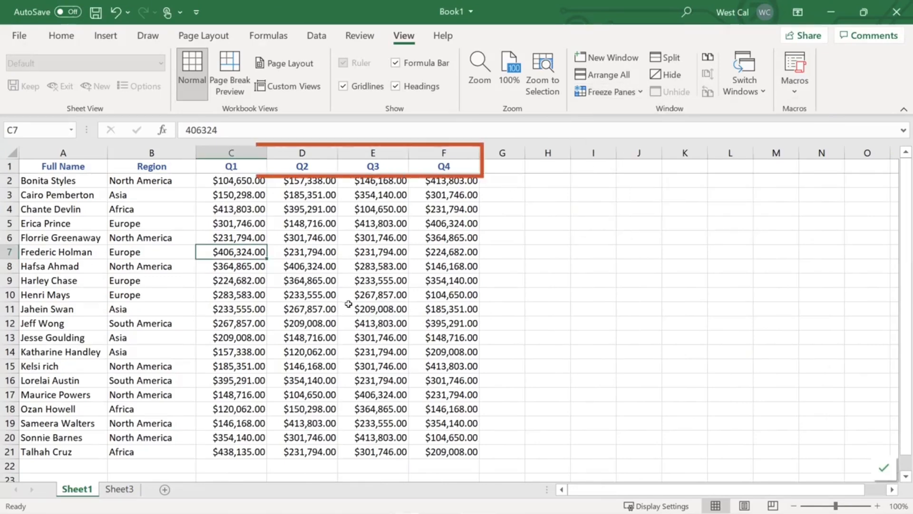
scroll(348, 304, down, 3)
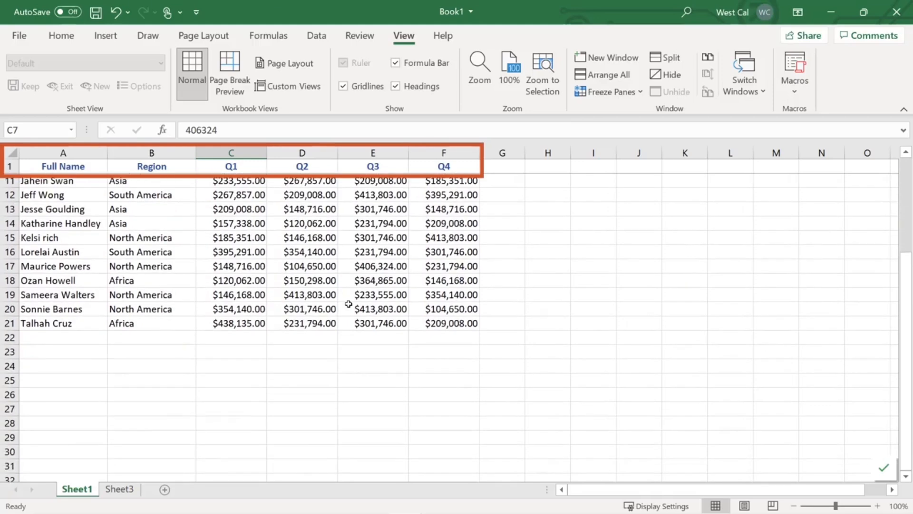
scroll(348, 303, down, 1)
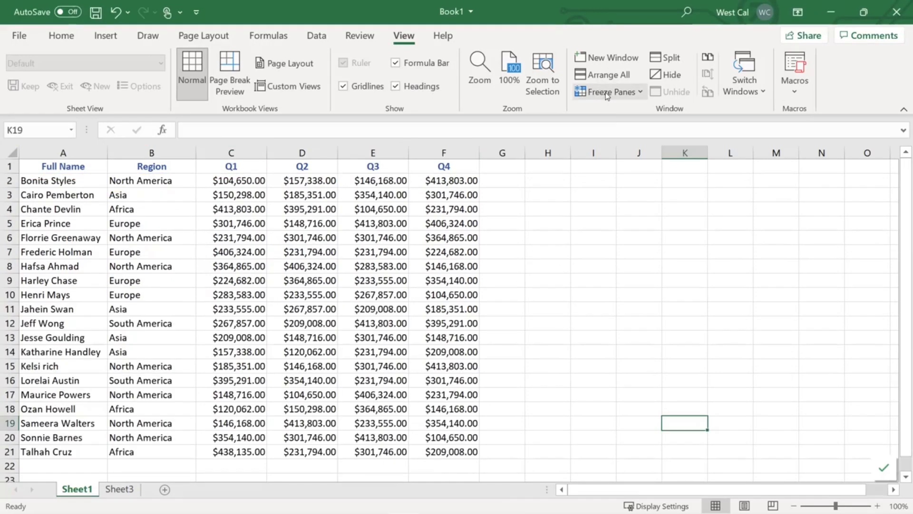
- Freeze the first column so Full Name stays in view, and unfreeze the panes after checking it
click(606, 91)
click(635, 200)
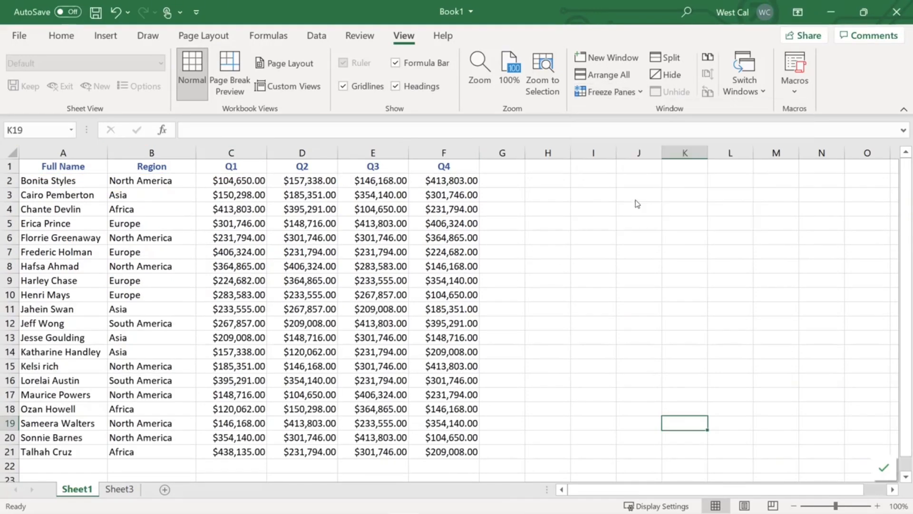
mouse_move(609, 490)
mouse_down()
mouse_move(627, 491)
mouse_move(668, 469)
mouse_up()
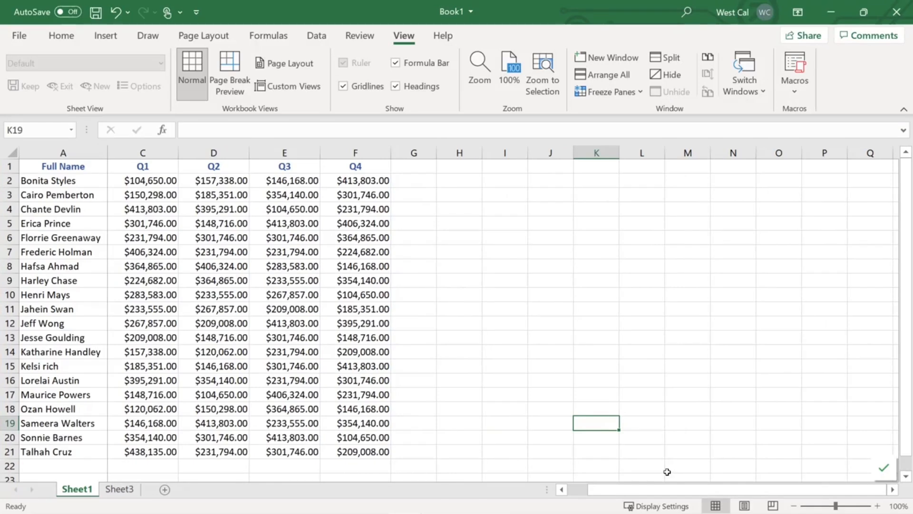
click(607, 91)
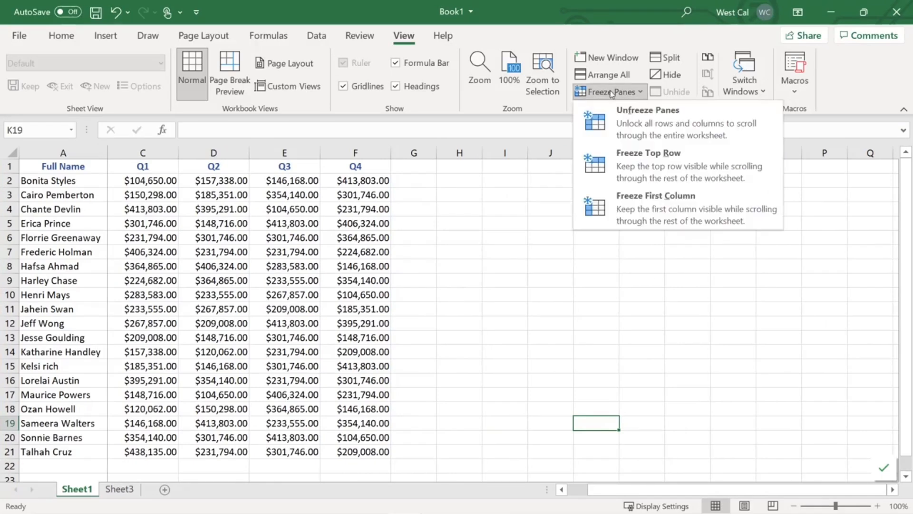
click(618, 121)
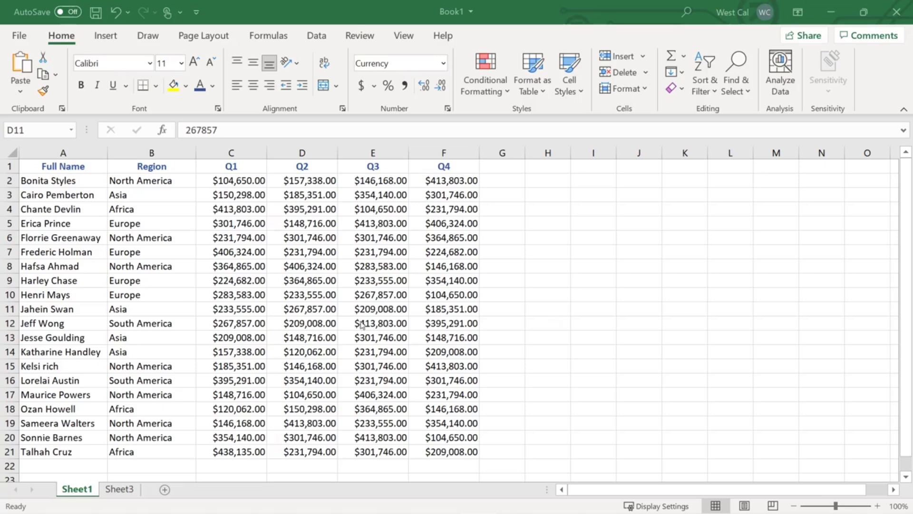
- Split the quarterly sales sheet into four panes at cell D11, turning the split off once and reapplying it
click(318, 308)
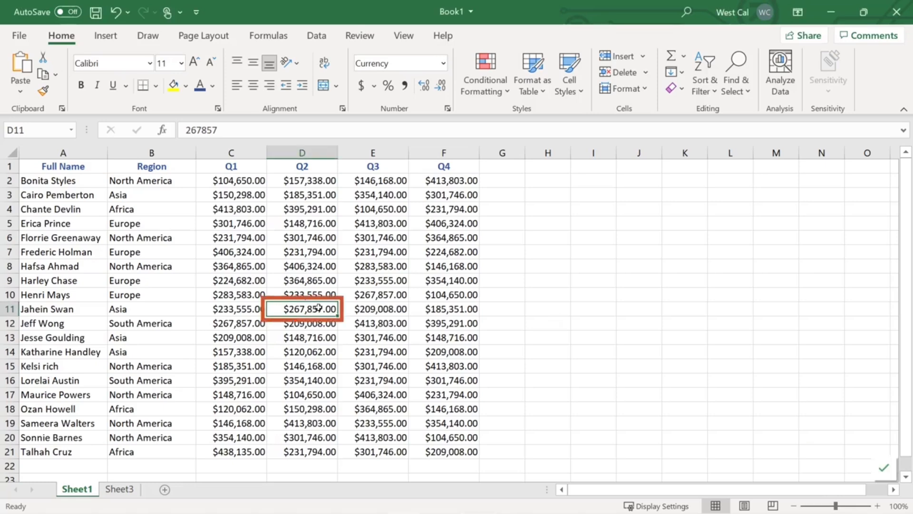
click(411, 38)
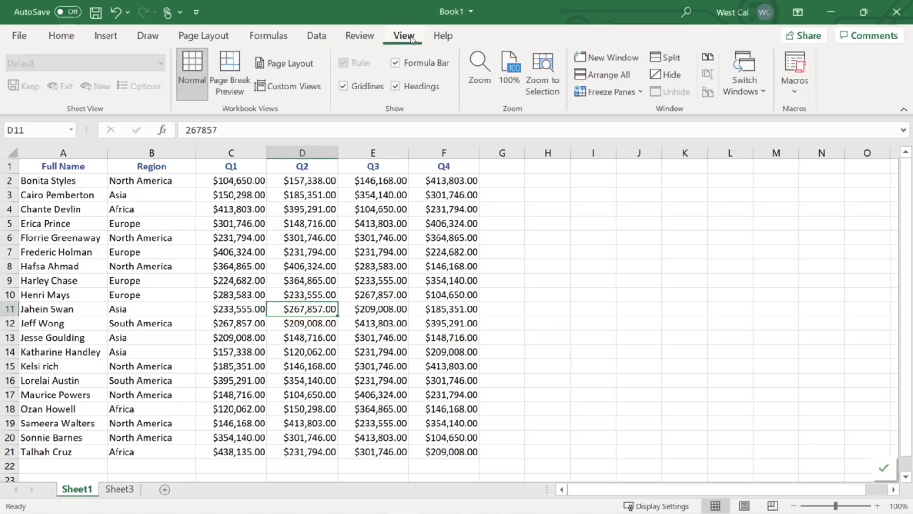
click(671, 59)
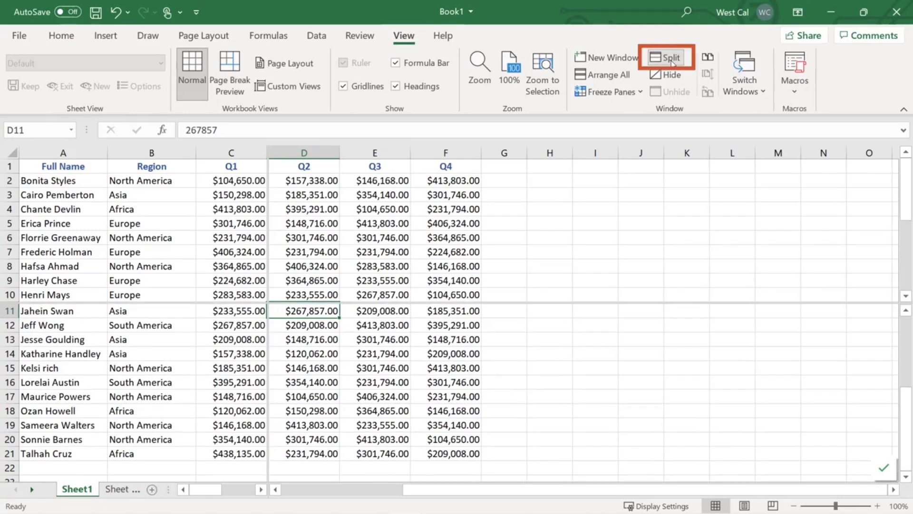
click(668, 59)
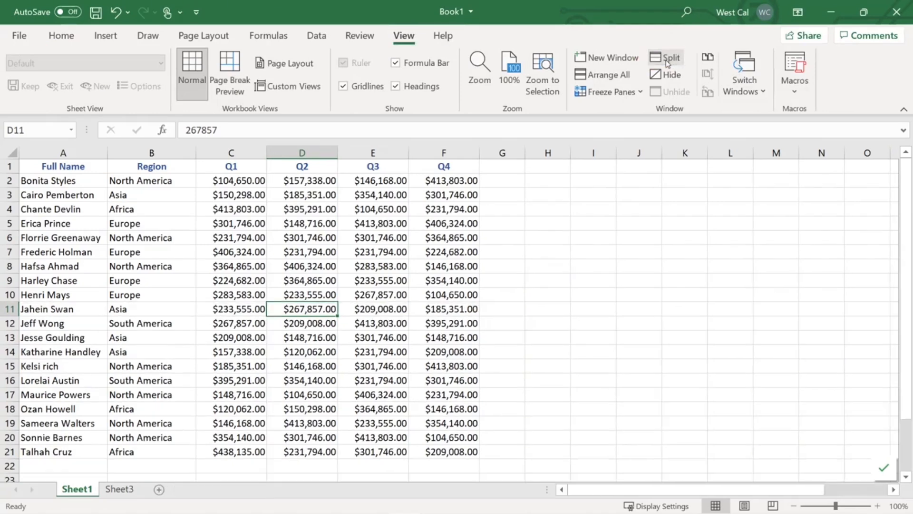
click(668, 59)
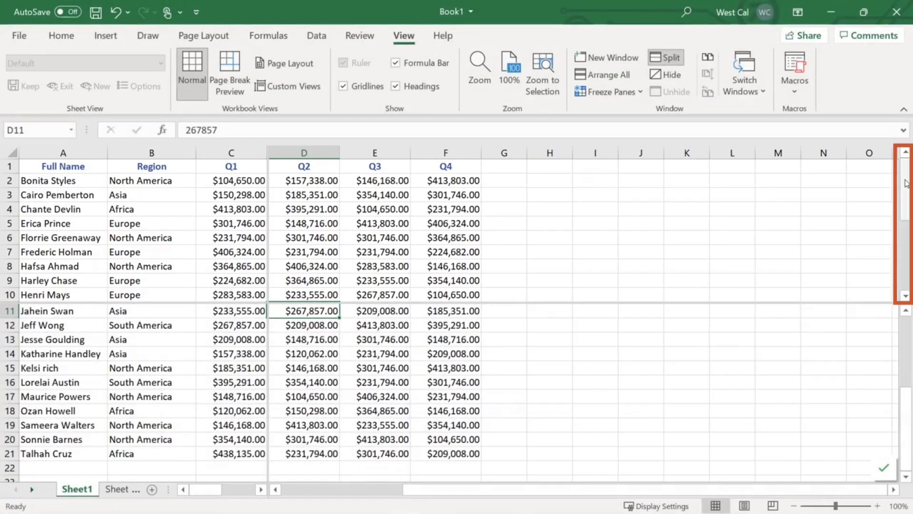
- Scroll the upper, lower, right-hand and left-hand panes of the split sheet to see how each moves independently
mouse_move(907, 181)
mouse_down()
mouse_move(906, 282)
mouse_move(905, 188)
mouse_up()
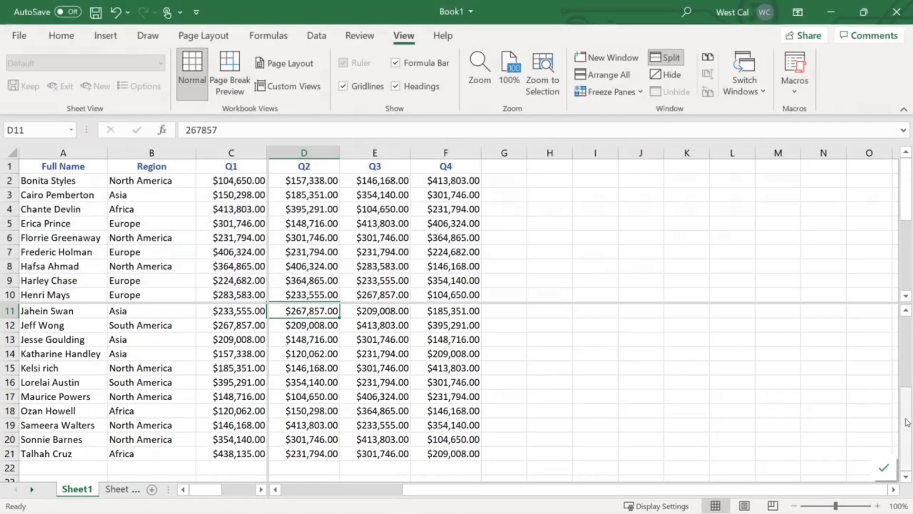
drag(906, 423, 910, 443)
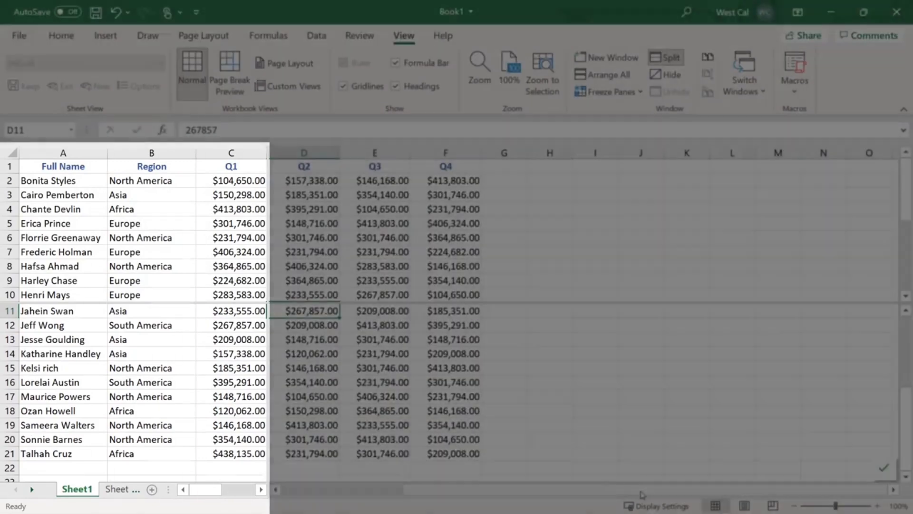
mouse_move(642, 493)
mouse_down()
mouse_move(519, 491)
mouse_move(650, 474)
mouse_up()
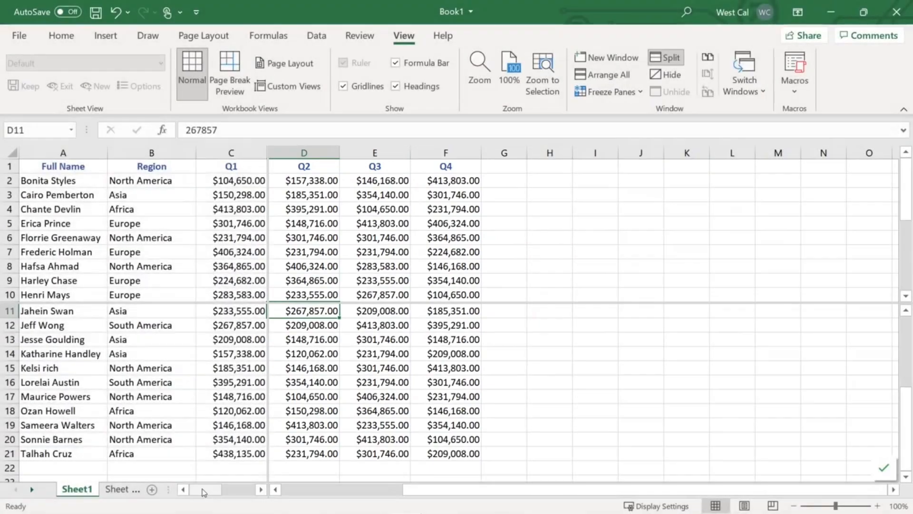
drag(211, 490, 188, 482)
- Turn the split off and on again, and resize the panes by moving the split bars' intersection up and to the left
click(666, 59)
click(667, 58)
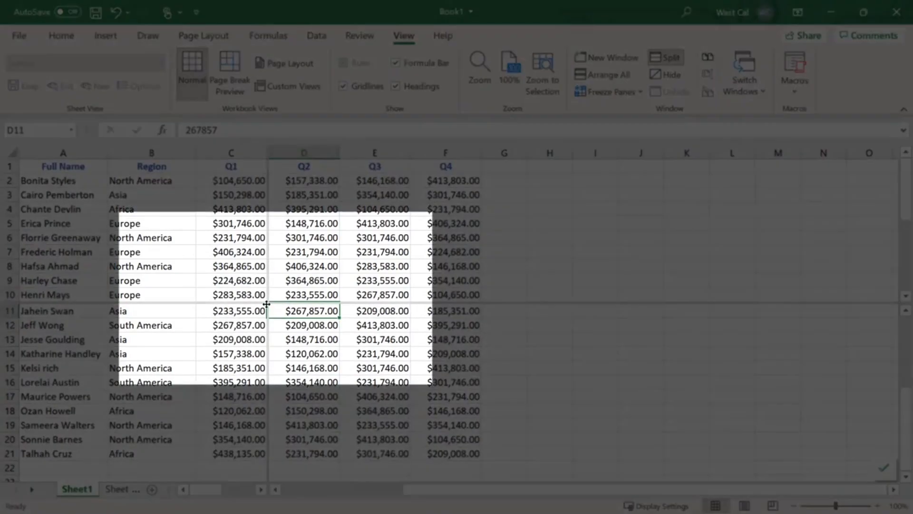
drag(268, 303, 206, 267)
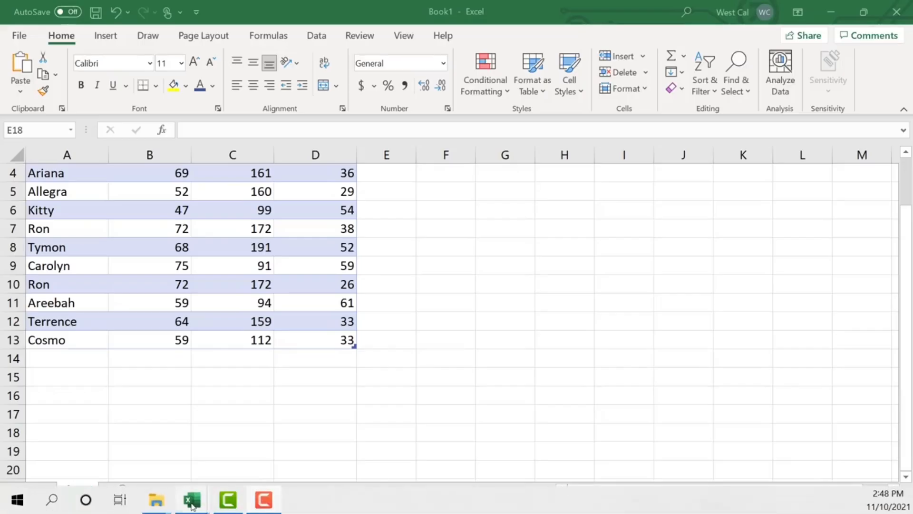
- Switch to the Book 2 workbook from the taskbar previews and return to Book1
mouse_move(191, 505)
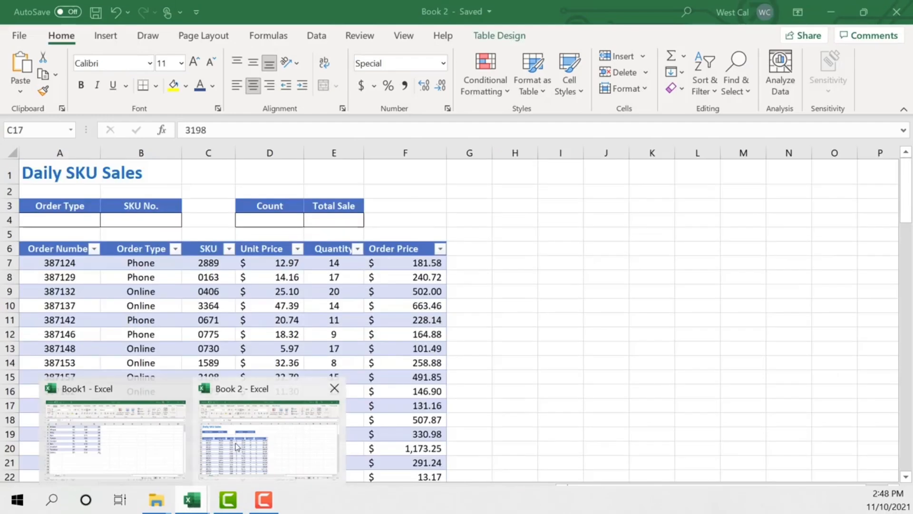
click(236, 447)
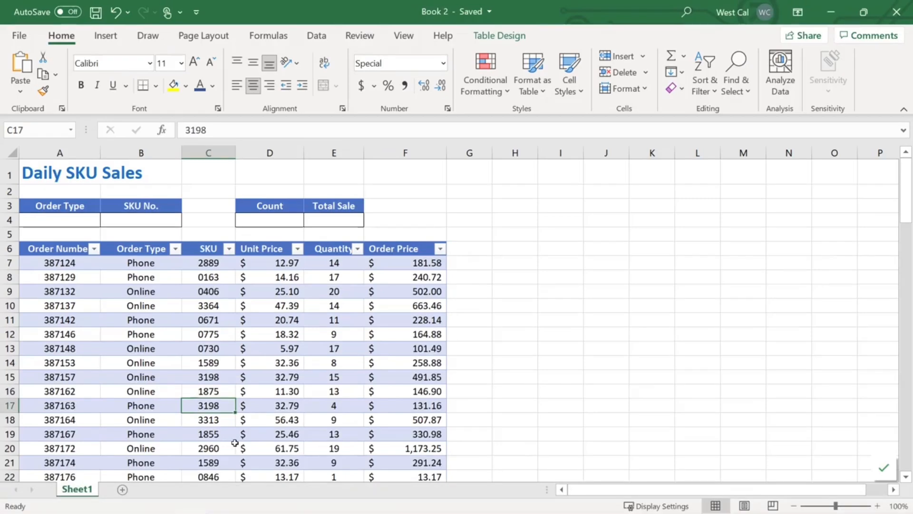
mouse_move(191, 499)
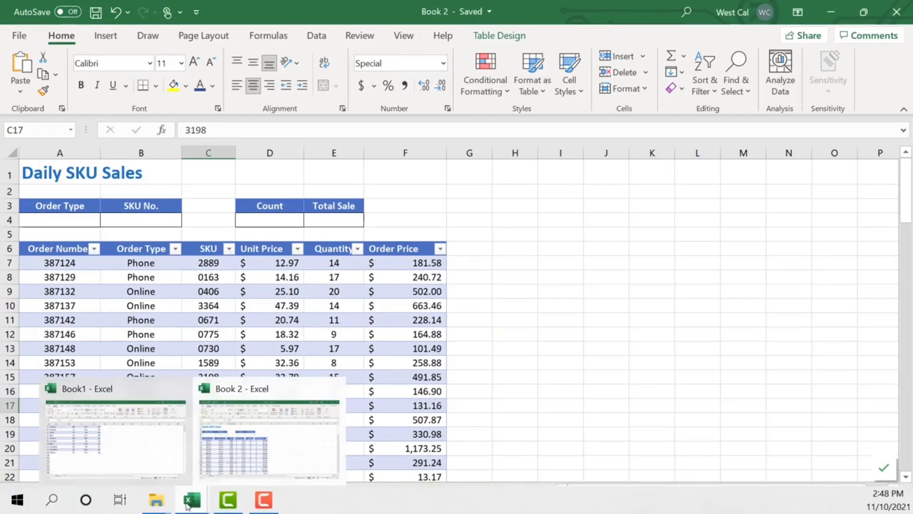
click(125, 459)
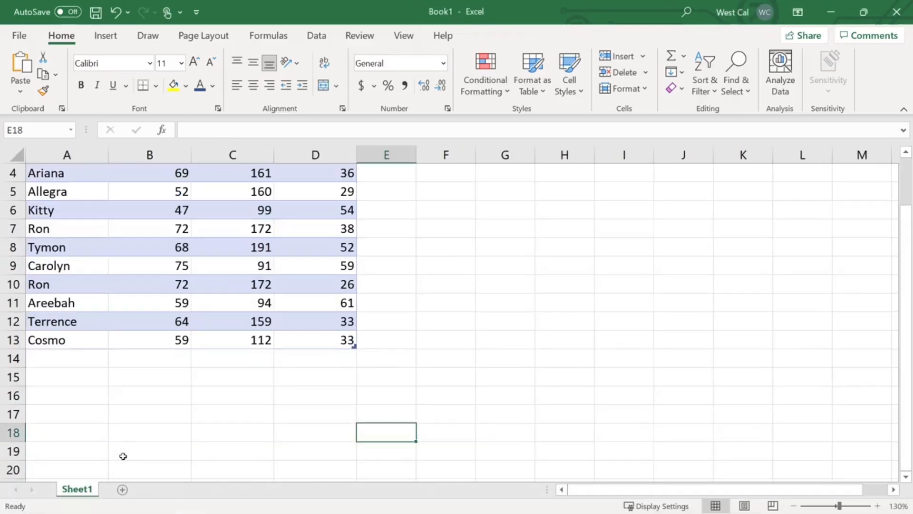
- Switch to the Book 2 workbook using the Switch Windows command
click(403, 40)
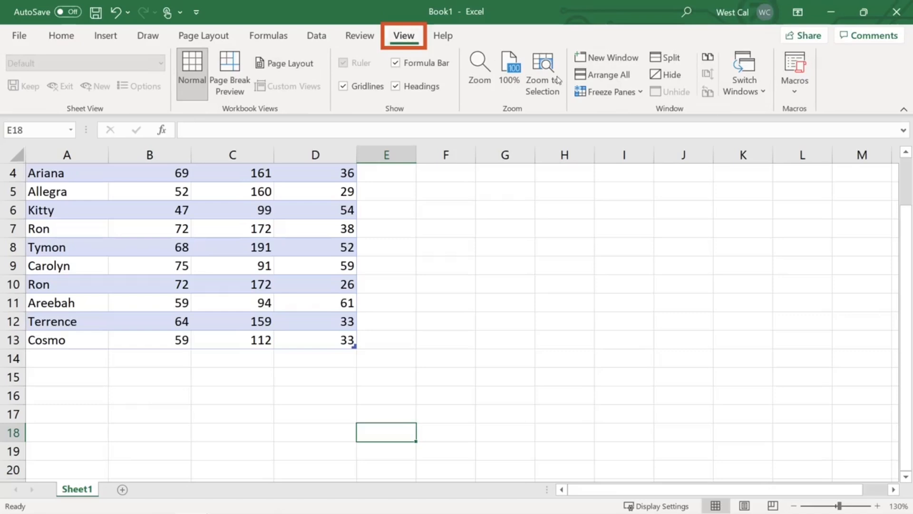
click(745, 91)
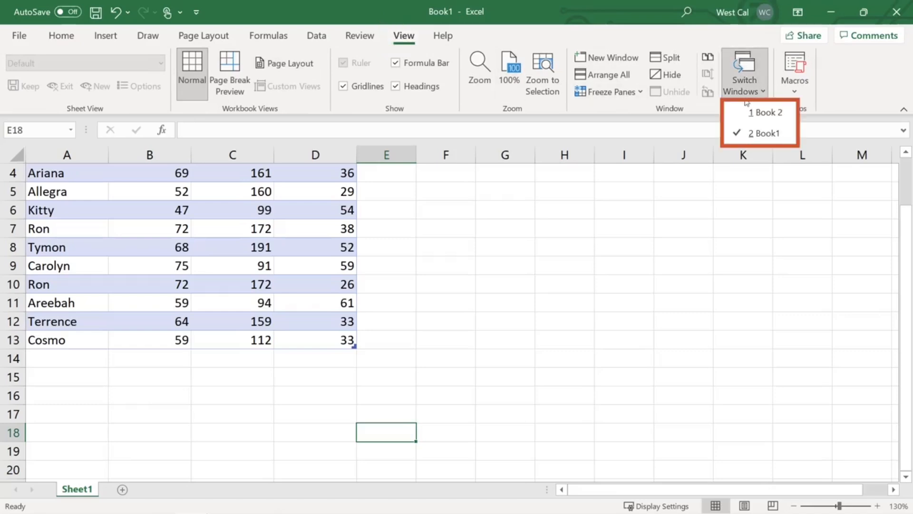
click(746, 112)
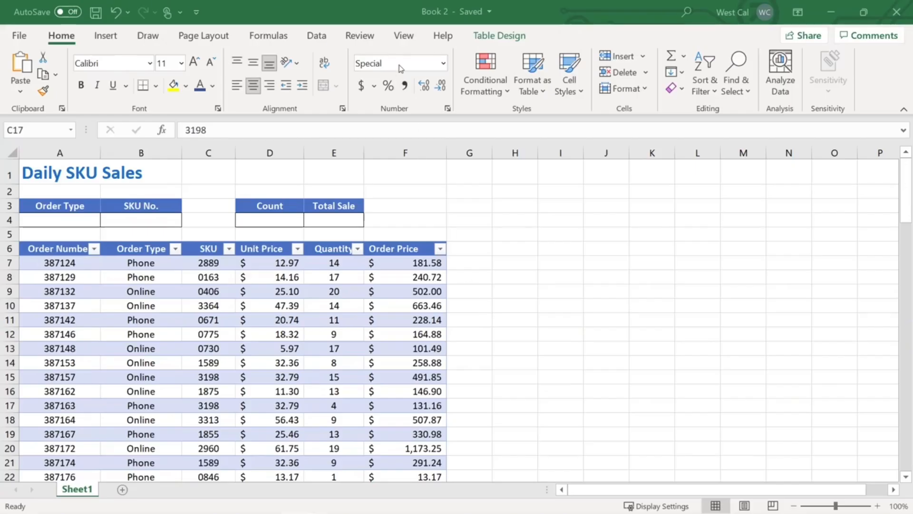
- Open a second window of the Book 2 workbook, and close that extra window
click(404, 35)
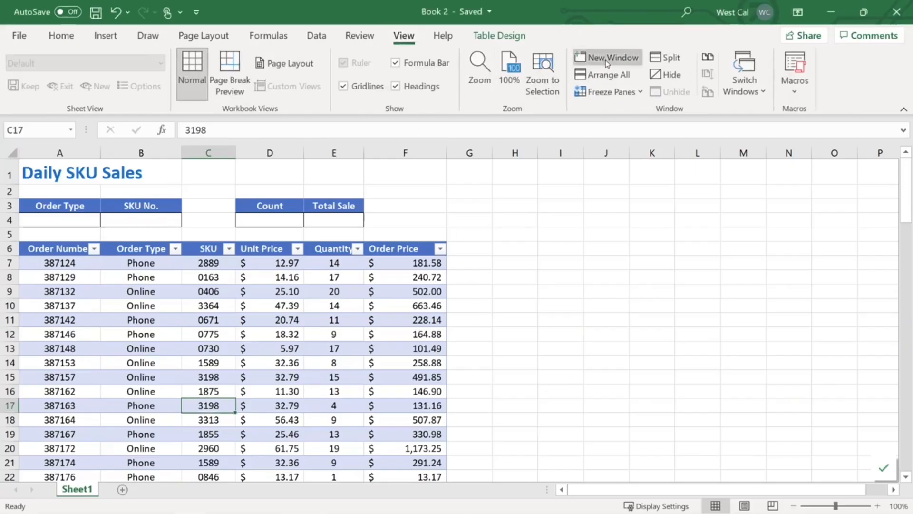
click(607, 58)
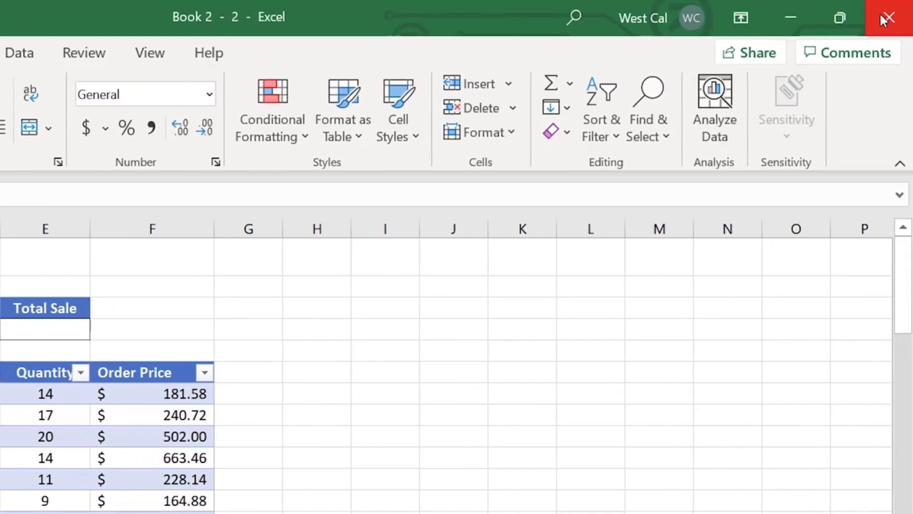
click(880, 12)
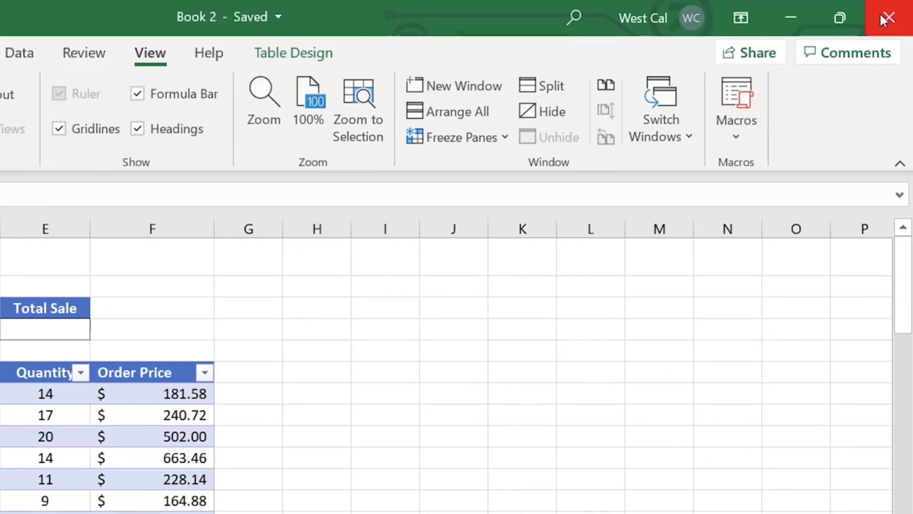
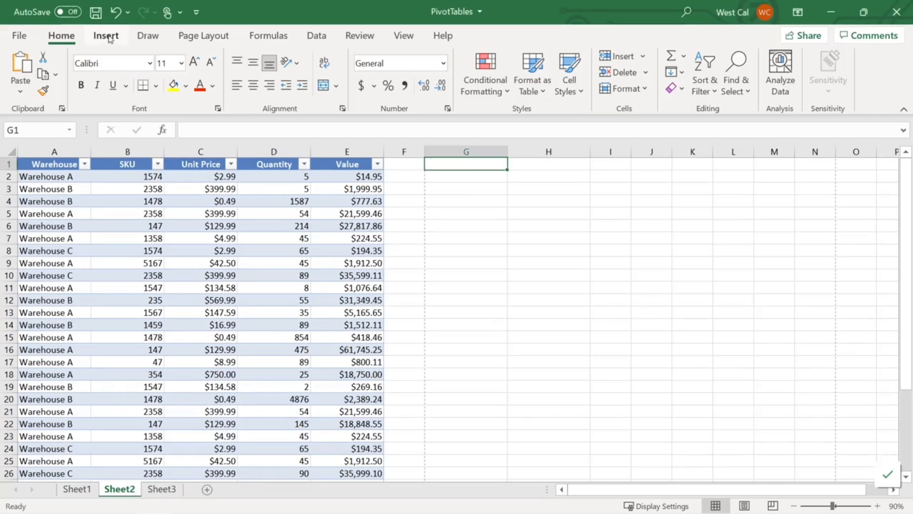
- Create a PivotTable from the warehouse inventory table (Table2), placed on the existing worksheet at Sheet2 cell G1
click(107, 36)
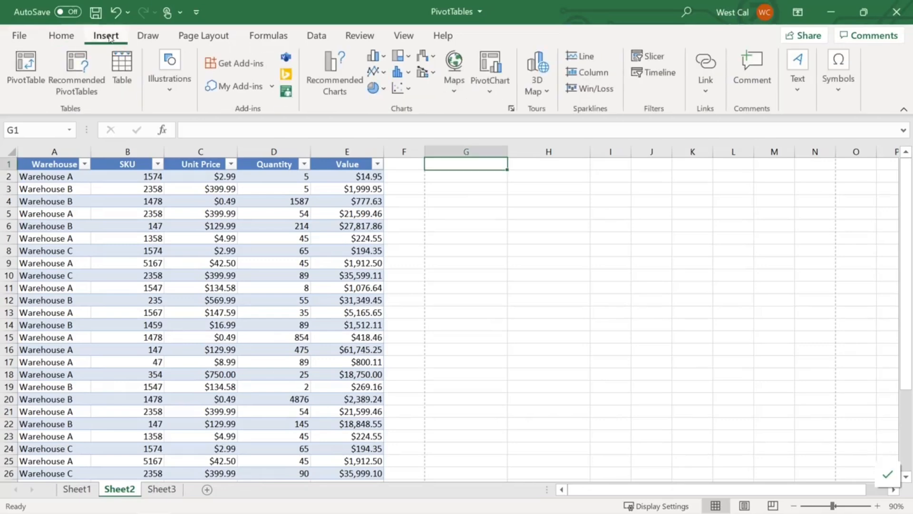
click(28, 67)
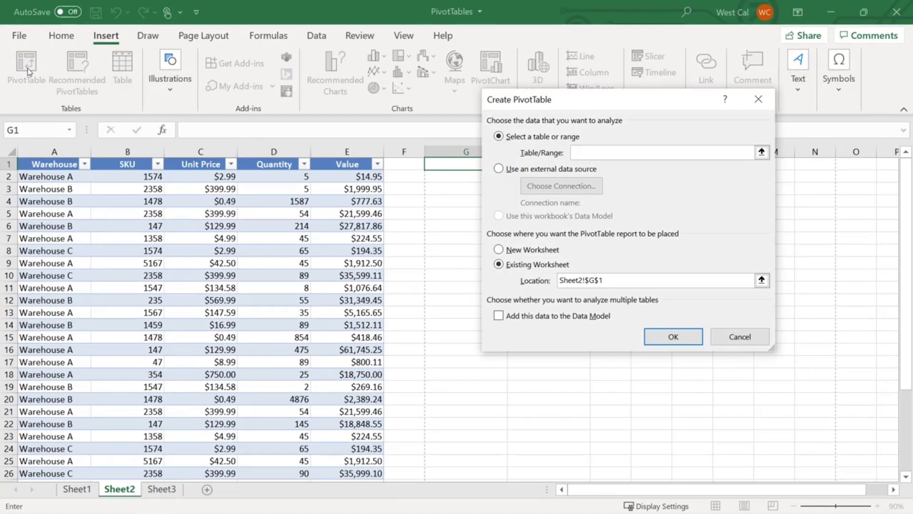
drag(36, 165, 364, 460)
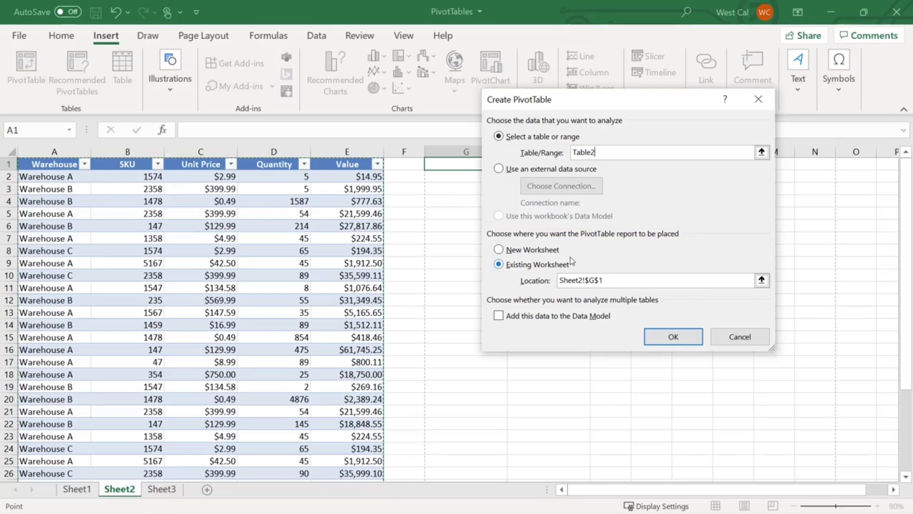
click(666, 342)
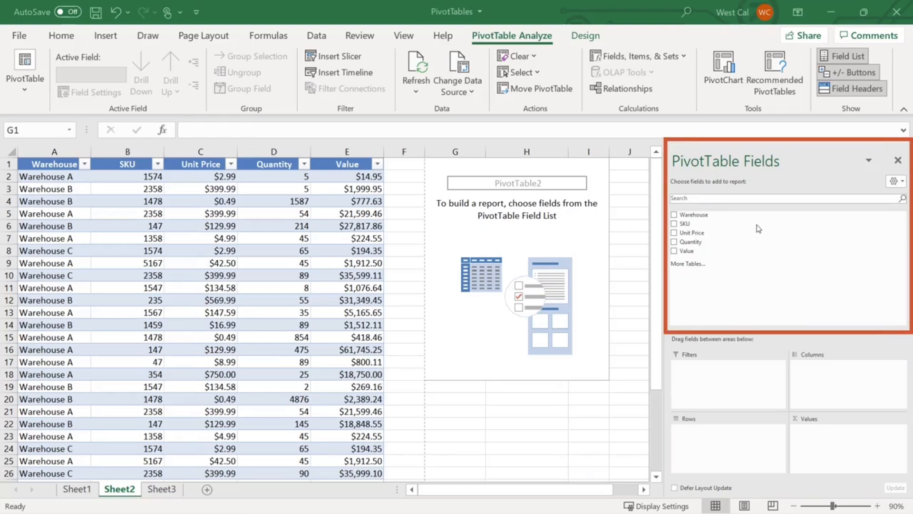
- Add Warehouse to the PivotTable's rows and Quantity to its values
click(675, 217)
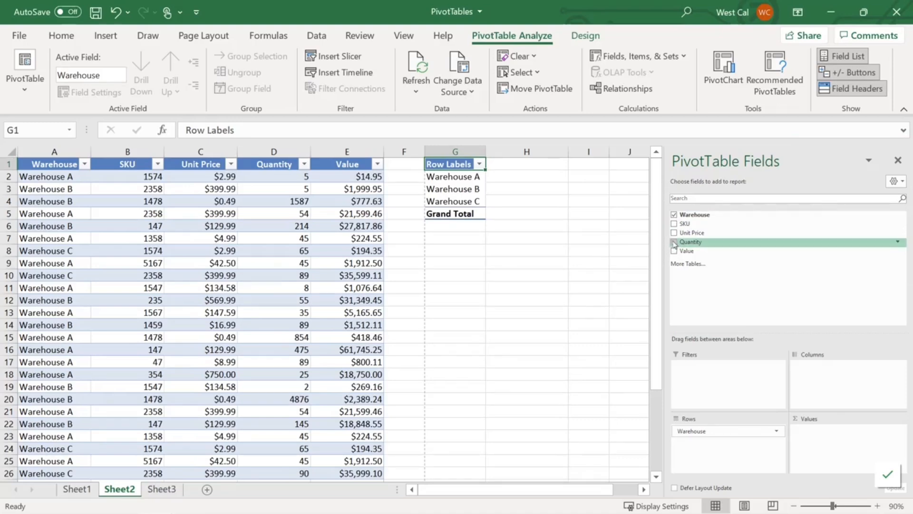
drag(675, 242, 832, 440)
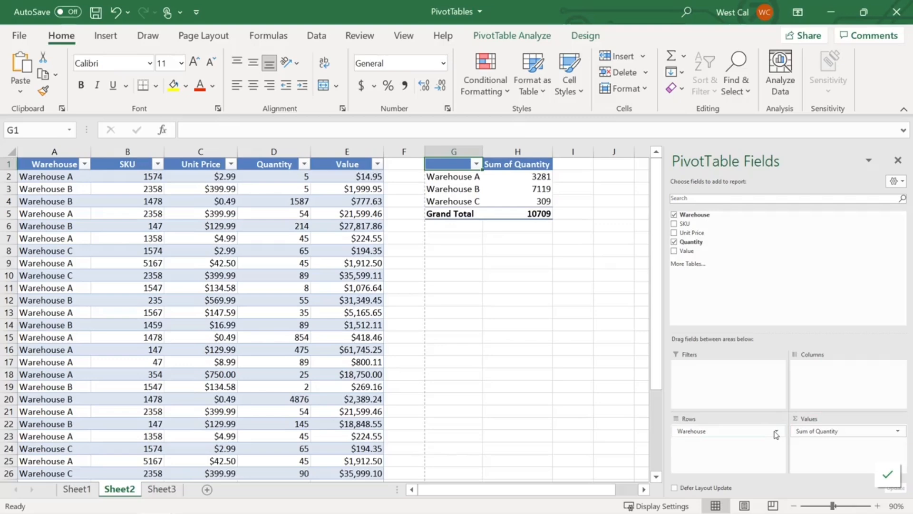
- Review the field settings of the Warehouse row field and accept them with automatic subtotals
click(776, 432)
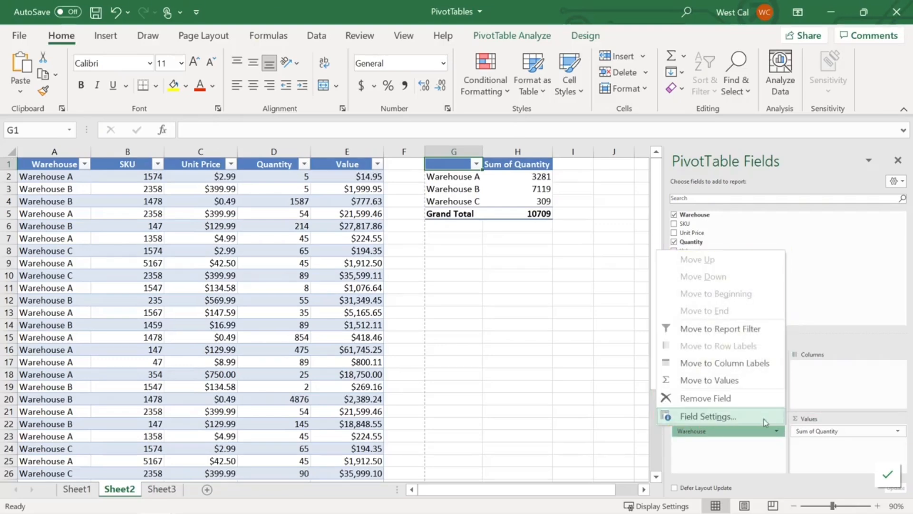
click(762, 416)
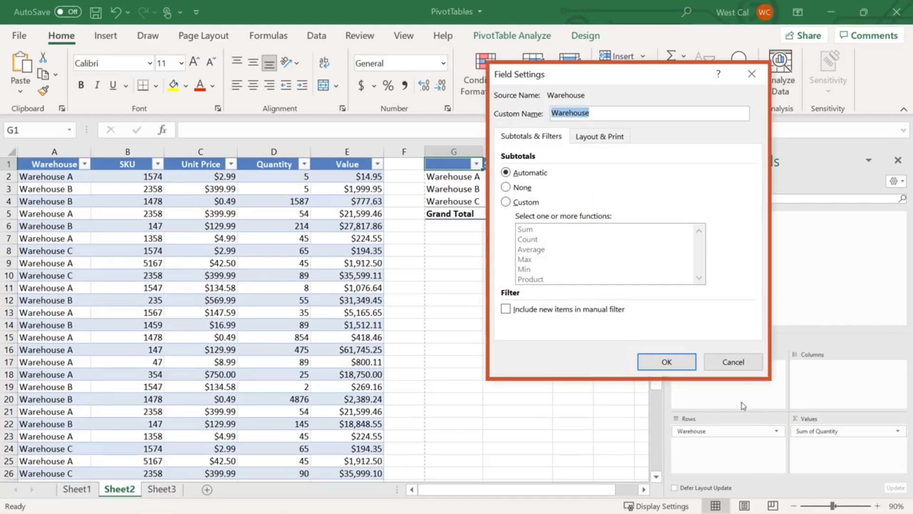
click(678, 363)
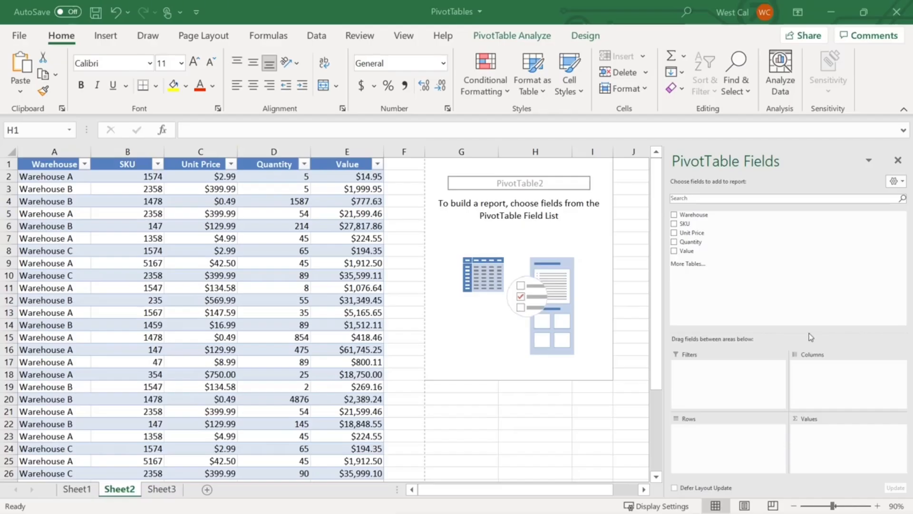
- Add Unit Price to the empty PivotTable's values summarized by Sum, and add Warehouse to its rows
drag(684, 234, 817, 435)
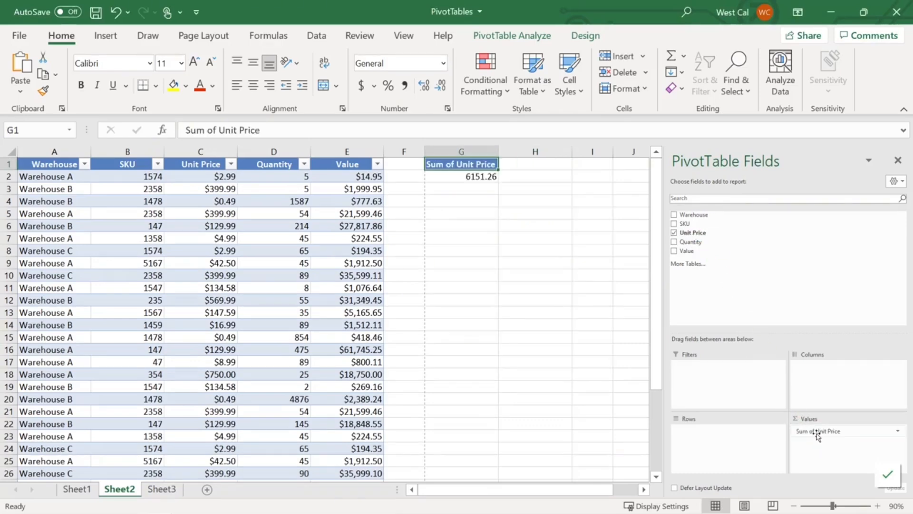
click(899, 433)
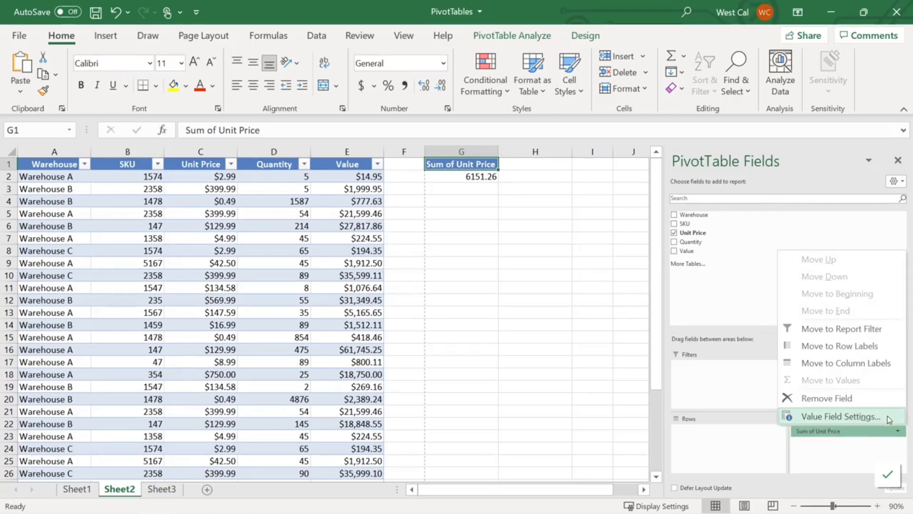
click(840, 416)
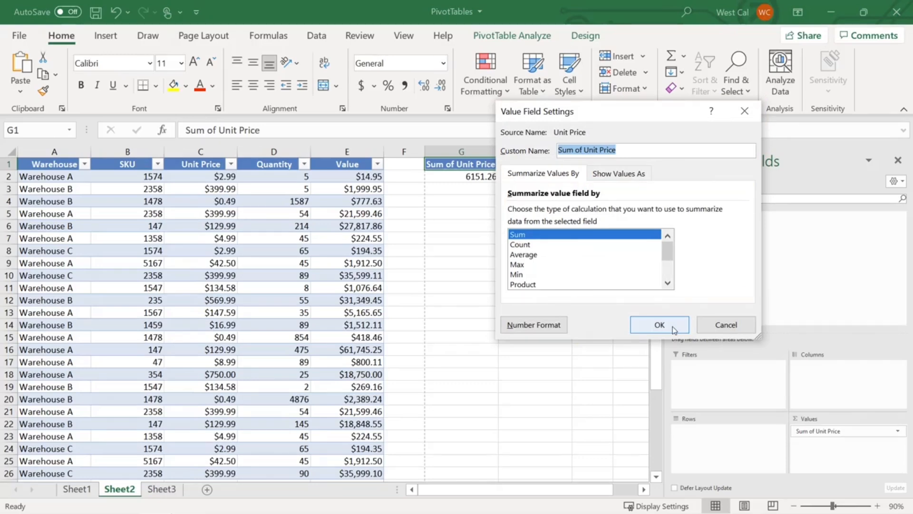
click(672, 326)
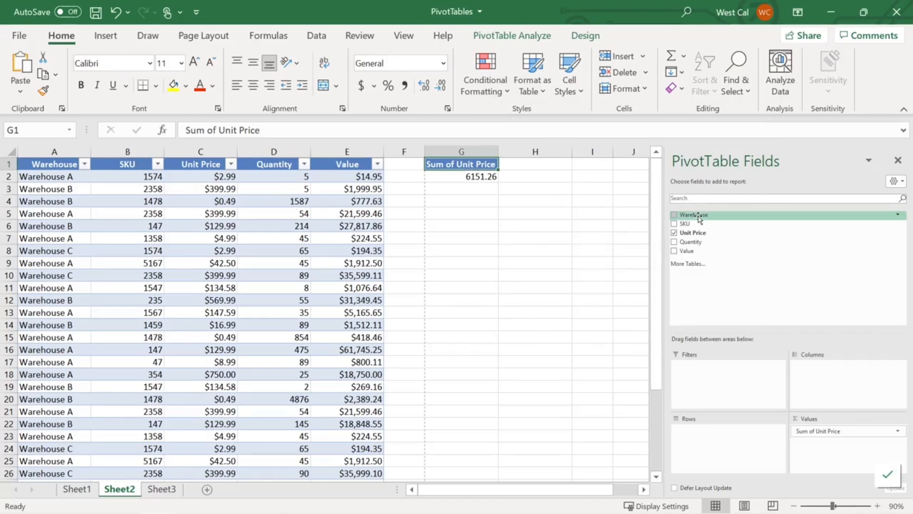
drag(694, 215, 713, 431)
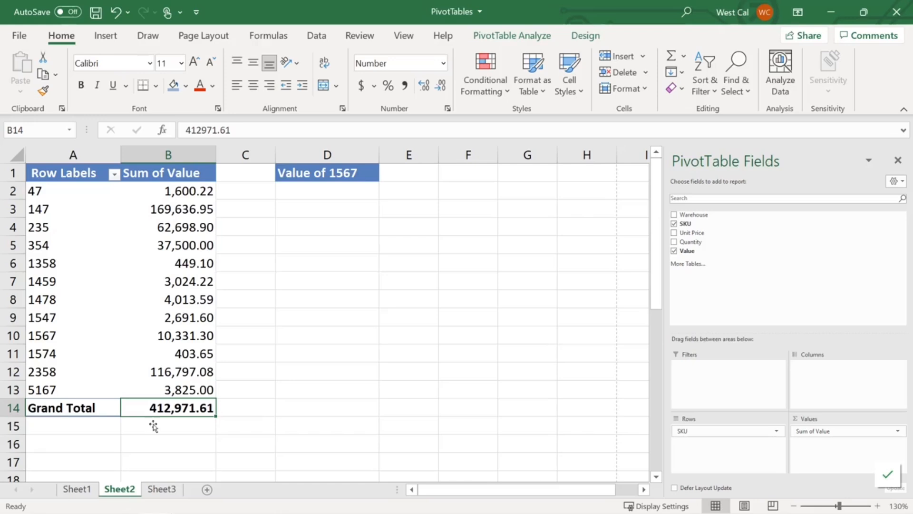
- In cell D2, enter a GETPIVOTDATA formula that returns the PivotTable's Value for SKU 1567
click(329, 193)
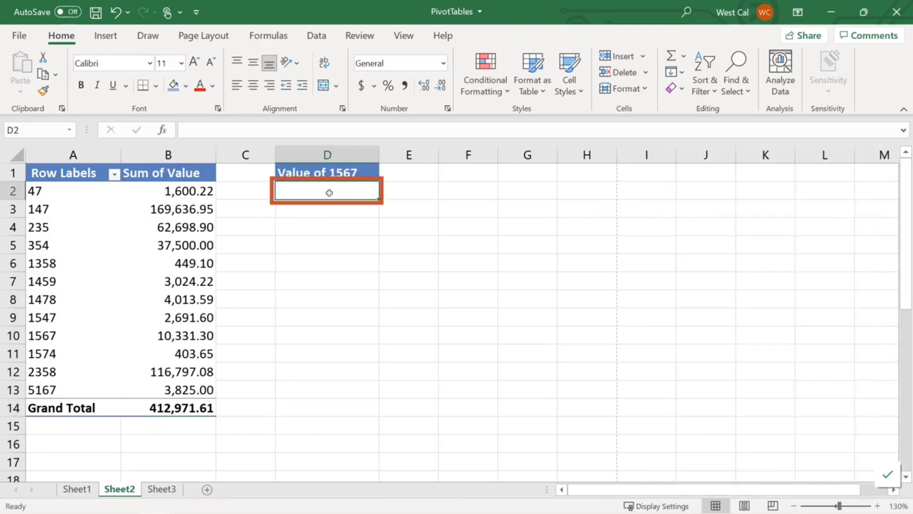
text(=)
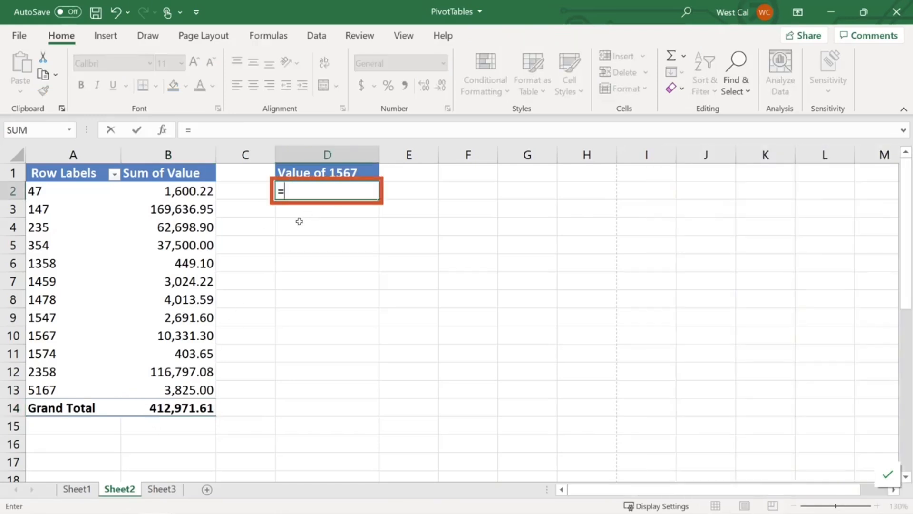
click(199, 336)
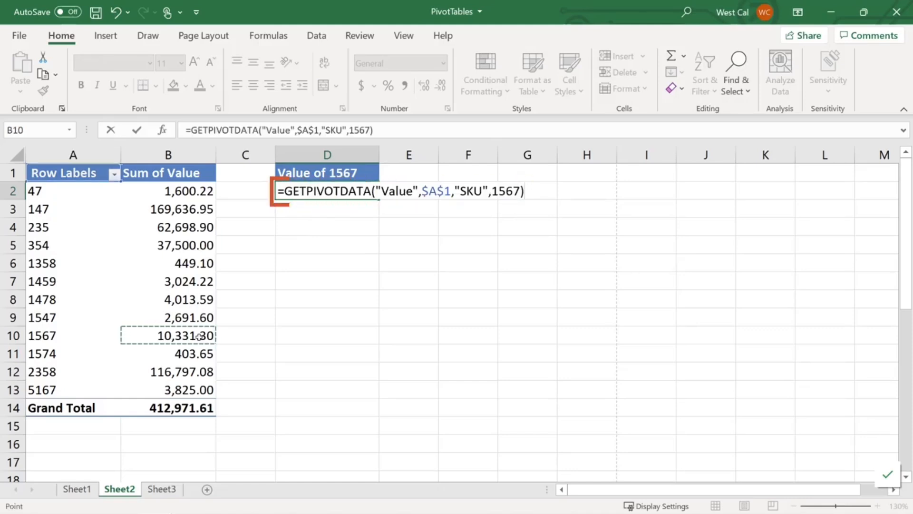
key(Return)
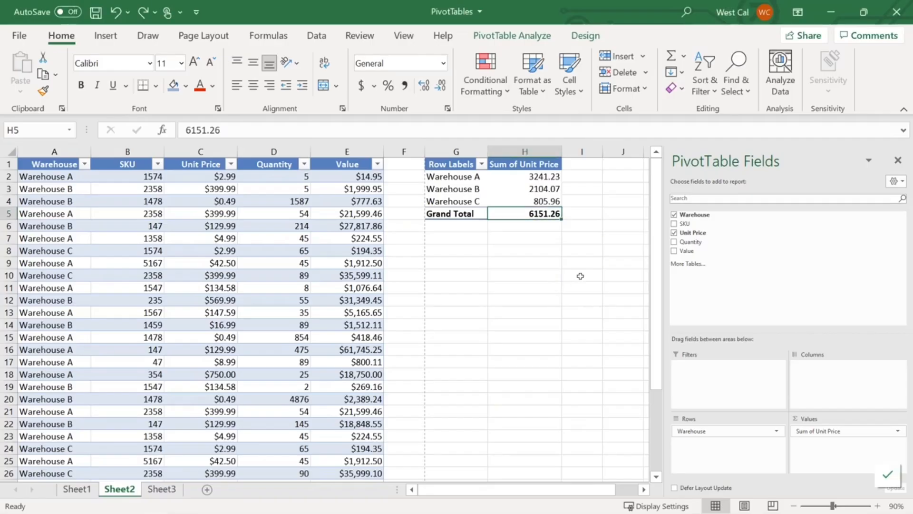
- Change the Sum of Unit Price value field to show its values as % of Grand Total
click(898, 430)
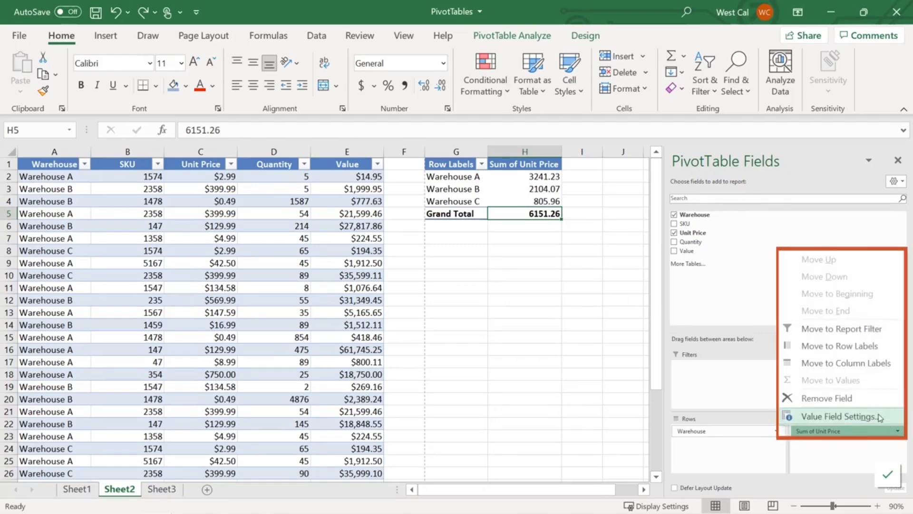
click(837, 416)
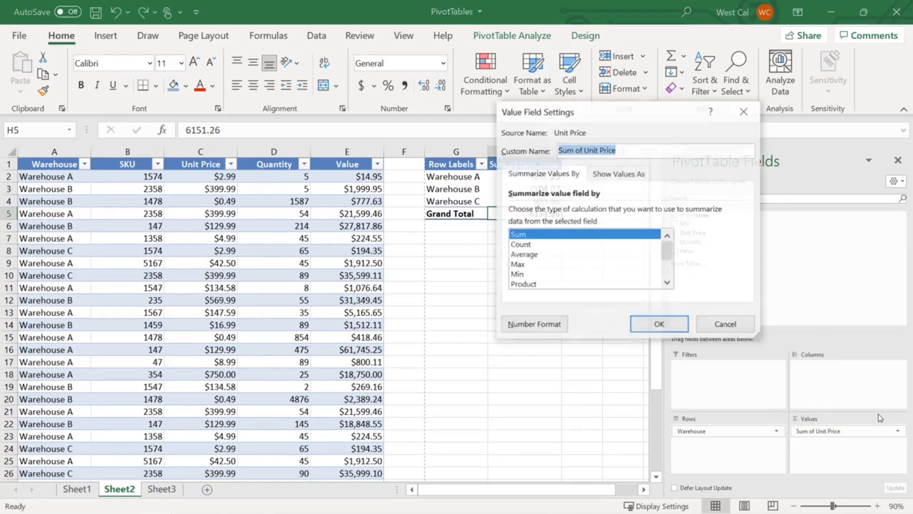
click(642, 179)
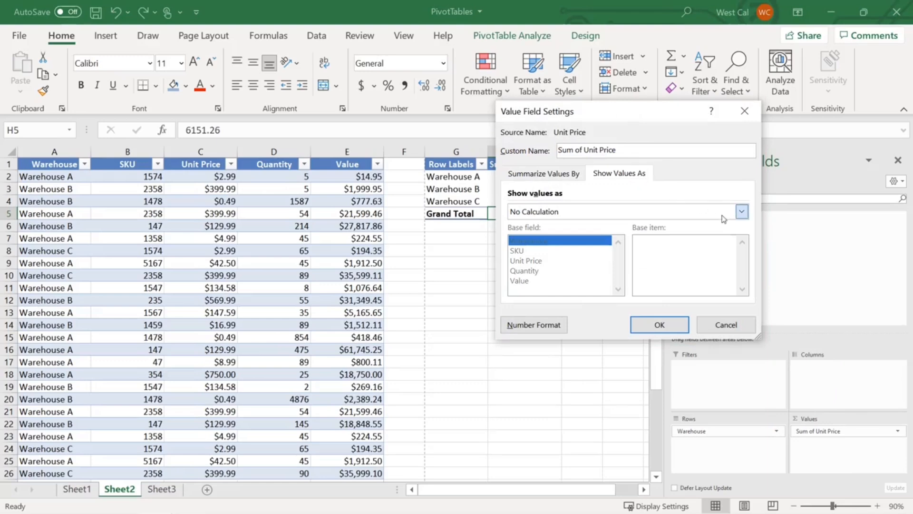
click(723, 217)
click(710, 235)
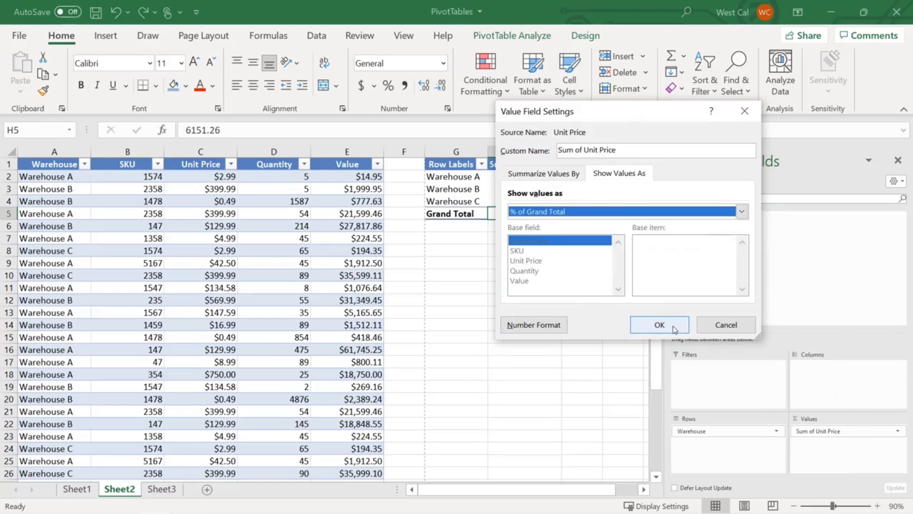
click(675, 330)
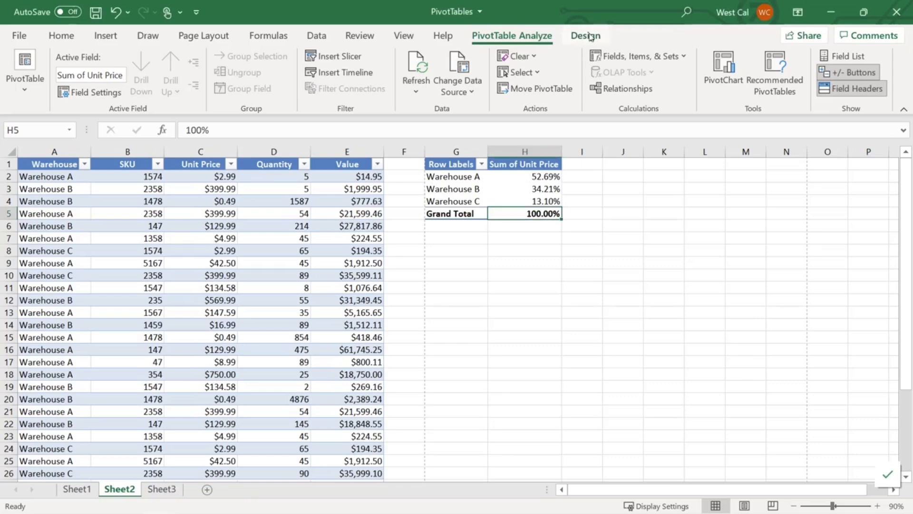
click(590, 37)
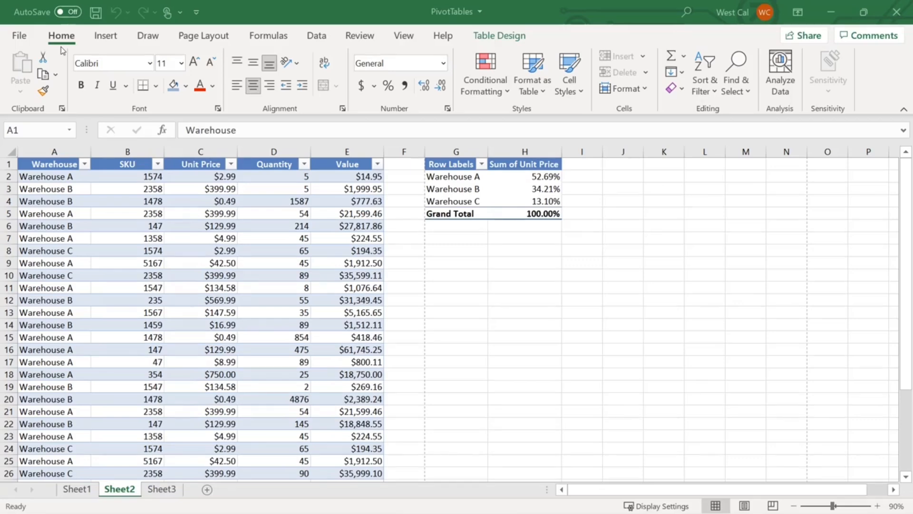
- Start a new PivotTable that uses an external data source and open the list of existing connections
click(97, 36)
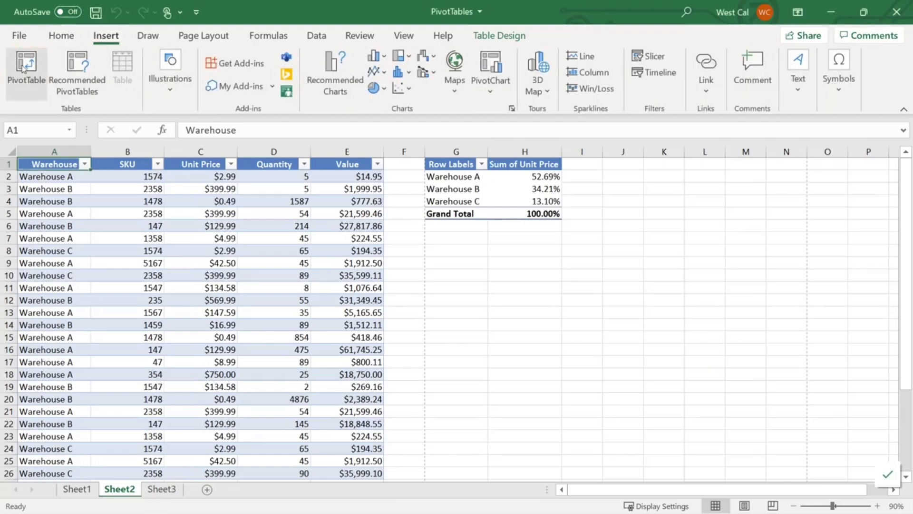
click(22, 67)
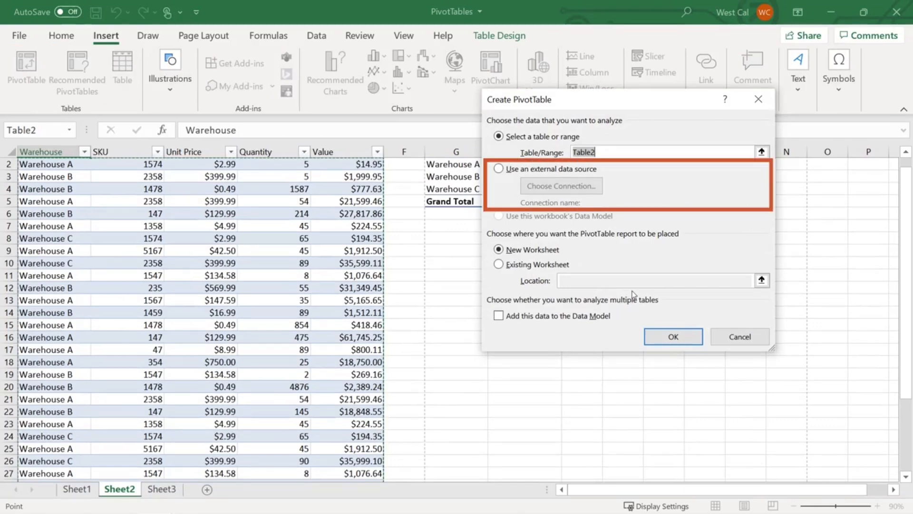
click(555, 170)
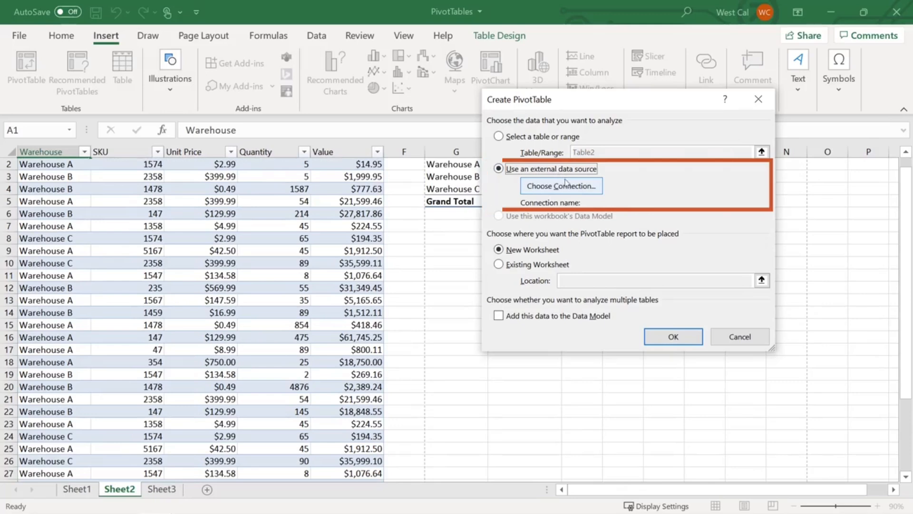
click(569, 185)
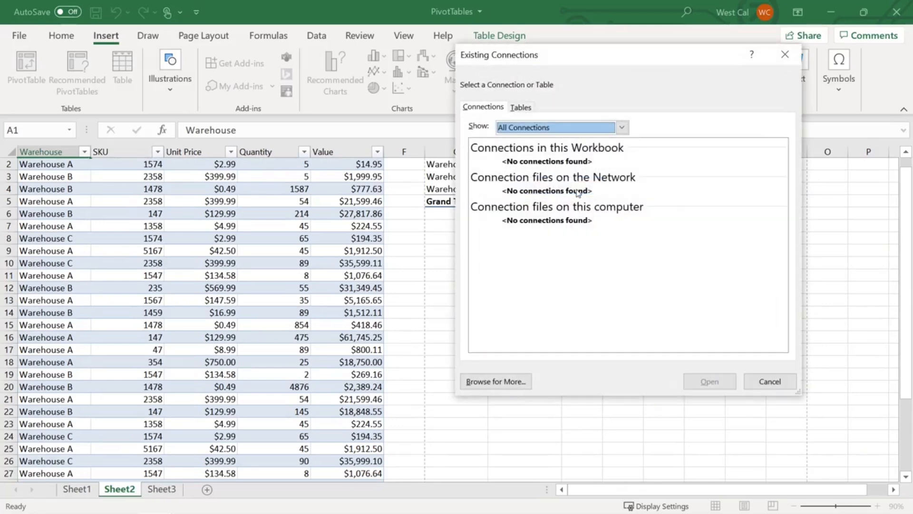
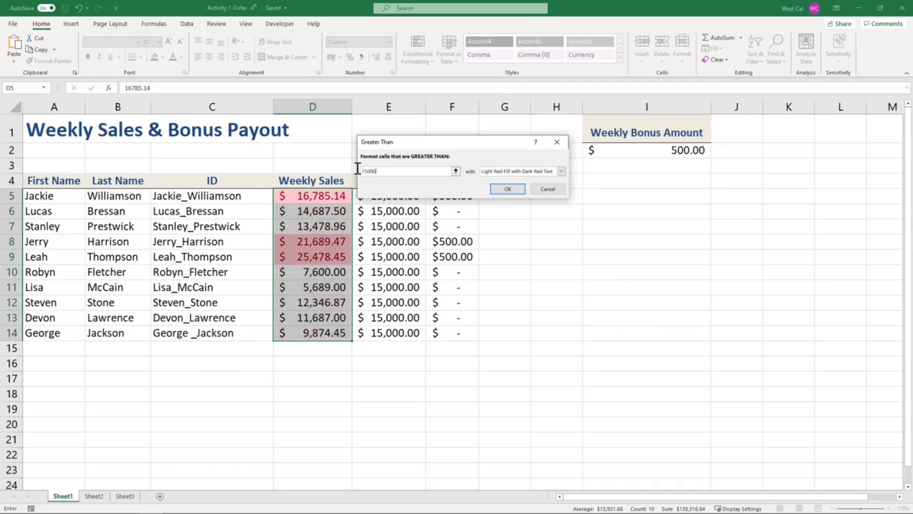
- Apply the rule that formats Weekly Sales values greater than 15000 with Light Red Fill with Dark Red Text
click(497, 189)
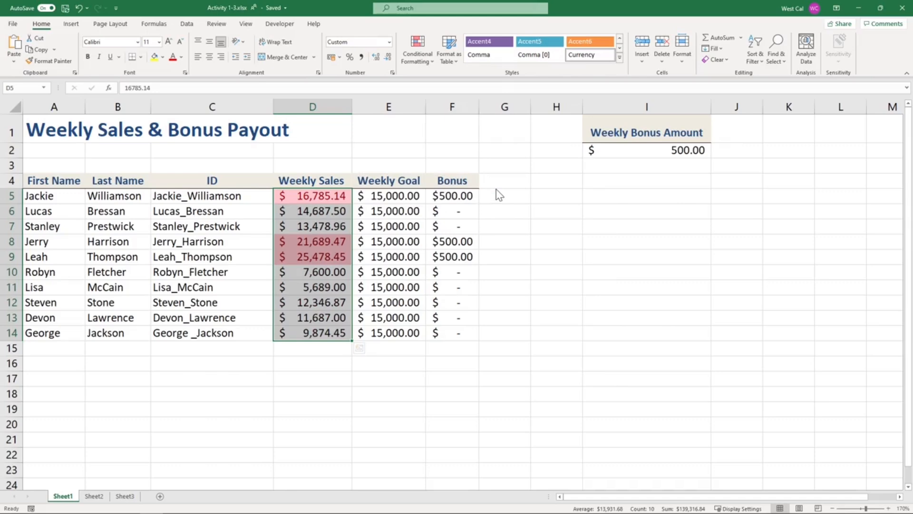
- Review the rule types offered for a new conditional formatting rule on the Weekly Sales cells, without creating one
click(419, 60)
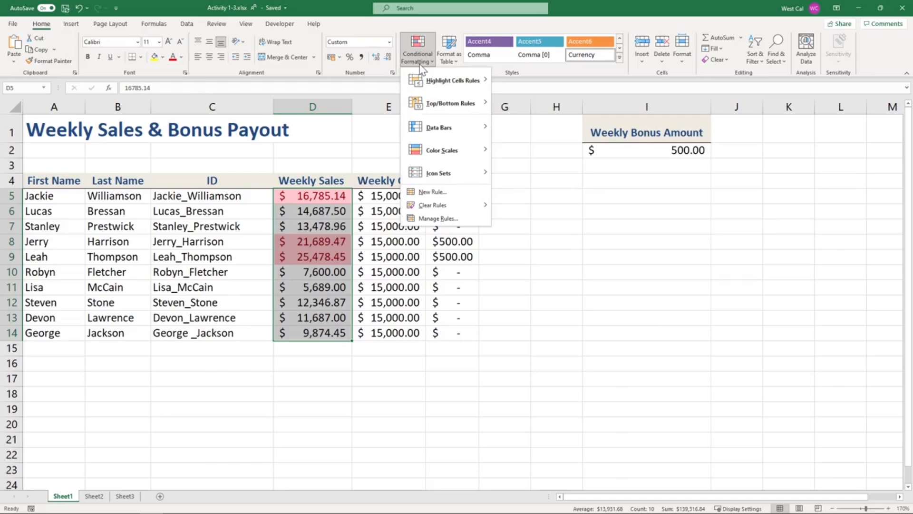
click(433, 192)
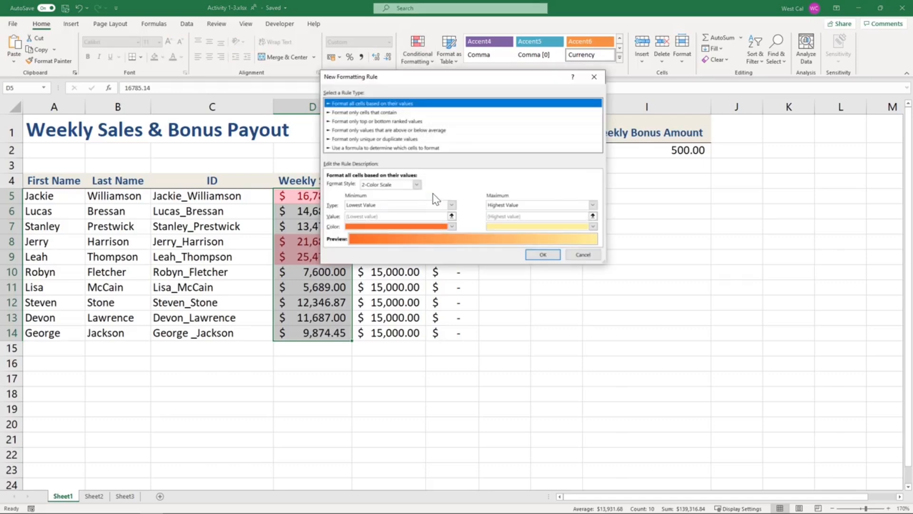
click(582, 256)
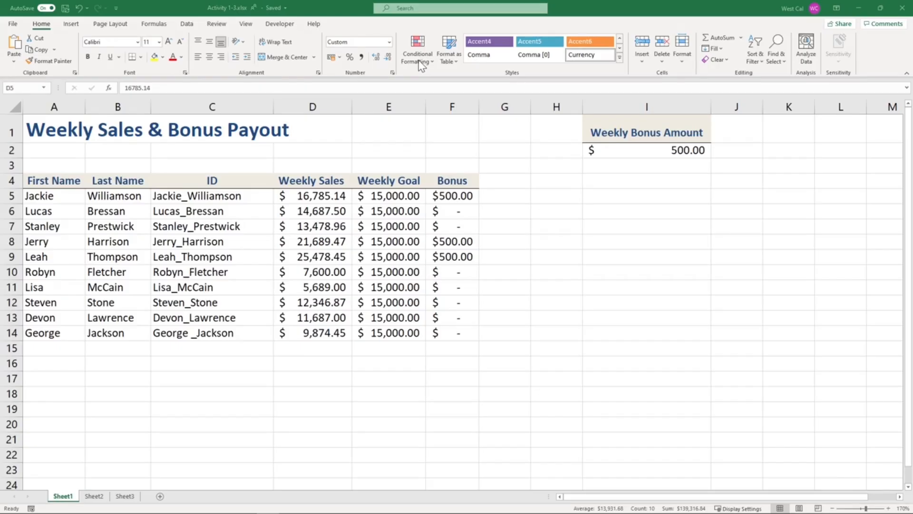
- Examine the highlight, top/bottom, data bar, color scale and icon set conditional formatting options for Weekly Sales cells D5:D14
key(ctrl+shift+Down)
click(419, 57)
mouse_move(423, 83)
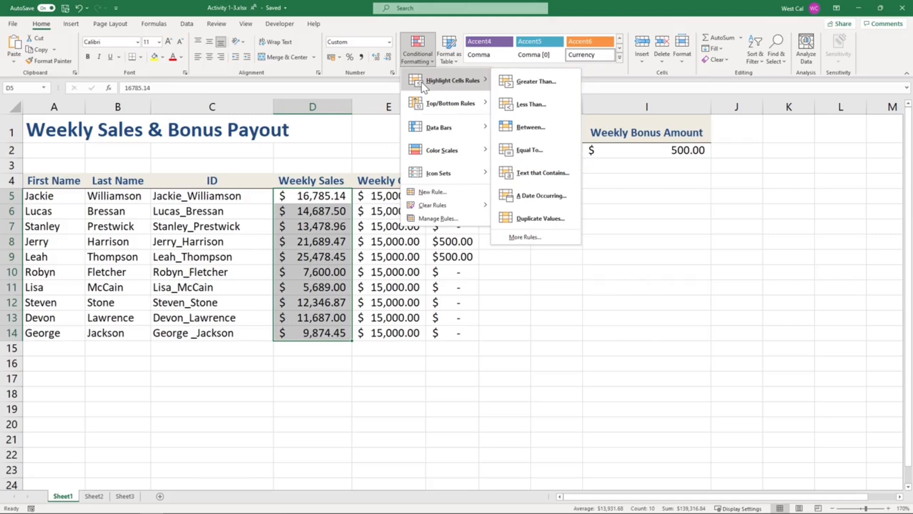
mouse_move(420, 106)
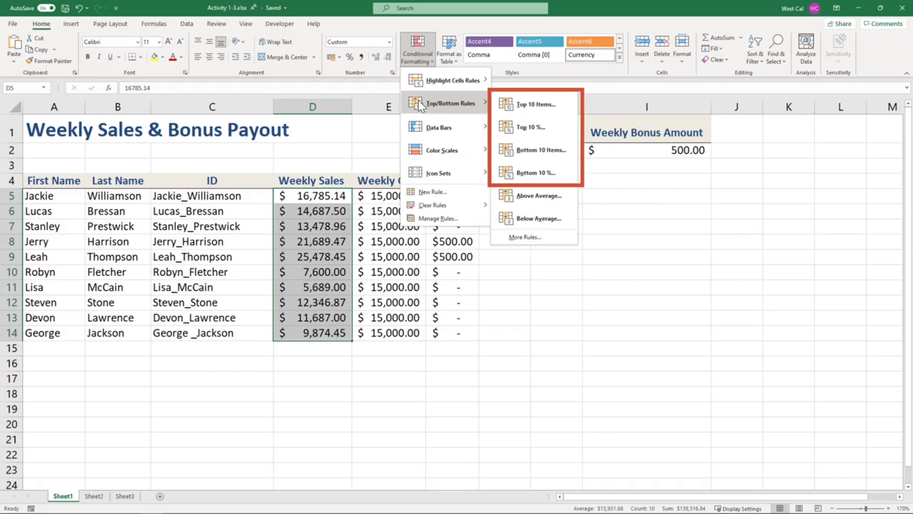
mouse_move(461, 134)
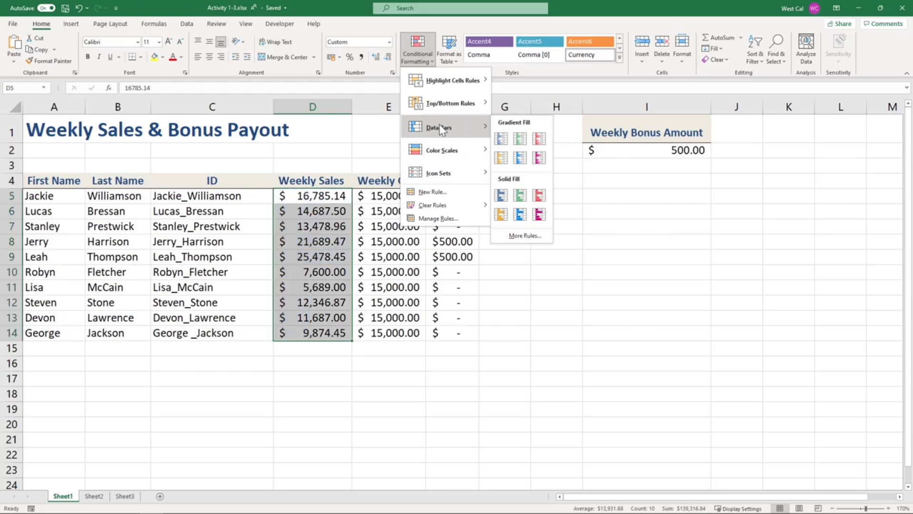
mouse_move(445, 150)
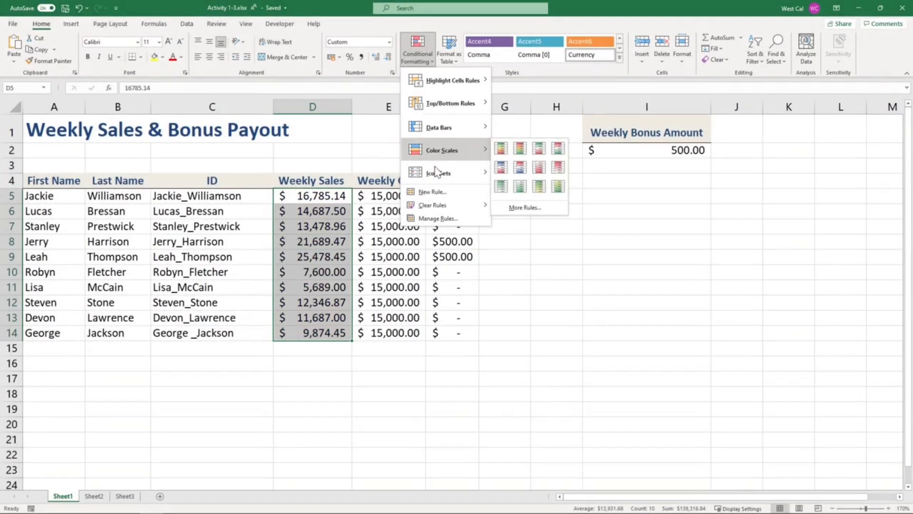
mouse_move(436, 174)
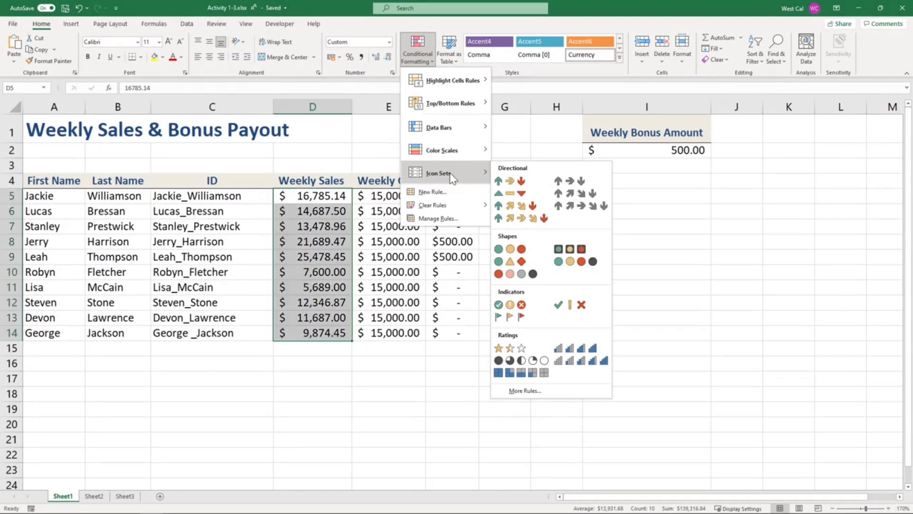
click(515, 124)
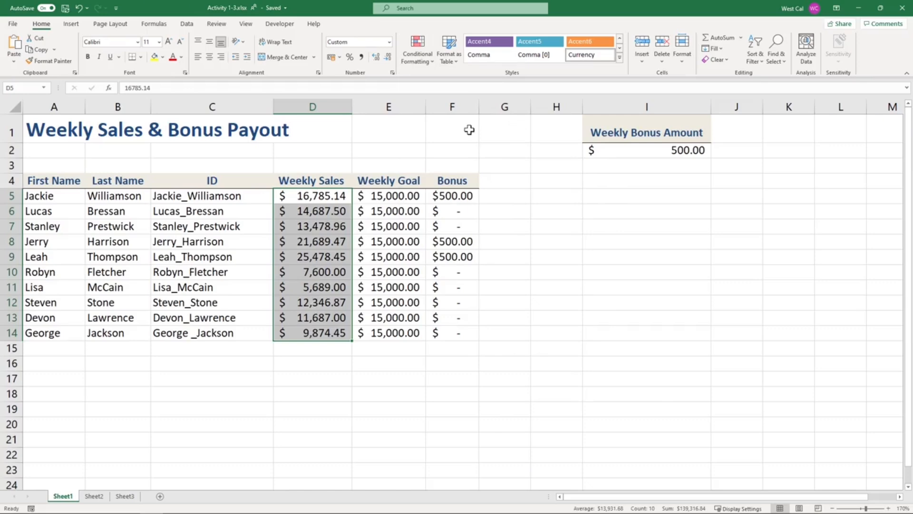
- Apply blue gradient data bars and the colored three-arrow icon set to the Weekly Sales values in D5:D14
click(418, 50)
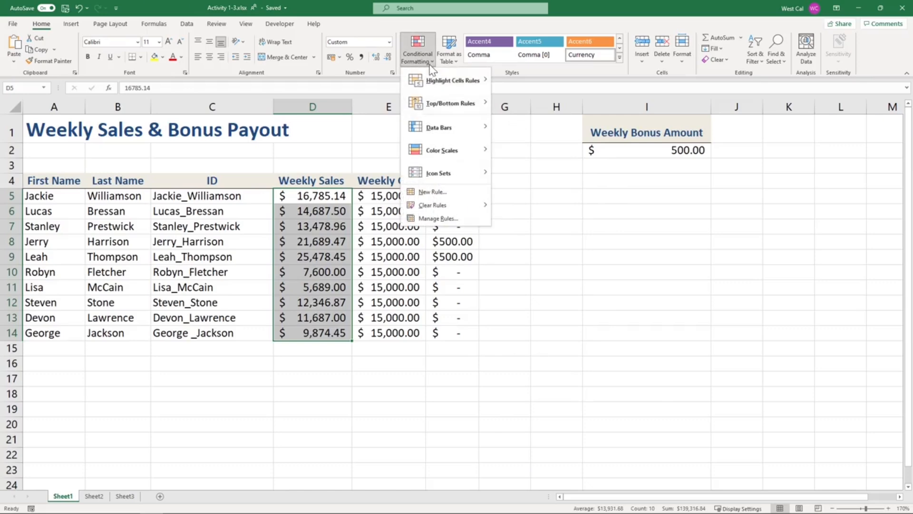
click(497, 143)
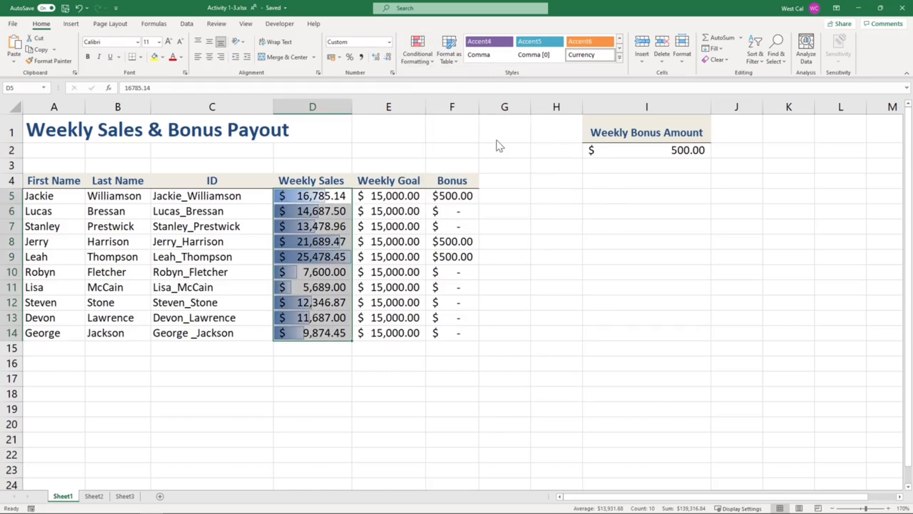
click(418, 50)
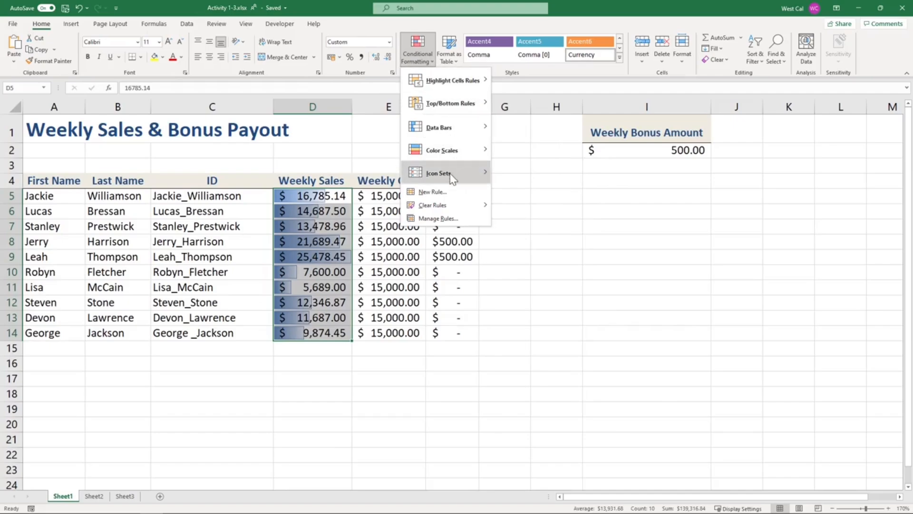
click(506, 181)
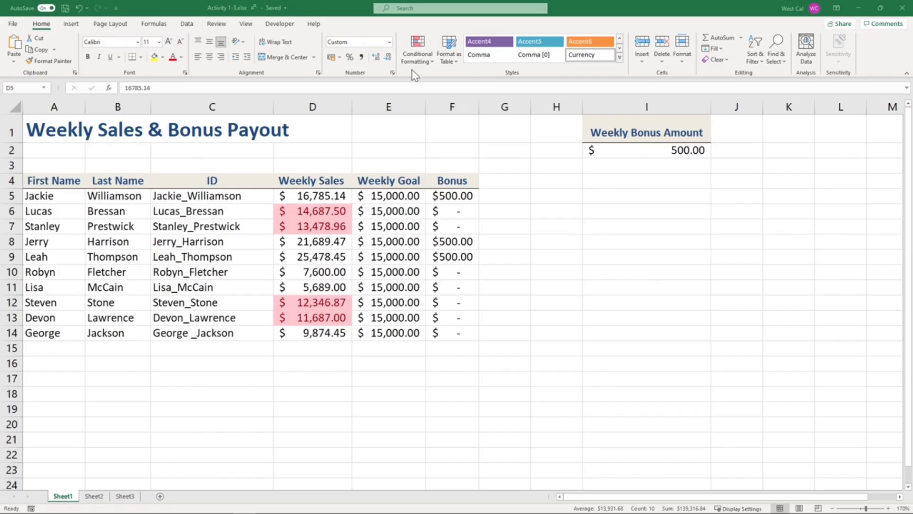
- Open the Conditional Formatting Rules Manager for Weekly Sales cells D5:D14 and review its scope choices and new-rule options
drag(313, 195, 313, 332)
click(418, 57)
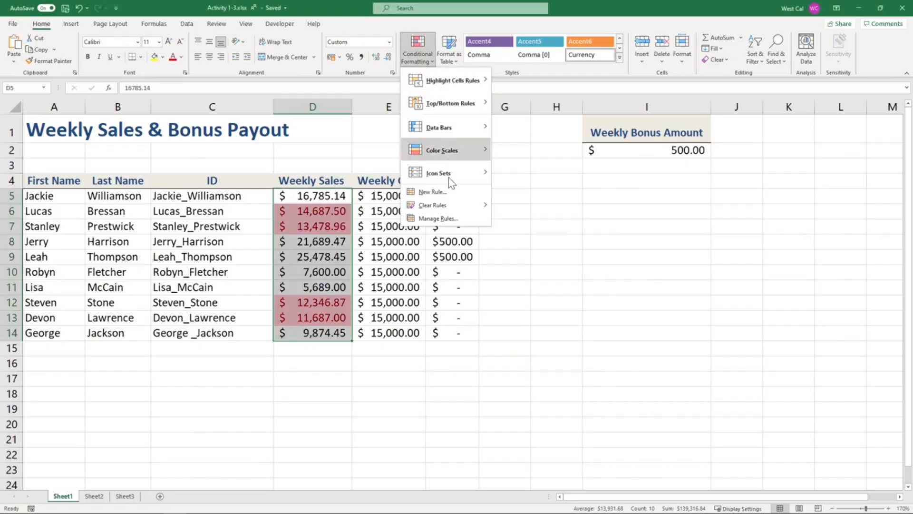
click(447, 219)
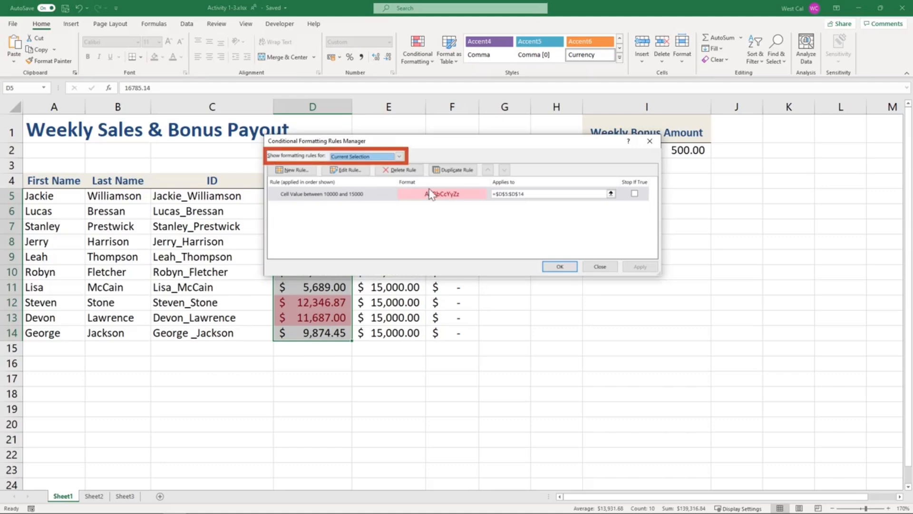
click(399, 156)
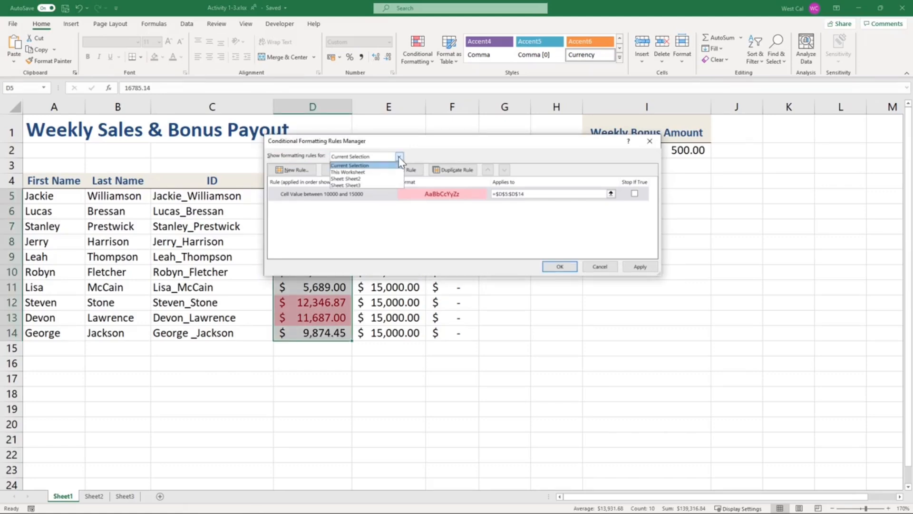
click(399, 156)
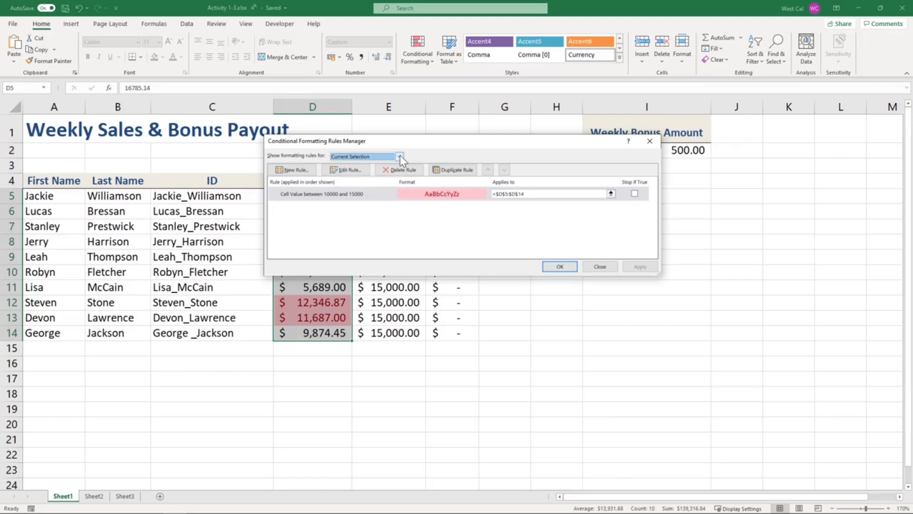
click(292, 169)
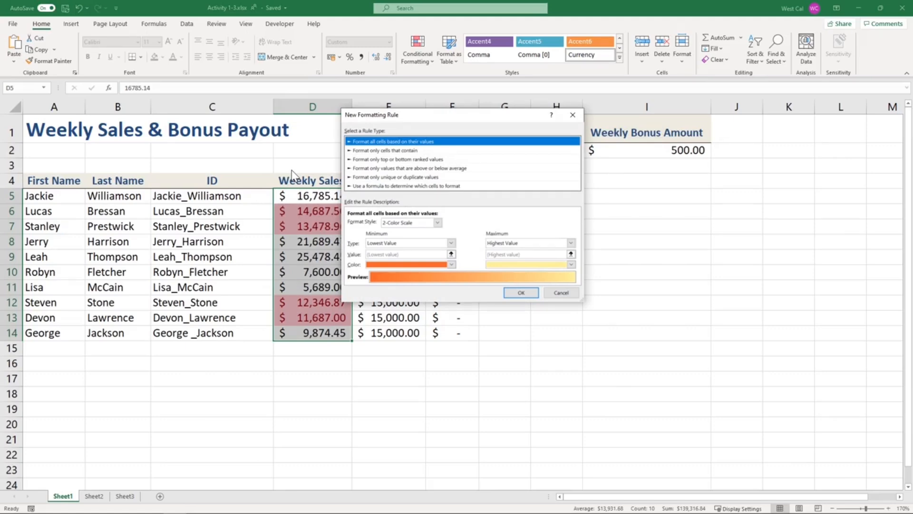
click(563, 294)
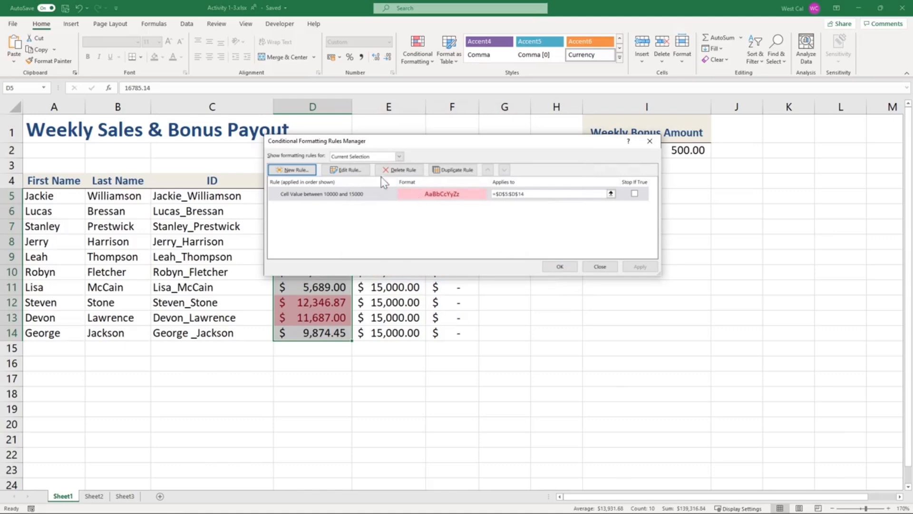
- Review the settings of the rule for values between 10000 and 15000, and move it below the Graded Color Scale rule and back up
click(354, 170)
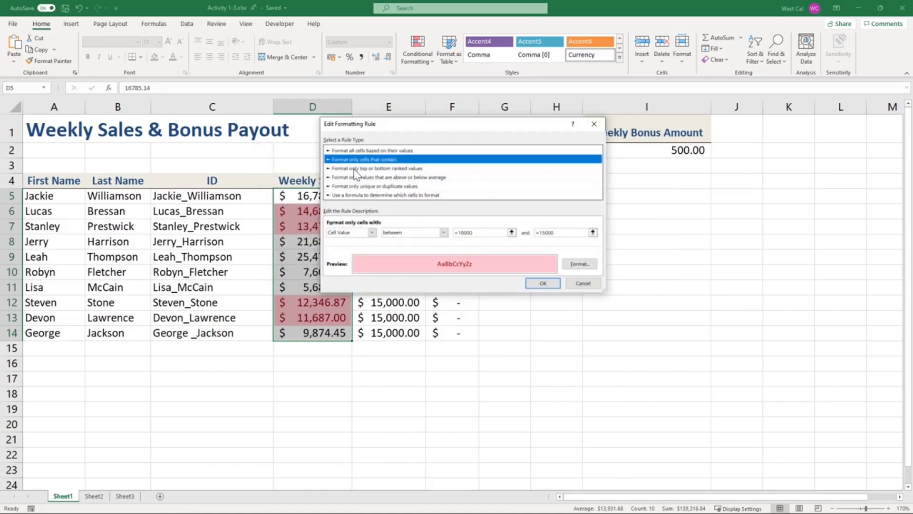
click(542, 283)
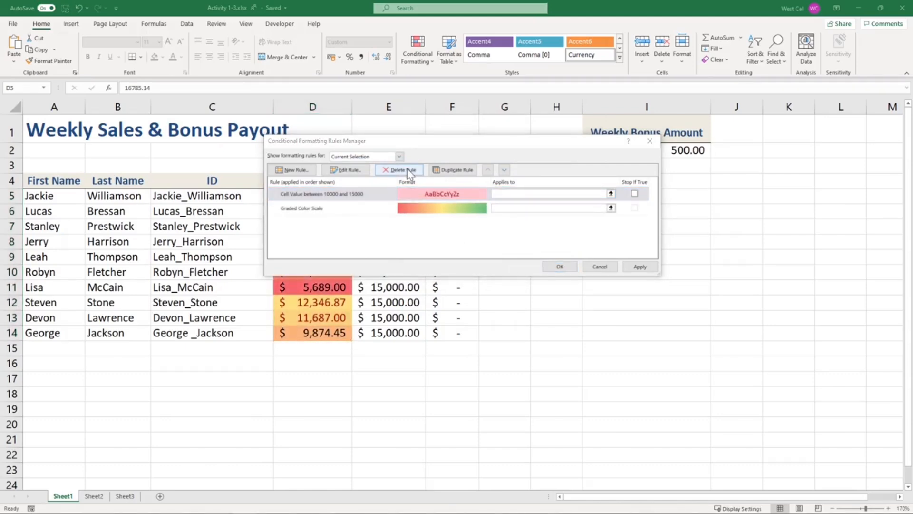
click(504, 169)
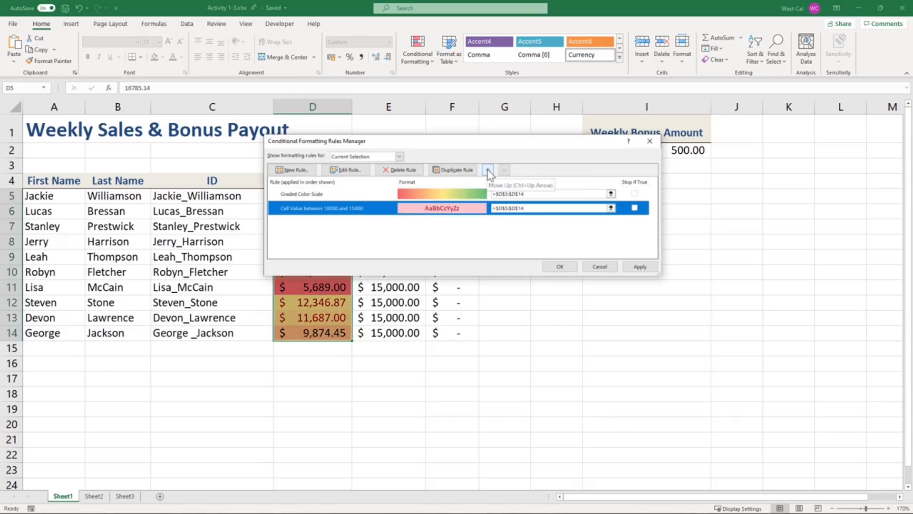
click(488, 170)
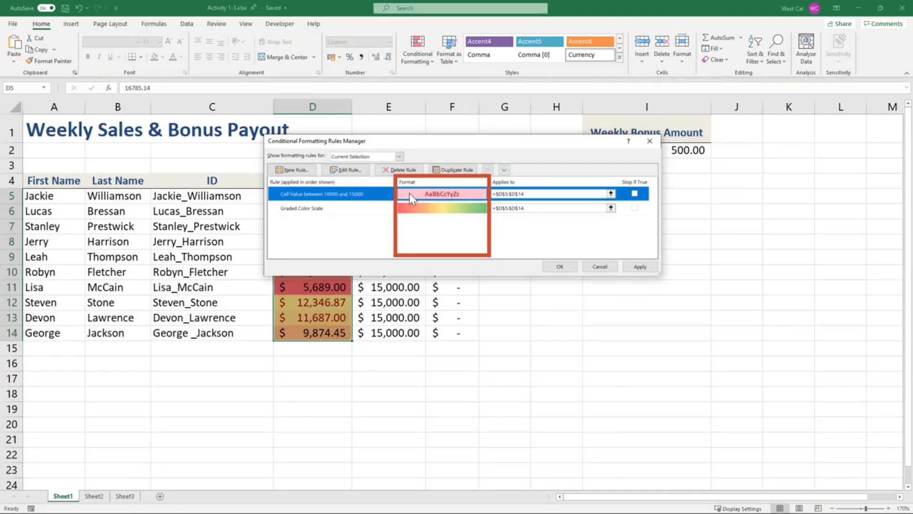
- Check the range the rule for values between 10000 and 15000 applies to, and turn on Stop If True for it
click(612, 194)
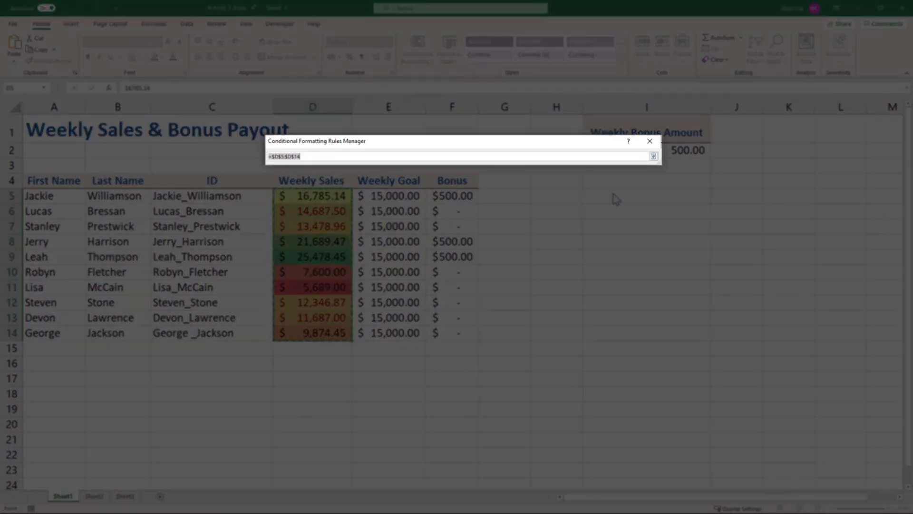
click(654, 156)
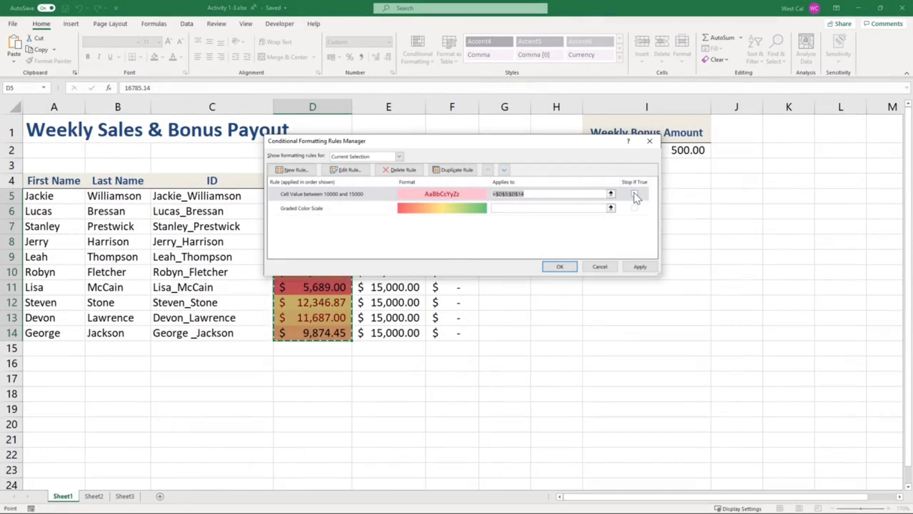
click(634, 194)
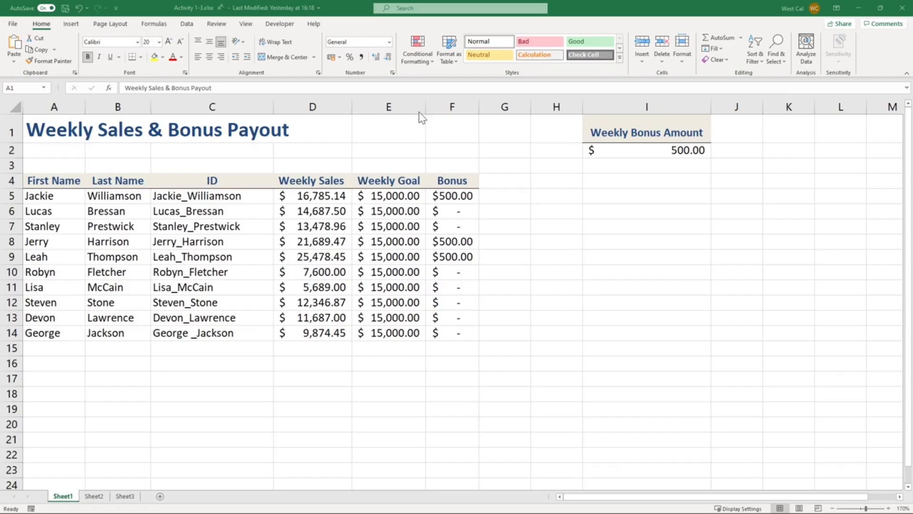
- Start a new conditional formatting rule for cells that contain certain content and review the available condition types
click(433, 61)
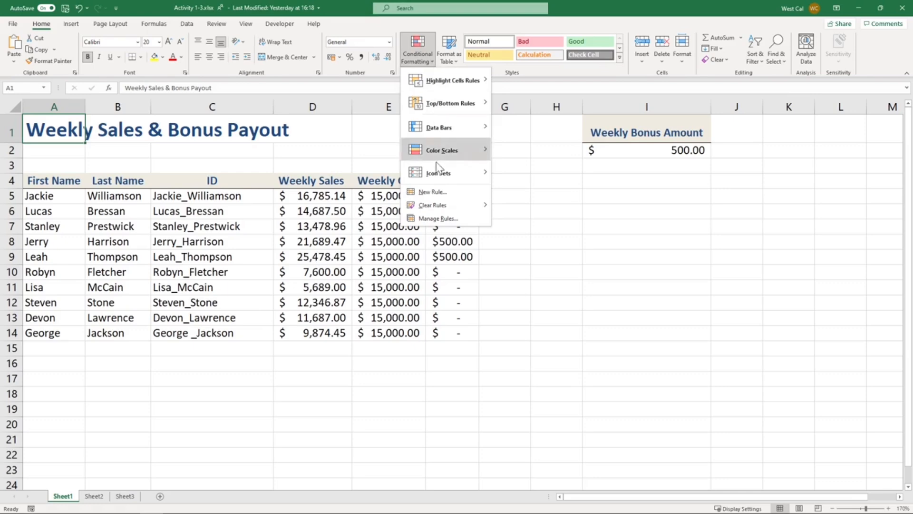
click(438, 192)
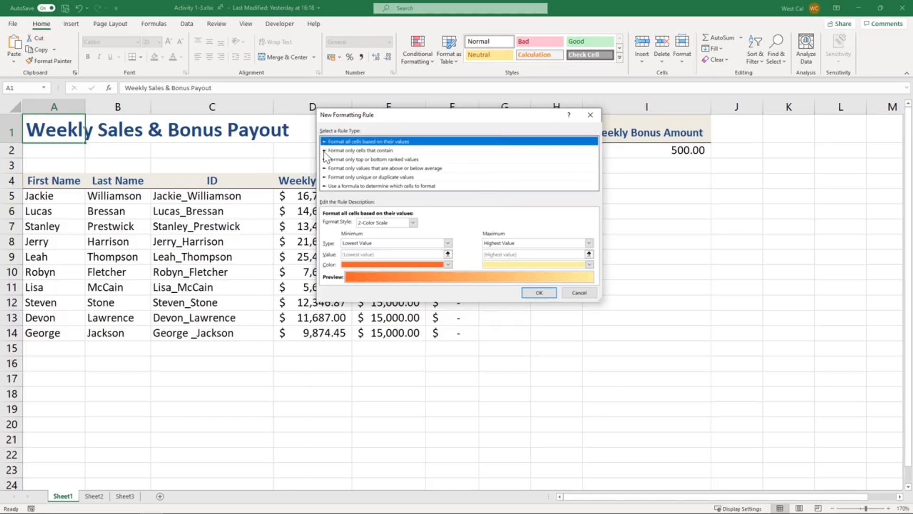
click(325, 151)
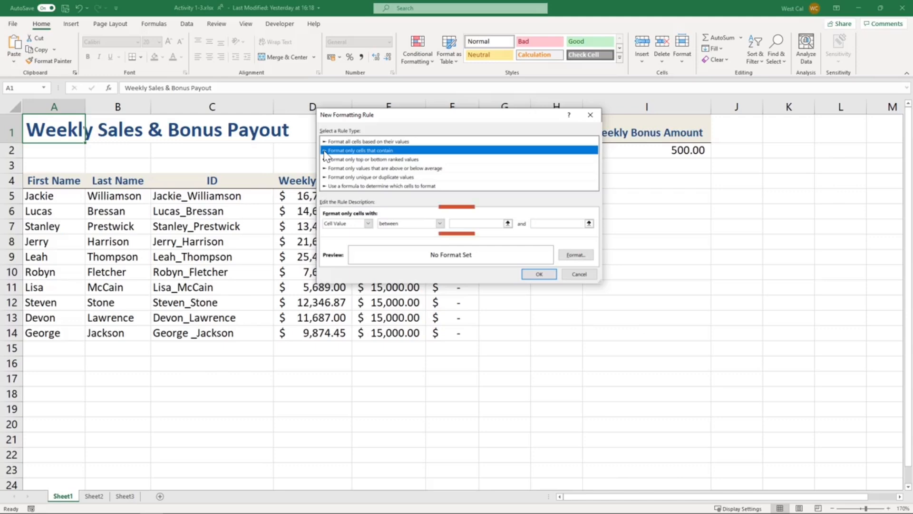
click(368, 223)
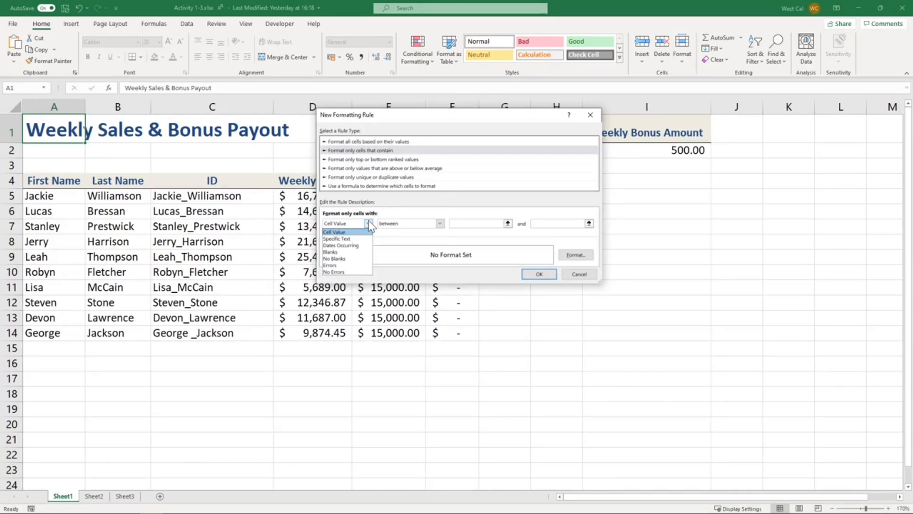
click(370, 224)
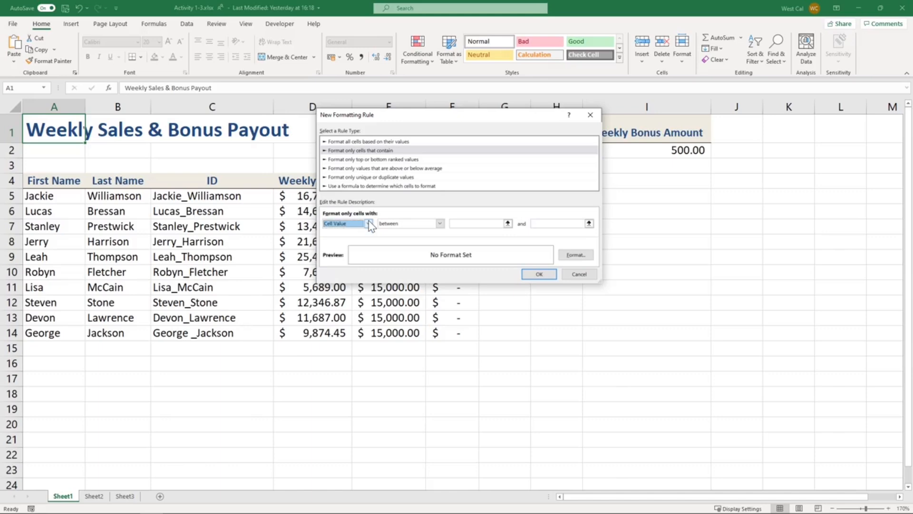
- Examine the options of the top or bottom ranked values and above or below average rule types
click(325, 160)
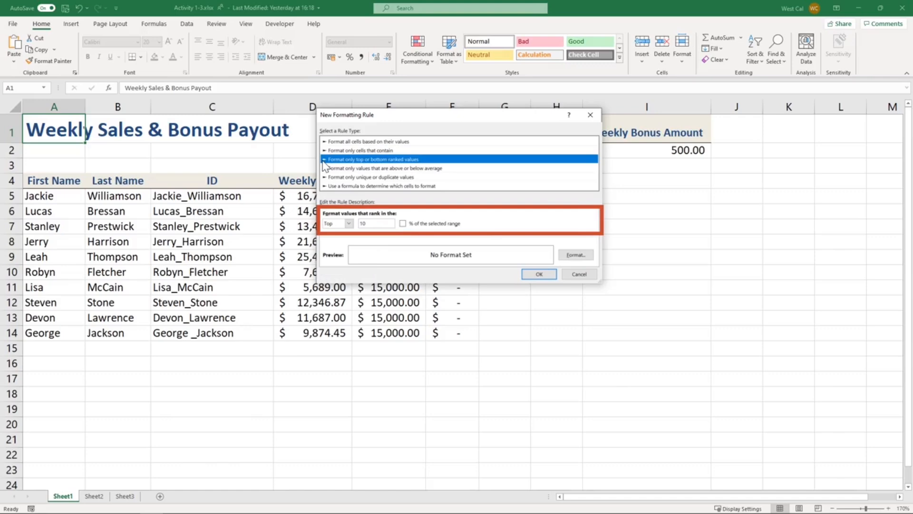
click(348, 224)
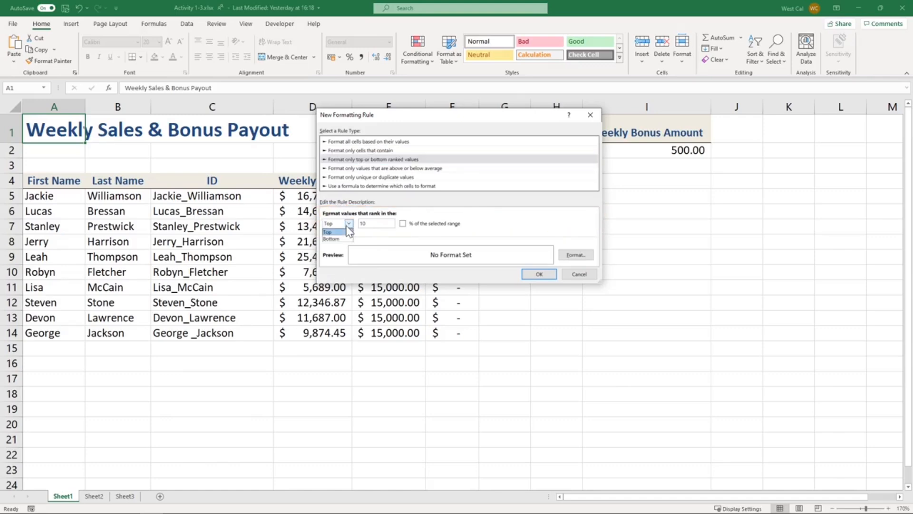
click(348, 227)
click(327, 169)
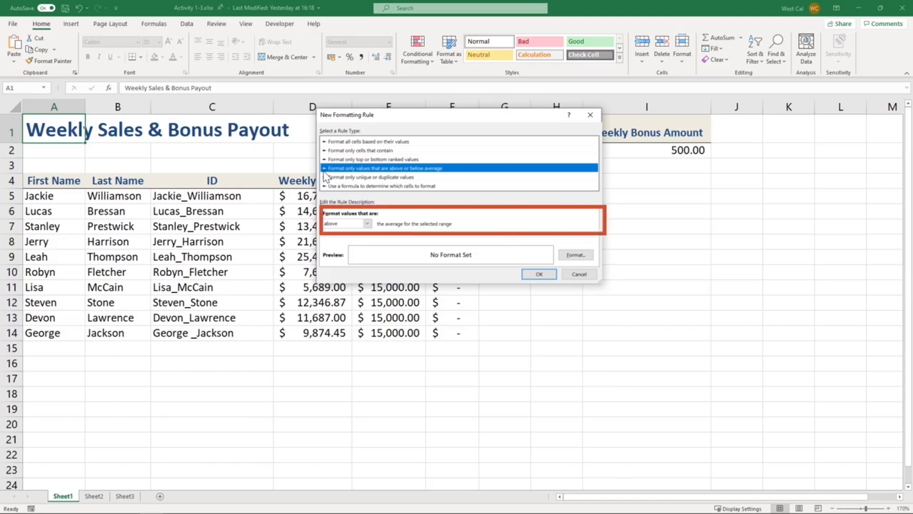
click(366, 223)
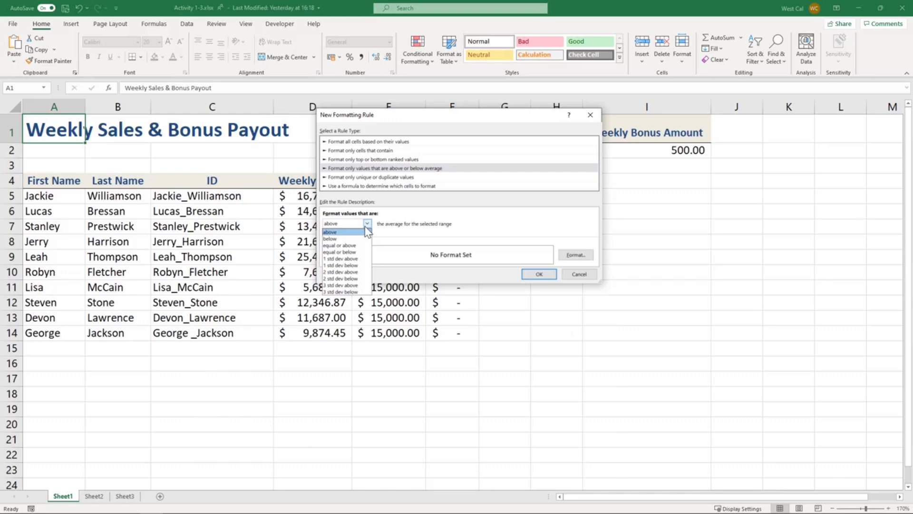
click(366, 228)
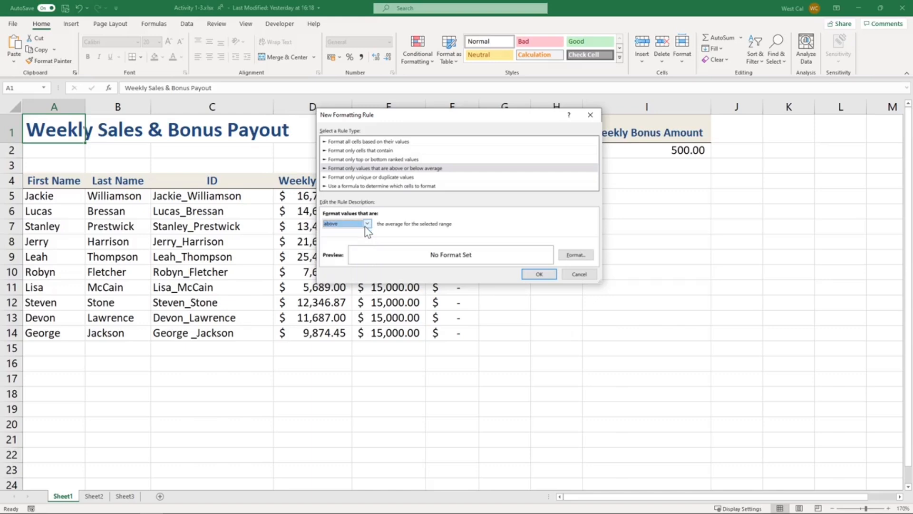
- Examine the unique or duplicate values rule type and the rule type that uses a formula
click(326, 178)
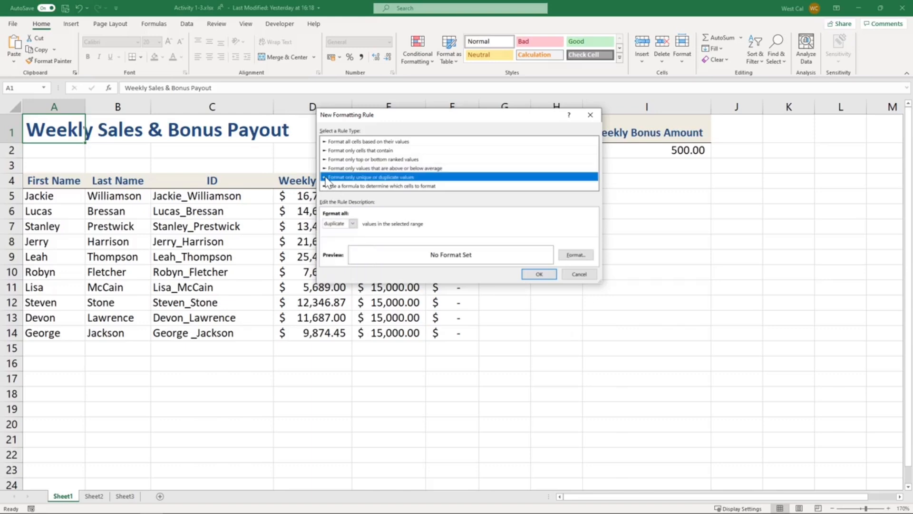
click(353, 223)
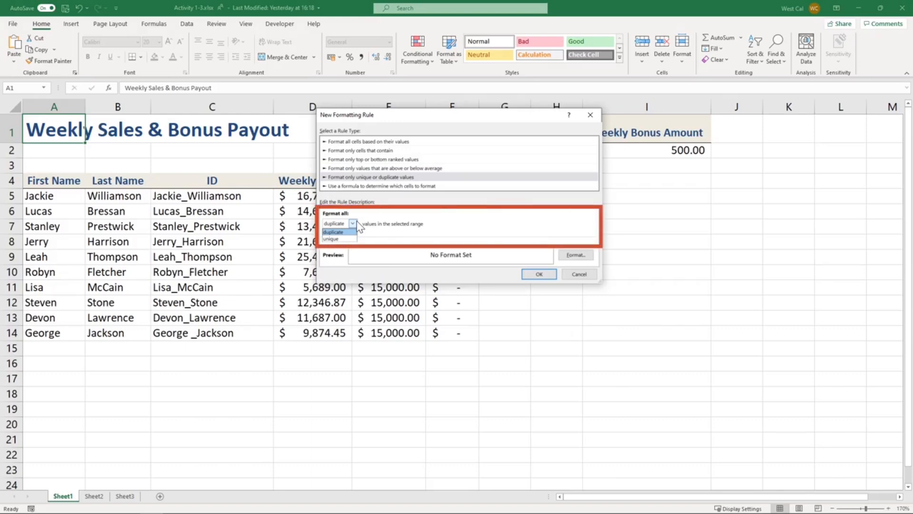
click(356, 223)
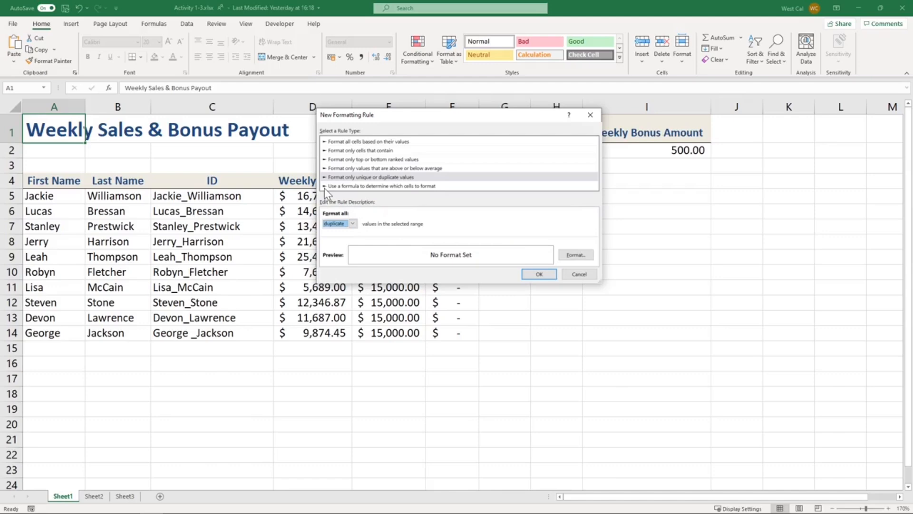
click(326, 186)
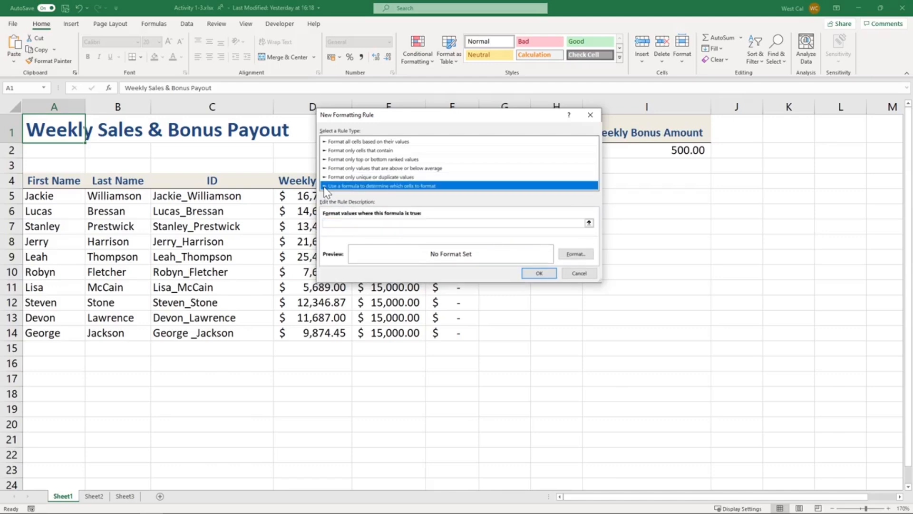
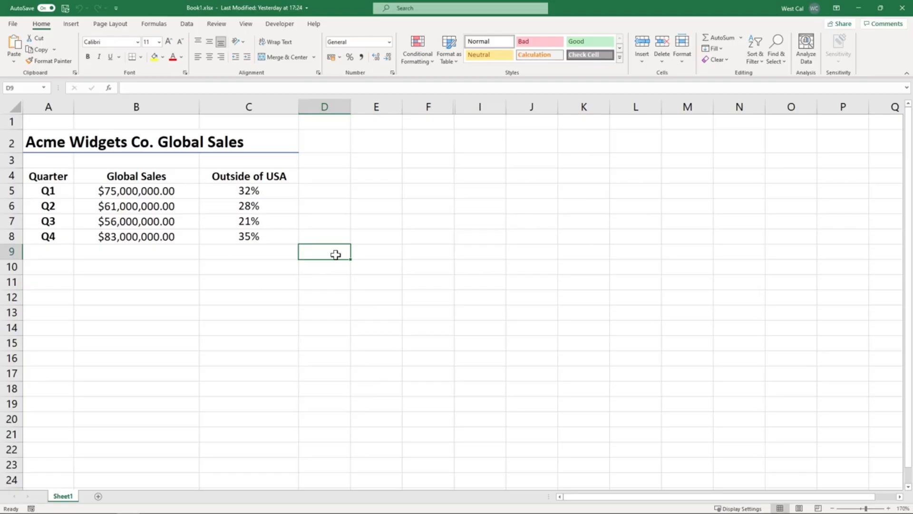
- Export the Acme Widgets workbook to the Documents folder as the PDF file Book1.pdf
click(13, 25)
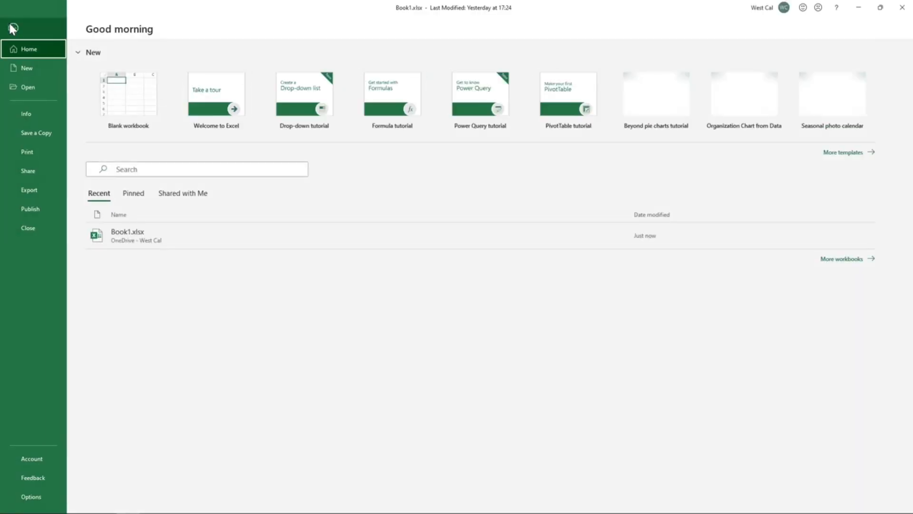
click(34, 190)
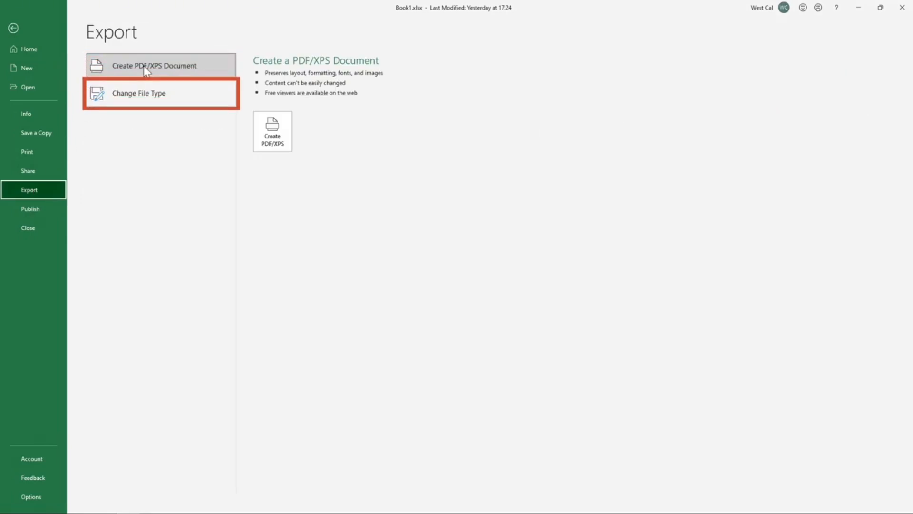
click(267, 146)
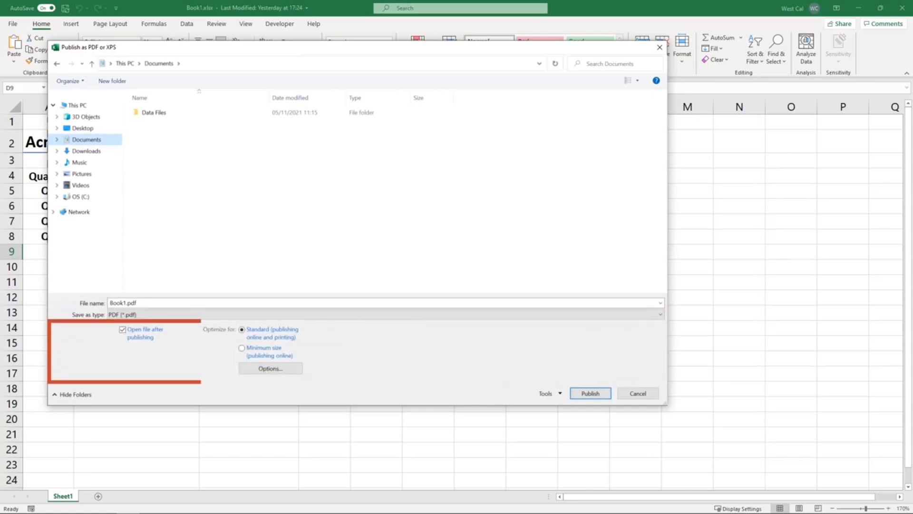
click(328, 315)
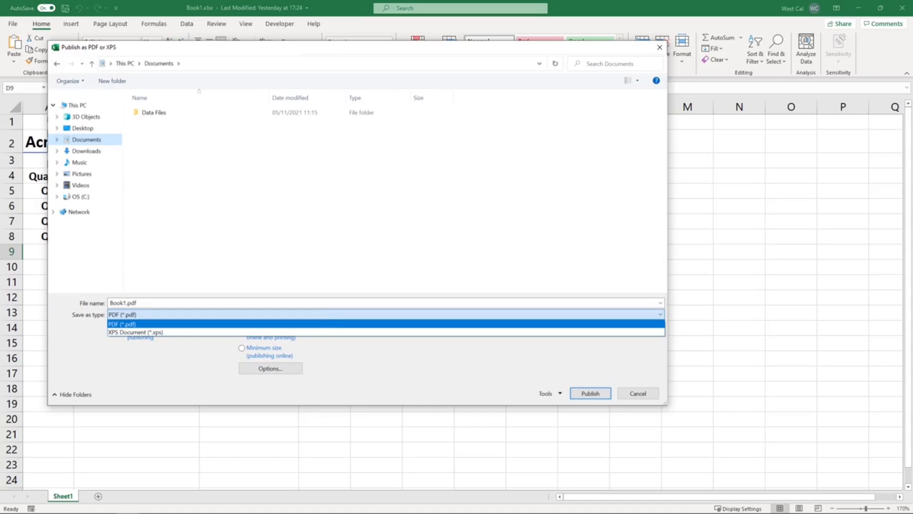
click(329, 323)
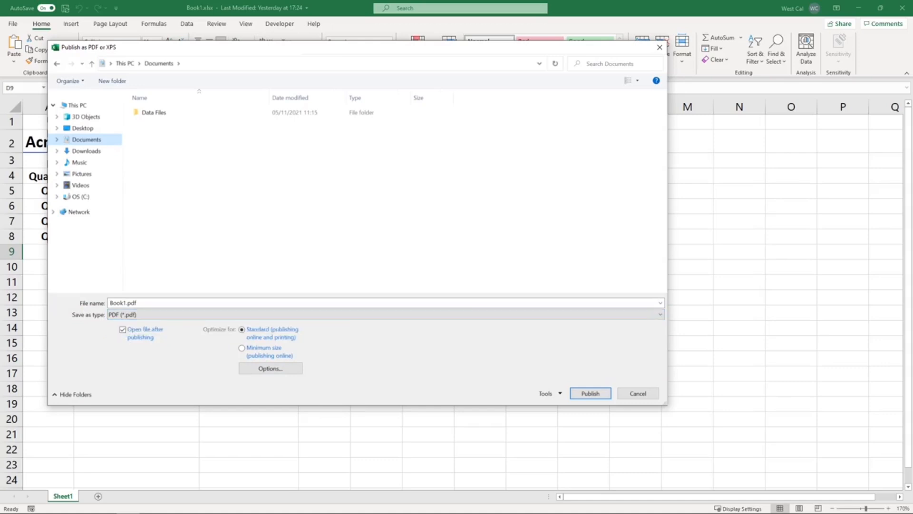
click(583, 395)
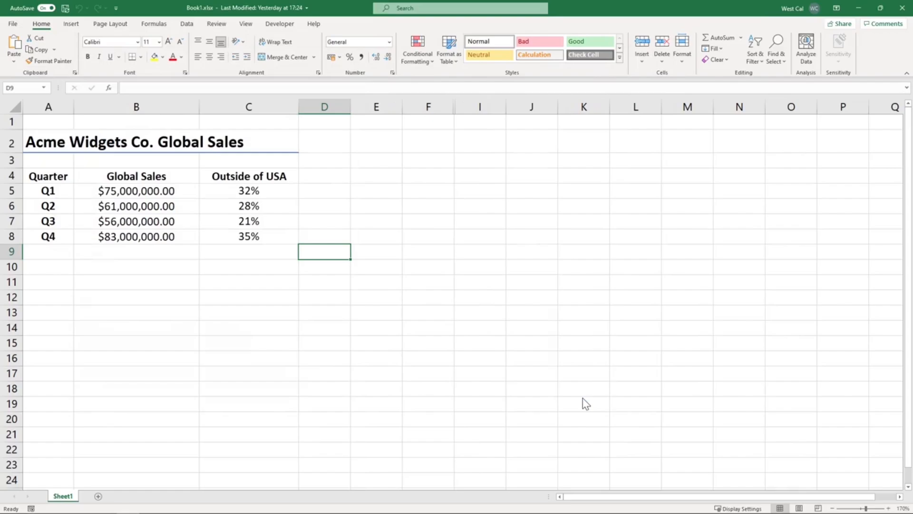
- Export the workbook to the Documents folder as Book1.csv in CSV (Comma delimited) format
click(13, 24)
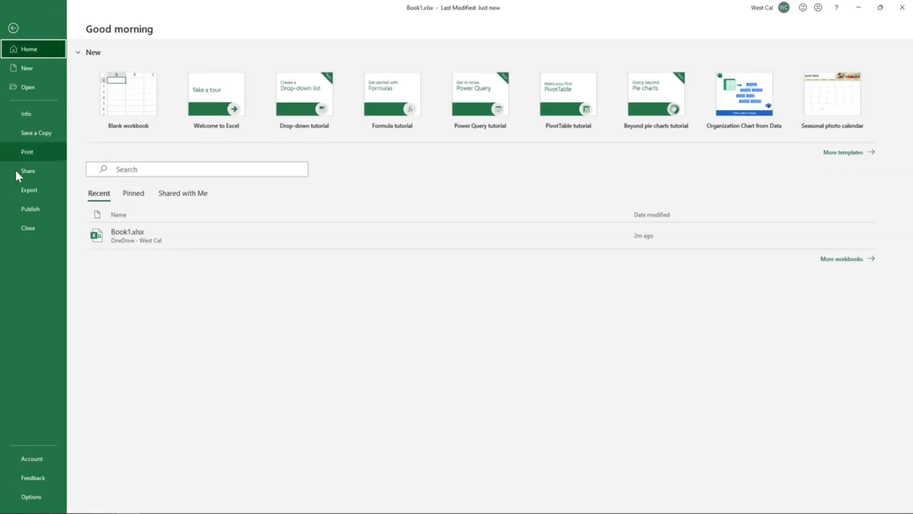
click(20, 189)
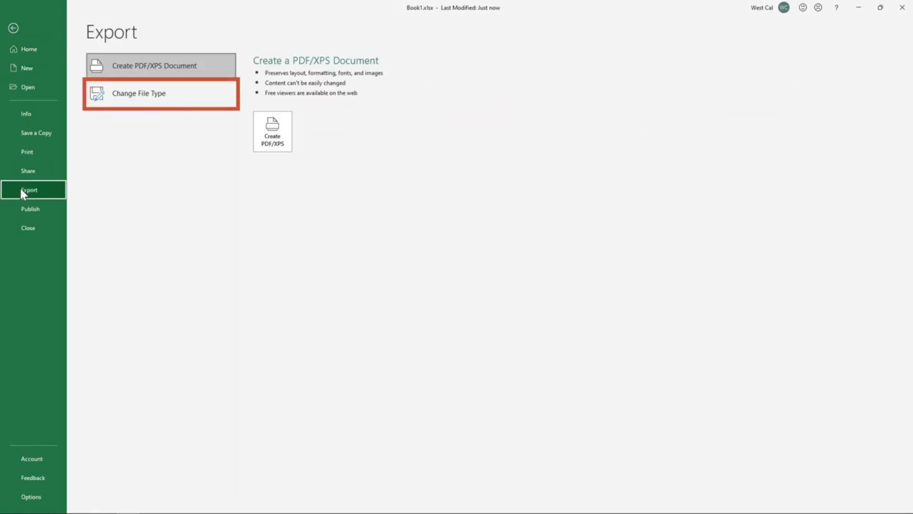
click(136, 92)
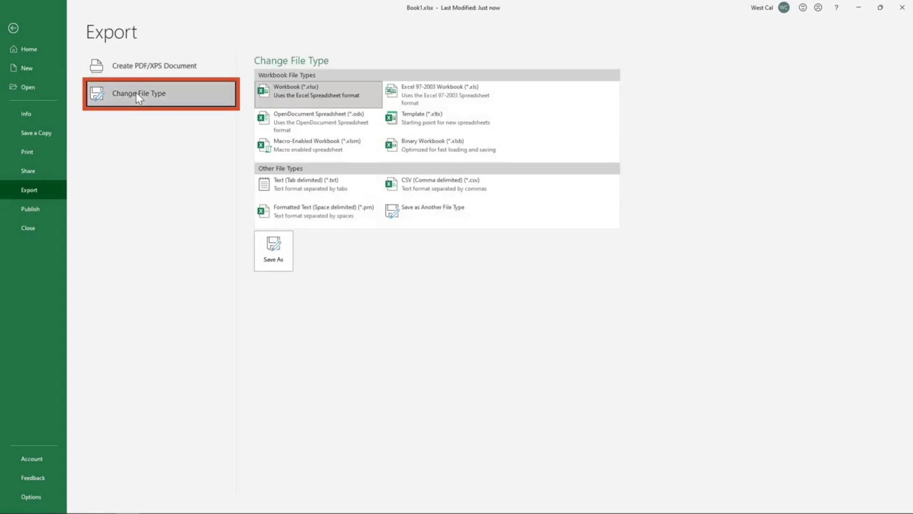
click(272, 258)
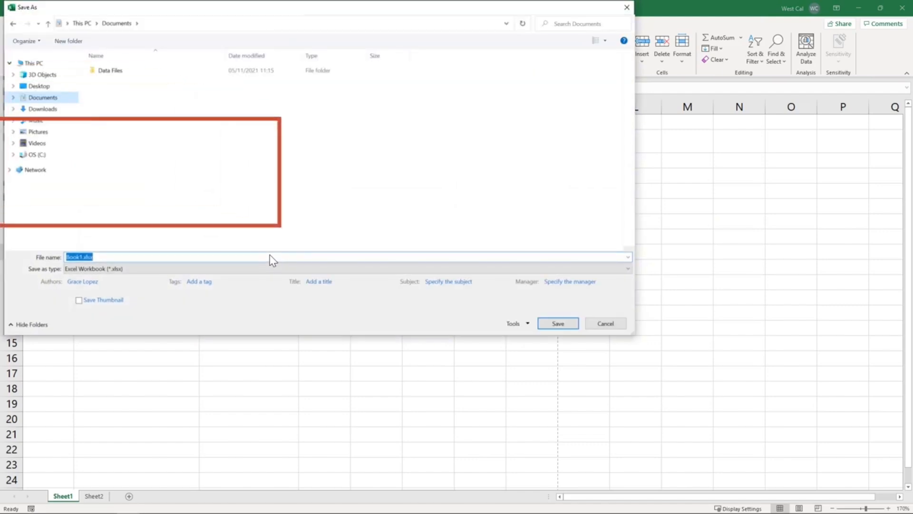
click(272, 269)
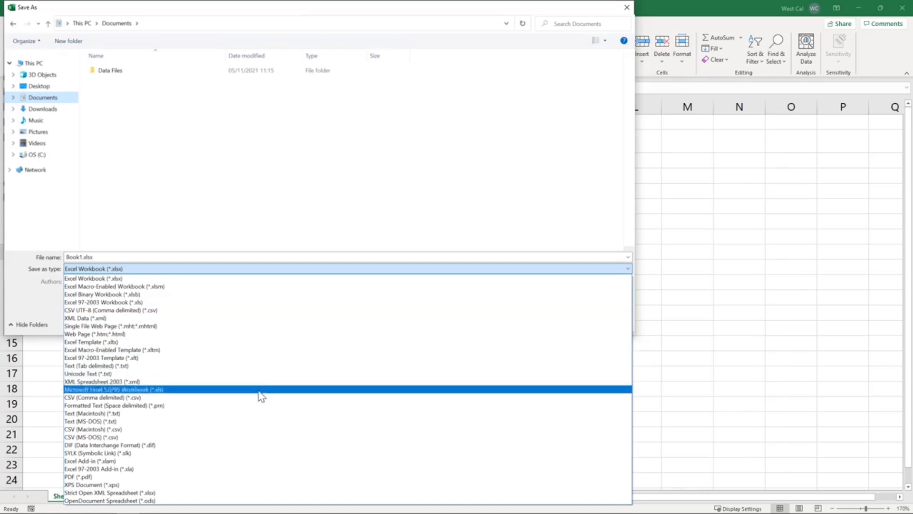
click(244, 399)
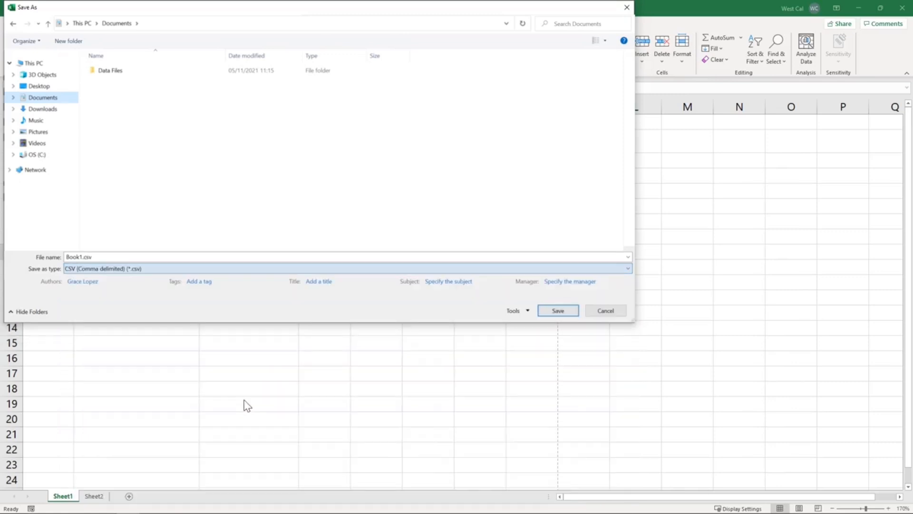
click(557, 312)
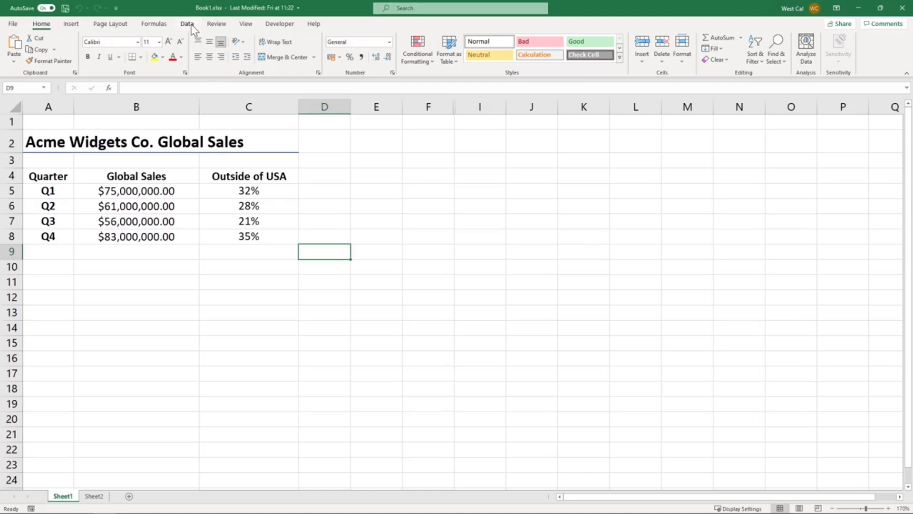
- Examine the available data import sources, including the file and database source types
click(192, 27)
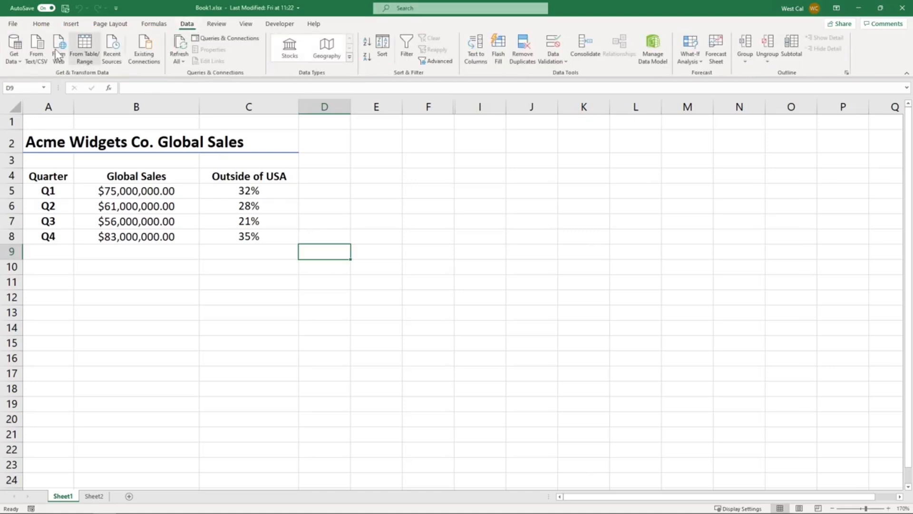
click(10, 60)
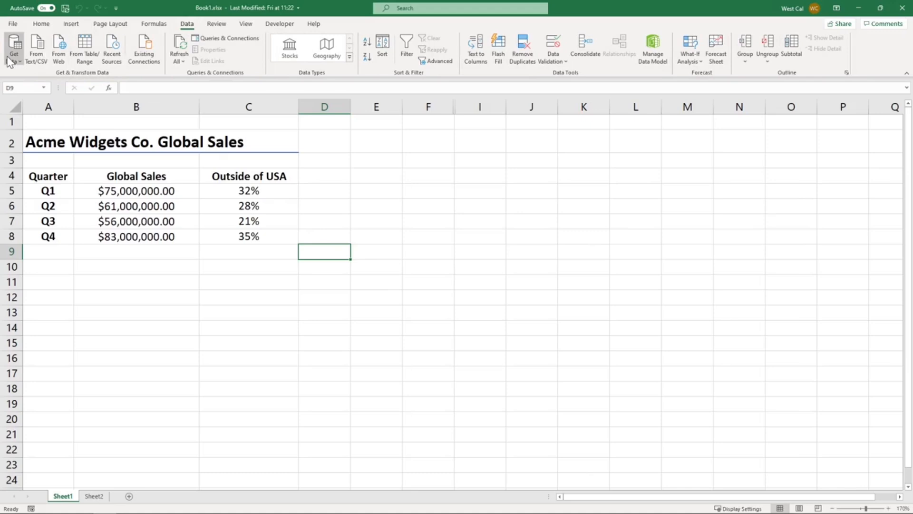
mouse_move(27, 80)
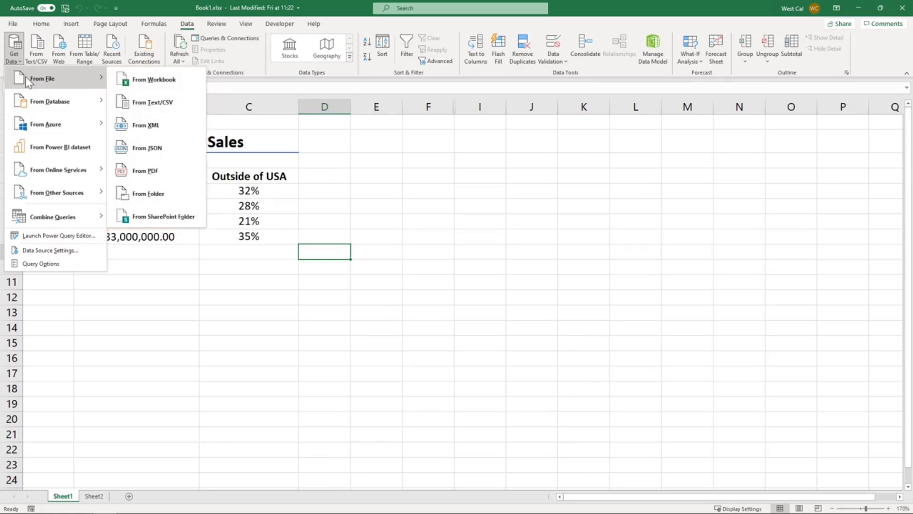
mouse_move(31, 100)
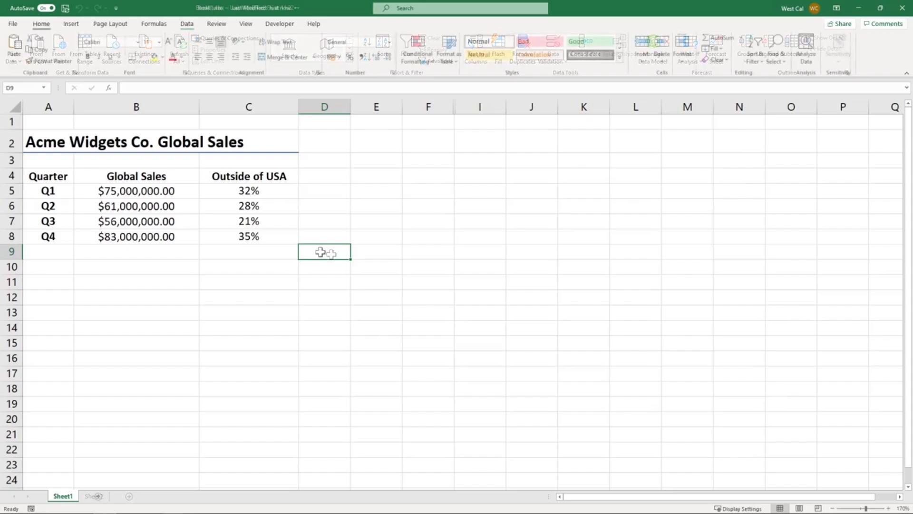
- Open the recent workbook file Book1.csv from OneDrive
click(14, 24)
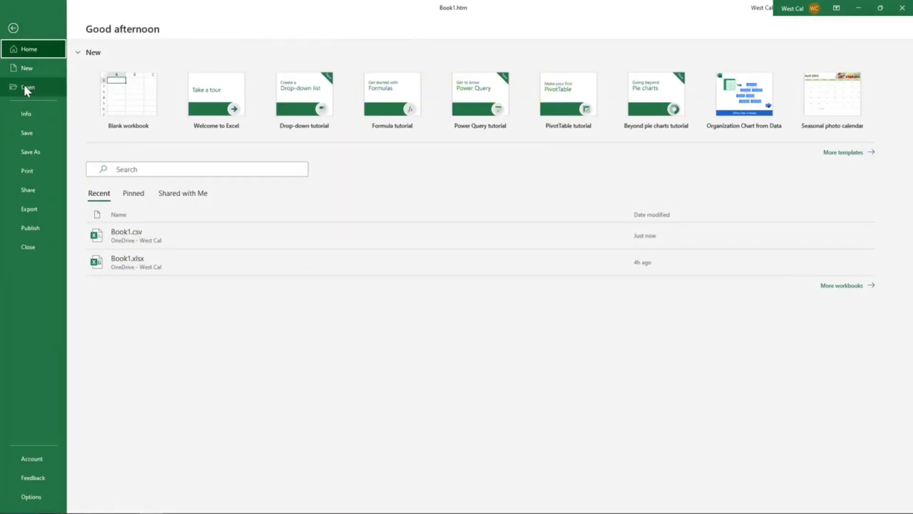
click(25, 86)
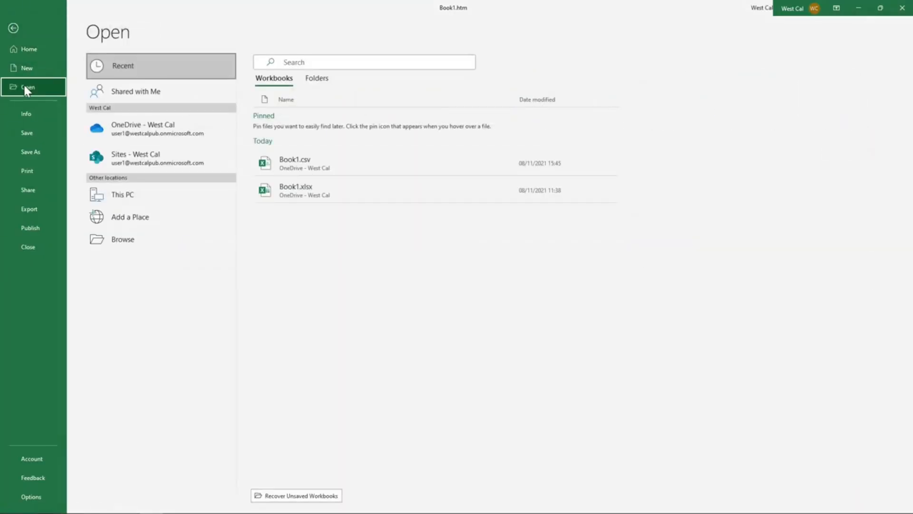
click(319, 167)
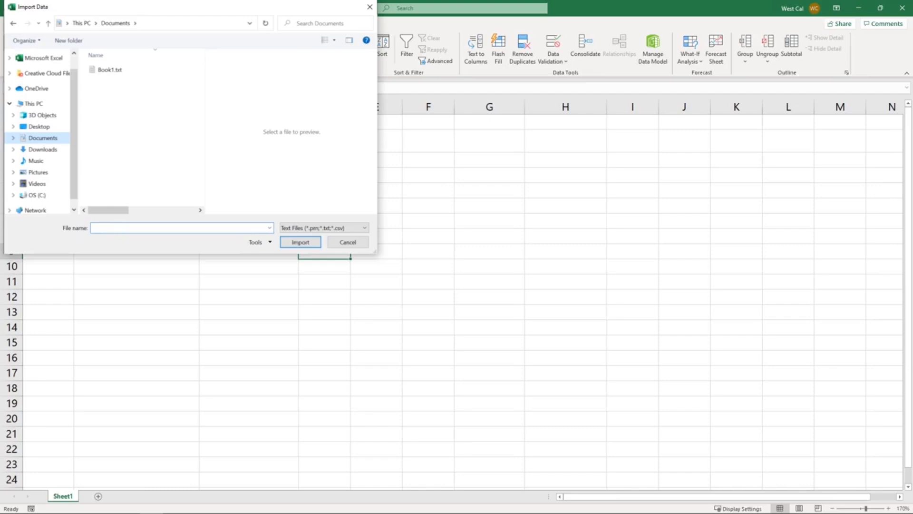
- Import the text file Book1.txt from Documents as a table starting at cell A1 of the existing worksheet Sheet1
click(109, 70)
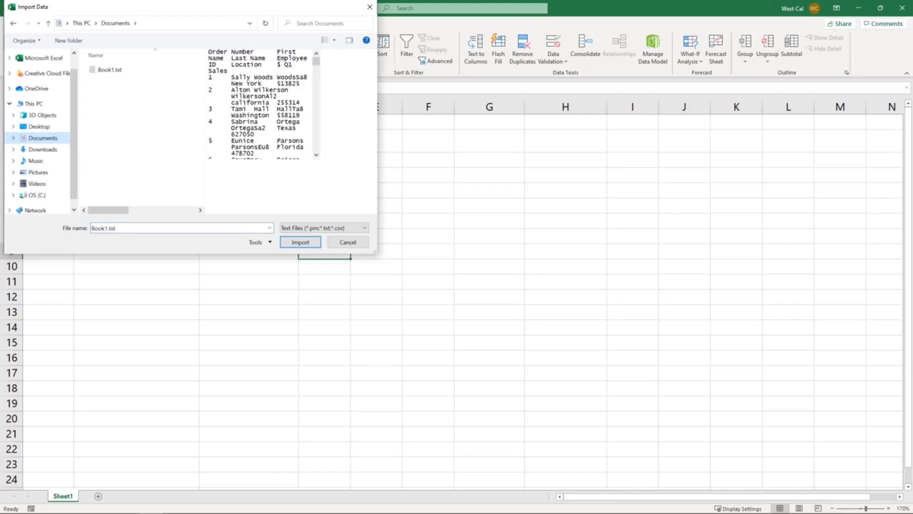
click(301, 242)
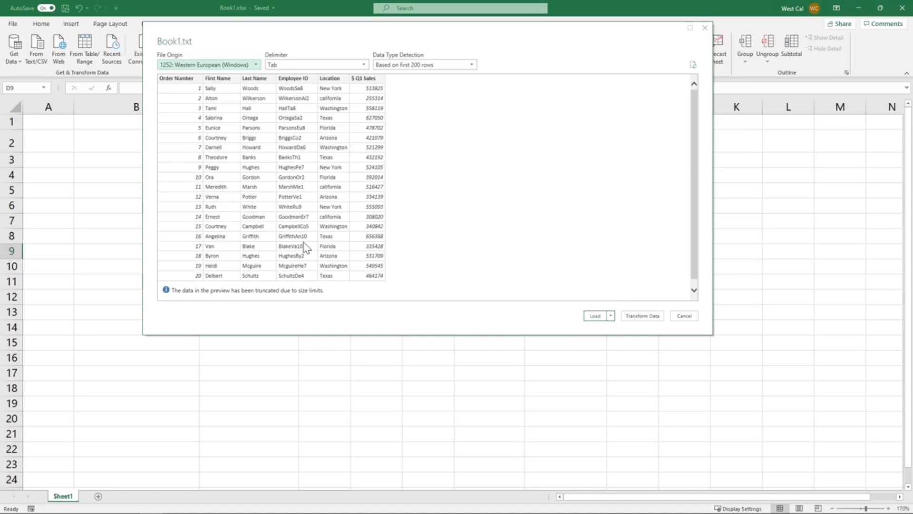
click(611, 316)
click(636, 343)
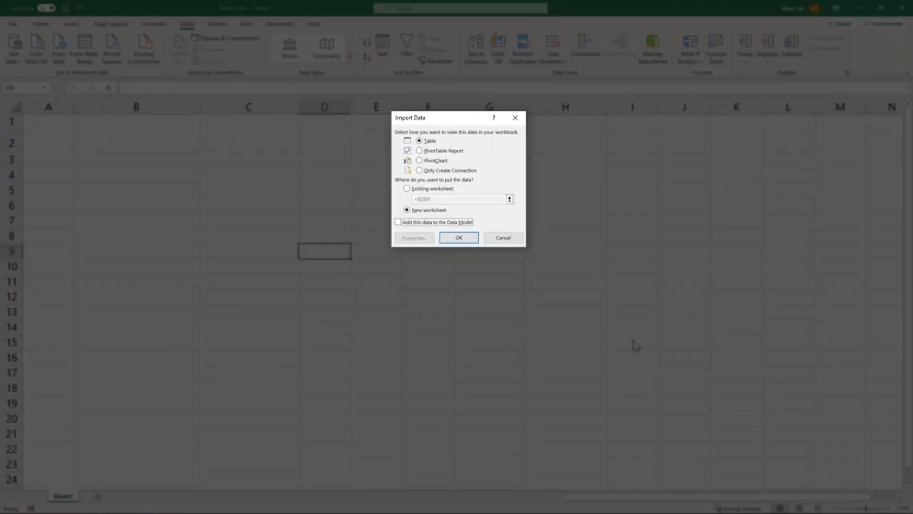
click(407, 189)
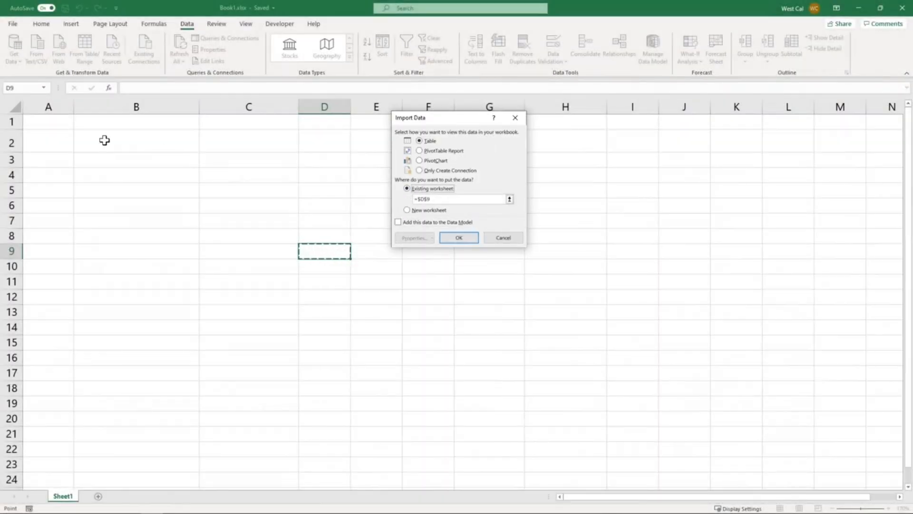
click(48, 126)
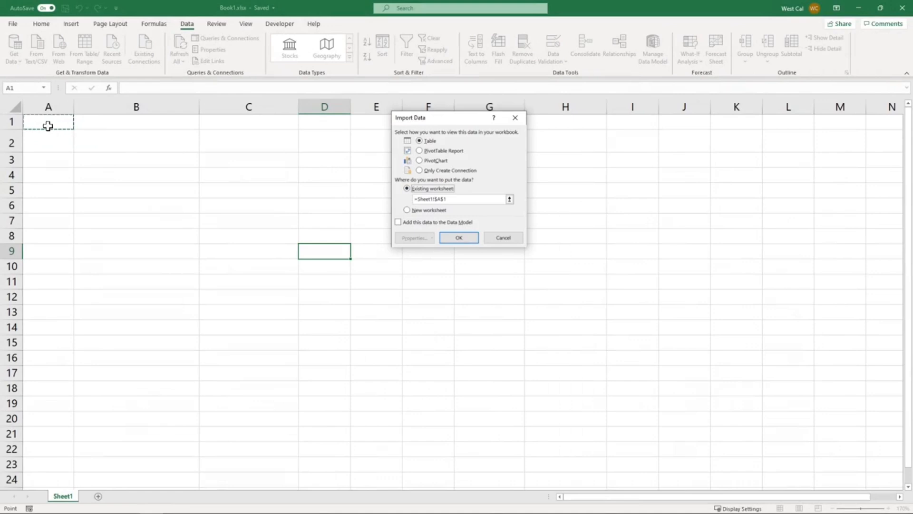
click(464, 239)
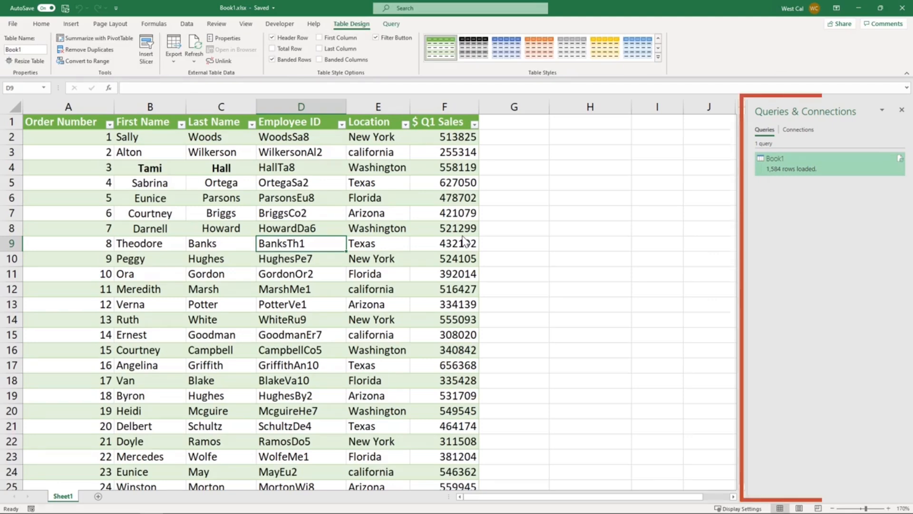
click(504, 235)
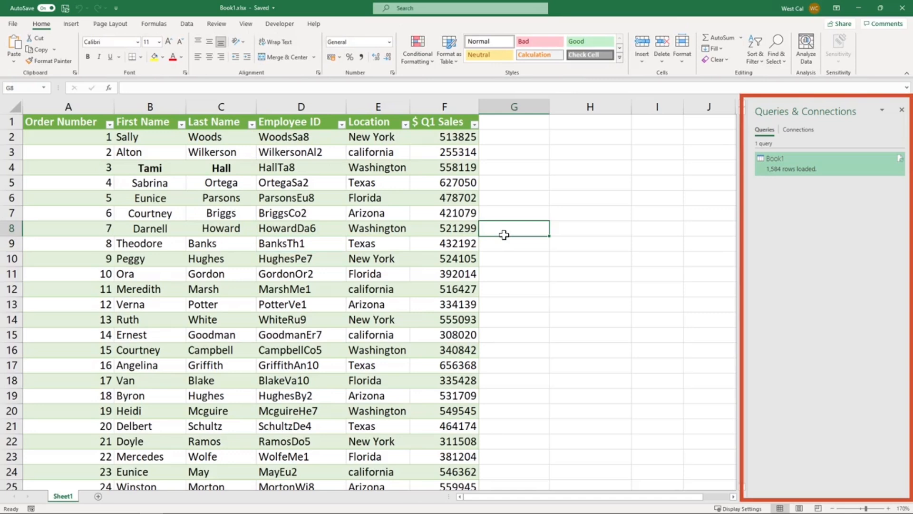
click(507, 239)
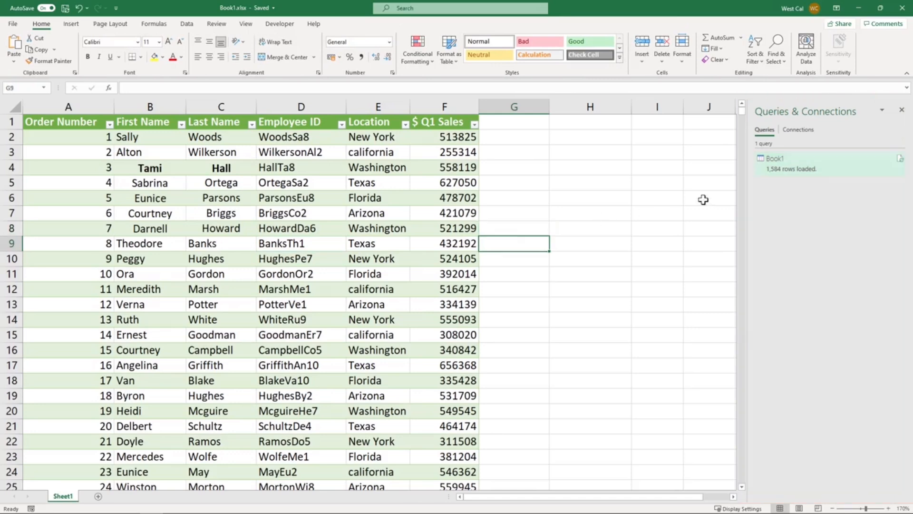
- Preview the Book1 query and inspect it in the Power Query Editor, closing the editor without changes
mouse_move(799, 173)
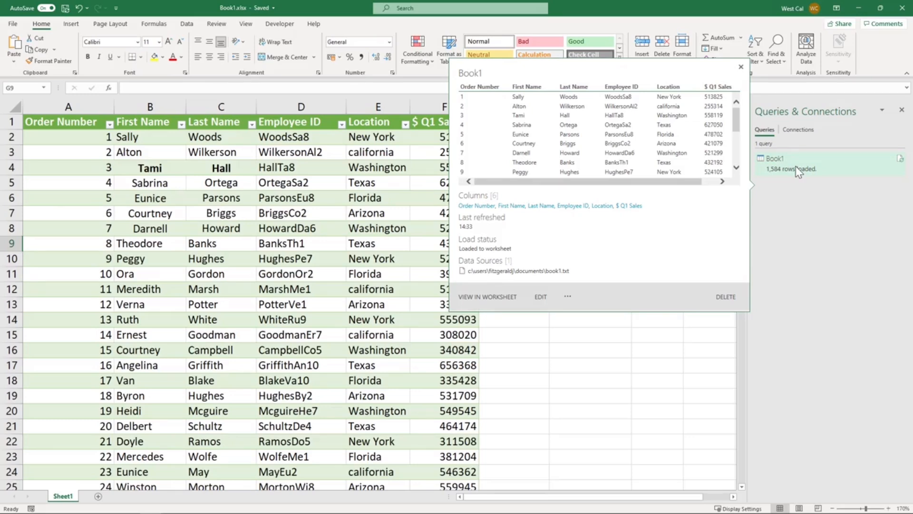
click(540, 298)
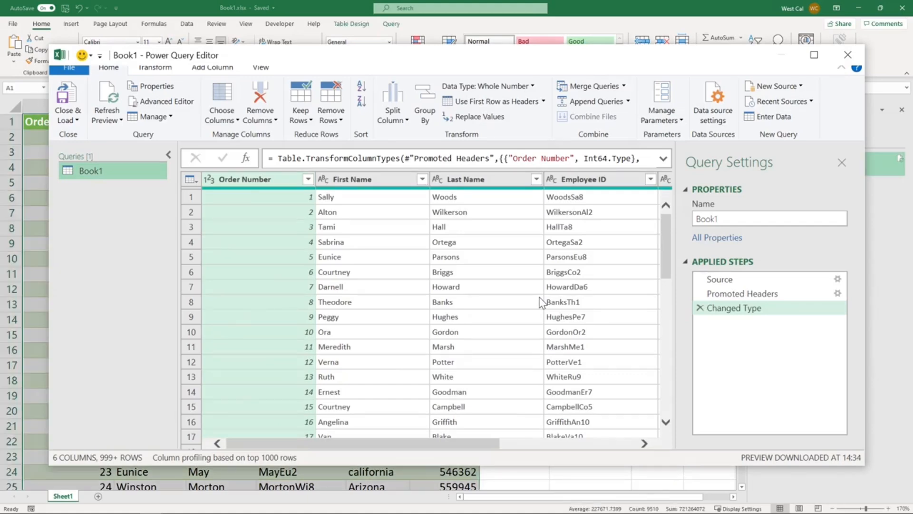
click(848, 55)
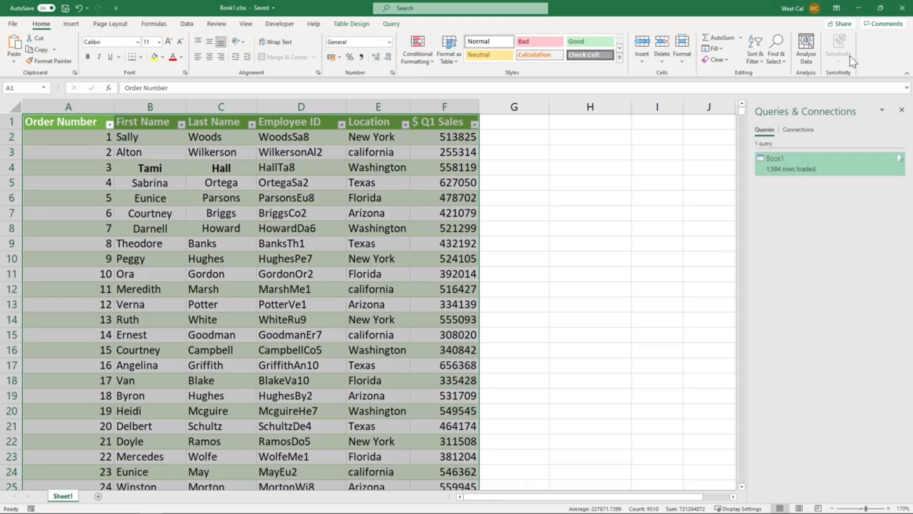
- Convert the imported Book1 table to a normal range, removing its query definition from the sheet
click(356, 27)
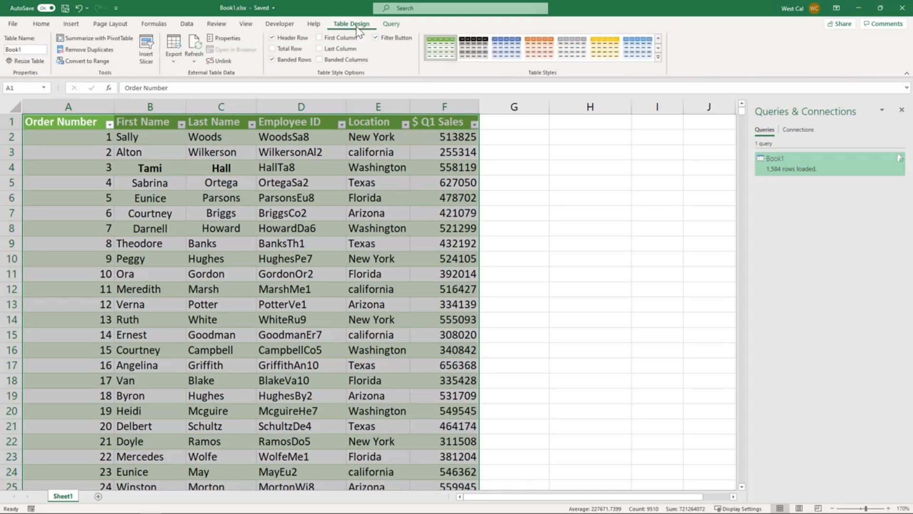
click(88, 61)
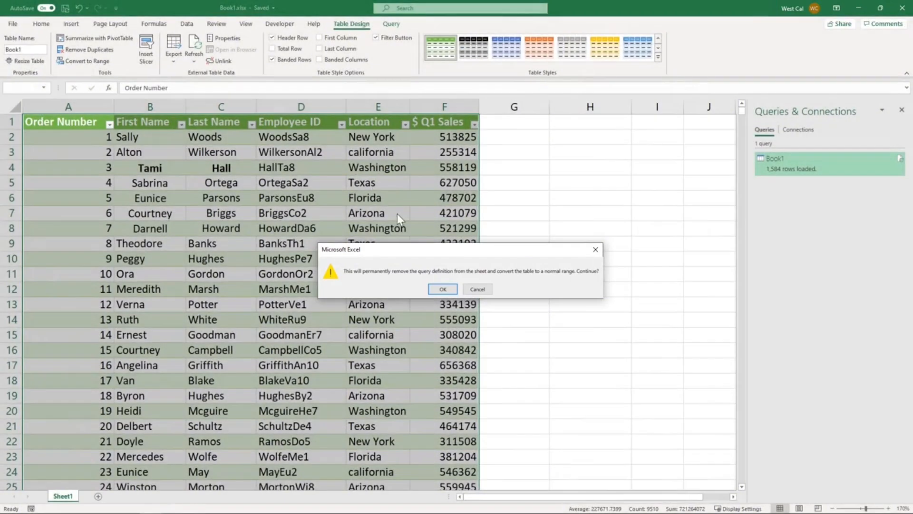
click(435, 286)
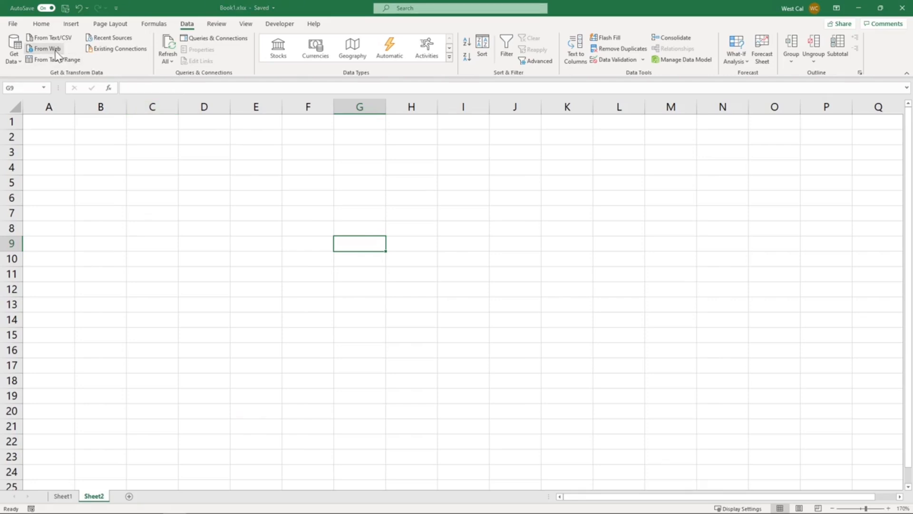
click(47, 49)
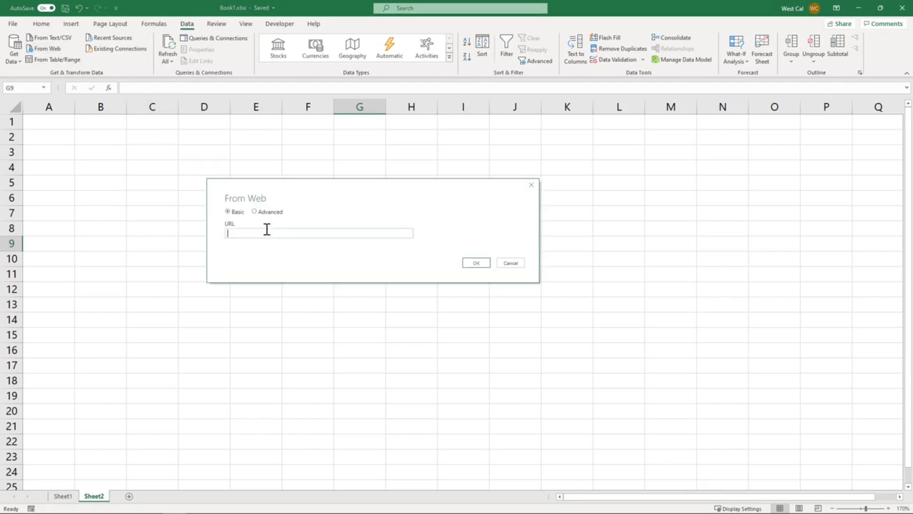
key(ctrl+v)
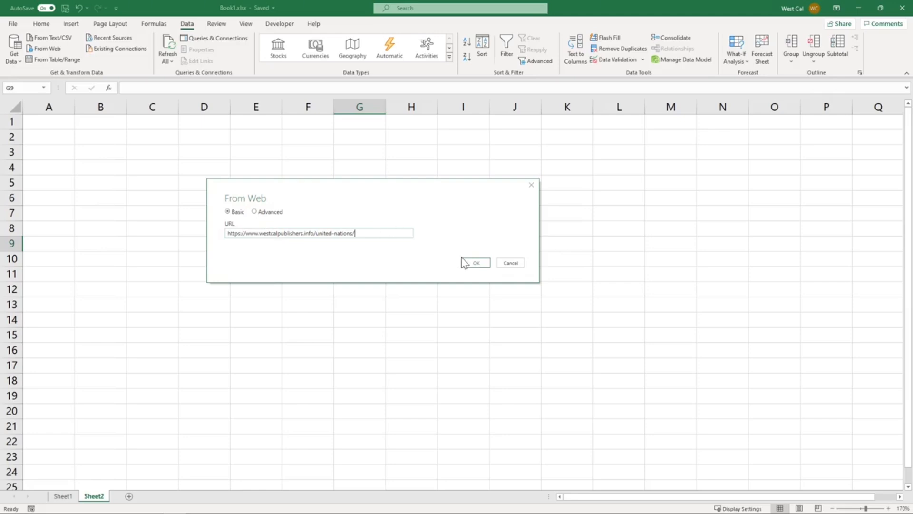
click(476, 263)
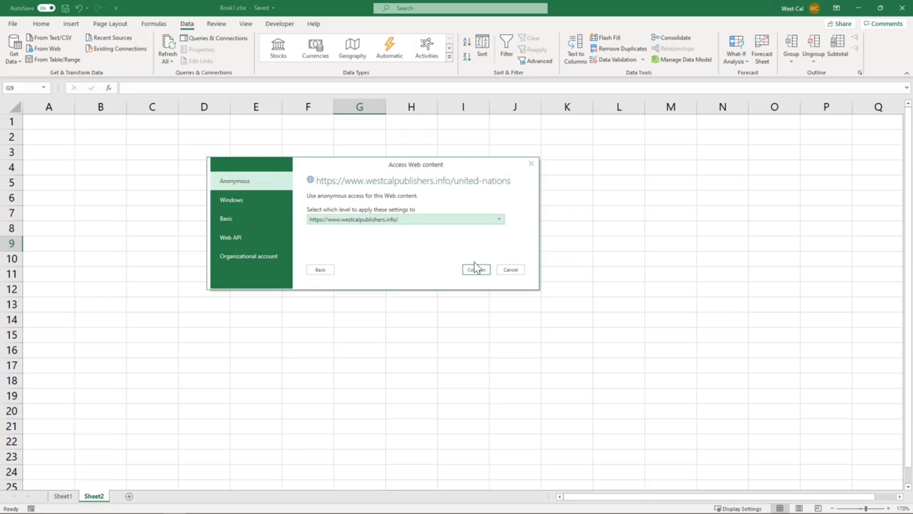
click(475, 269)
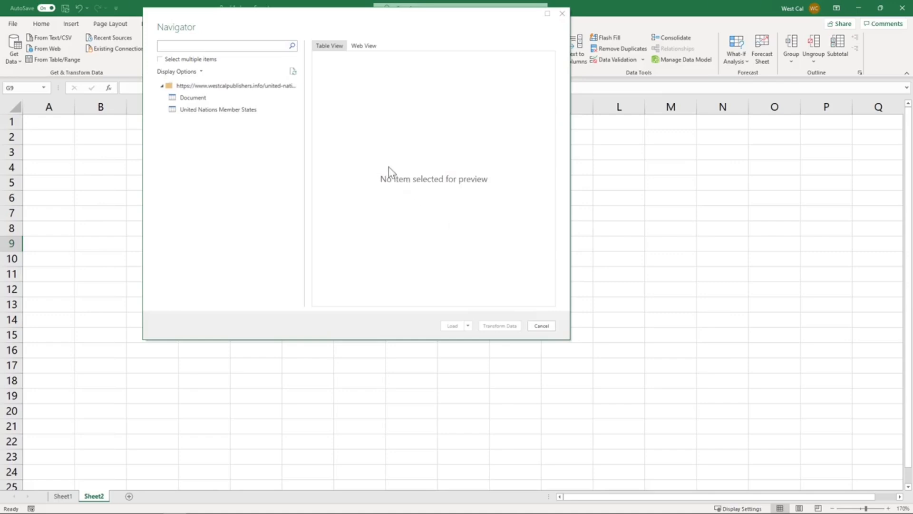
- Load the United Nations Member States web data as a table starting at cell A1 of the existing worksheet Sheet2
click(251, 111)
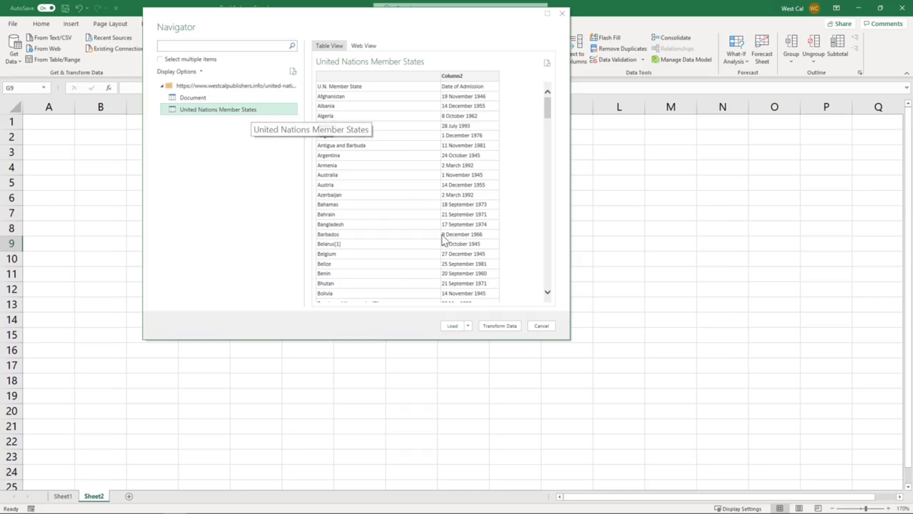
click(468, 326)
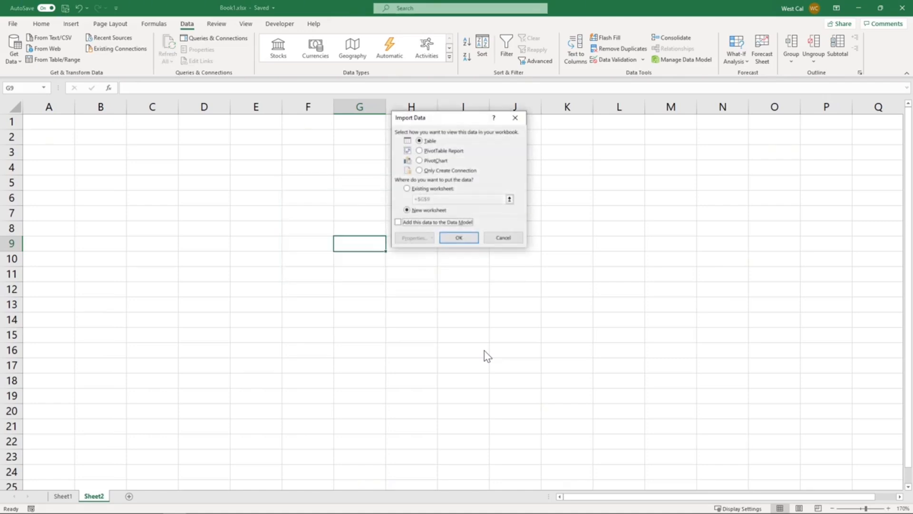
click(407, 189)
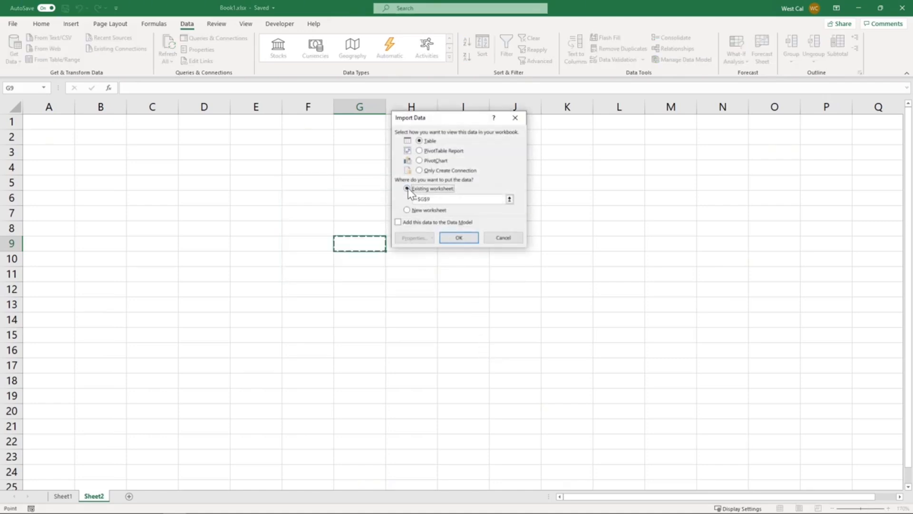
click(59, 125)
click(463, 241)
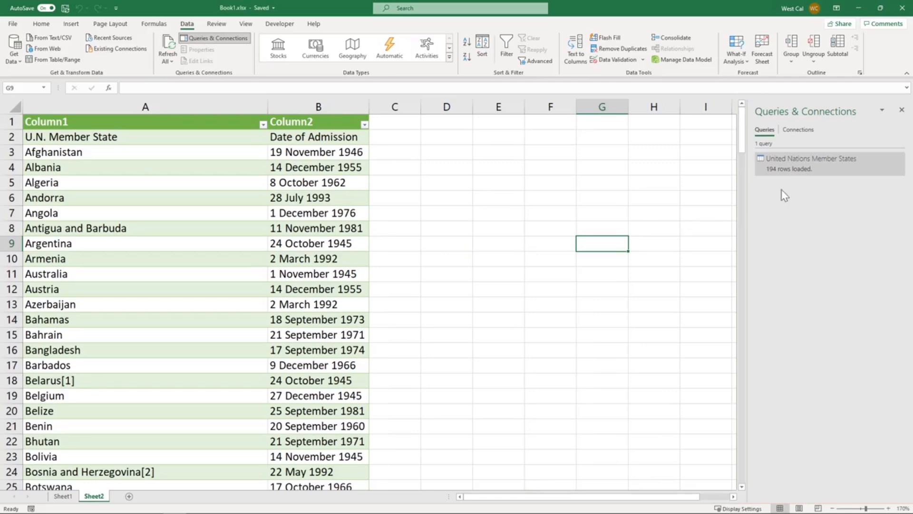
- Open the United Nations Member States query in the Power Query Editor, then close it and load the query back to the worksheet
mouse_move(804, 170)
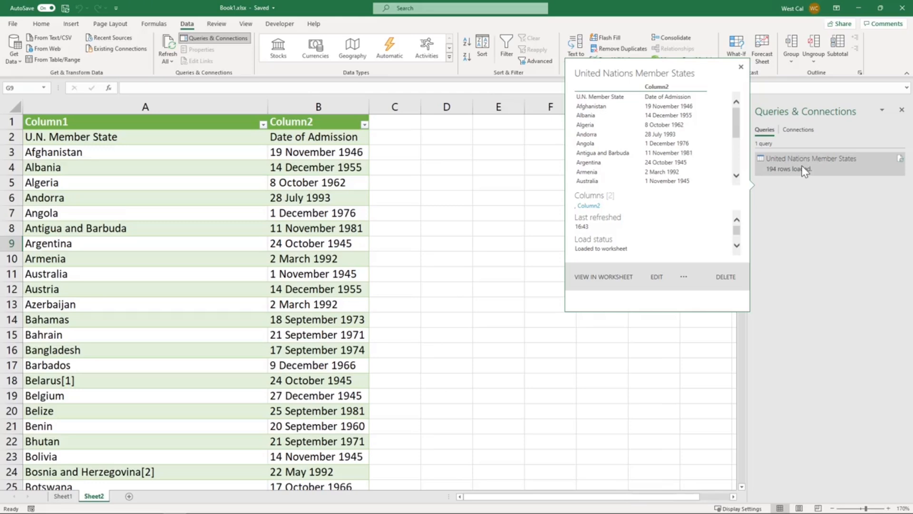
click(654, 278)
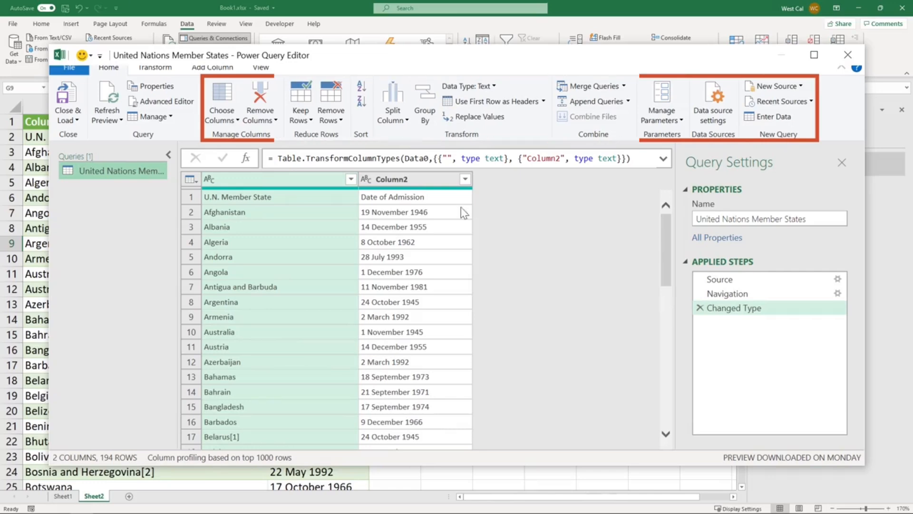
click(77, 120)
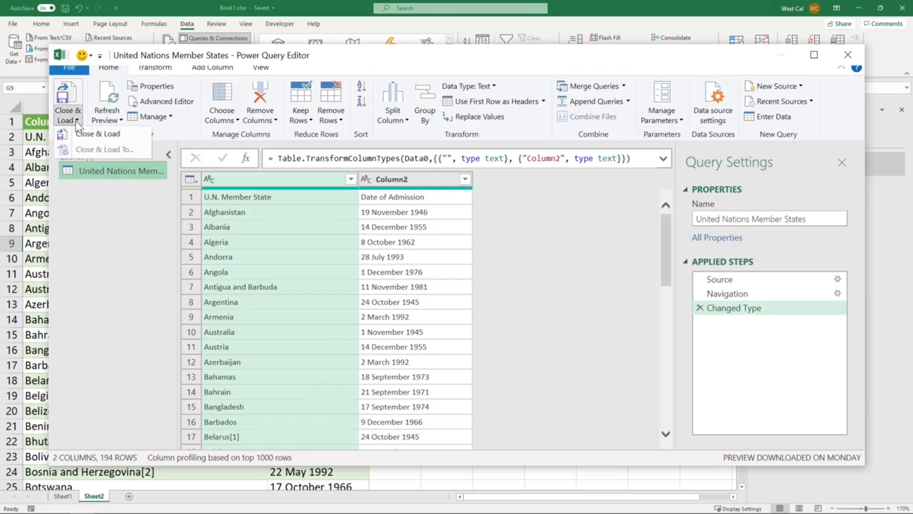
click(97, 133)
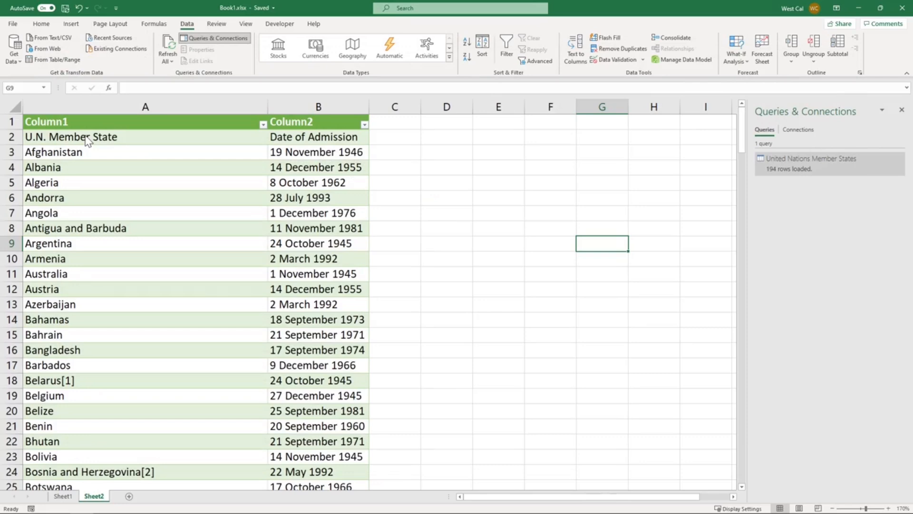
- Refresh all data connections from within the United Nations Member States table
click(303, 139)
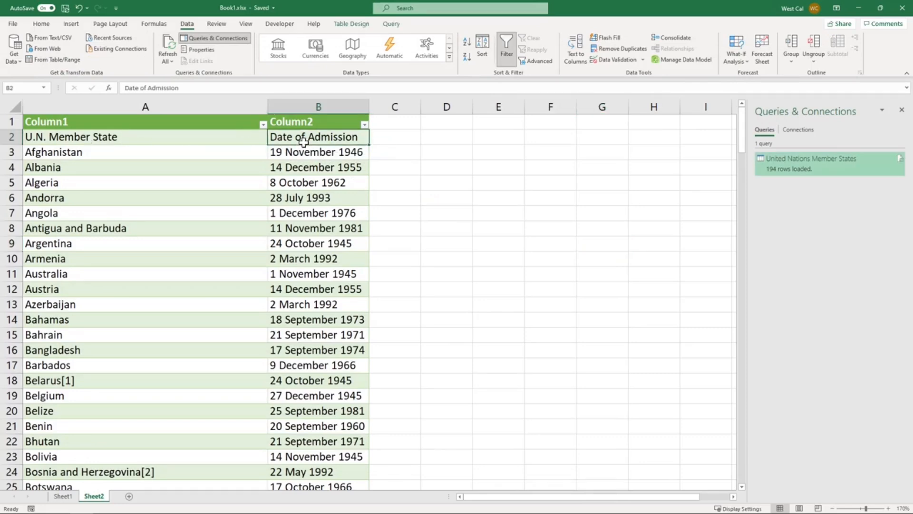
click(171, 61)
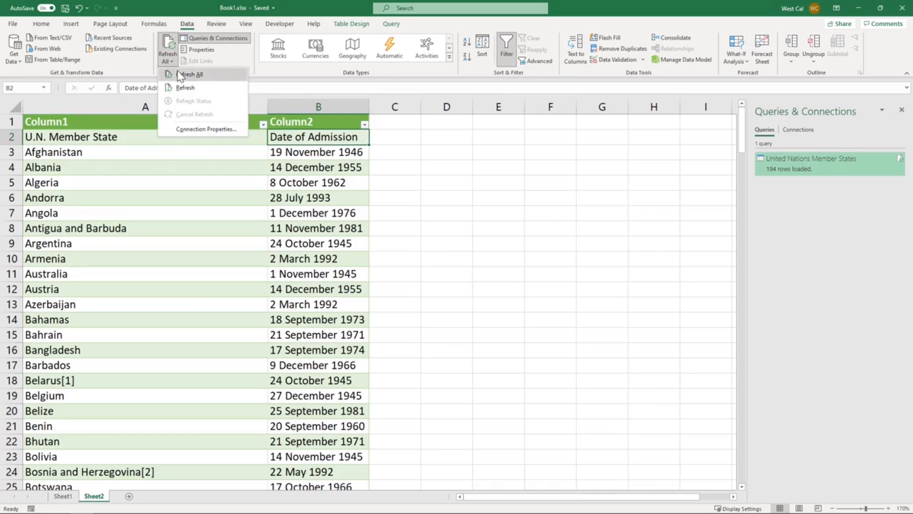
click(181, 75)
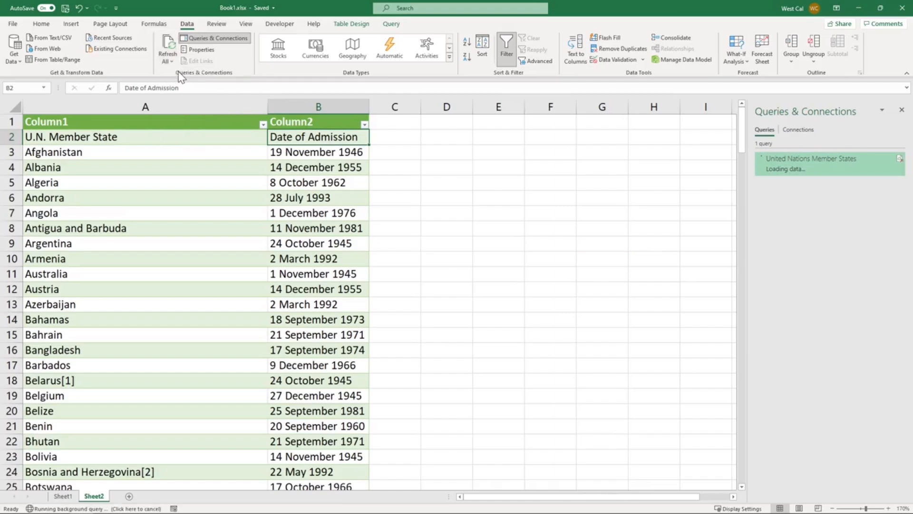